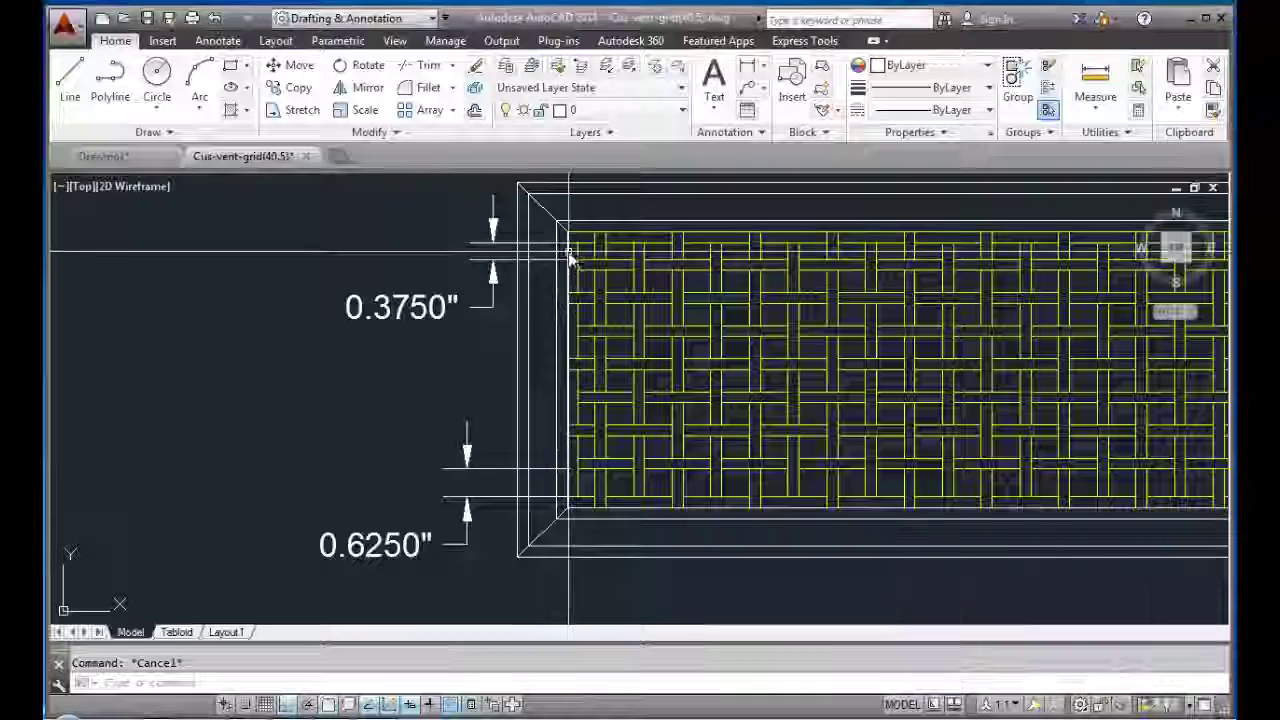
- Window-select the entire woven grid
scroll(575, 262, "down", 2)
left_click(586, 266)
scroll(457, 357, "down", 2)
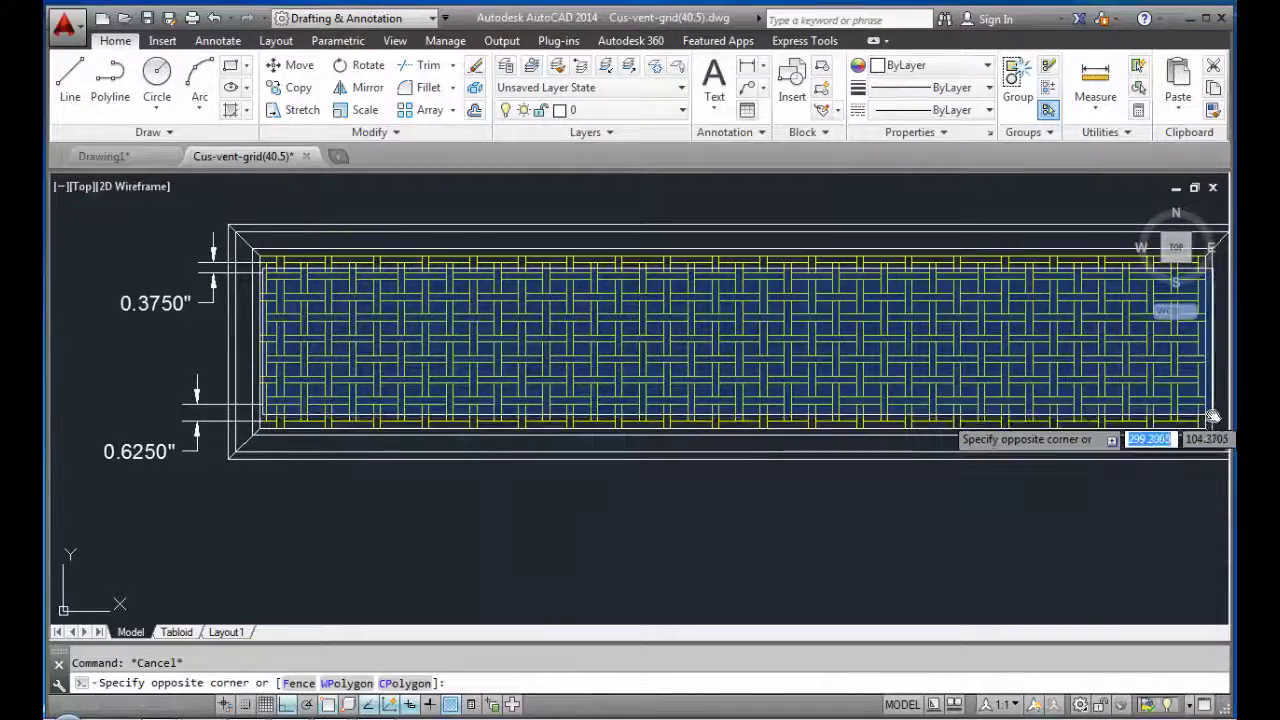
left_click(1212, 416)
scroll(420, 337, "up", 2)
- Move the grid down 0.125 so top and bottom margins are 0.5000"
type("m")
key("Return")
left_click(420, 300)
scroll(466, 300, "up", 1)
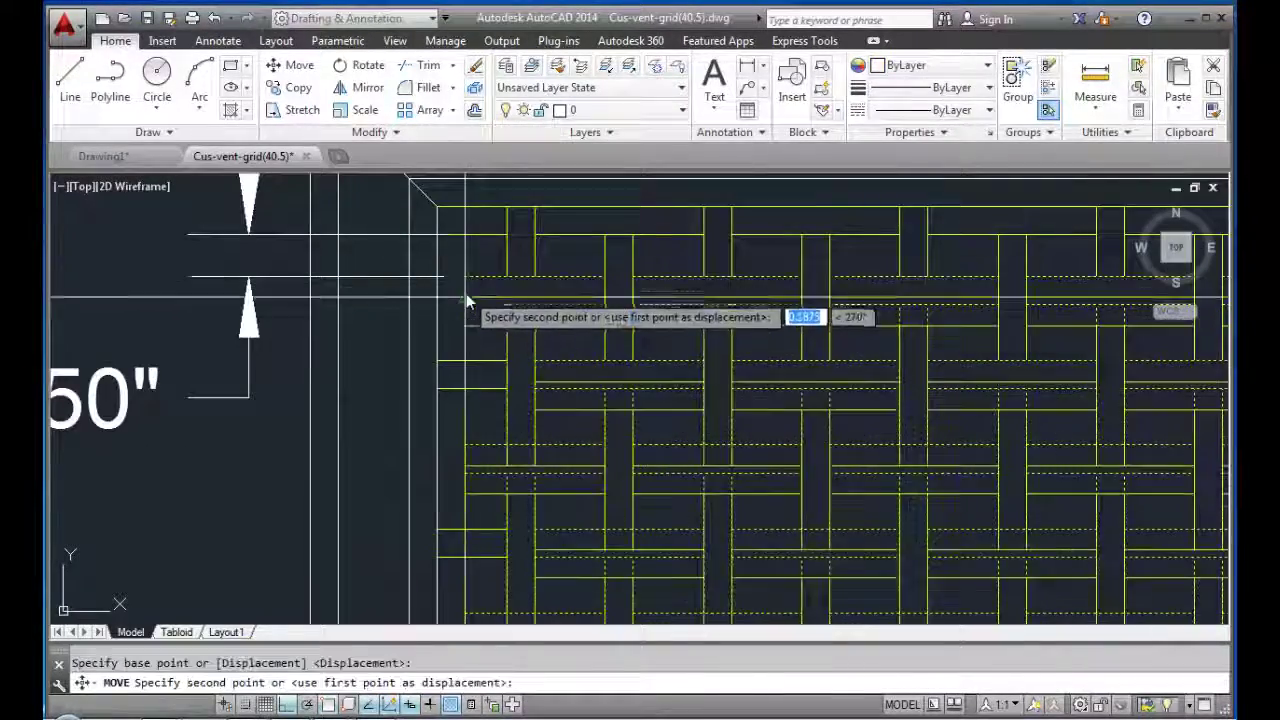
type(".125")
key("Return")
scroll(408, 423, "down", 2)
scroll(338, 404, "down", 1)
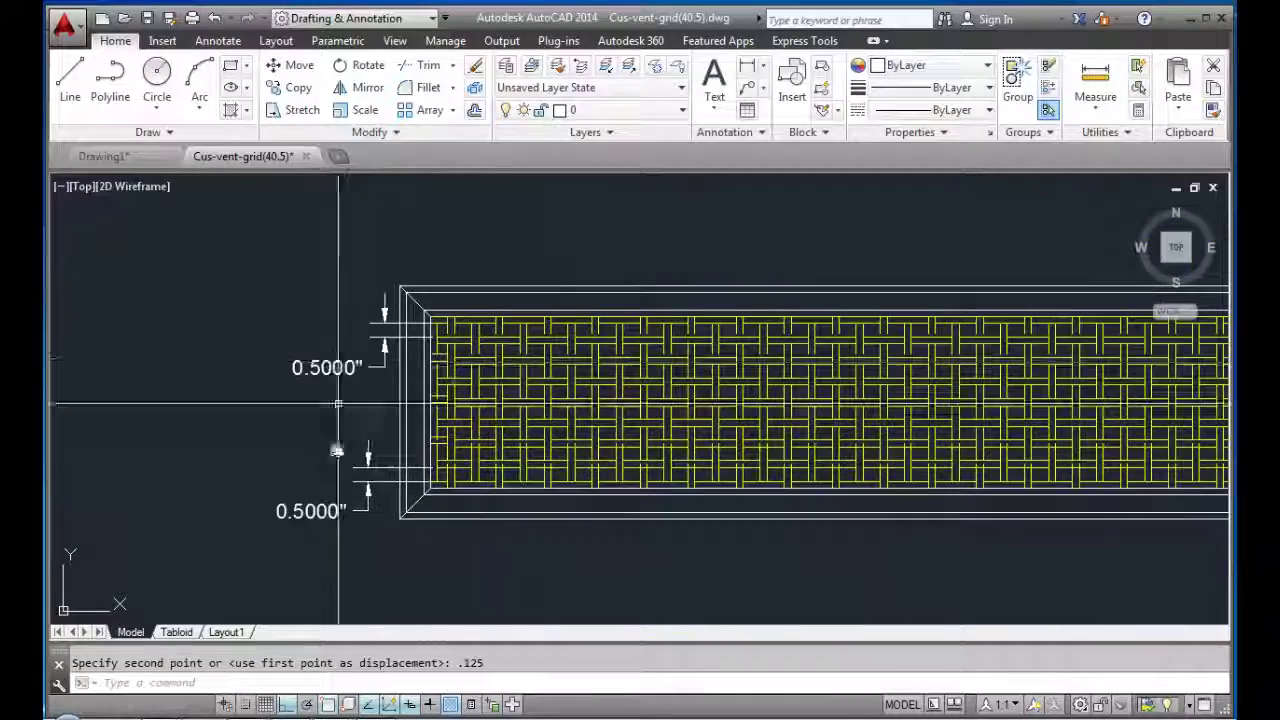
scroll(451, 334, "up", 1)
scroll(457, 294, "up", 1)
scroll(523, 271, "up", 1)
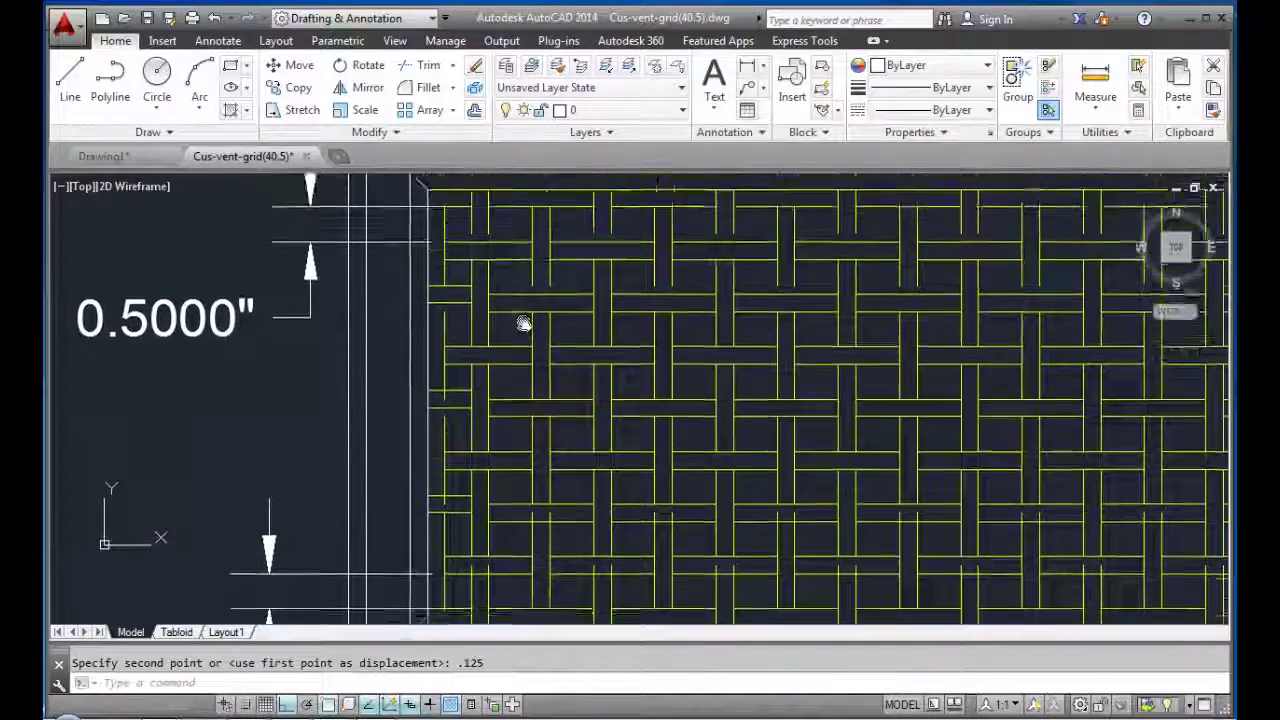
scroll(443, 314, "up", 2)
key("Escape")
- Start TRIM and cut the overhanging strip ends at the grid's bottom-left edge
mouse_move(471, 249)
middle_mouse_down()
mouse_move(512, 312)
mouse_move(512, 160)
middle_mouse_up()
left_click(457, 437)
key("Escape")
middle_click_drag(457, 437, 480, 294)
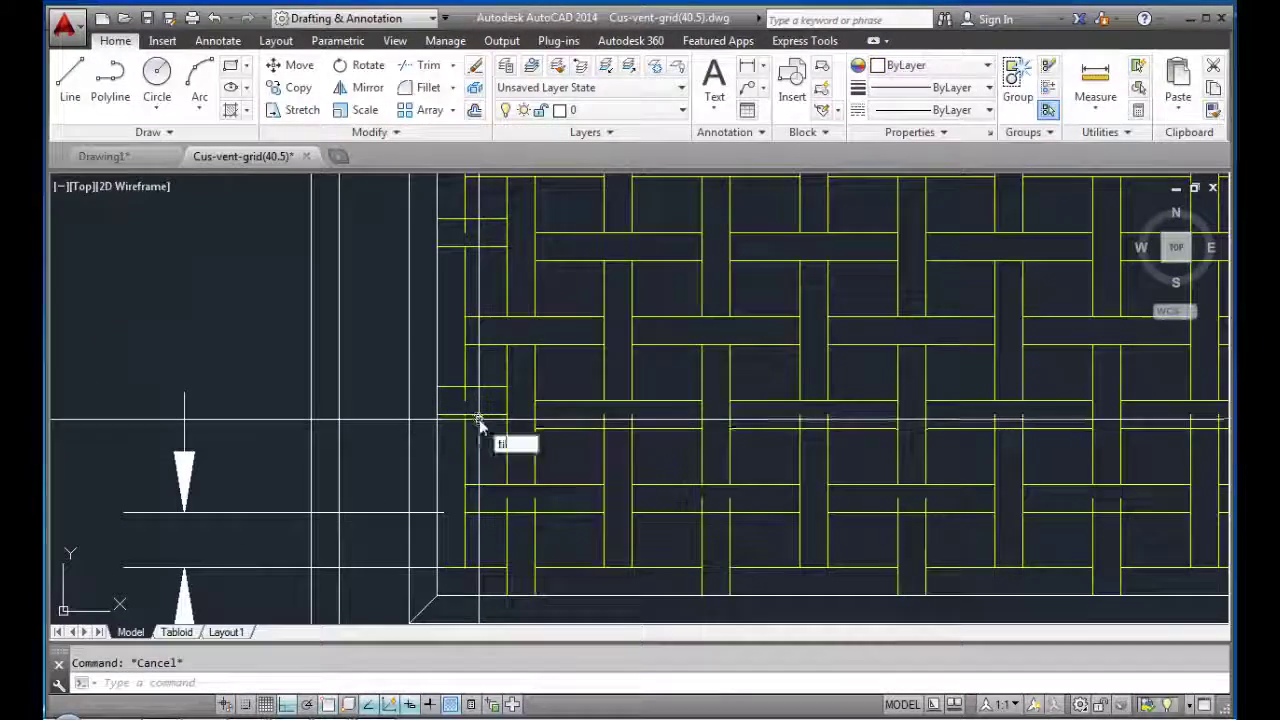
key("Return")
key("Return")
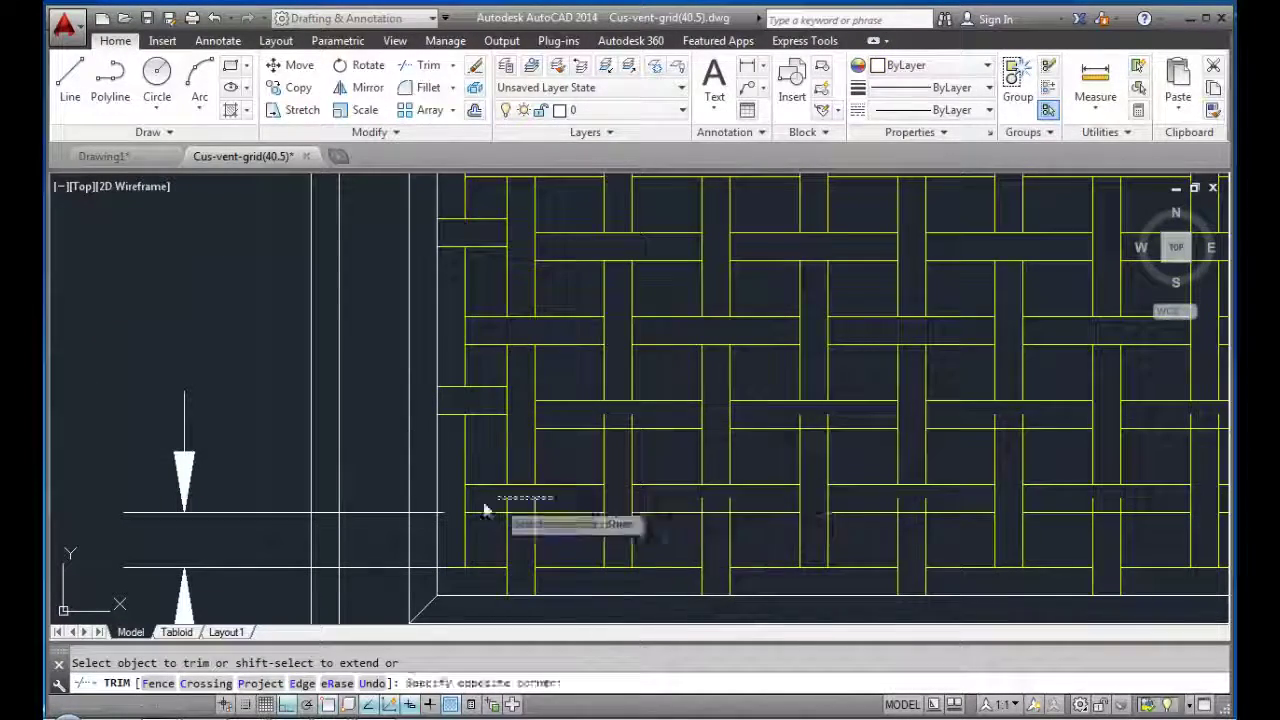
middle_click_drag(713, 508, 708, 405)
middle_click_drag(818, 440, 674, 386)
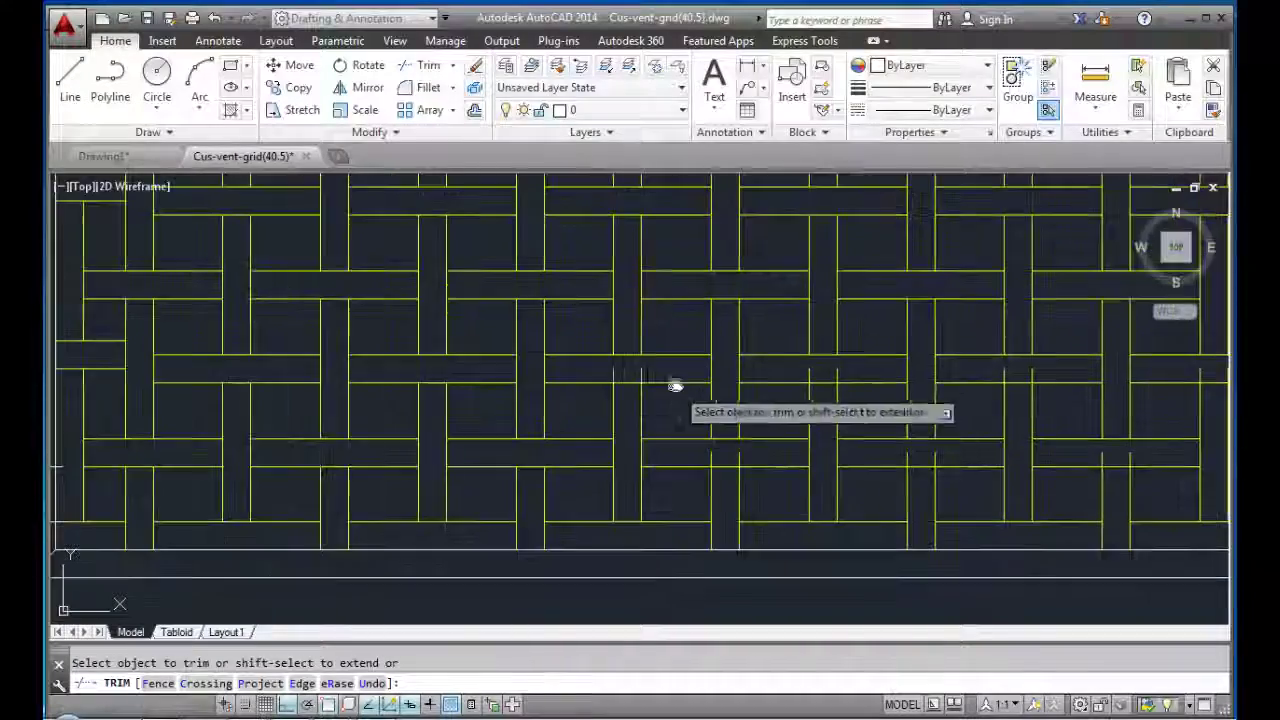
left_click(686, 451)
left_click(737, 457)
middle_click_drag(737, 457, 787, 359)
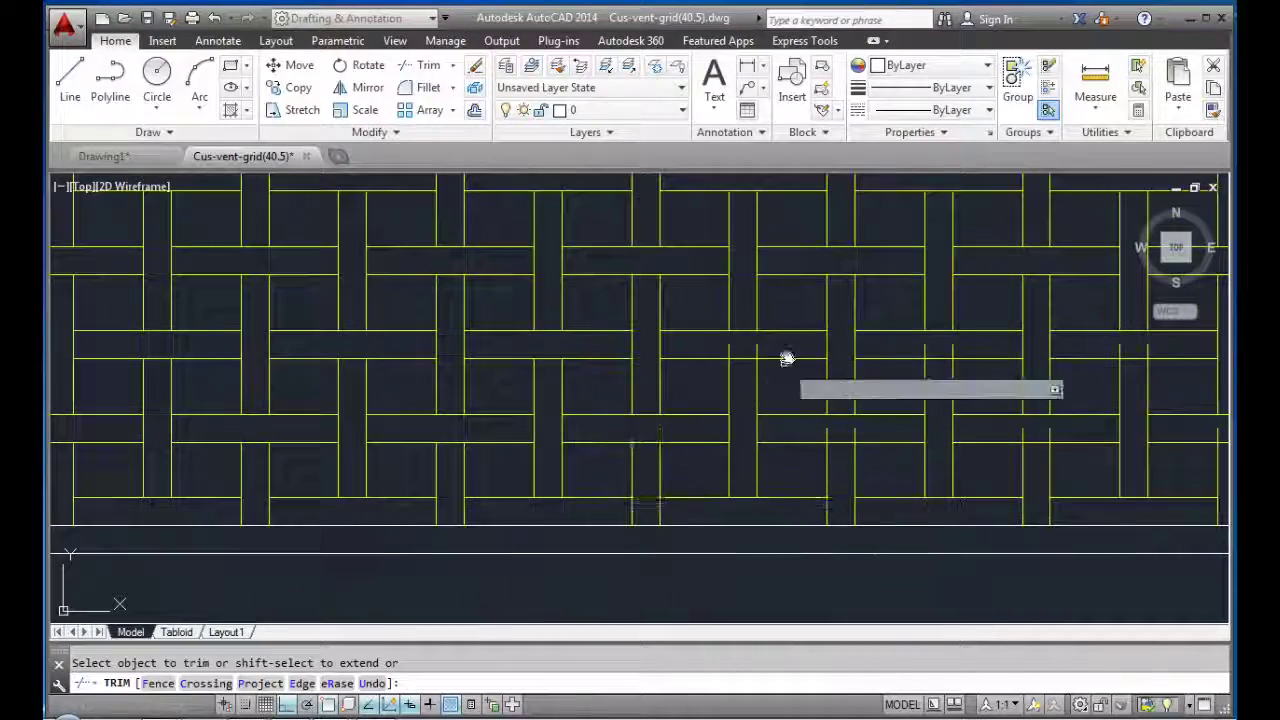
left_click(803, 431)
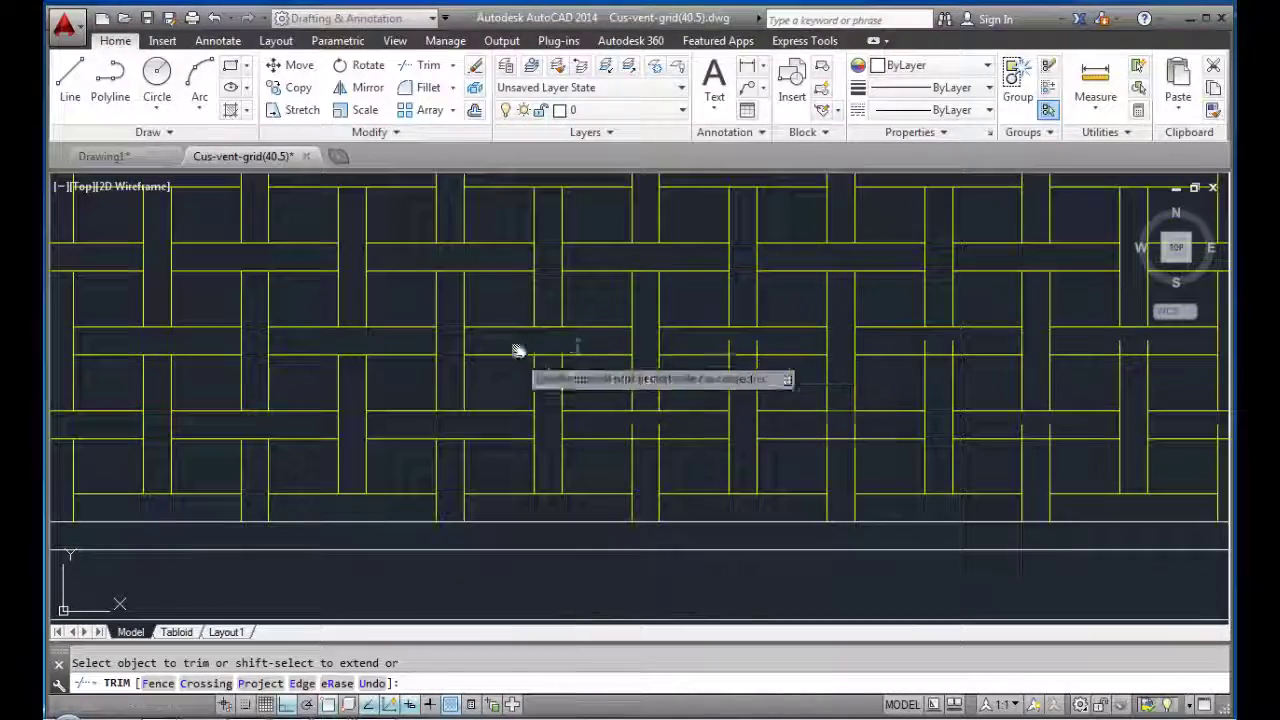
- Trim further strip ends along the bottom edge toward the right edge
middle_click_drag(763, 345, 571, 443)
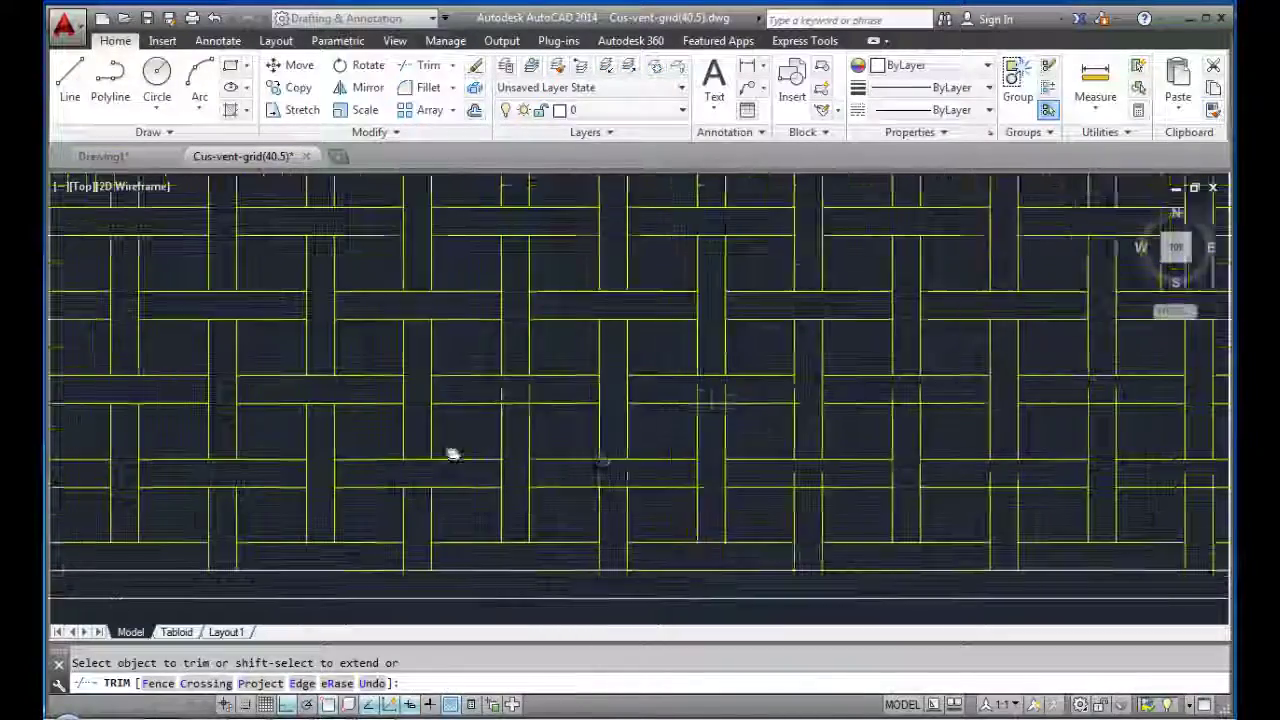
left_click(568, 475)
mouse_move(856, 392)
middle_mouse_down()
mouse_move(827, 407)
mouse_move(409, 389)
middle_mouse_up()
left_click(537, 494)
left_click(723, 472)
left_click(430, 470)
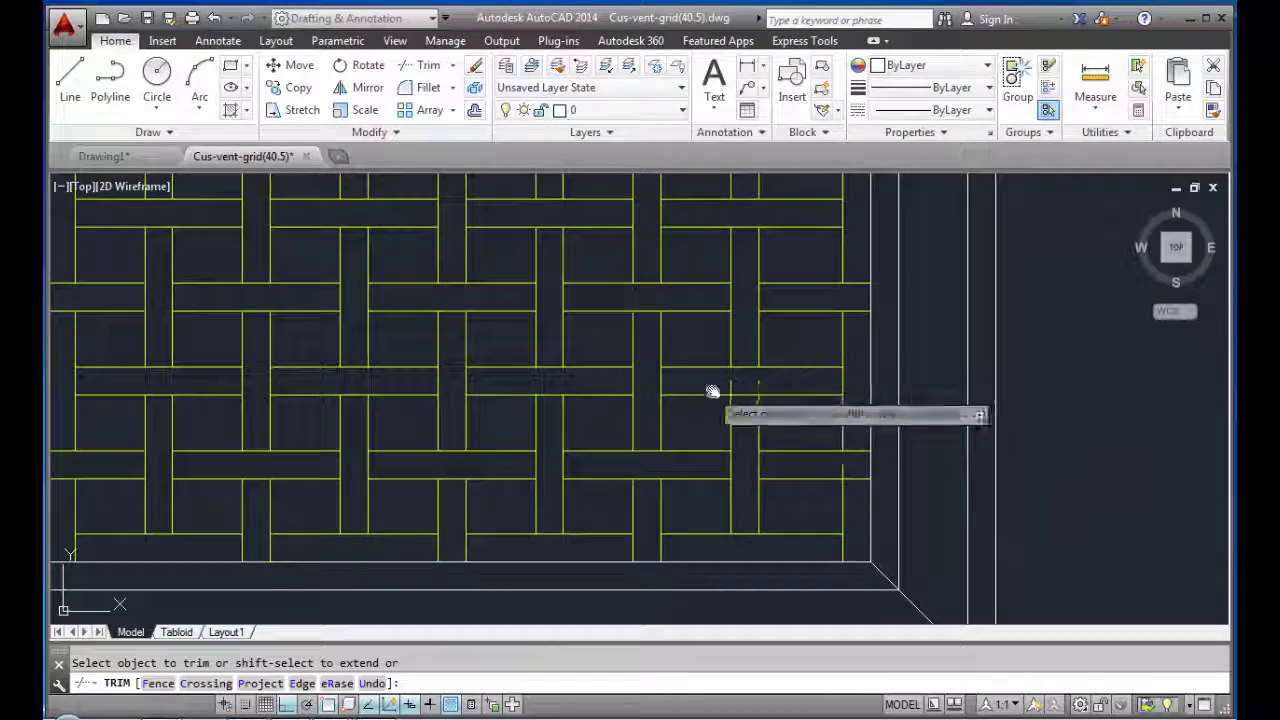
scroll(843, 468, "down", 3)
scroll(880, 340, "up", 4)
key("Escape")
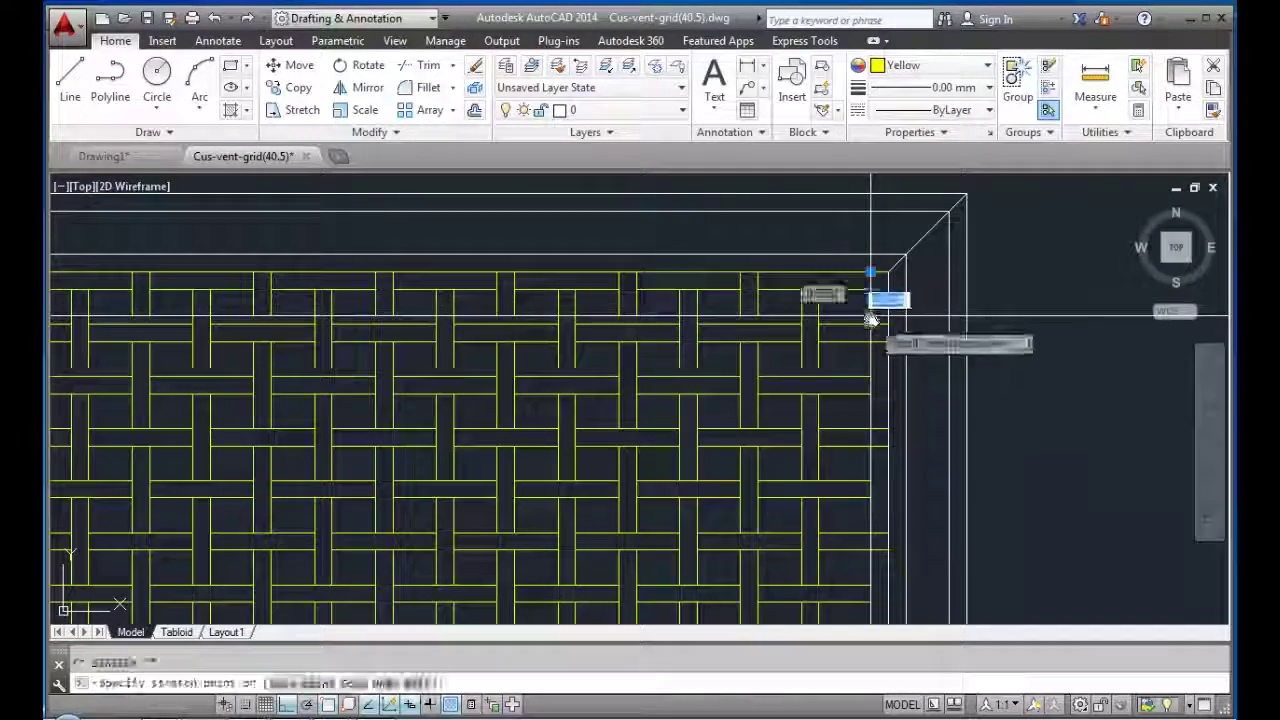
left_click(758, 316)
left_click(758, 316)
scroll(752, 318, "up", 2)
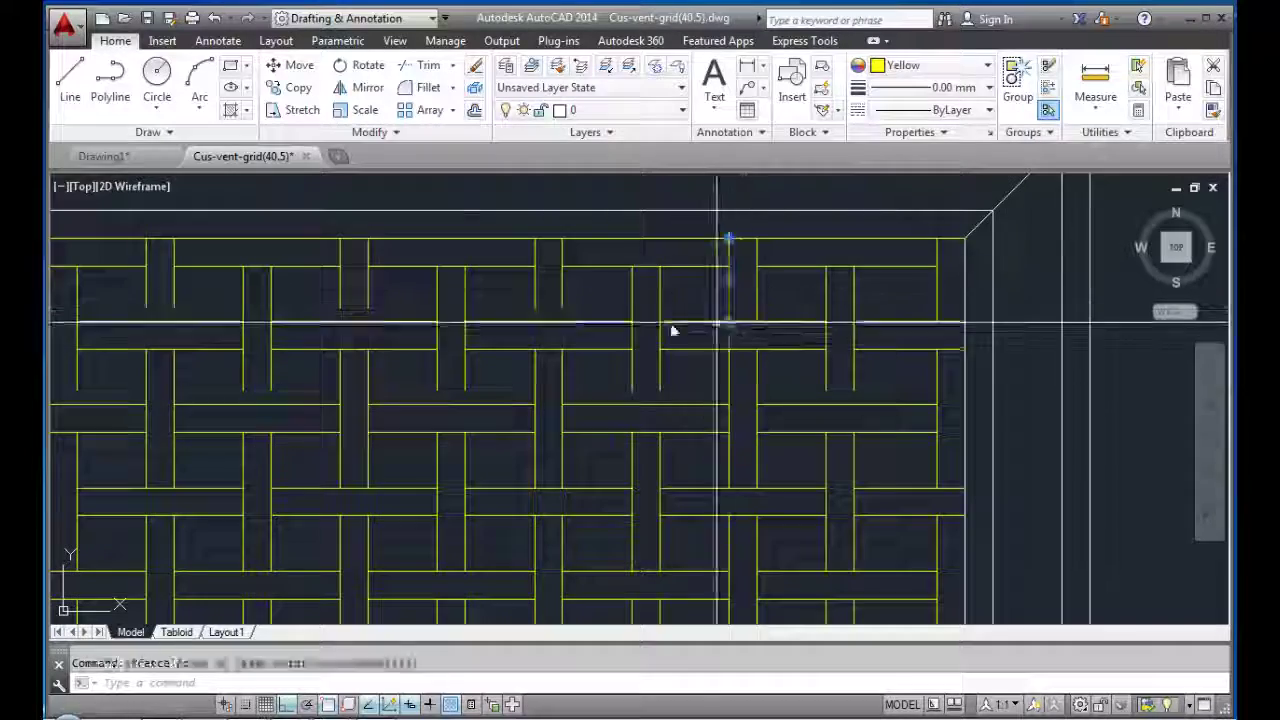
left_click(562, 328)
left_click(537, 306)
key("Escape")
mouse_move(537, 306)
middle_mouse_down()
mouse_move(689, 400)
mouse_move(725, 367)
middle_mouse_up()
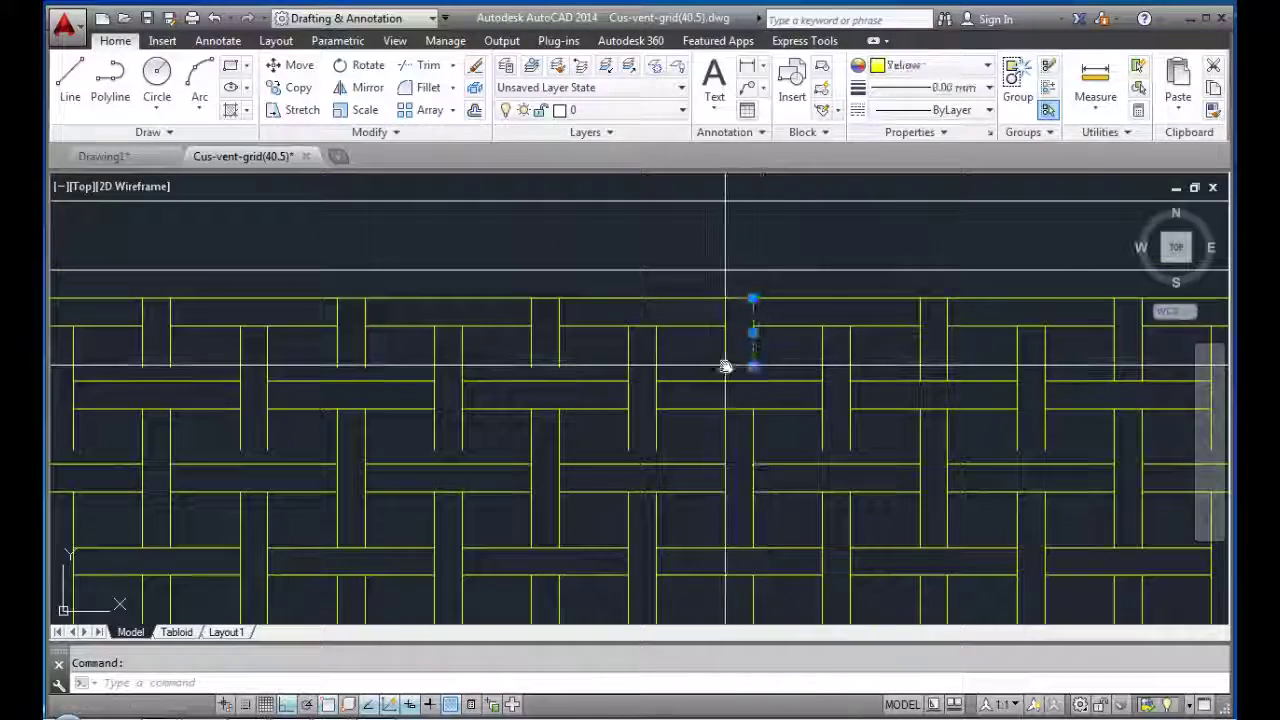
scroll(731, 366, "up", 2)
left_click(678, 406)
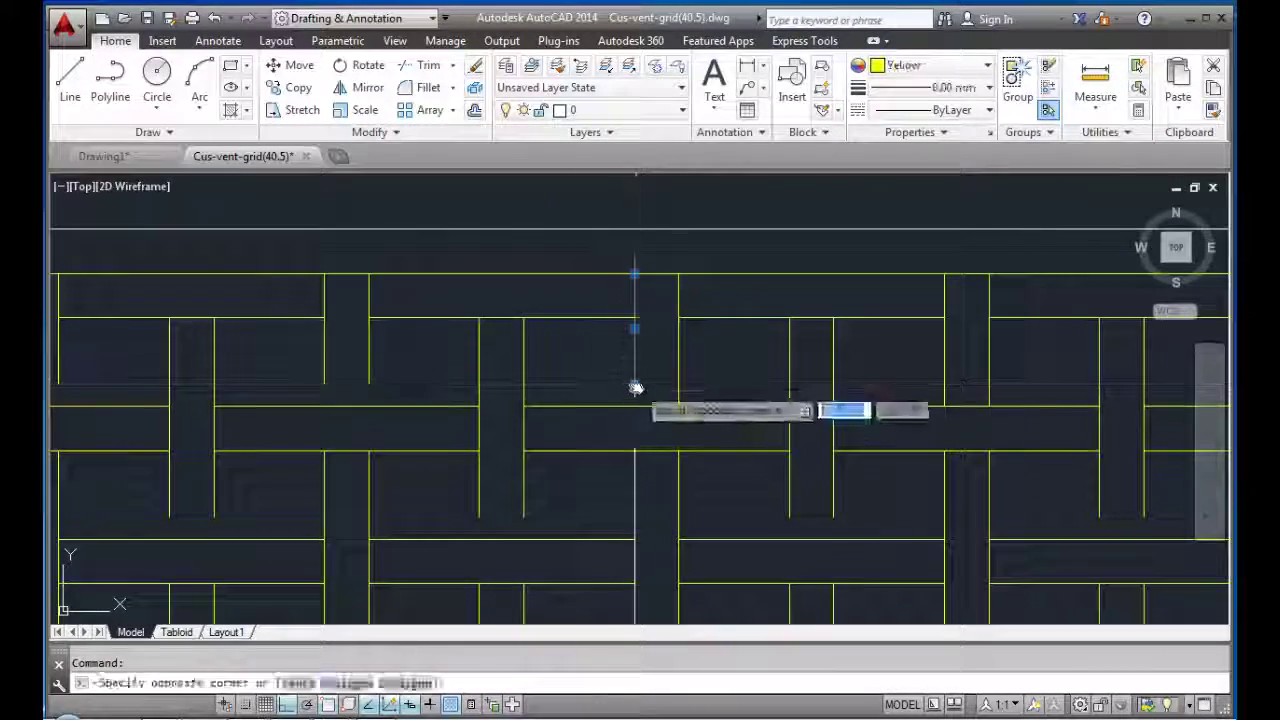
key("Escape")
scroll(543, 337, "down", 3)
scroll(1025, 371, "up", 2)
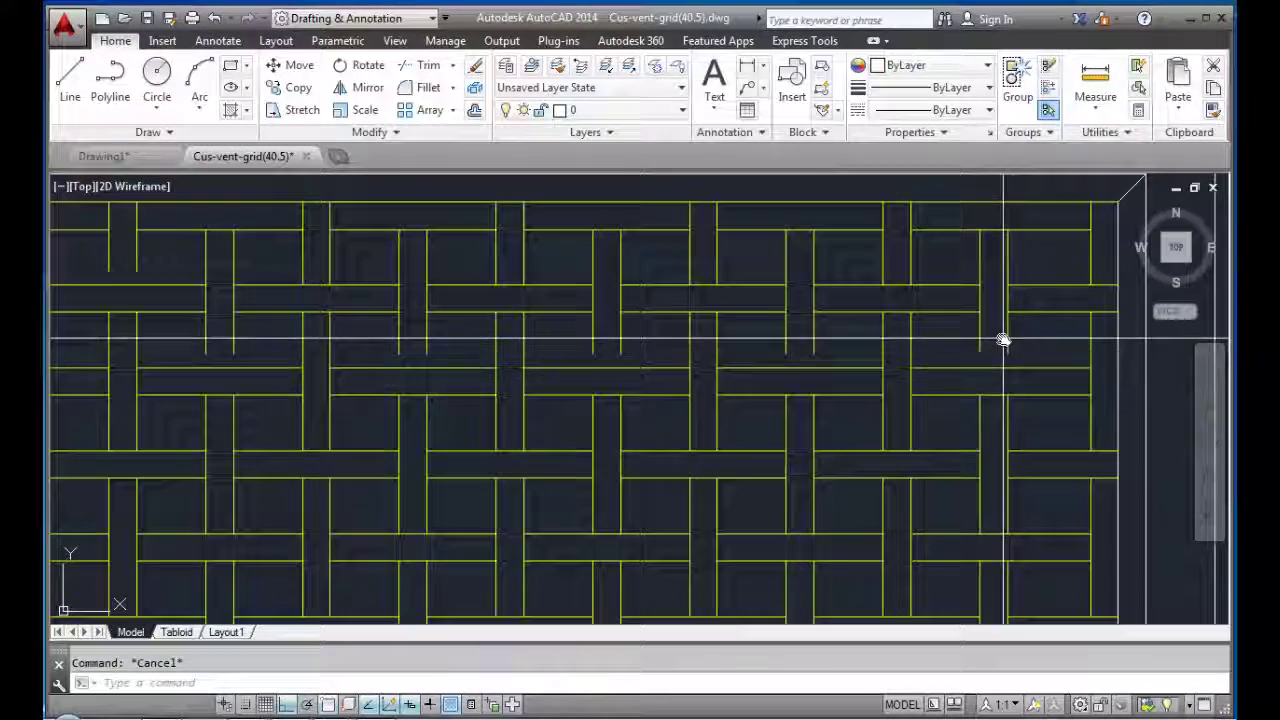
left_click(1007, 355)
left_click(1007, 367)
key("Escape")
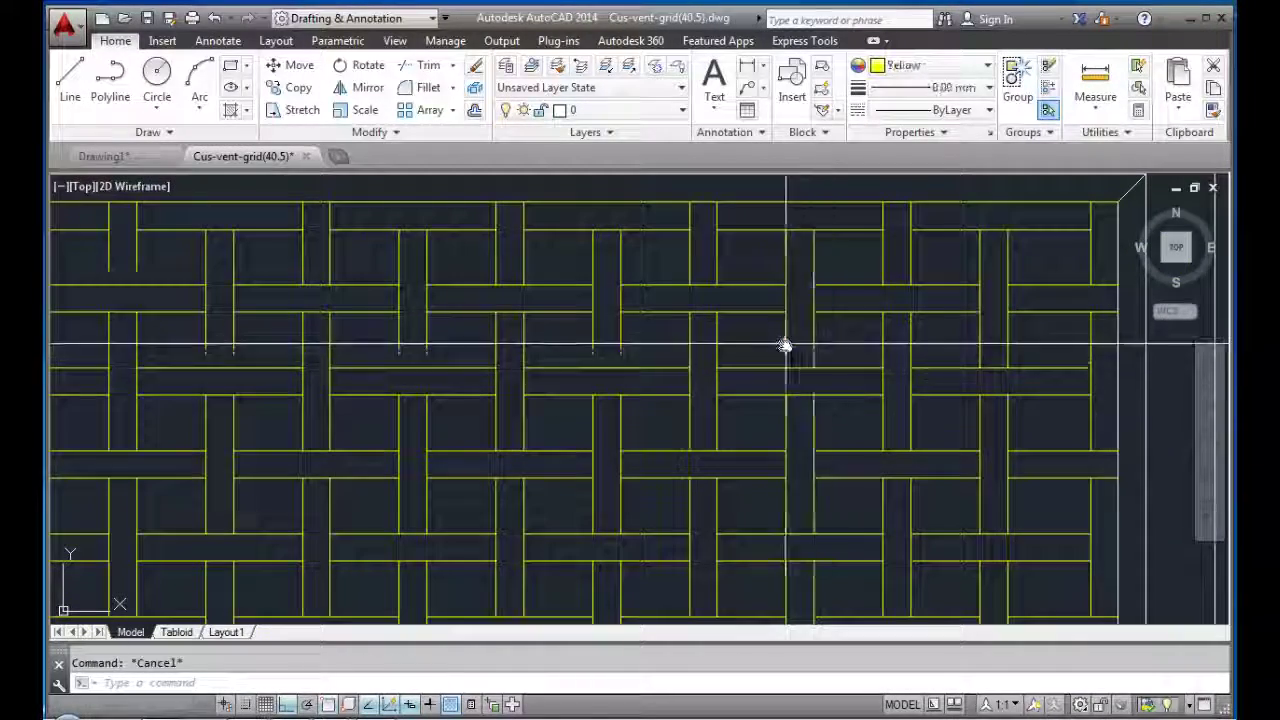
left_click(621, 300)
left_click(621, 352)
key("Escape")
middle_click_drag(815, 352, 823, 394)
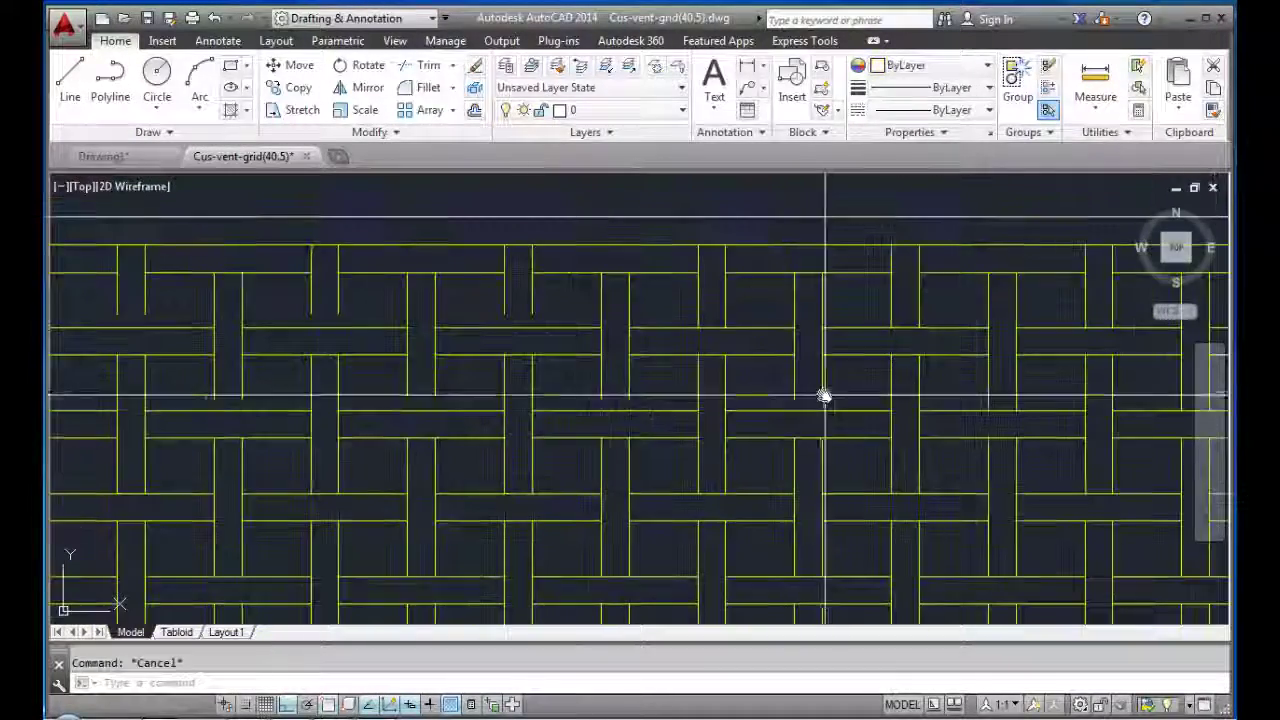
left_click(822, 340)
left_click(822, 410)
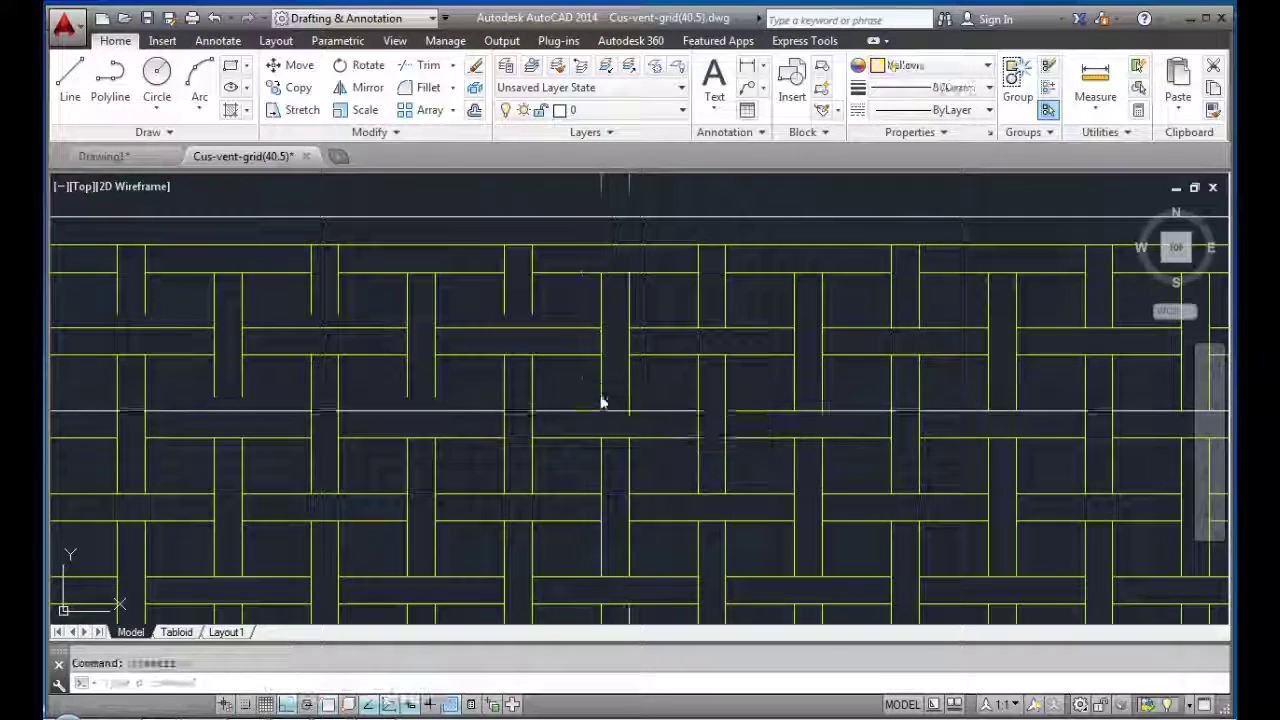
key("Escape")
left_click(507, 320)
left_click(452, 362)
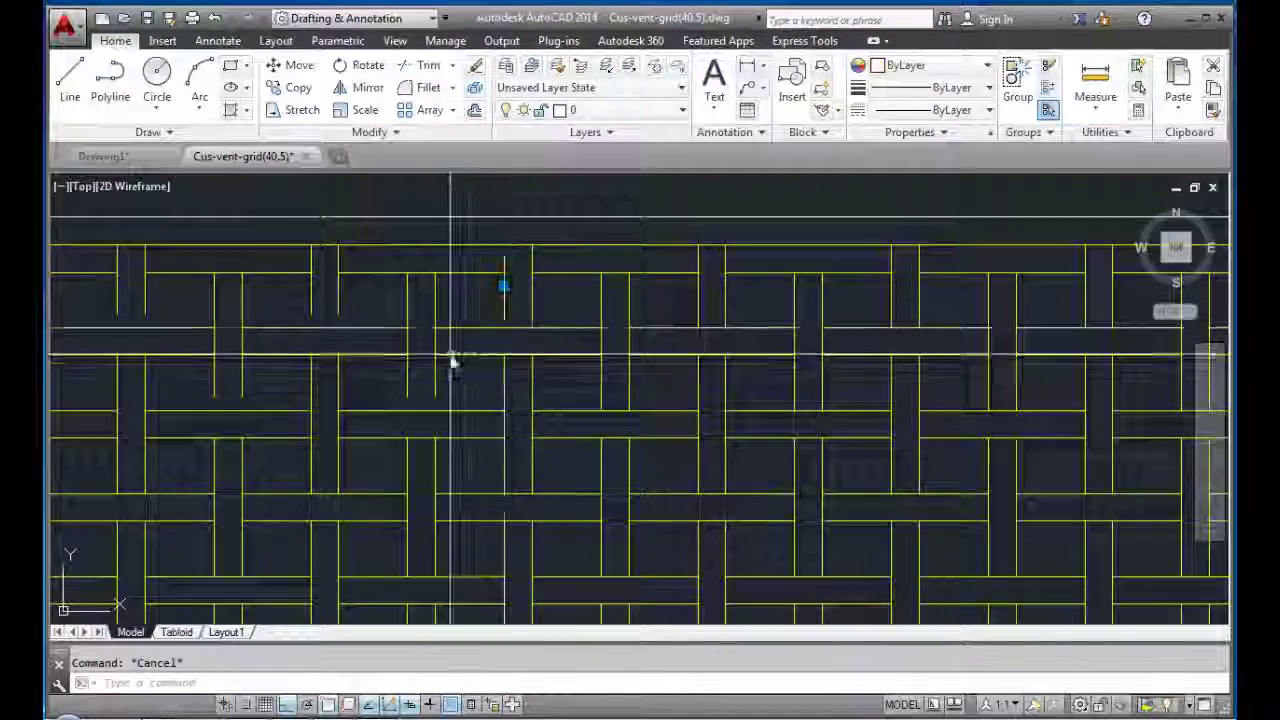
middle_click_drag(452, 362, 444, 398)
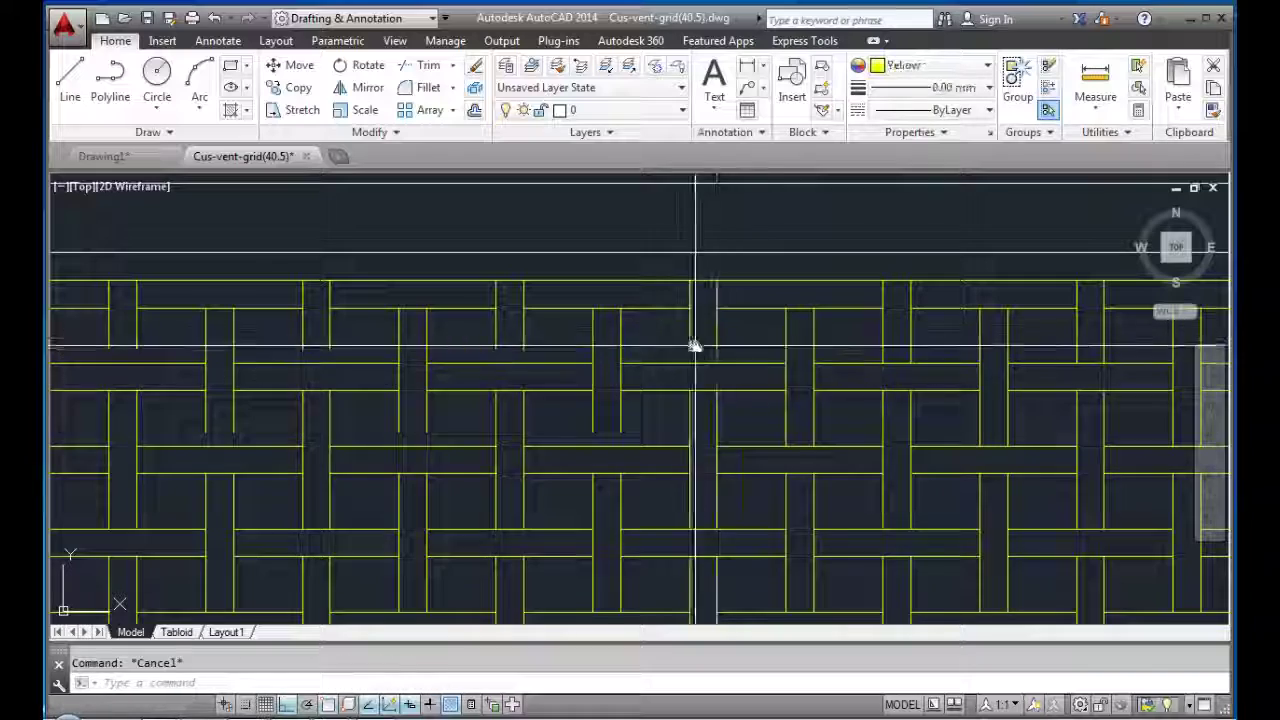
left_click(694, 346)
left_click(688, 371)
key("Escape")
middle_click_drag(787, 423, 817, 423)
left_click(817, 432)
left_click(817, 433)
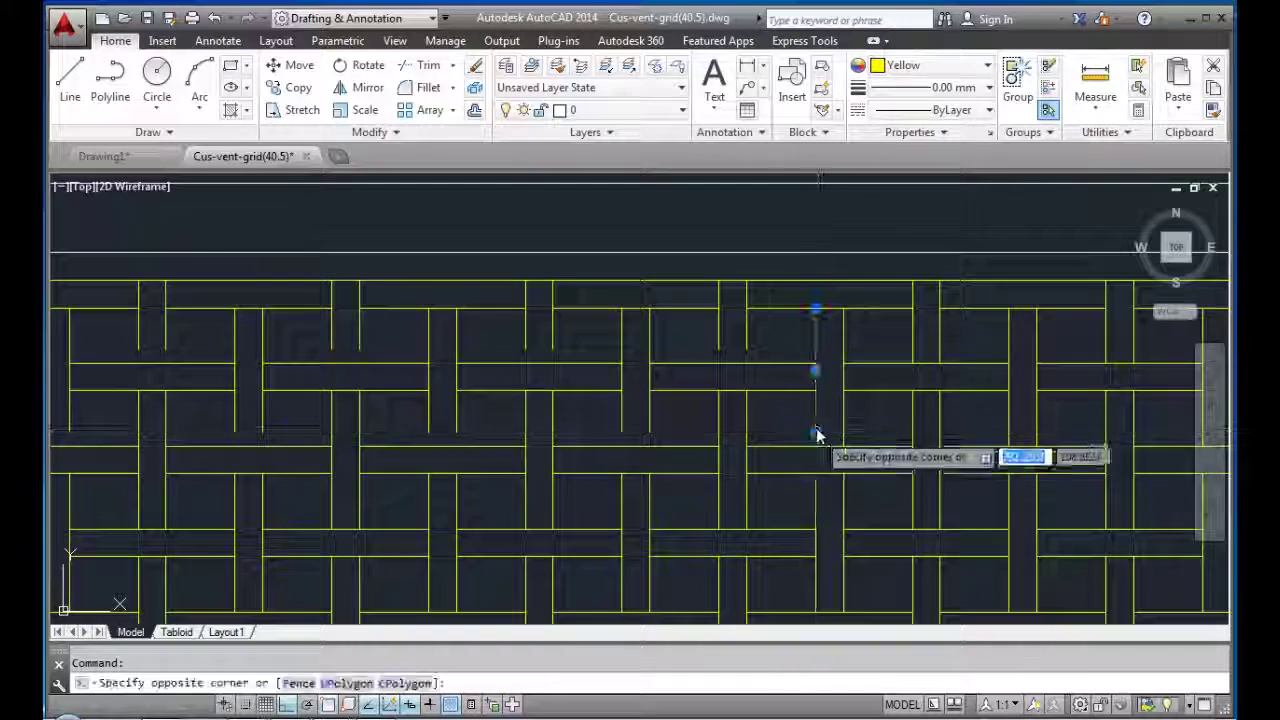
left_click(747, 364)
key("Escape")
middle_click_drag(730, 360, 752, 390)
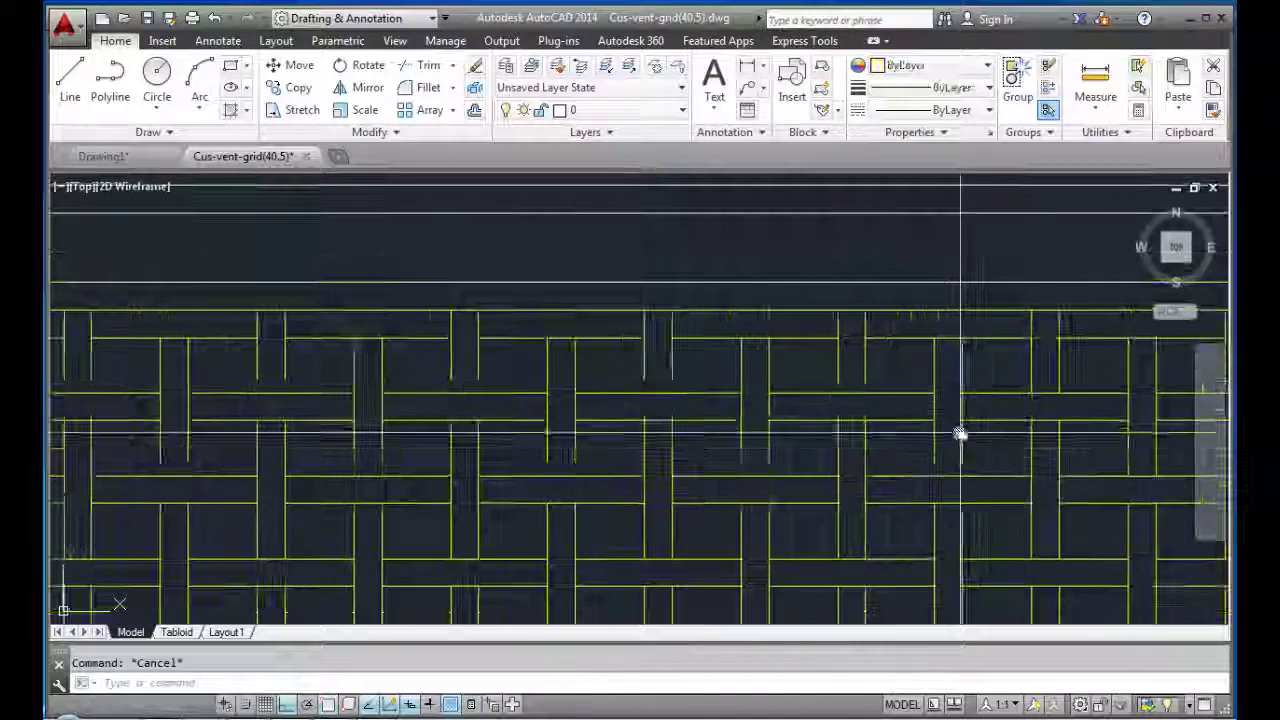
left_click(958, 440)
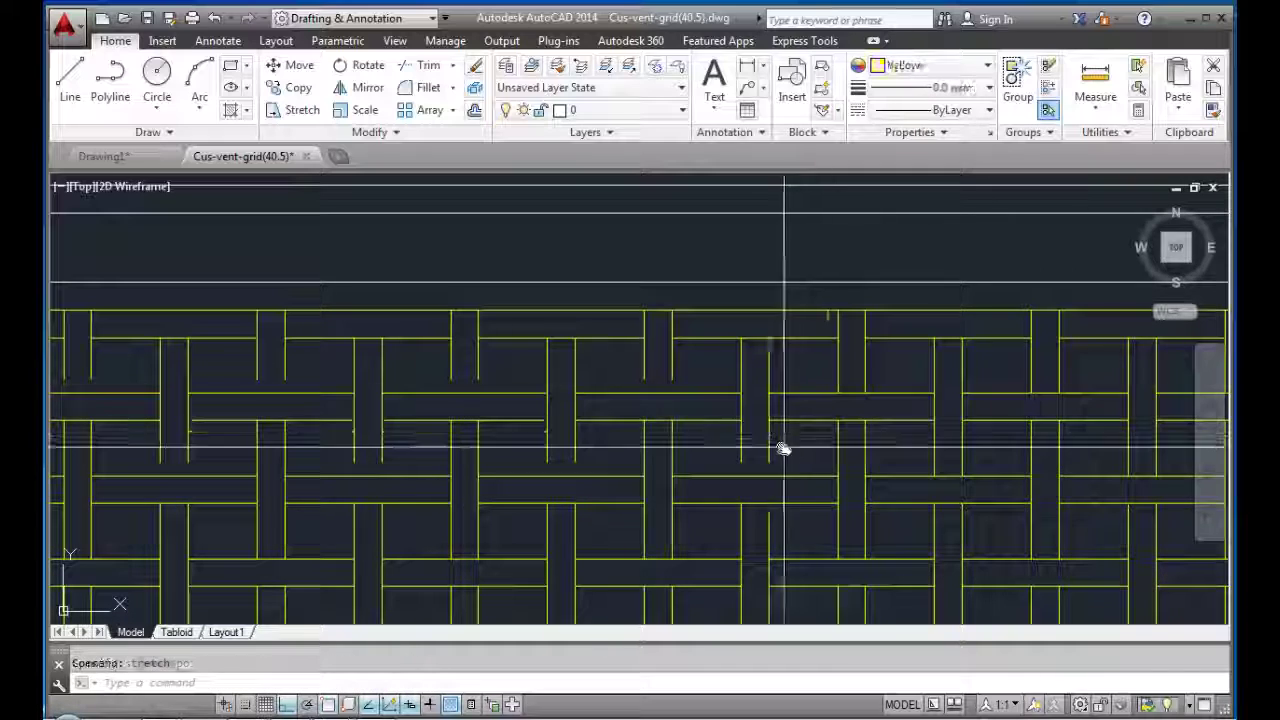
key("Escape")
left_click(643, 371)
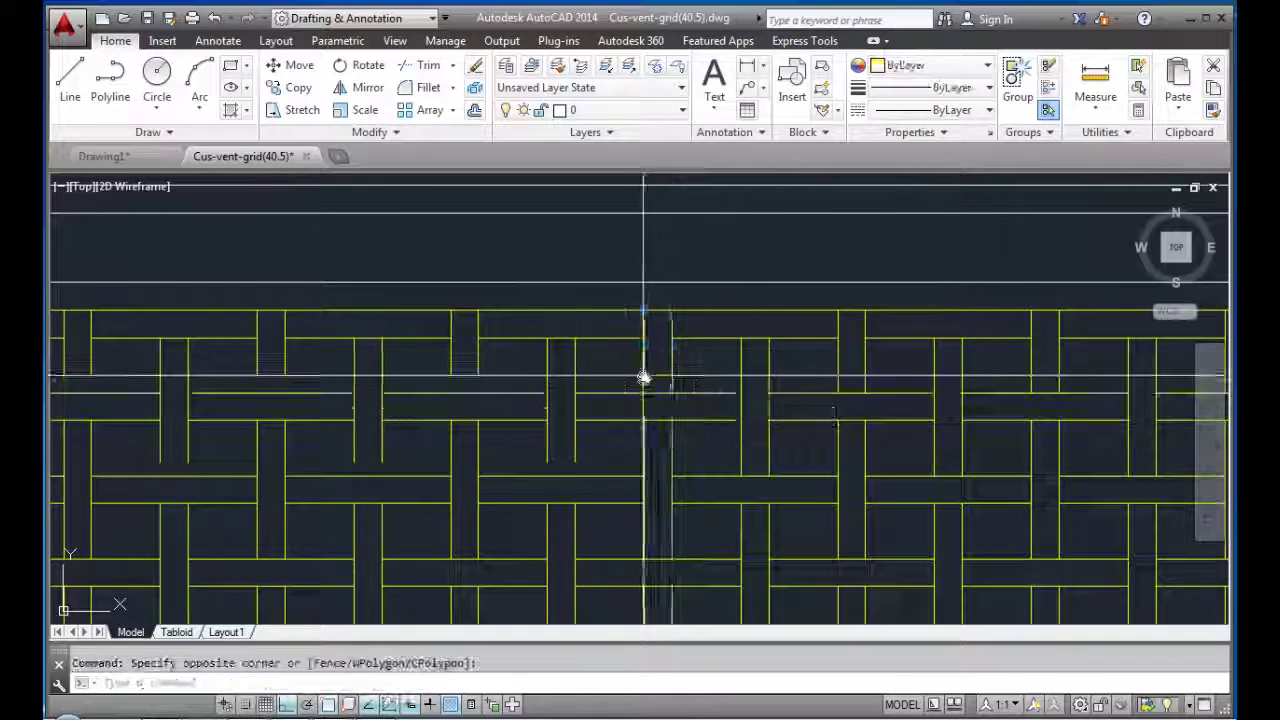
key("Escape")
middle_click_drag(886, 423, 870, 440)
left_click(870, 440)
left_click(870, 407)
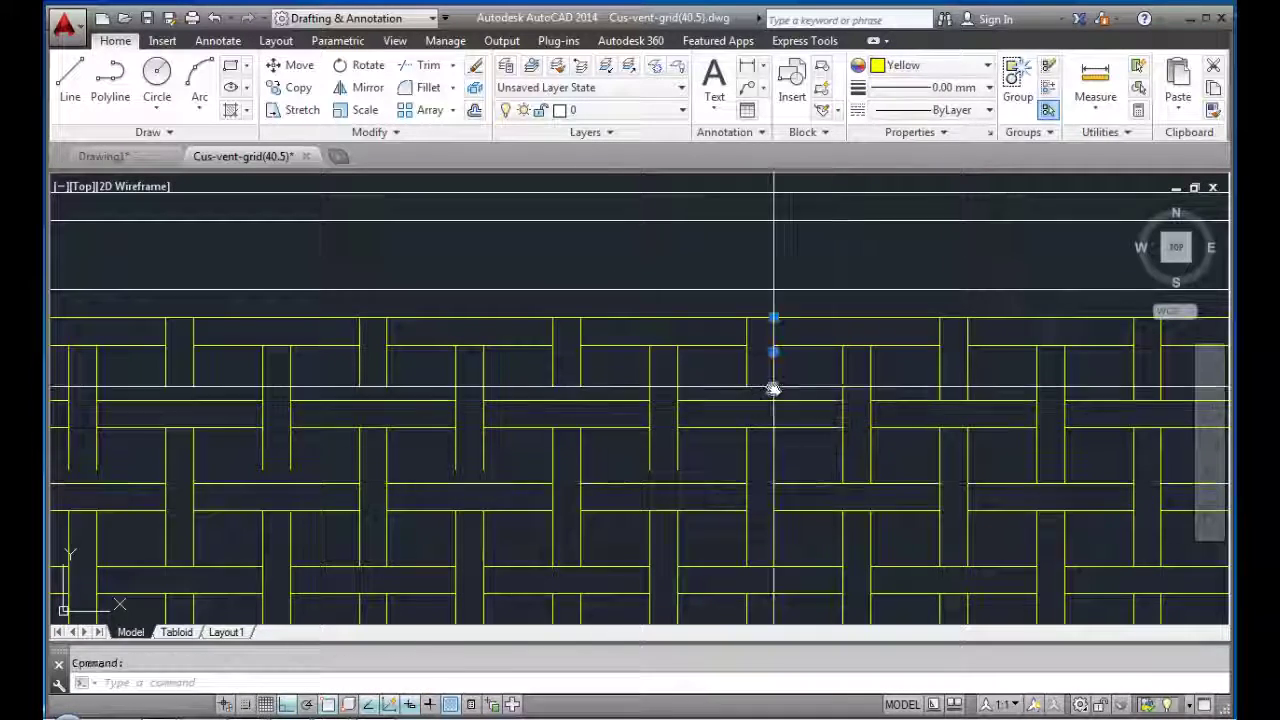
- Stretch vertical weave-line ends along the top edge so they reach the border
key("Escape")
mouse_move(882, 427)
middle_mouse_down()
mouse_move(866, 423)
mouse_move(903, 434)
middle_mouse_up()
left_click(856, 420)
left_click(856, 394)
key("Escape")
left_click(875, 404)
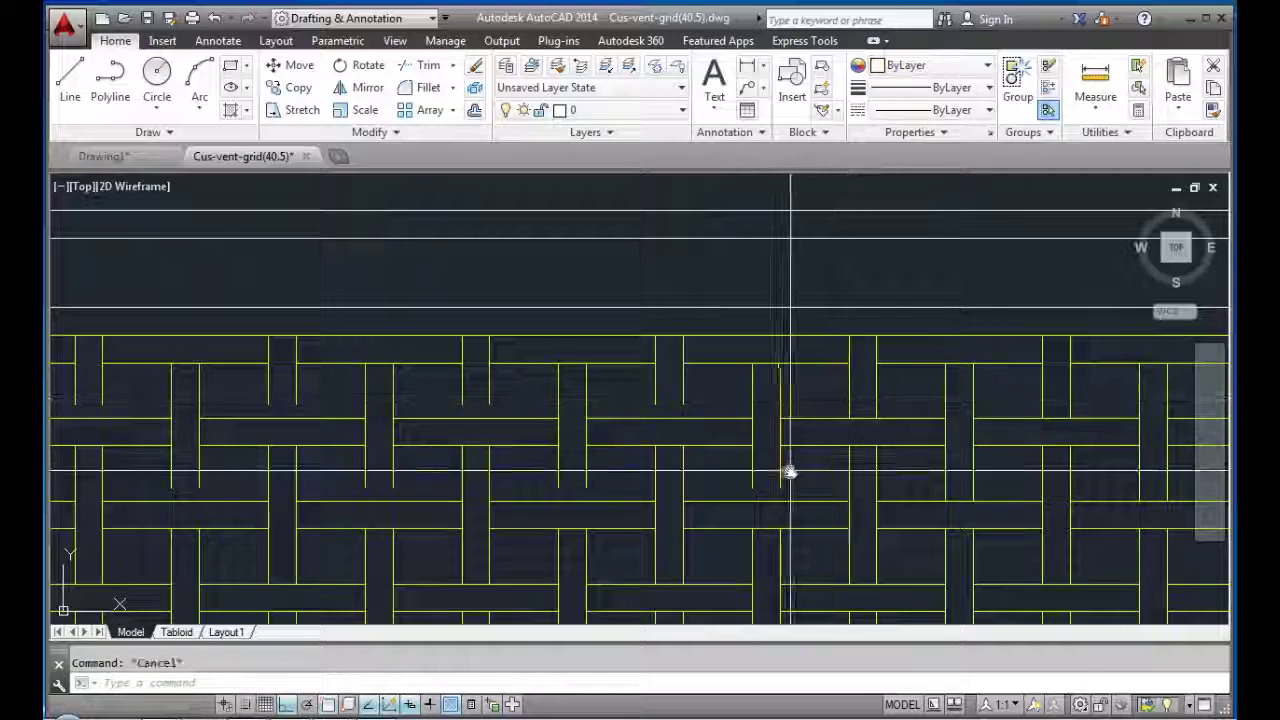
middle_click_drag(877, 408, 923, 375)
left_click(923, 375)
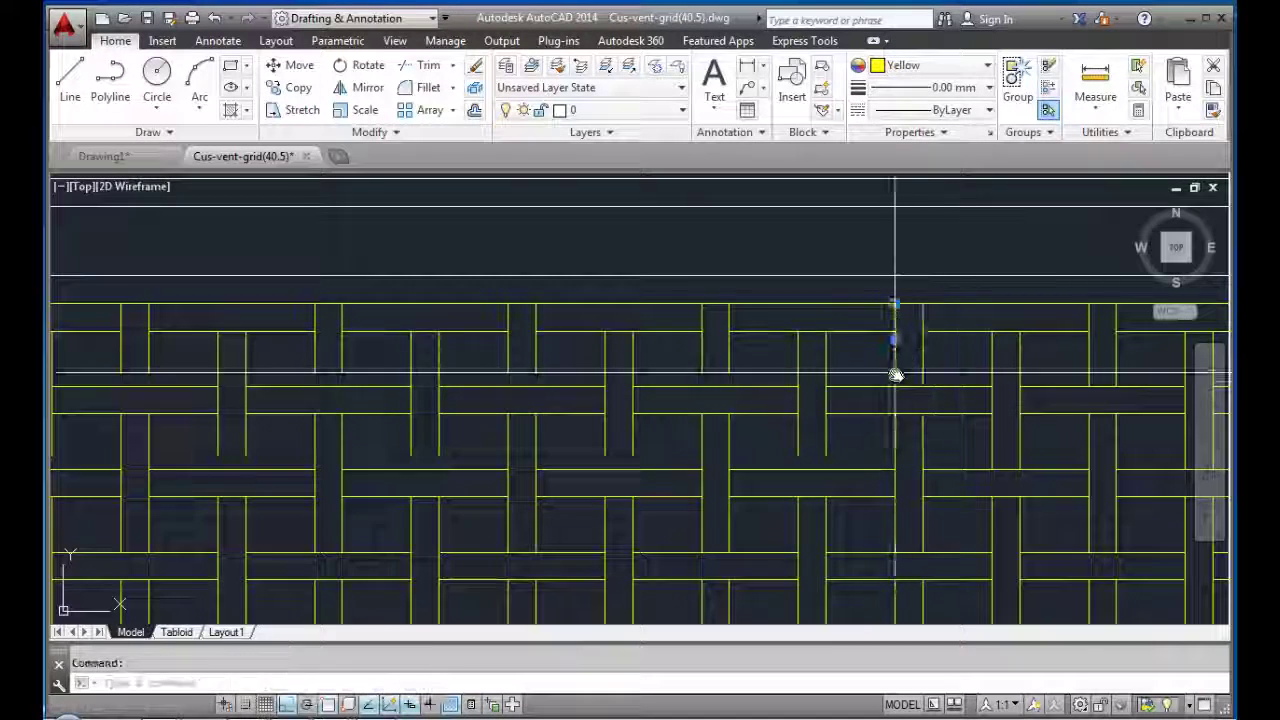
key("Escape")
left_click(827, 456)
left_click(728, 375)
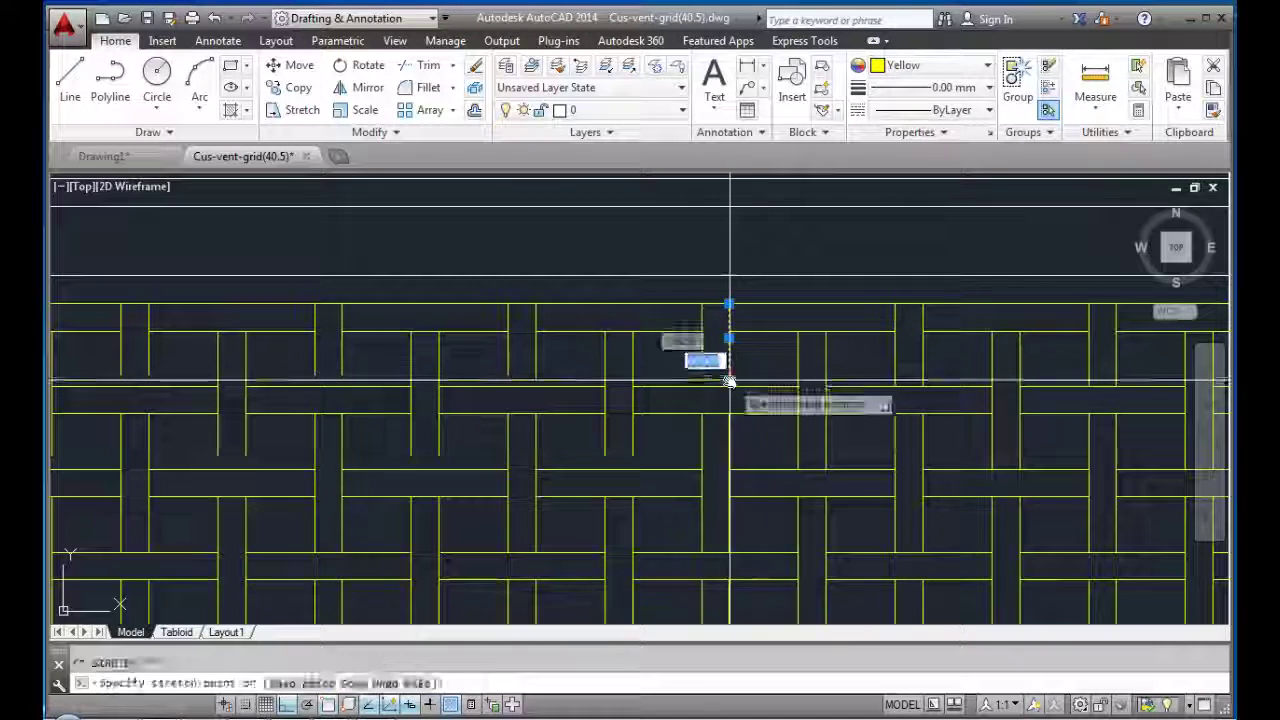
key("Escape")
middle_click_drag(700, 366, 883, 437)
left_click(855, 452)
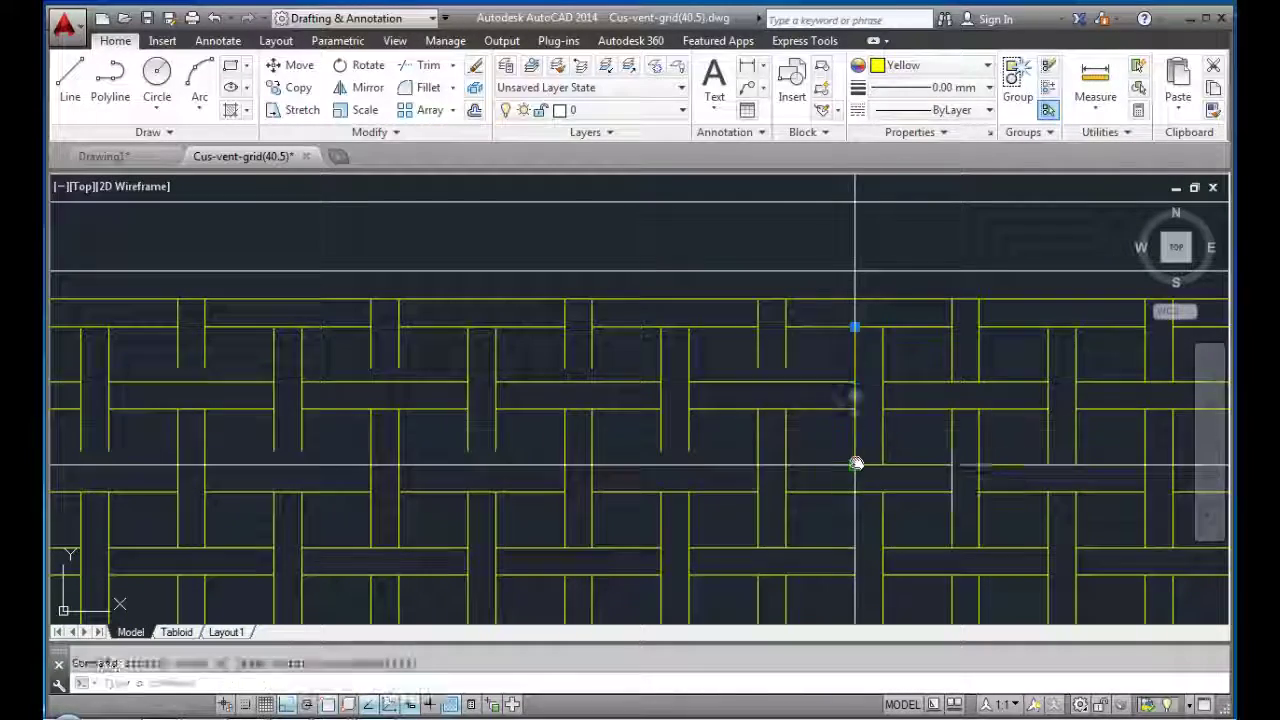
left_click(855, 463)
key("Escape")
left_click(690, 455)
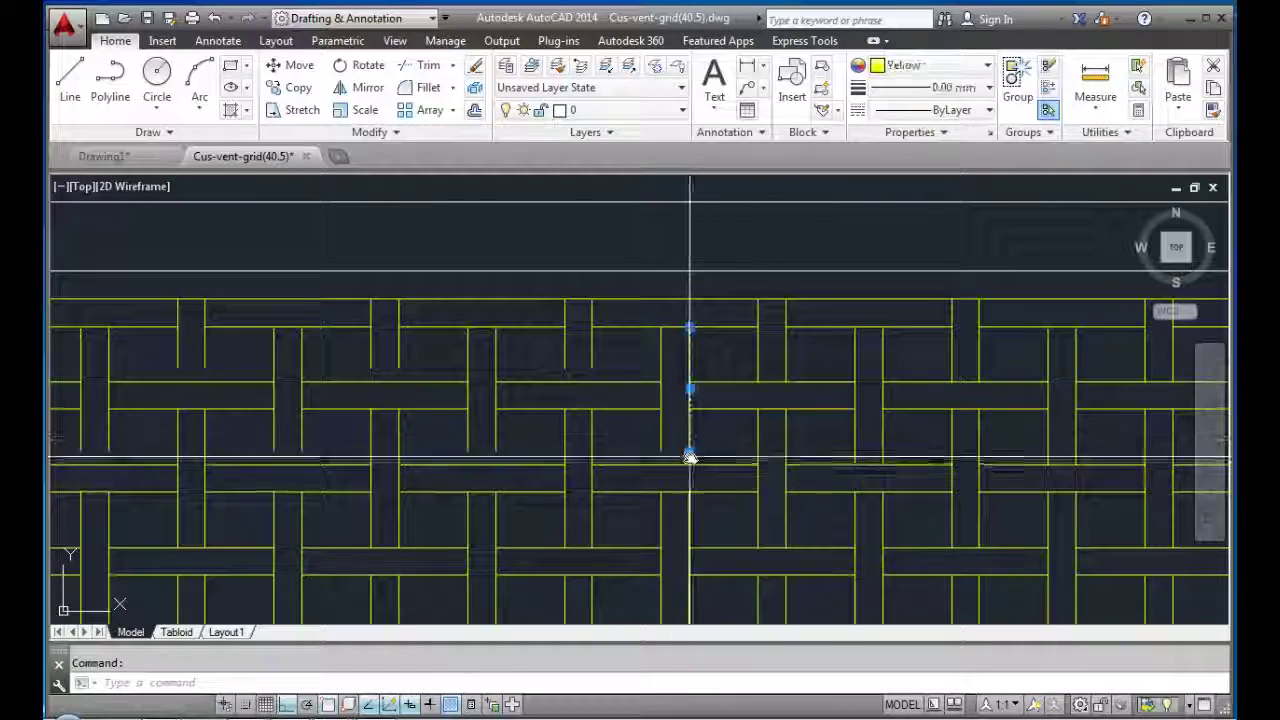
key("Escape")
- At the grid's upper-left corner, begin a crossing window around the two stray short lines
middle_click_drag(663, 449, 1051, 423)
left_click(988, 360)
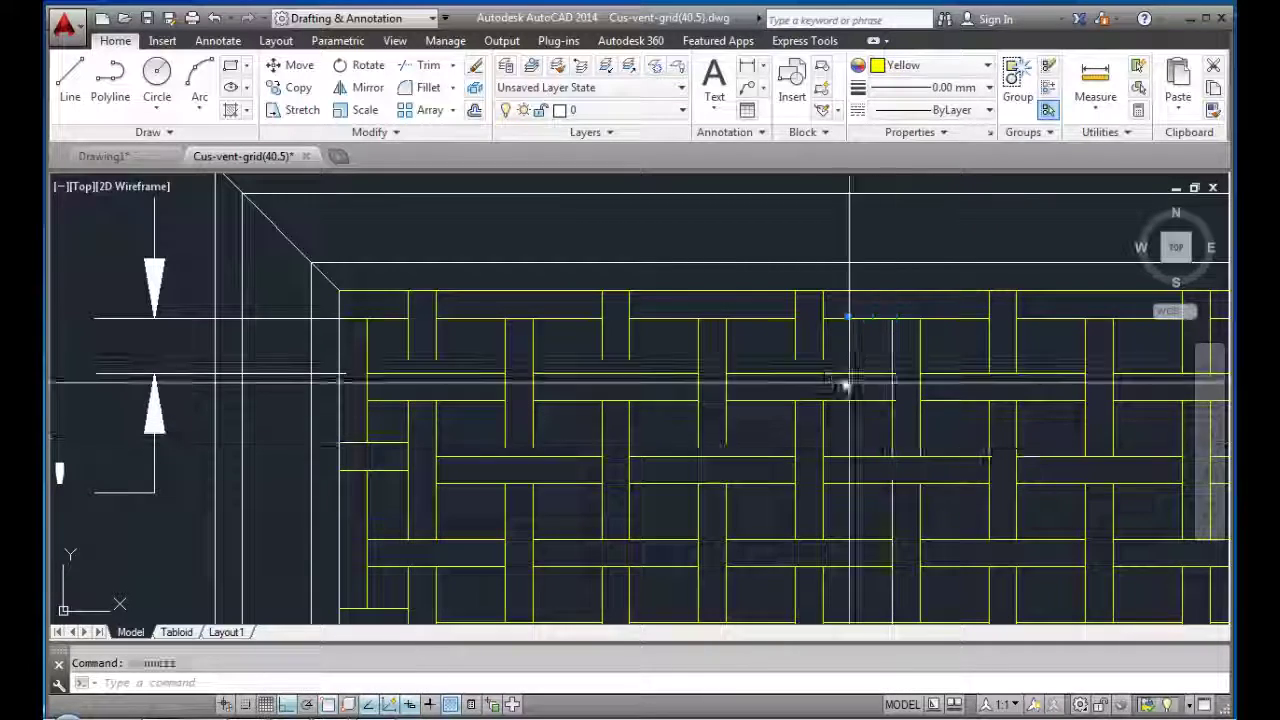
key("Escape")
middle_click_drag(725, 443, 908, 478)
left_click(908, 478)
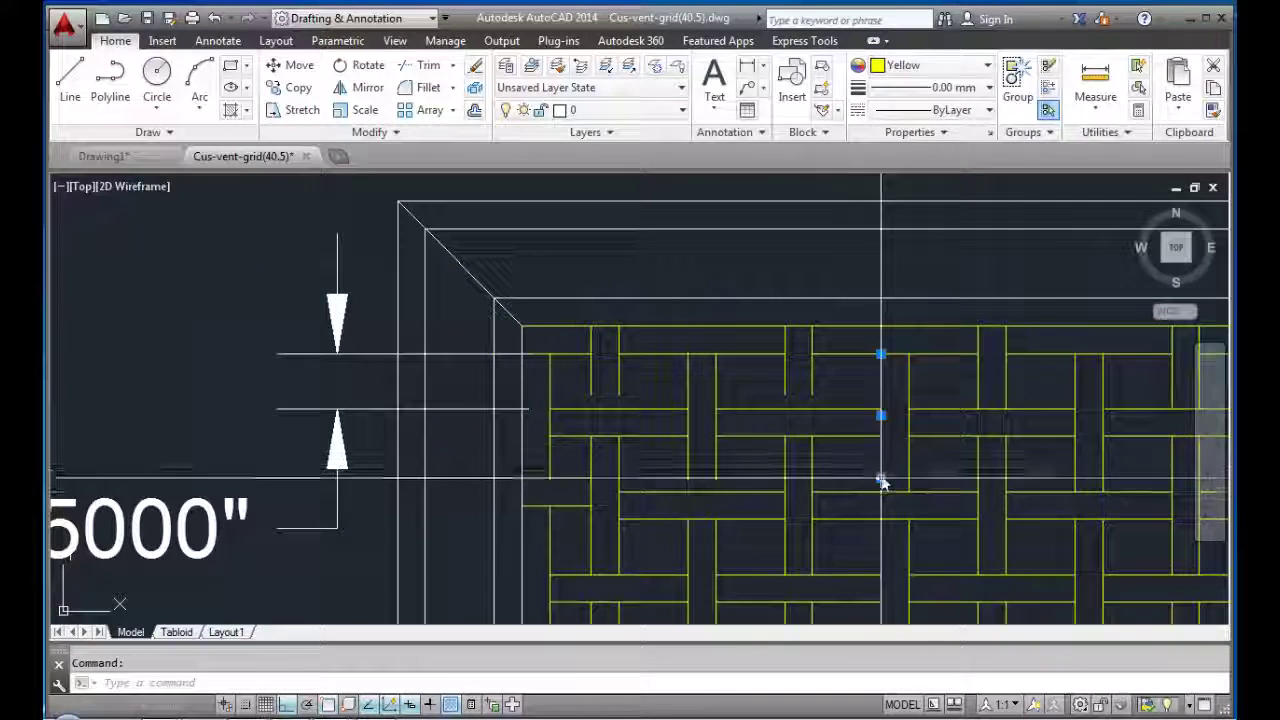
key("Escape")
left_click(716, 491)
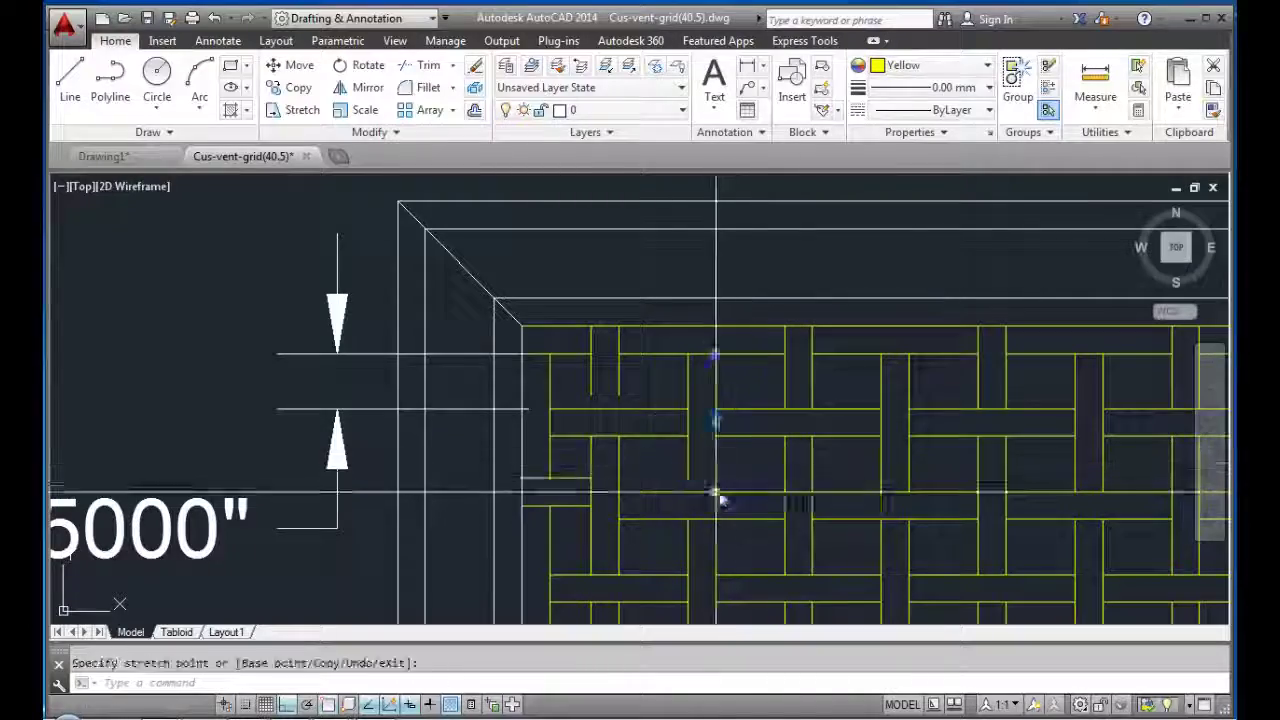
key("Escape")
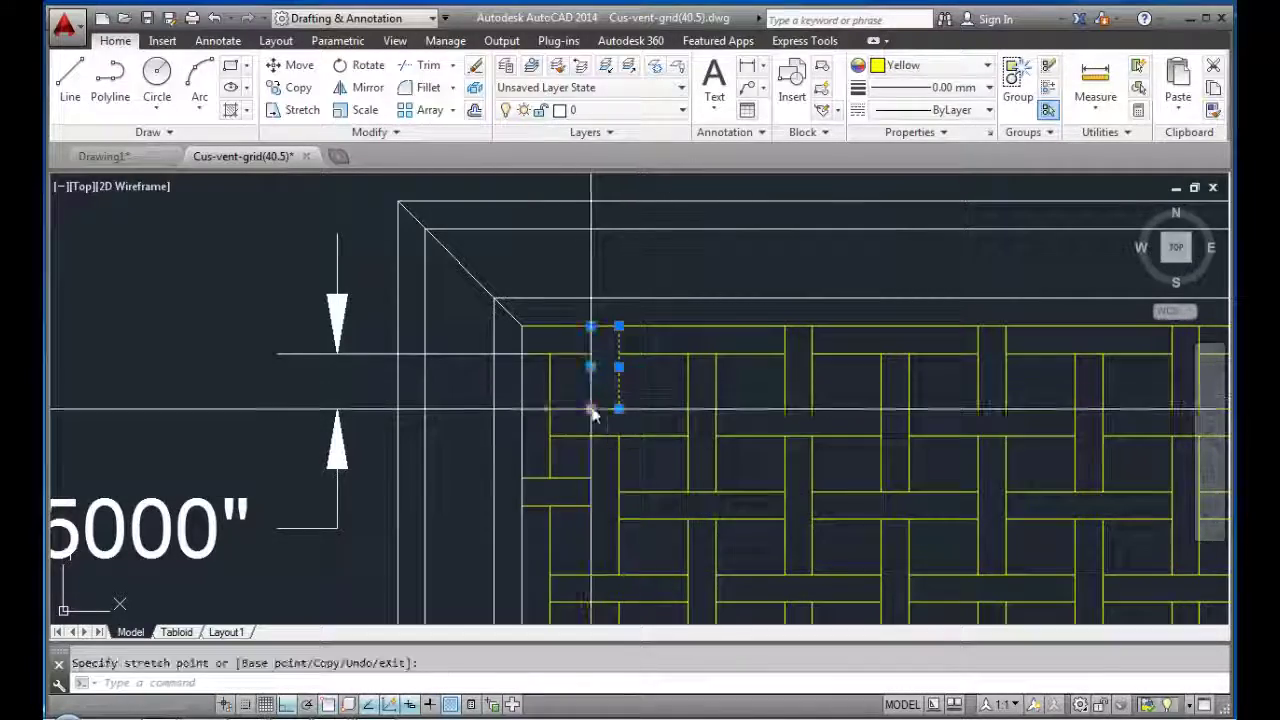
key("Escape")
scroll(592, 415, "down", 4)
left_click(286, 529)
- Delete the two stray short lines caught in the crossing window
left_click(200, 343)
key("Delete")
scroll(358, 367, "up", 4)
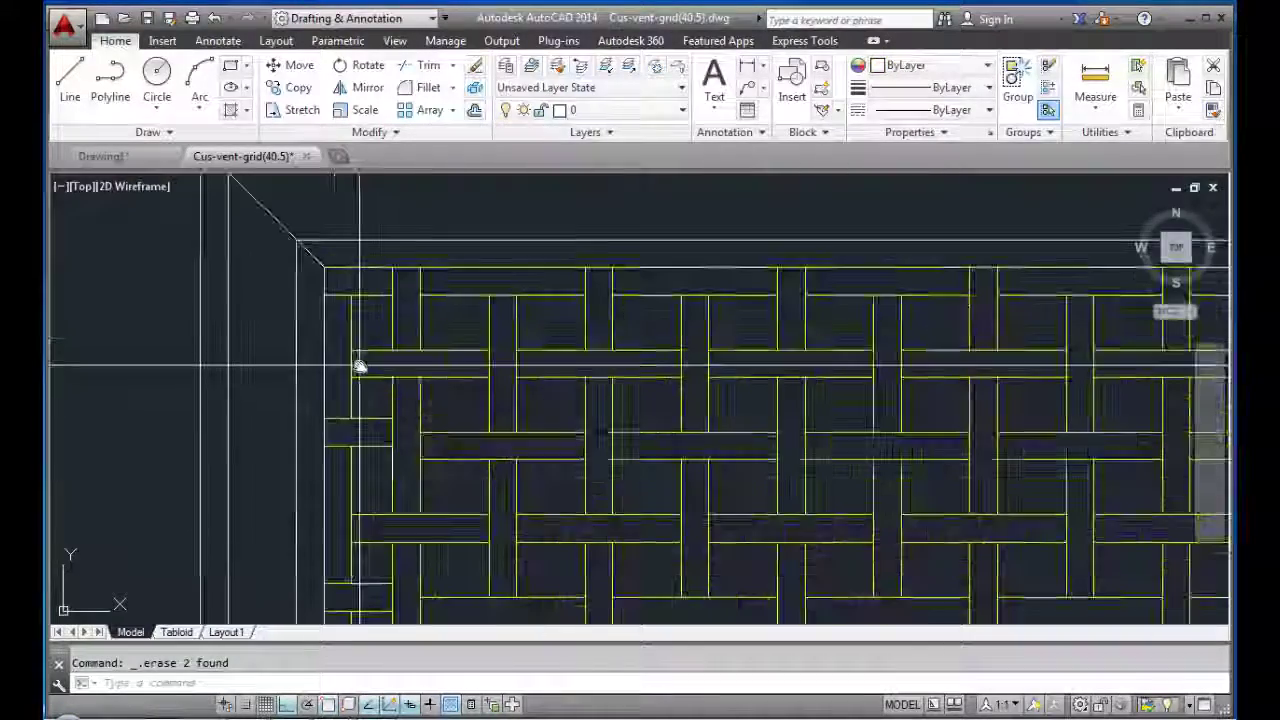
- Add DLI linear dimensions for the 0.3750" left gap and 0.7500" right gap
type("dli")
key("Return")
left_click(357, 304)
left_click(391, 300)
scroll(410, 260, "down", 2)
left_click(429, 208)
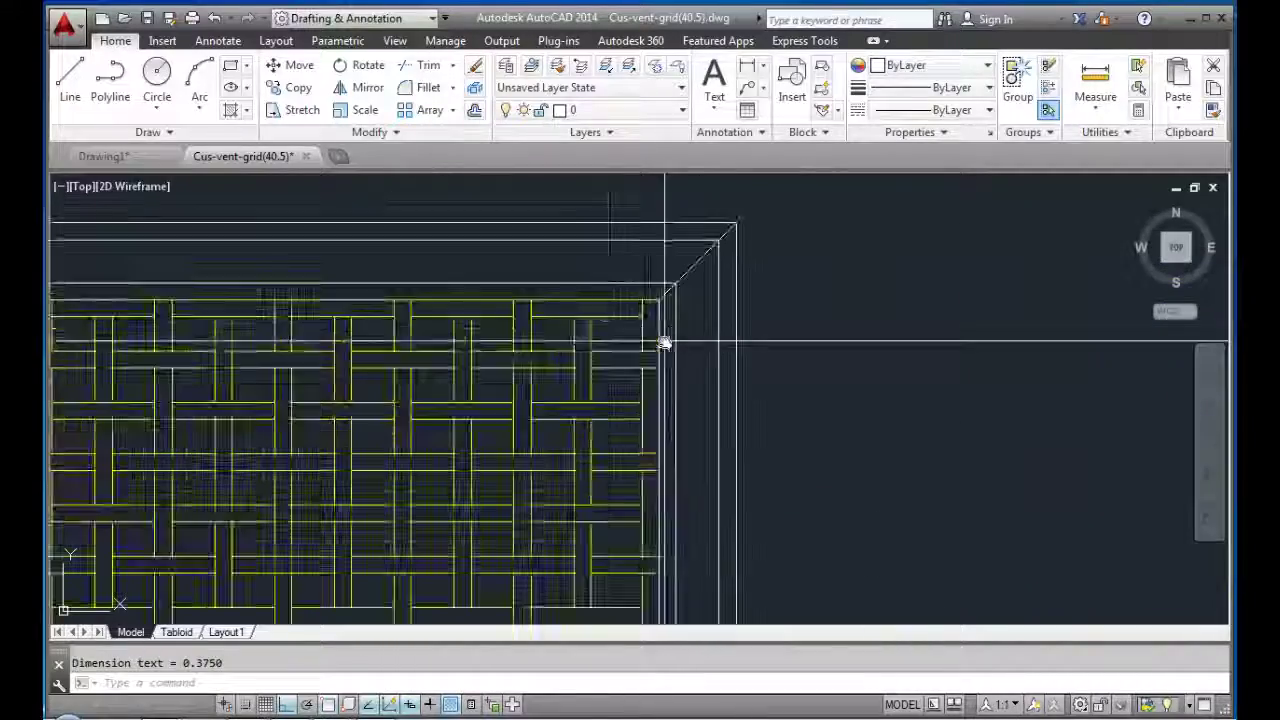
key("Return")
left_click(664, 343)
left_click(730, 300)
scroll(730, 300, "down", 3)
left_click(643, 263)
key("Escape")
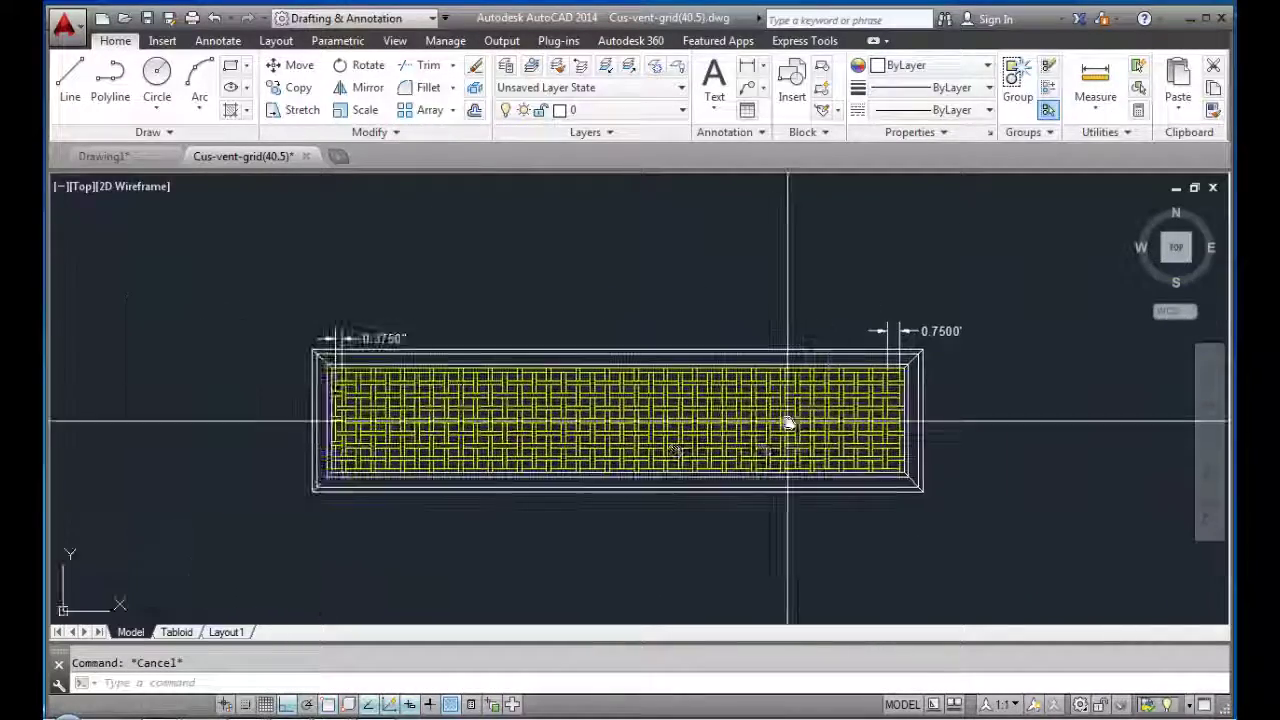
- Begin a selection window around the whole woven grid
scroll(340, 400, "up", 2)
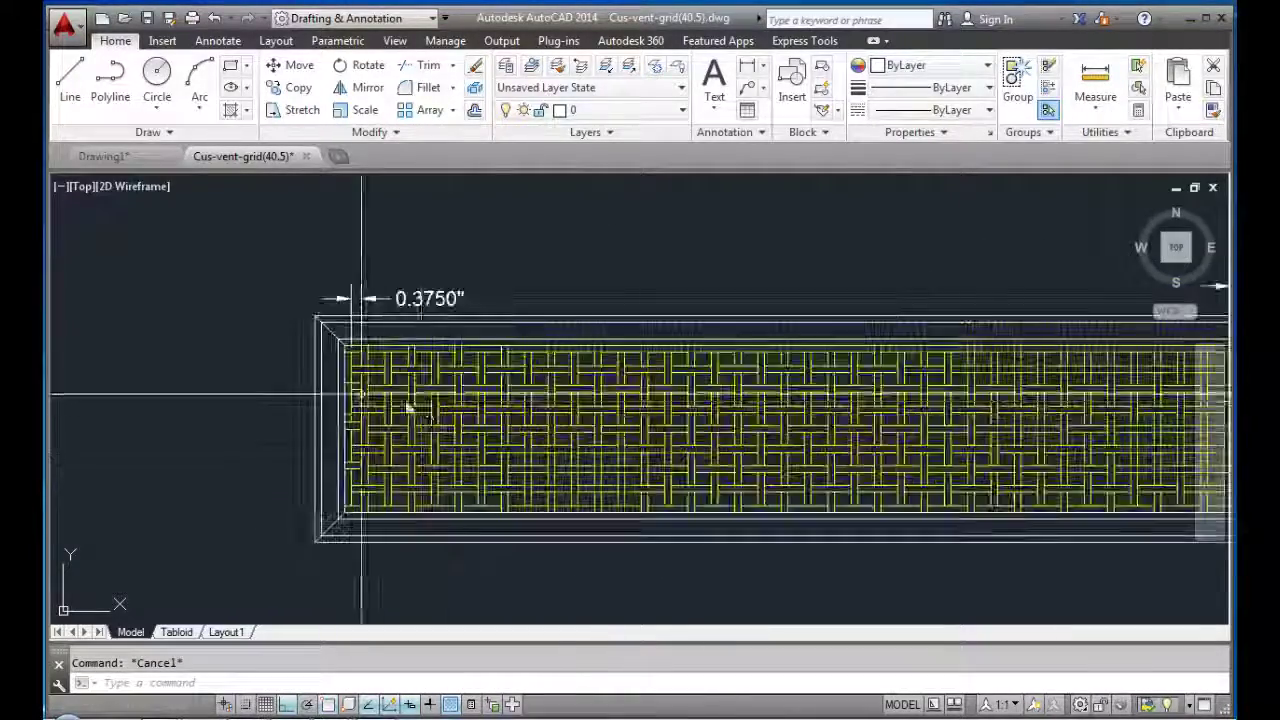
left_click(316, 340)
scroll(357, 398, "up", 2)
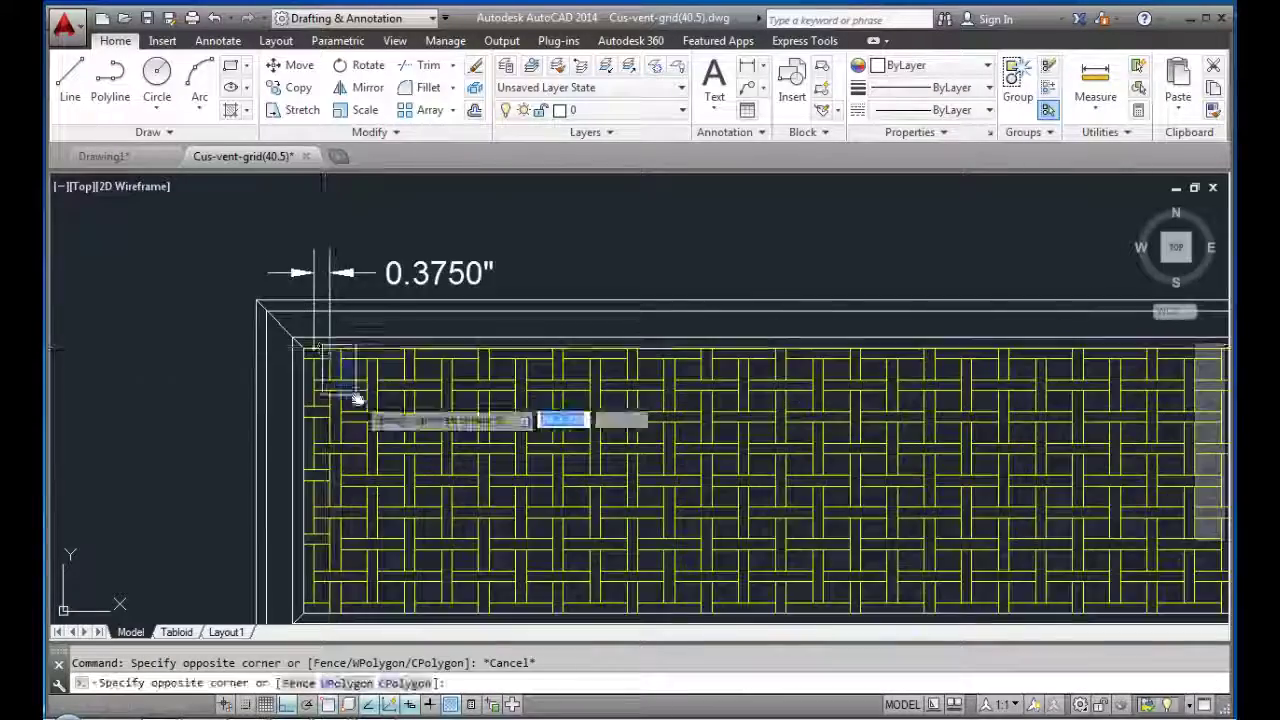
scroll(370, 420, "down", 2)
scroll(330, 430, "down", 1)
key("Escape")
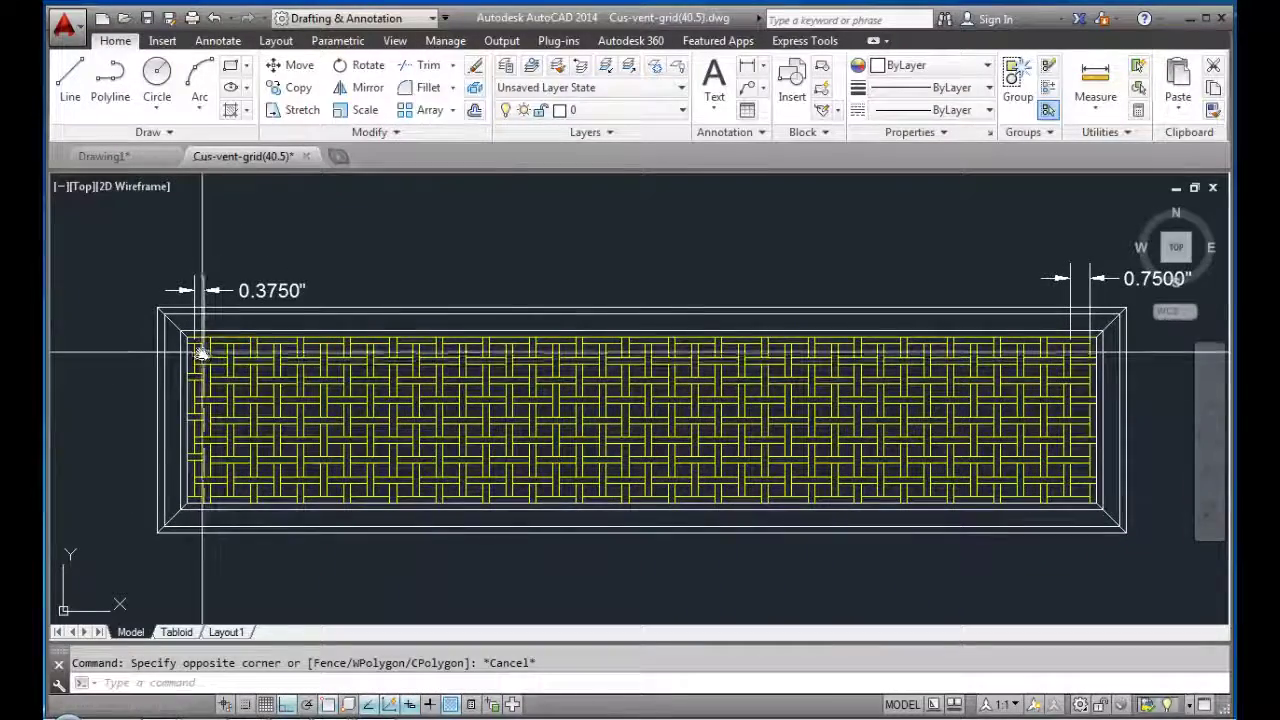
left_click(199, 350)
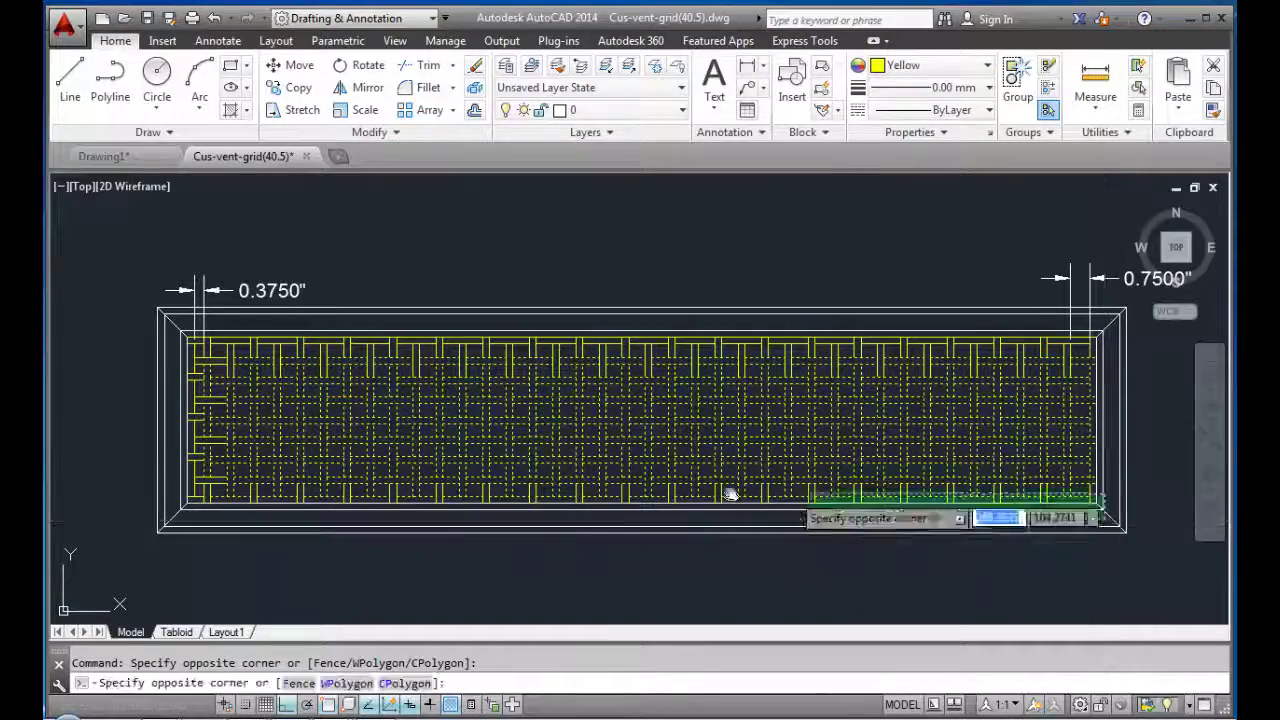
- Finish window-selecting the whole woven grid, including its left end
scroll(222, 471, "up", 2)
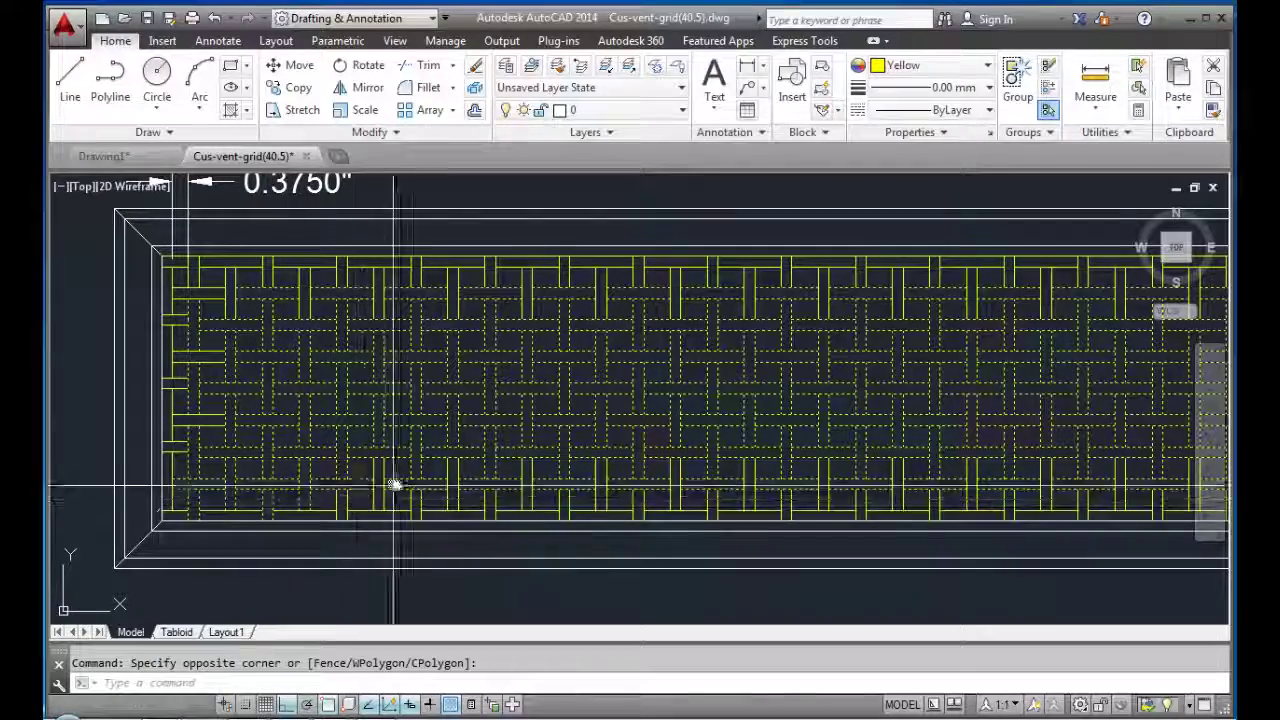
scroll(413, 500, "down", 1)
scroll(693, 492, "up", 1)
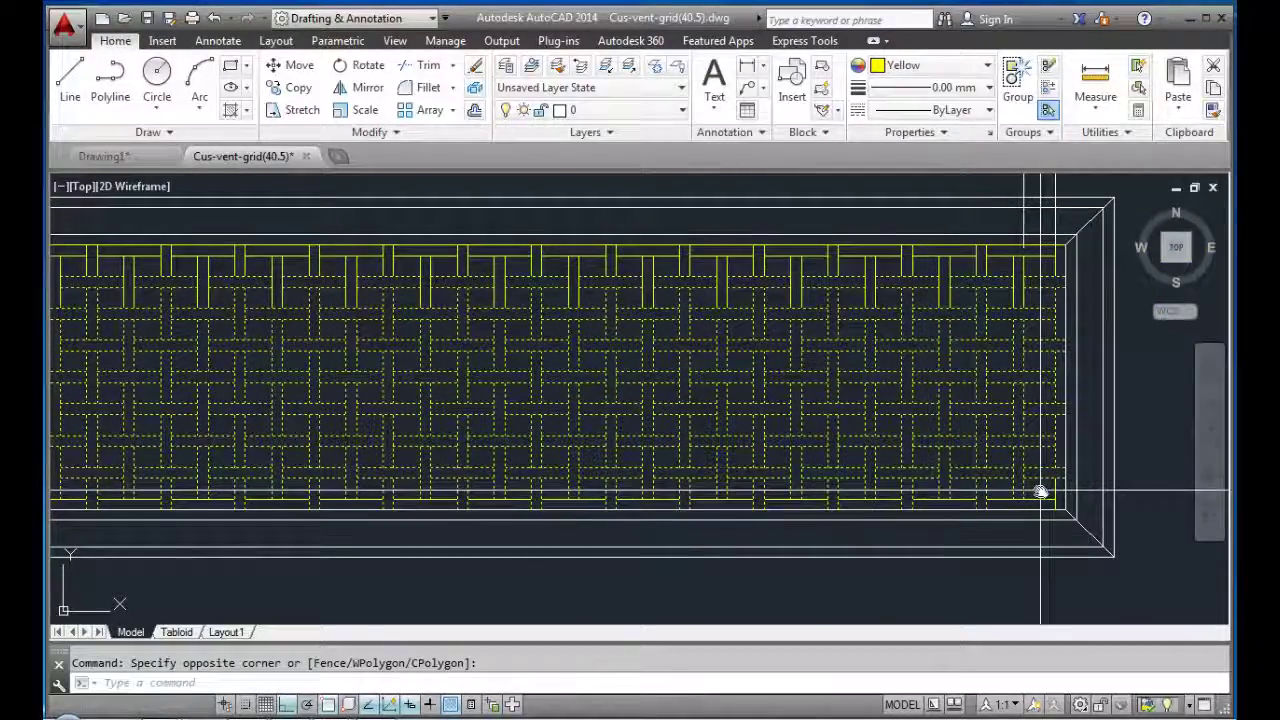
middle_click_drag(116, 498, 306, 518)
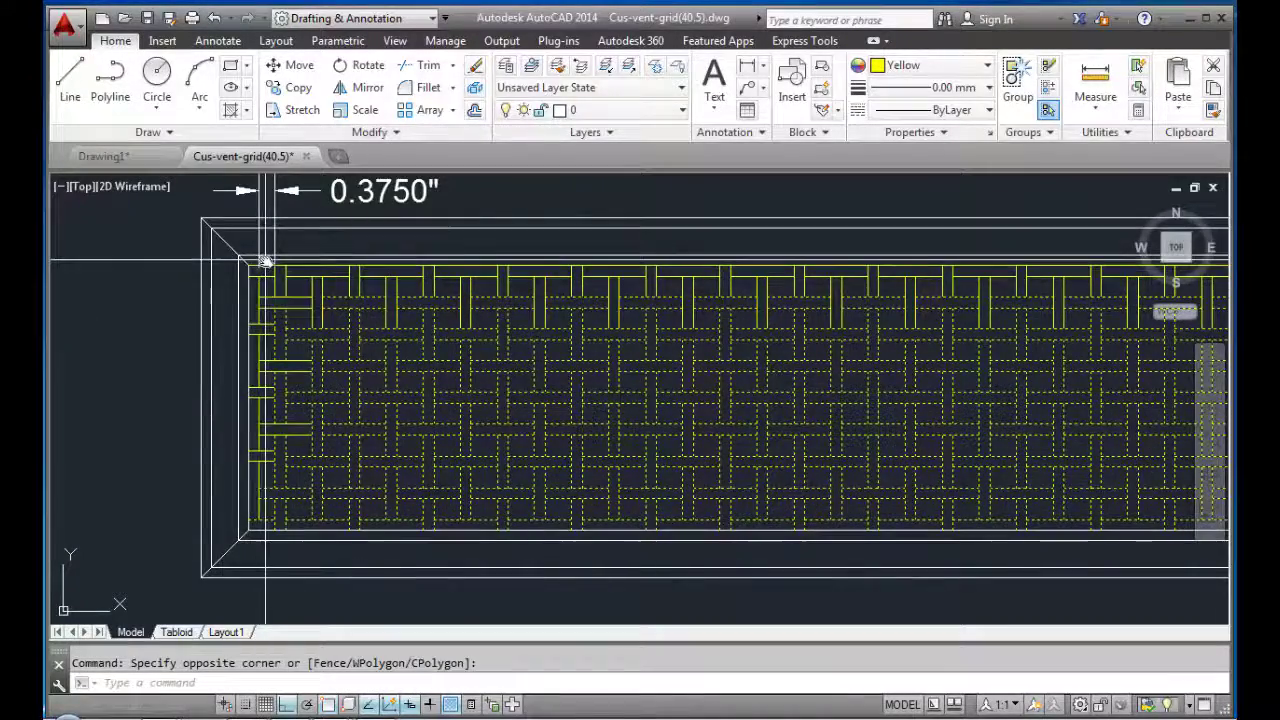
scroll(450, 290, "down", 2)
scroll(820, 343, "up", 1)
scroll(480, 357, "down", 1)
scroll(380, 310, "up", 2)
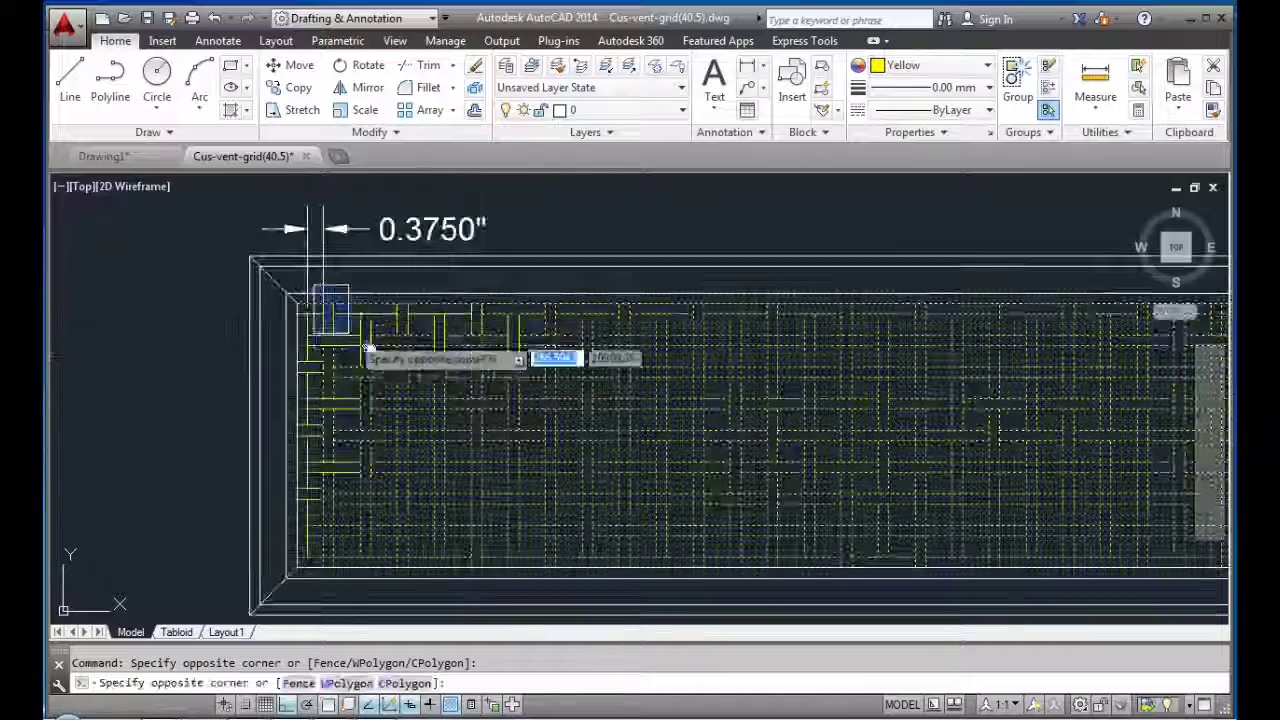
left_click(478, 340)
- Move the grid 0.1875 toward the wider right-end gap to equalize the side margins
middle_click(606, 402)
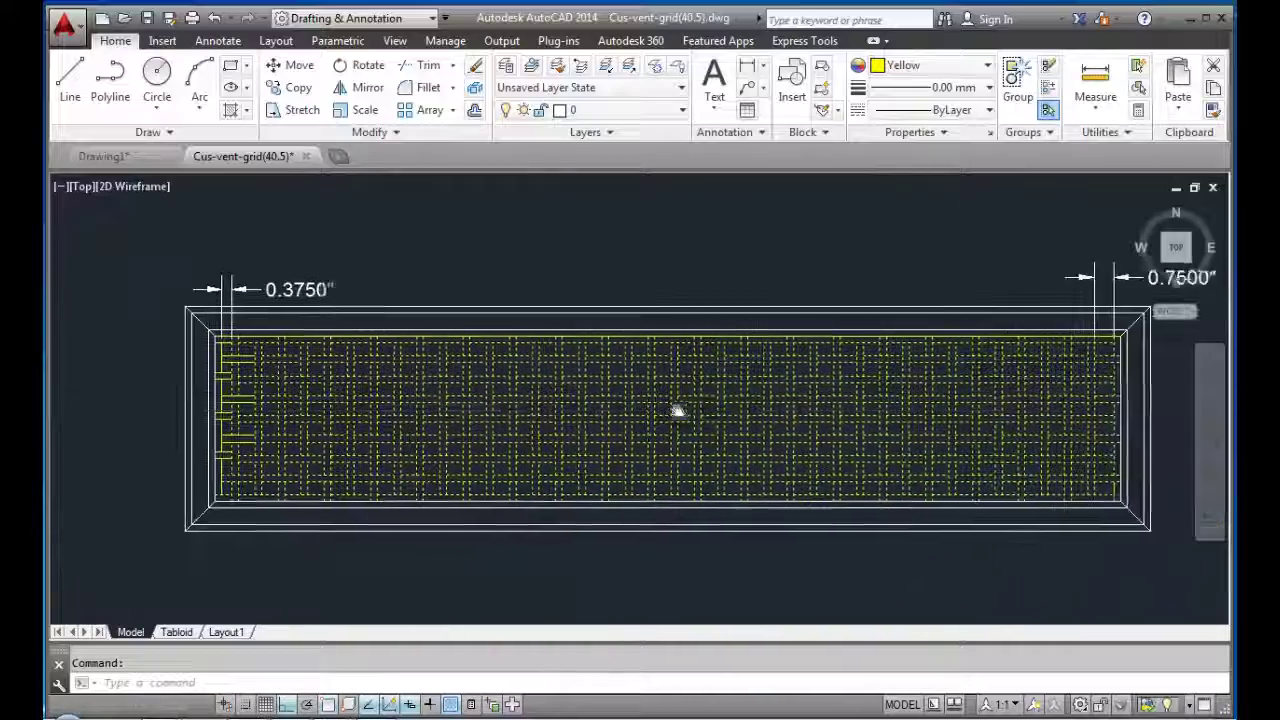
key("m")
key("Return")
left_click(462, 281)
type(".187")
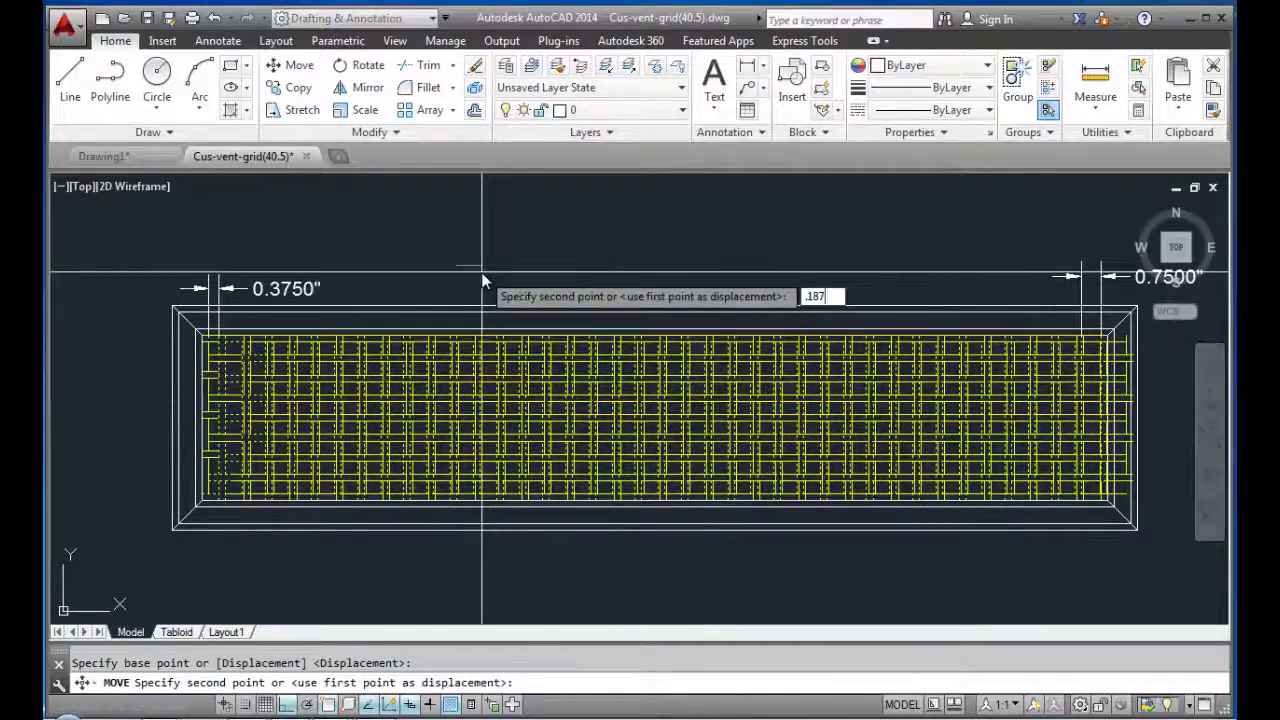
type("5")
key("Return")
scroll(194, 383, "up", 2)
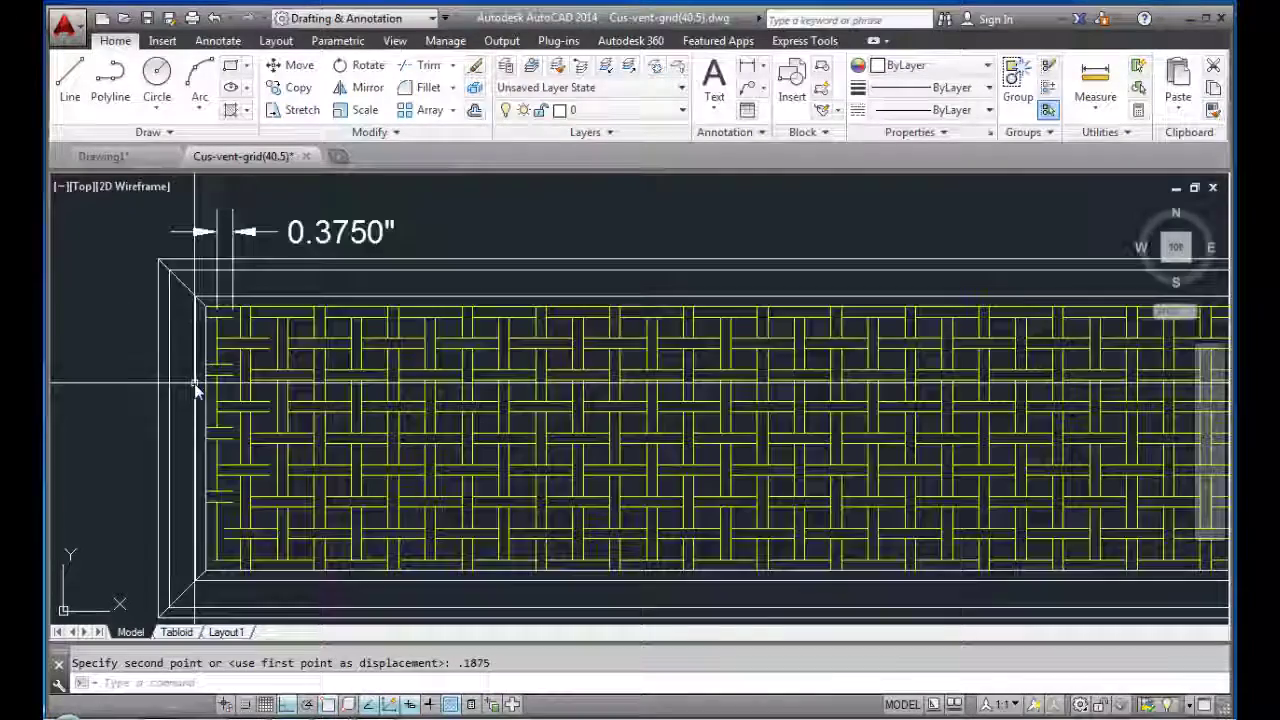
scroll(272, 355, "up", 2)
scroll(580, 356, "down", 2)
scroll(870, 364, "up", 2)
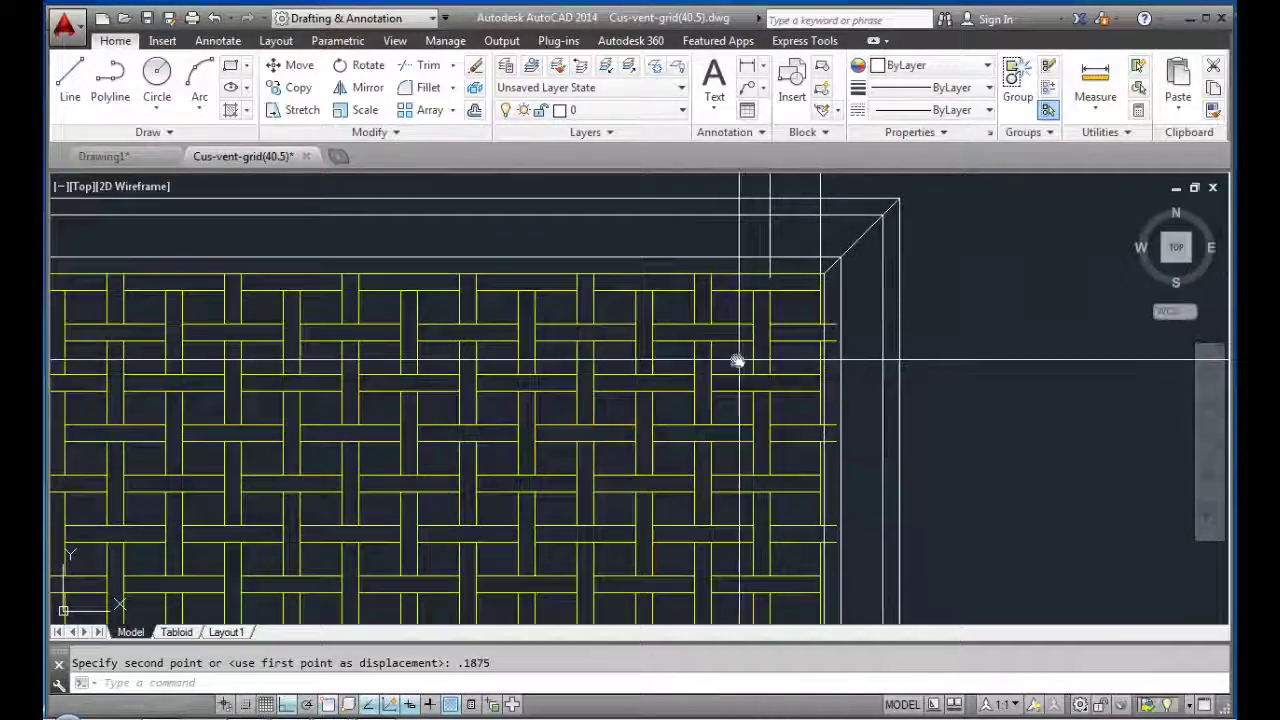
scroll(834, 323, "down", 4)
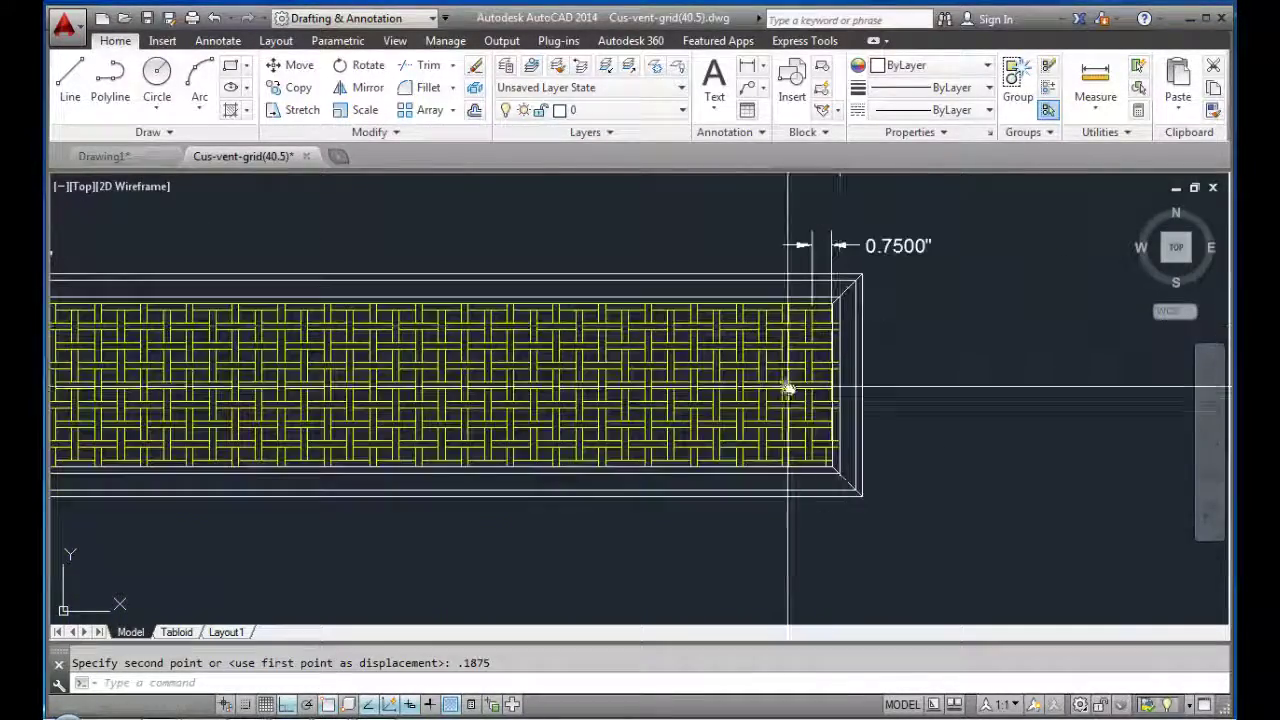
key("Escape")
scroll(850, 340, "down", 2)
scroll(472, 360, "up", 3)
- Grip-stretch a strand end at the grid's left end toward the frame
scroll(425, 350, "up", 1)
left_click(425, 347)
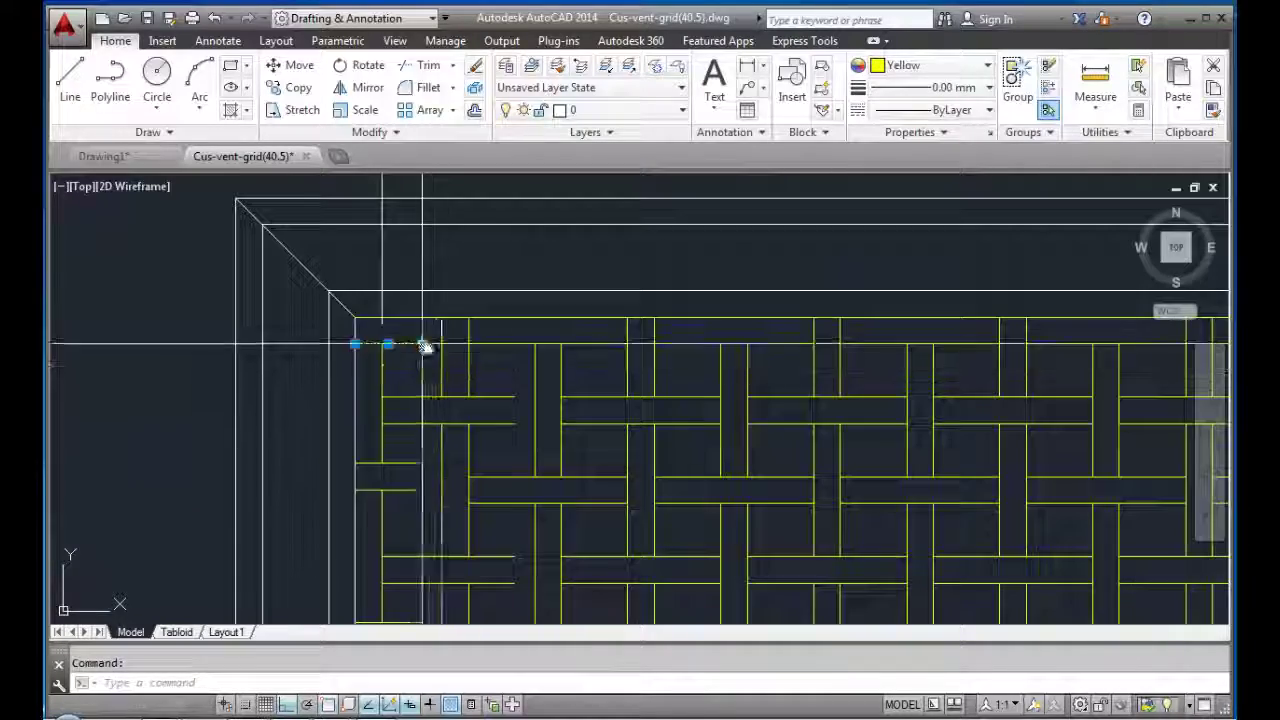
left_click(513, 398)
key("Escape")
middle_click_drag(517, 423, 483, 354)
left_click(475, 358)
left_click(549, 347)
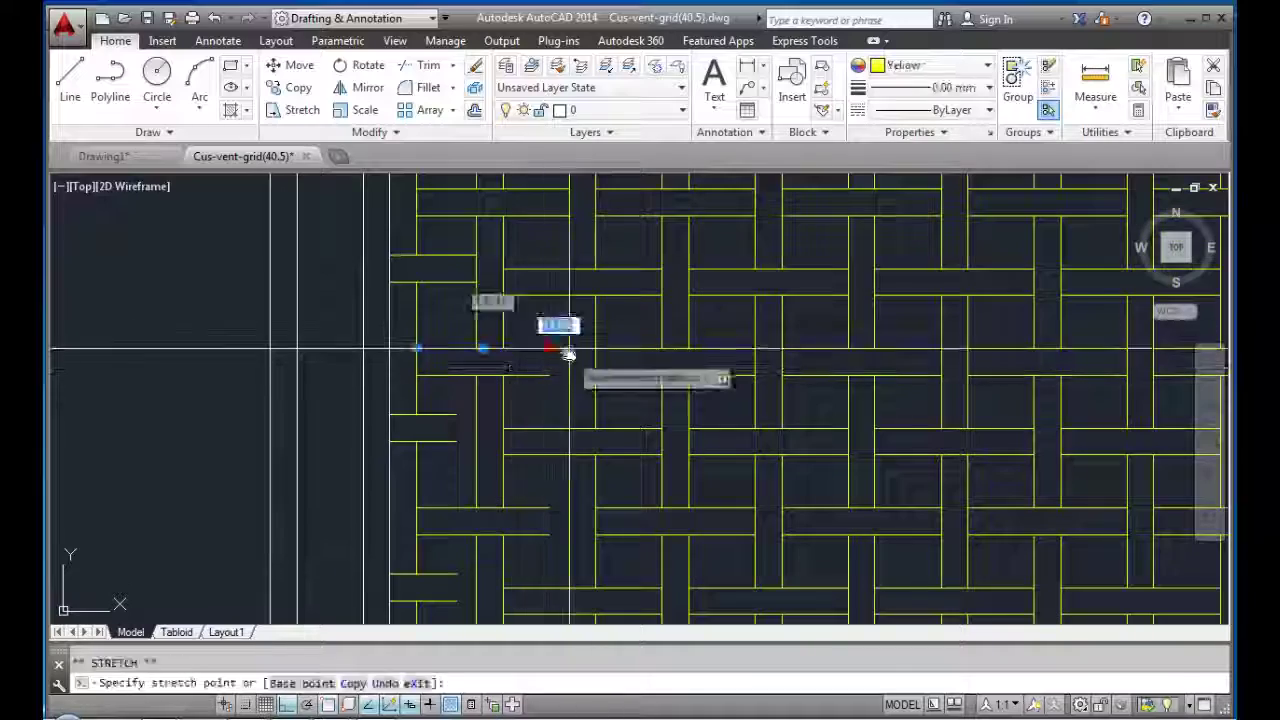
left_click(567, 378)
middle_click_drag(466, 289, 545, 388)
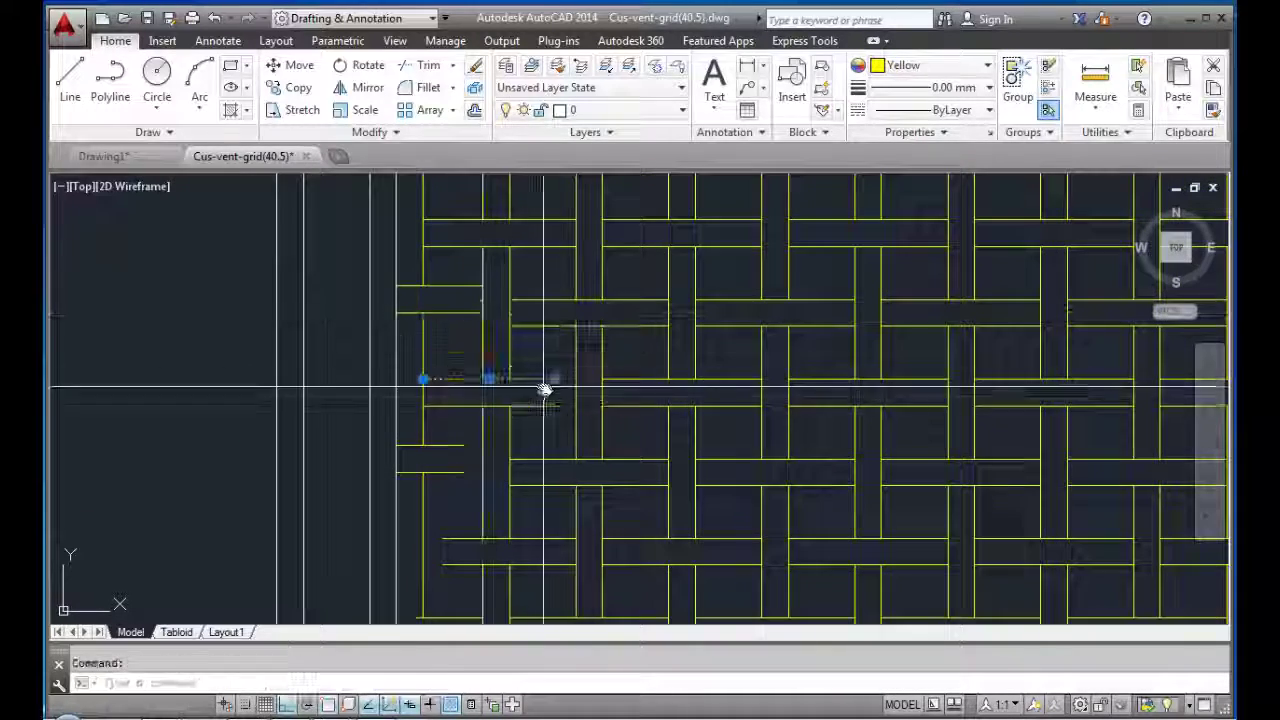
key("Escape")
- Move the short horizontal line at the lower left into alignment with the left end
left_click(451, 471)
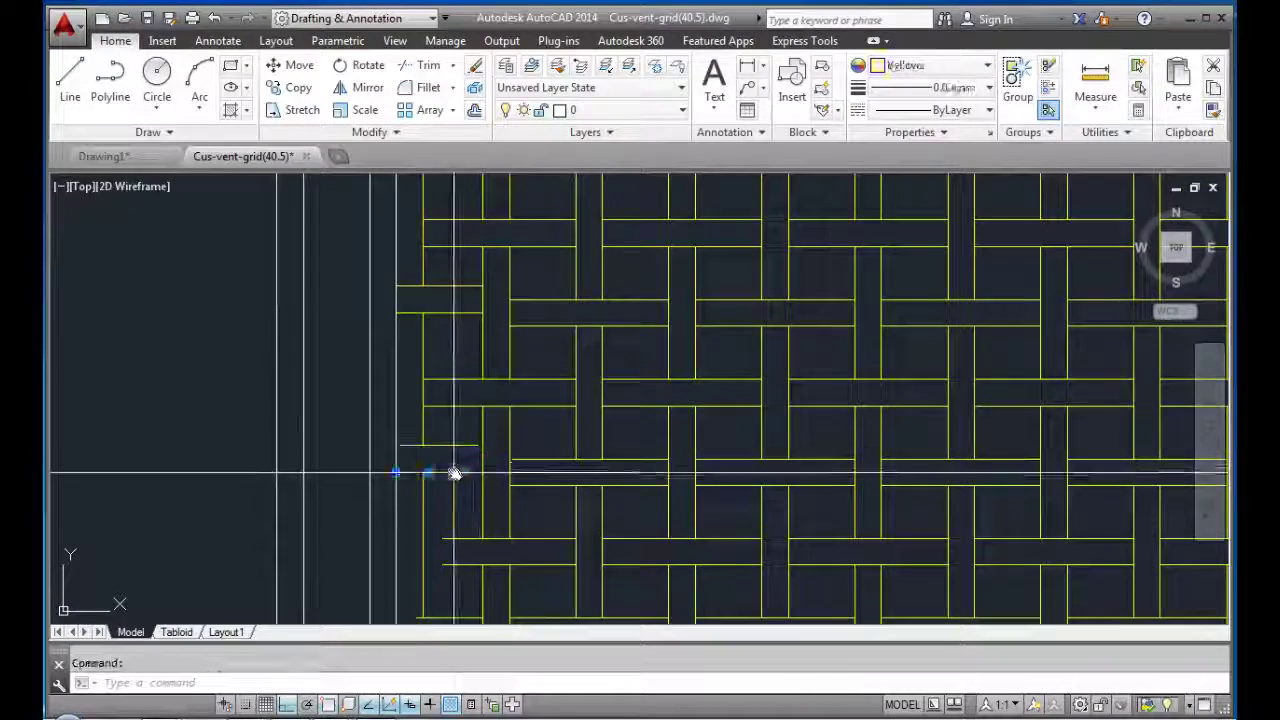
scroll(484, 432, "down", 2)
scroll(484, 432, "up", 2)
type("m")
key("Return")
left_click(500, 462)
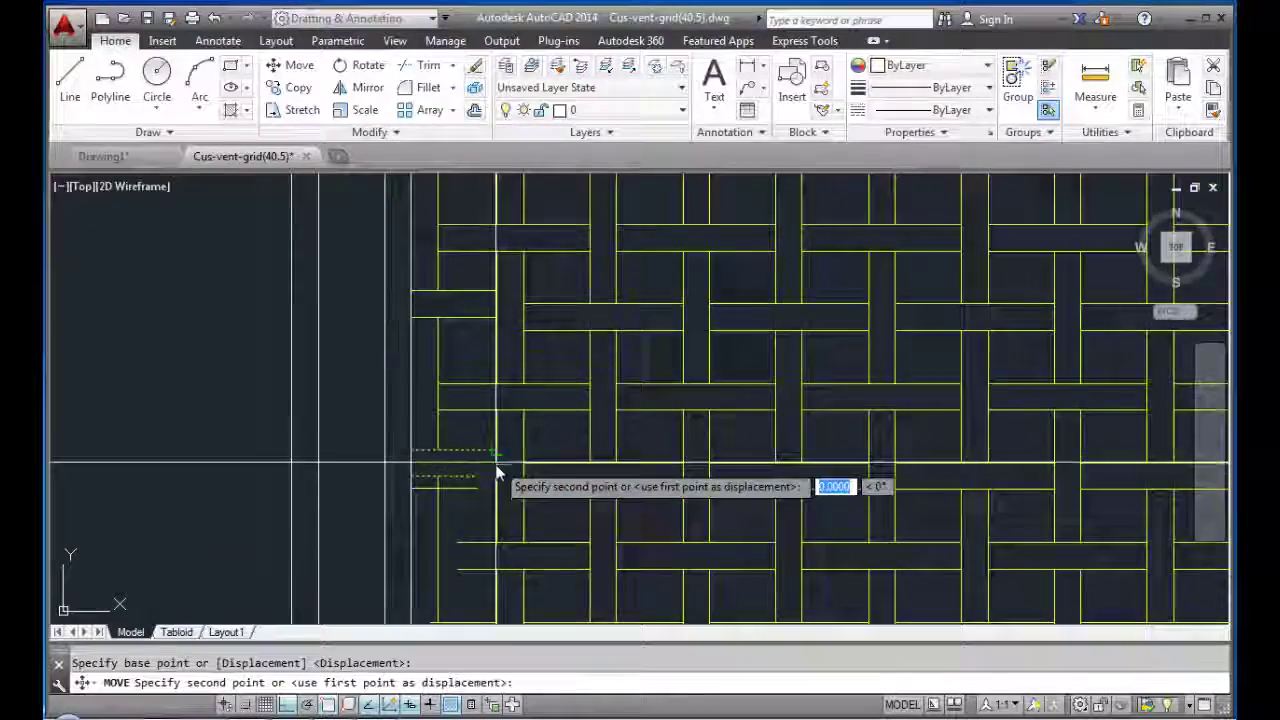
scroll(500, 440, "up", 3)
scroll(495, 445, "down", 3)
scroll(570, 440, "down", 2)
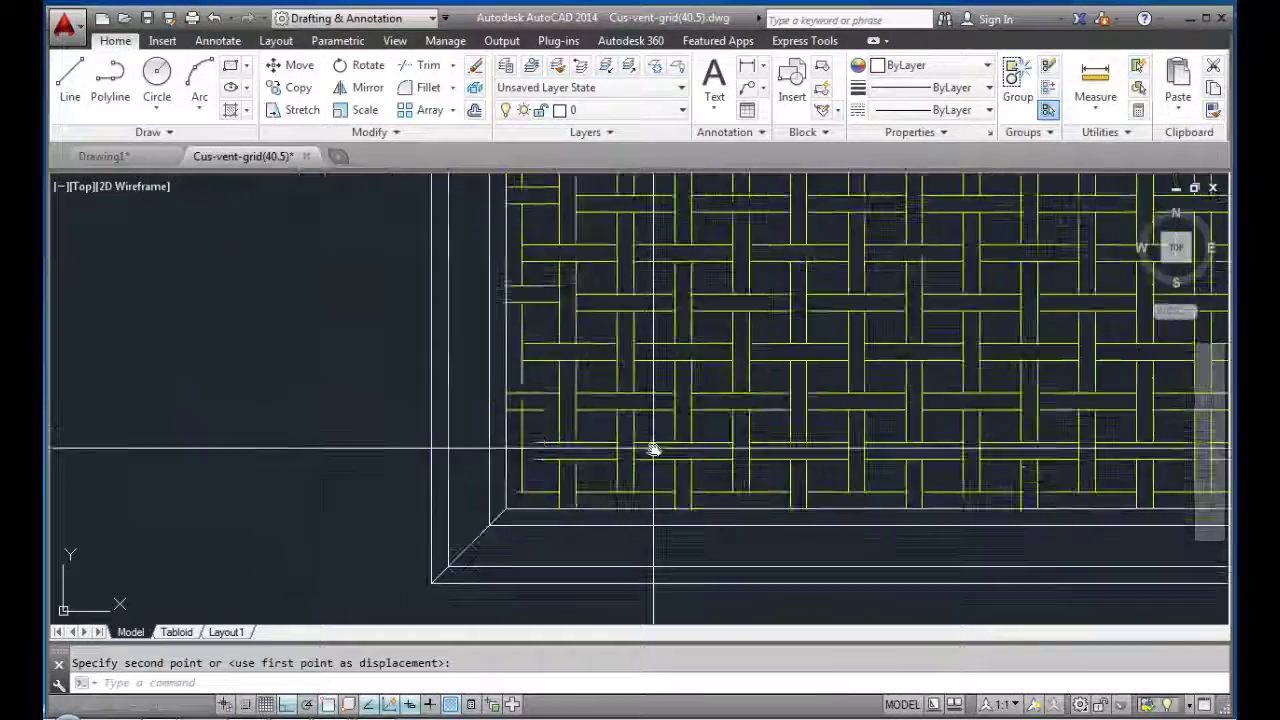
scroll(653, 430, "down", 2)
scroll(655, 417, "up", 5)
- Reposition the left-edge weave lines and short lines so the strands stop evenly
left_click(543, 300)
left_click(560, 300)
left_click(349, 366)
key("Return")
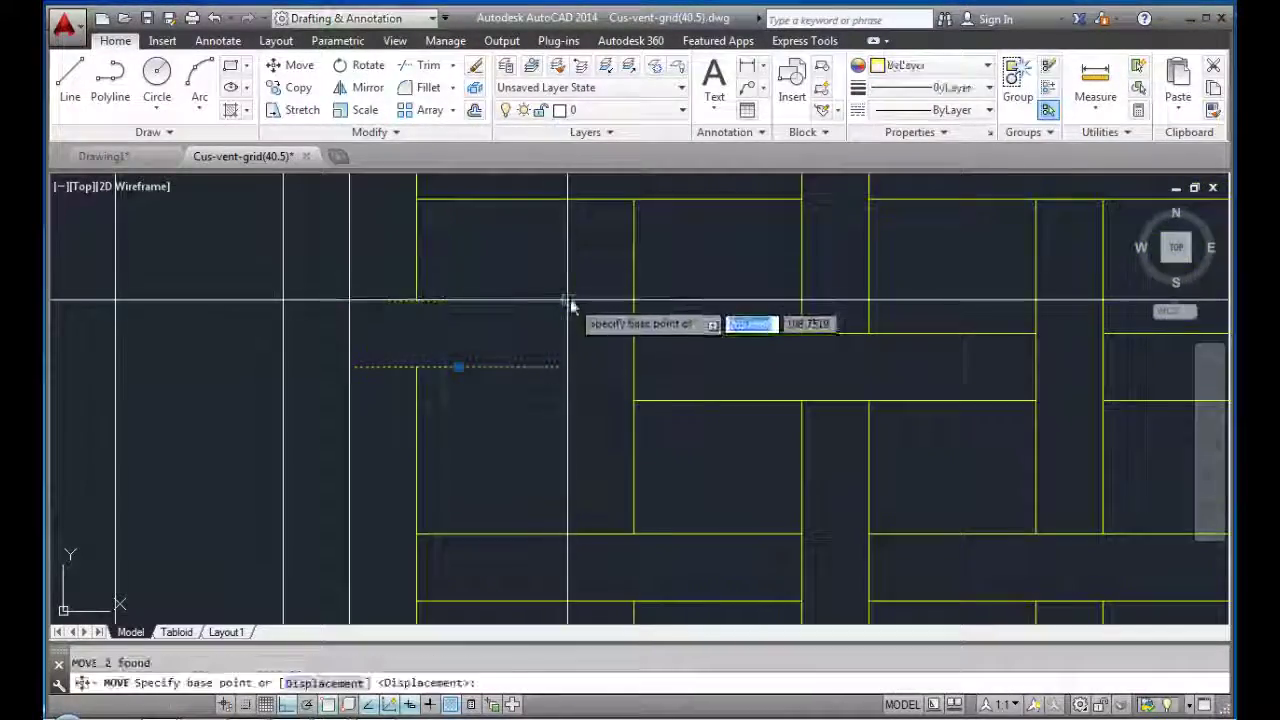
left_click(571, 400)
scroll(571, 400, "down", 2)
scroll(567, 373, "up", 2)
left_click(567, 373)
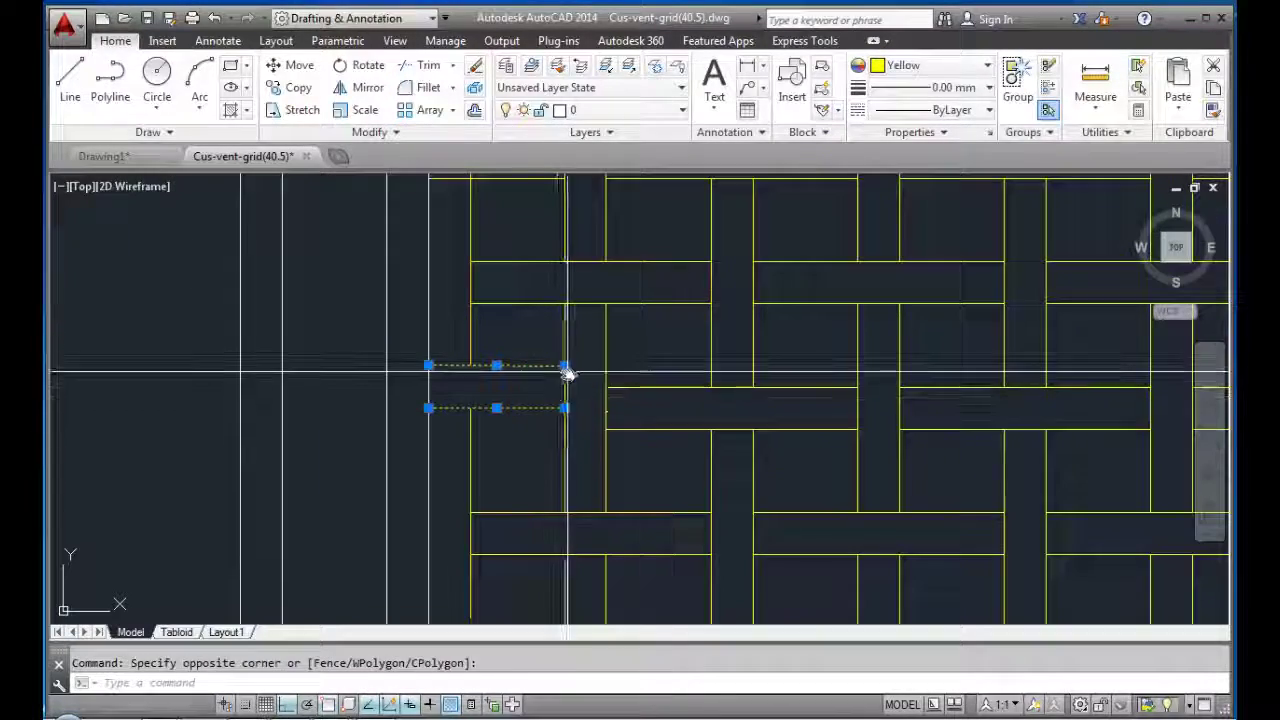
left_click(574, 392)
scroll(568, 360, "down", 2)
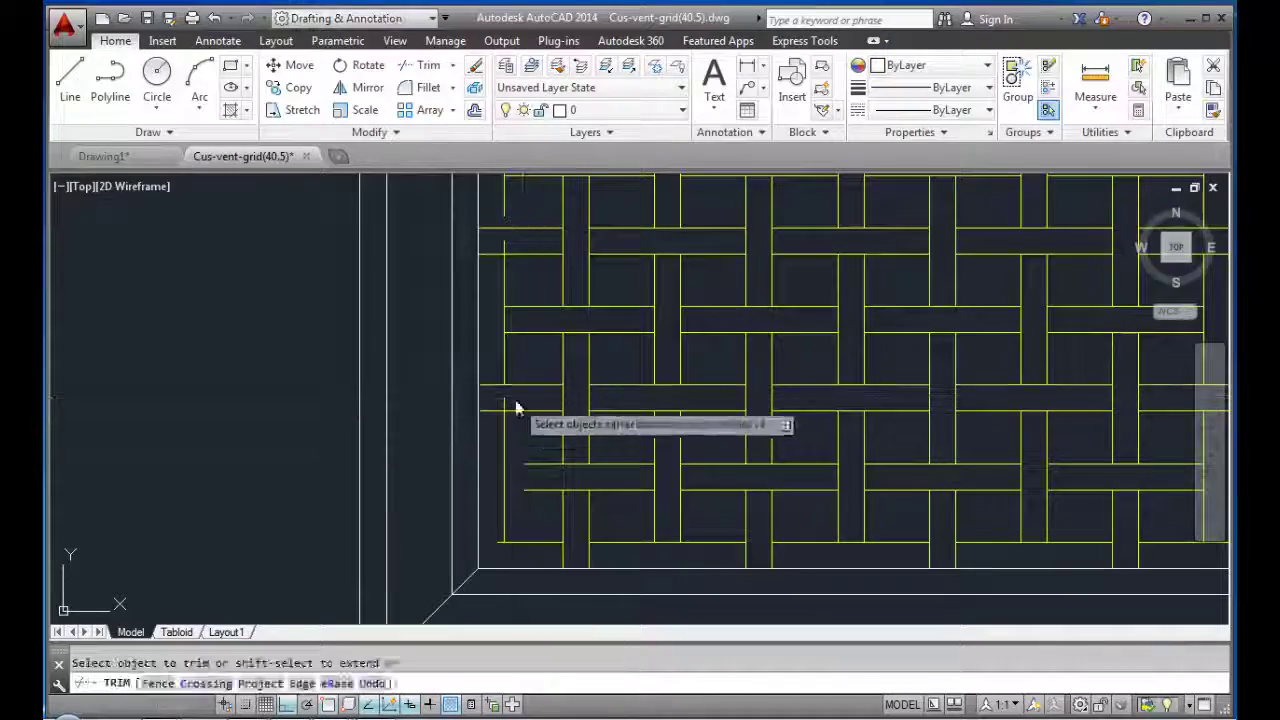
key("Escape")
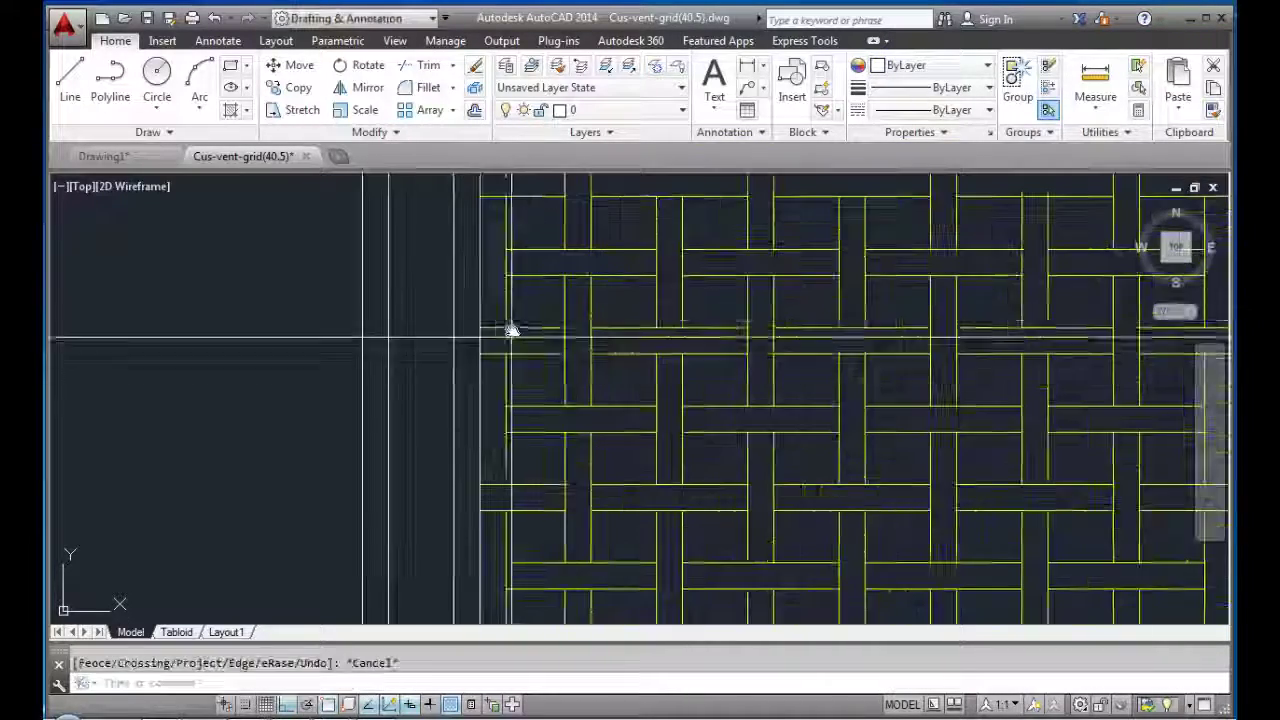
- Adjust the remaining left-edge vertical and horizontal lines to finish the 0.5625" gap
left_click(507, 330)
key("Escape")
scroll(506, 409, "up", 2)
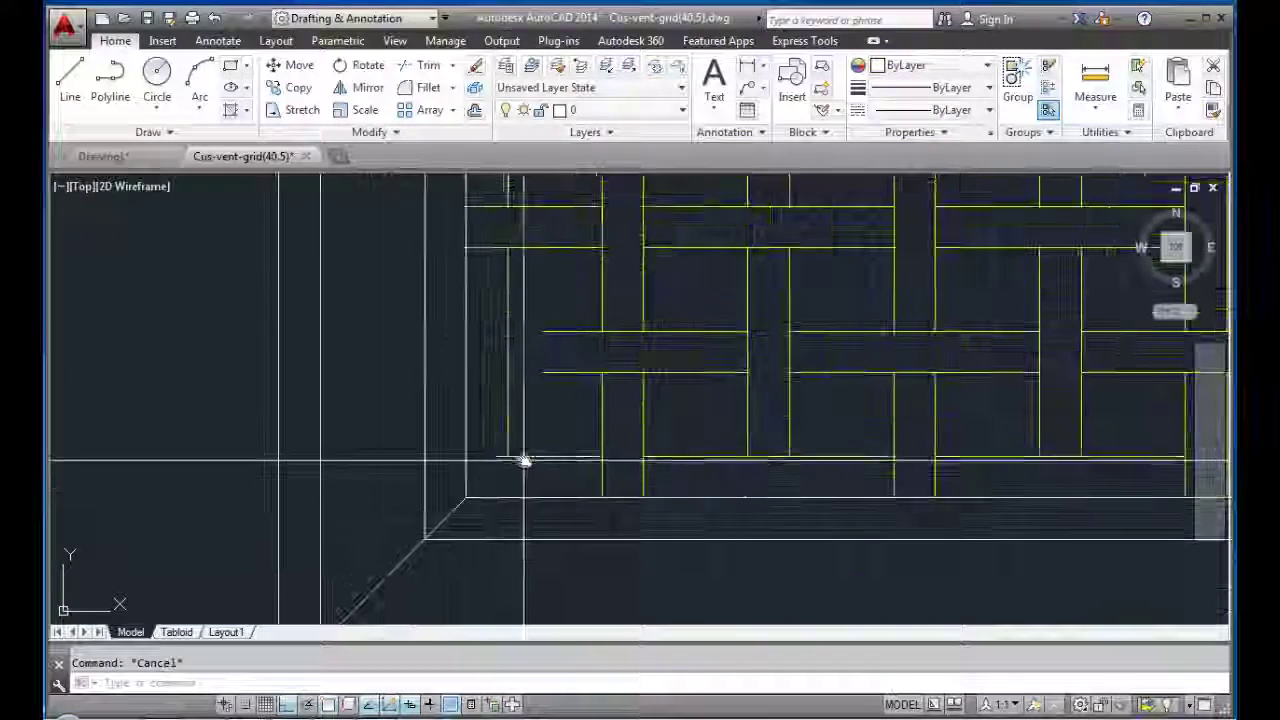
left_click(480, 457)
scroll(557, 378, "up", 1)
left_click(507, 373)
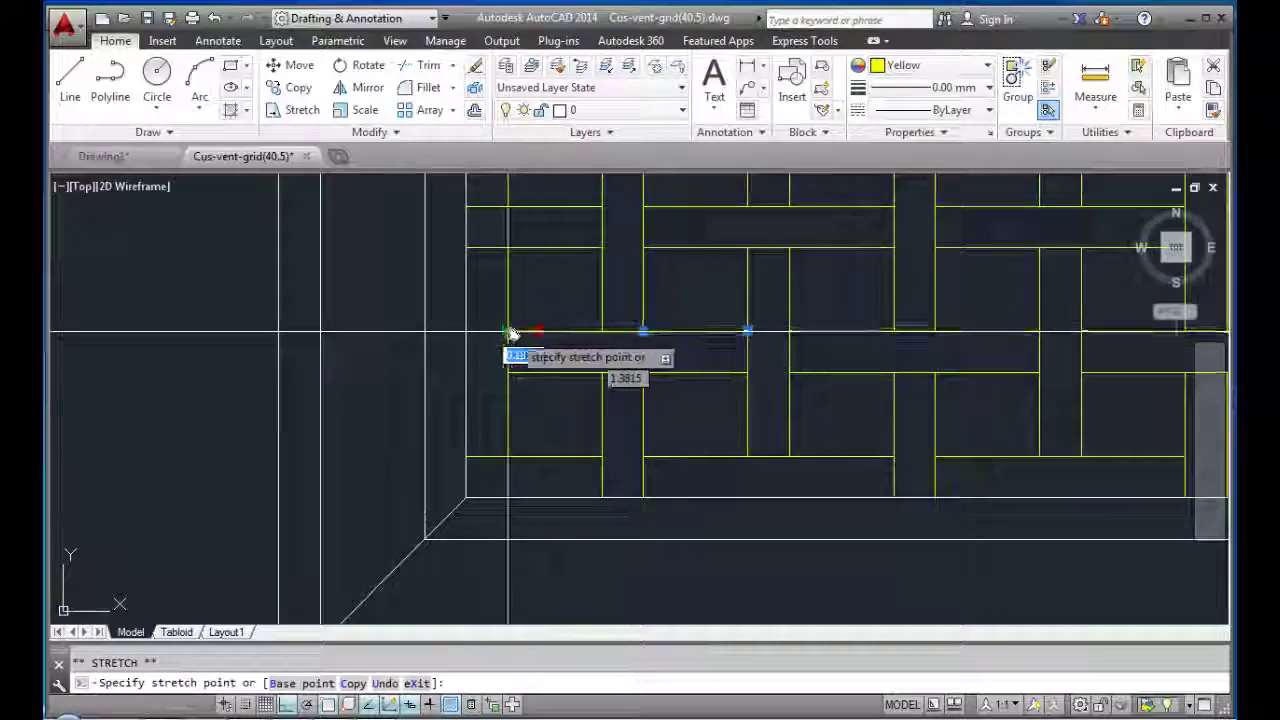
key("Escape")
scroll(829, 443, "down", 3)
scroll(729, 514, "up", 1)
scroll(608, 516, "up", 1)
- Trim the strand ends past the grid's right edge with a TR crossing window
middle_click_drag(608, 516, 509, 491)
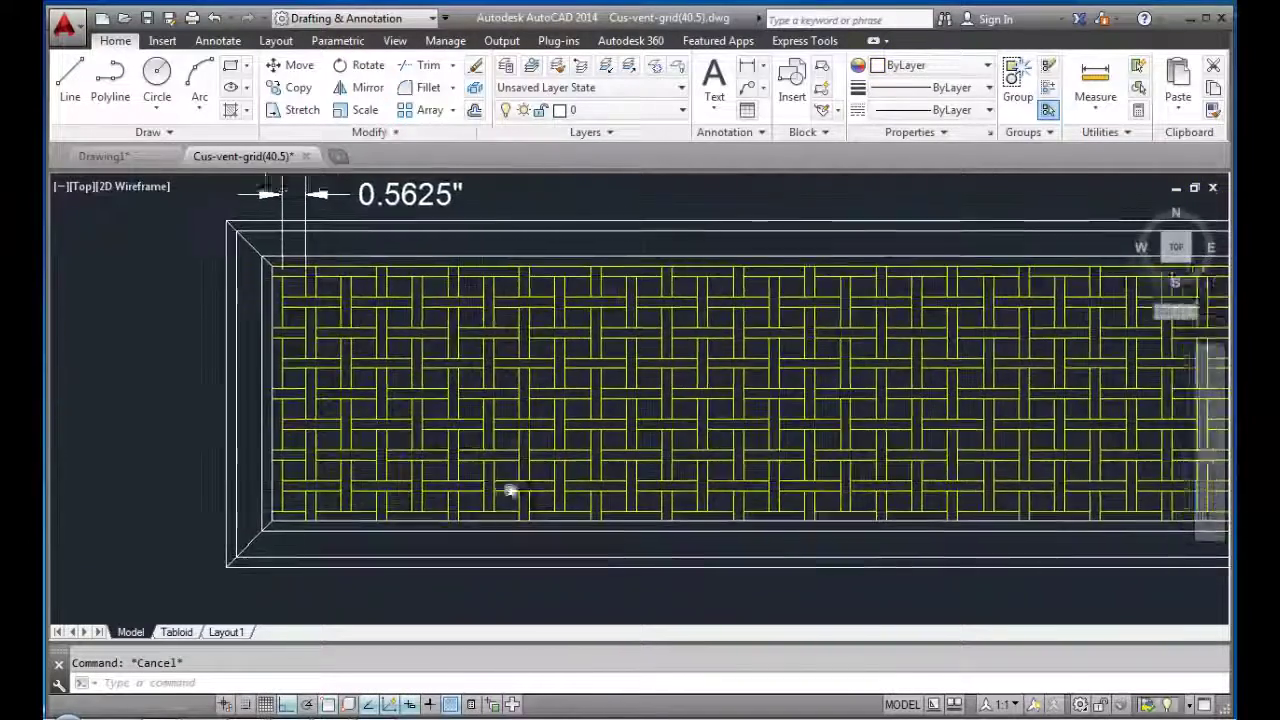
mouse_move(980, 466)
middle_mouse_down()
mouse_move(946, 409)
mouse_move(733, 303)
middle_mouse_up()
scroll(740, 330, "up", 2)
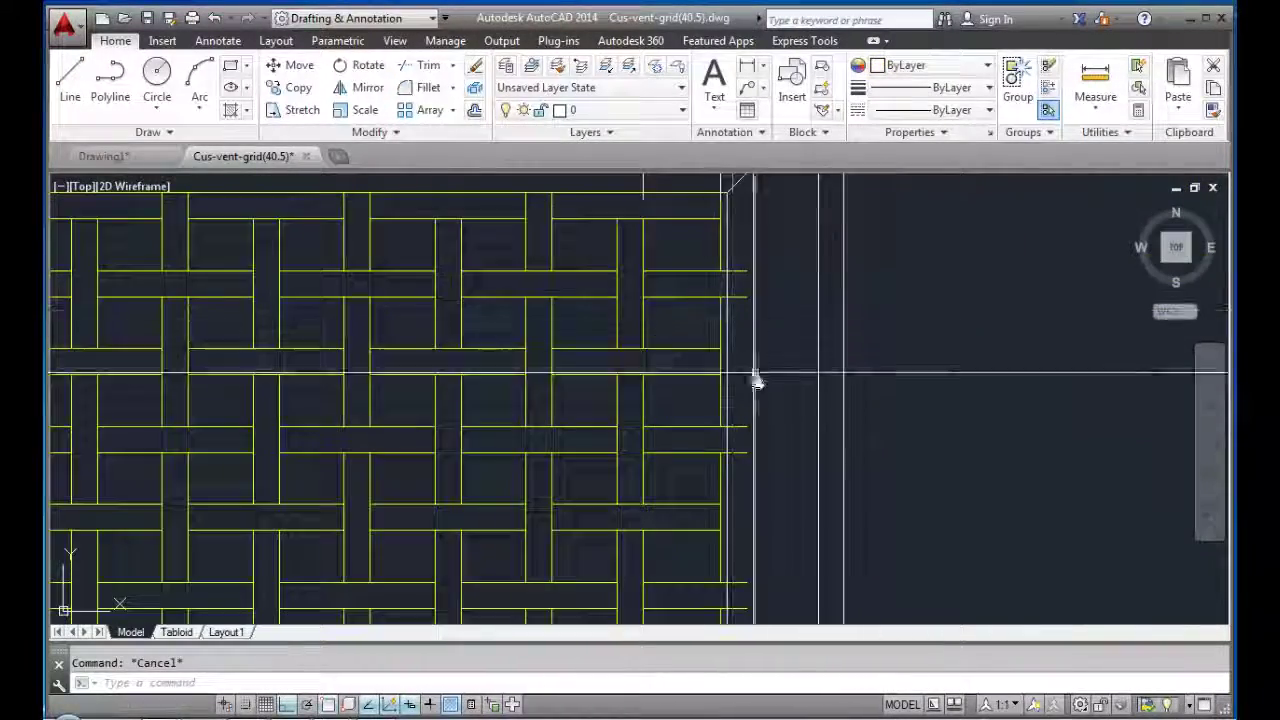
scroll(750, 370, "down", 1)
scroll(743, 357, "up", 1)
type("tr")
key("Return")
key("Return")
left_click(727, 216)
left_click(727, 557)
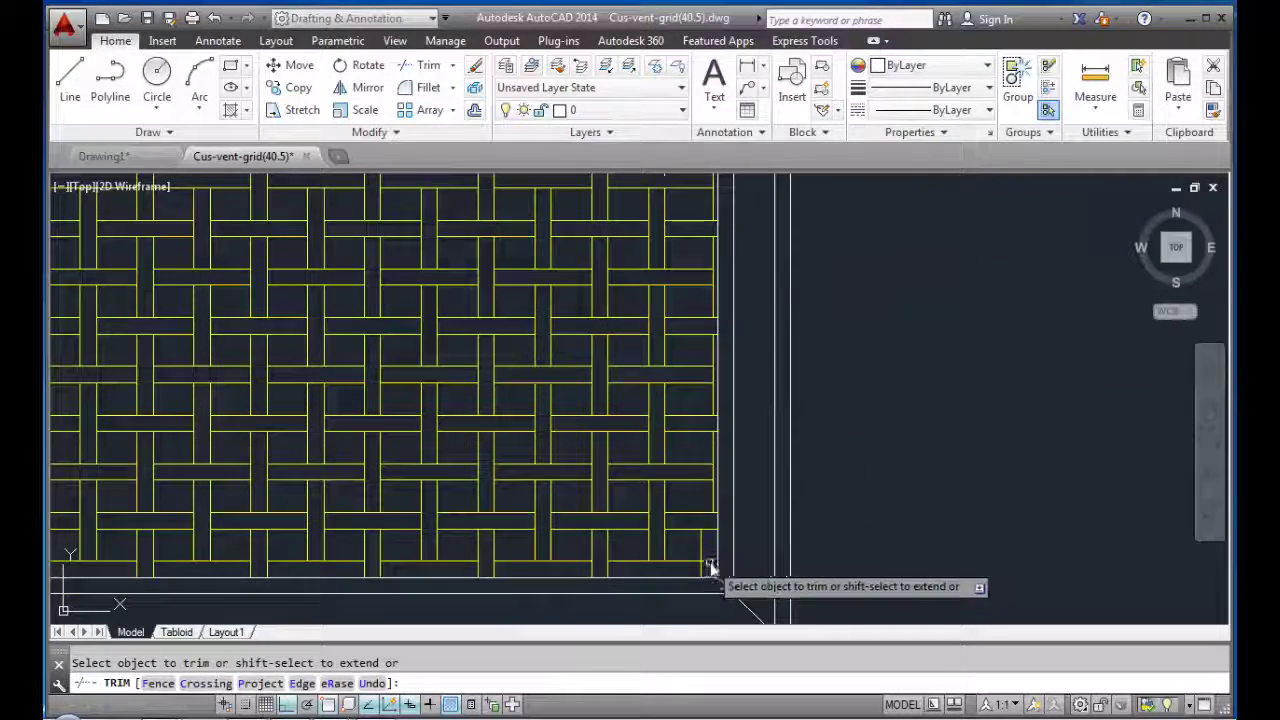
key("Escape")
- Move the grid's right edge line up into a new position
scroll(714, 509, "up", 1)
left_click(711, 505)
type("m")
key("Return")
left_click(711, 505)
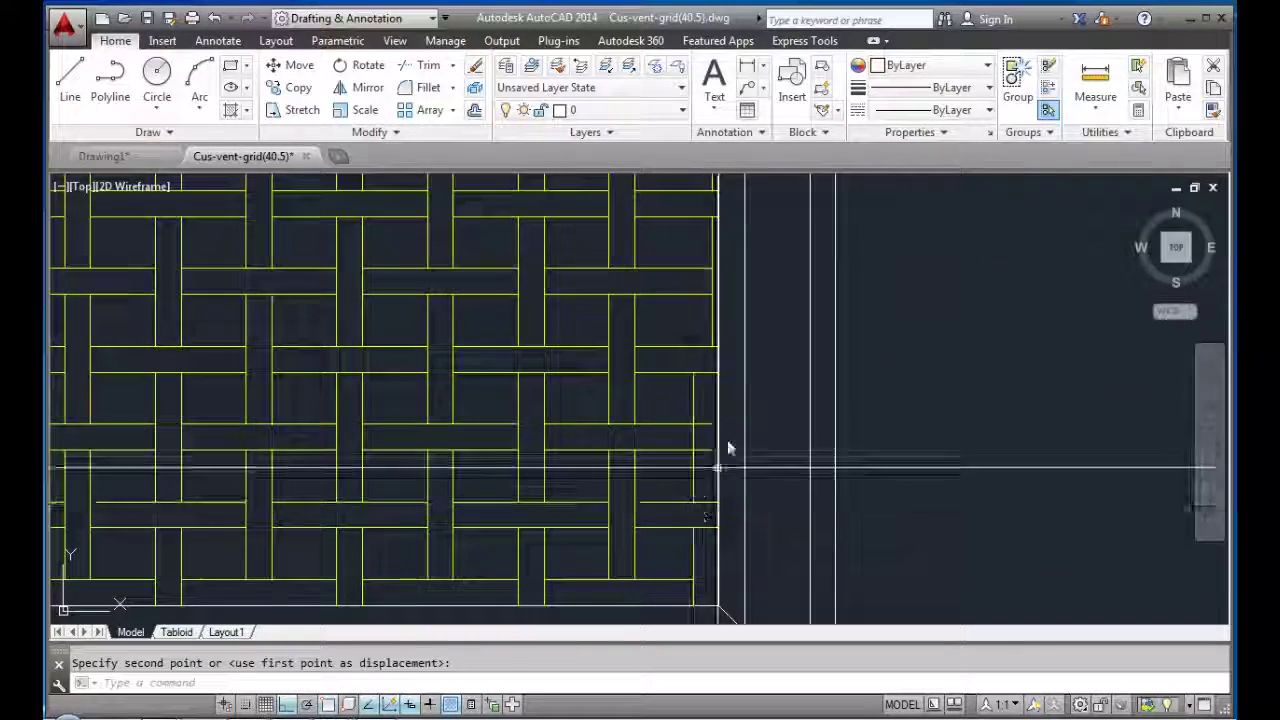
left_click(711, 349)
left_click(711, 349)
- Shift the right edge line left to a new spot
left_click(711, 349)
key("Escape")
type("m")
key("Return")
left_click(711, 349)
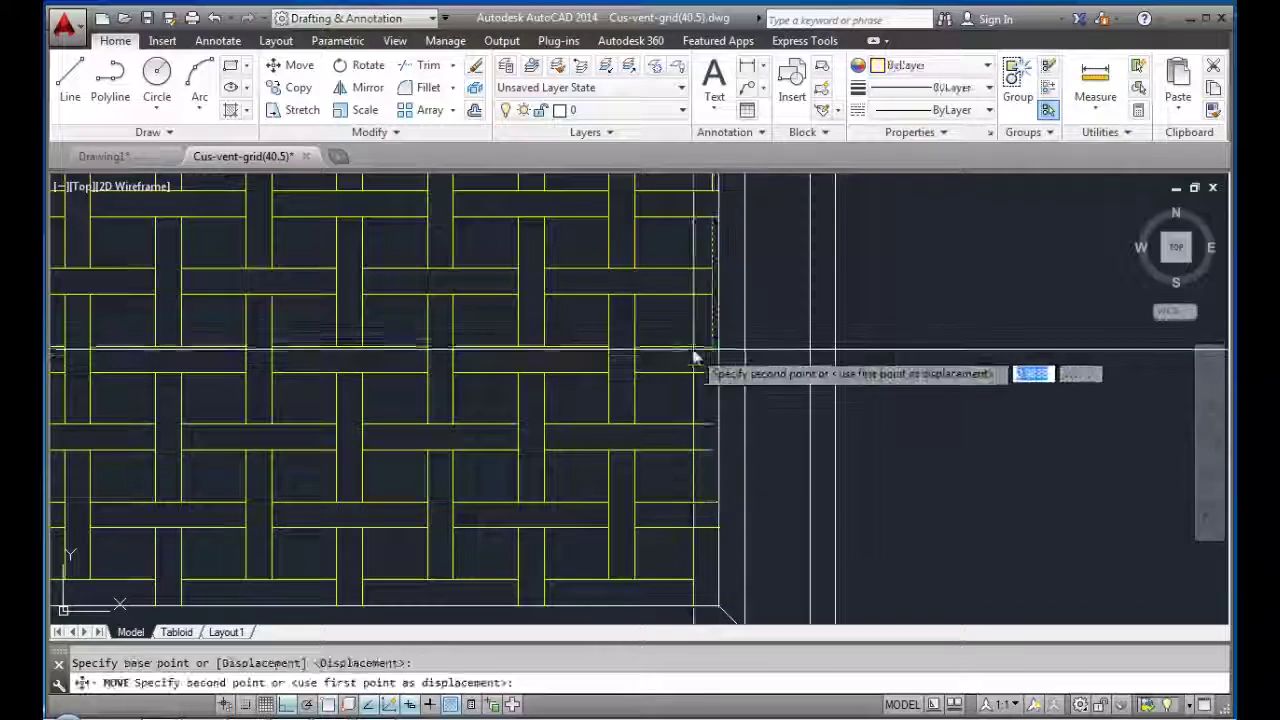
scroll(717, 300, "up", 1)
scroll(710, 340, "up", 1)
scroll(690, 341, "up", 1)
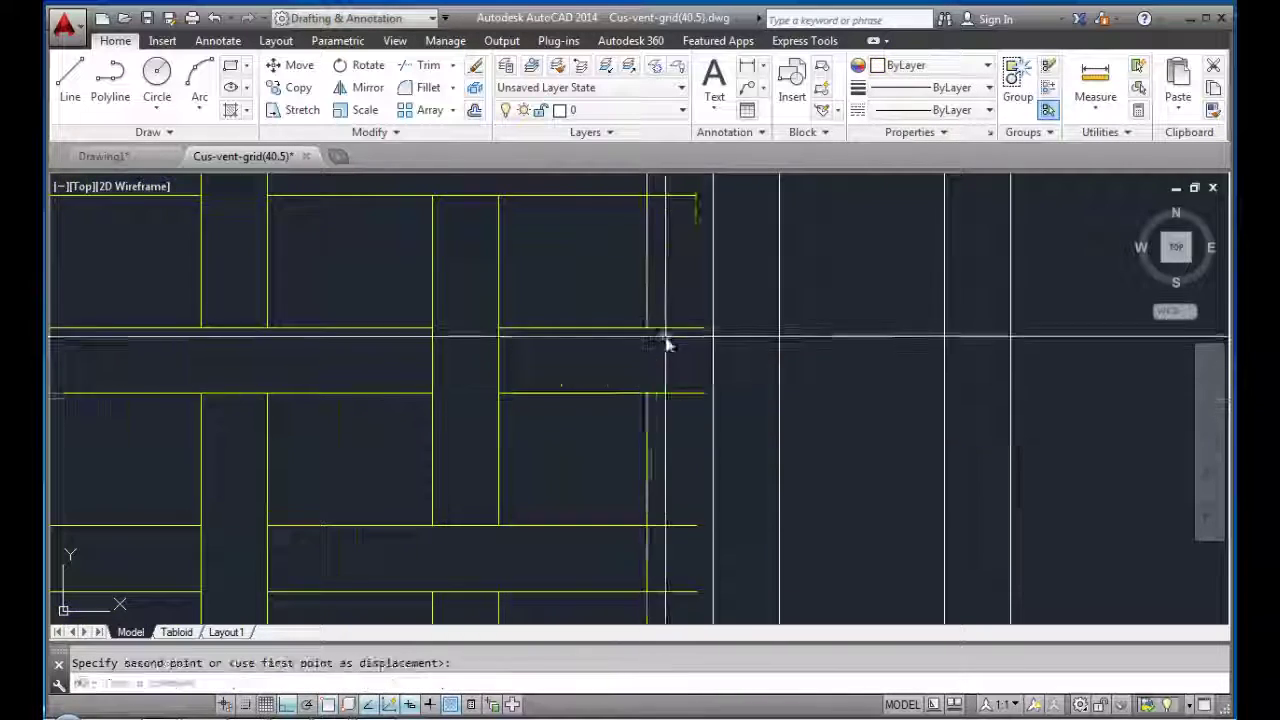
left_click(666, 343)
scroll(666, 343, "down", 2)
- Move the right edge line once more to its final place 0.5625" inside the frame
type("m")
key("Return")
left_click(734, 340)
left_click(745, 386)
key("Escape")
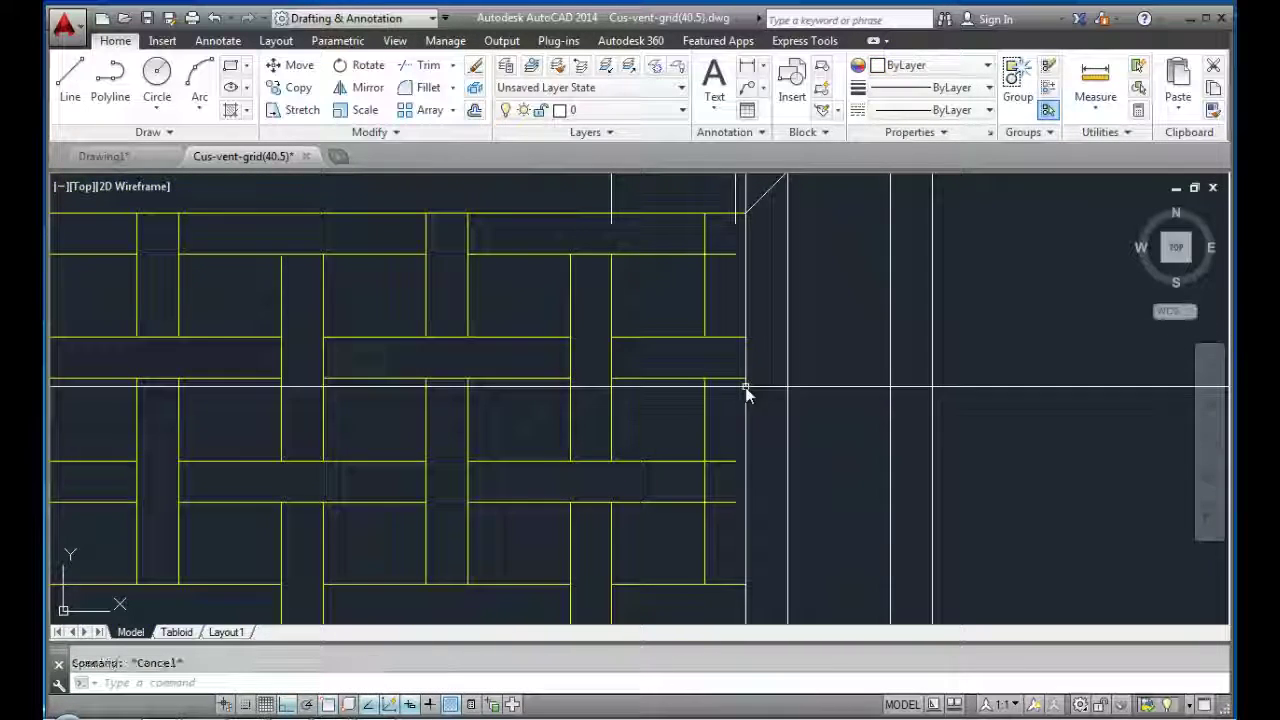
- Inspect the grid's bottom-right corner and clear any leftover commands
middle_click_drag(723, 509, 737, 391)
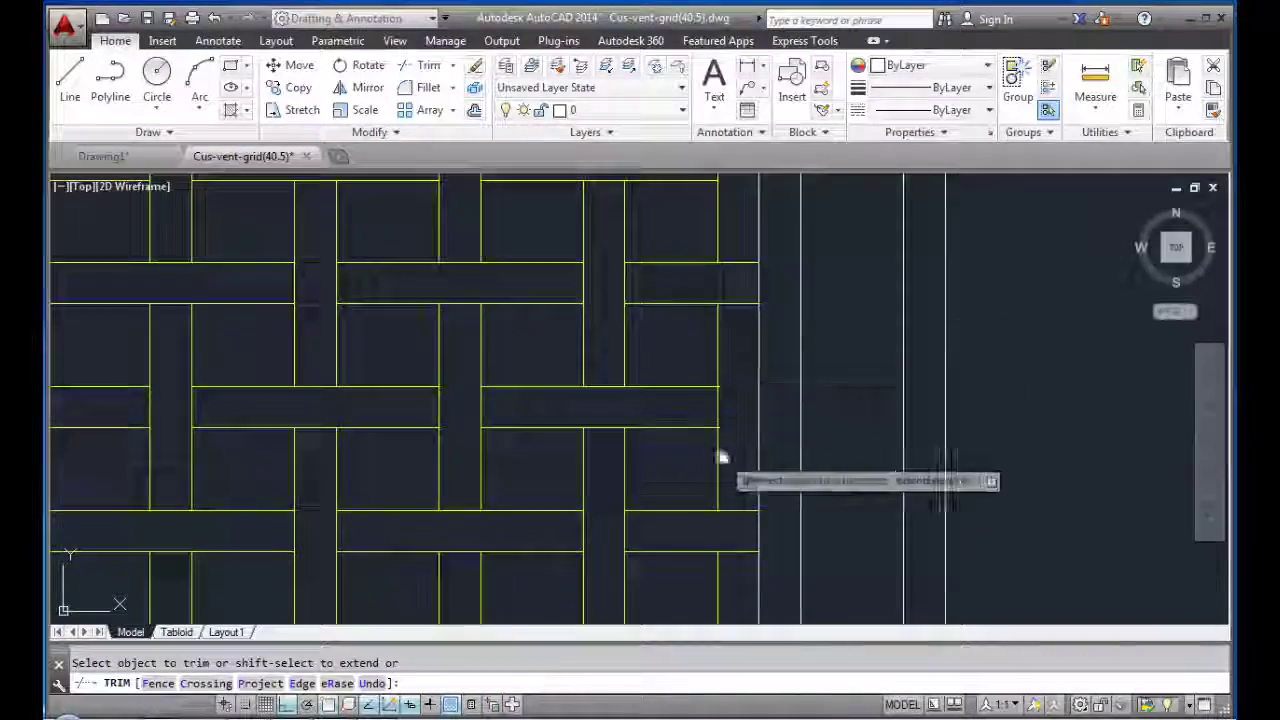
middle_click_drag(720, 457, 727, 379)
key("Escape")
scroll(726, 379, "down", 3)
scroll(834, 451, "up", 3)
left_click(808, 443)
key("Escape")
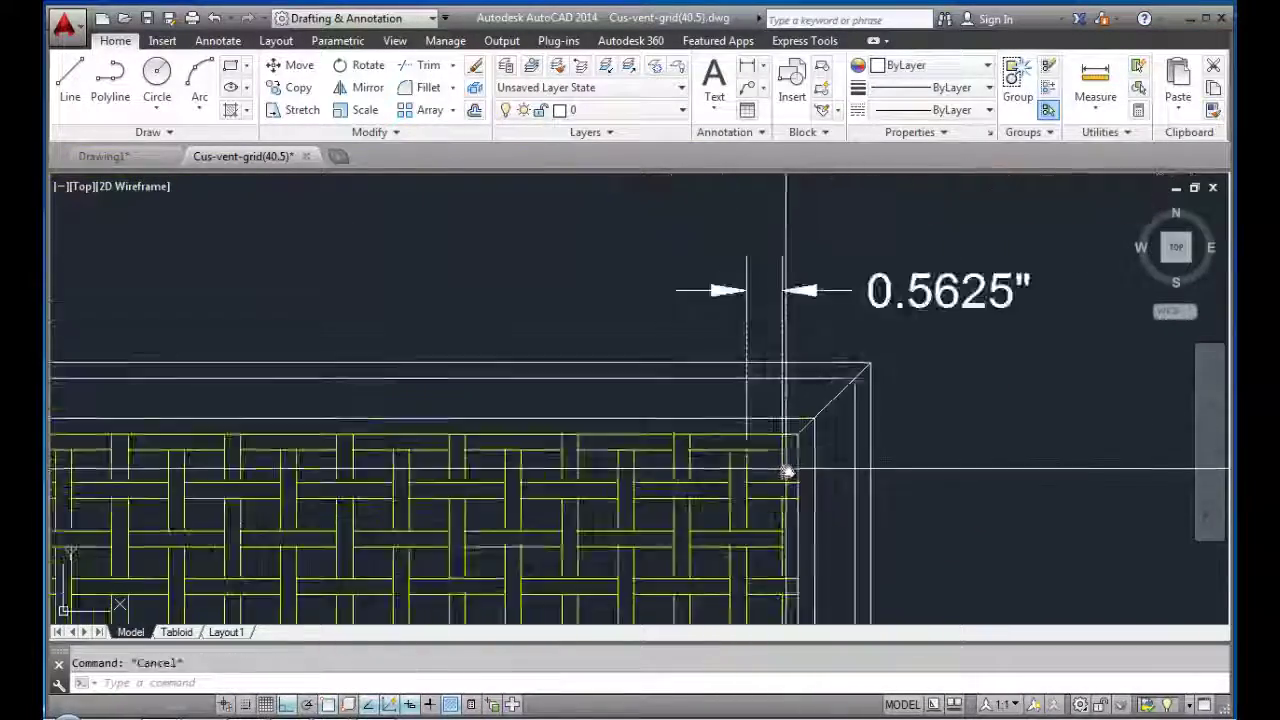
scroll(789, 466, "down", 3)
- Delete the two 0.5625" gap dimensions
left_click(1037, 277)
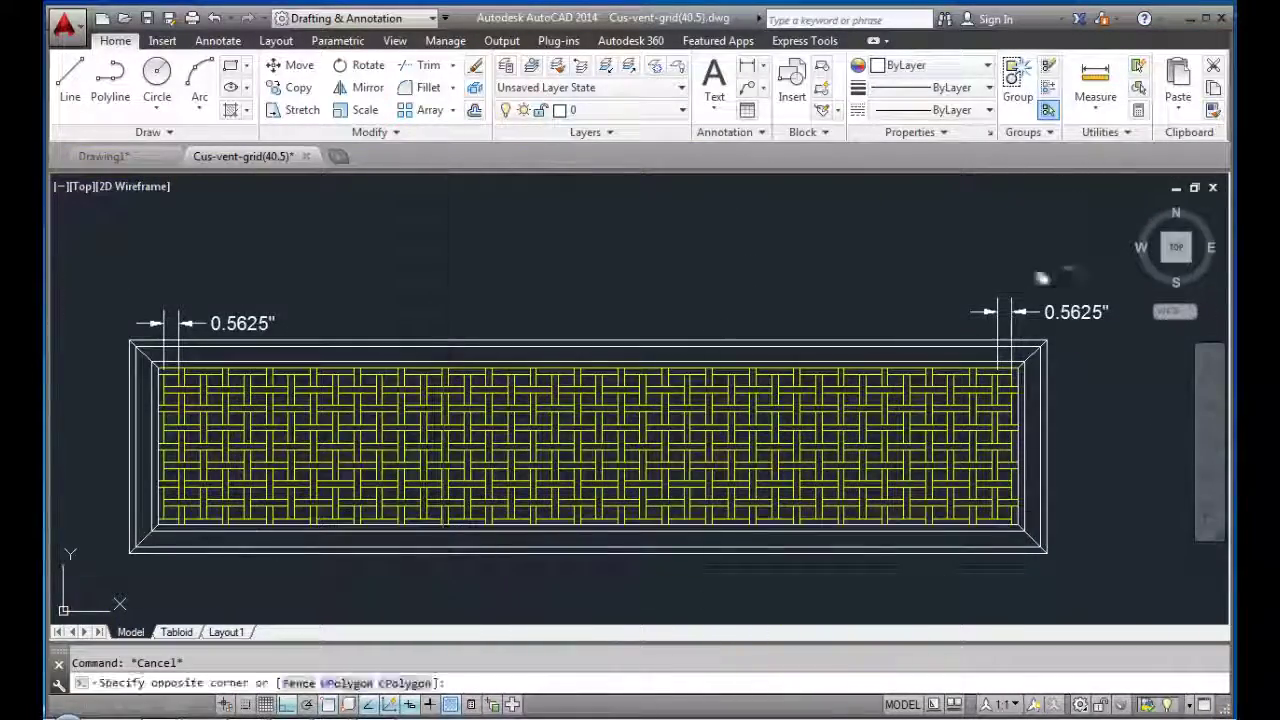
left_click(154, 344)
left_click(404, 358)
key("Delete")
scroll(577, 506, "up", 1)
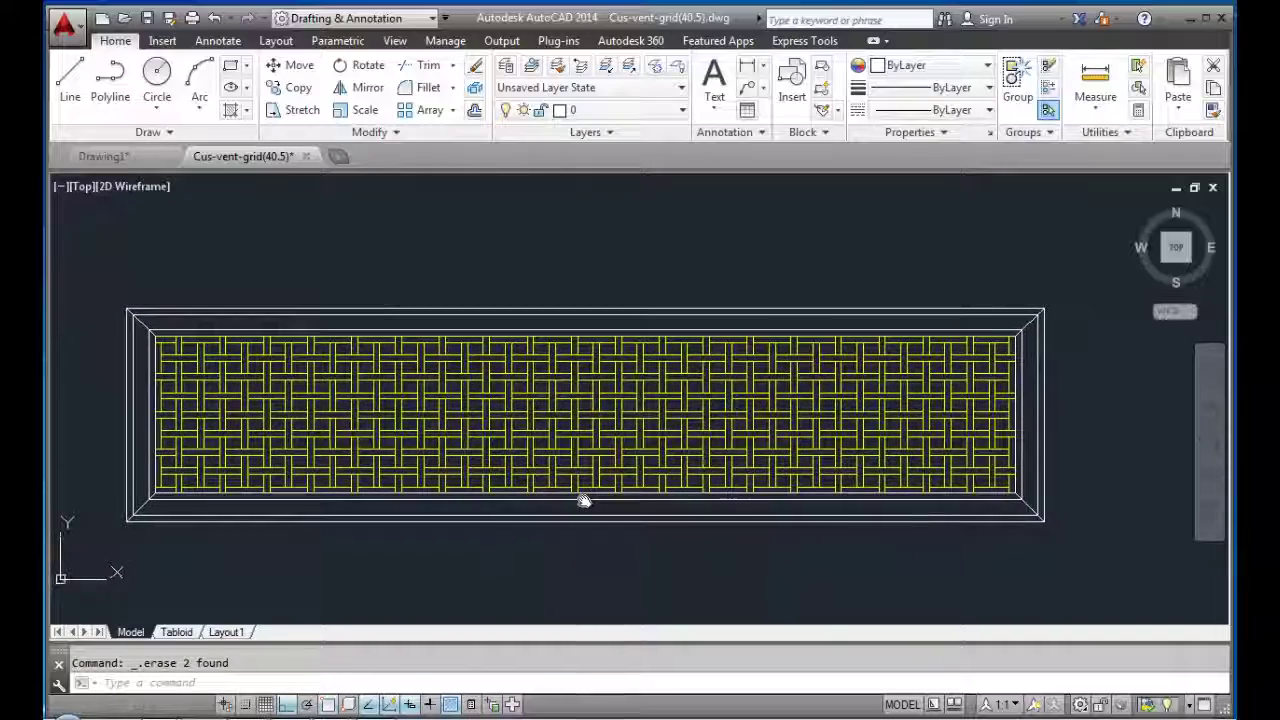
middle_click_drag(591, 501, 607, 501)
- Dimension the frame's overall 36.5000" width and 8.5000" height with DLI
type("dli")
key("Return")
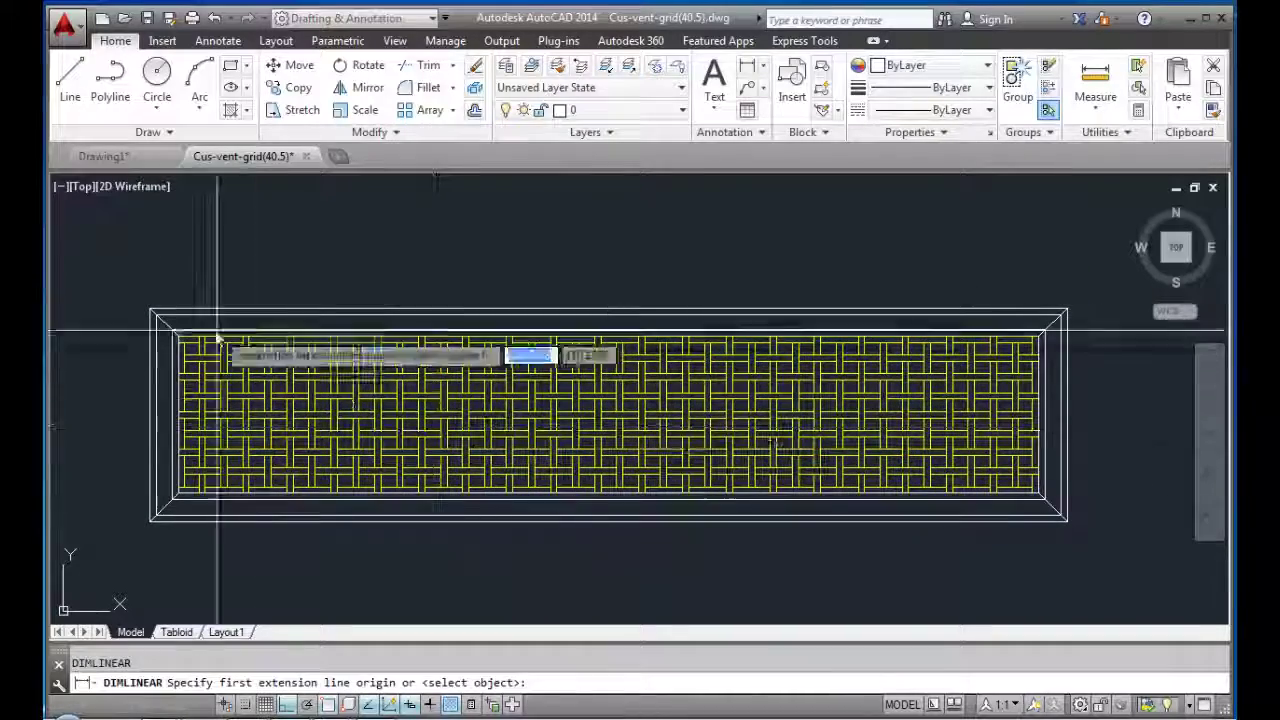
left_click(150, 310)
left_click(1067, 310)
left_click(920, 269)
key("Return")
left_click(150, 310)
left_click(150, 518)
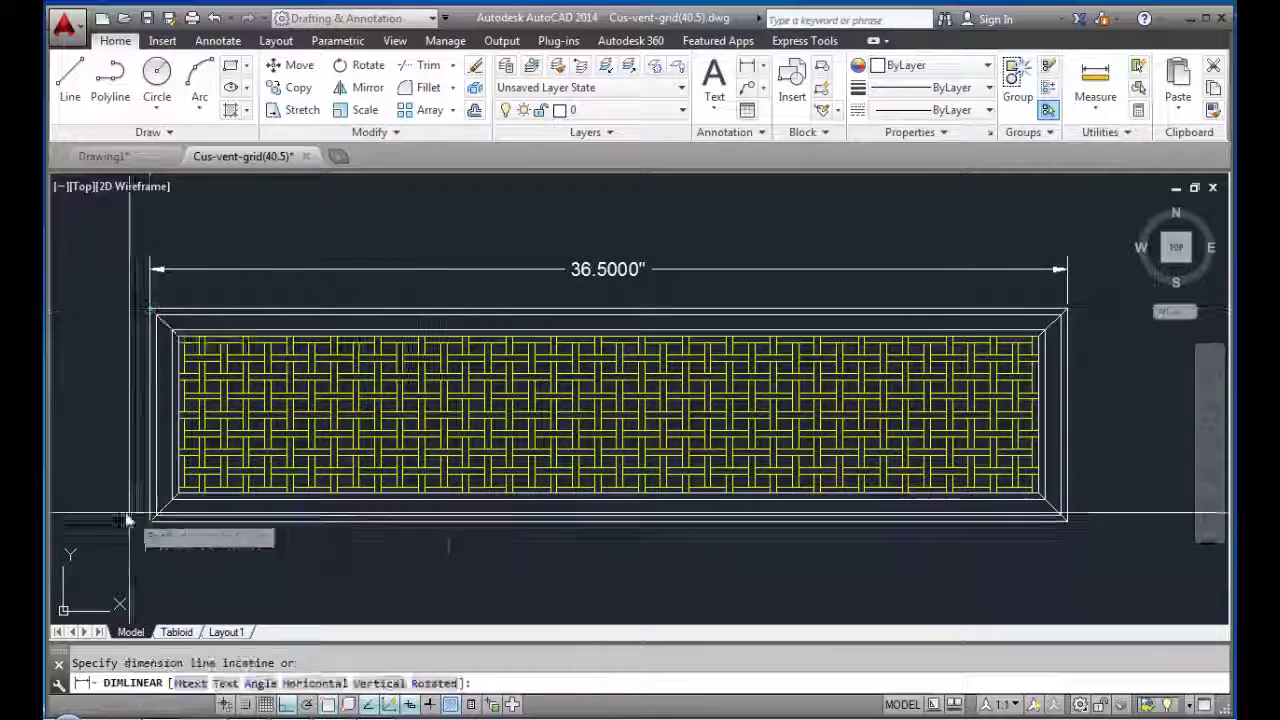
left_click(99, 507)
middle_click_drag(566, 505, 618, 497)
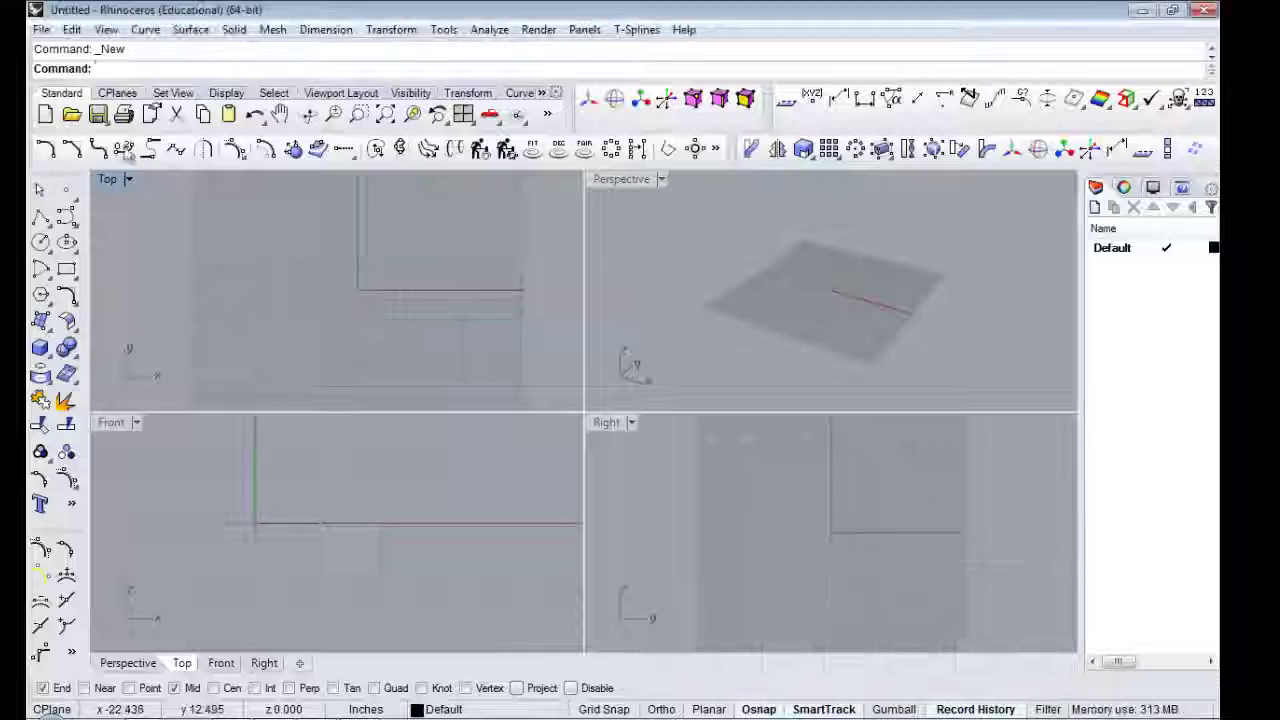
left_click(44, 31)
- Import the vent grid DXF from the Projects\Cus-Vent-Grid(36.5) folder
left_click(110, 250)
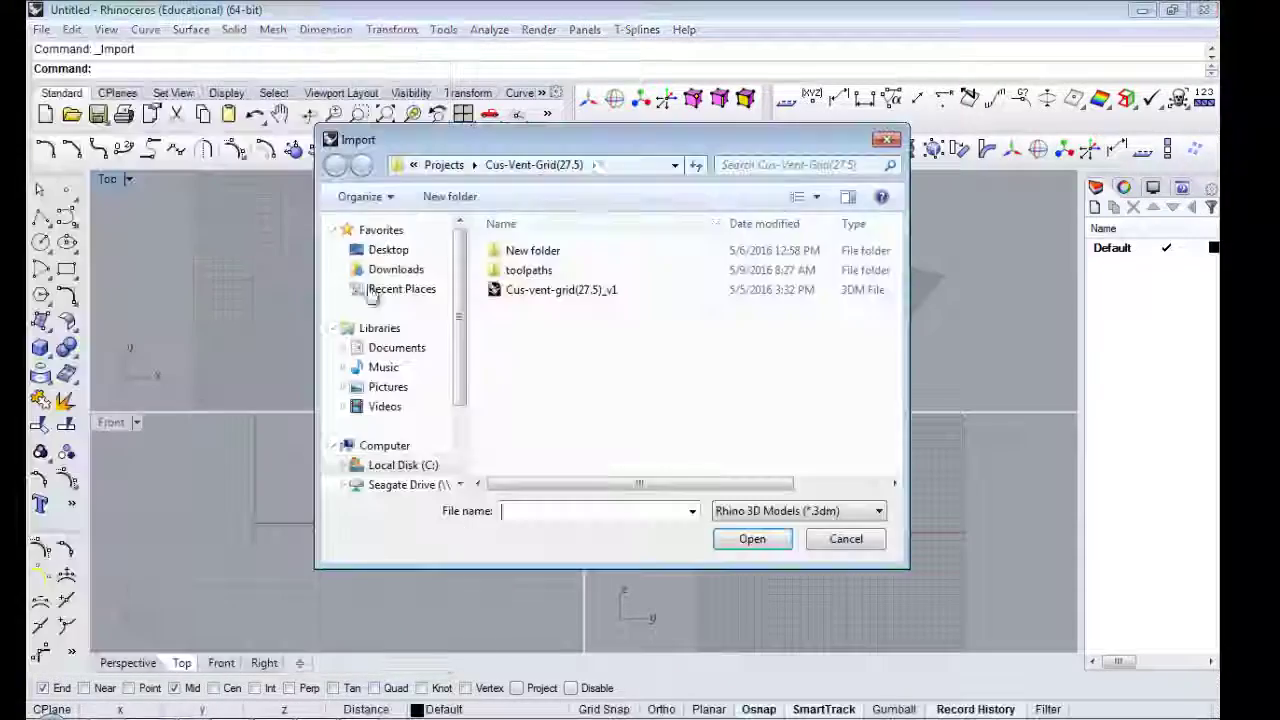
left_click(455, 172)
scroll(600, 423, "down", 1)
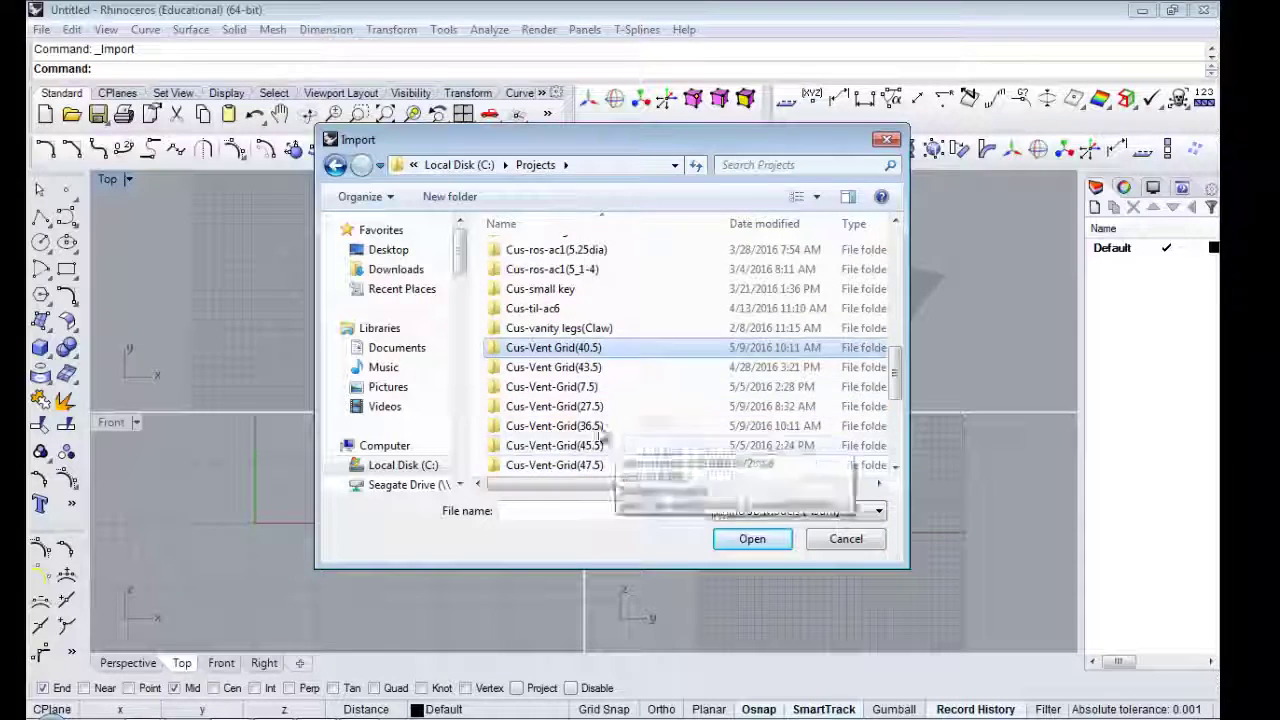
double_click(600, 434)
left_click(777, 511)
left_click(800, 156)
left_click(540, 267)
left_click(752, 538)
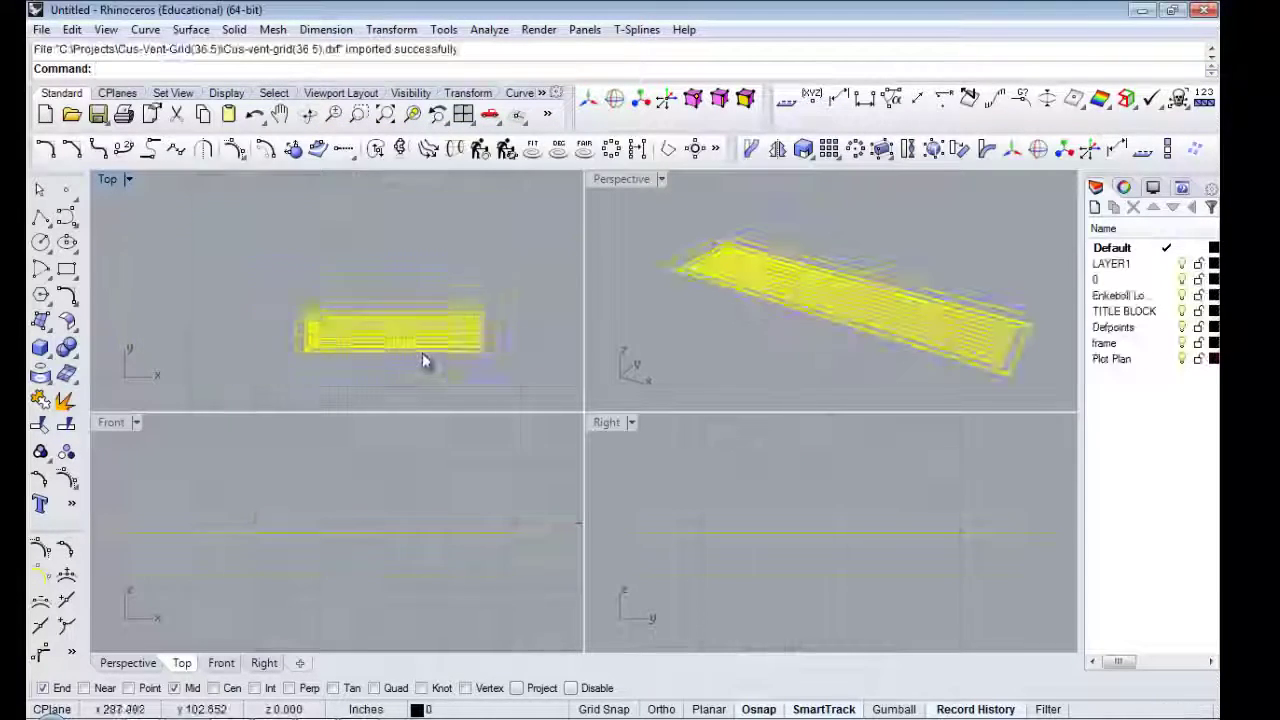
- Zoom to the imported grid and maximize the Top viewport
scroll(508, 354, "down", 5)
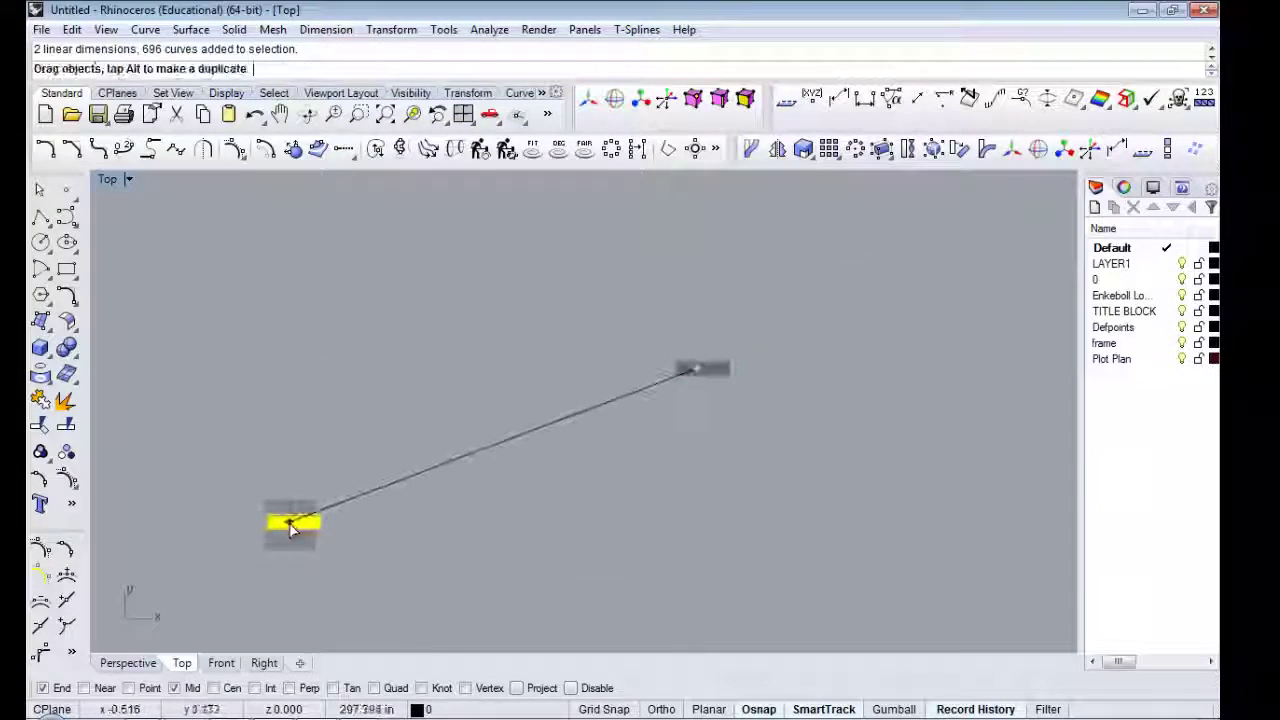
right_click_drag(529, 433, 600, 400)
key("ctrl+m")
key("ctrl+shift+e")
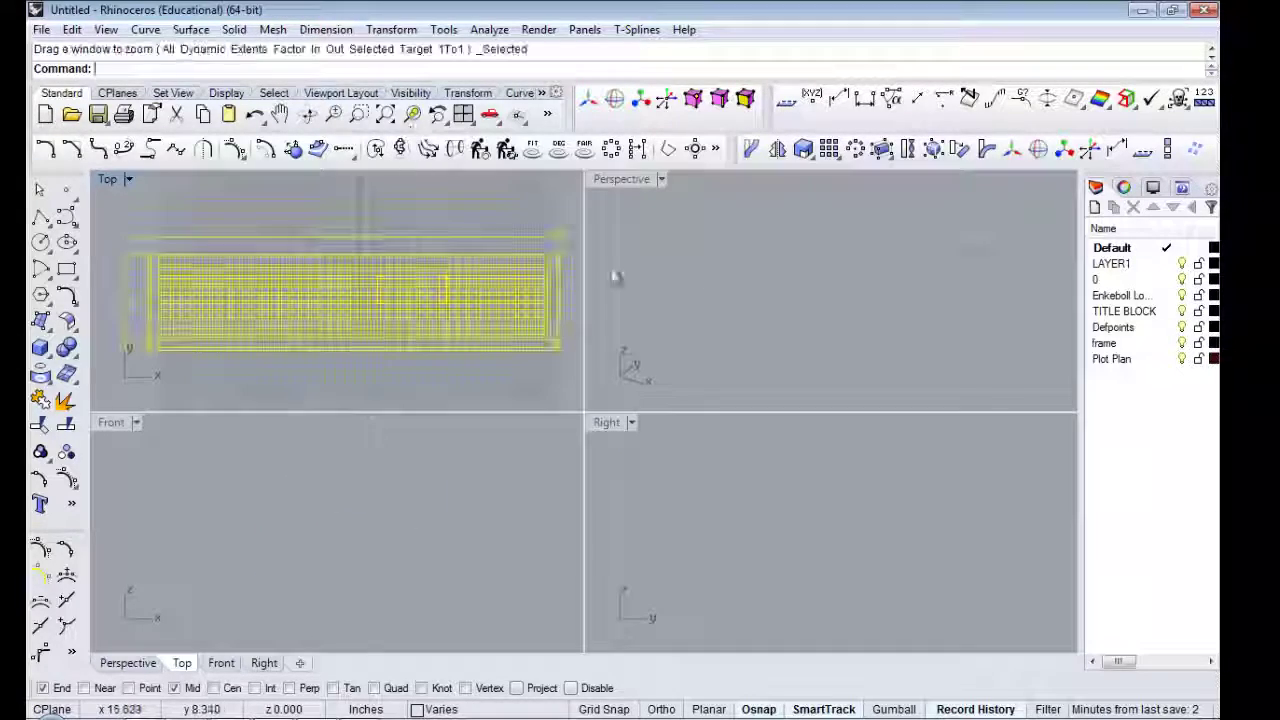
key("ctrl+m")
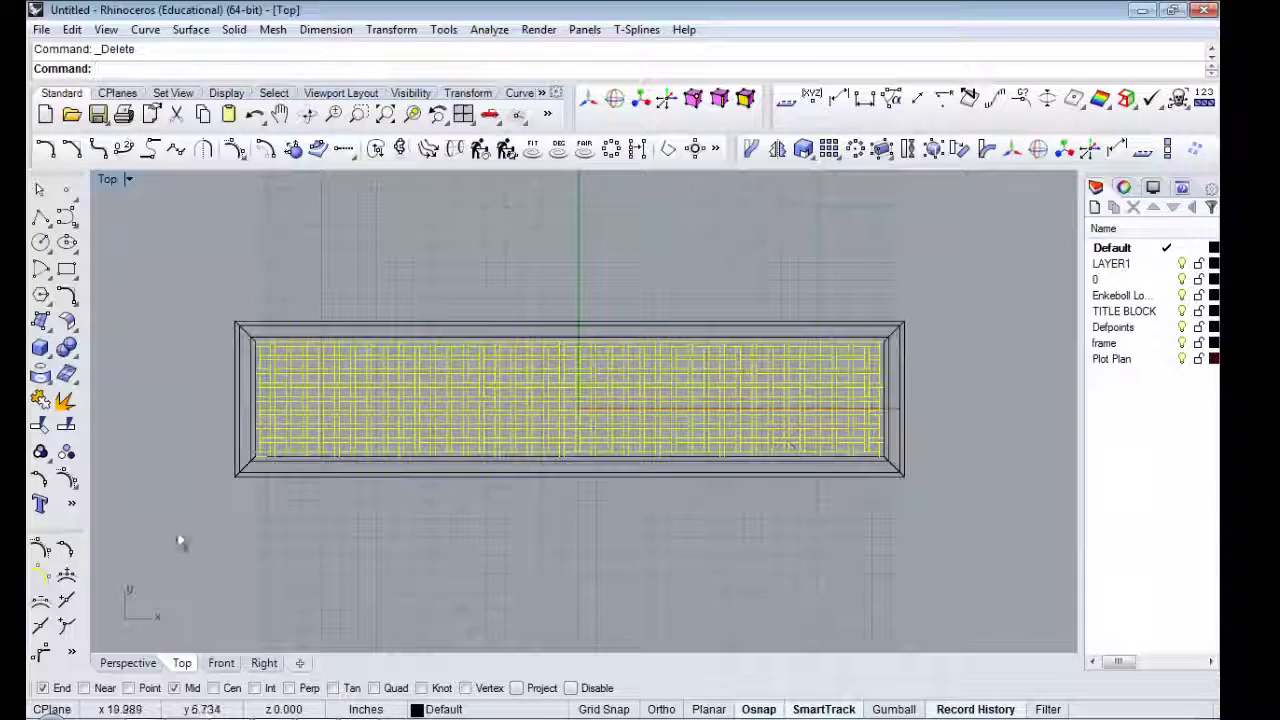
- Create a 'ref lines' layer and move all the drawing's curves onto it
key("ctrl+a")
right_click(1112, 394)
left_click(1100, 402)
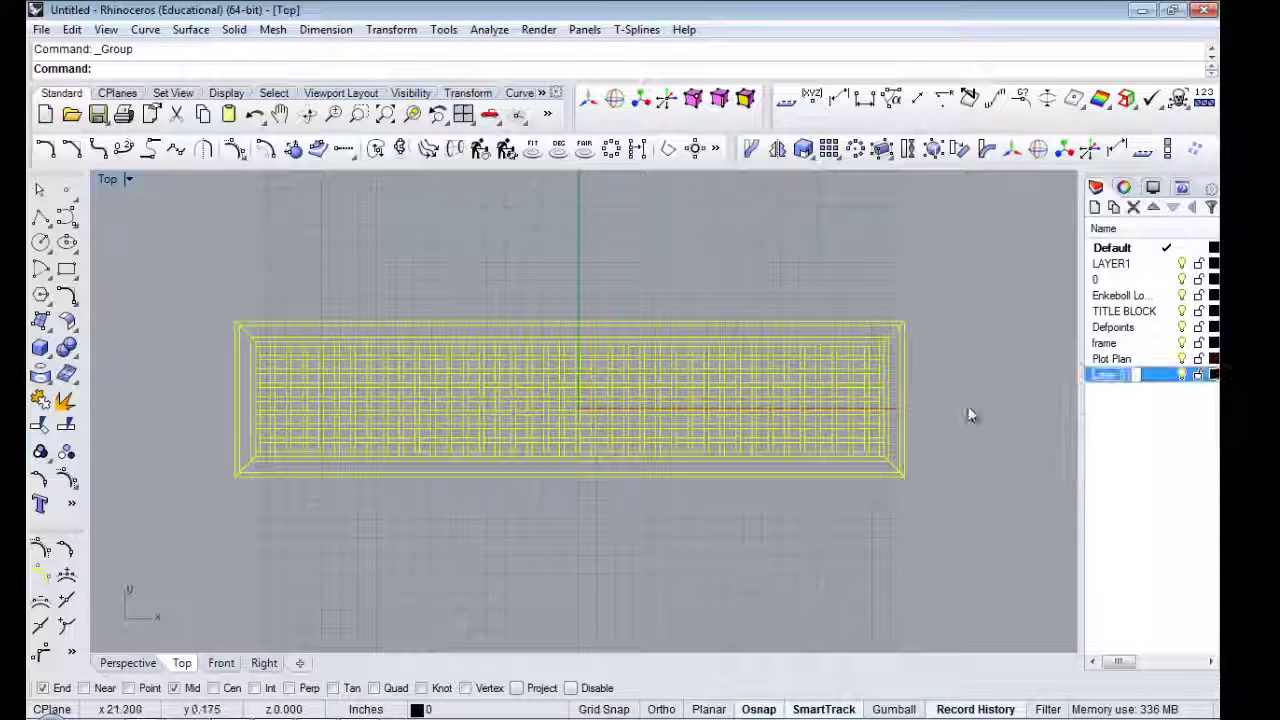
type("ref lines")
left_click(1123, 187)
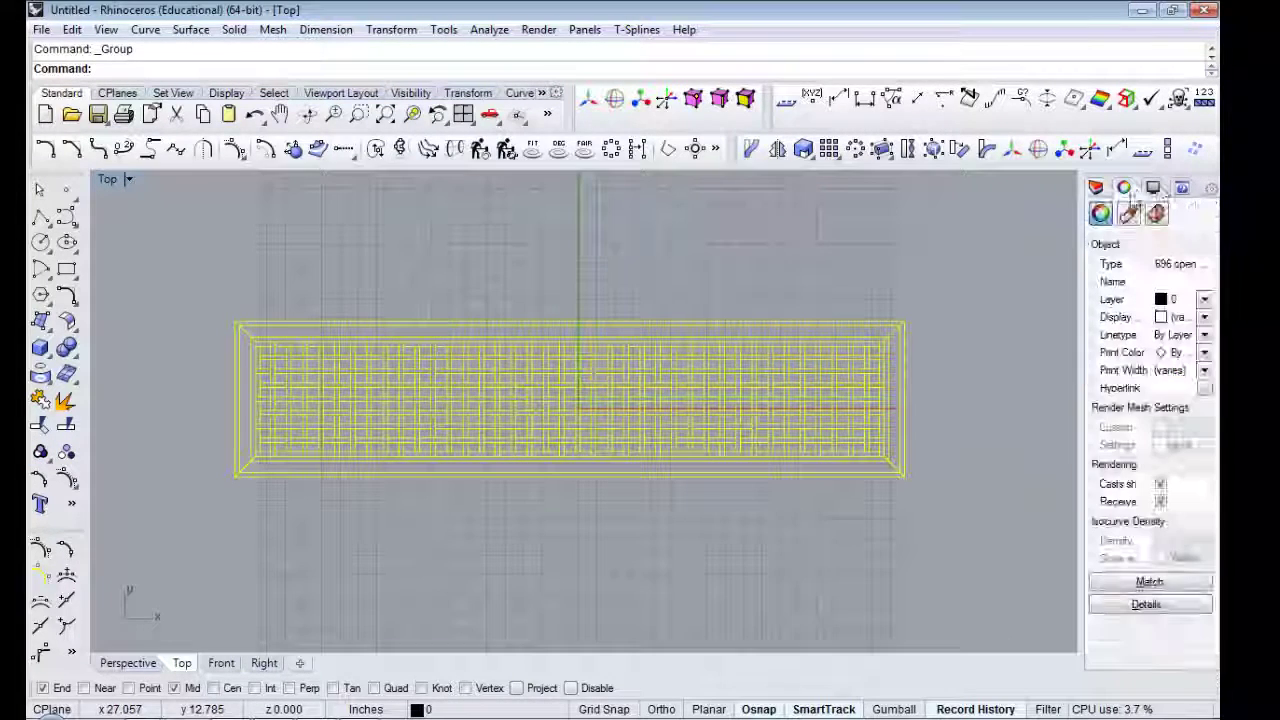
left_click(1204, 299)
left_click(1110, 446)
key("Escape")
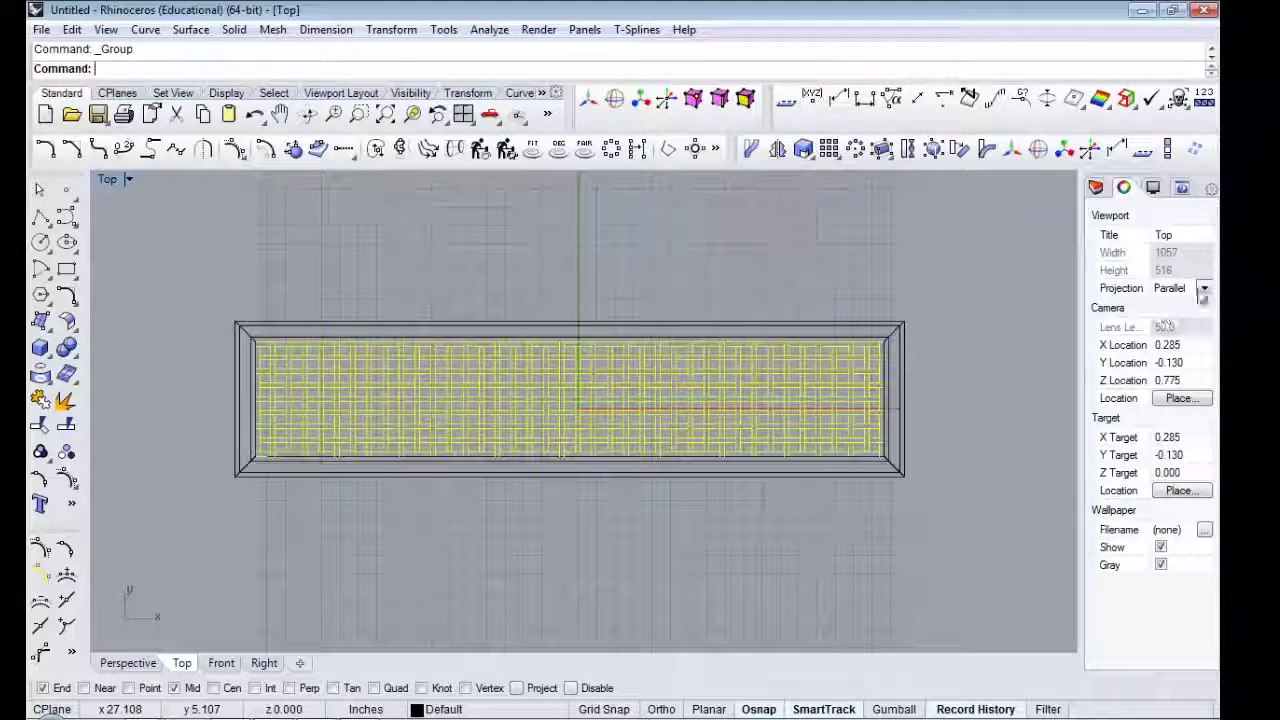
- Try deleting the unused layers, including Enkeboll, TITLE BLOCK and Defpoints, dismissing block-definition warnings
key("Delete")
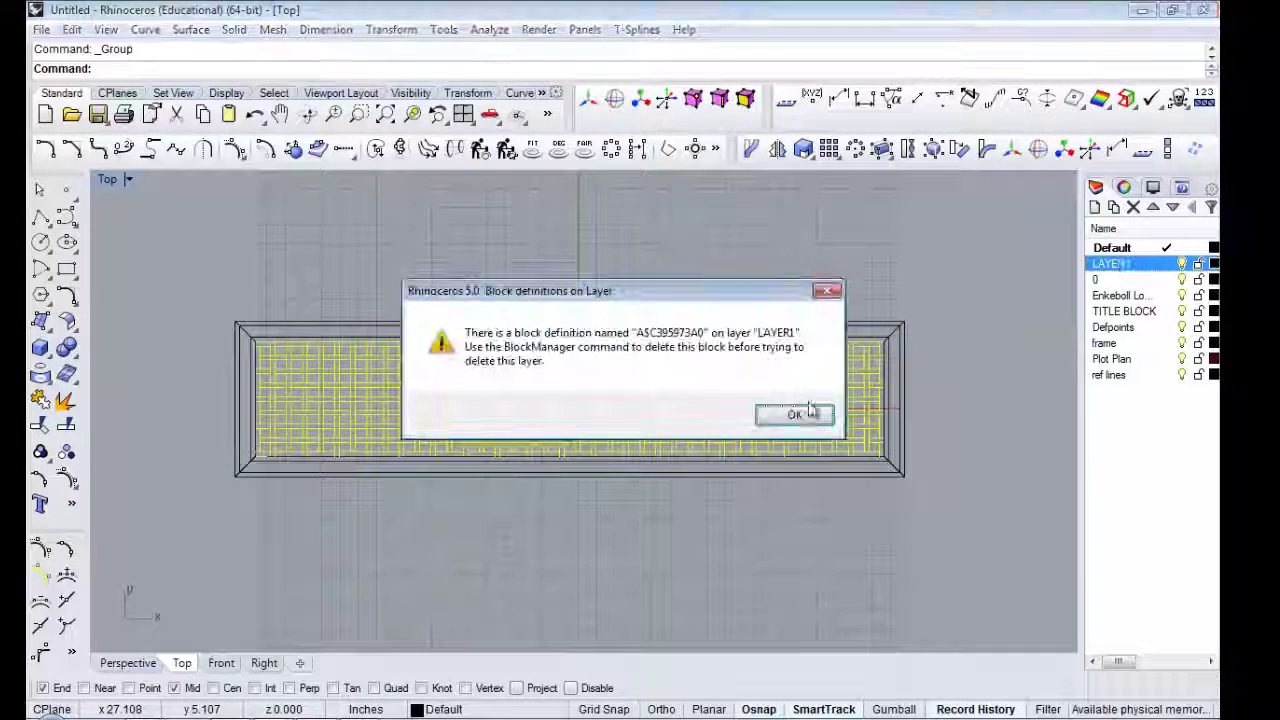
key("Return")
key("Down")
key("Delete")
key("Return")
key("Delete")
key("Return")
key("Down")
key("Delete")
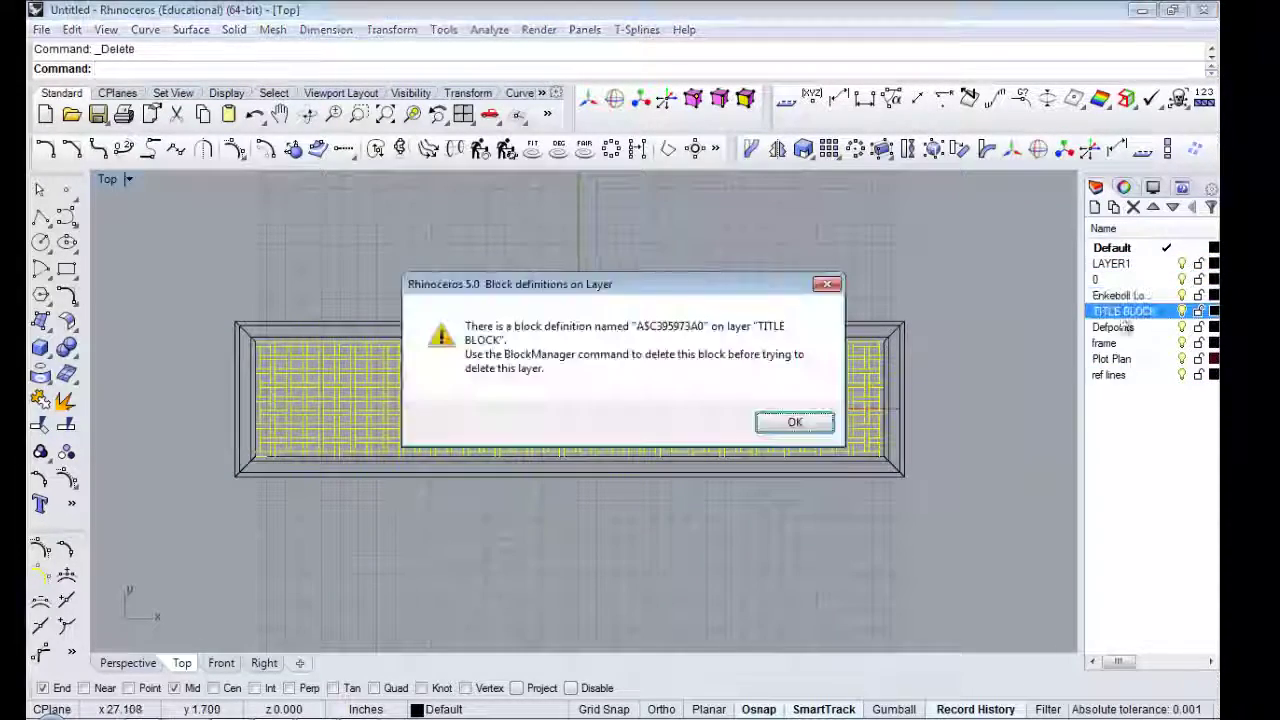
key("Return")
left_click(1113, 327)
key("Delete")
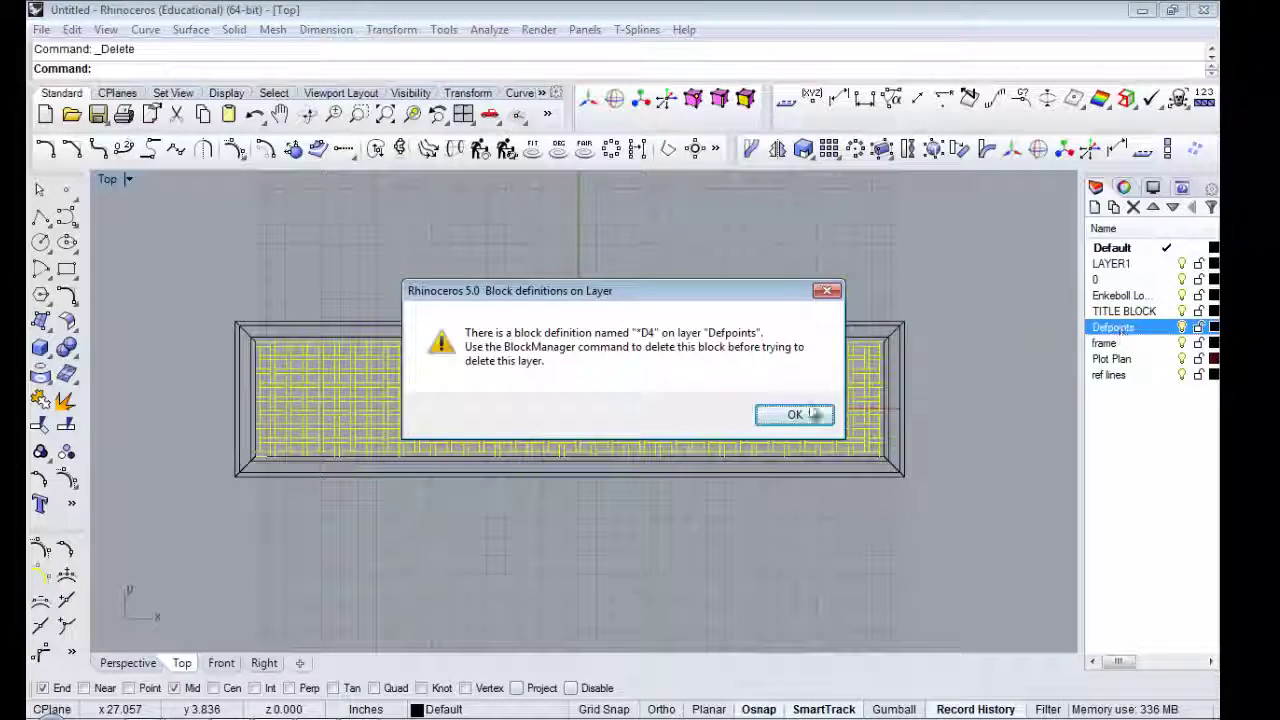
left_click(794, 414)
- In BlockManager, delete every block definition, including the 11 hidden ones
type("BlockManager")
key("Return")
left_click(393, 243)
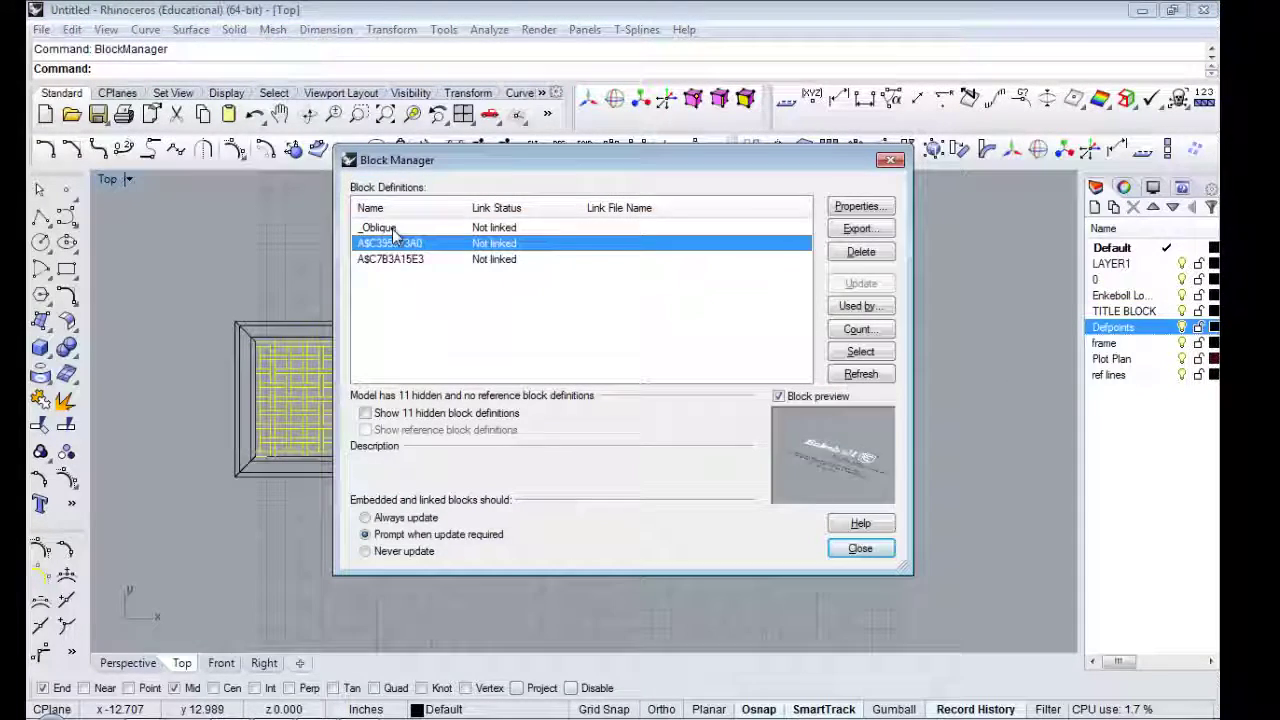
left_click(857, 251)
left_click(620, 228)
left_click(861, 251)
left_click(700, 228)
left_click(861, 251)
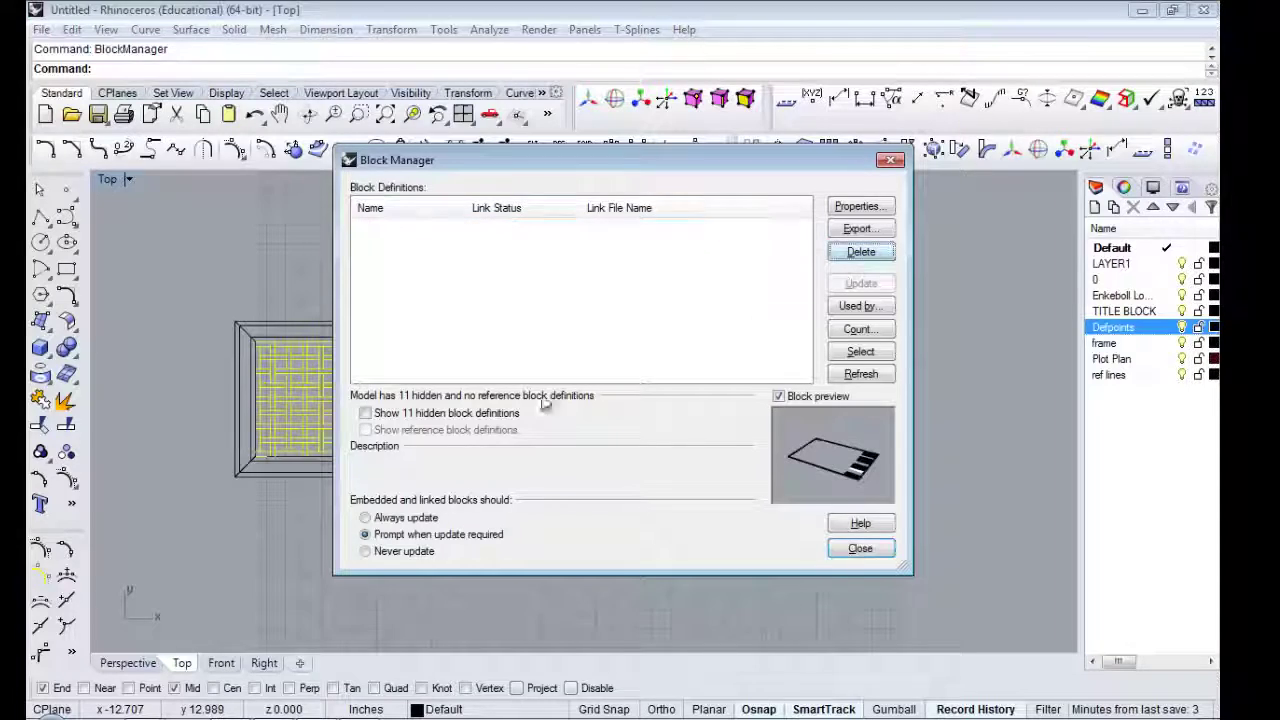
left_click(365, 413)
left_click_drag(806, 270, 805, 328)
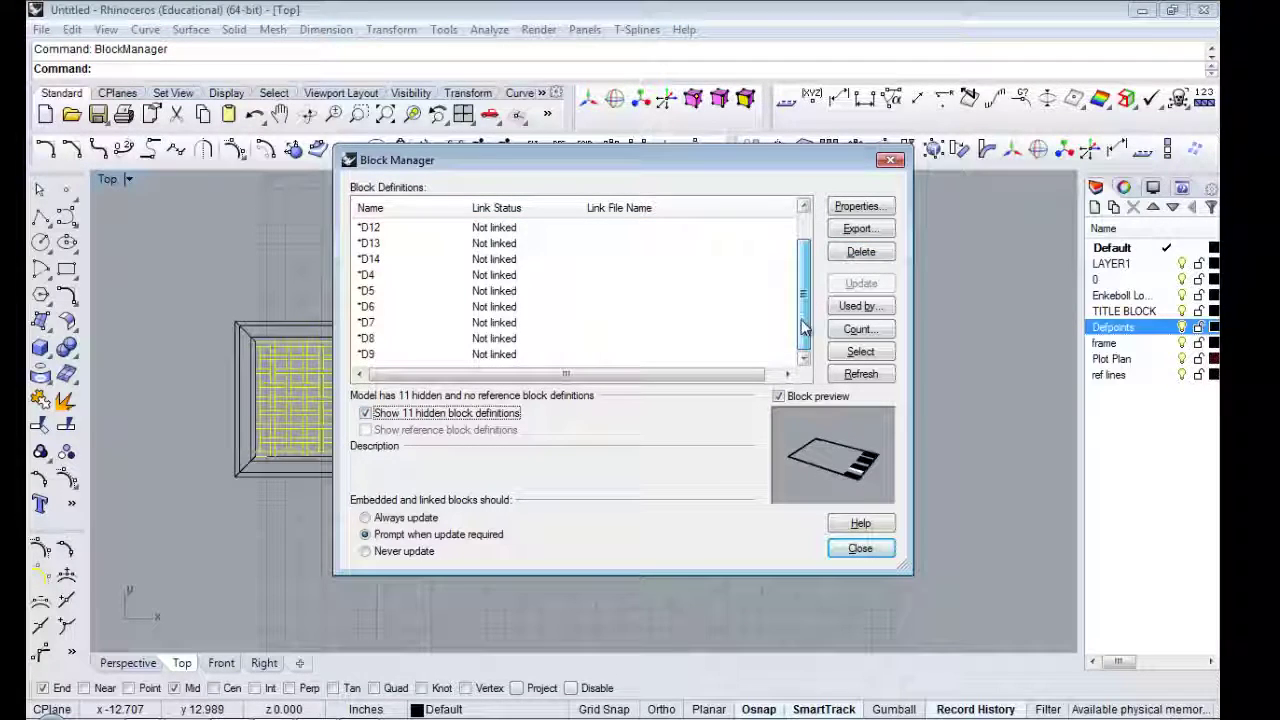
left_click(860, 549)
- Delete the leftover layers that are now unused, then select all curves
left_click(1110, 263)
key("Delete")
left_click(1118, 279)
key("Delete")
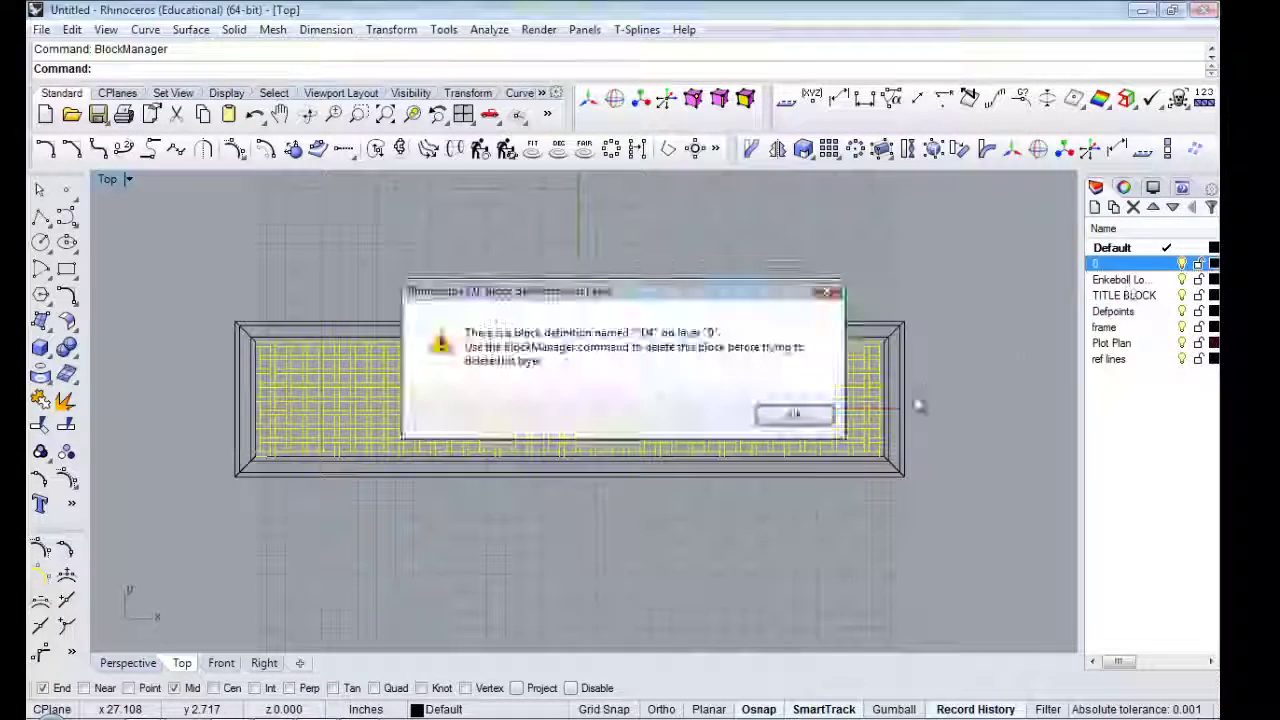
key("Return")
key("Delete")
key("Return")
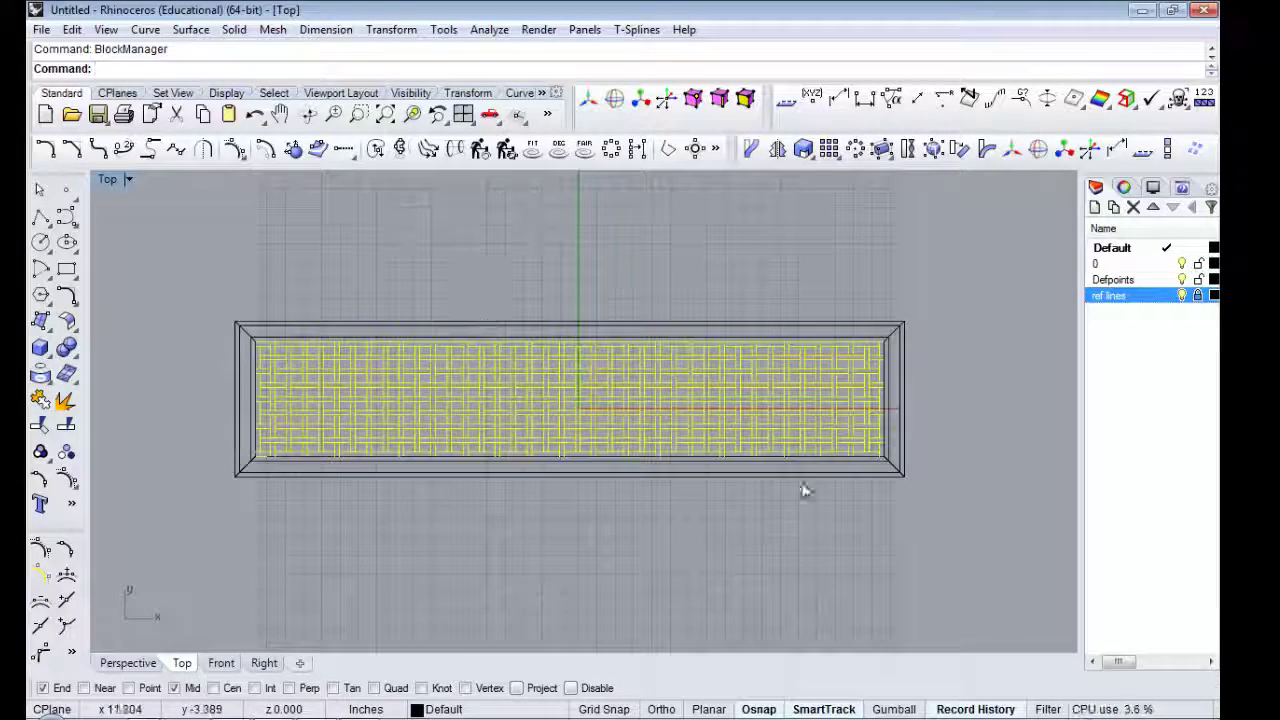
key("ctrl+a")
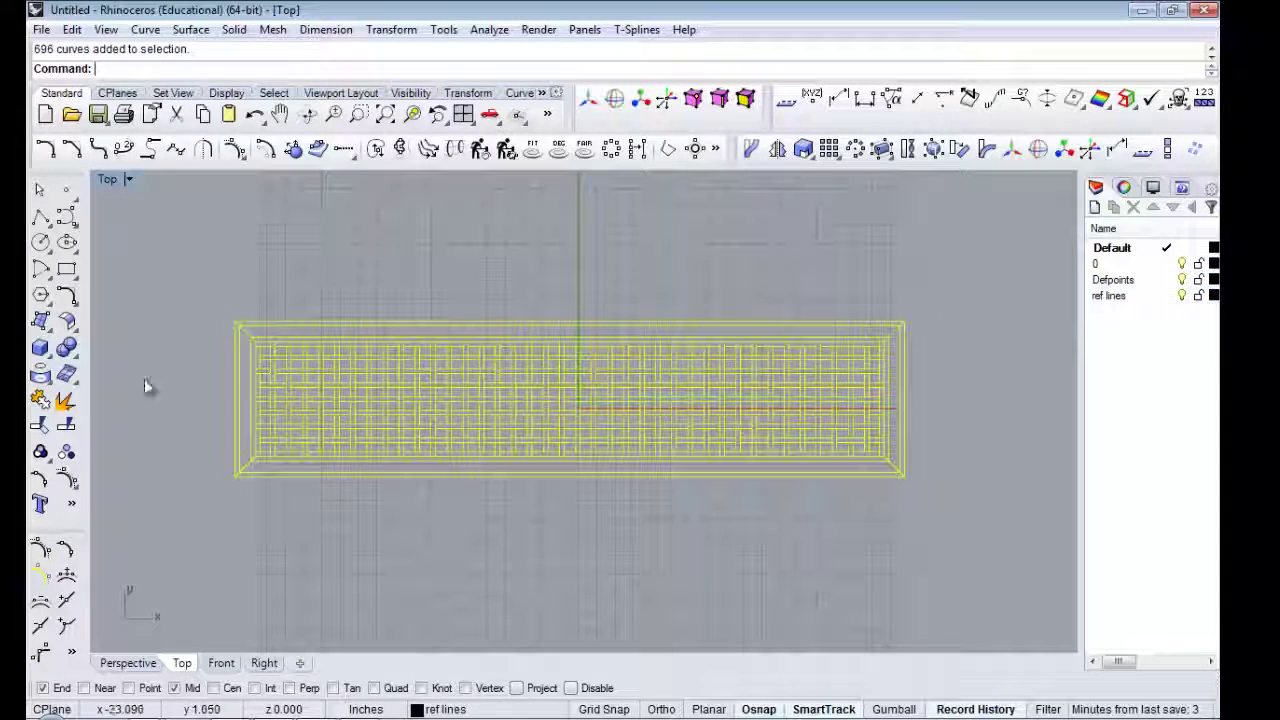
- Move the whole selected drawing to a new position
left_click(513, 455)
left_click_drag(510, 476, 586, 452)
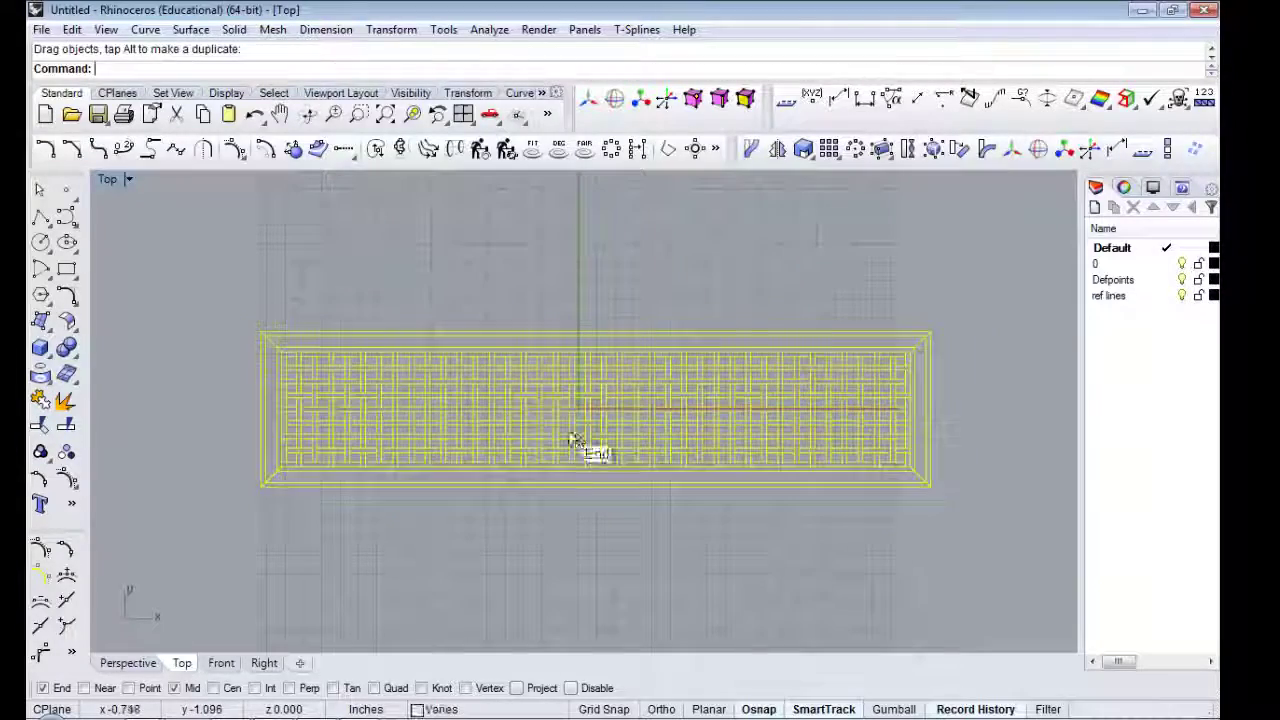
scroll(575, 458, "up", 5)
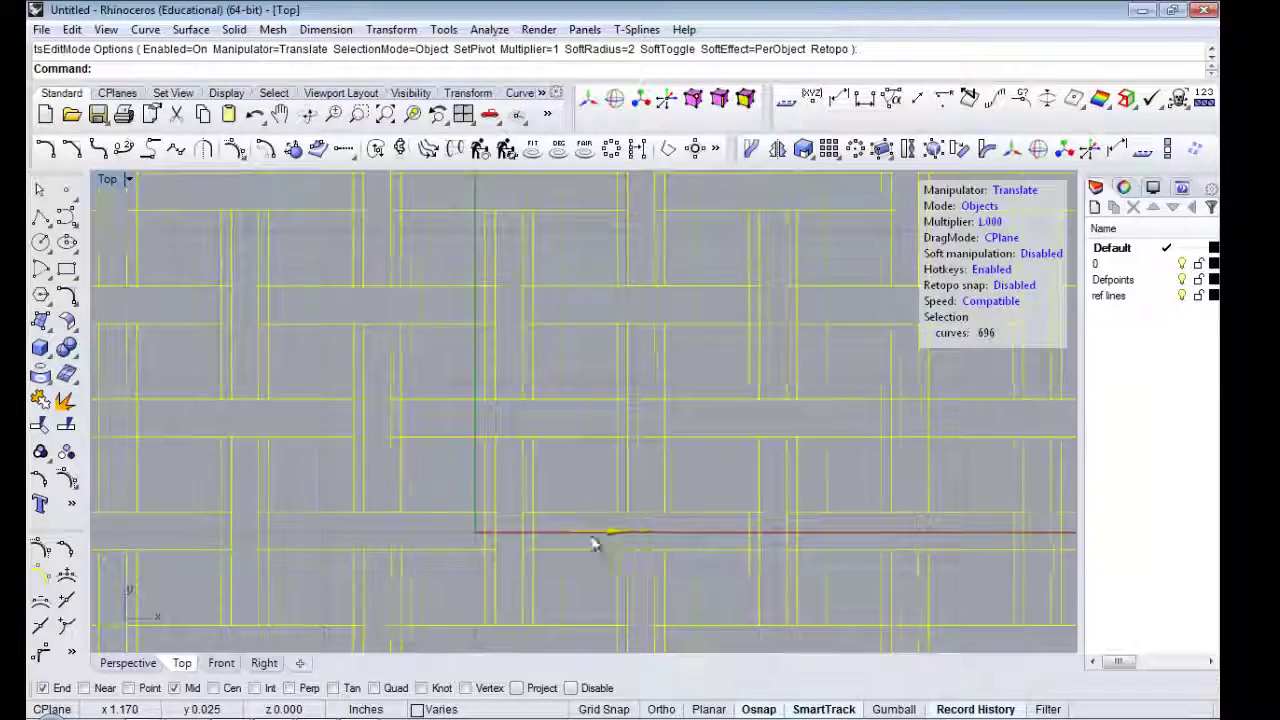
scroll(600, 440, "down", 3)
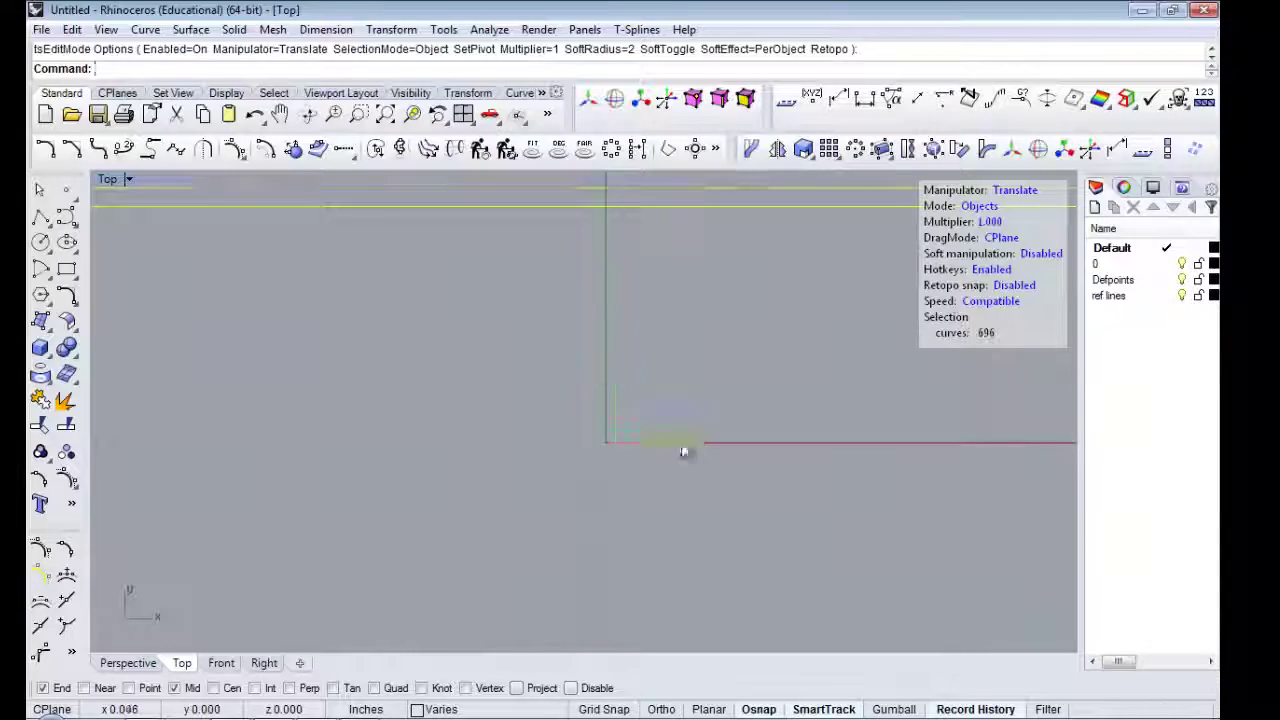
scroll(625, 465, "down", 2)
scroll(491, 420, "down", 1)
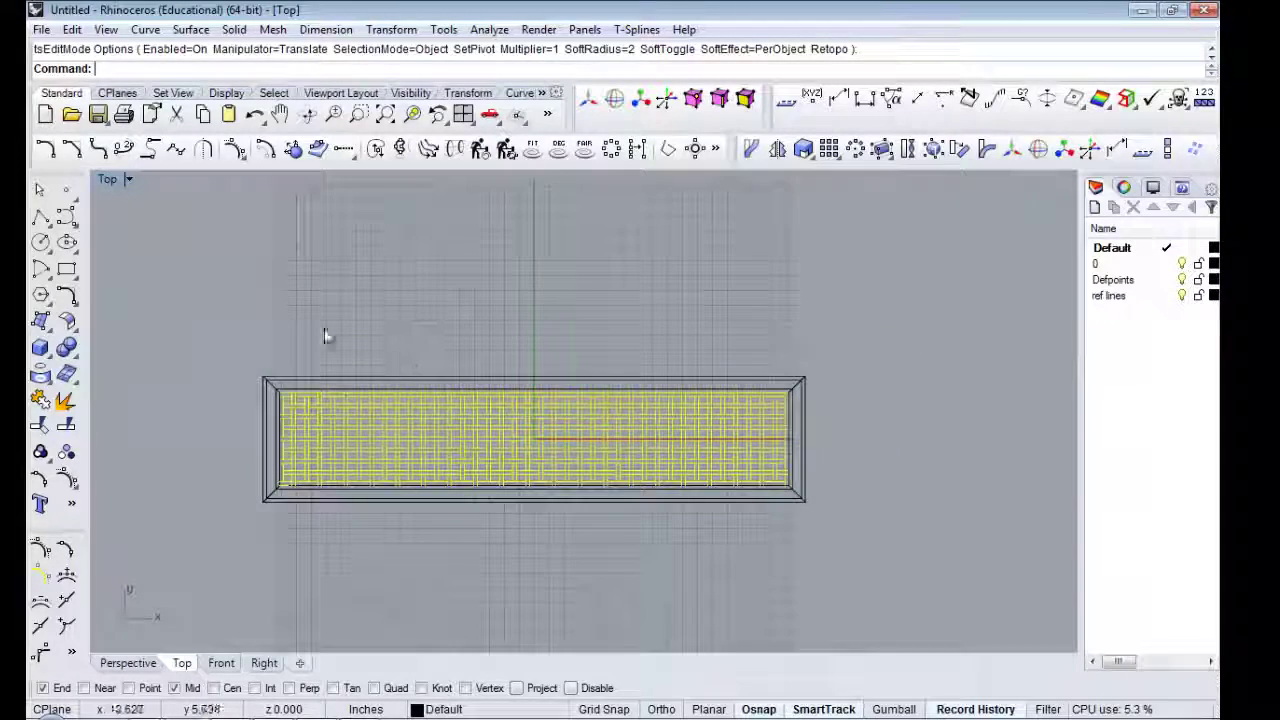
- Save the drawing as Cus-vent-grid(36.5) in the Cus-Vent-Grid(36.5) folder, then open Cus-vent-grid(27.5)_v1
left_click(42, 30)
left_click(76, 71)
left_click(728, 408)
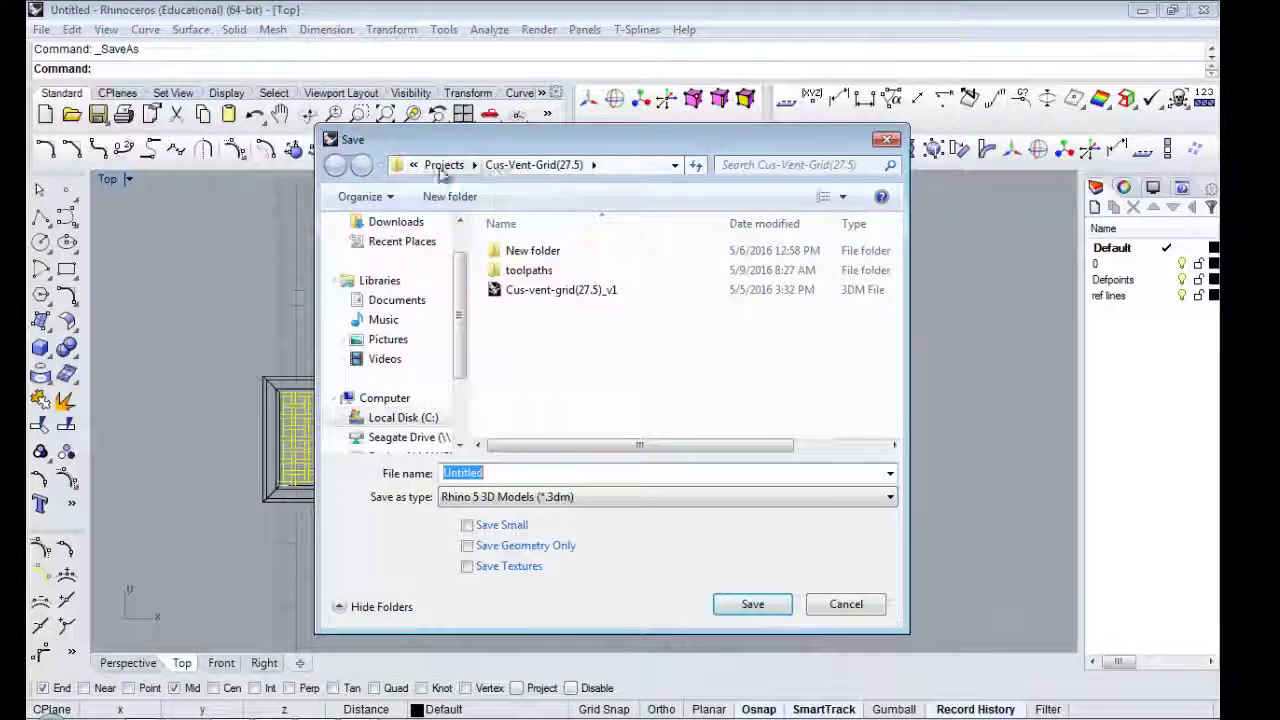
left_click(380, 164)
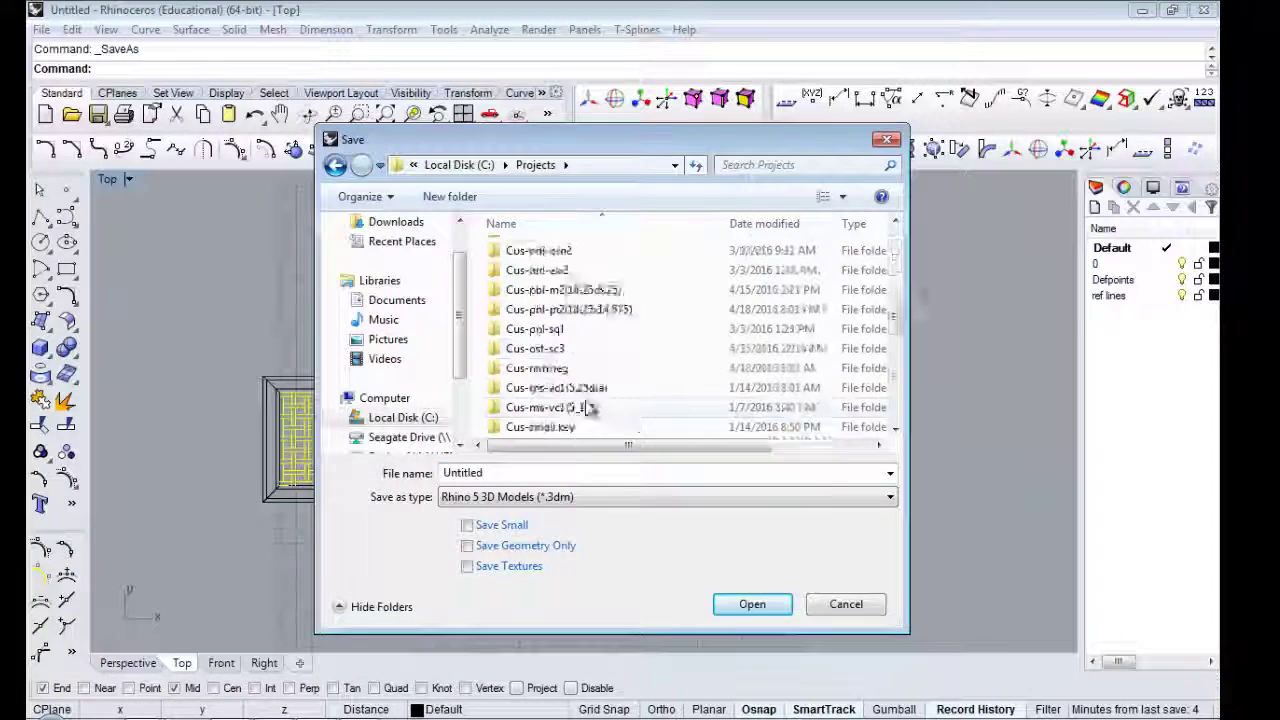
double_click(555, 323)
double_click(518, 473)
type("Cus")
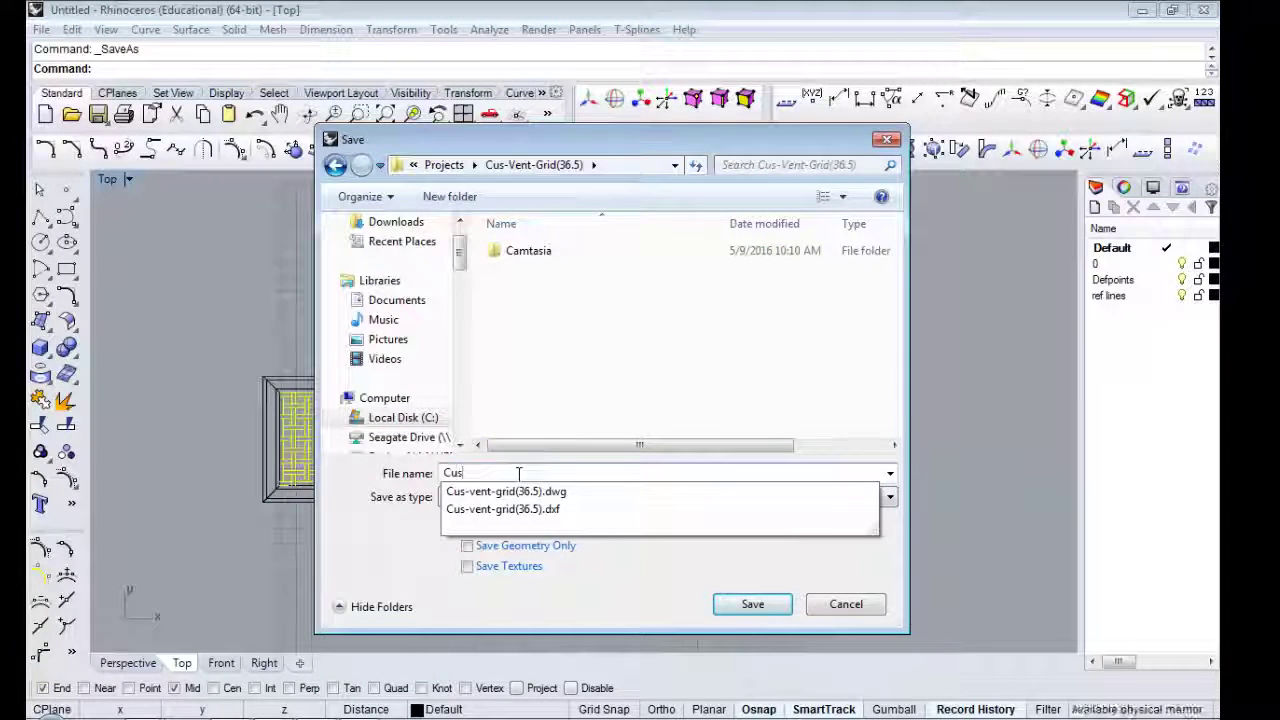
left_click(506, 491)
key("BackSpace")
key("BackSpace")
key("BackSpace")
left_click(752, 604)
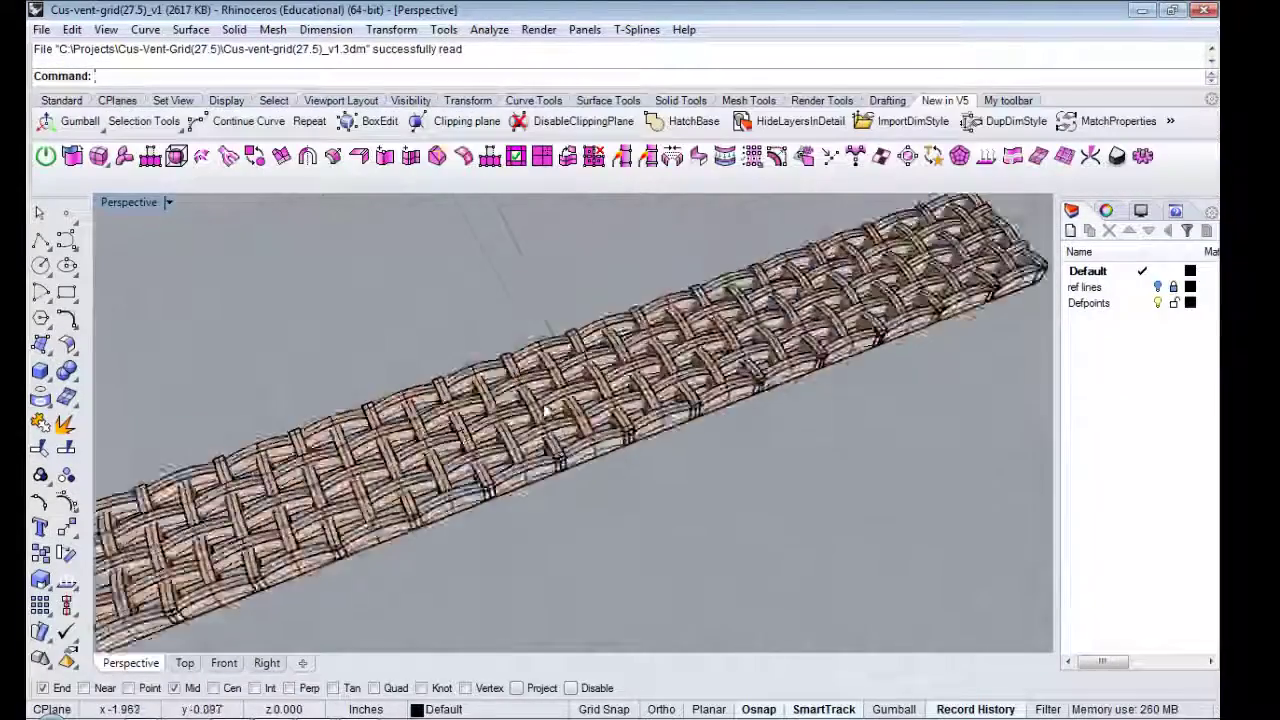
- Ungroup the woven model and copy one vertical and one horizontal strip piece into Cus-vent-grid(36.5)
key("ctrl+shift+g")
scroll(420, 345, "up", 3)
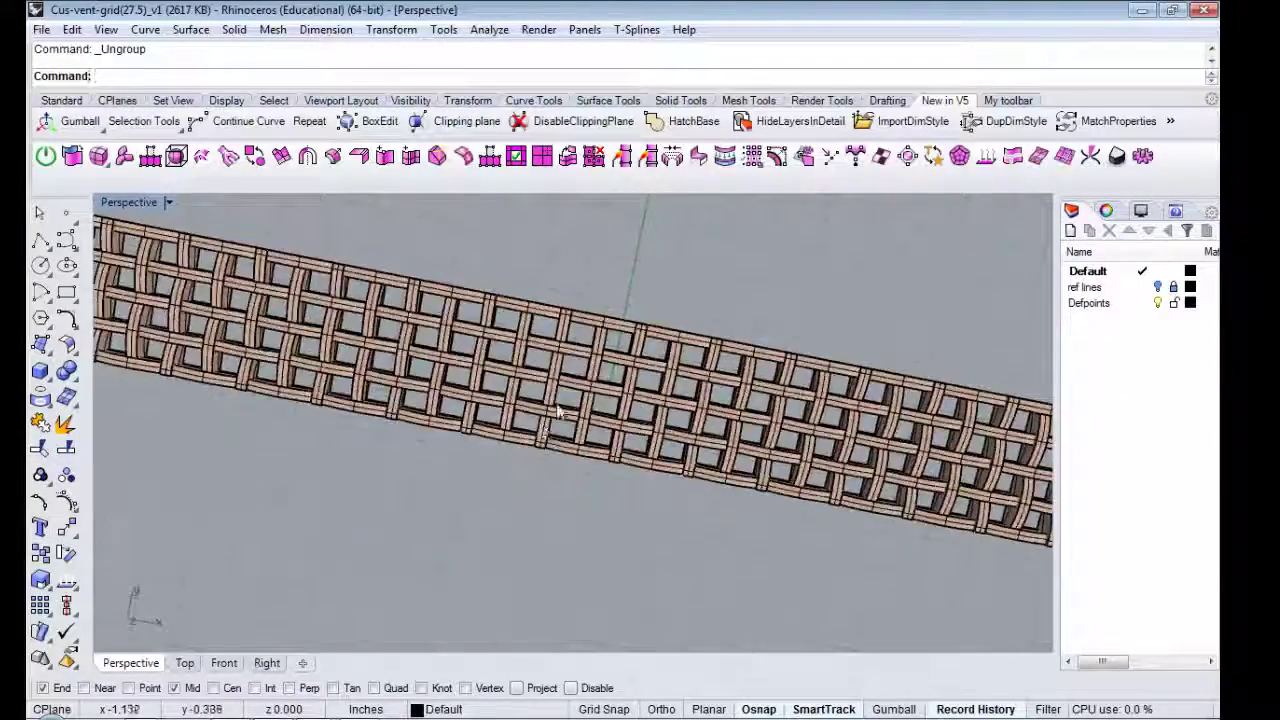
scroll(420, 345, "up", 3)
left_click(494, 309)
left_click(371, 294)
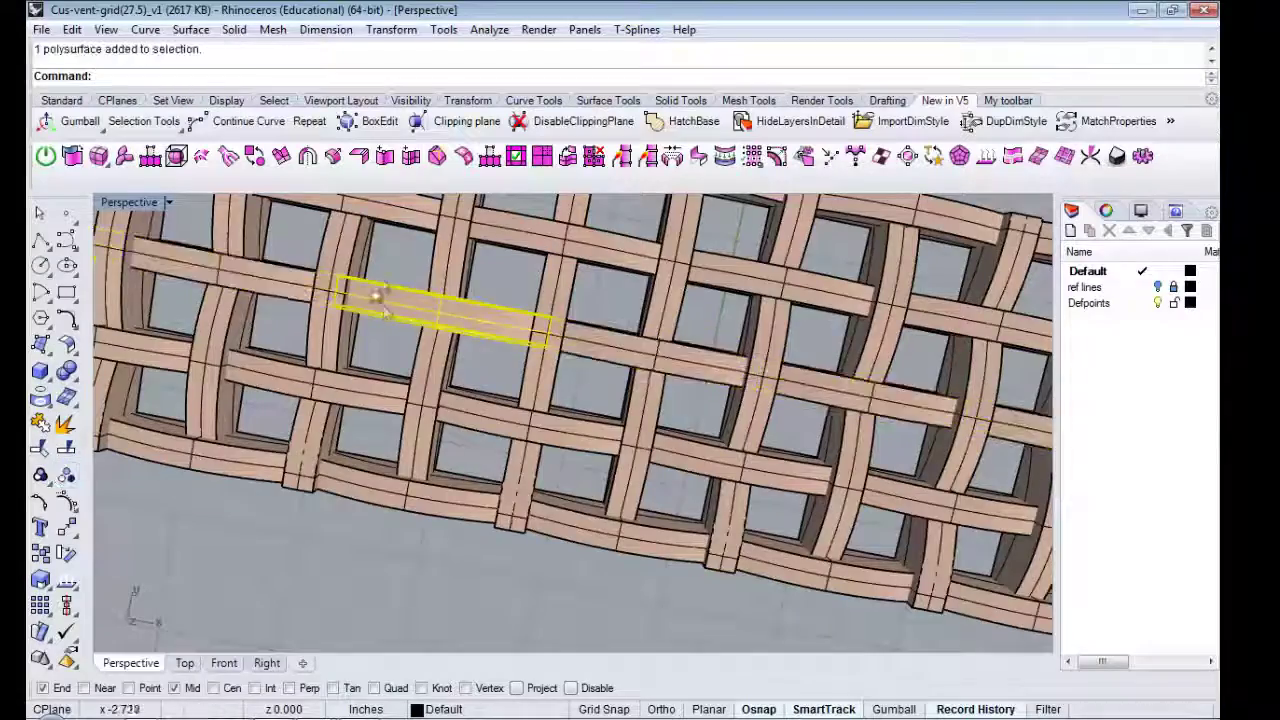
left_click(335, 328)
mouse_move(371, 294)
right_mouse_down()
mouse_move(335, 328)
mouse_move(478, 638)
right_mouse_up()
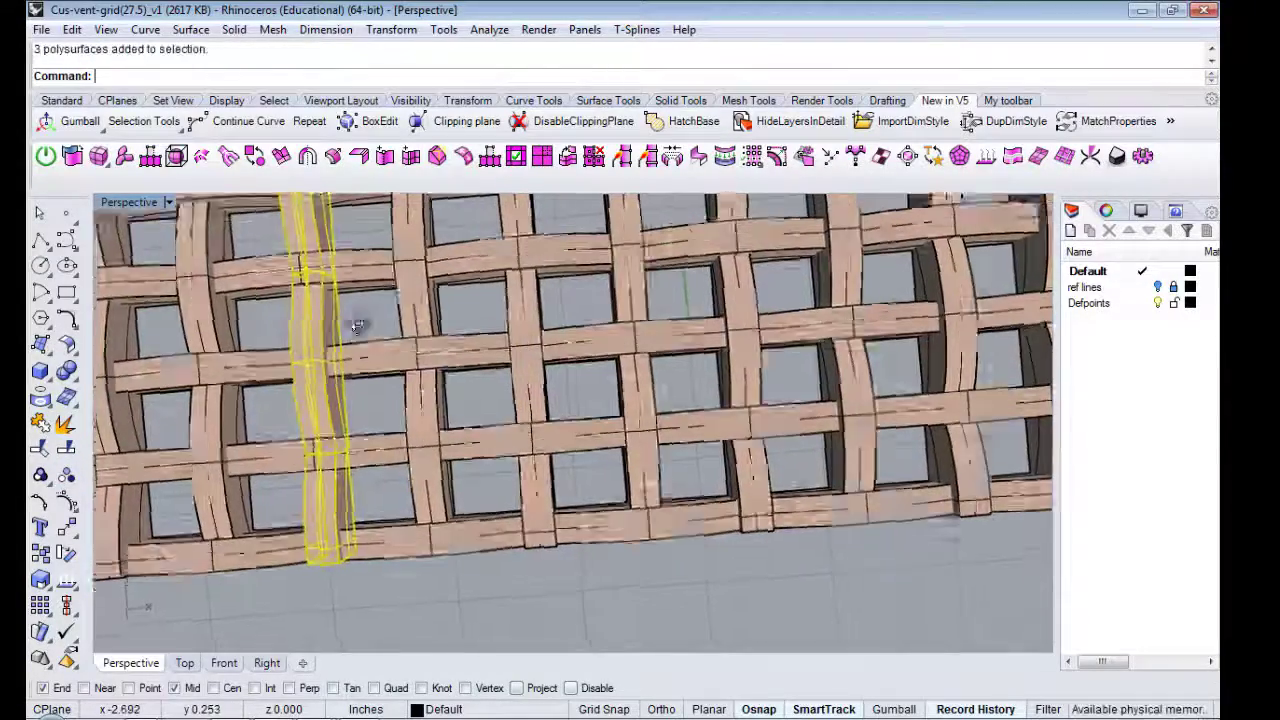
left_click(66, 476)
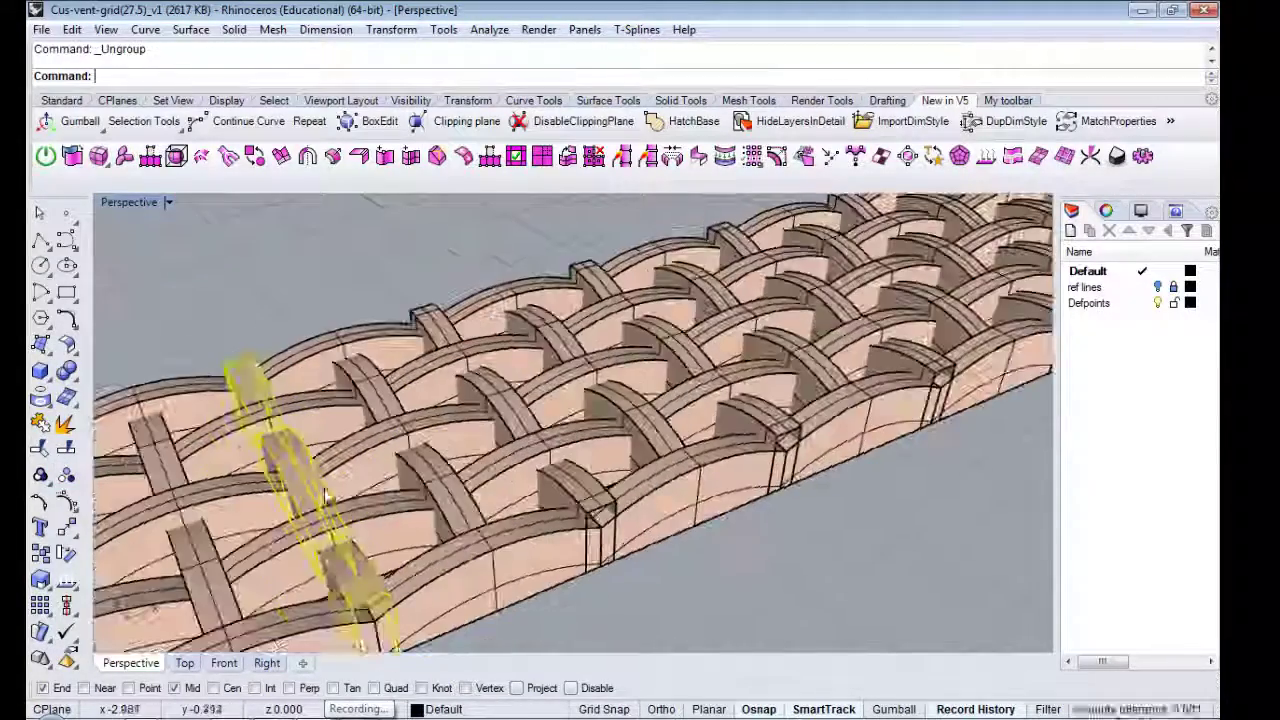
right_click_drag(300, 420, 380, 435)
left_click(380, 435, "shift")
key("ctrl+c")
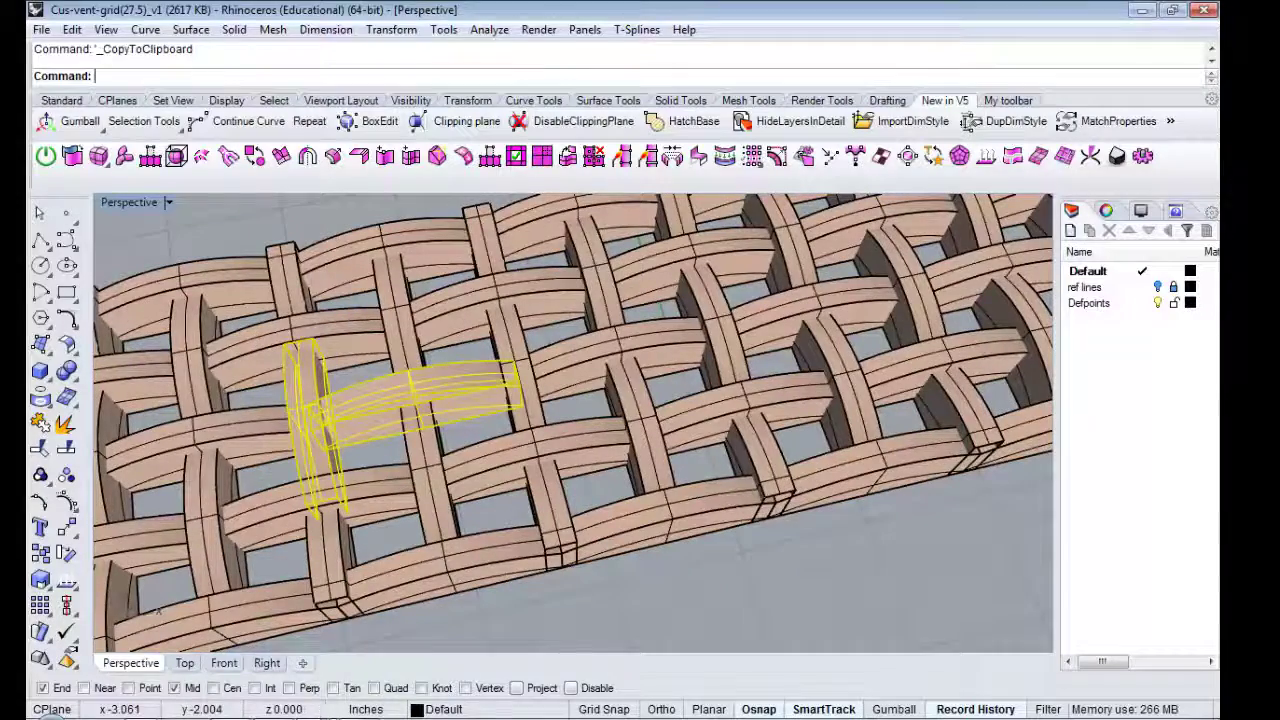
left_click(230, 663)
- Add a vertical 1.50 linear dimension on the T piece
scroll(570, 340, "up", 2)
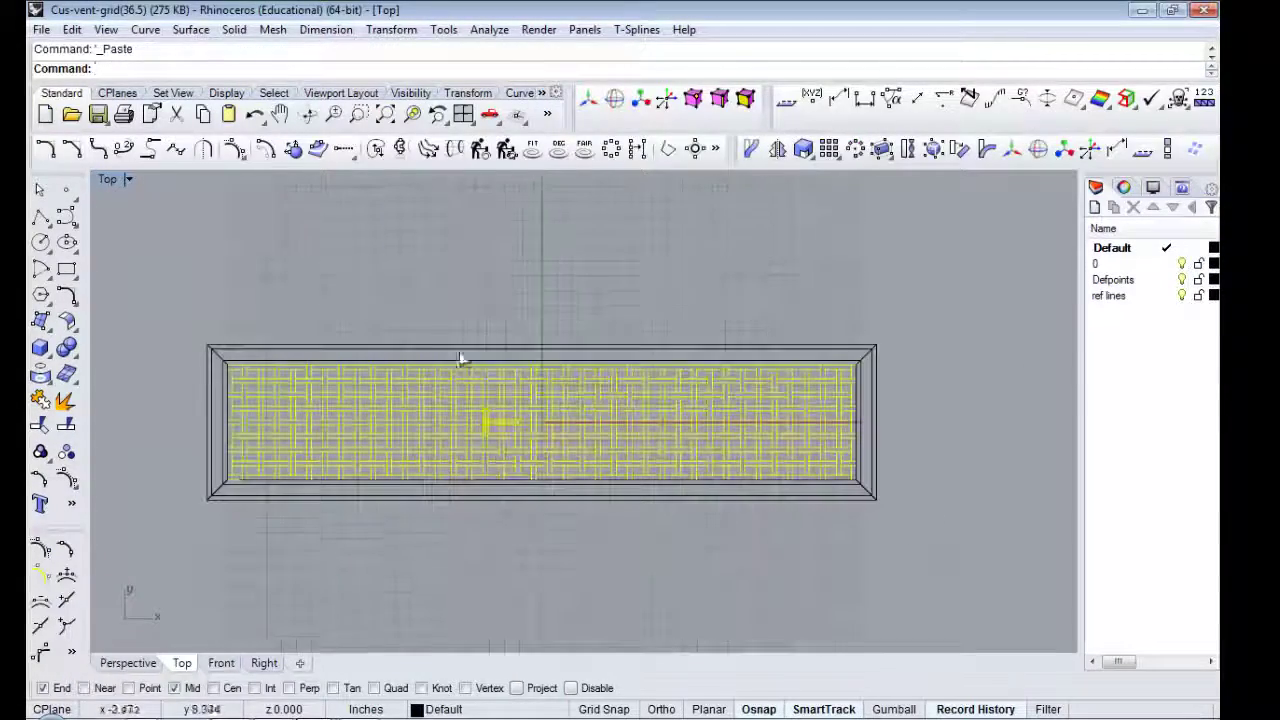
scroll(558, 360, "up", 1)
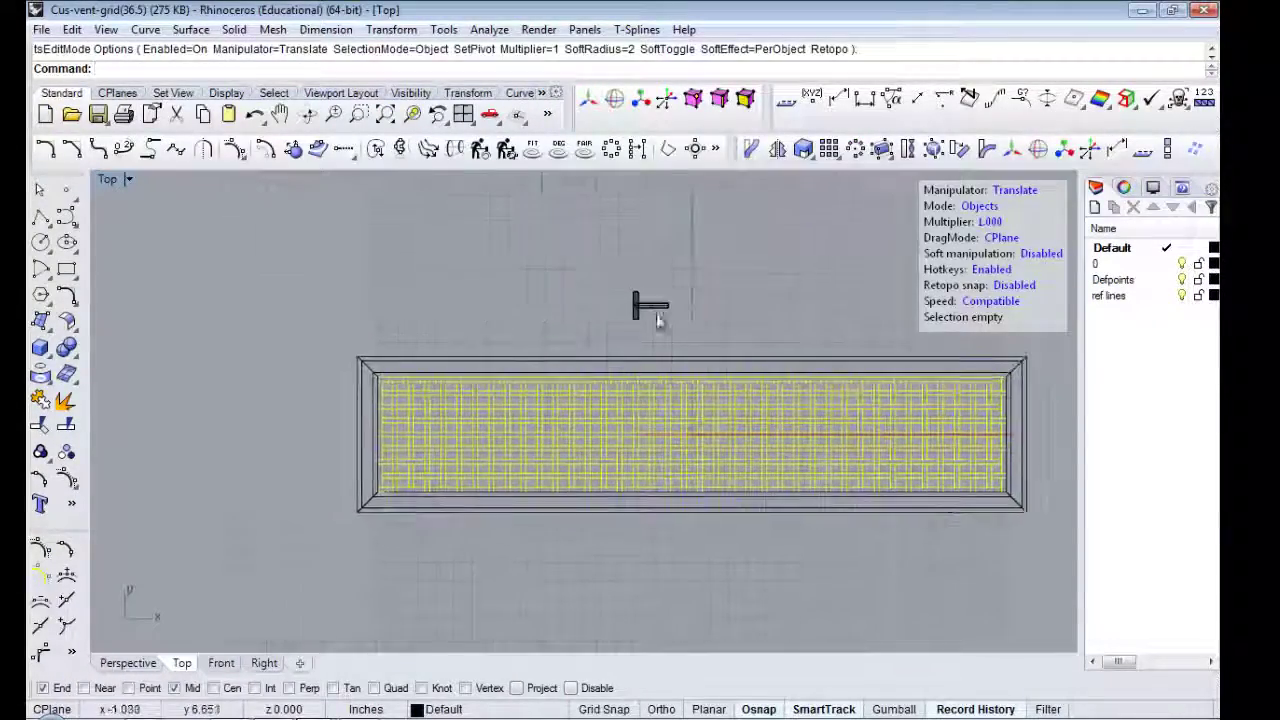
scroll(612, 322, "up", 2)
left_click(325, 29)
left_click(210, 51)
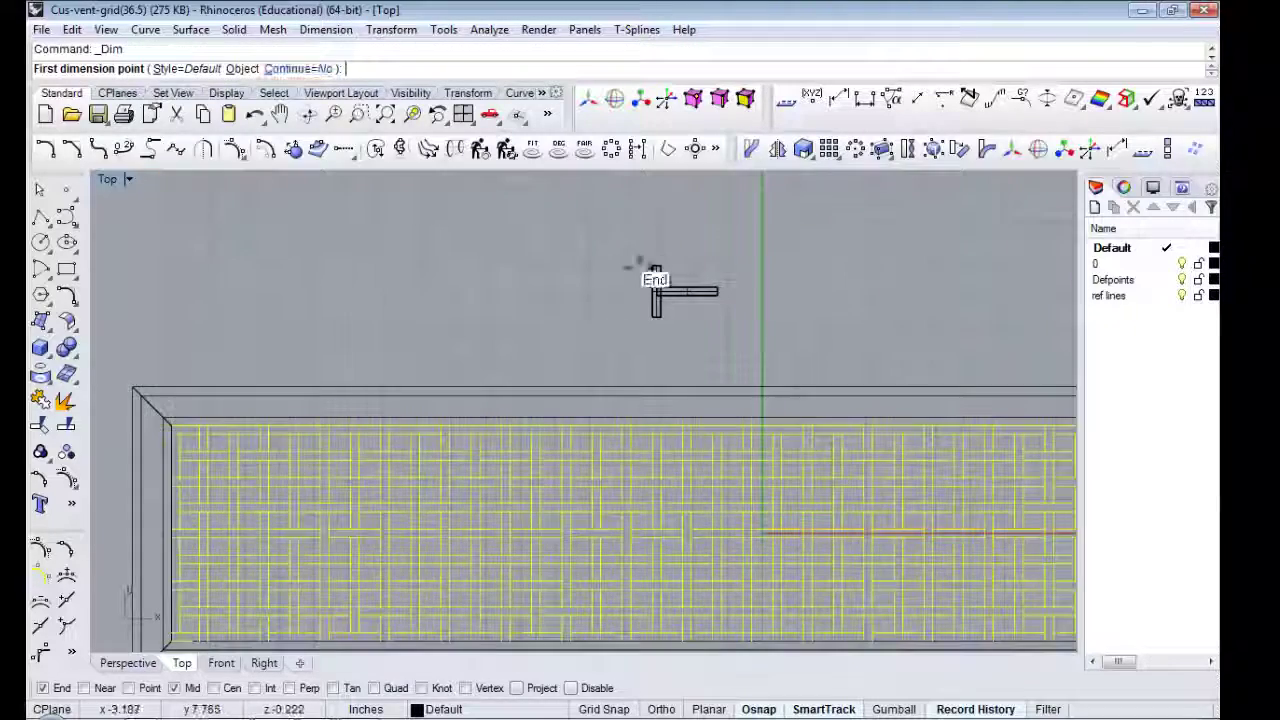
scroll(646, 271, "up", 2)
left_click(677, 262)
left_click(677, 443)
left_click(520, 450)
- Dimension the T piece's width with a 1.50 dimension placed above the frame
key("Return")
left_click(690, 341)
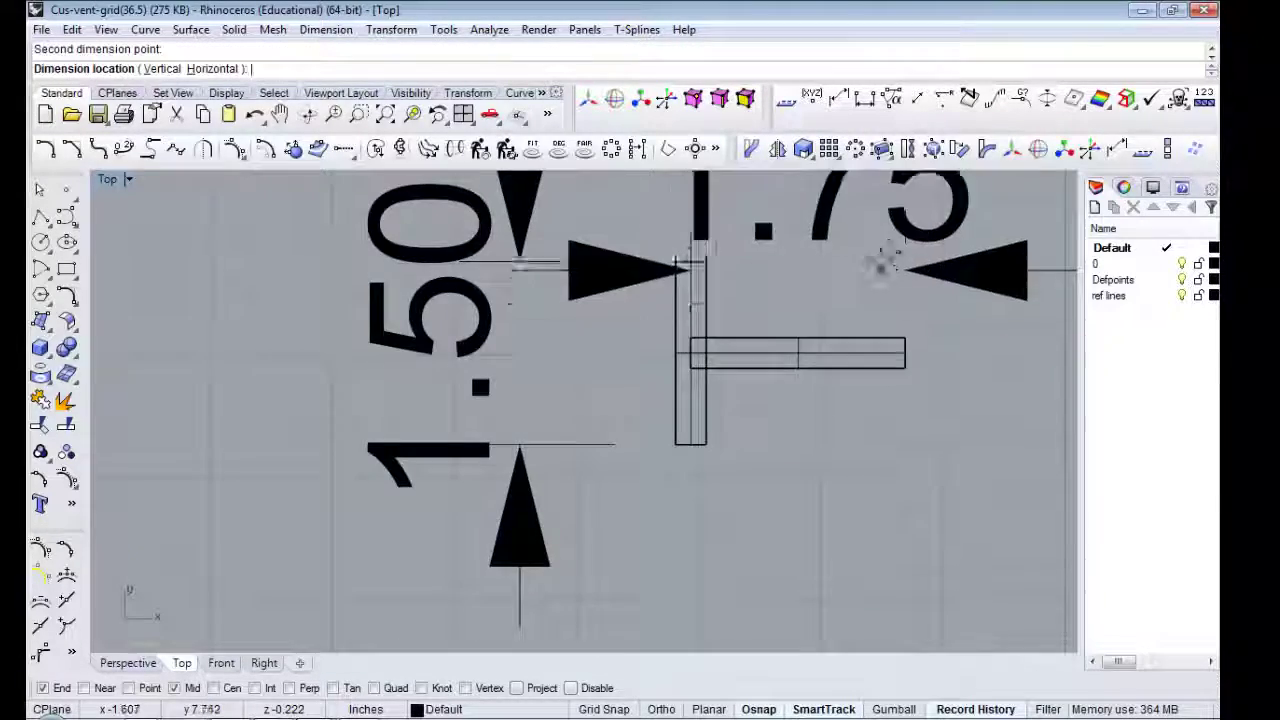
scroll(690, 341, "down", 2)
scroll(564, 476, "up", 3)
left_click(589, 458)
scroll(589, 458, "down", 2)
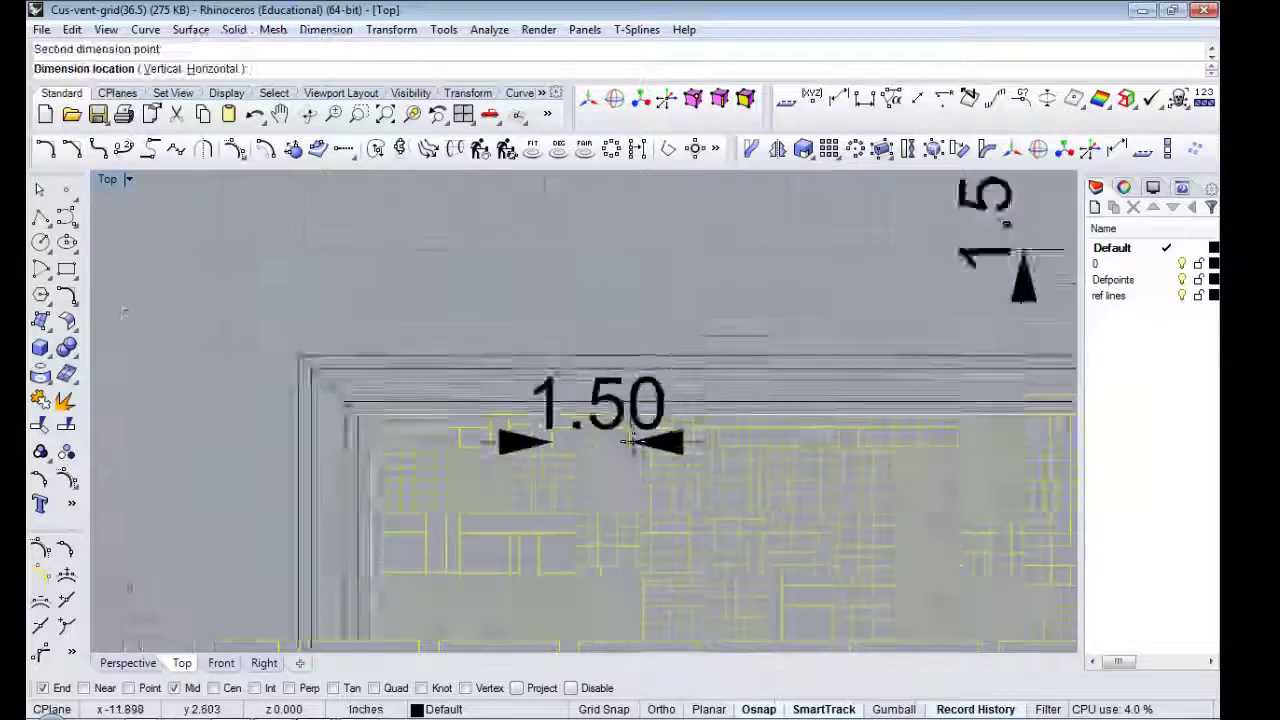
scroll(600, 440, "down", 1)
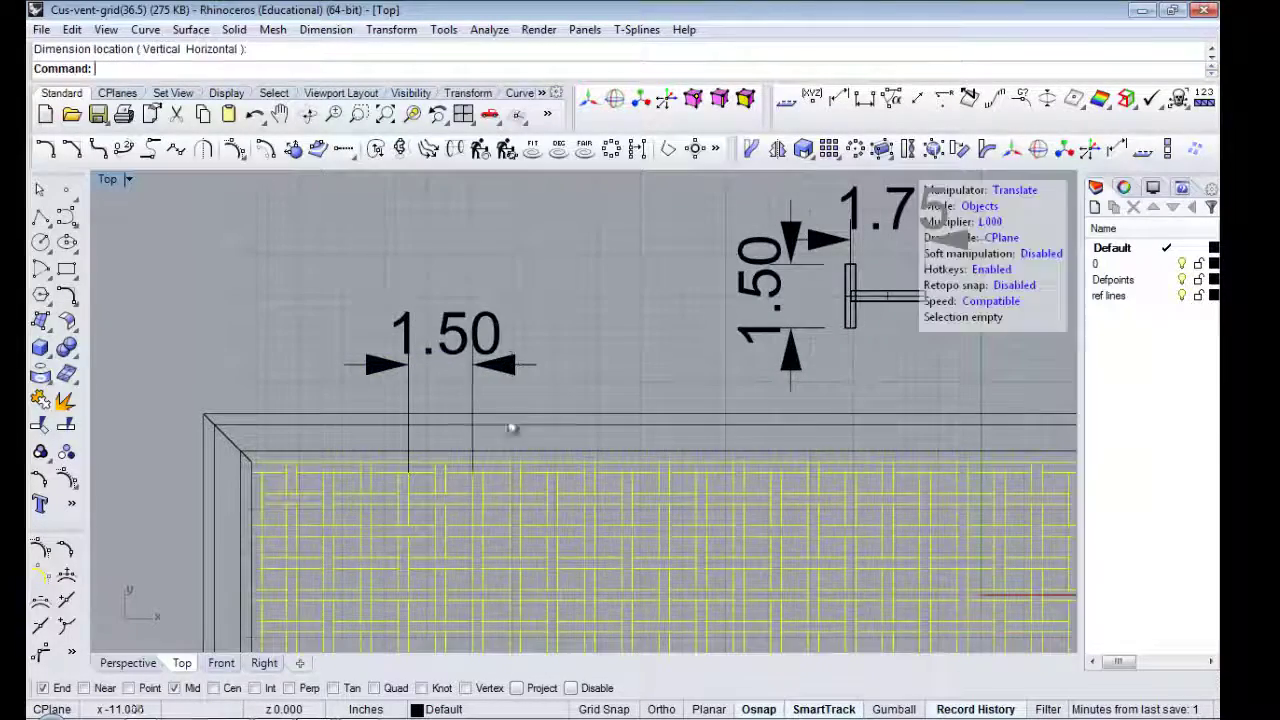
left_click(512, 365)
- Start a 1.25 dimension, then cancel it unfinished
key("Return")
scroll(466, 449, "up", 2)
left_click(466, 449)
left_click(434, 534)
scroll(434, 534, "down", 2)
scroll(434, 540, "down", 2)
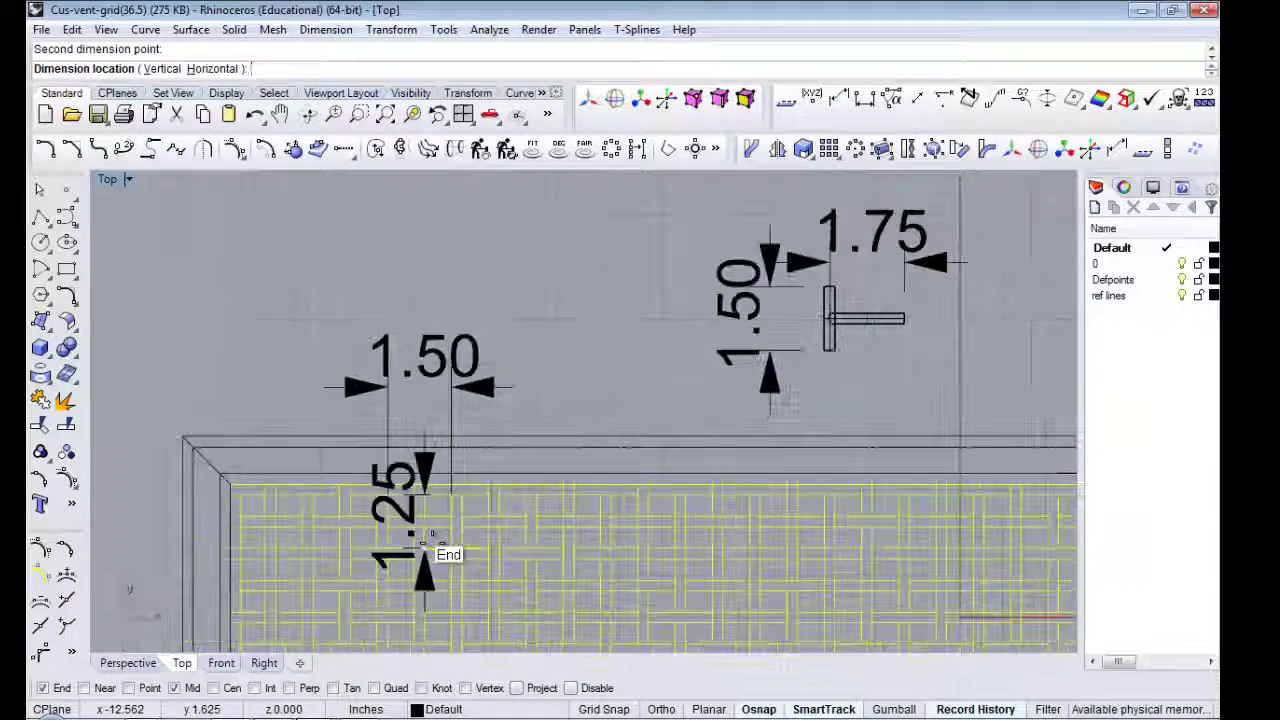
key("Escape")
- Delete the 1.50 and 1.75 dimensions from the strip pieces
left_click(414, 396)
key("Delete")
scroll(740, 345, "up", 1)
left_click(735, 342)
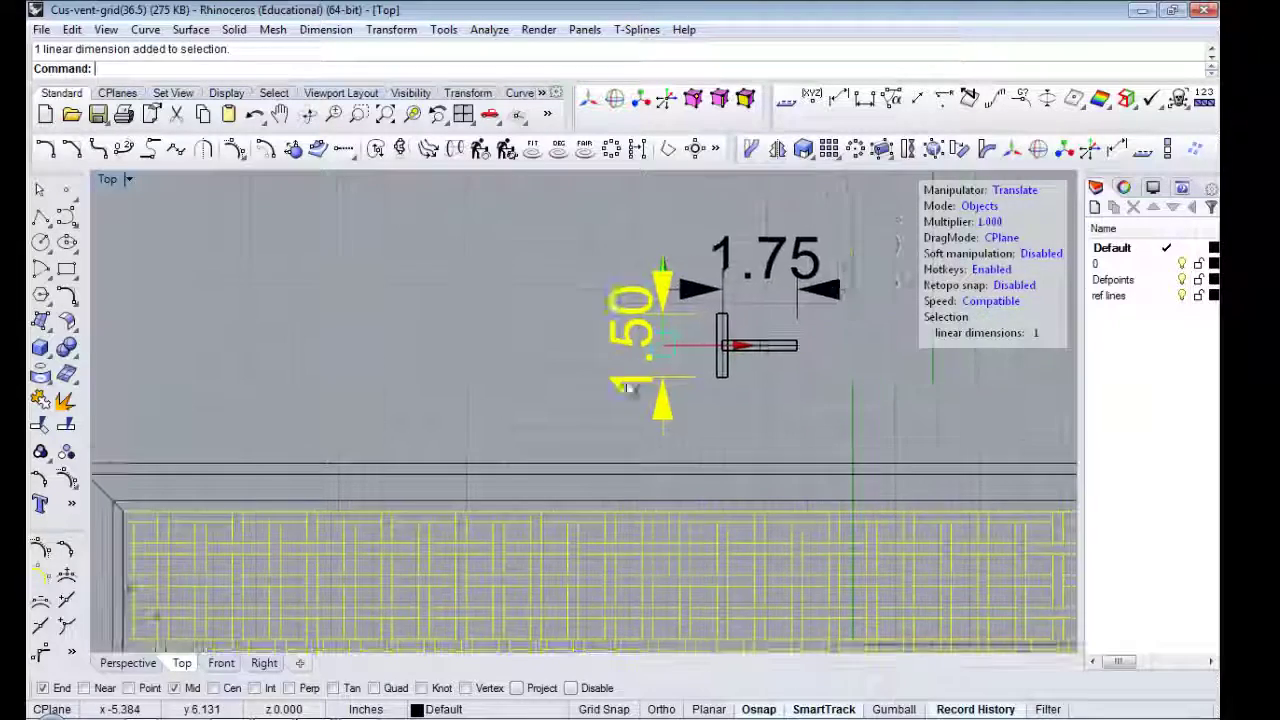
key("Delete")
scroll(759, 343, "up", 1)
- Copy the horizontal strip piece onto the woven grid's upper-left corner
scroll(681, 311, "up", 2)
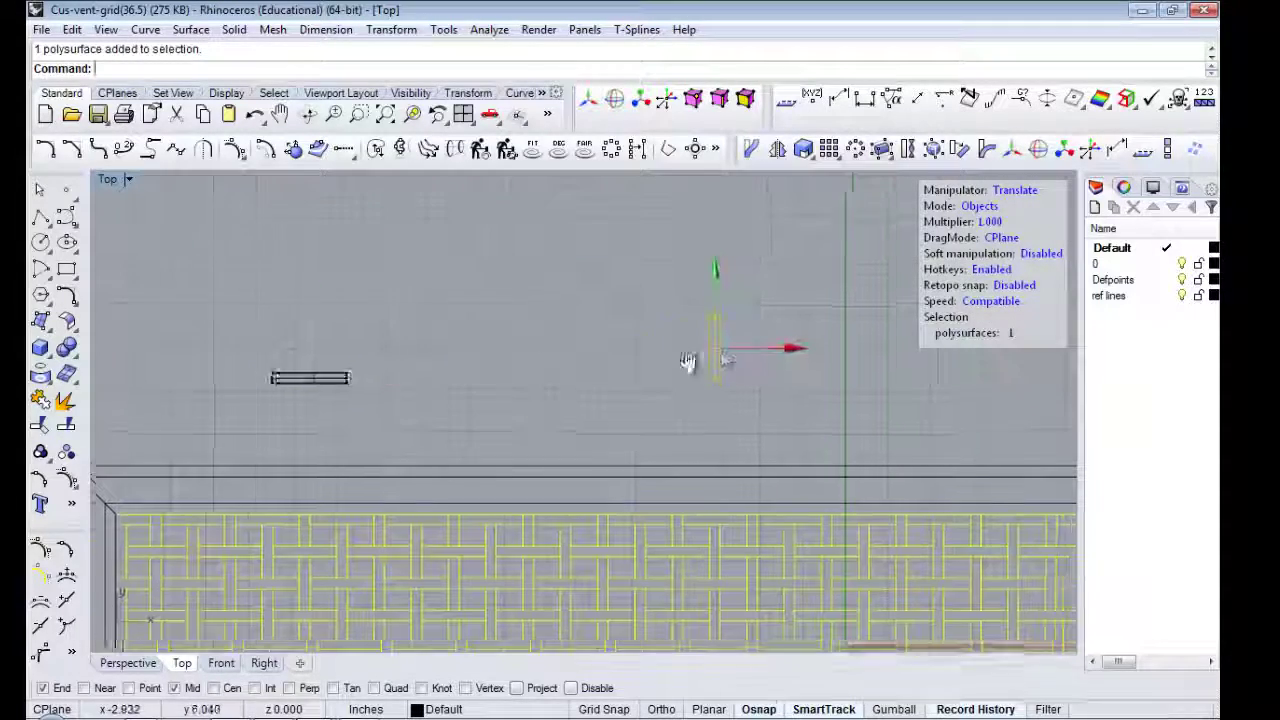
right_click_drag(474, 337, 600, 337)
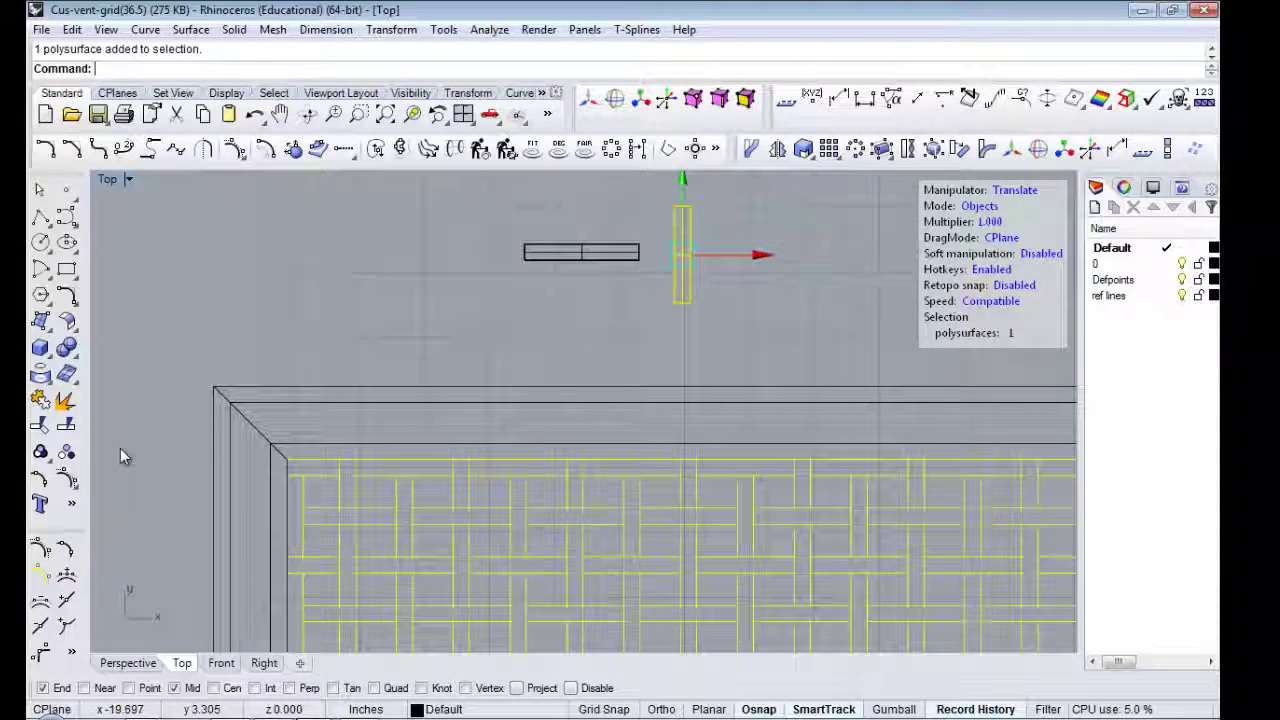
left_click(48, 380)
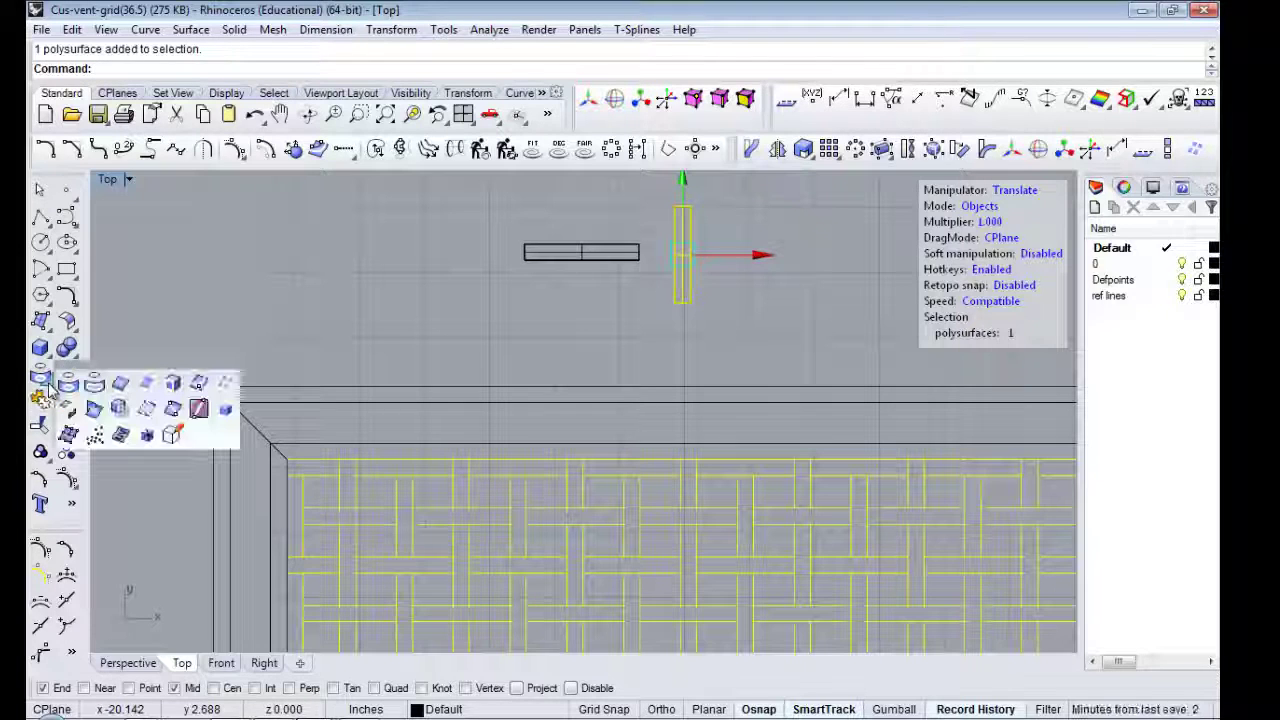
left_click(143, 356)
middle_click(70, 222)
left_click(100, 252)
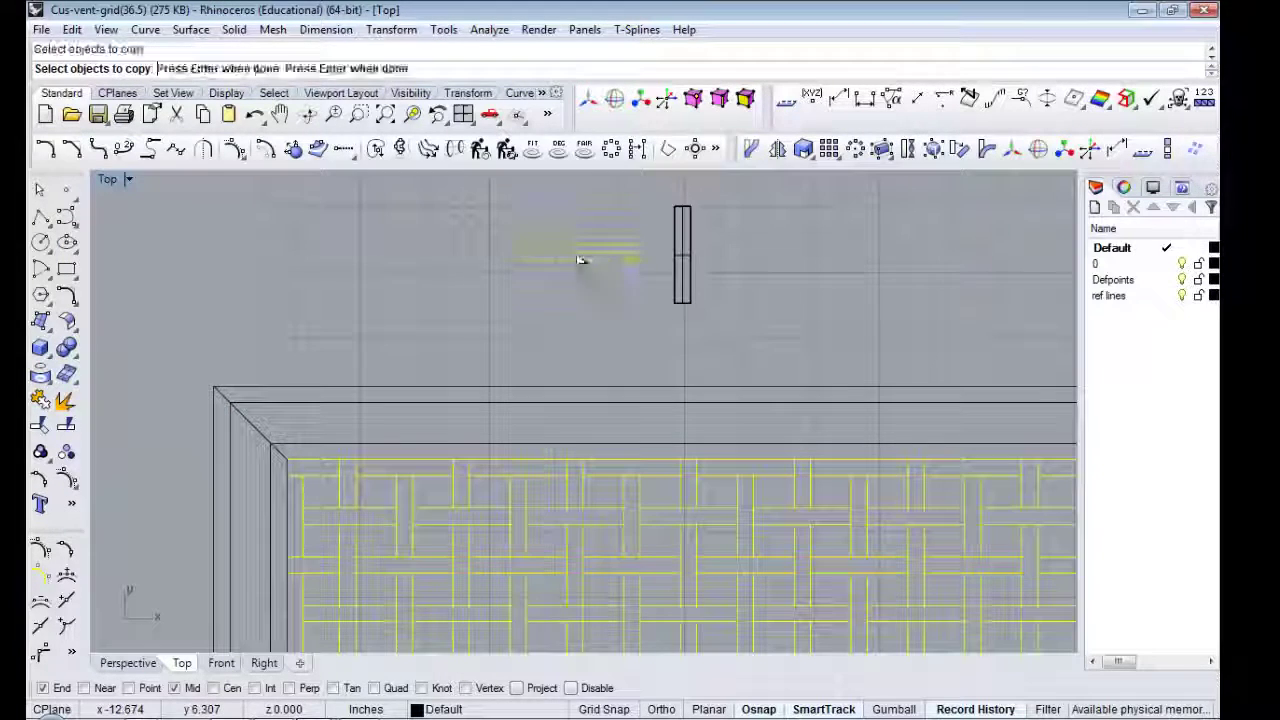
left_click(580, 260)
key("Return")
left_click(645, 262)
scroll(400, 523, "up", 2)
scroll(418, 517, "up", 2)
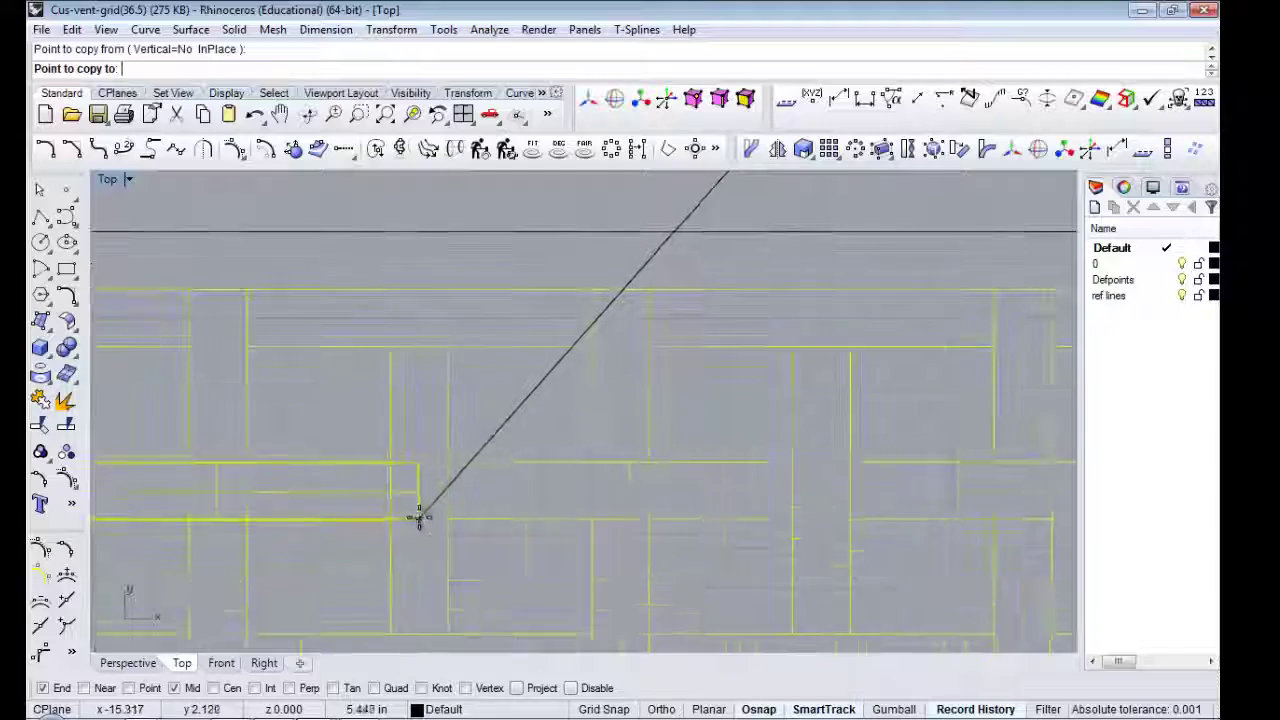
scroll(418, 517, "up", 1)
scroll(418, 517, "up", 2)
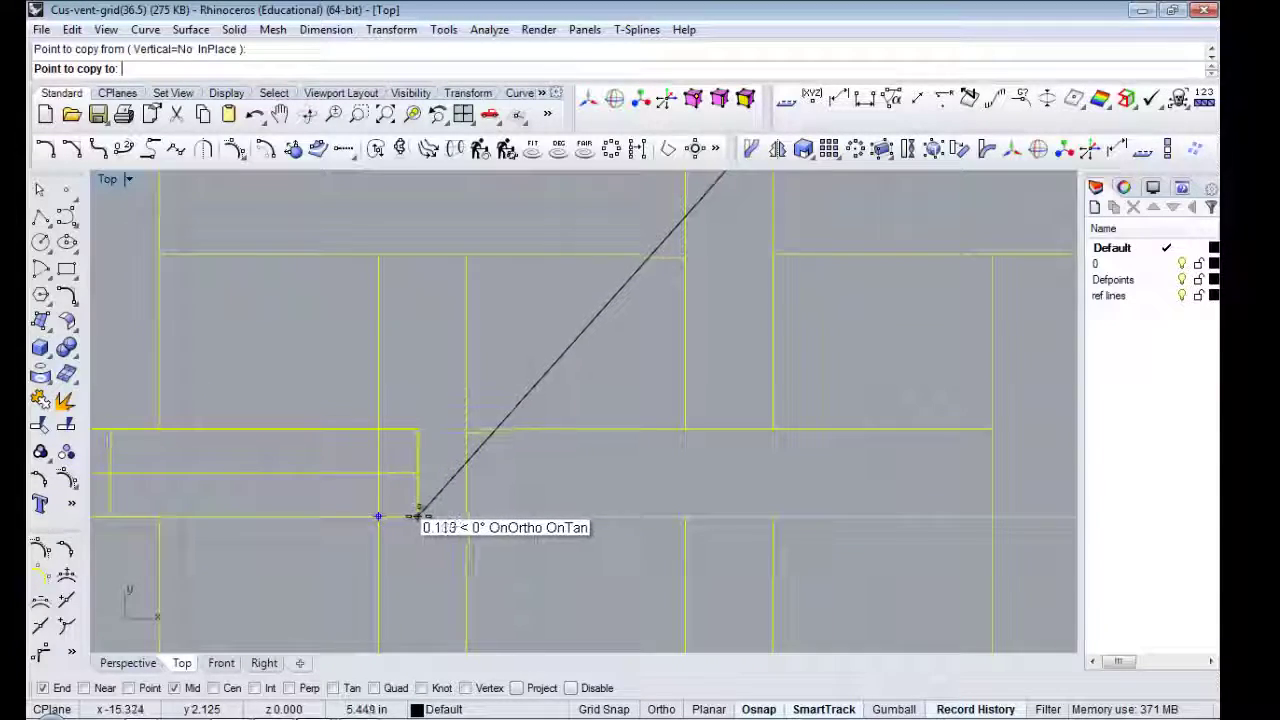
left_click(418, 517)
scroll(423, 514, "down", 3)
- Copy the vertical strip piece onto the matching strip of the grid
key("Return")
scroll(434, 486, "down", 2)
left_click(684, 290)
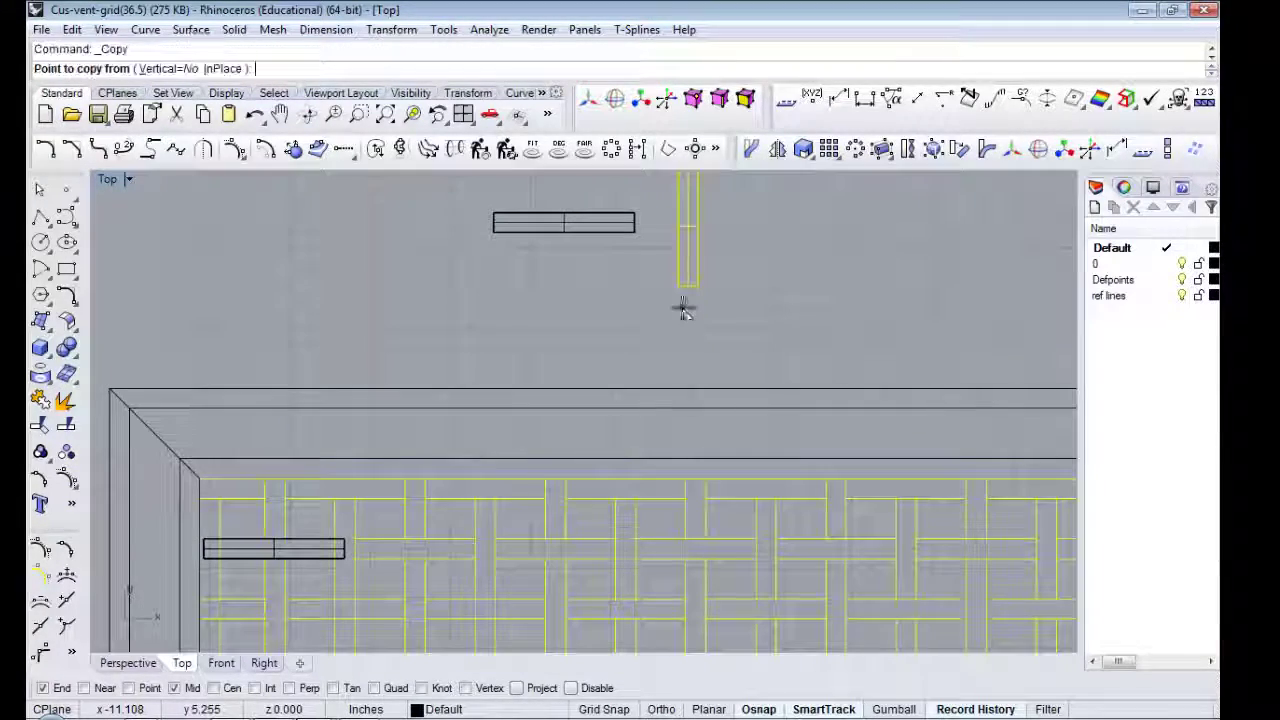
left_click(684, 310)
scroll(430, 460, "up", 1)
scroll(443, 460, "up", 2)
scroll(448, 474, "up", 1)
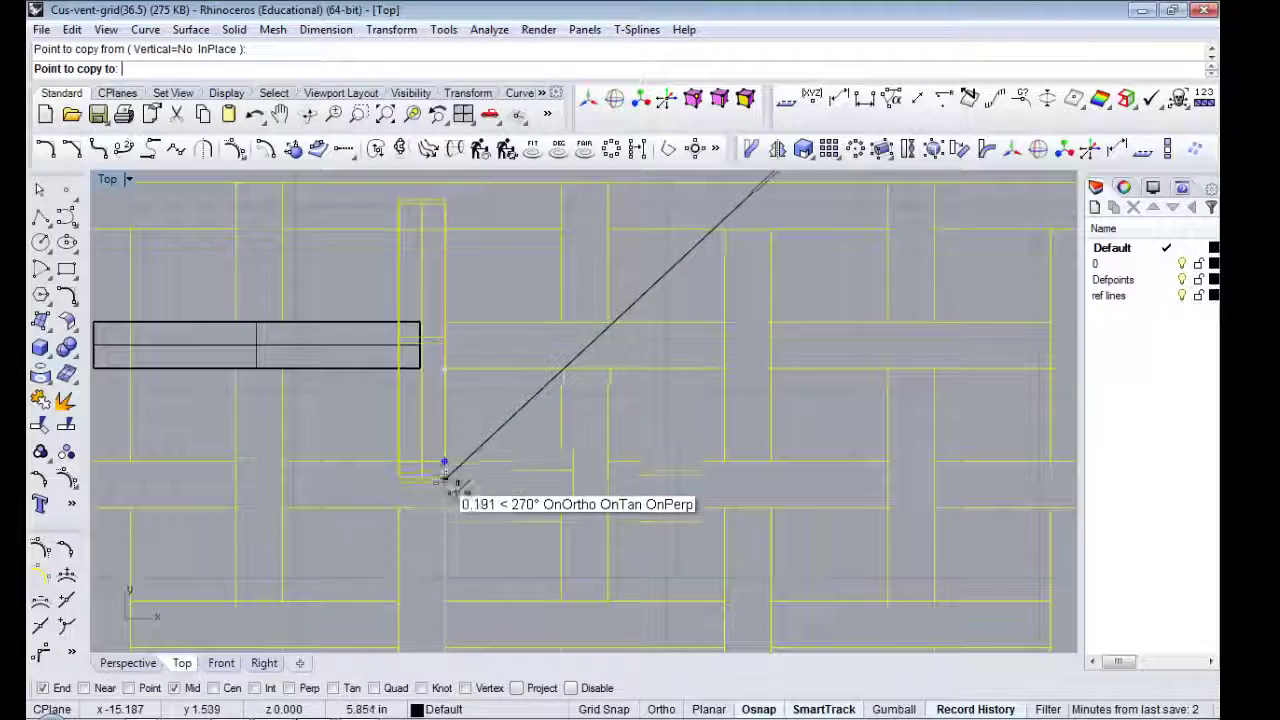
left_click(443, 471)
scroll(460, 391, "up", 2)
key("Return")
scroll(580, 371, "up", 1)
- Select the copied horizontal and vertical strips and center them in view
left_click(580, 371)
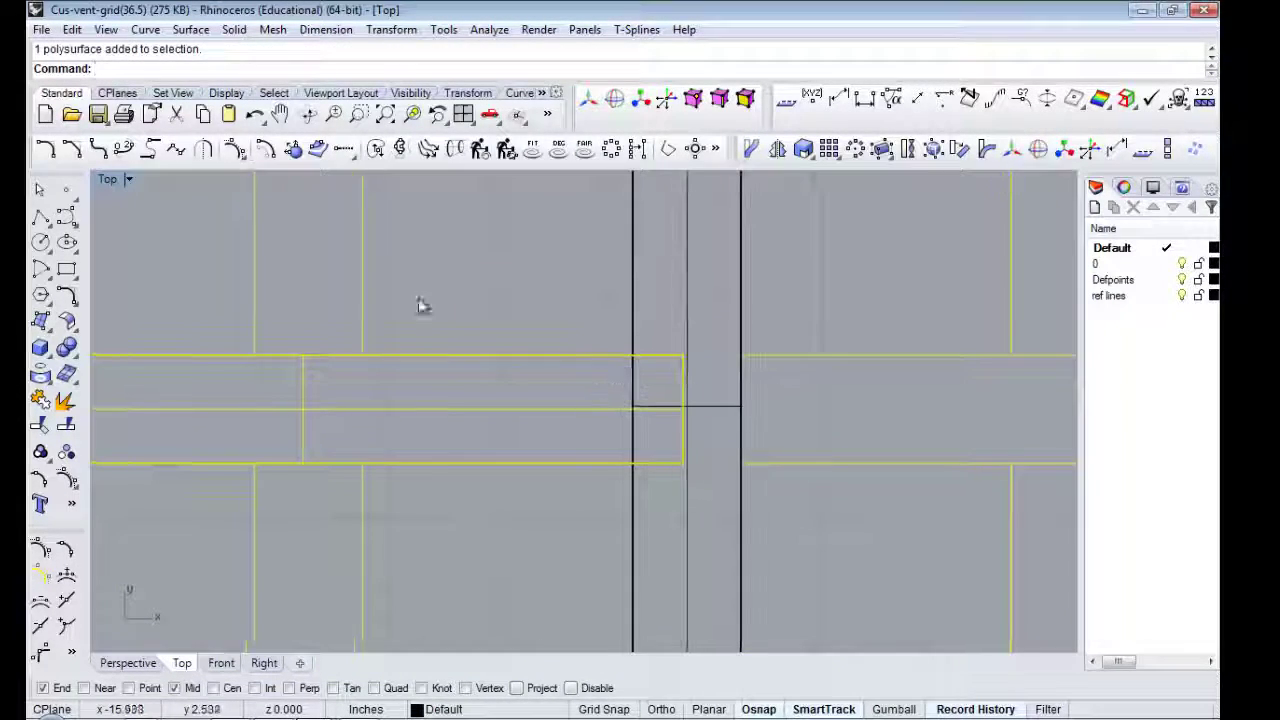
left_click(588, 97)
scroll(718, 418, "up", 2)
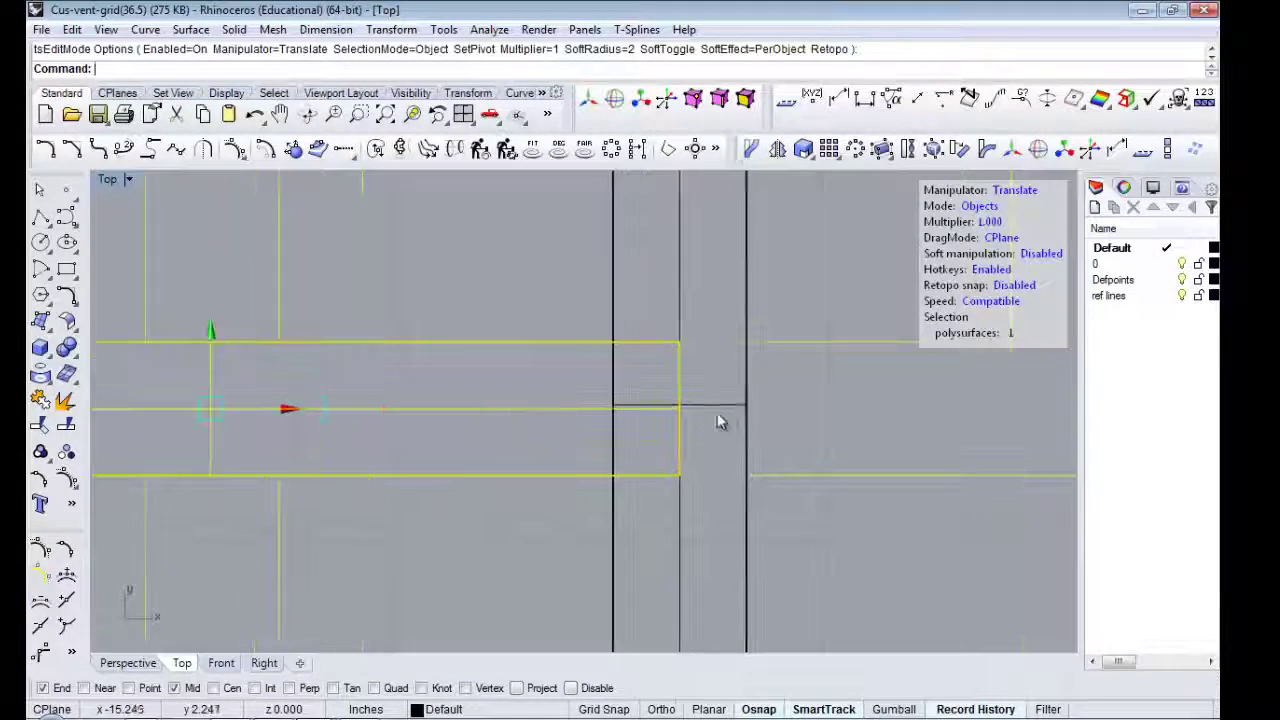
left_click(718, 421)
scroll(695, 365, "up", 2)
scroll(663, 368, "down", 3)
scroll(600, 480, "up", 2)
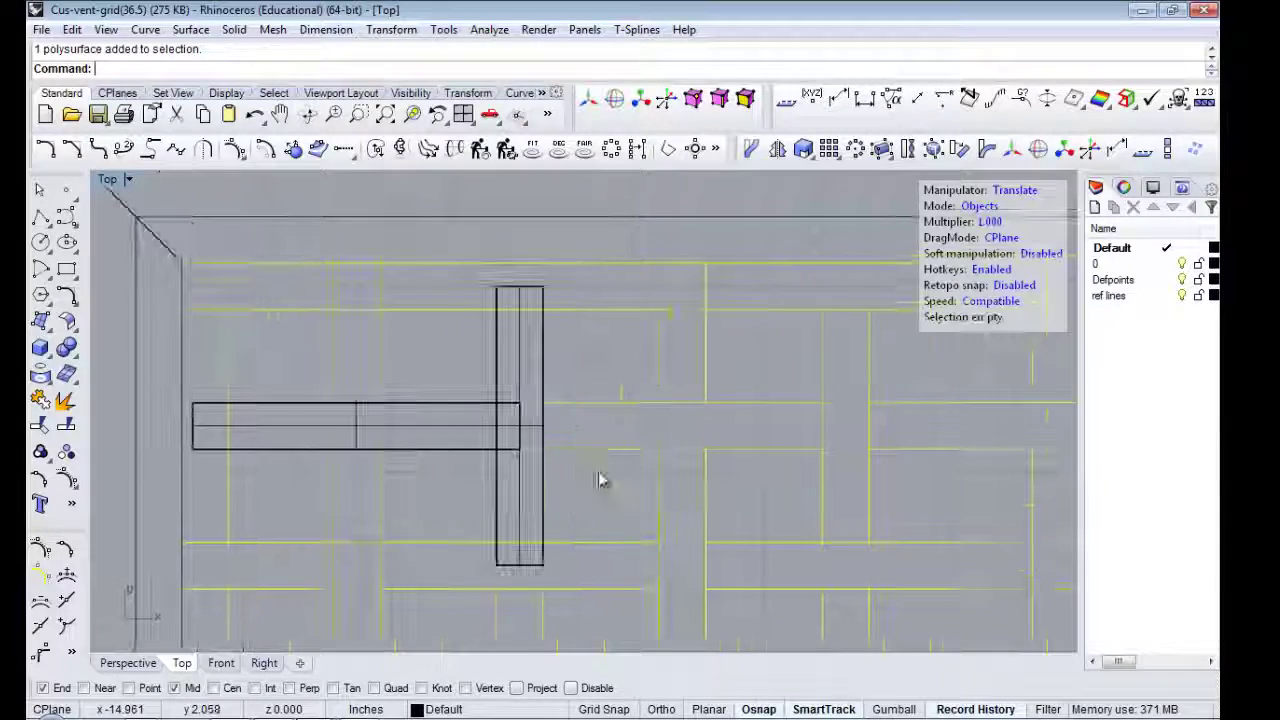
right_click_drag(330, 437, 412, 450)
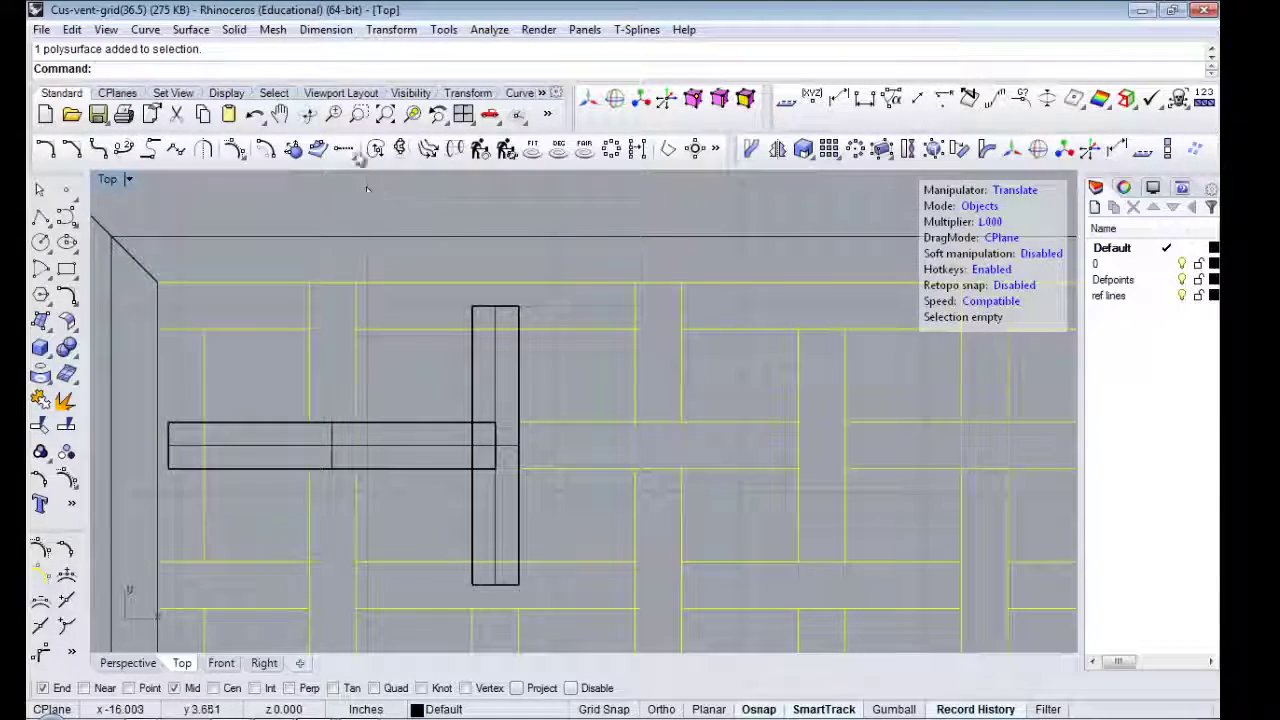
- Measure the distance across the copied strips
left_click(65, 425)
left_click(168, 423)
left_click(500, 423)
scroll(503, 423, "down", 2)
key("Escape")
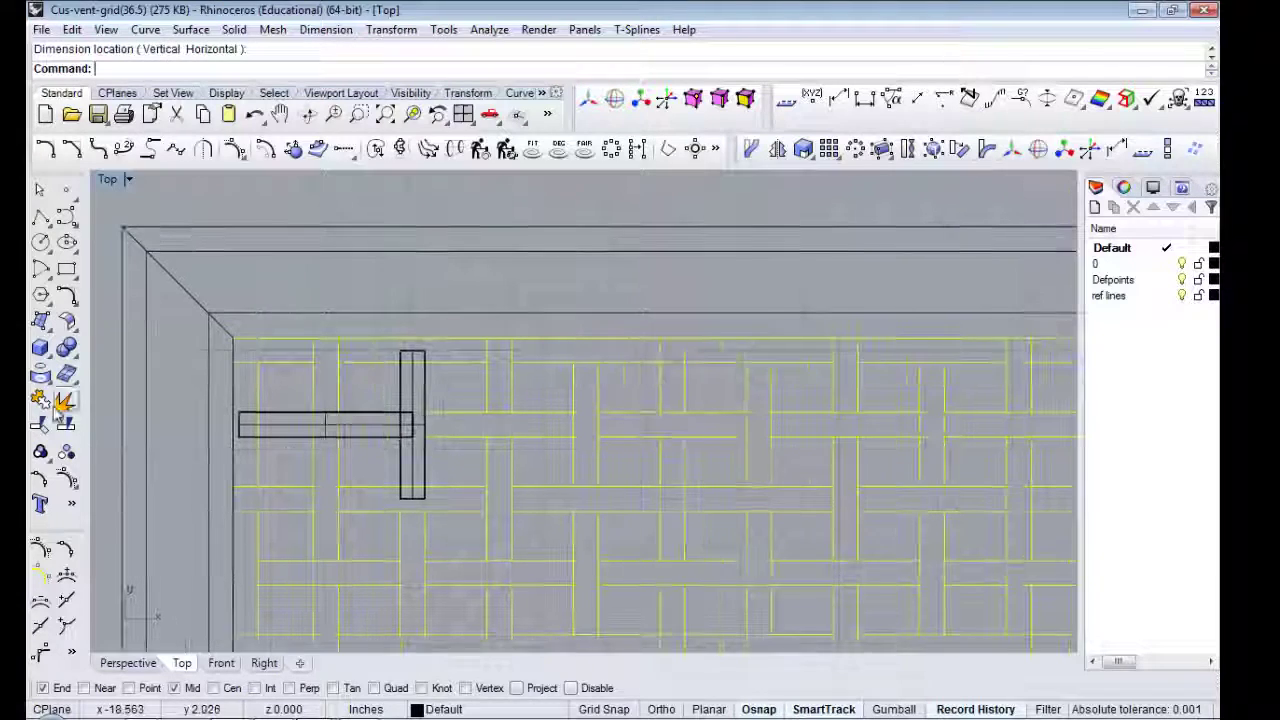
left_click(829, 149)
- Pick the horizontal strip and set its array counts to 20 in X and 1 in Y and Z
left_click(329, 428)
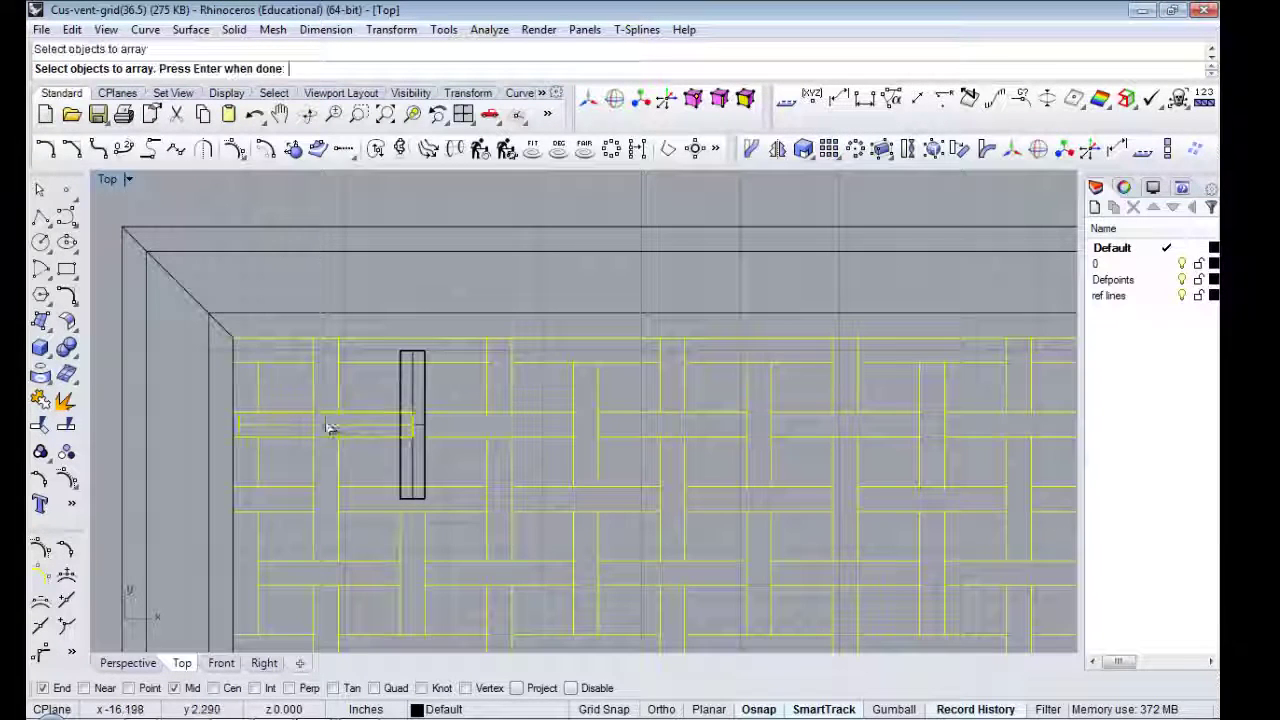
key("Return")
type("1")
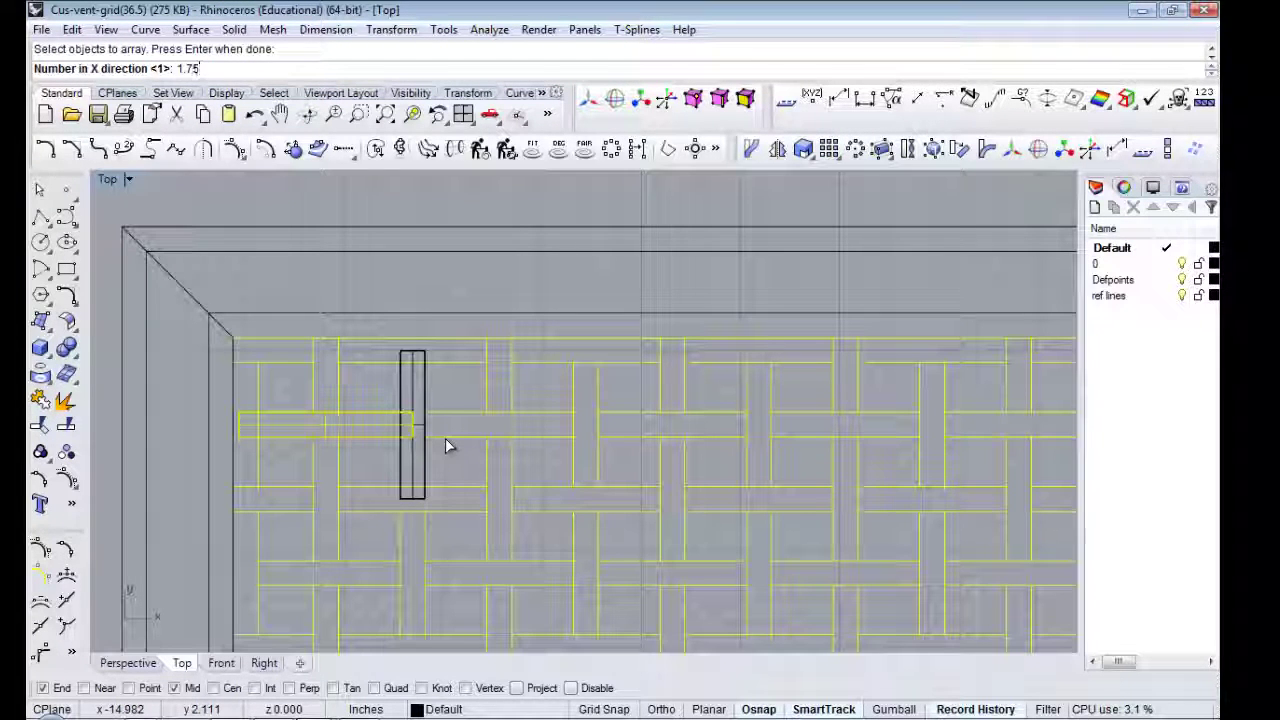
key("Return")
scroll(445, 445, "down", 3)
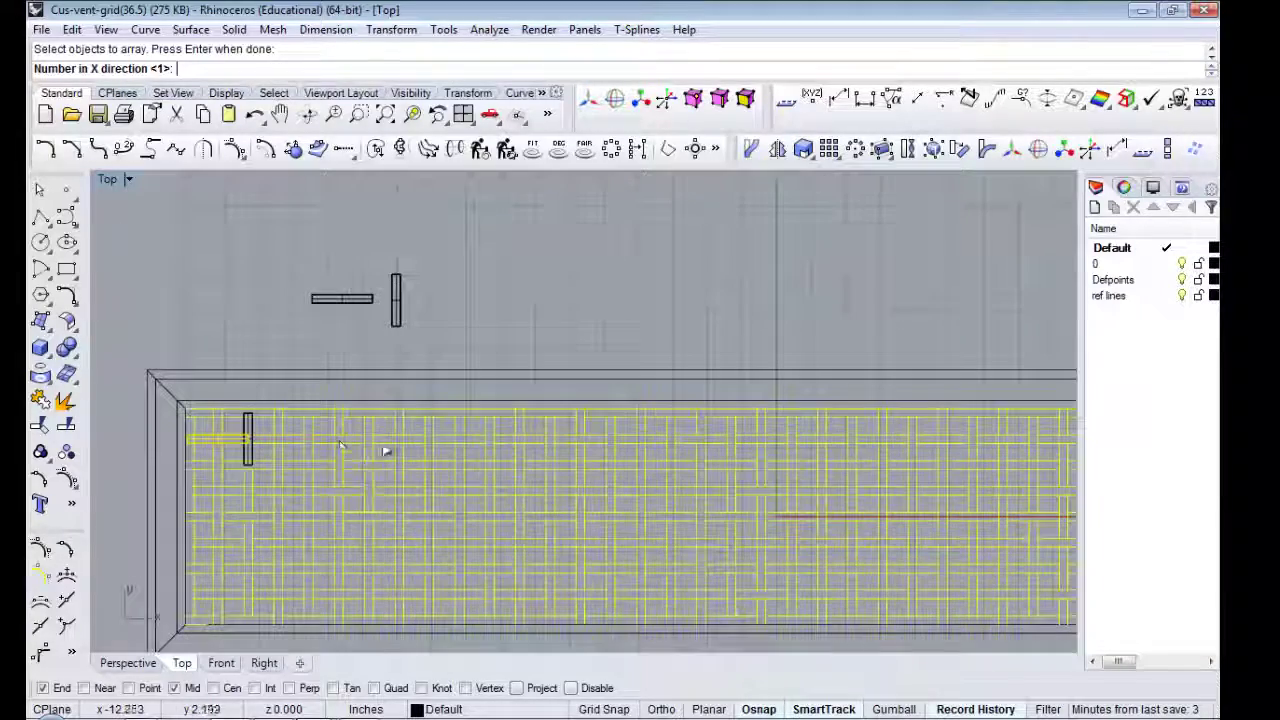
mouse_move(589, 443)
right_mouse_down()
mouse_move(508, 451)
mouse_move(497, 423)
right_mouse_up()
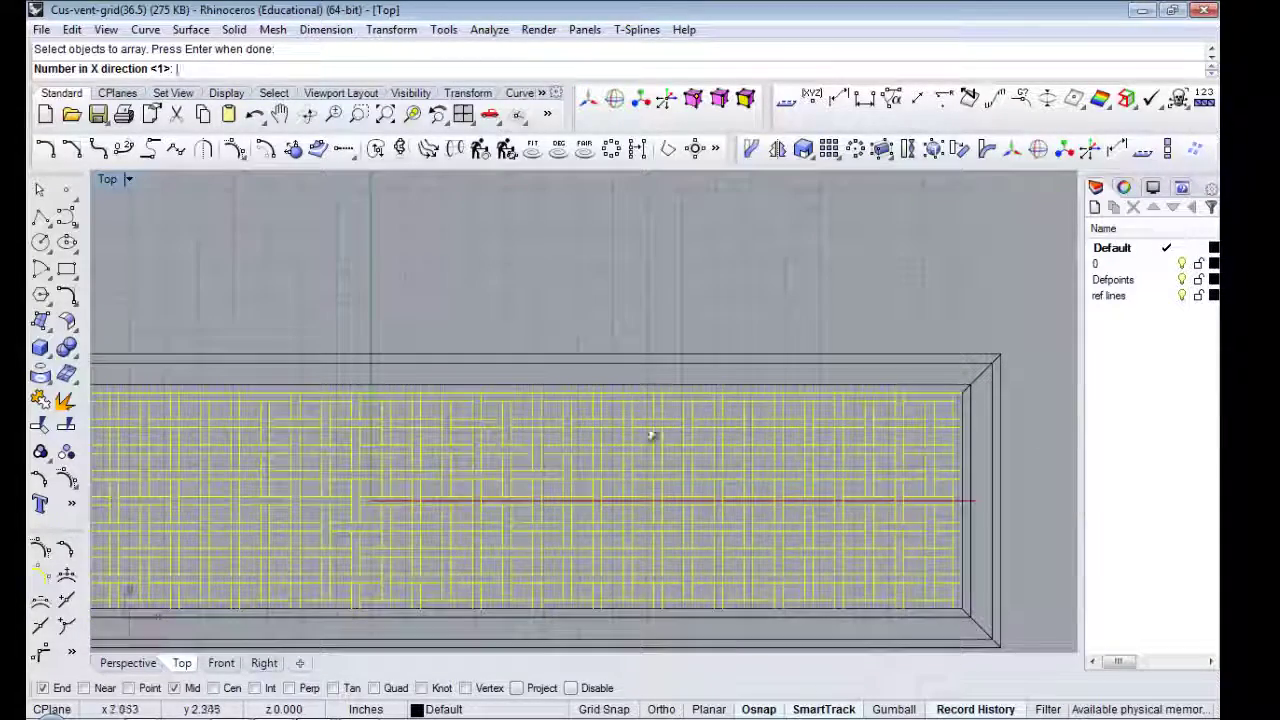
scroll(892, 432, "down", 3)
scroll(304, 187, "up", 4)
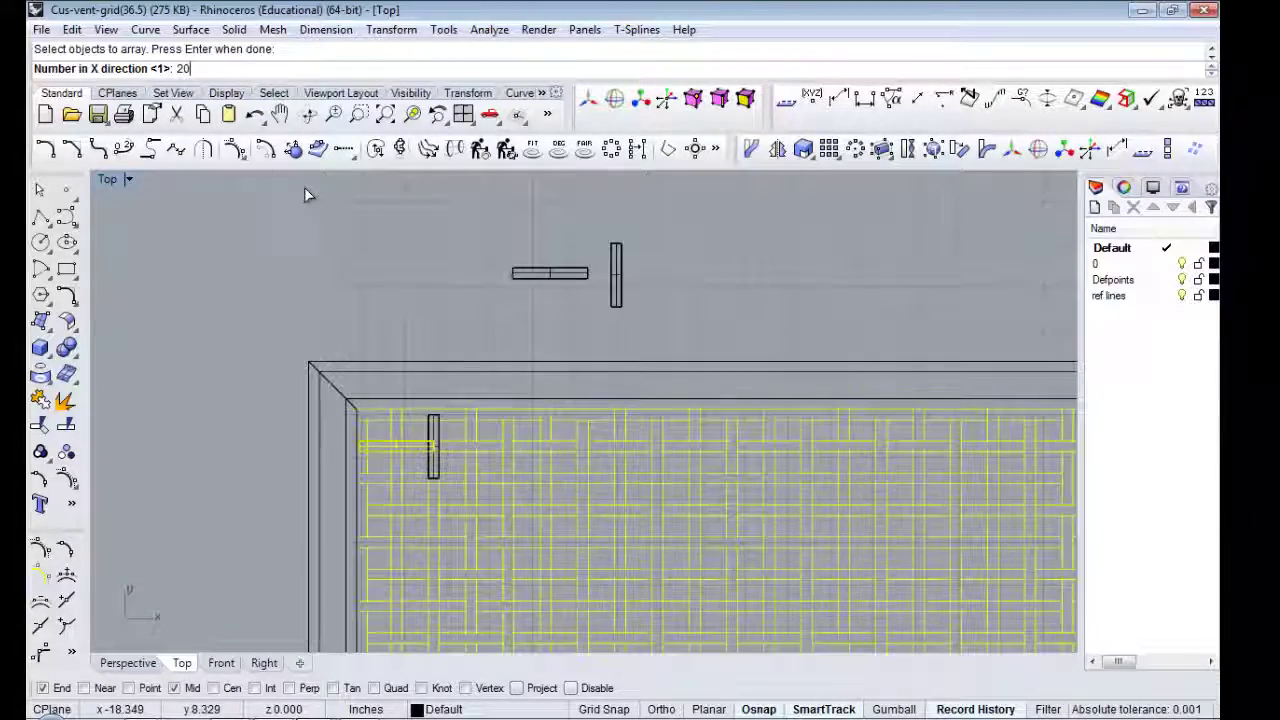
type("1")
key("Return")
type("1")
key("Return")
type("1.5")
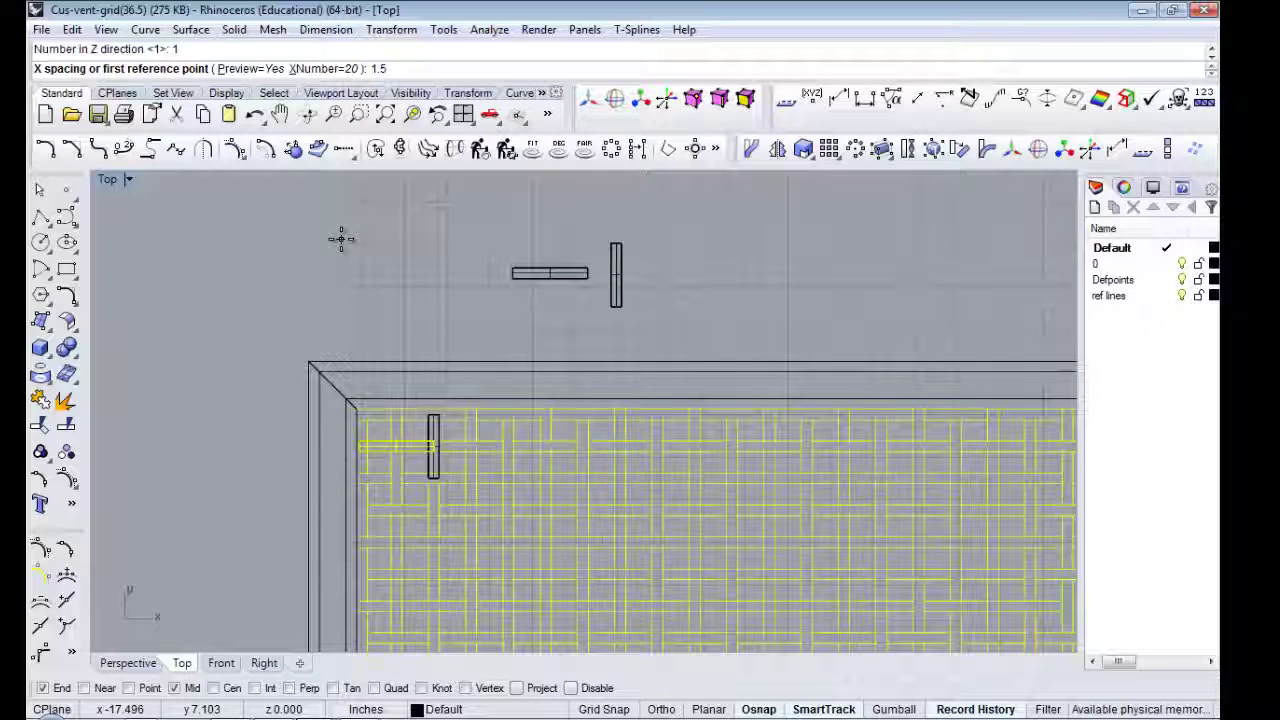
- Correct the X spacing to 1.75 and accept the 20-strip array
key("Return")
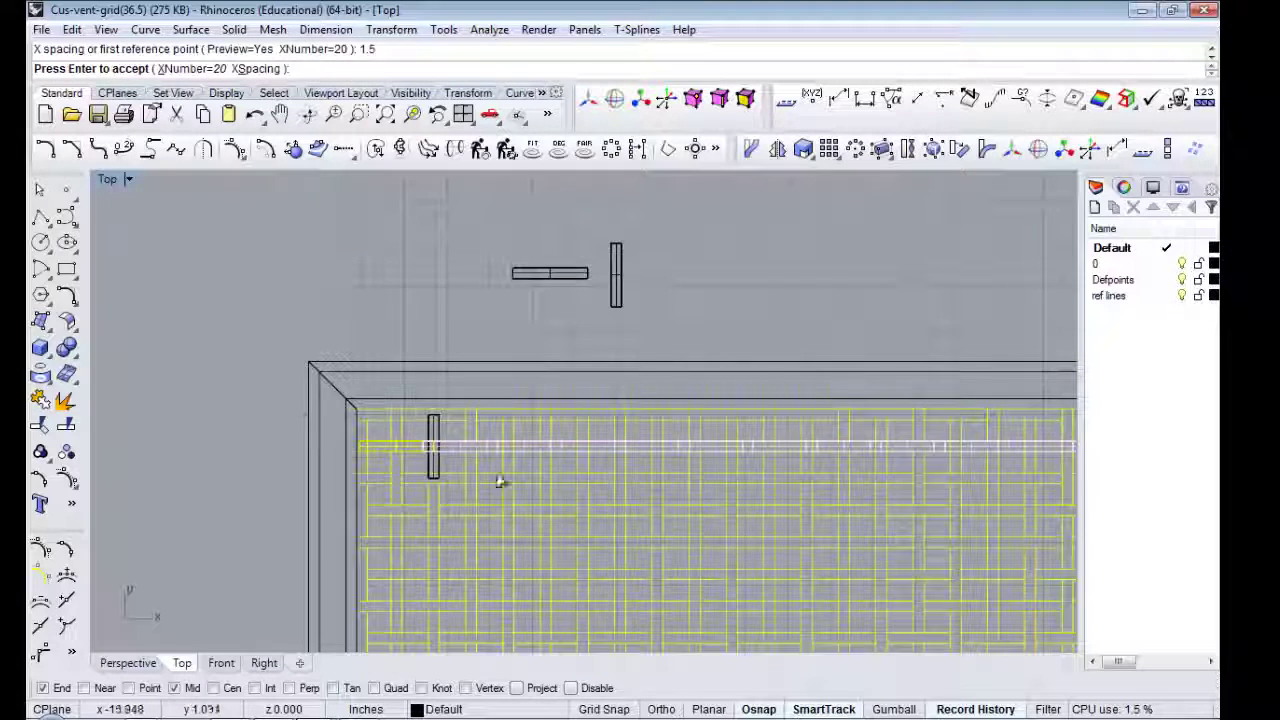
scroll(480, 470, "up", 4)
left_click(257, 69)
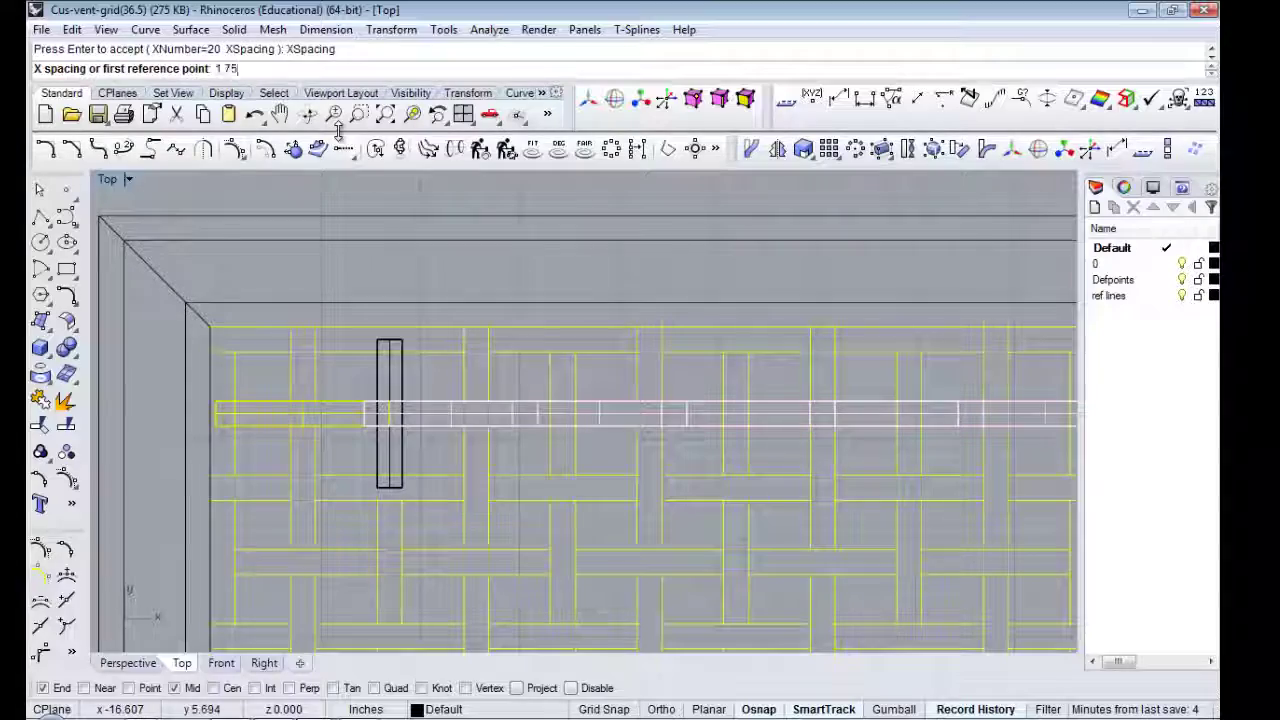
scroll(340, 426, "up", 3)
scroll(543, 437, "down", 2)
scroll(629, 480, "down", 3)
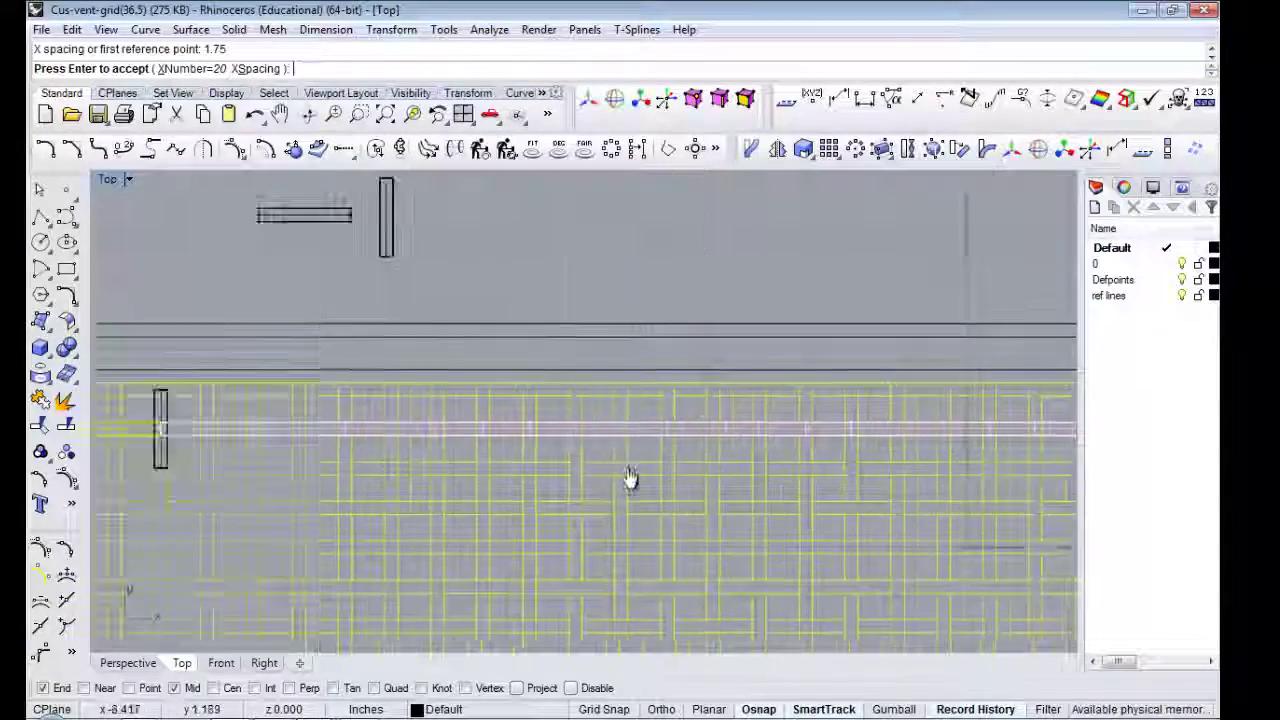
right_click_drag(629, 480, 485, 537)
scroll(771, 477, "down", 2)
scroll(543, 491, "down", 2)
scroll(529, 429, "up", 3)
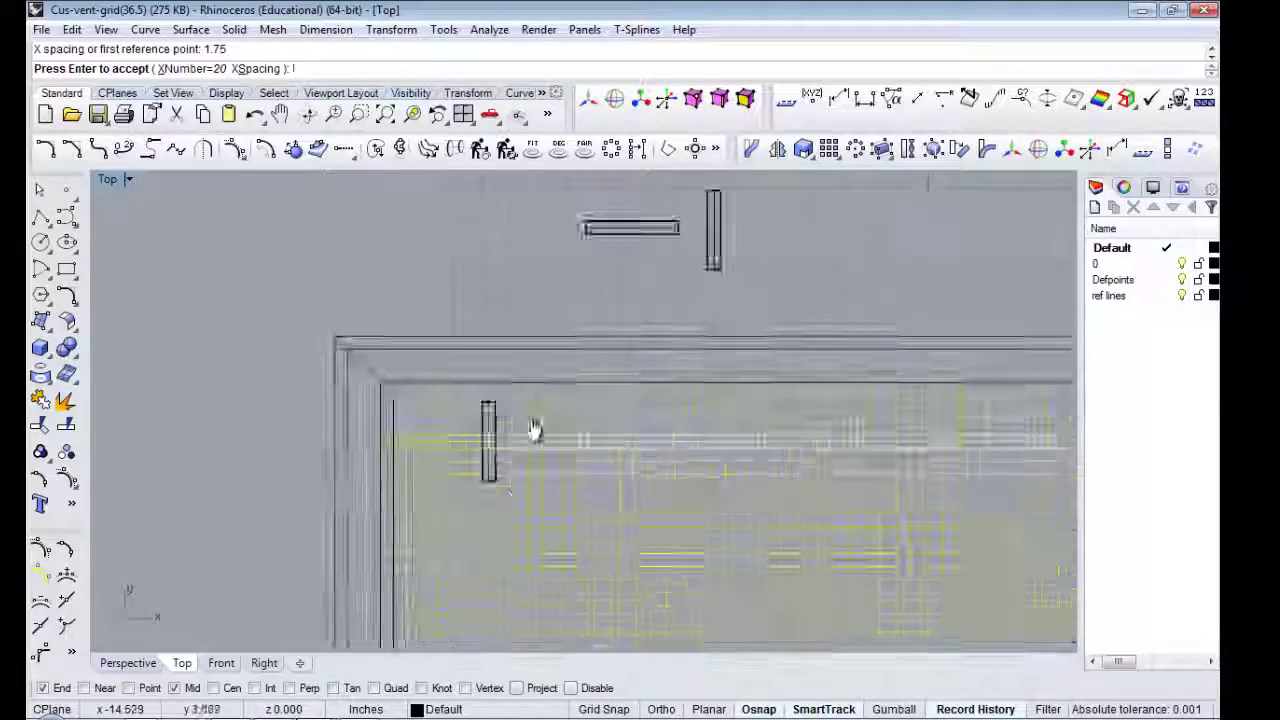
scroll(522, 327, "up", 2)
key("Return")
scroll(500, 350, "up", 2)
- Start a linear dimension on one of the arrayed strips
left_click(477, 366)
scroll(477, 366, "down", 2)
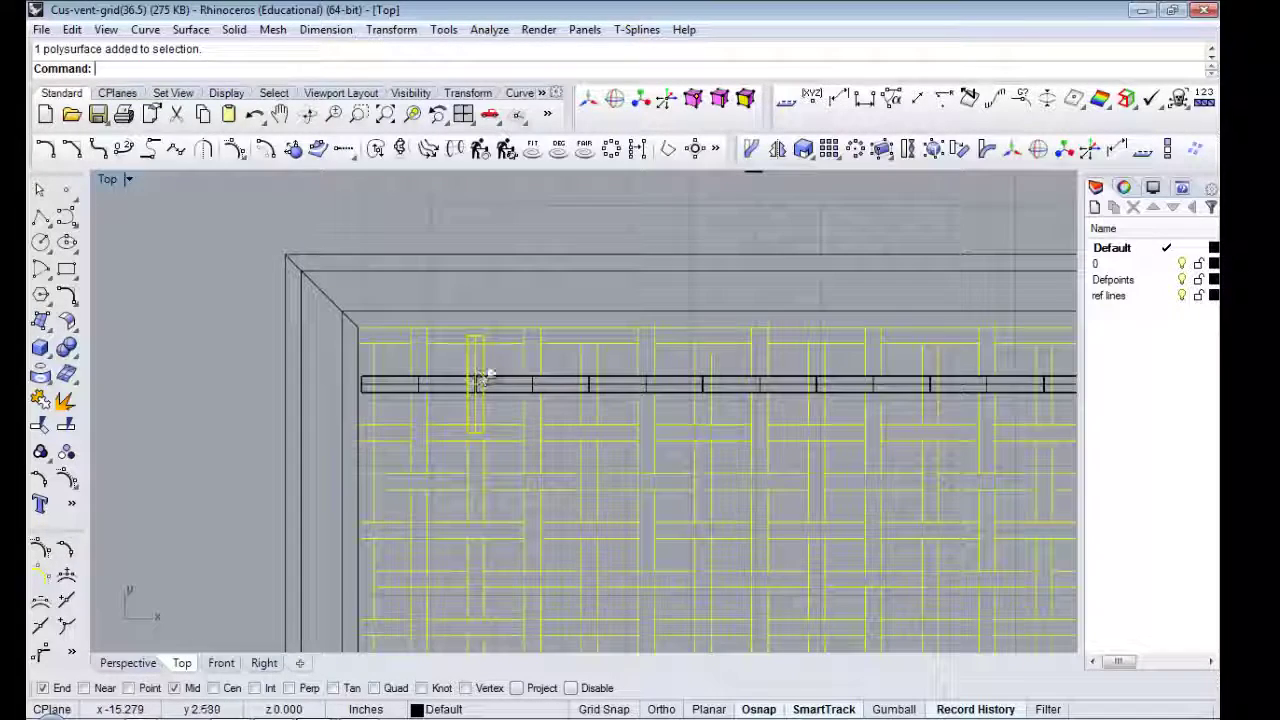
left_click(326, 30)
left_click(210, 183)
left_click(486, 350)
- Finish the strip dimension and repeat the vertical piece down the grid's left end
left_click(485, 494)
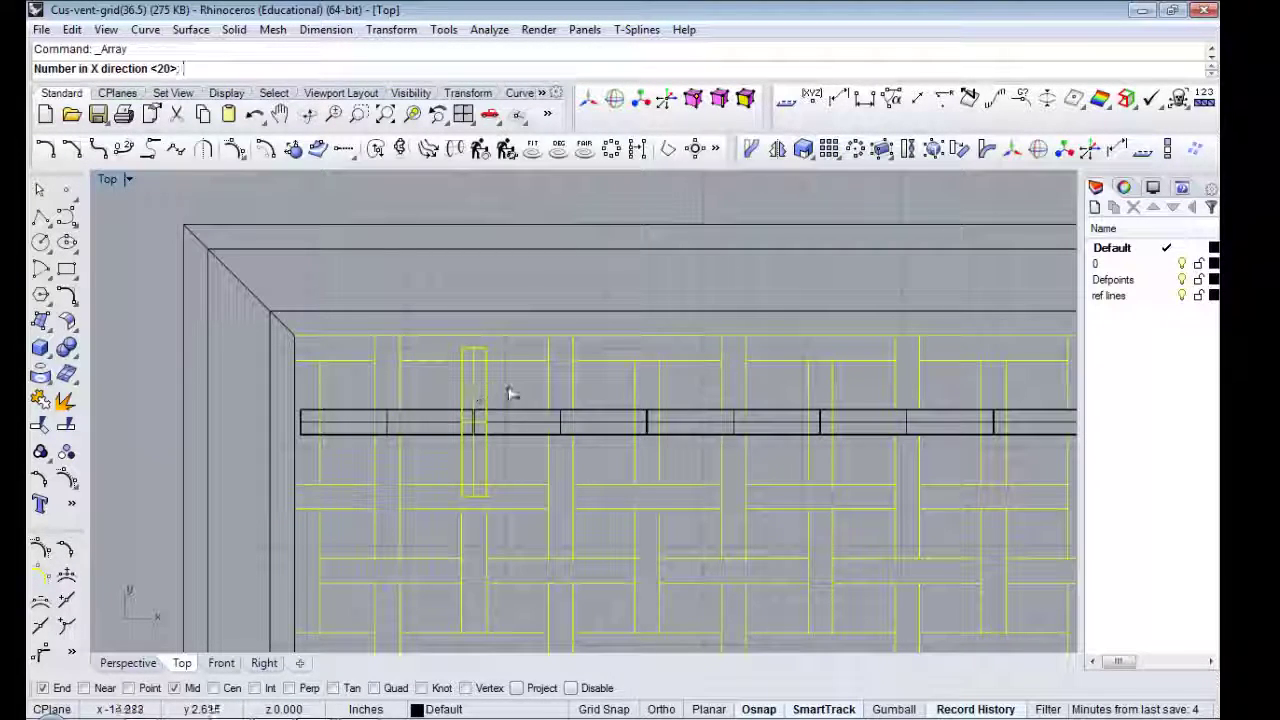
left_click(829, 150)
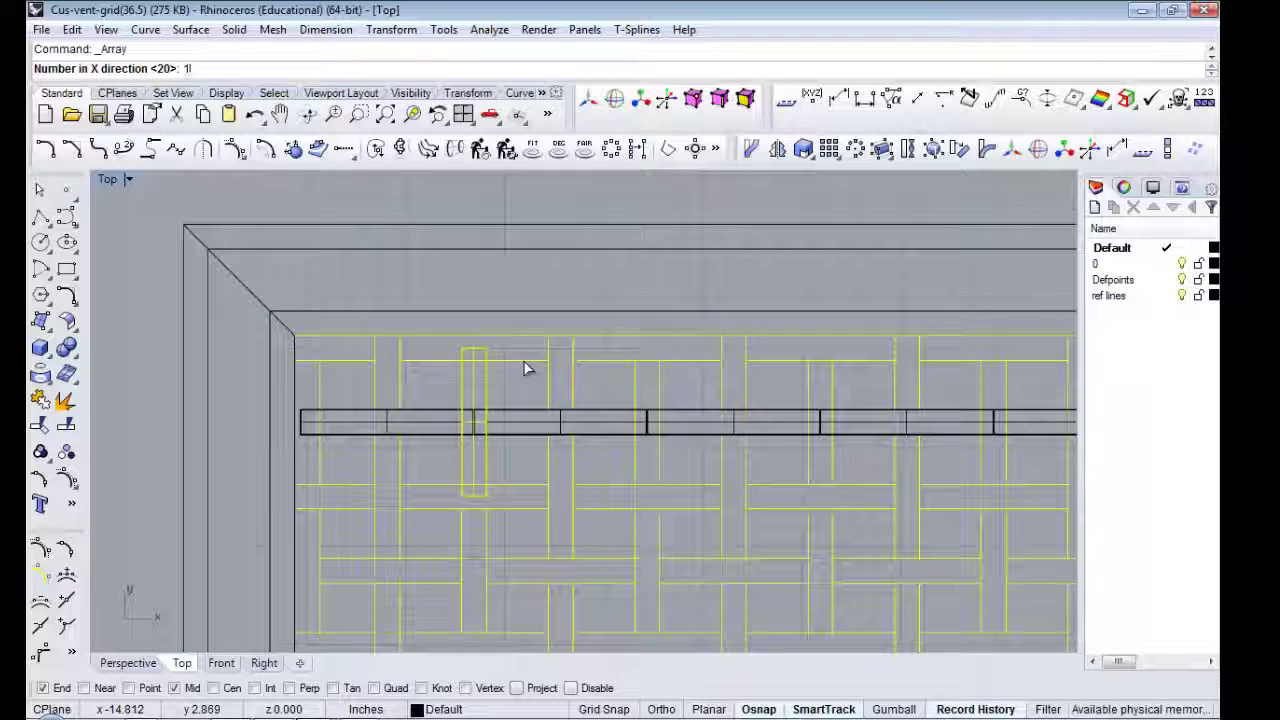
scroll(527, 369, "down", 2)
scroll(517, 437, "down", 1)
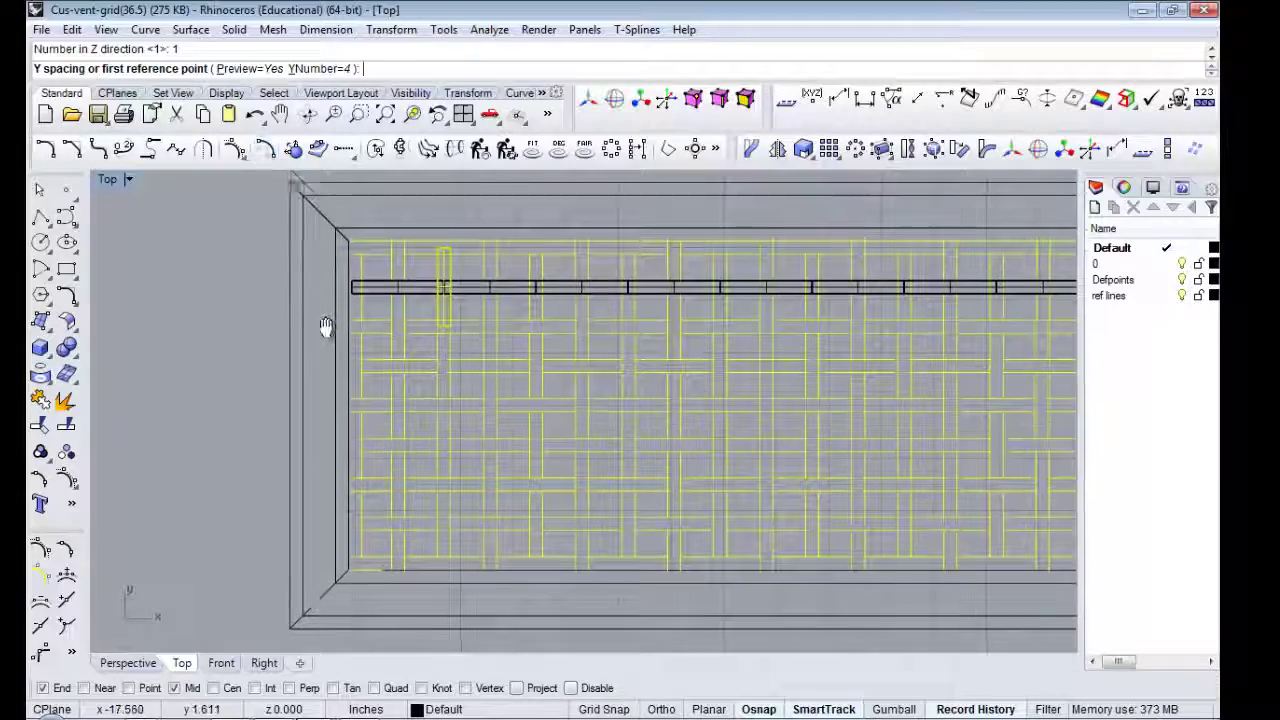
type("15")
key("Return")
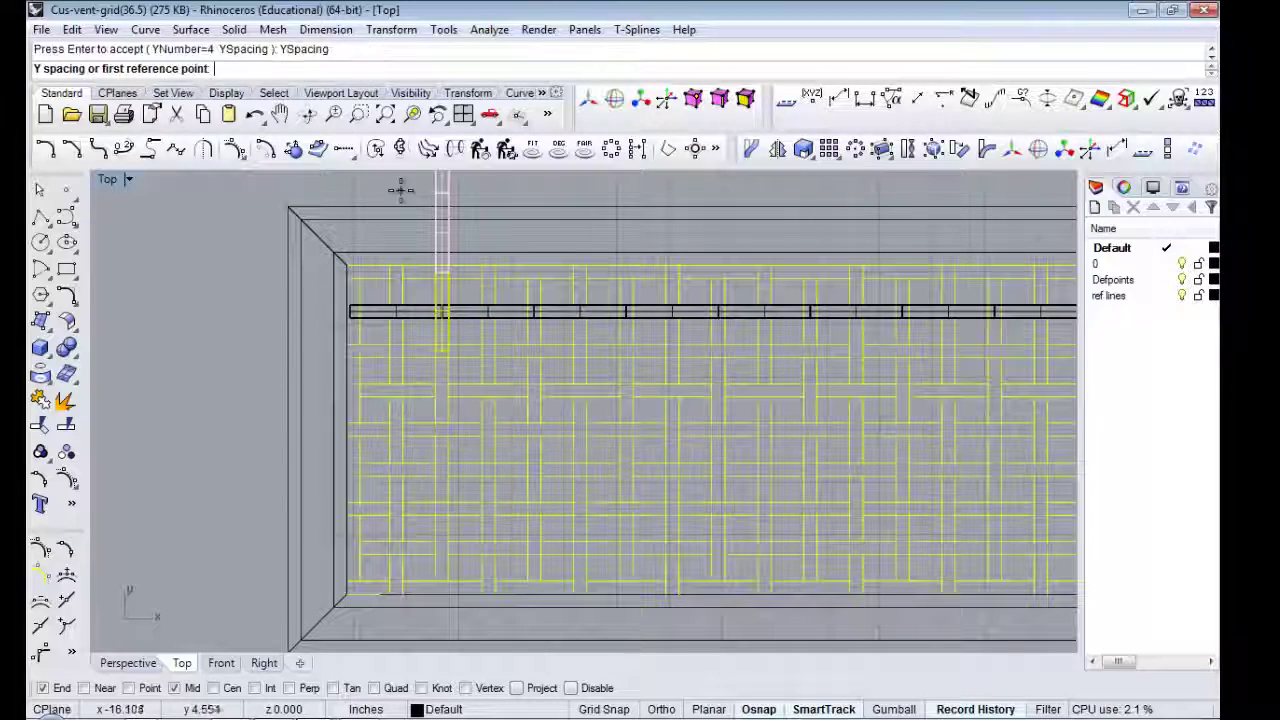
type("-1.5")
key("Return")
scroll(434, 449, "up", 3)
scroll(431, 349, "down", 3)
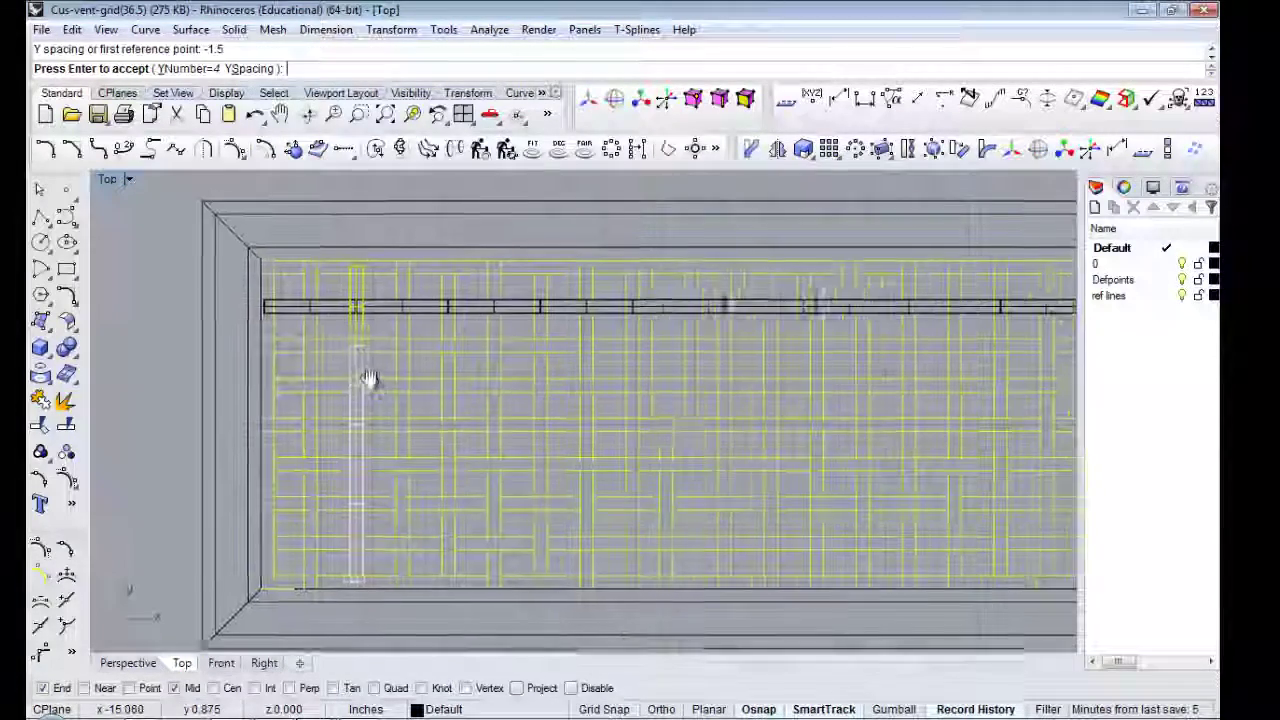
key("Return")
- Group the four rib pieces into one rib and group the horizontal bar's pieces
left_click_drag(322, 236, 352, 598)
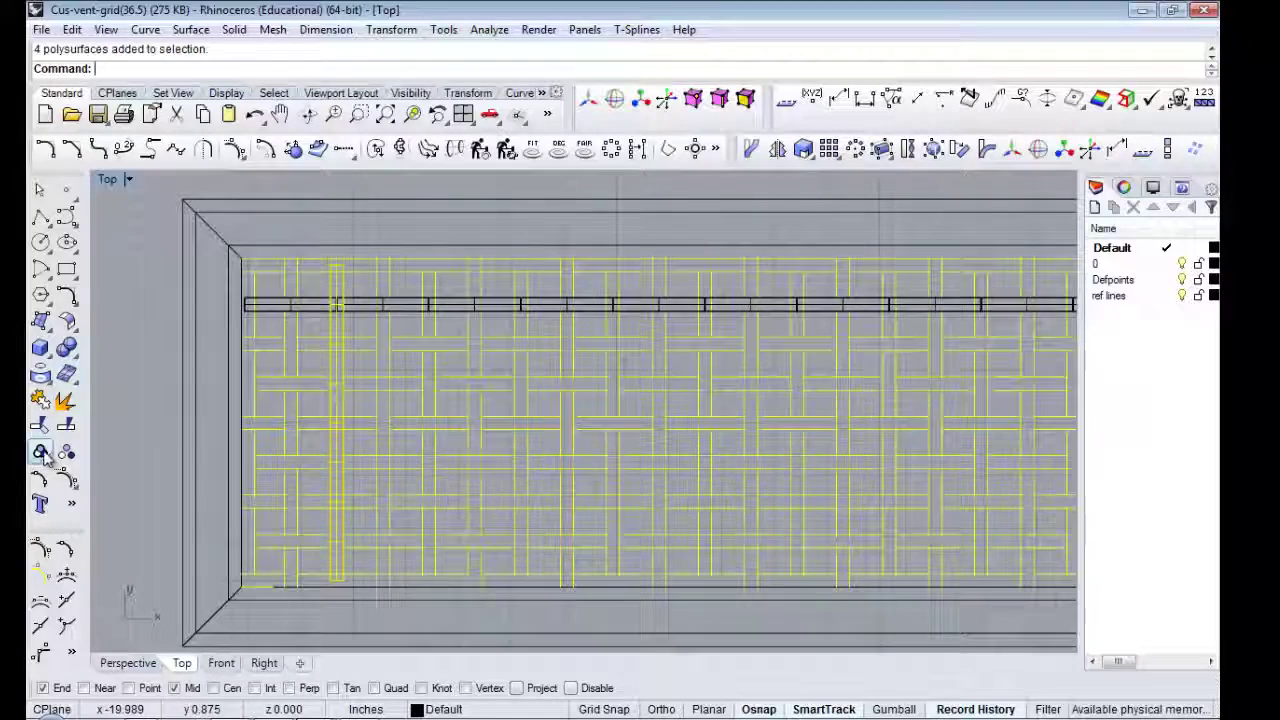
left_click(40, 451)
scroll(391, 398, "down", 3)
right_click_drag(391, 398, 321, 412)
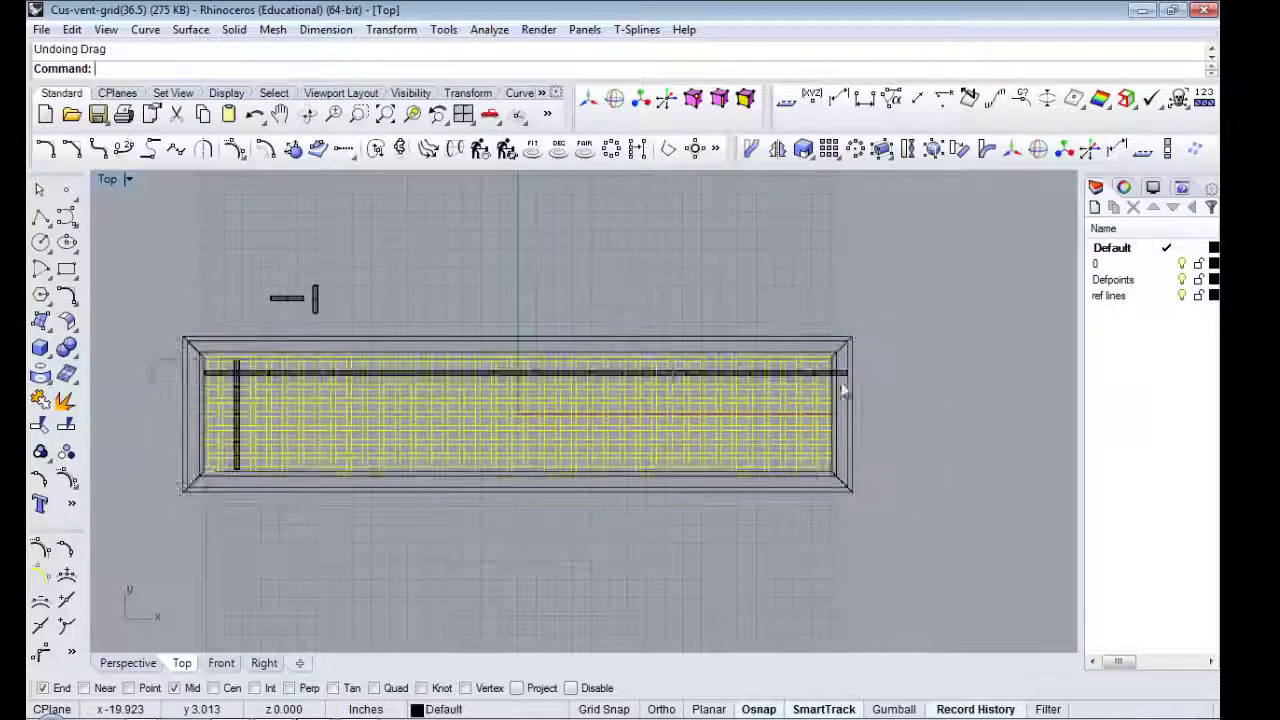
left_click_drag(152, 359, 410, 294)
key("ctrl+g")
left_click(548, 392)
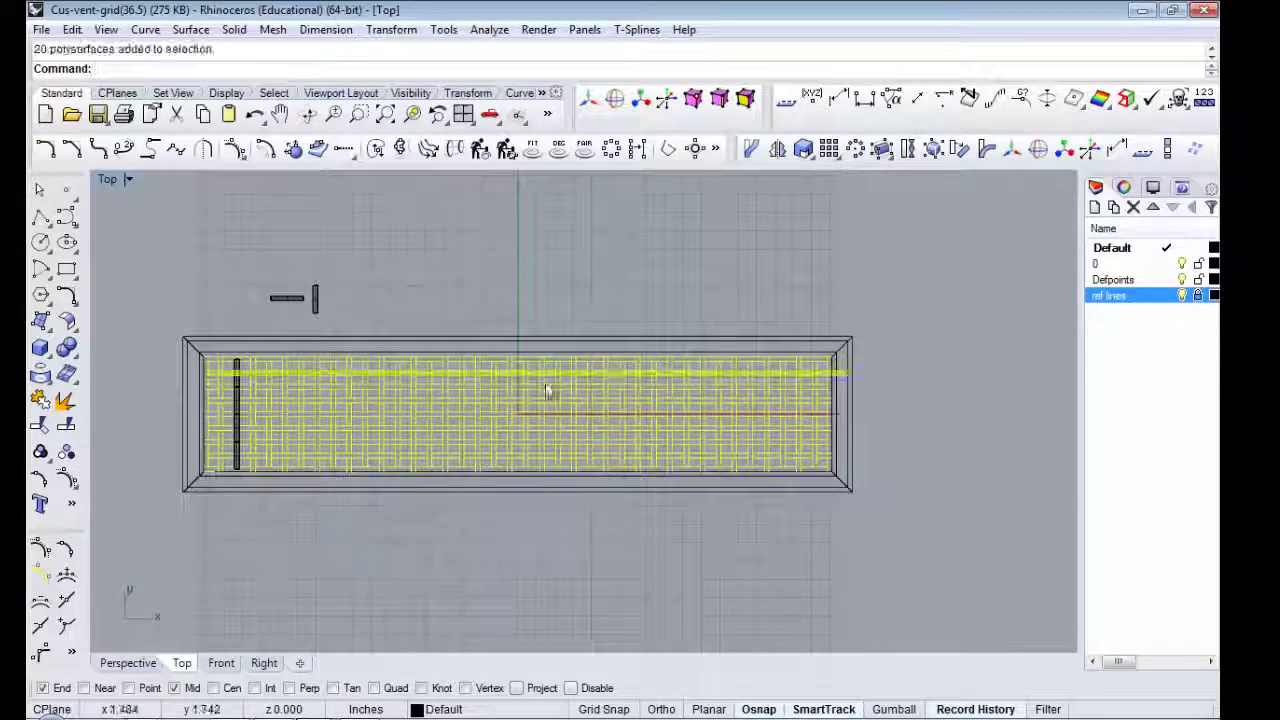
left_click(246, 468)
scroll(286, 357, "up", 2)
scroll(223, 406, "up", 2)
scroll(434, 380, "up", 2)
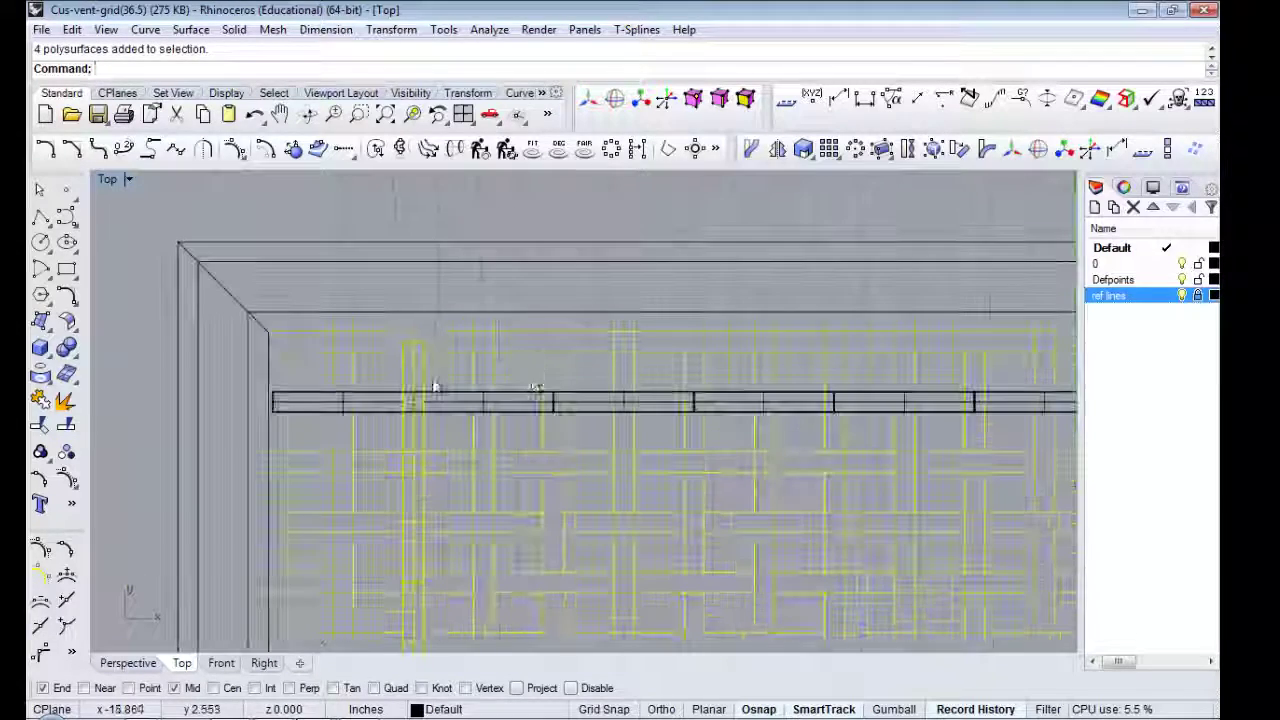
scroll(543, 375, "up", 1)
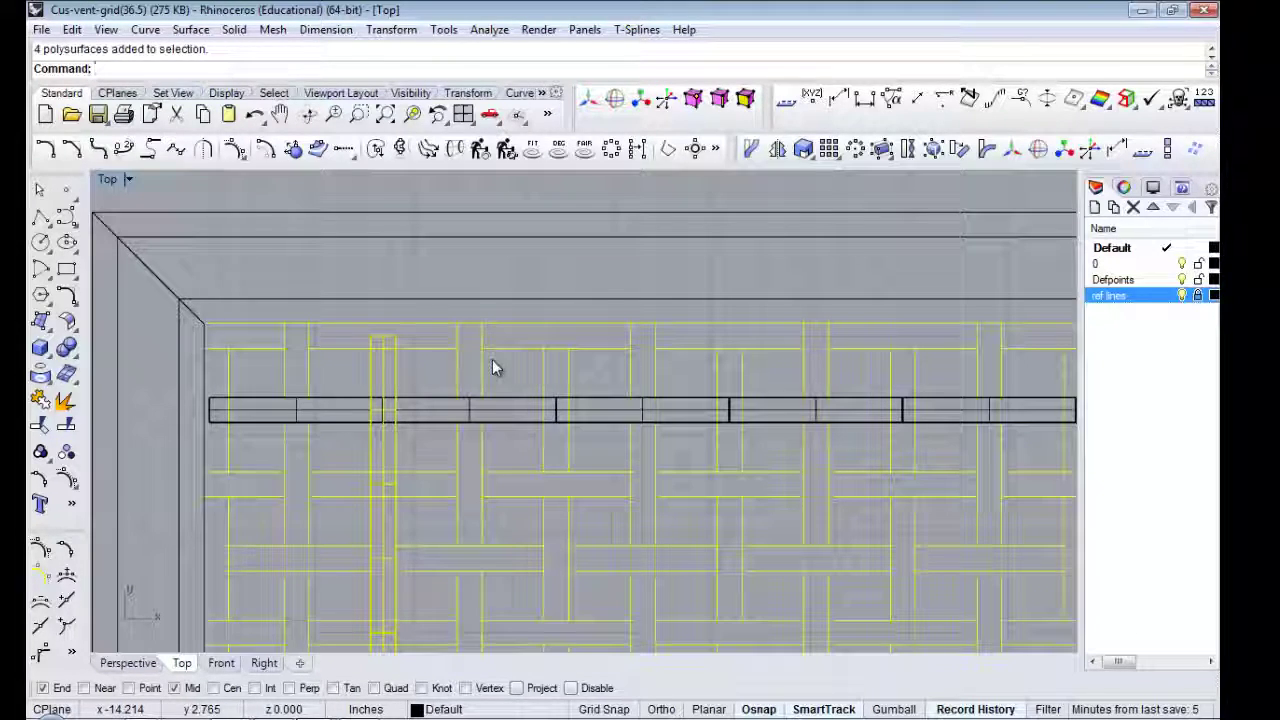
- Dimension the 1.75 cell spacing from the rib to the next cell
left_click(326, 29)
left_click(360, 50)
left_click(382, 325)
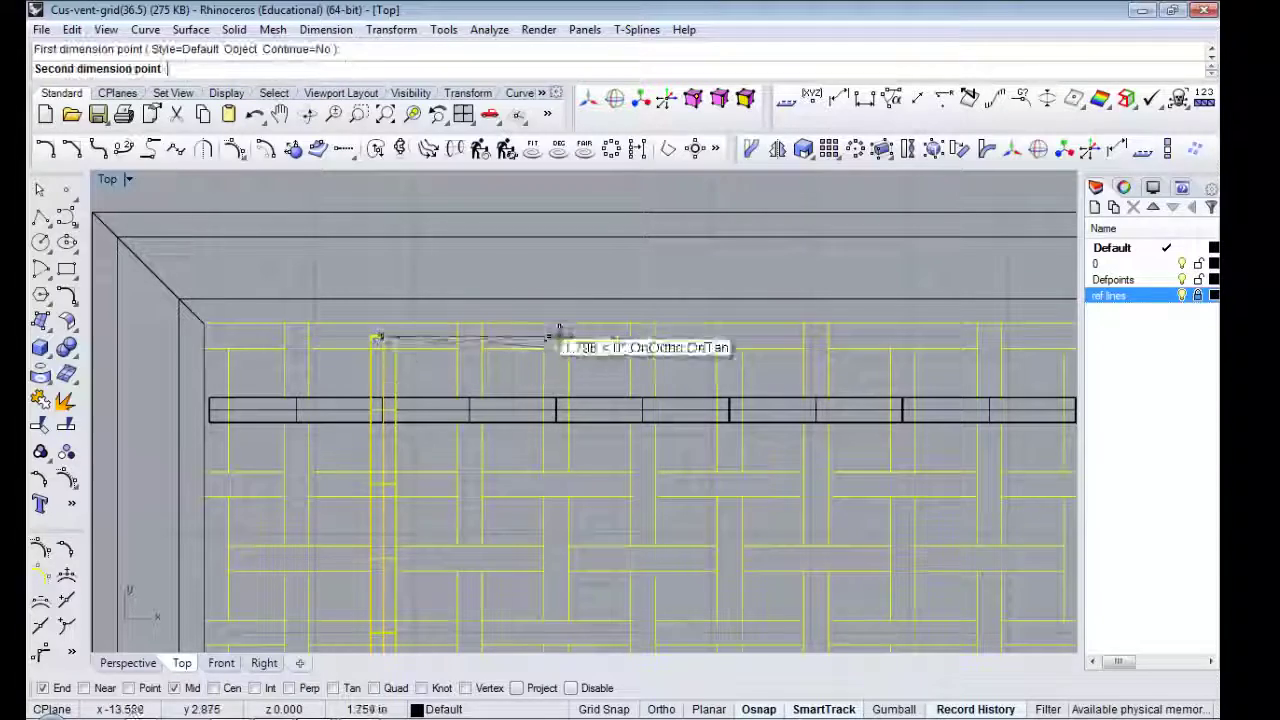
left_click(556, 325)
left_click(556, 328)
scroll(551, 323, "down", 2)
scroll(400, 423, "down", 2)
scroll(338, 436, "down", 1)
type("34")
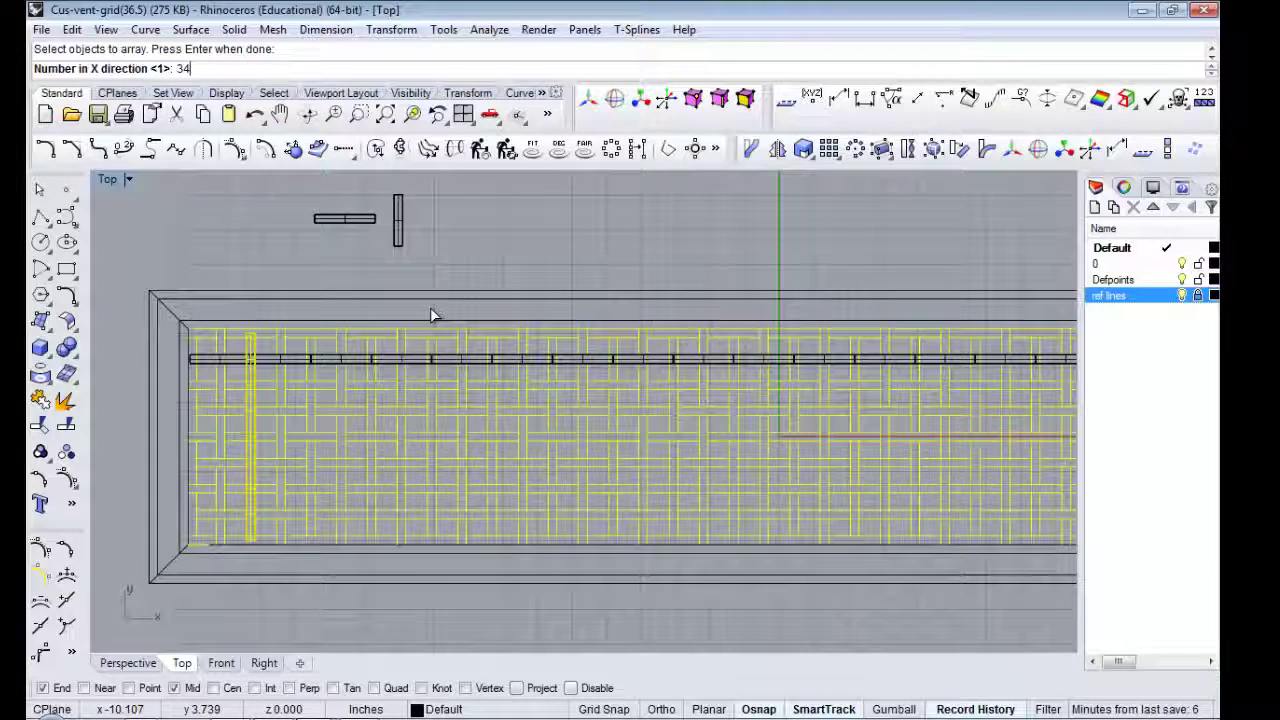
- Array the vertical rib 34 times across the frame at 1.75 spacing
key("Return")
type("1 7/8")
key("Return")
type("1")
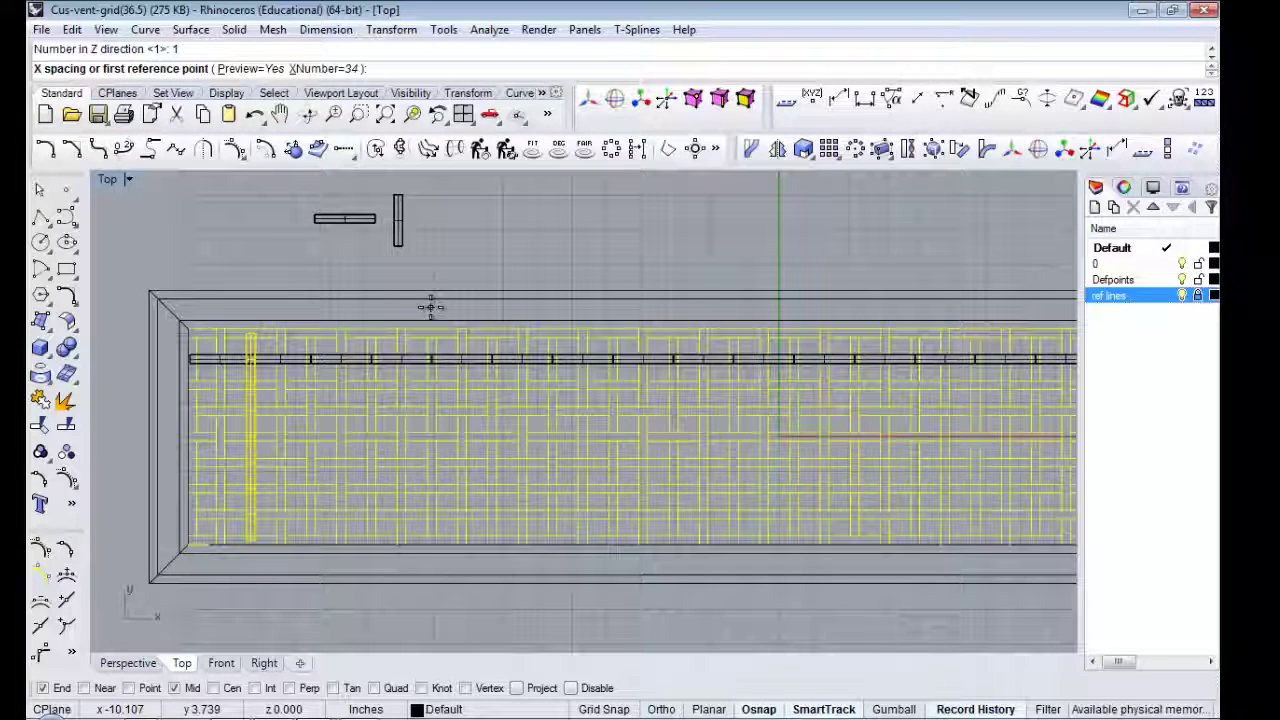
key("Return")
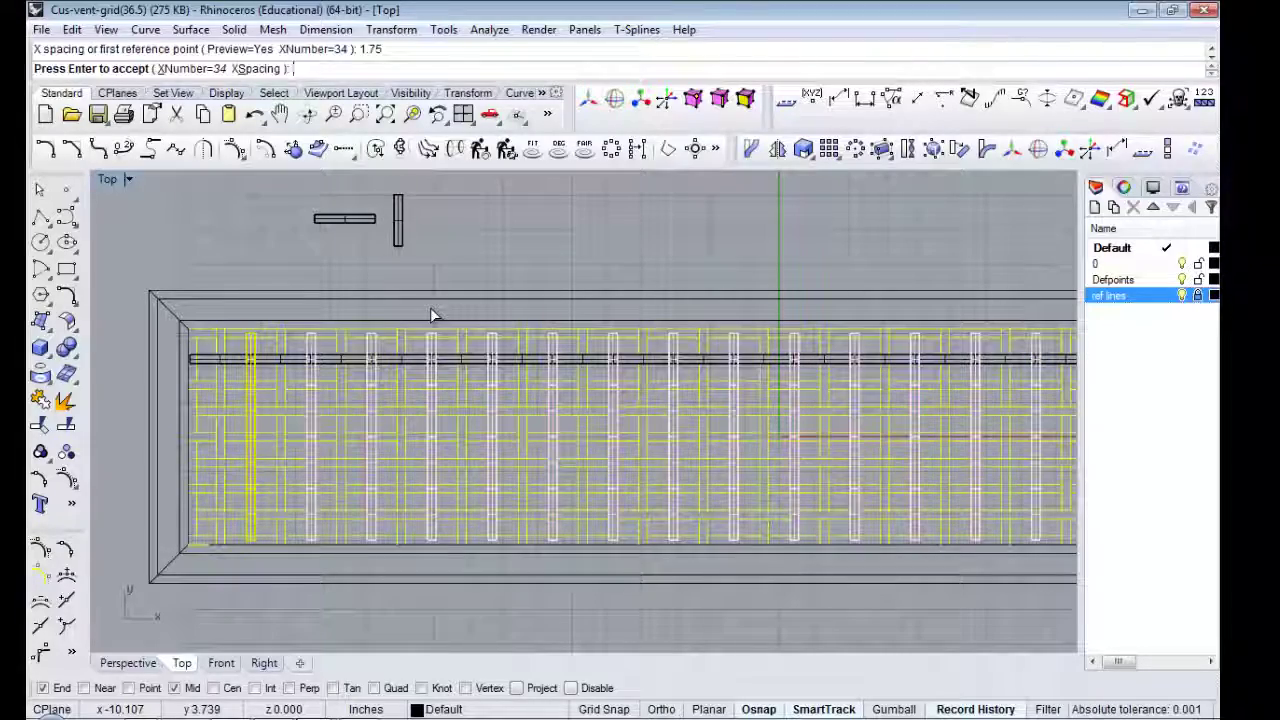
key("Return")
scroll(470, 310, "up", 8)
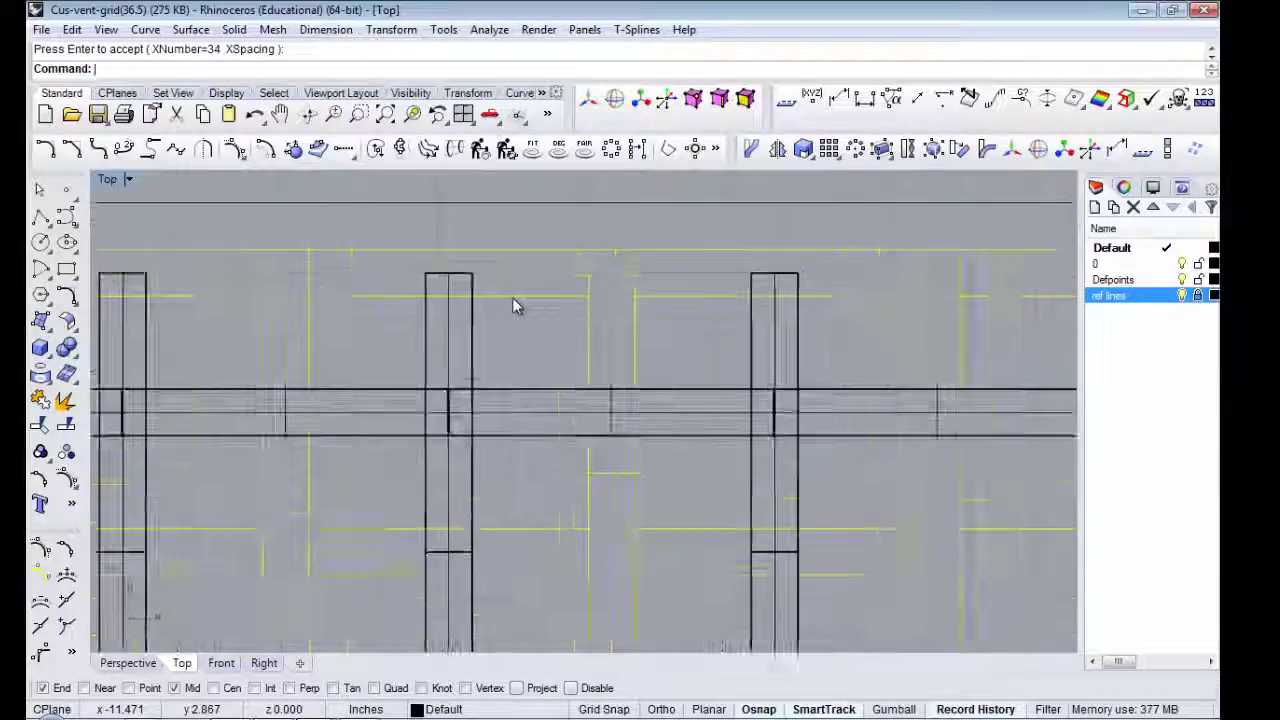
scroll(513, 305, "down", 5)
scroll(608, 371, "down", 2)
scroll(234, 397, "down", 2)
scroll(1051, 360, "down", 3)
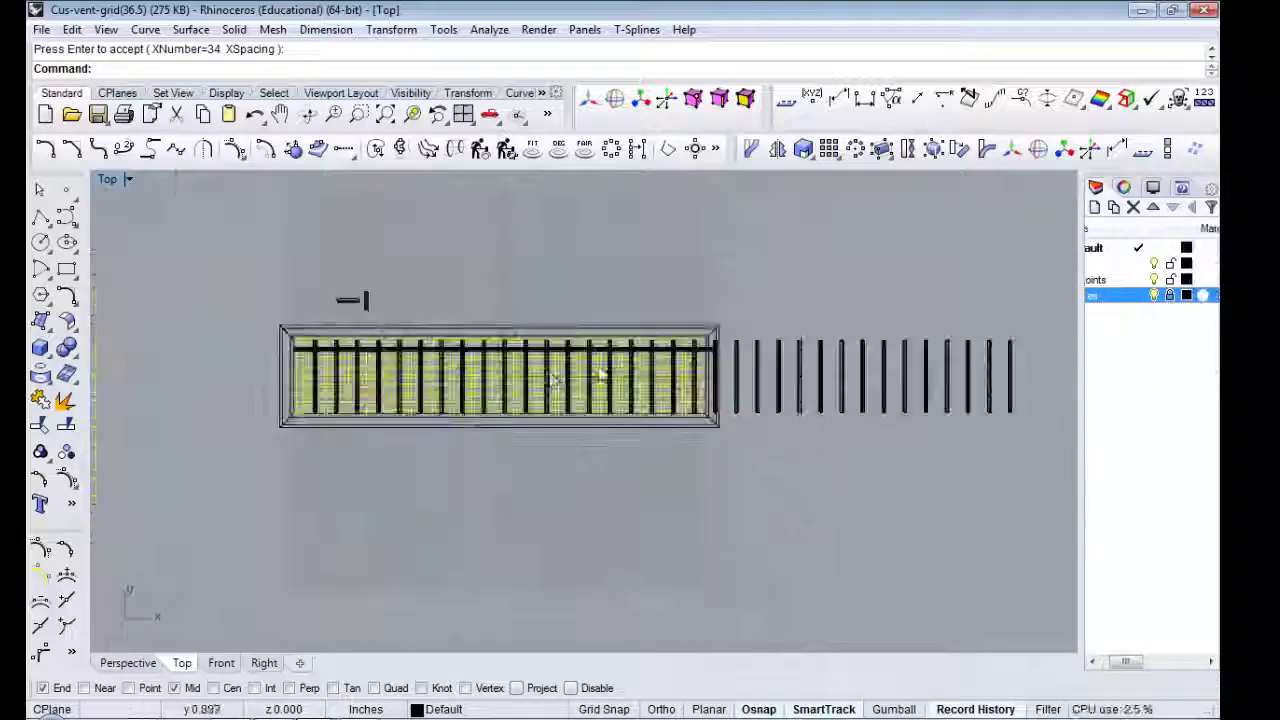
scroll(554, 378, "up", 3)
scroll(654, 406, "up", 2)
- Measure the 0.75 row spacing near the frame corner, then cancel the dimension
left_click(490, 340)
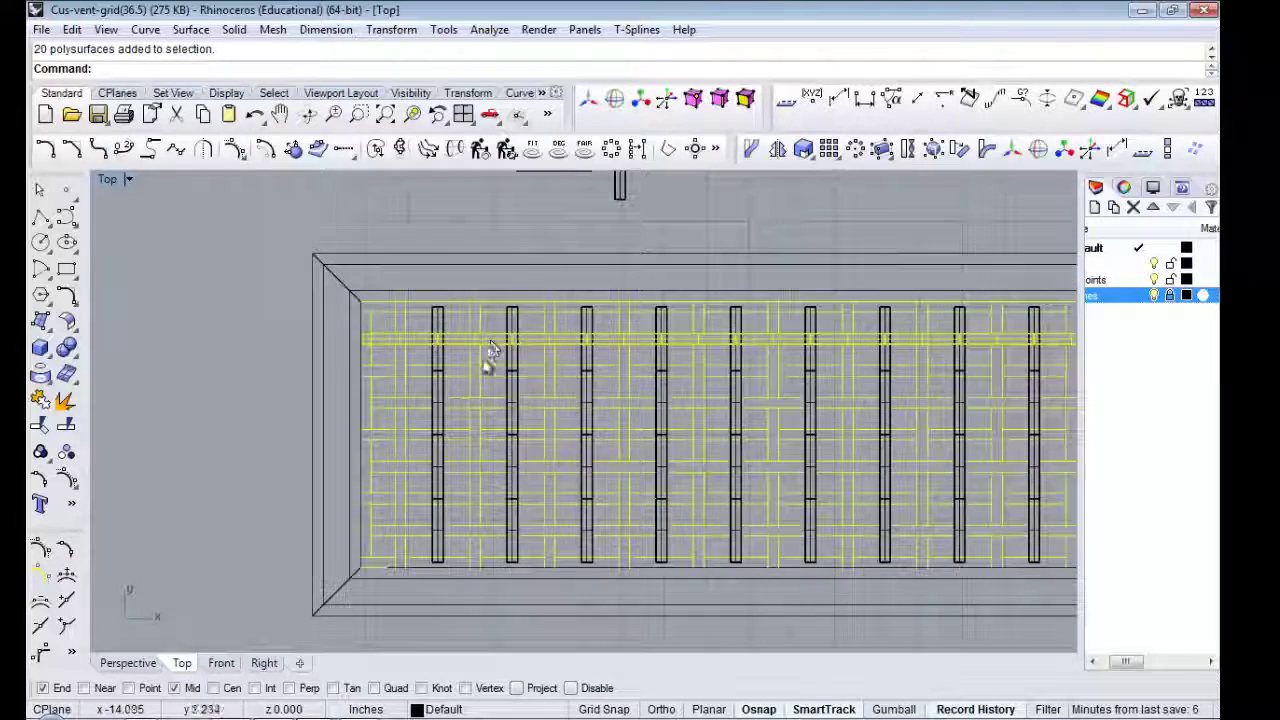
scroll(490, 345, "up", 3)
left_click(391, 29)
left_click(326, 29)
left_click(350, 48)
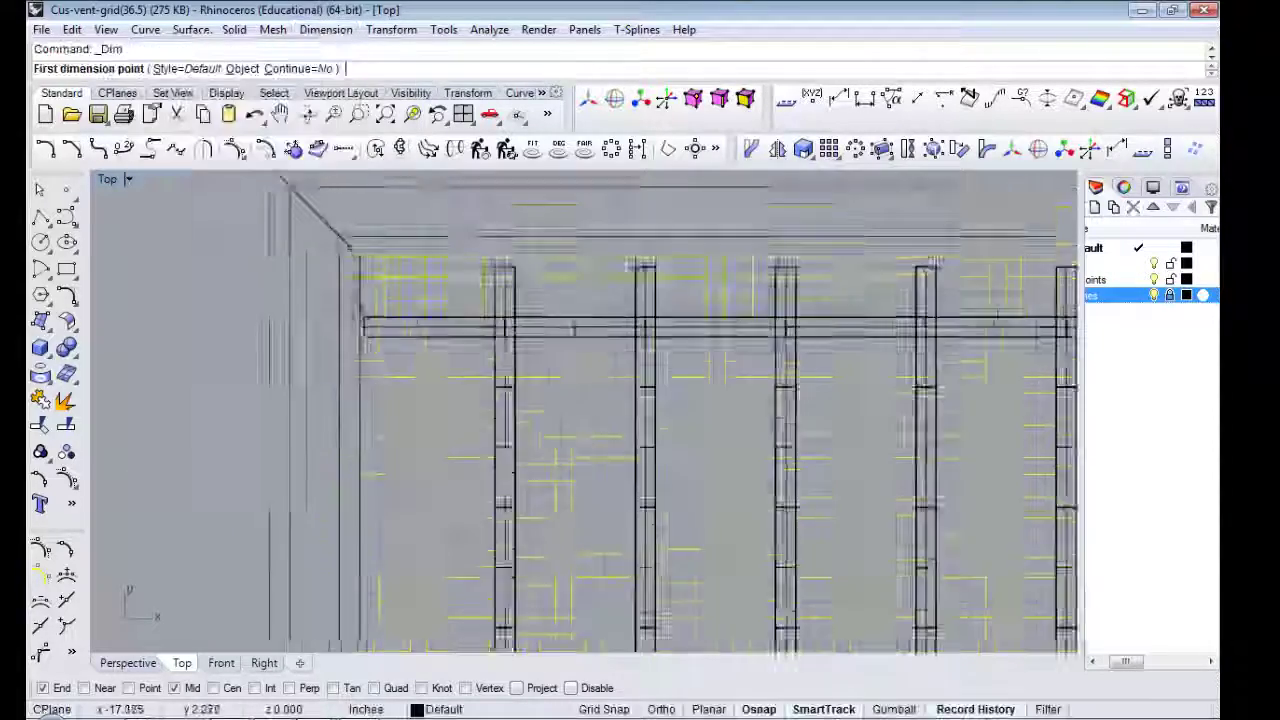
scroll(355, 315, "up", 2)
left_click(378, 338)
left_click(487, 446)
scroll(400, 430, "down", 2)
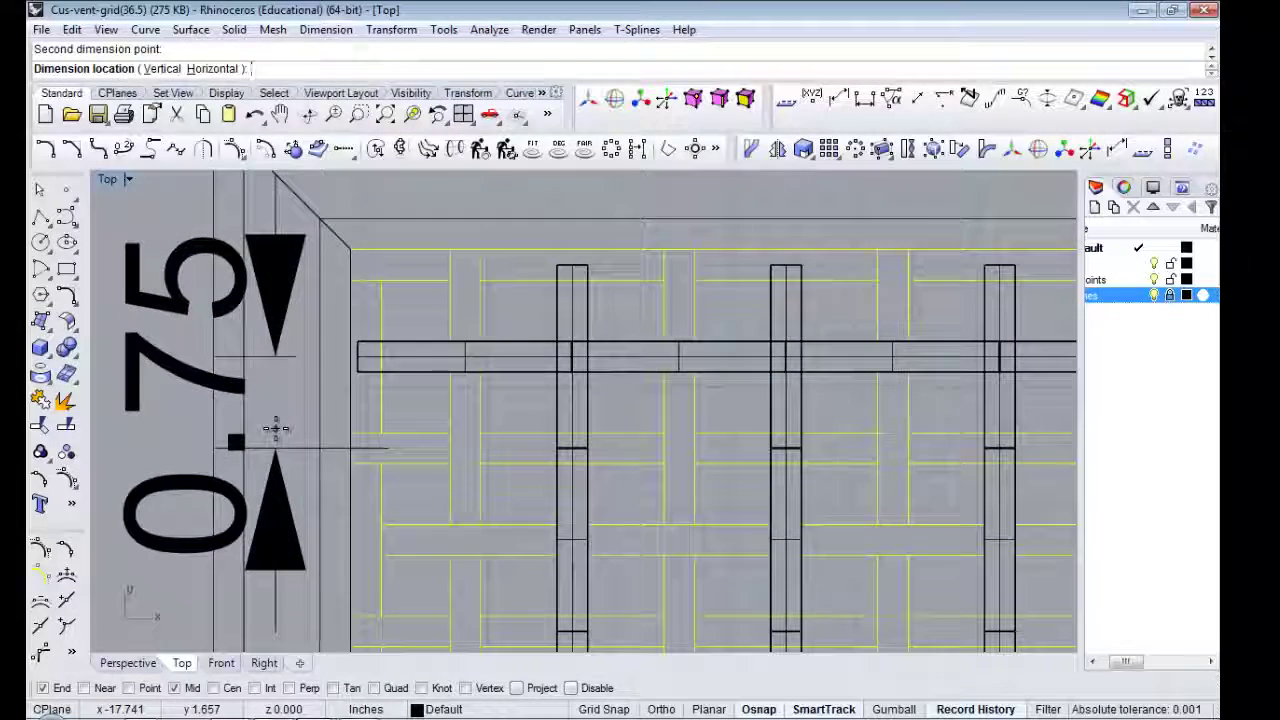
key("Escape")
- Select the horizontal bar and begin arraying it
scroll(332, 385, "down", 2)
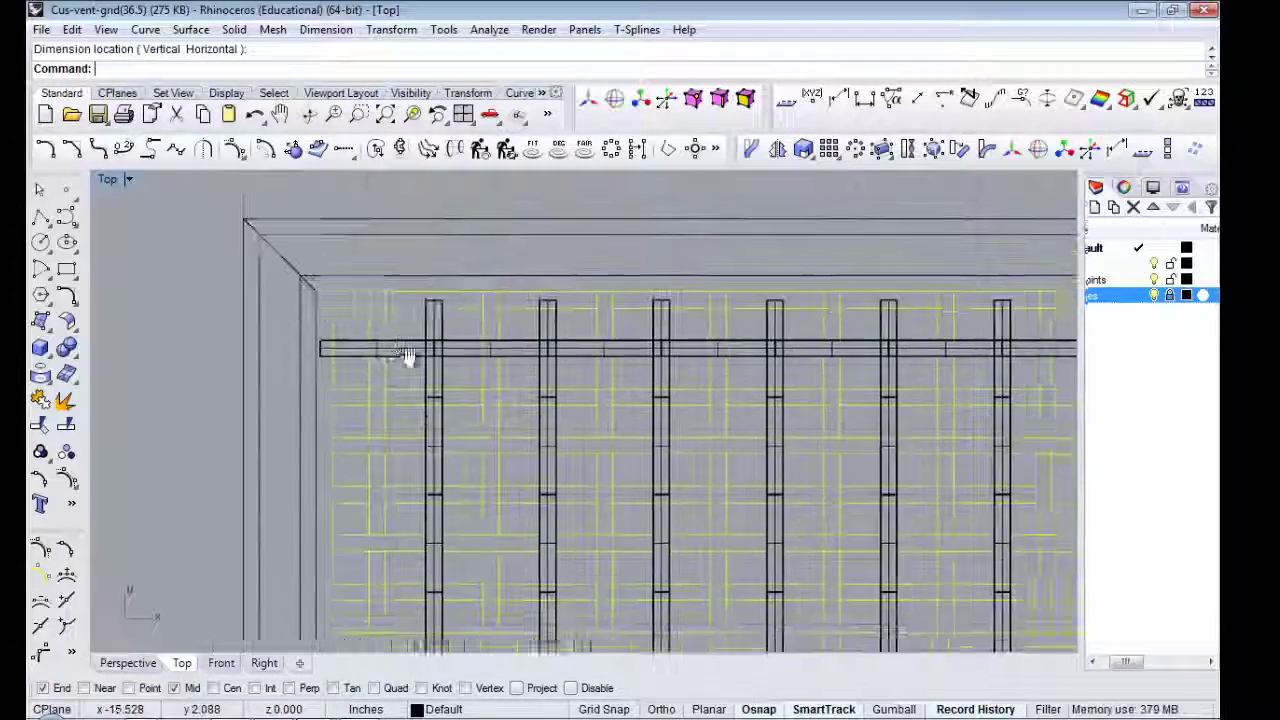
left_click(409, 352)
left_click(831, 155)
scroll(709, 258, "down", 2)
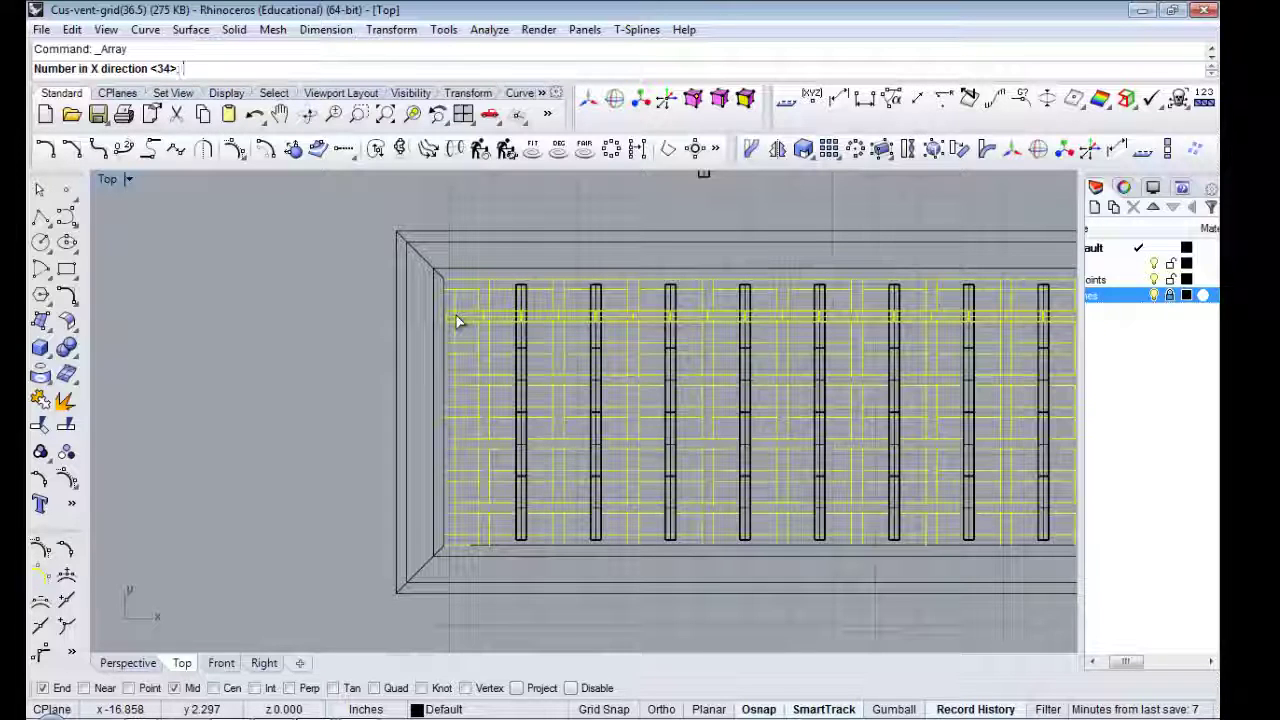
type("8")
- Array the horizontal bar into 8 rows at -0.75 Y spacing down the grid
key("Return")
type(".75")
key("Return")
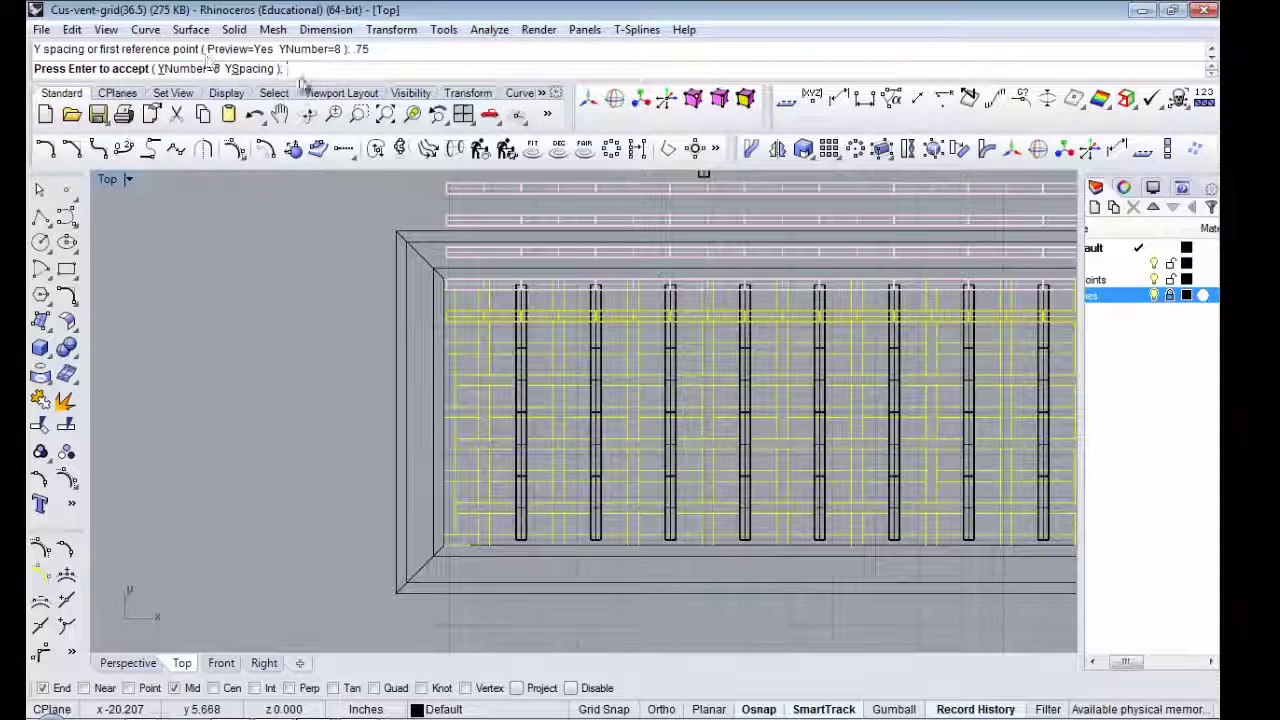
left_click(250, 68)
type("-.75")
key("Return")
key("Return")
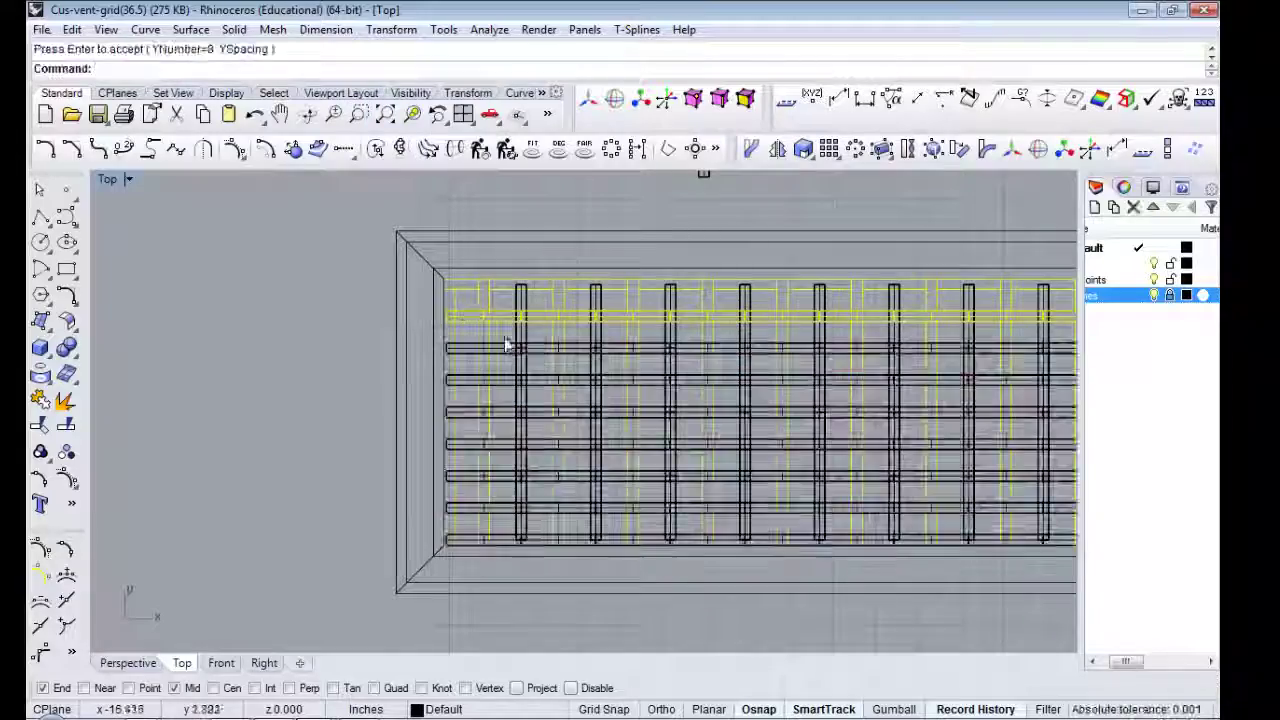
scroll(508, 350, "up", 3)
scroll(786, 450, "down", 3)
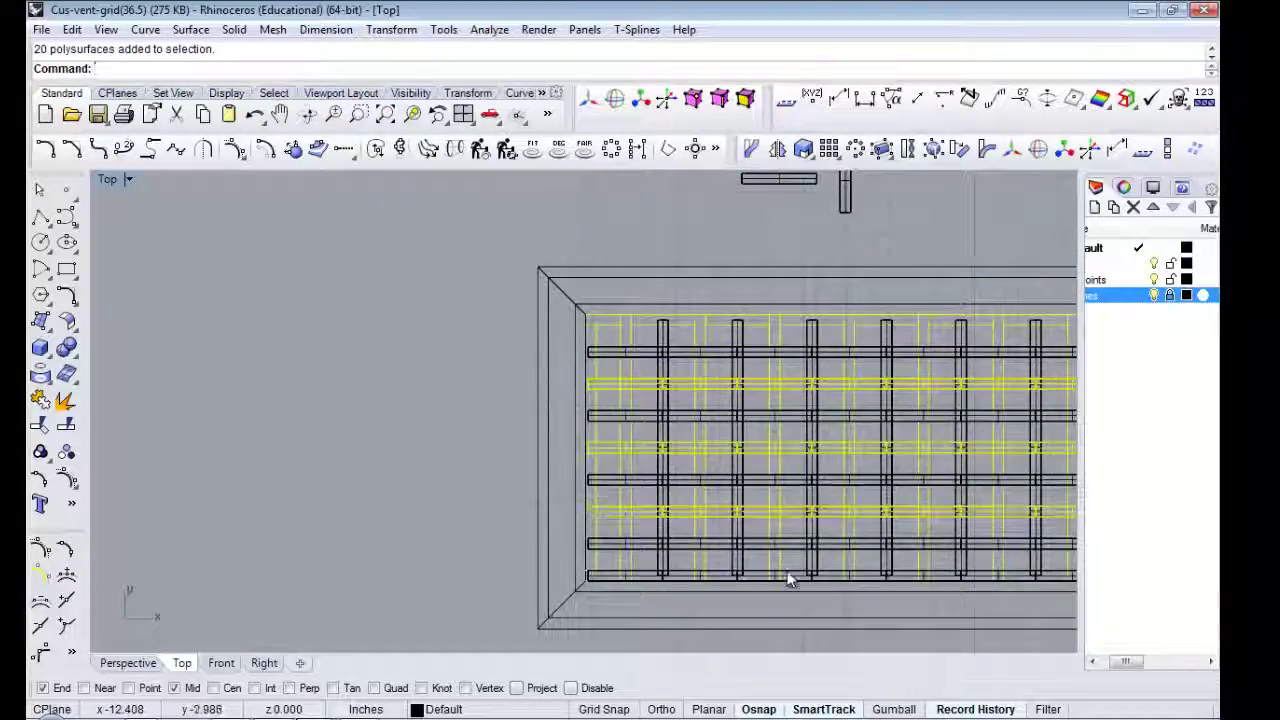
scroll(409, 446, "down", 3)
- Toggle the T-Splines manipulator, clear the selection and select one row of bars
key("m")
scroll(645, 484, "up", 6)
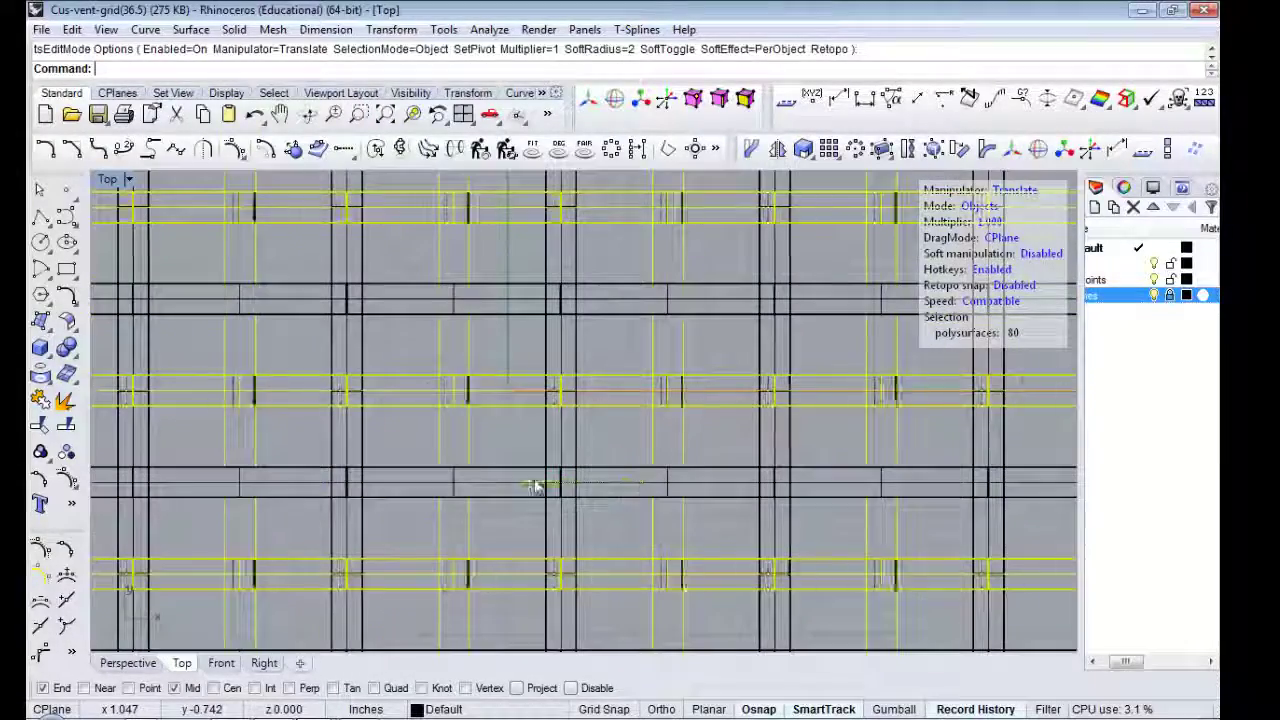
scroll(523, 465, "up", 3)
scroll(729, 558, "up", 2)
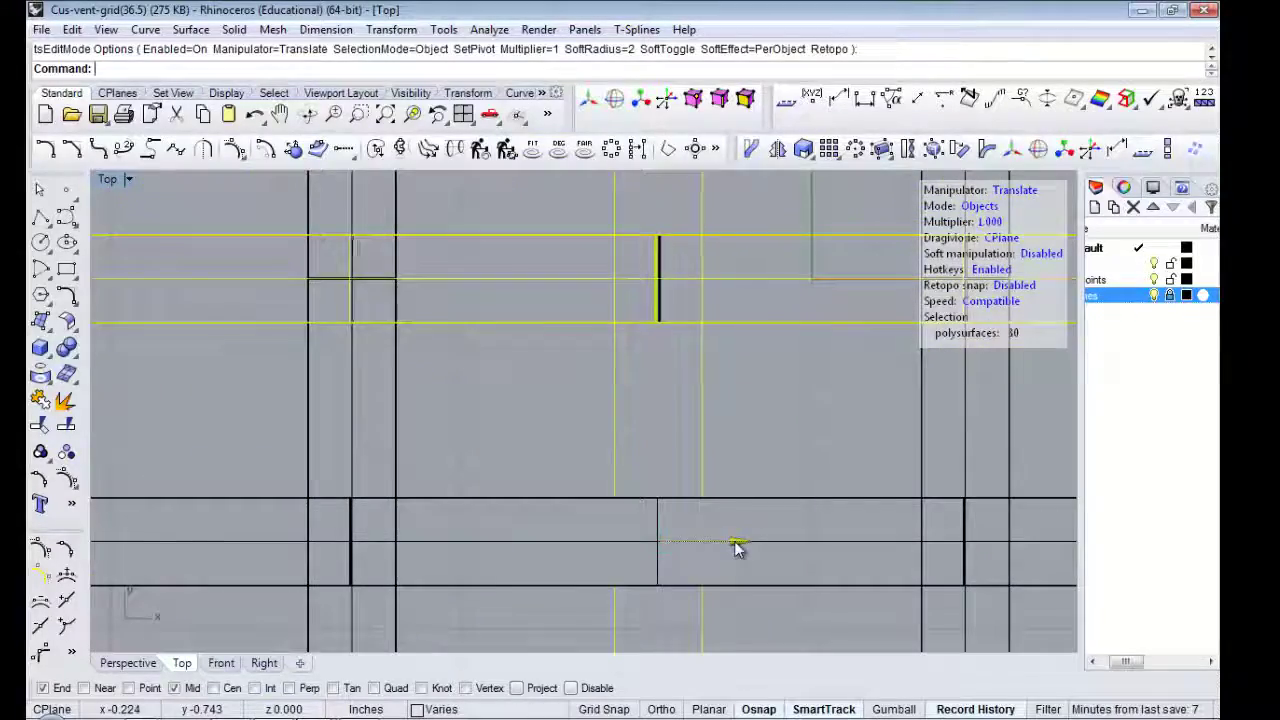
scroll(715, 530, "down", 3)
scroll(500, 391, "down", 3)
key("Escape")
scroll(350, 370, "up", 2)
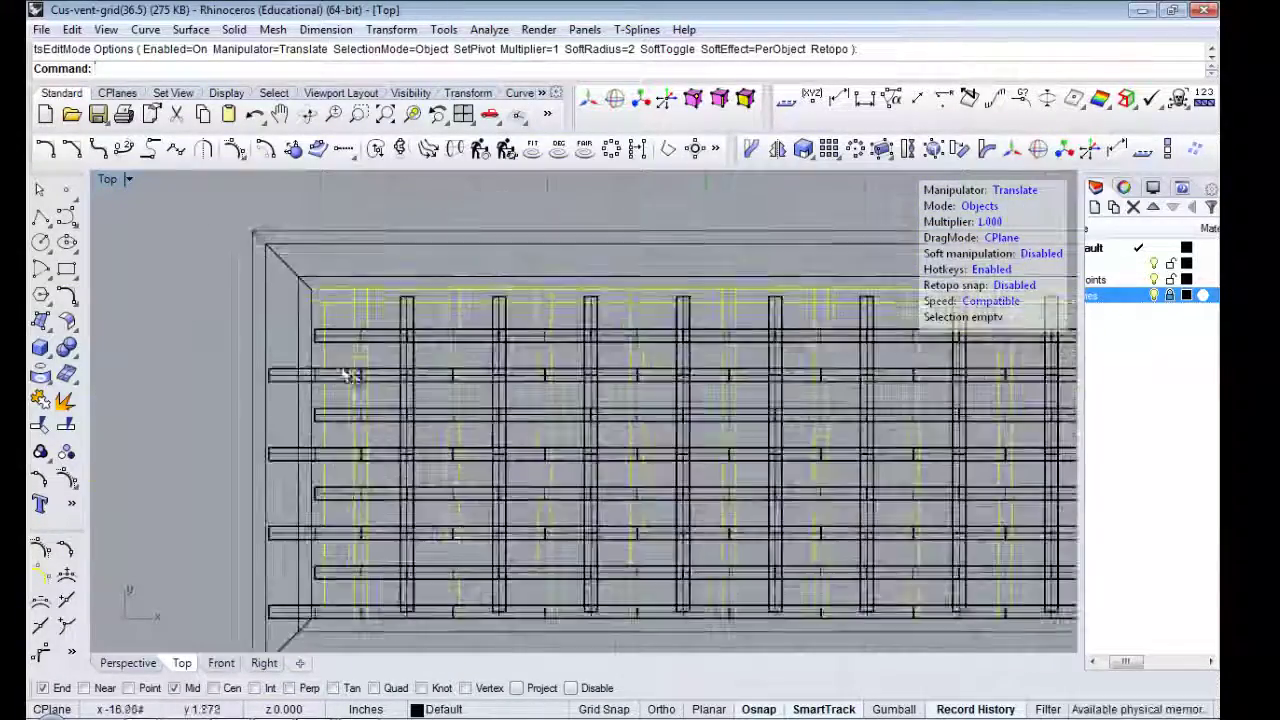
left_click(350, 375)
scroll(350, 375, "down", 3)
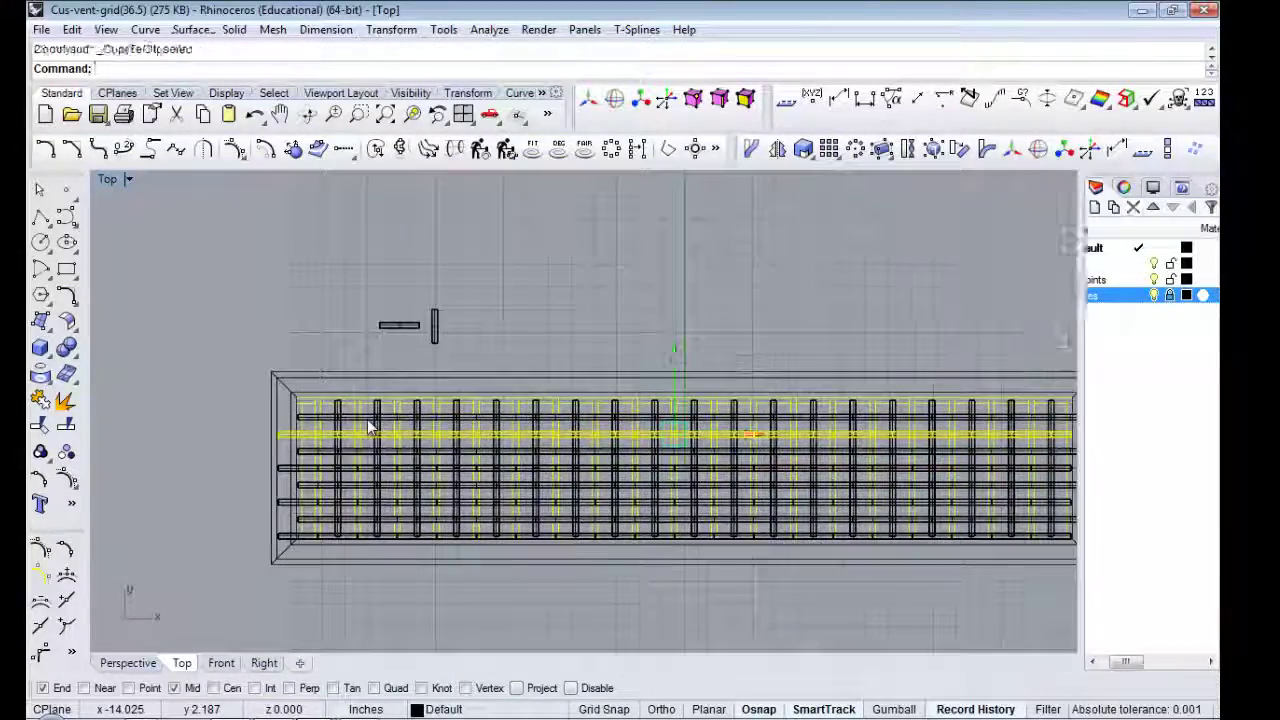
- Paste the row, then delete a duplicate row and undo that deletion
key("ctrl+v")
key("Escape")
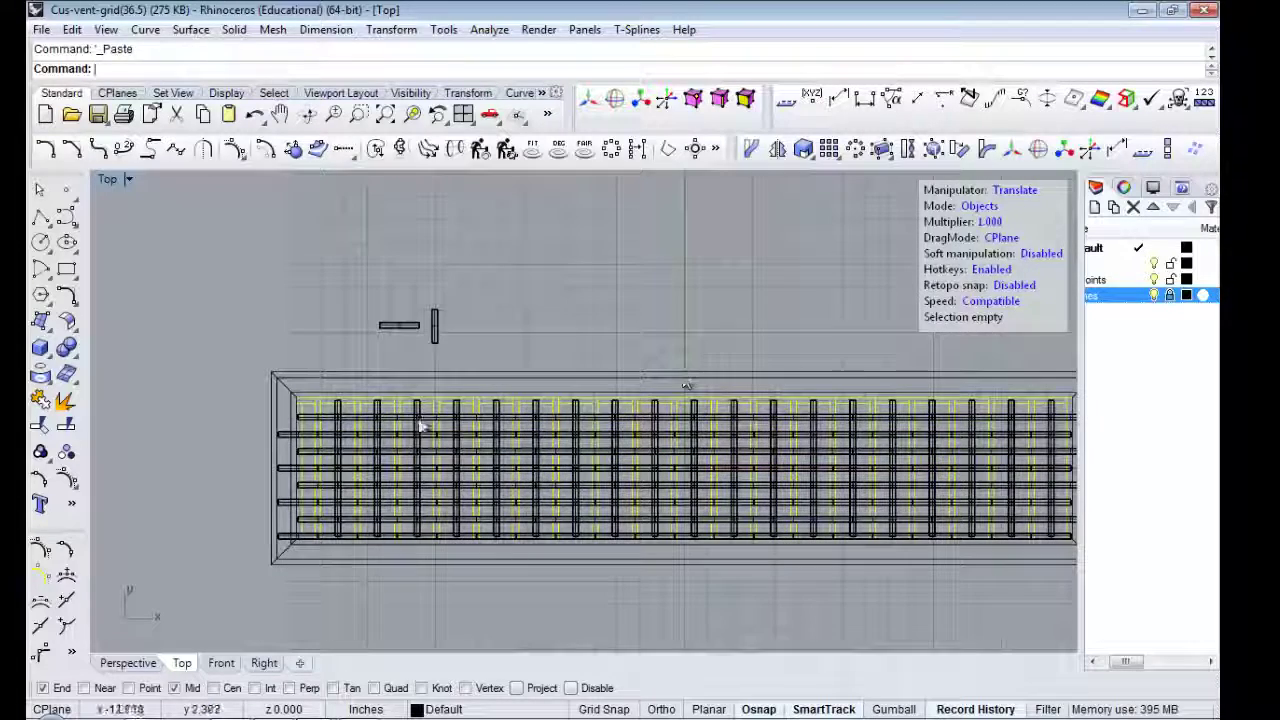
left_click(420, 427)
left_click(470, 528)
key("Delete")
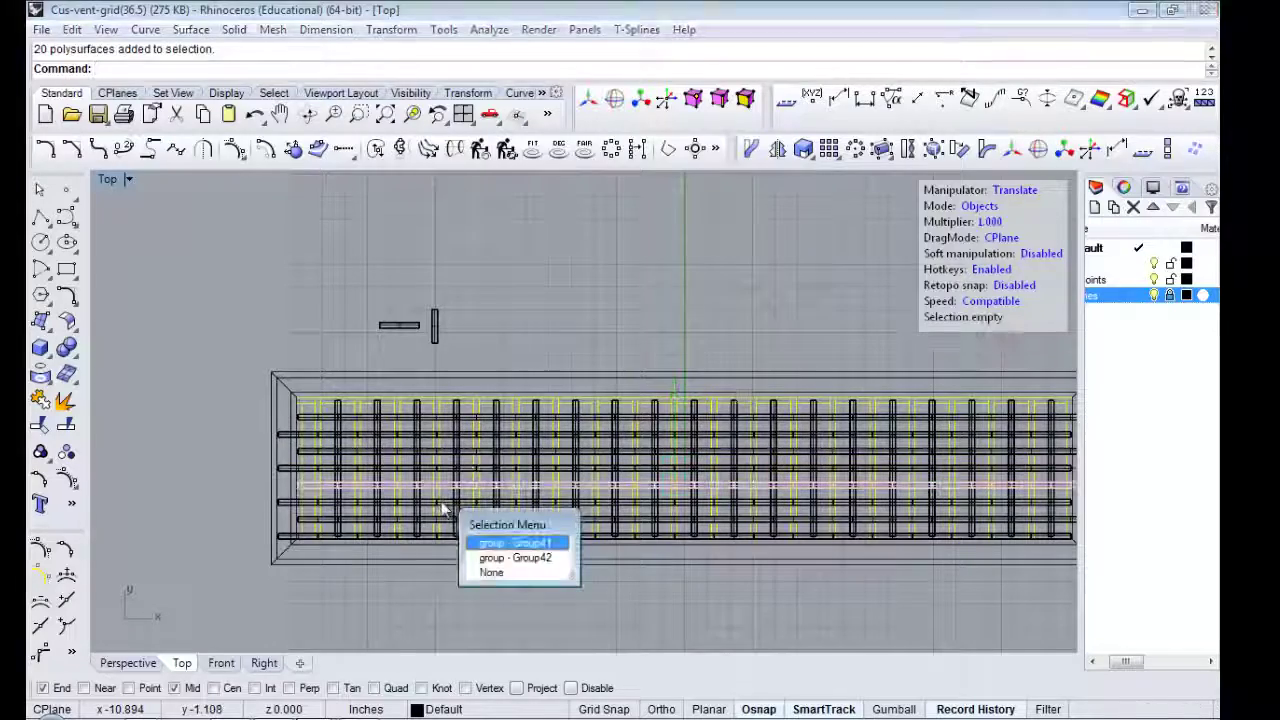
key("ctrl+z")
- Delete one duplicate group from the overlapping rows and select the remaining row
scroll(362, 428, "up", 2)
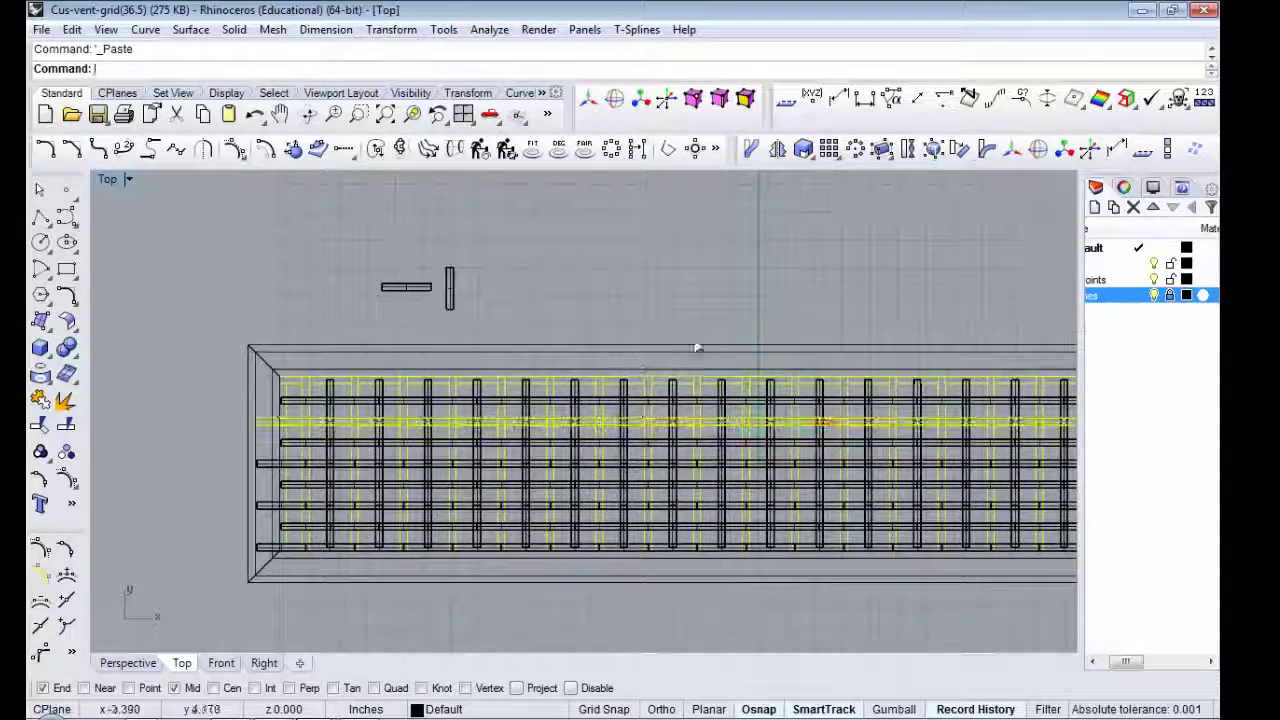
left_click(414, 425)
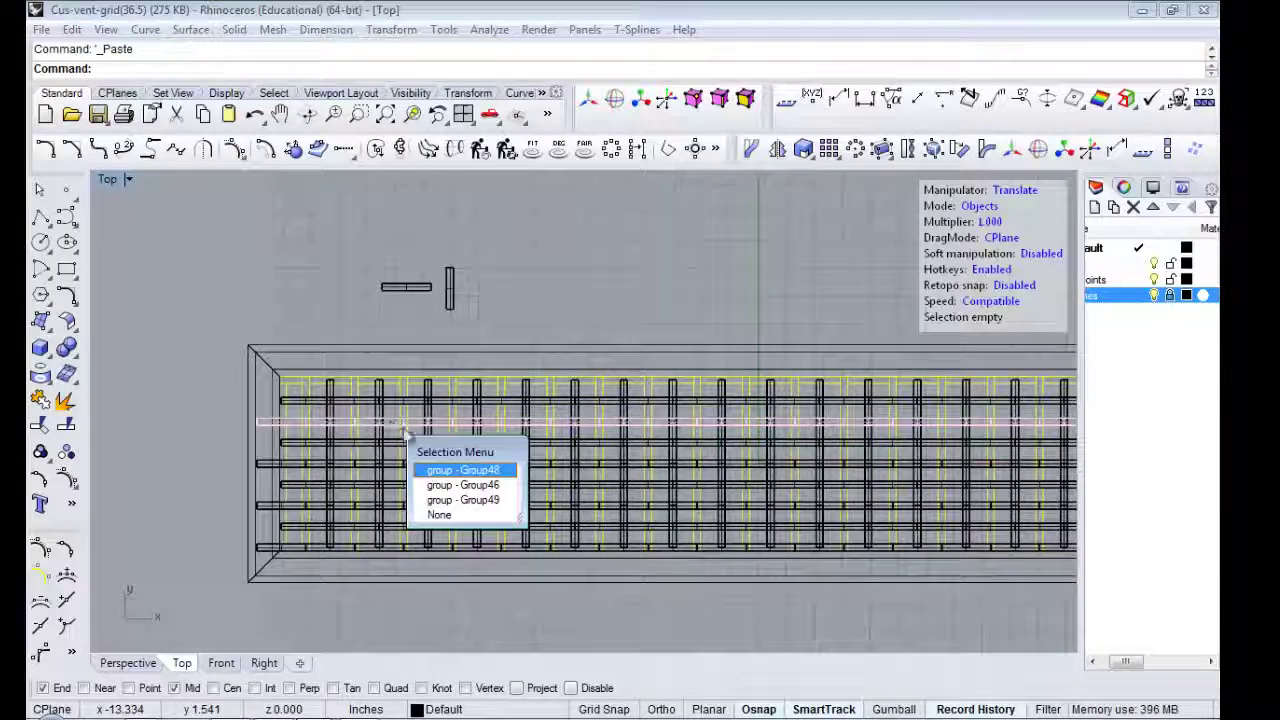
left_click(457, 466)
key("Delete")
left_click(438, 425)
left_click(471, 466)
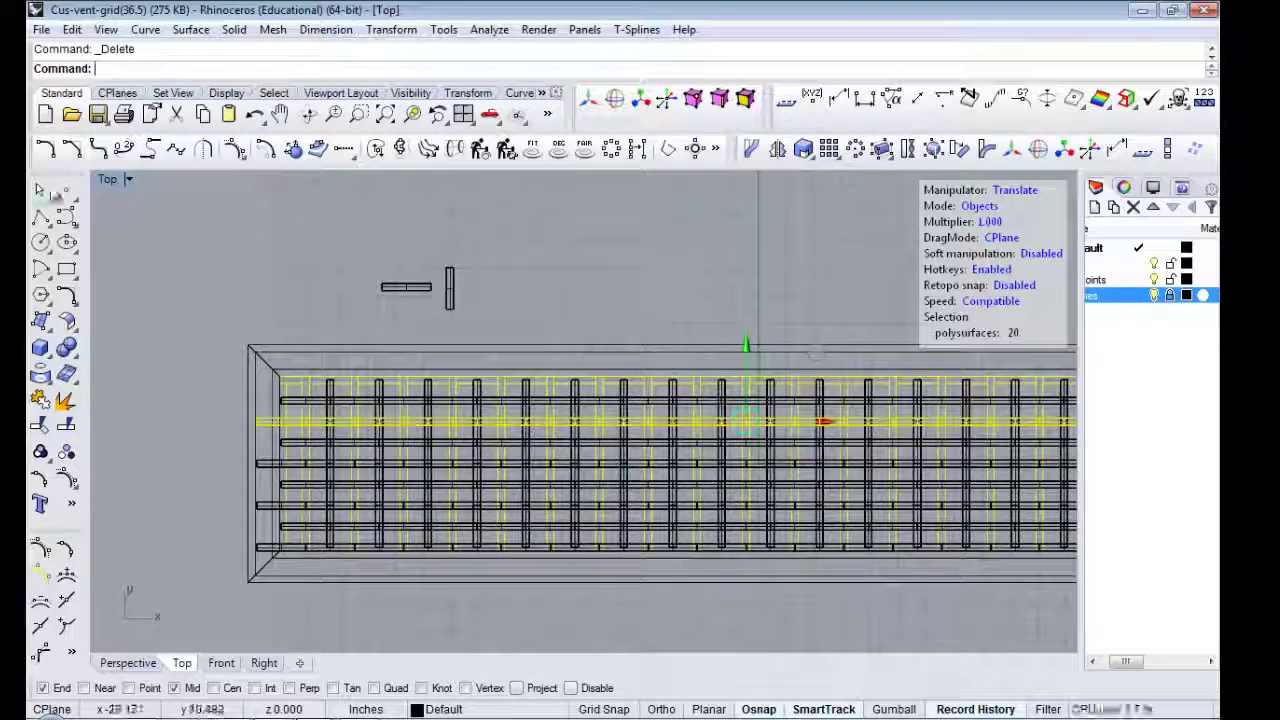
- Paste the 20-bar row again and pick out the pasted copy among the overlapping bars
left_click(578, 442)
key("ctrl+v")
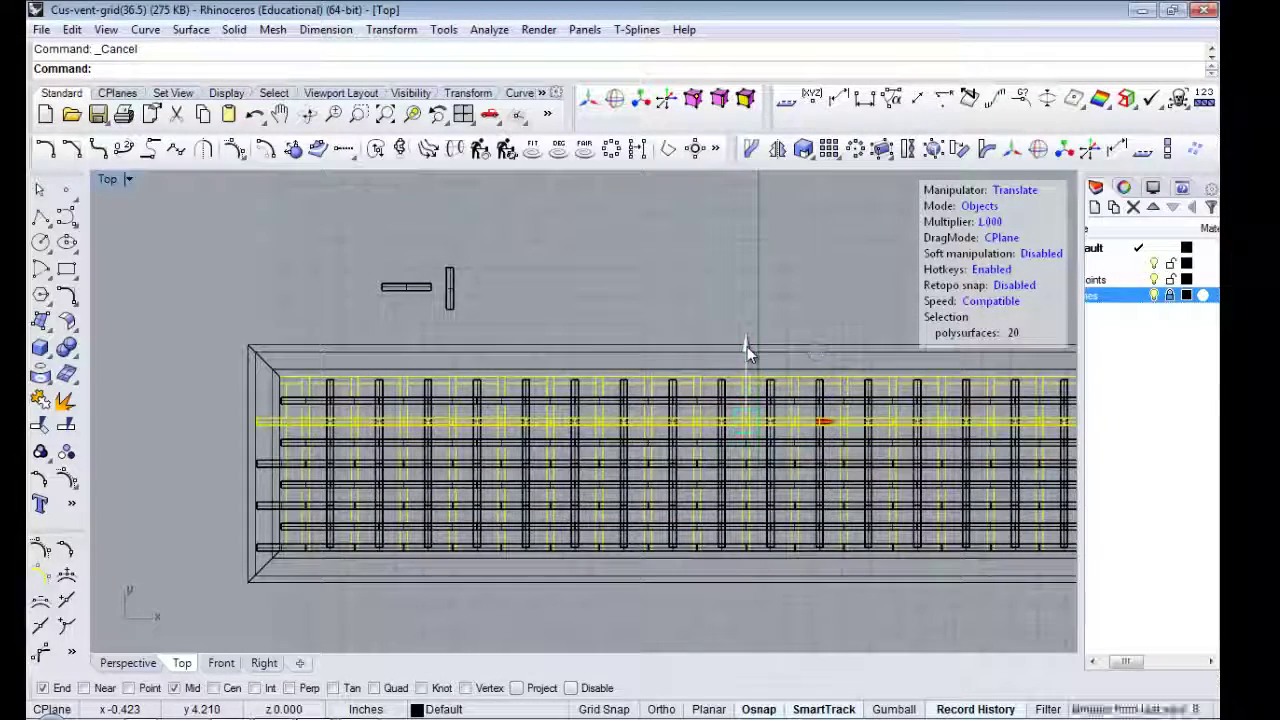
key("Escape")
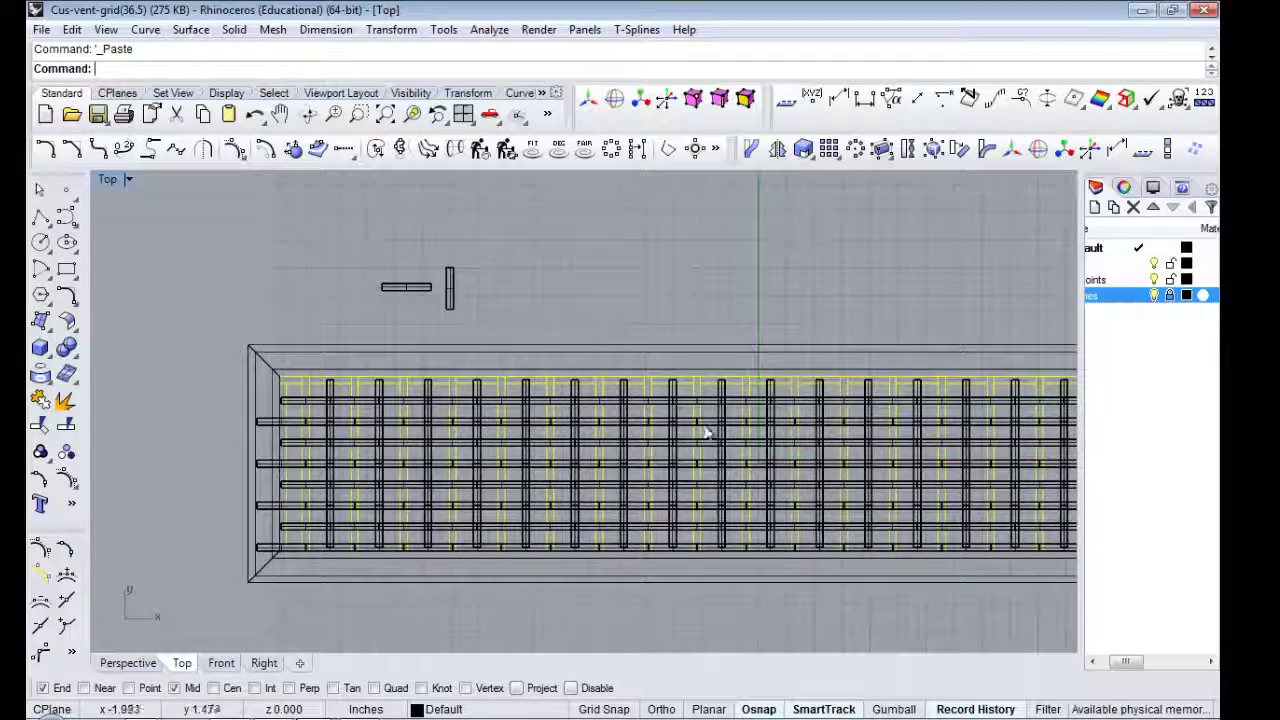
left_click(706, 424)
left_click(790, 468)
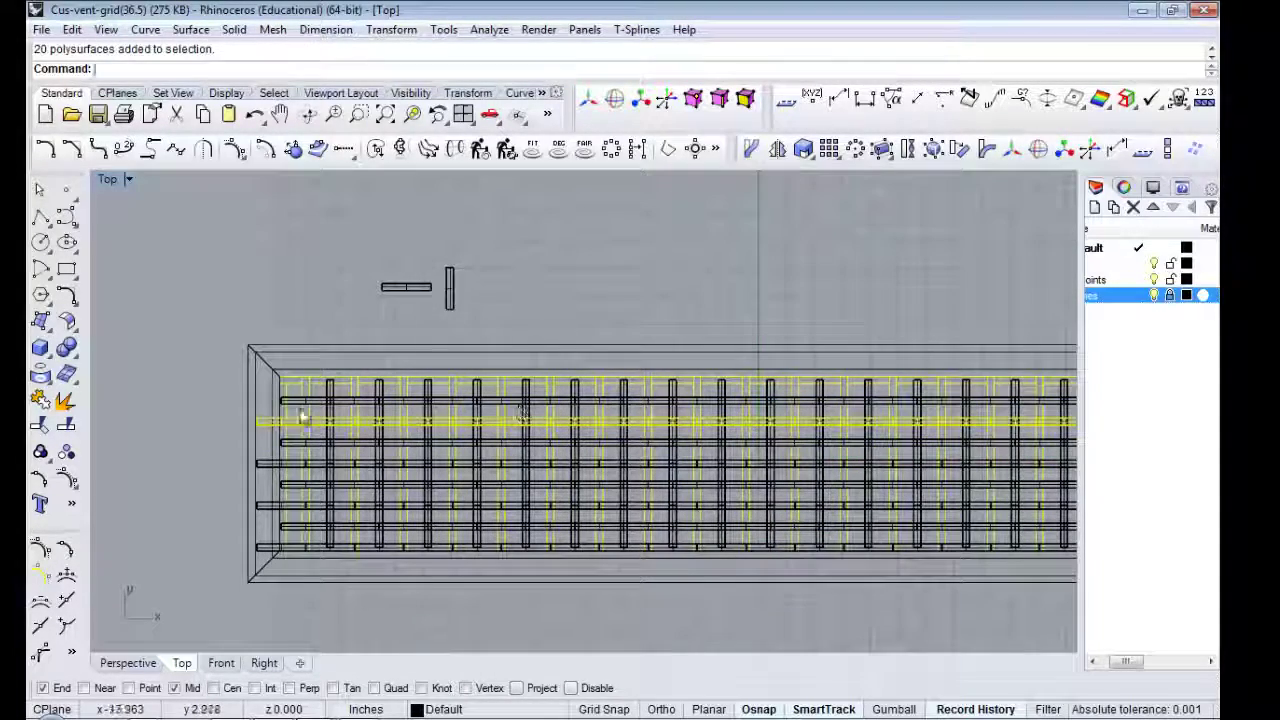
- Select a vertical bar piece at the grid's left end and copy-paste a duplicate
scroll(745, 350, "up", 3)
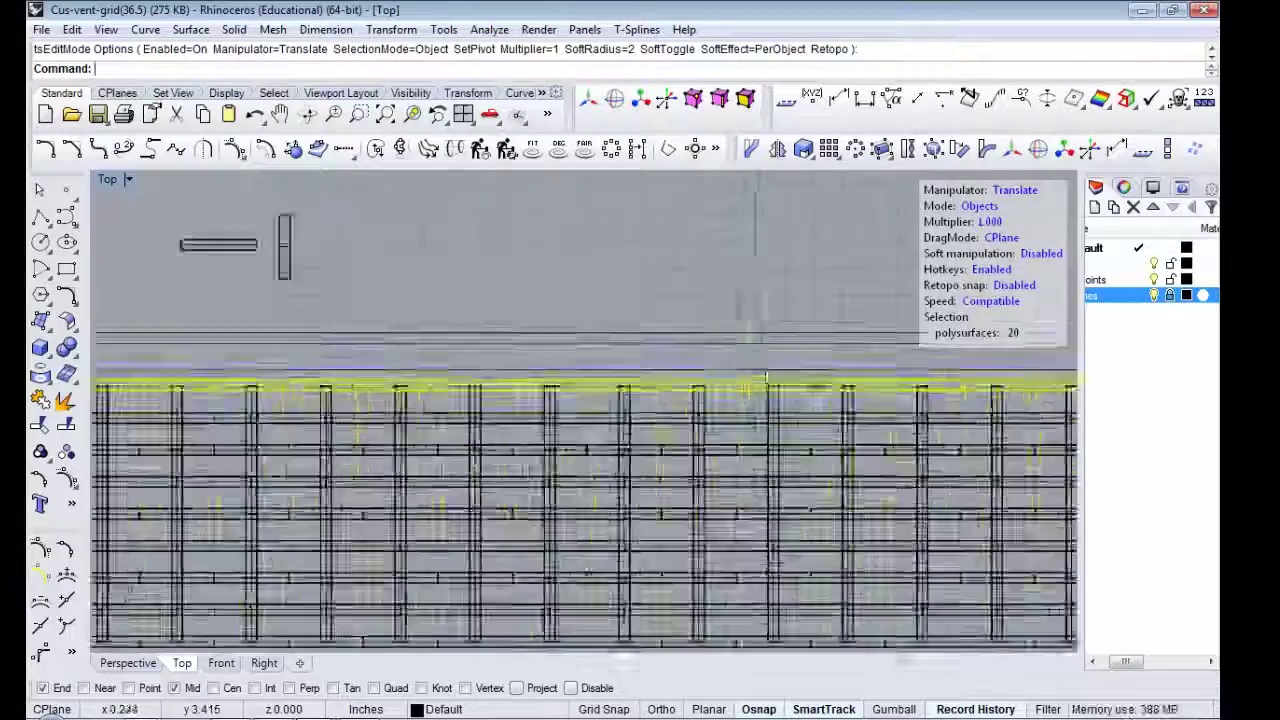
scroll(623, 345, "up", 3)
scroll(500, 420, "down", 3)
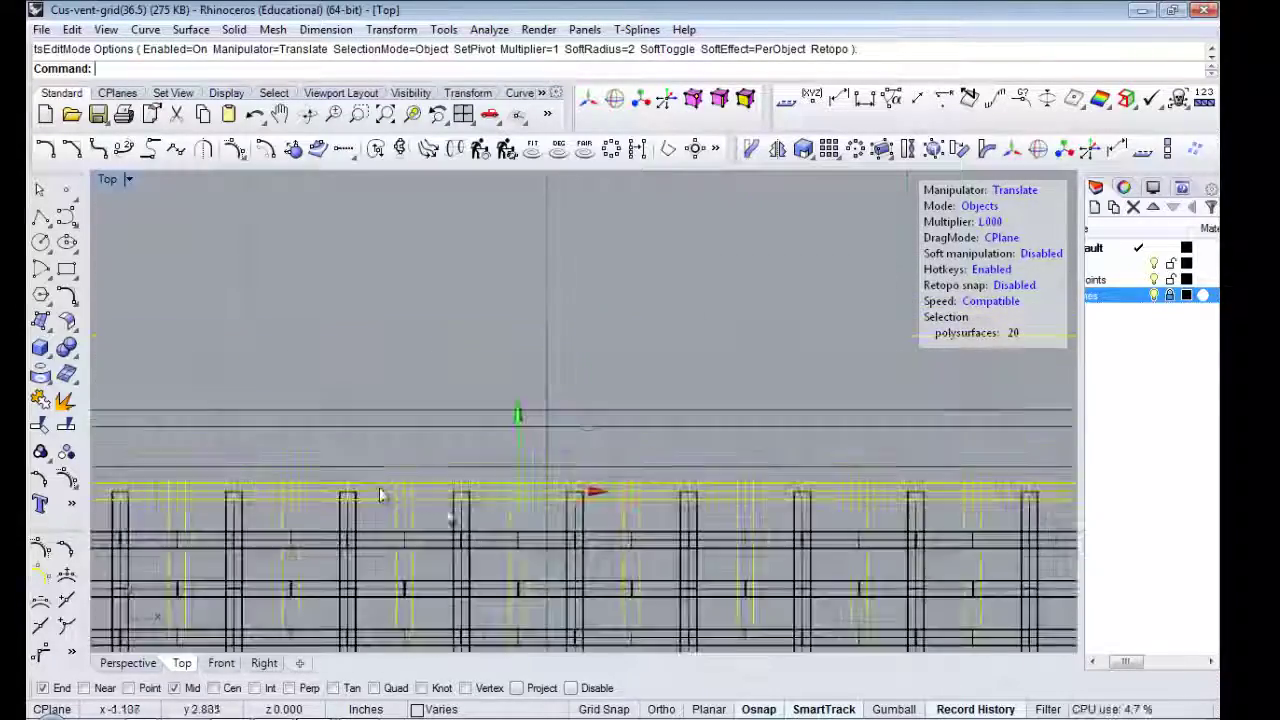
scroll(323, 423, "down", 3)
key("Escape")
scroll(362, 487, "down", 2)
right_click_drag(362, 487, 423, 410)
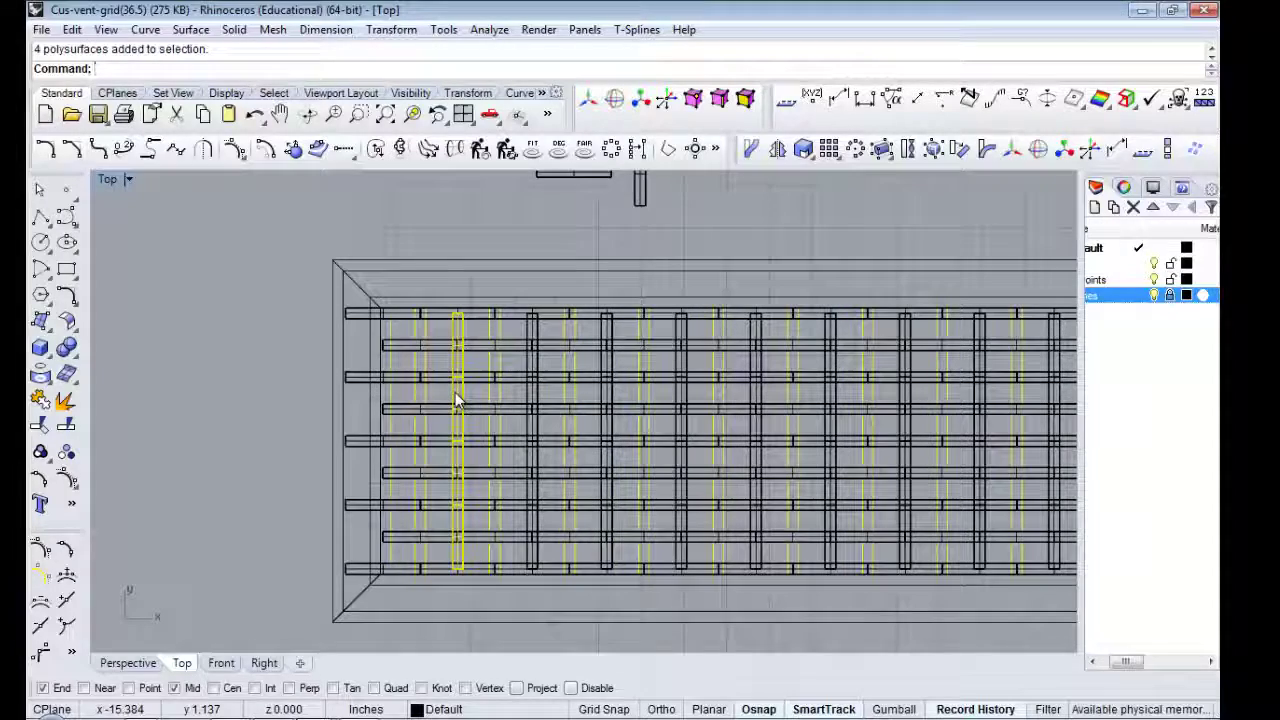
left_click(590, 102)
scroll(531, 451, "up", 3)
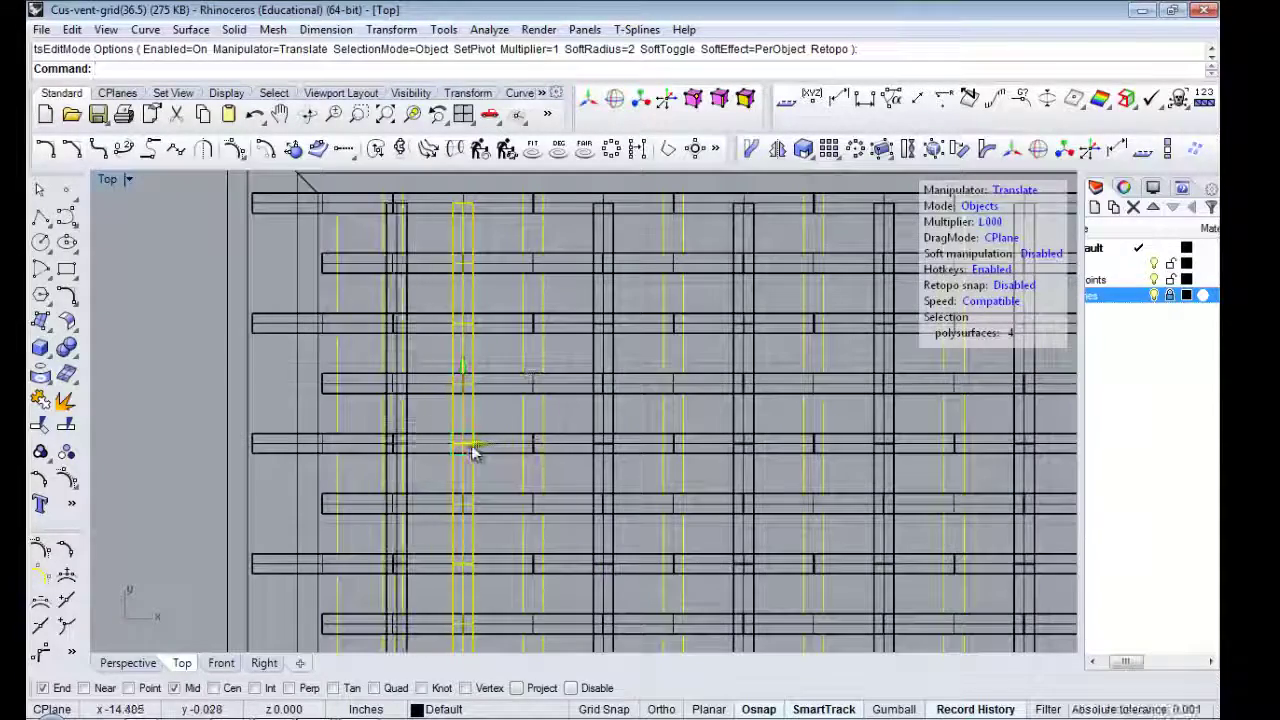
scroll(490, 423, "up", 3)
scroll(608, 406, "down", 1)
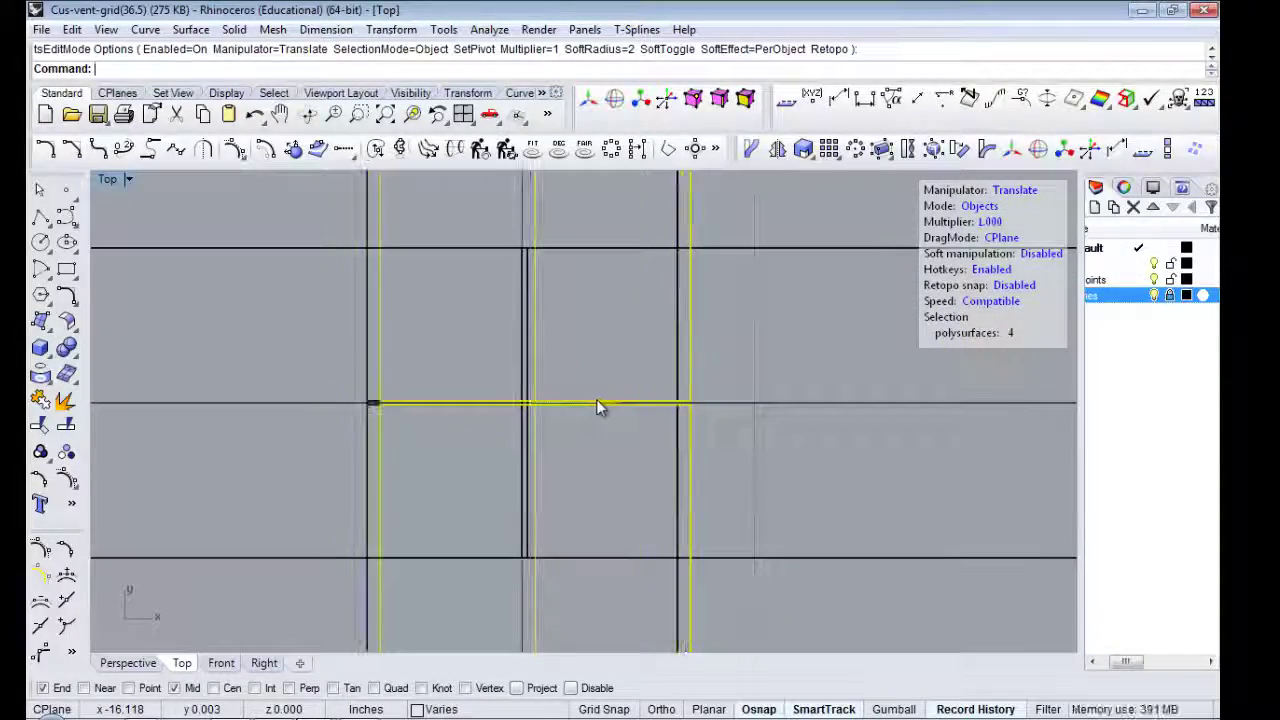
scroll(597, 408, "down", 2)
scroll(528, 381, "down", 2)
scroll(528, 381, "up", 2)
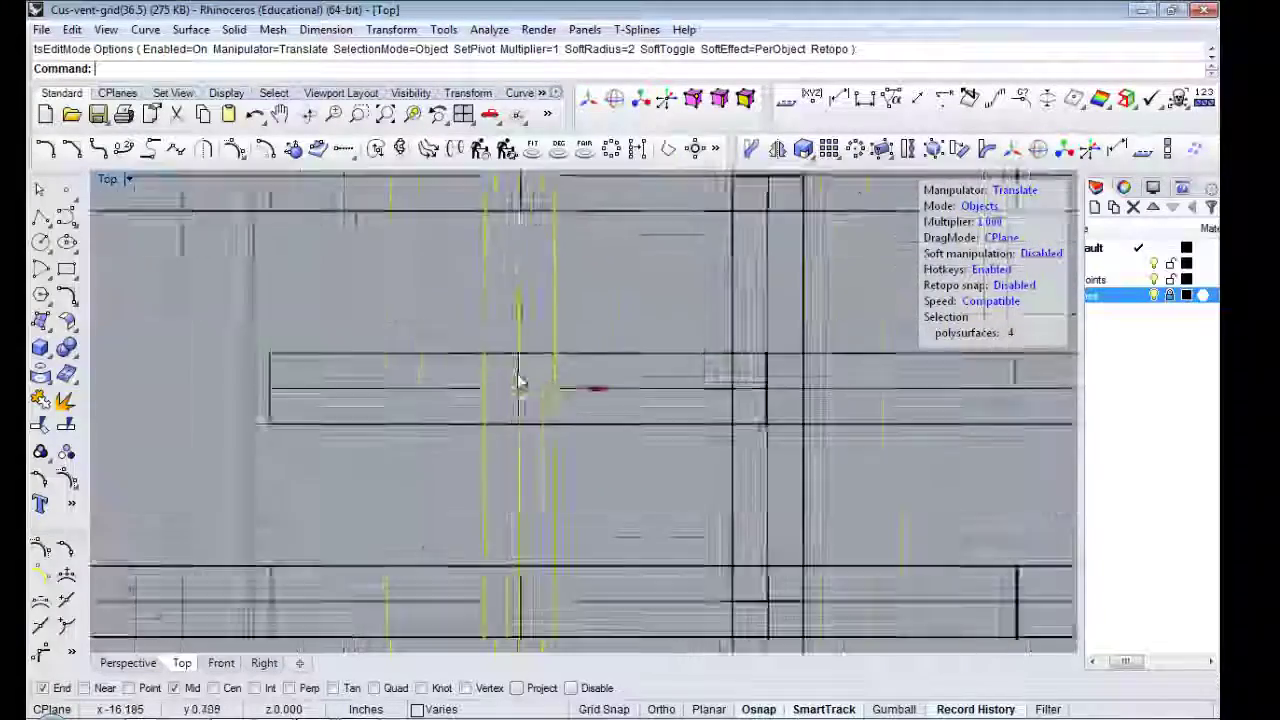
scroll(521, 381, "up", 2)
scroll(521, 378, "down", 3)
scroll(500, 400, "down", 2)
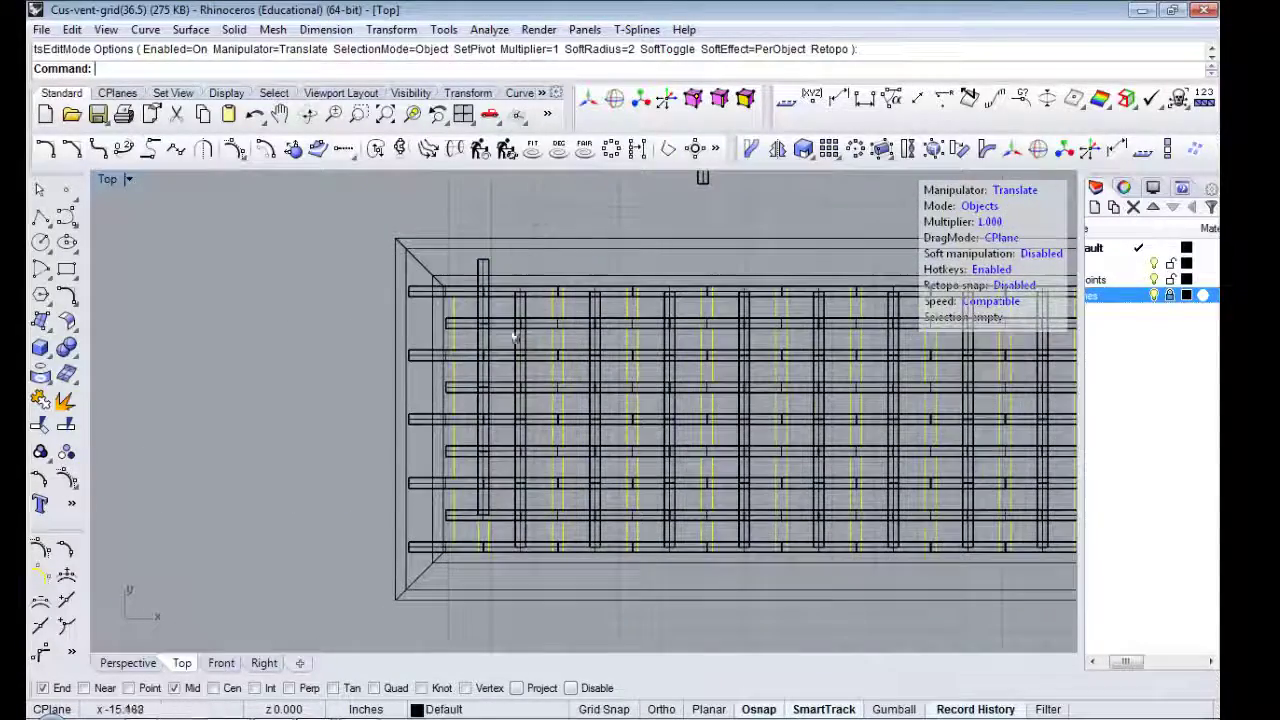
scroll(340, 500, "up", 3)
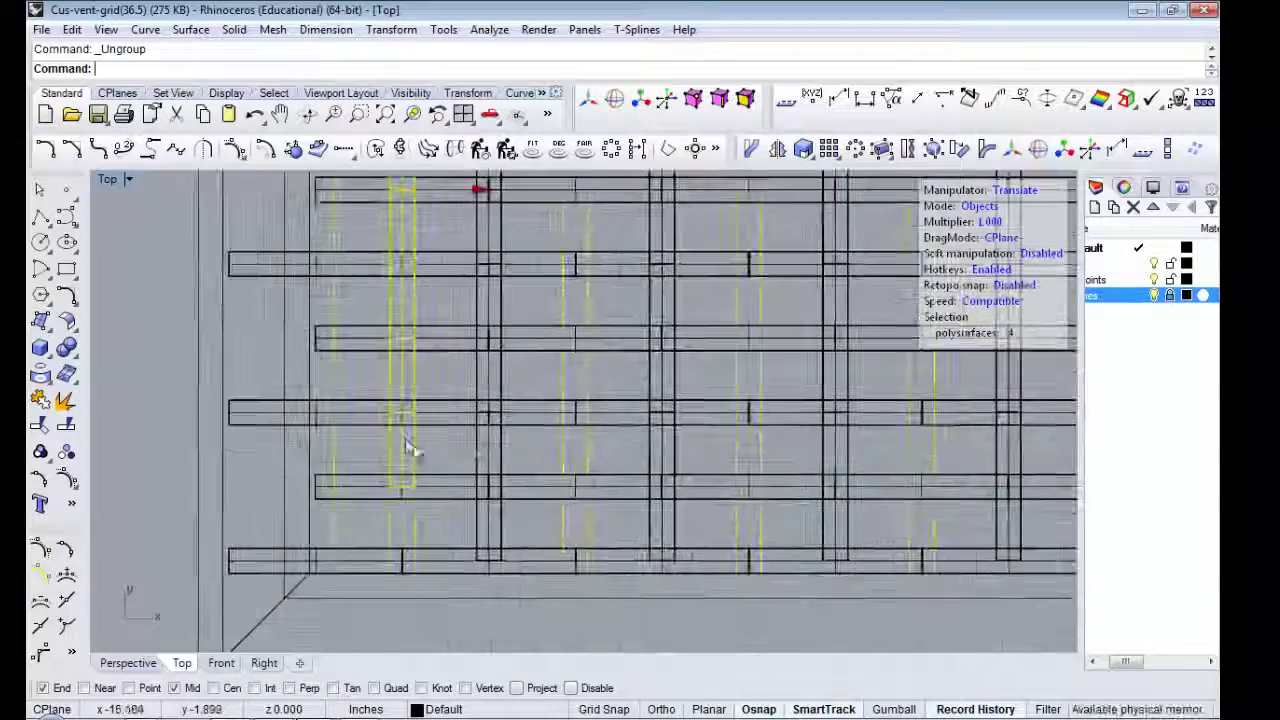
left_click(412, 452)
key("ctrl+c")
key("ctrl+v")
- Group the pasted pieces into one new full-height vertical bar
scroll(398, 490, "up", 2)
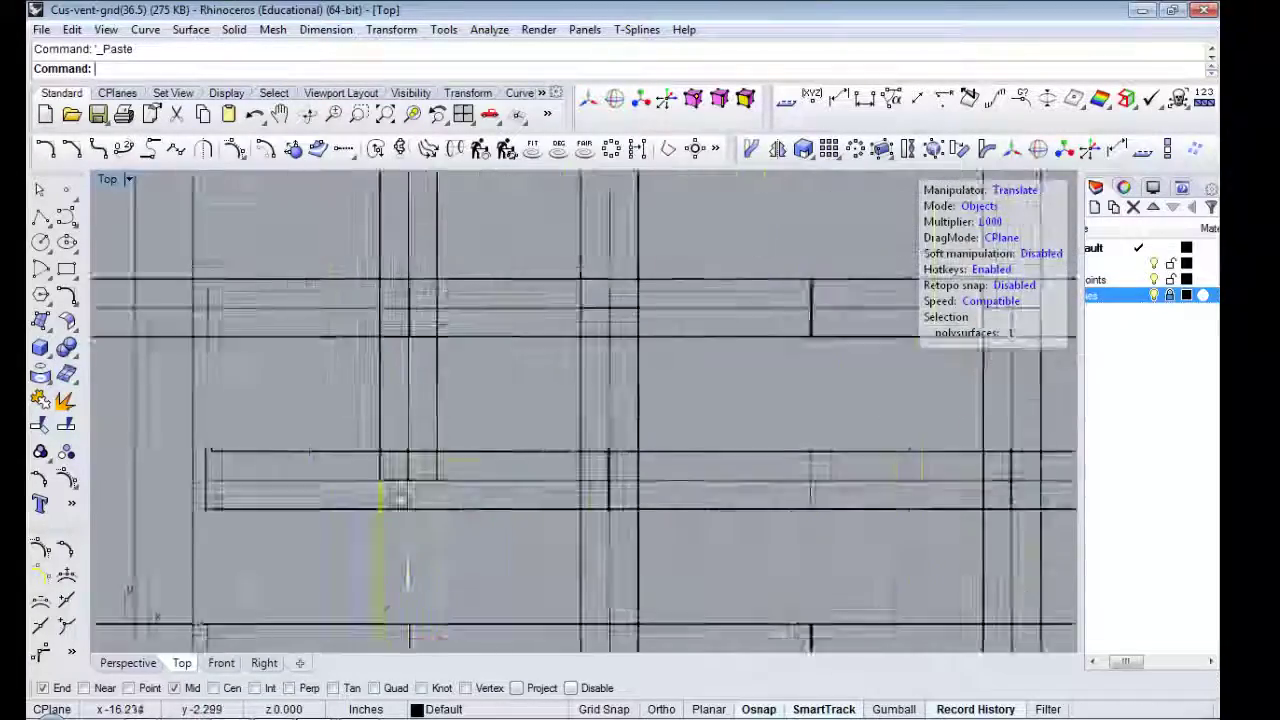
scroll(397, 530, "up", 2)
scroll(385, 600, "up", 1)
scroll(390, 610, "down", 3)
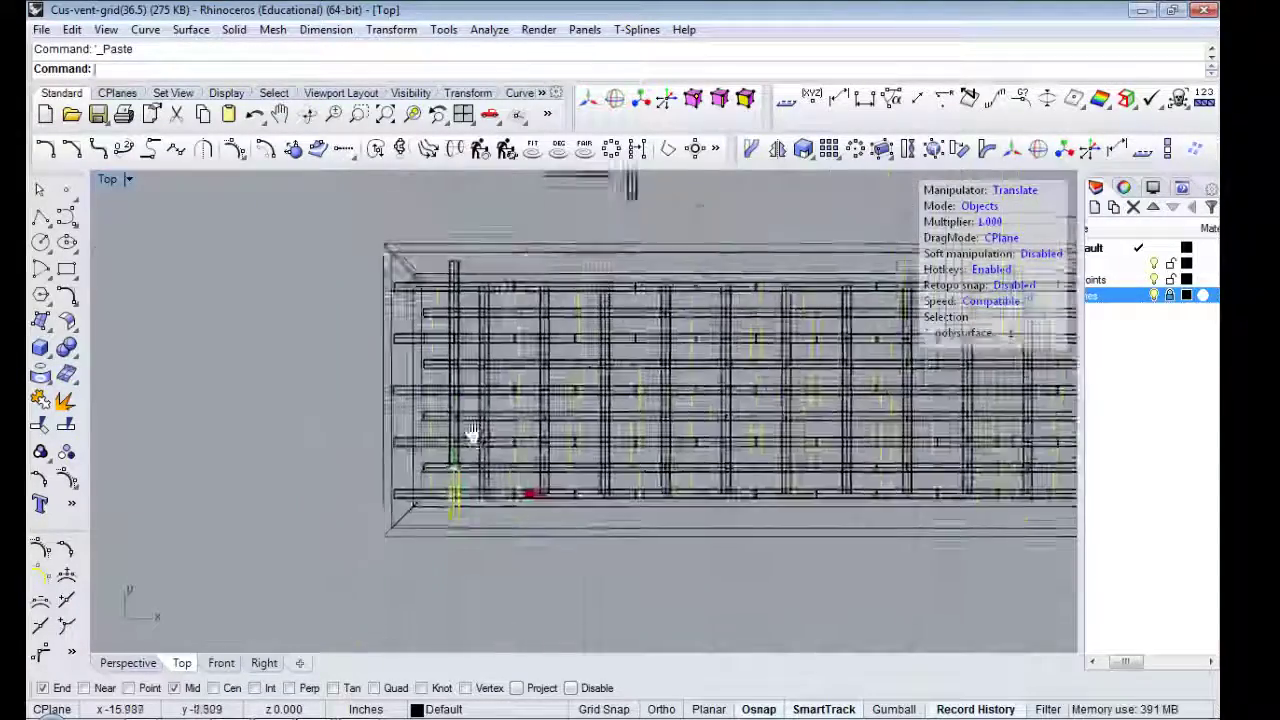
left_click(42, 453)
scroll(394, 465, "down", 2)
scroll(395, 476, "down", 1)
left_click(340, 320)
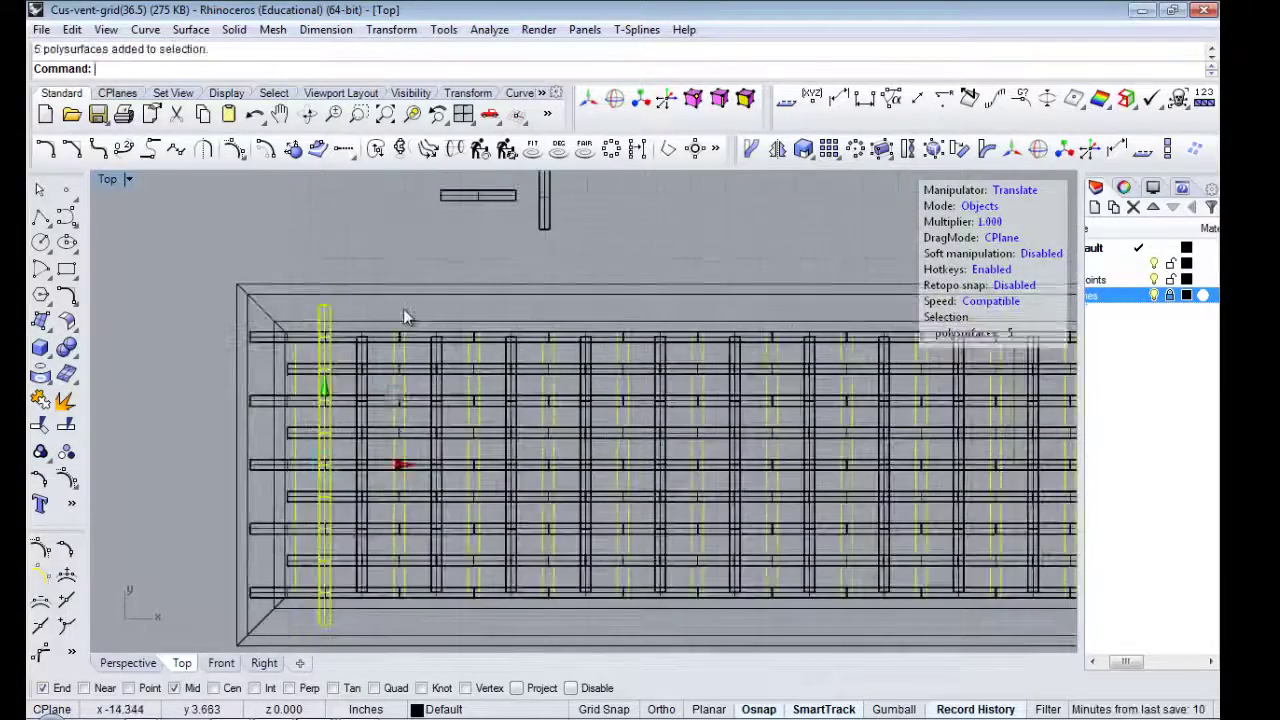
key("Escape")
- Start a Dim measurement from the new bar to check its spacing
type("dim")
key("Return")
scroll(320, 287, "up", 3)
left_click(320, 287)
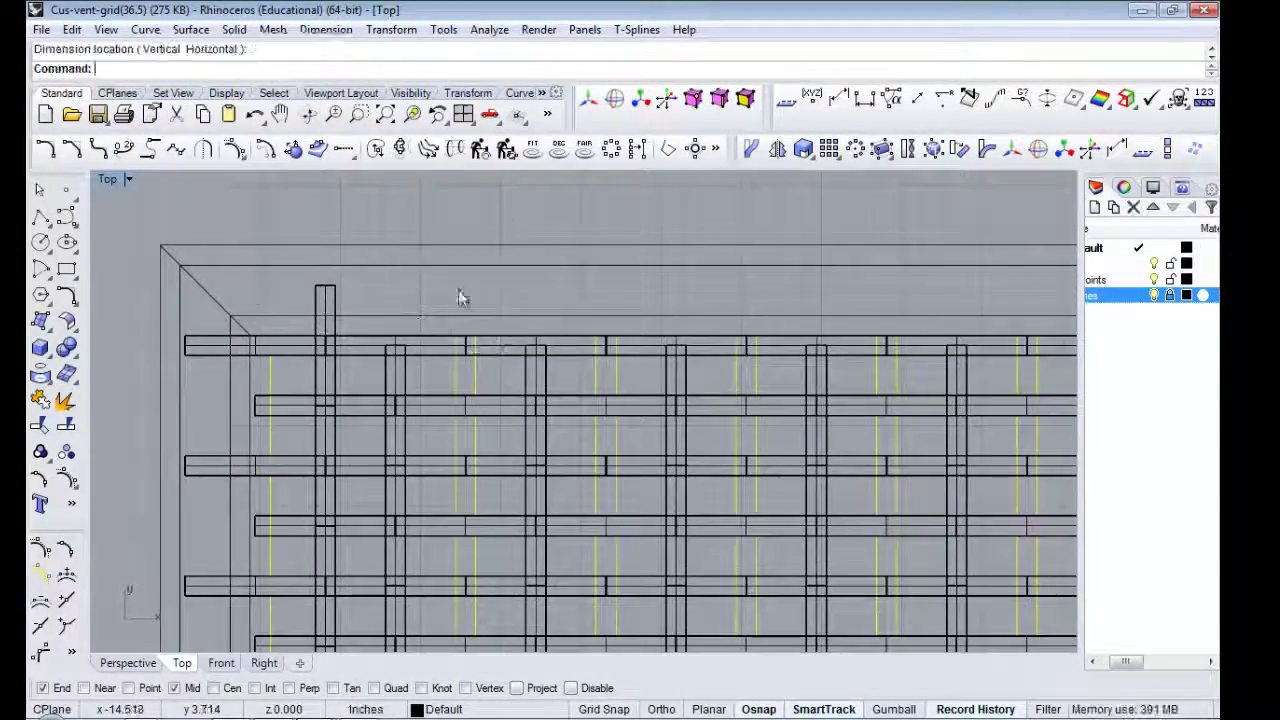
scroll(460, 297, "down", 3)
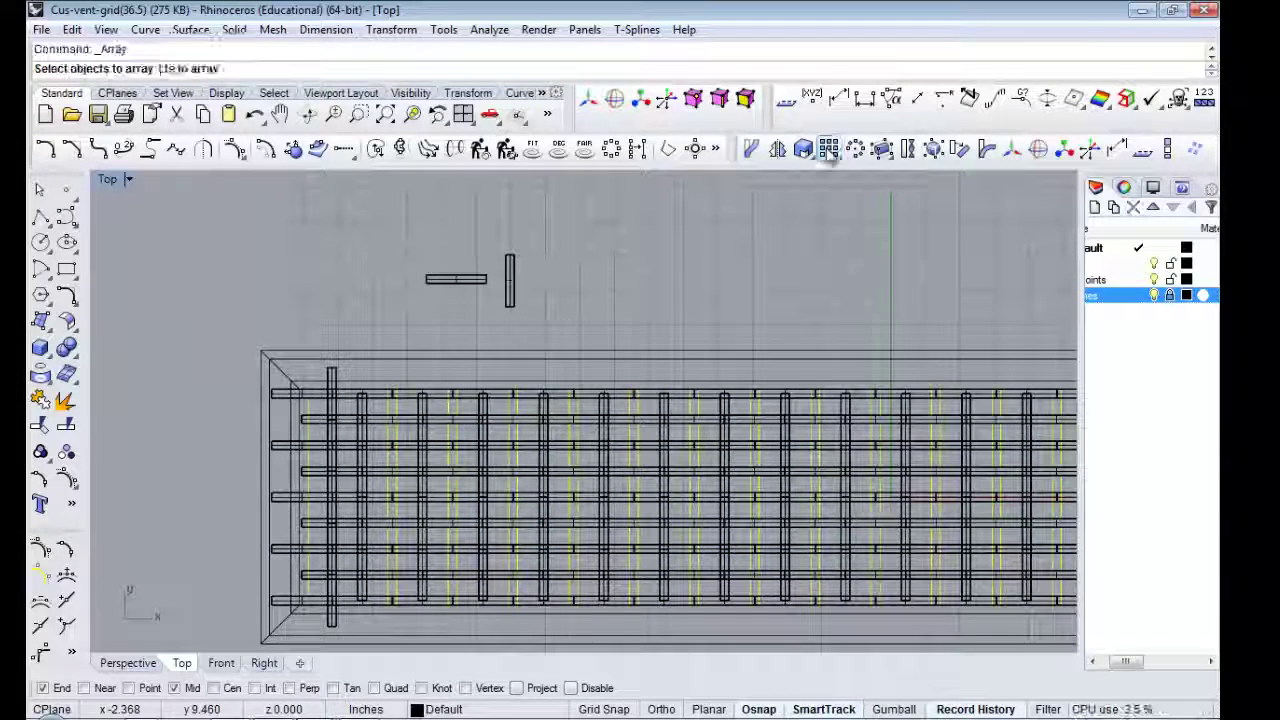
type("18")
- Array the new vertical bar 18 times across the grid at 1.75 spacing
key("Return")
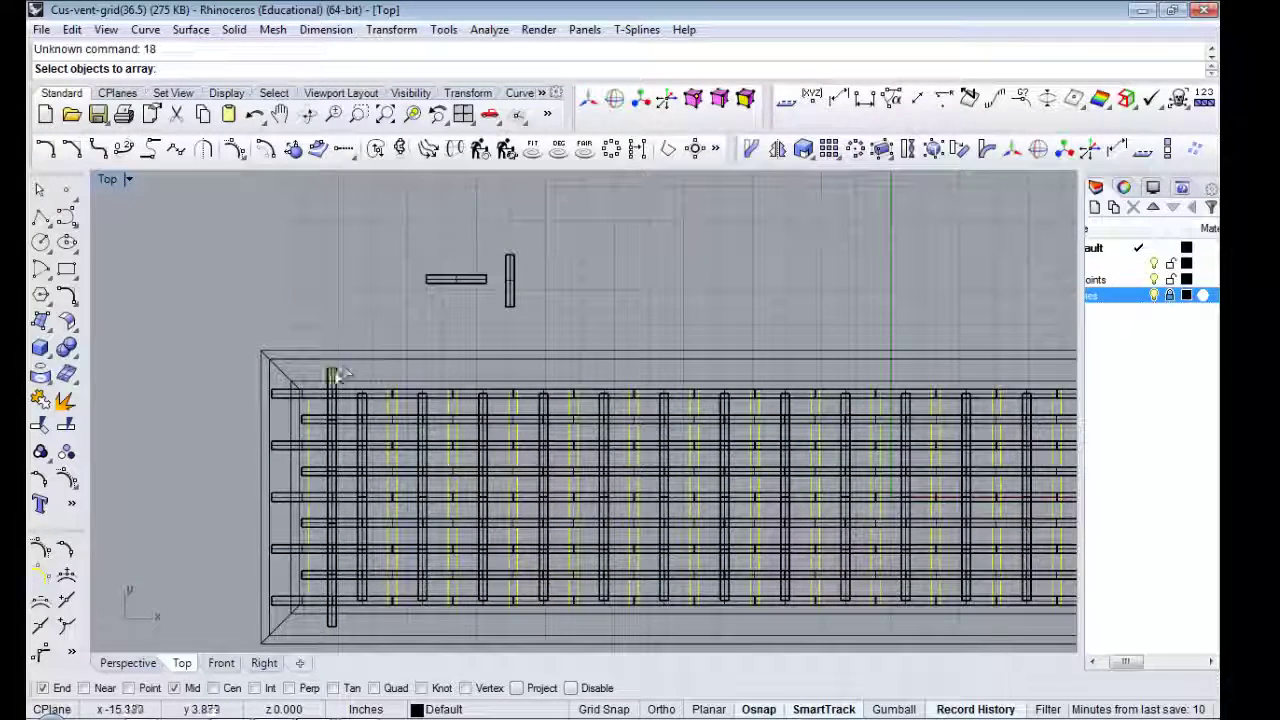
left_click(331, 373)
key("Return")
type("18")
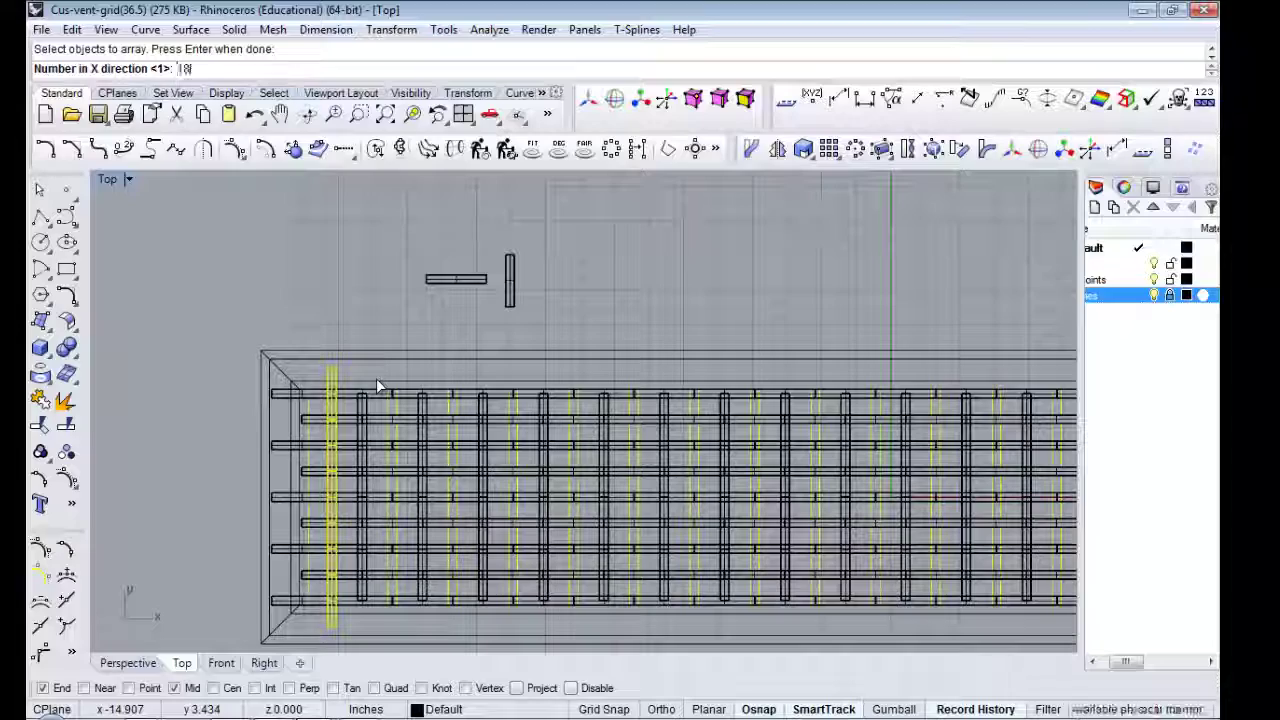
key("Return")
key("Return")
key("Return")
type("1.75")
key("Return")
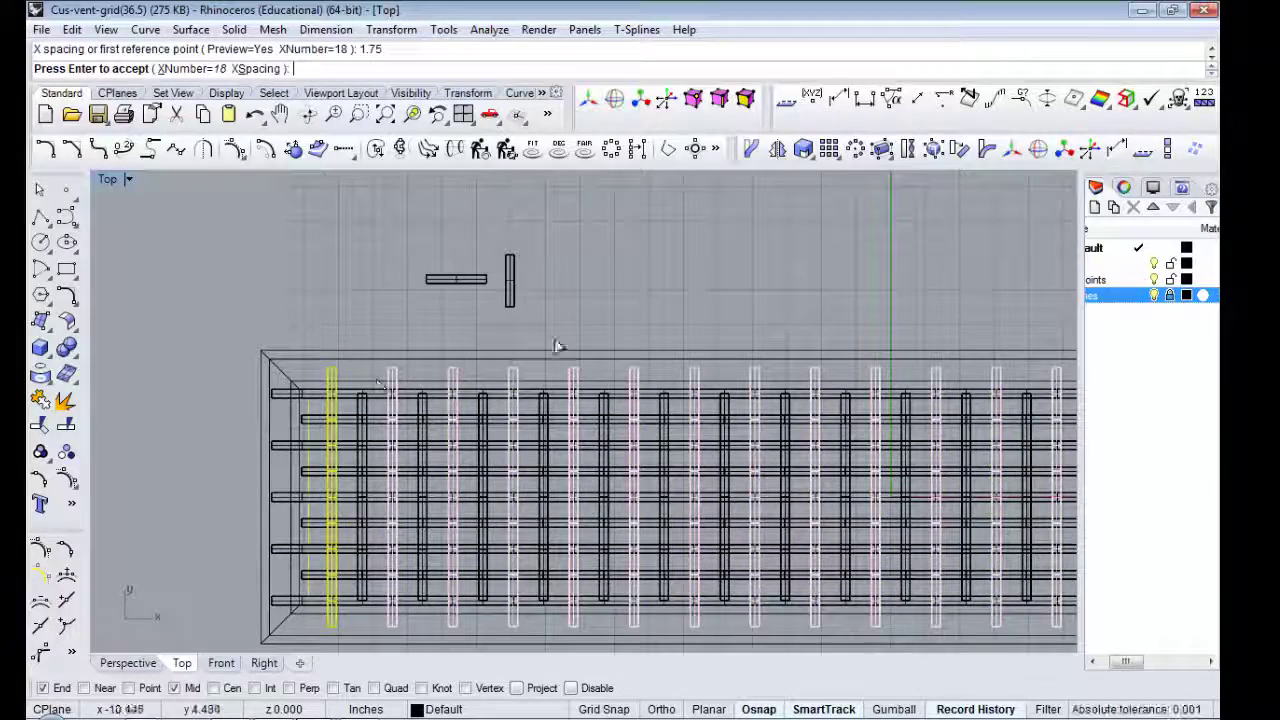
key("Return")
- Delete the extra duplicate bars and repeat the bars at the right end
scroll(257, 421, "down", 2)
key("Delete")
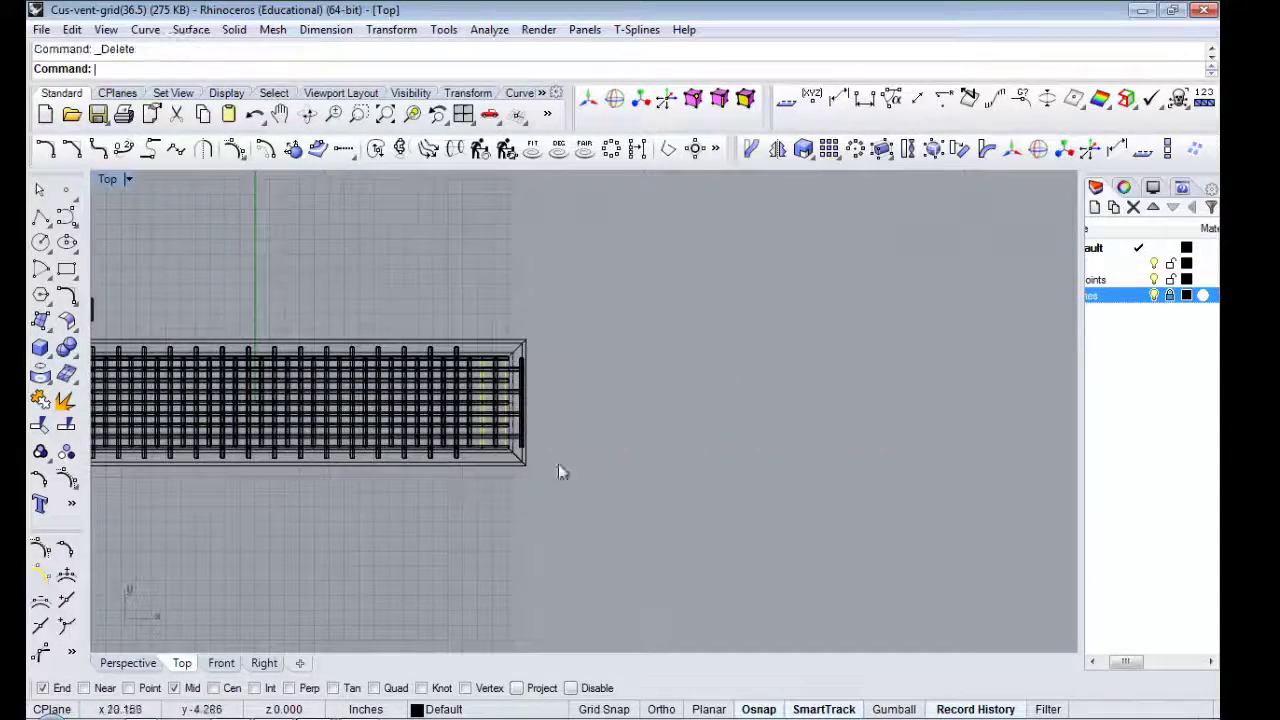
scroll(558, 463, "up", 2)
scroll(497, 309, "up", 2)
scroll(423, 277, "up", 2)
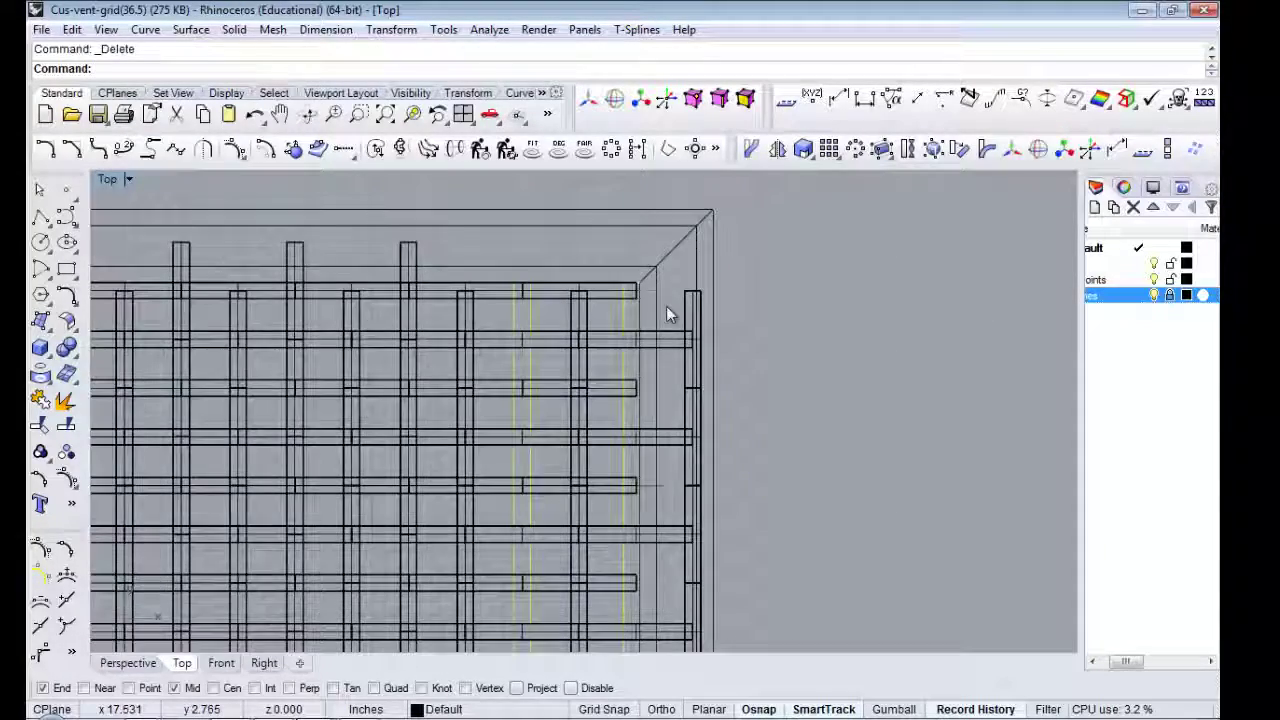
left_click(682, 320, "shift")
left_click(460, 262, "shift")
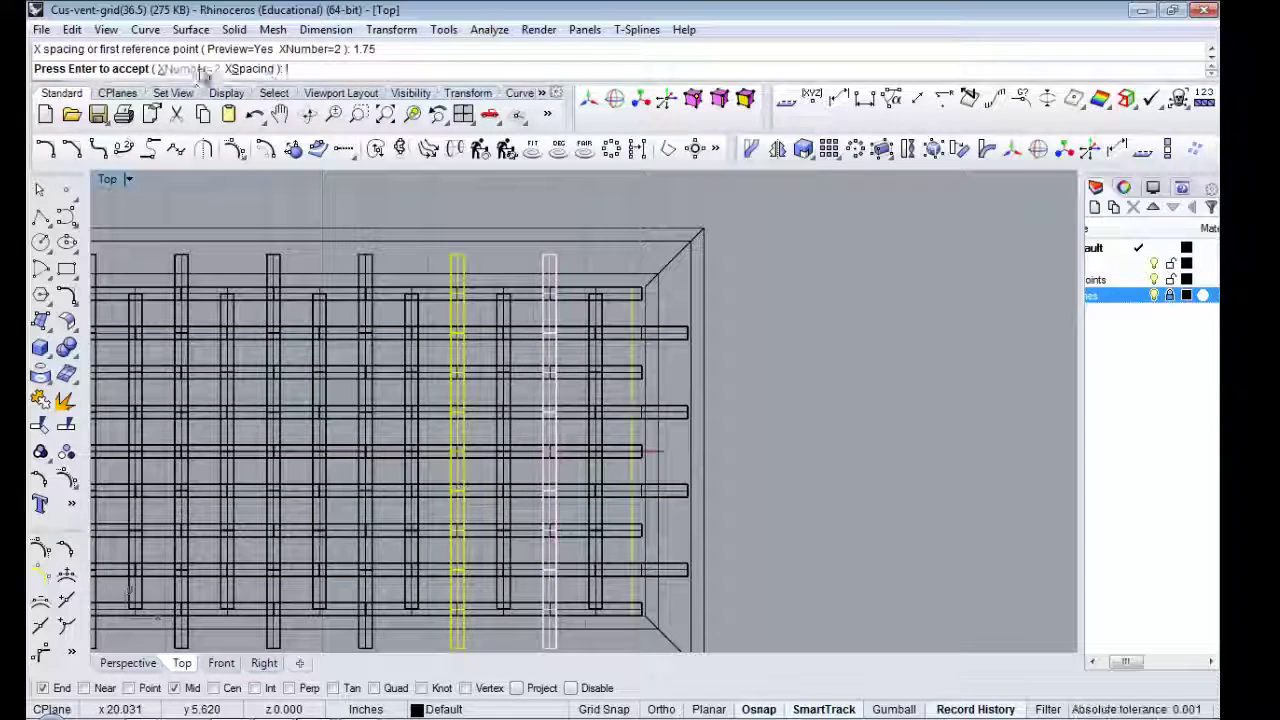
key("Return")
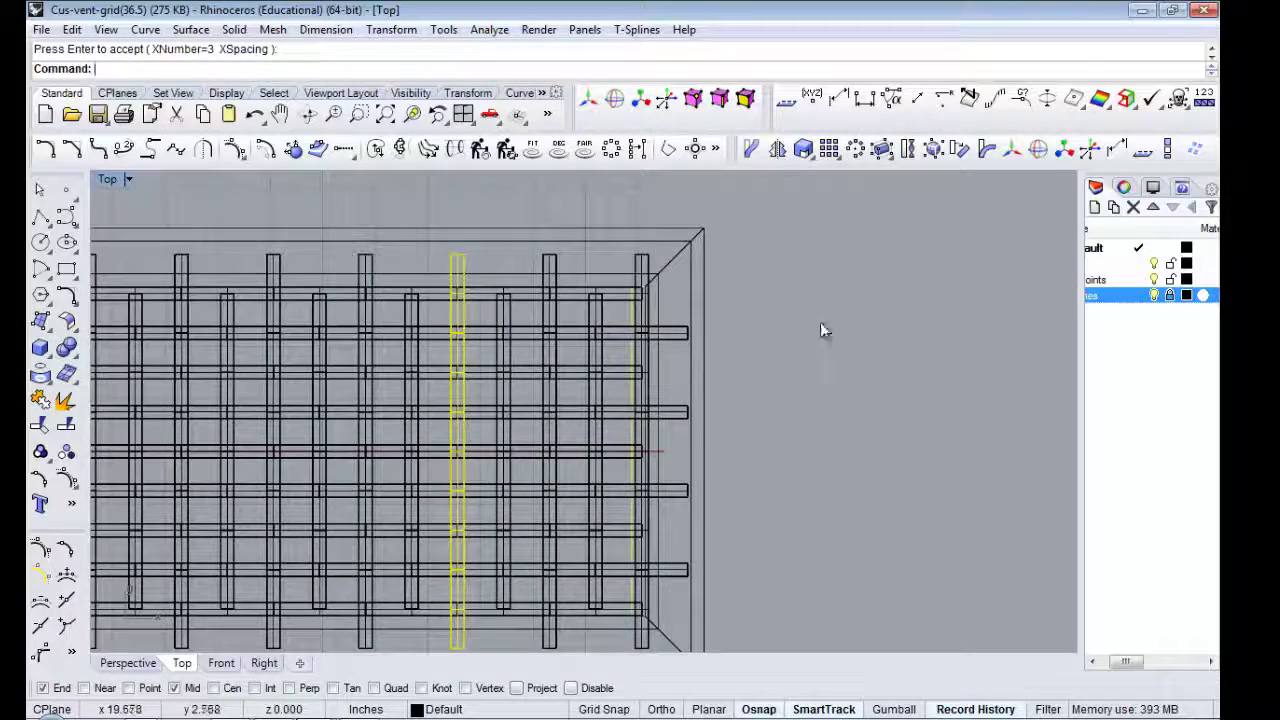
- Paste bar copies at the top-left corner and slide them rightward into line
scroll(586, 479, "up", 2)
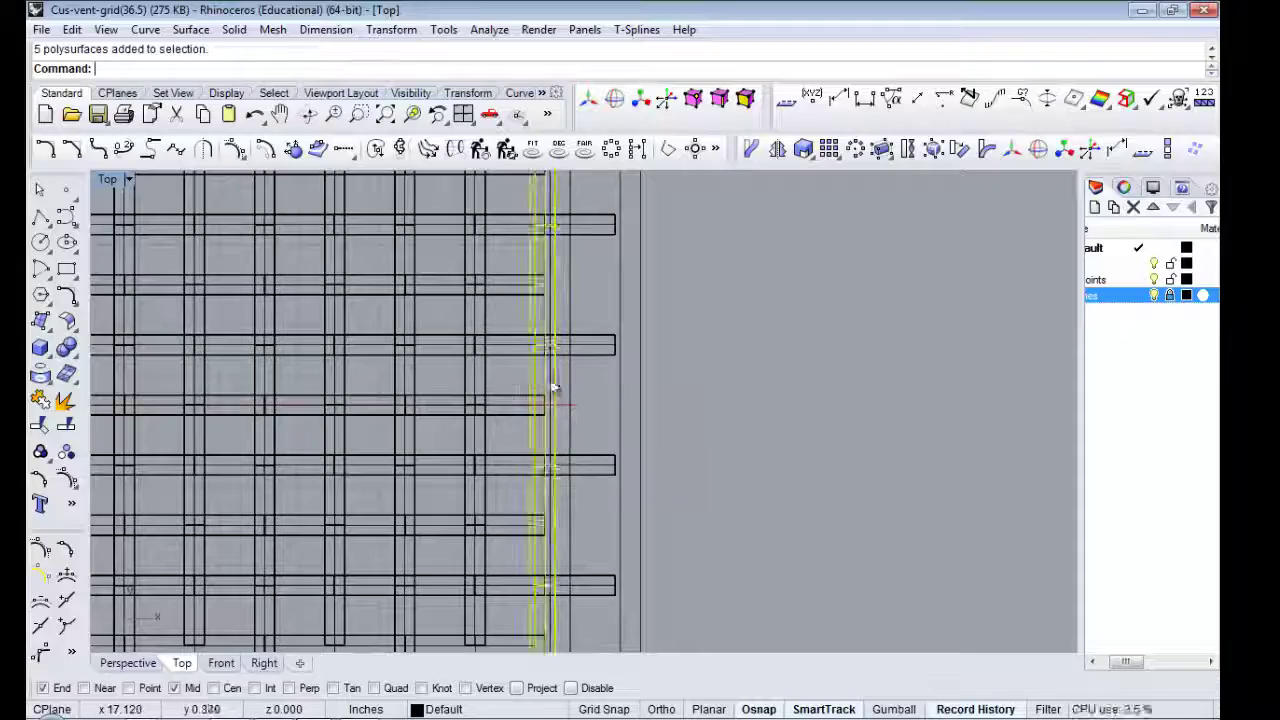
scroll(640, 423, "up", 3)
scroll(640, 423, "up", 2)
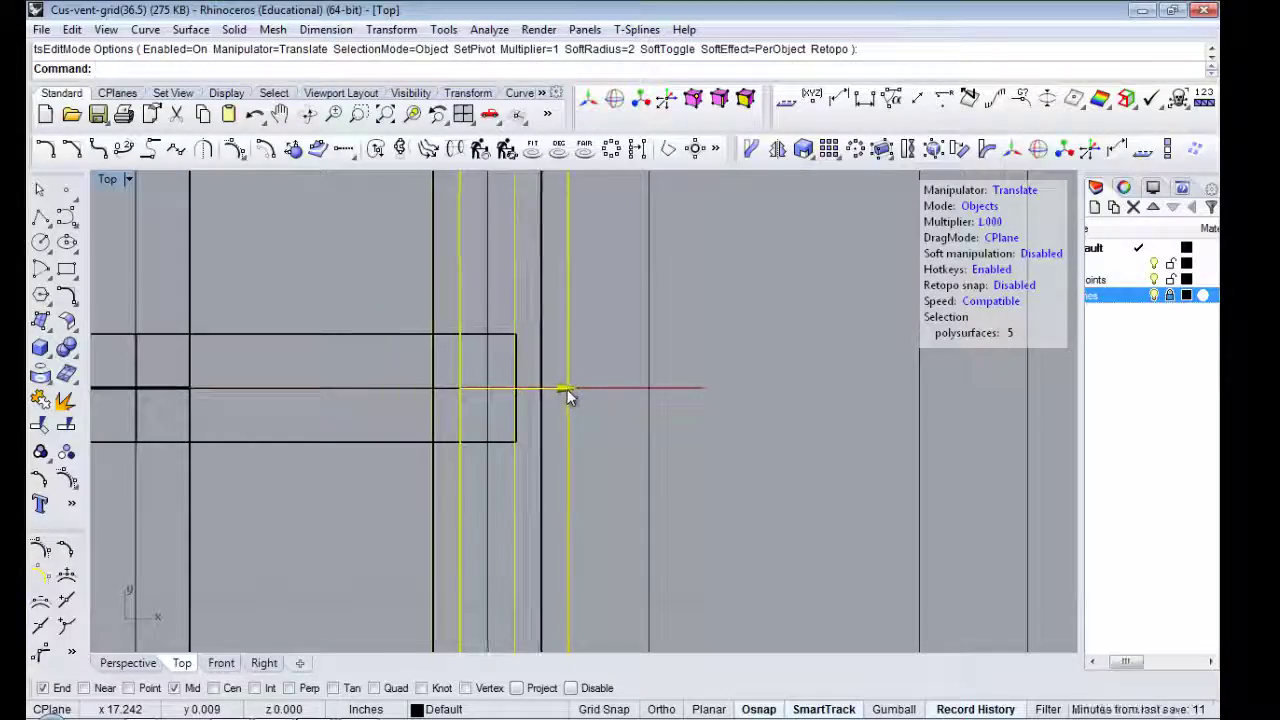
scroll(445, 397, "up", 2)
scroll(445, 397, "down", 3)
scroll(174, 394, "down", 2)
scroll(174, 394, "up", 5)
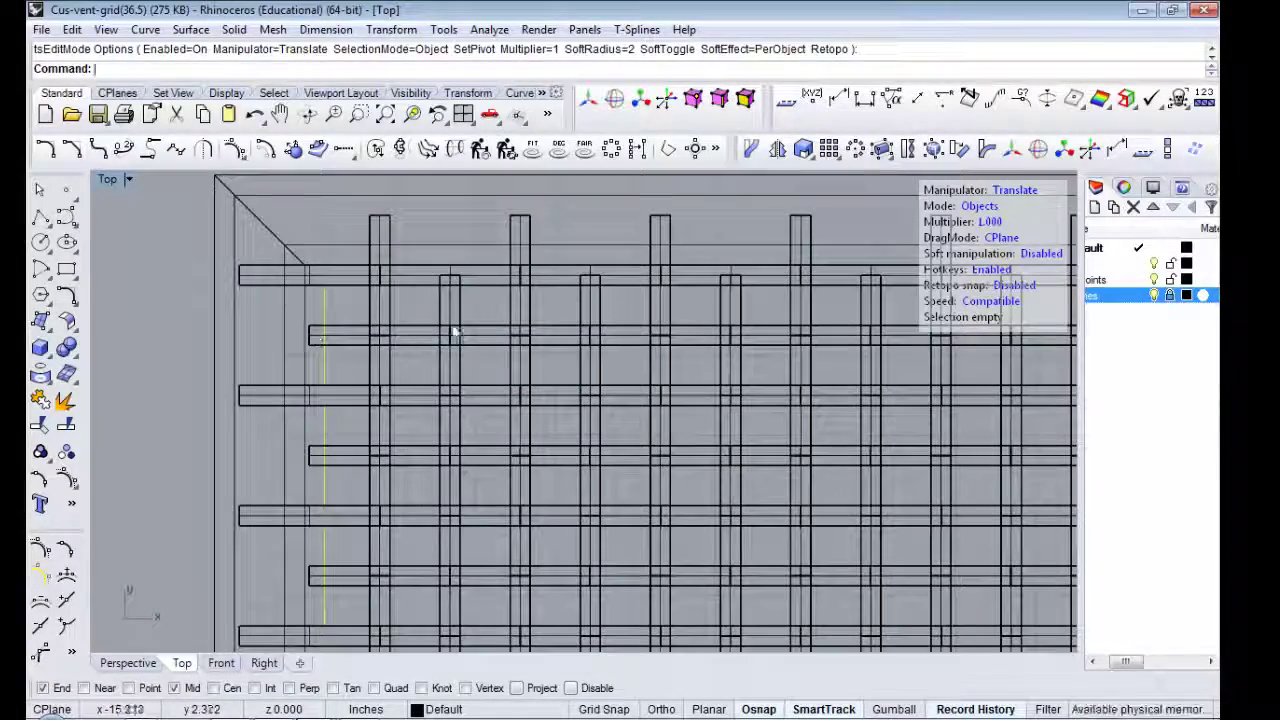
left_click(458, 332)
key("ctrl+v")
scroll(409, 517, "up", 3)
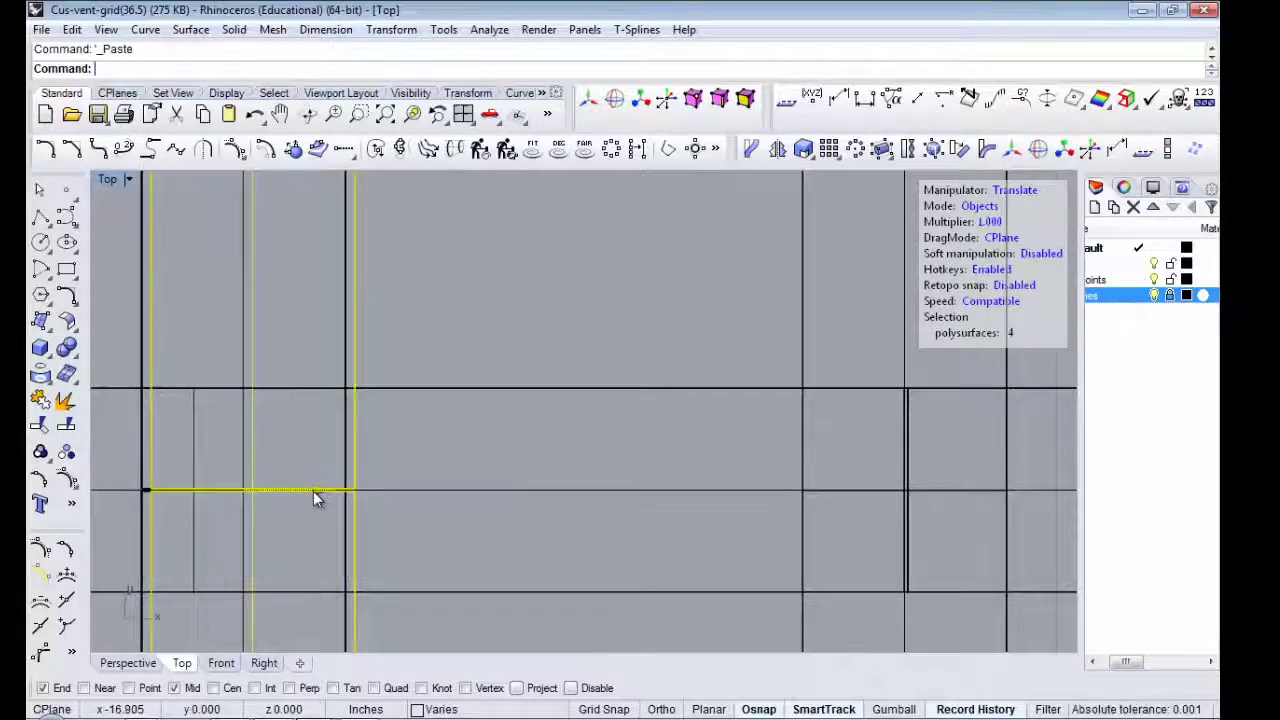
scroll(313, 491, "up", 1)
left_click_drag(297, 494, 551, 502)
scroll(686, 443, "down", 2)
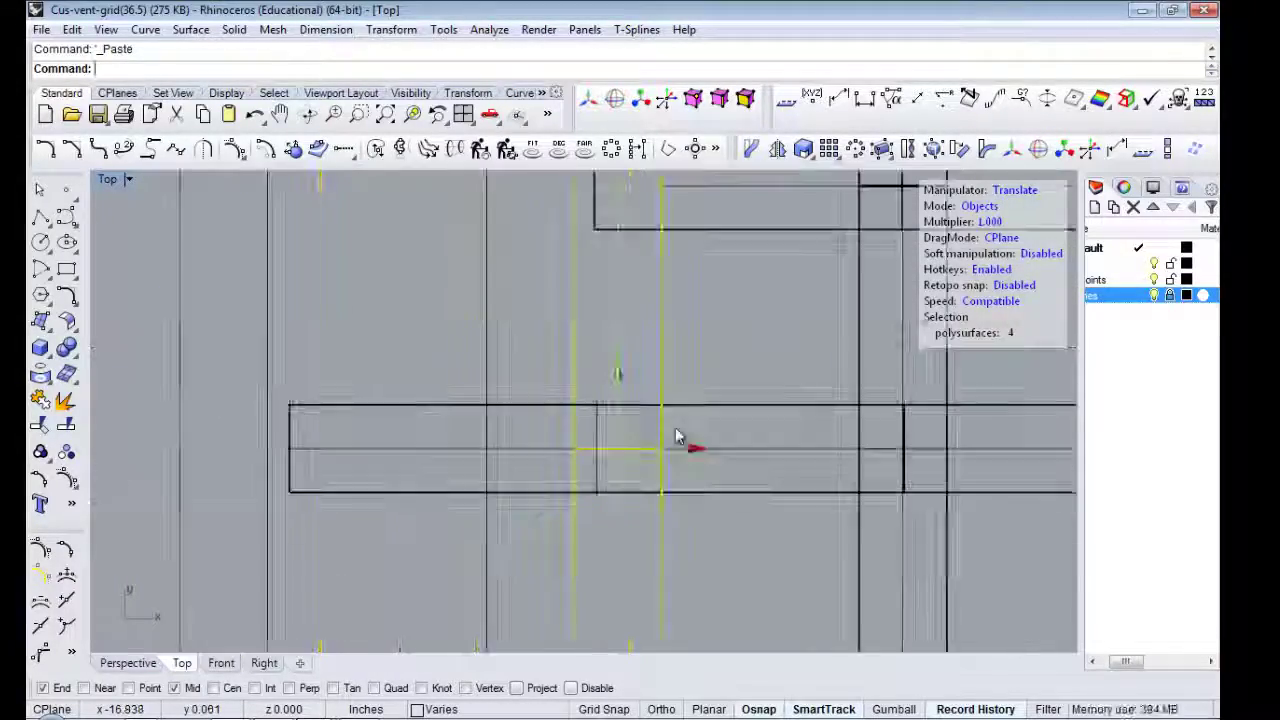
scroll(315, 390, "down", 2)
left_click(315, 390)
scroll(315, 390, "down", 3)
- Enlarge the Perspective view, fit the woven grid, and switch it to Shaded display
double_click(106, 180)
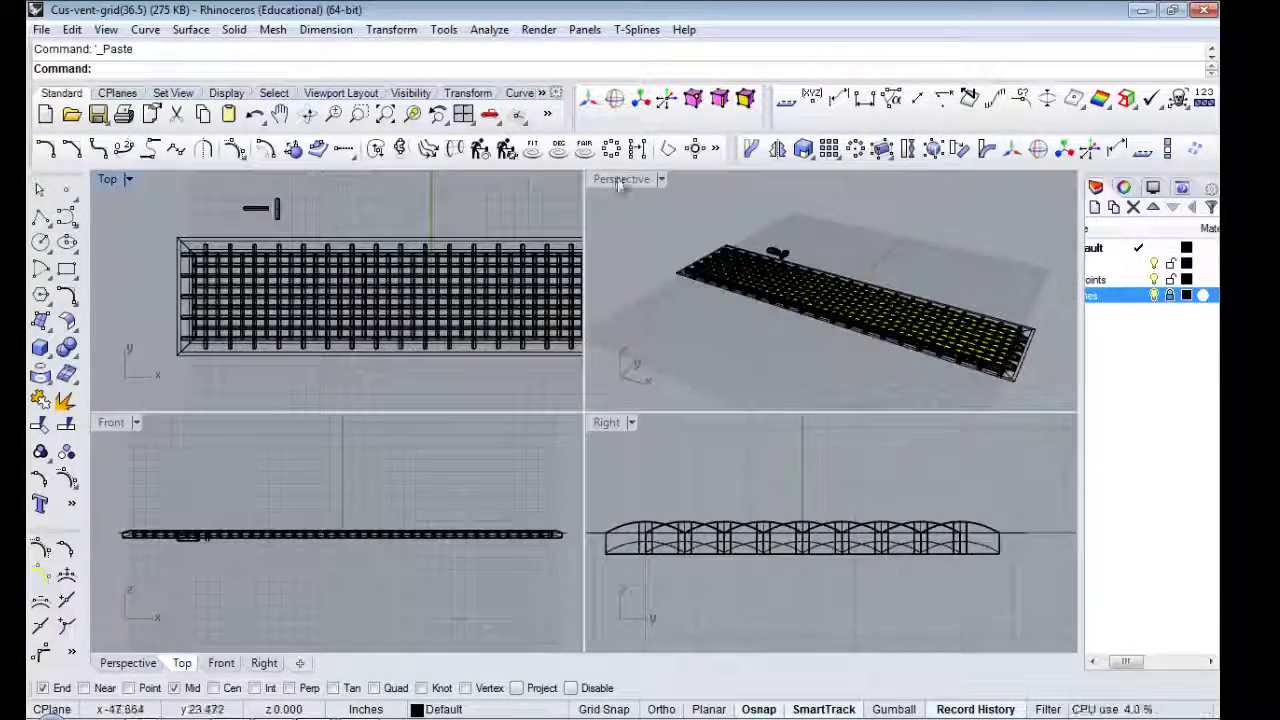
double_click(620, 180)
left_click(412, 113)
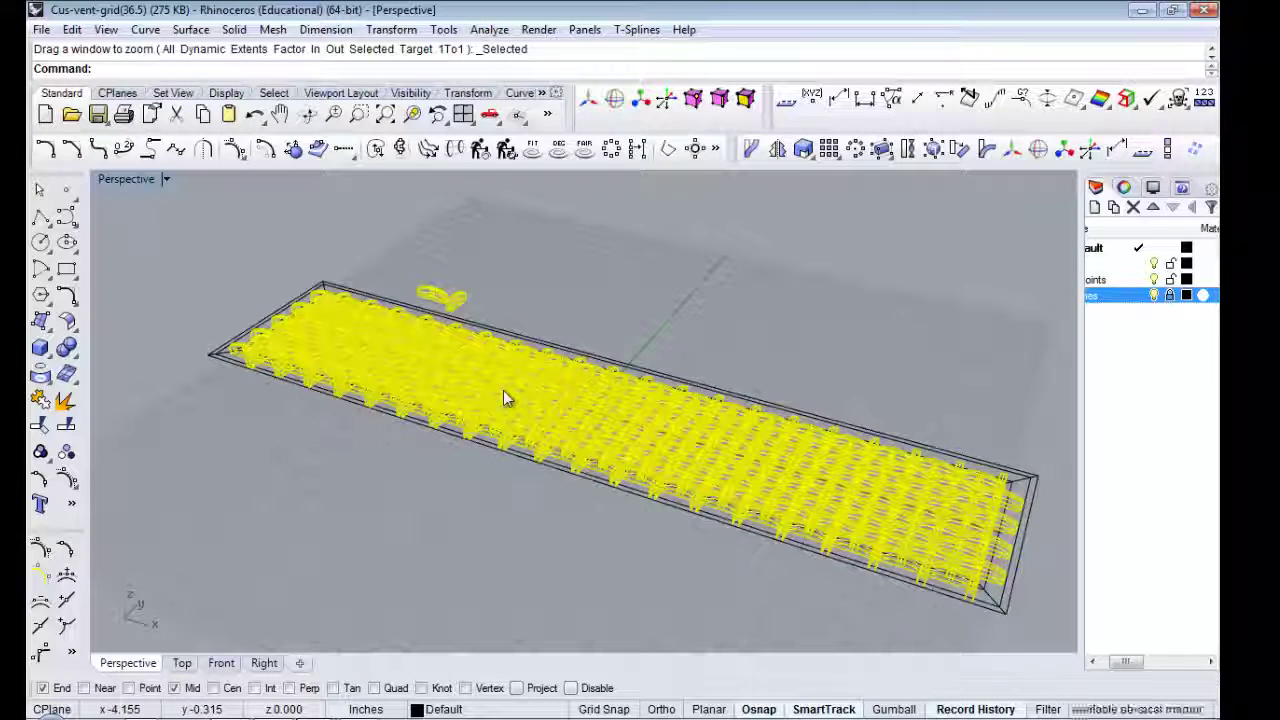
left_click(575, 285)
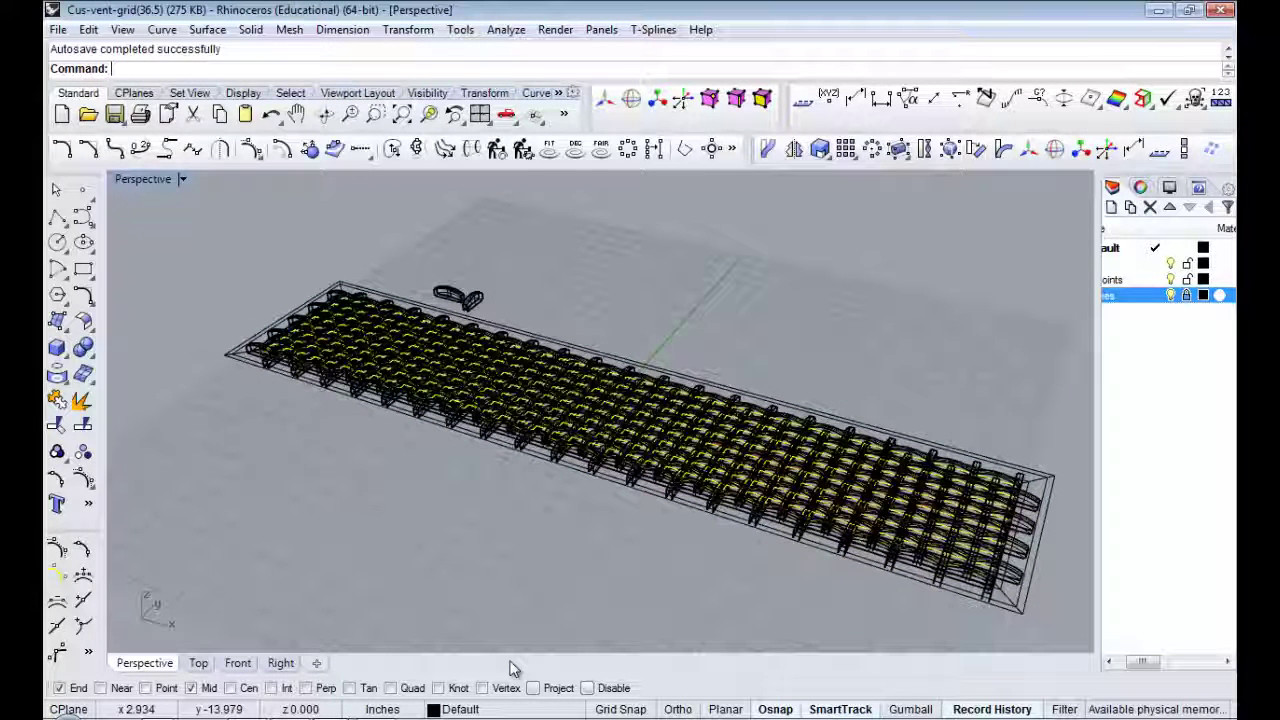
middle_click(457, 505)
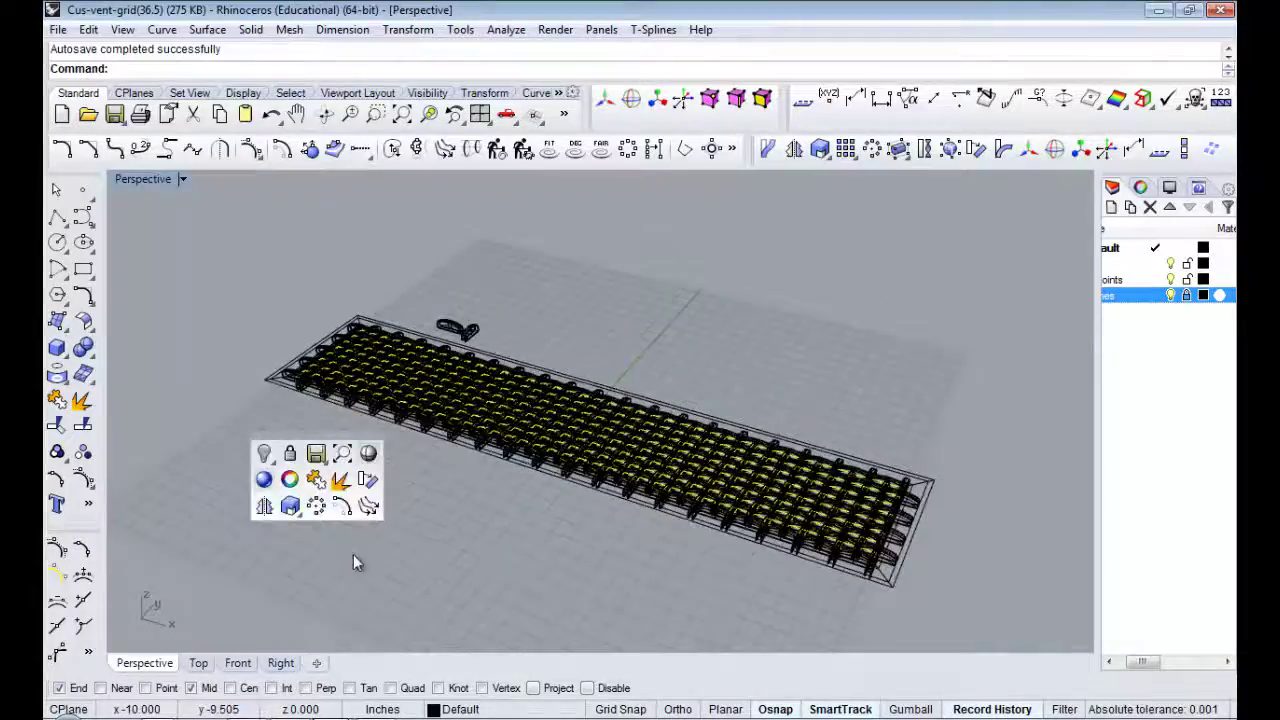
scroll(450, 300, "up", 5)
left_click(182, 179)
left_click(250, 161)
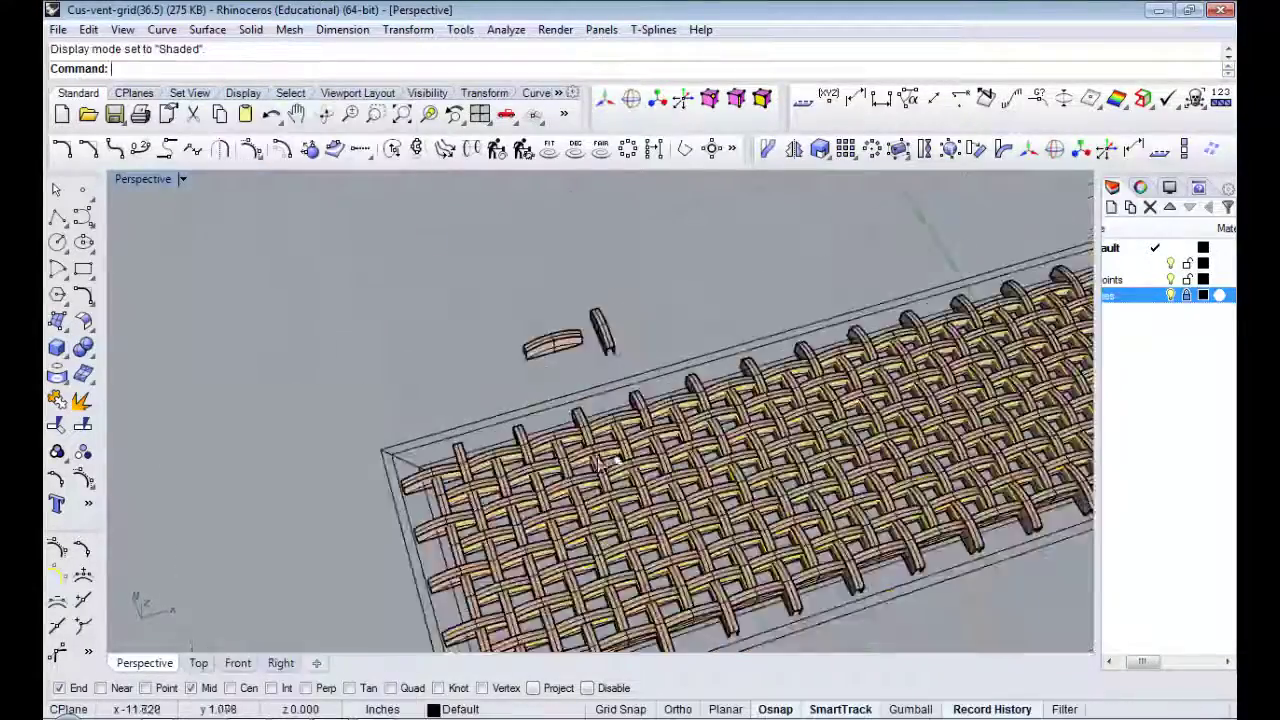
scroll(560, 380, "up", 5)
mouse_move(560, 380)
right_mouse_down()
mouse_move(630, 365)
mouse_move(330, 348)
mouse_move(590, 430)
mouse_move(543, 508)
mouse_move(641, 482)
right_mouse_up()
scroll(586, 508, "up", 3)
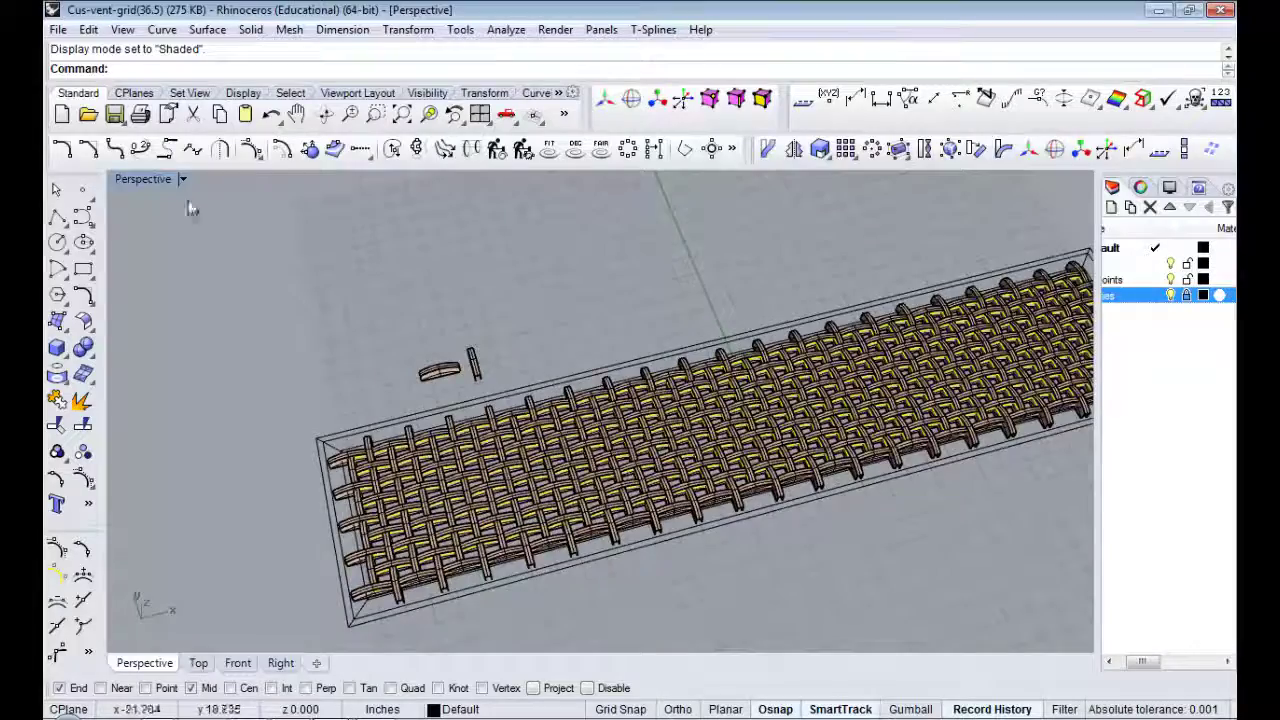
- Maximize the Top view and start a Rectangle there
double_click(143, 179)
double_click(128, 178)
left_click(83, 269)
scroll(320, 350, "up", 2)
- Draw a rectangle corner-to-corner along the frame's inner edge
scroll(265, 280, "up", 2)
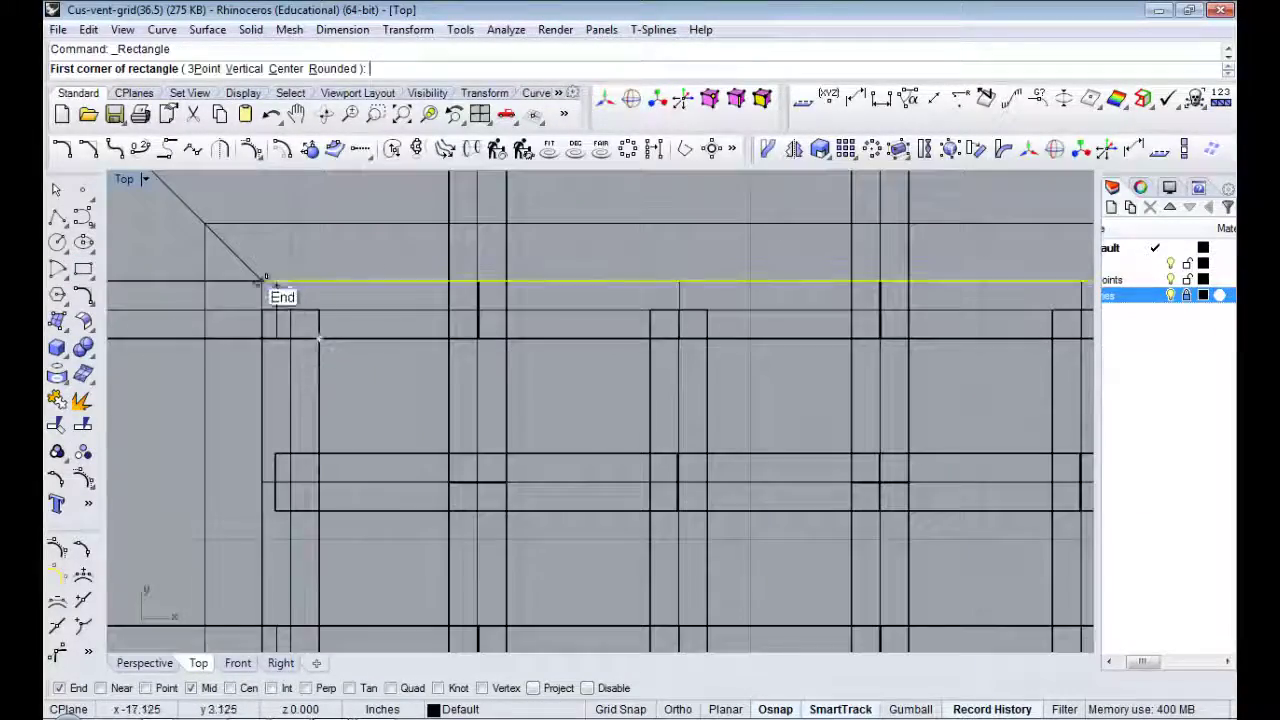
left_click(262, 283)
scroll(262, 283, "down", 4)
scroll(870, 432, "up", 2)
scroll(808, 385, "up", 2)
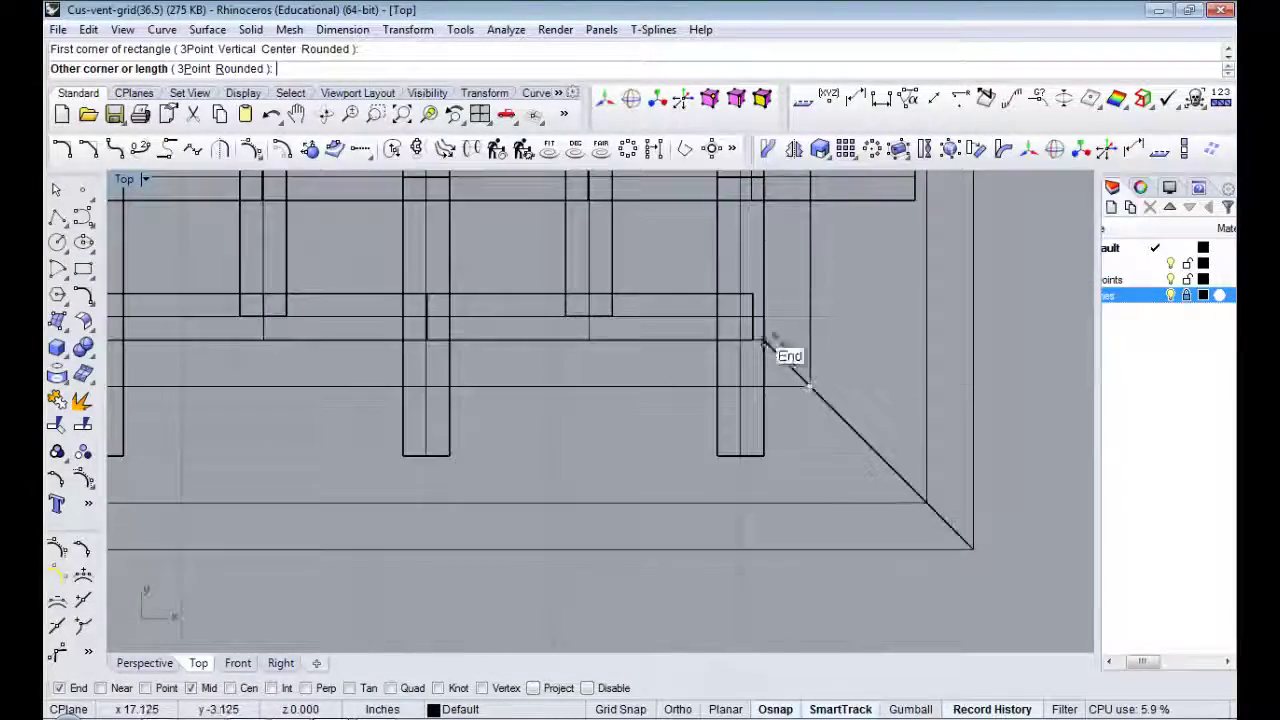
left_click(795, 367)
scroll(806, 486, "down", 3)
scroll(806, 486, "down", 2)
- Trim the woven strands with the rectangle as cutter, then orbit to inspect the ends
left_click(57, 424)
scroll(265, 392, "up", 4)
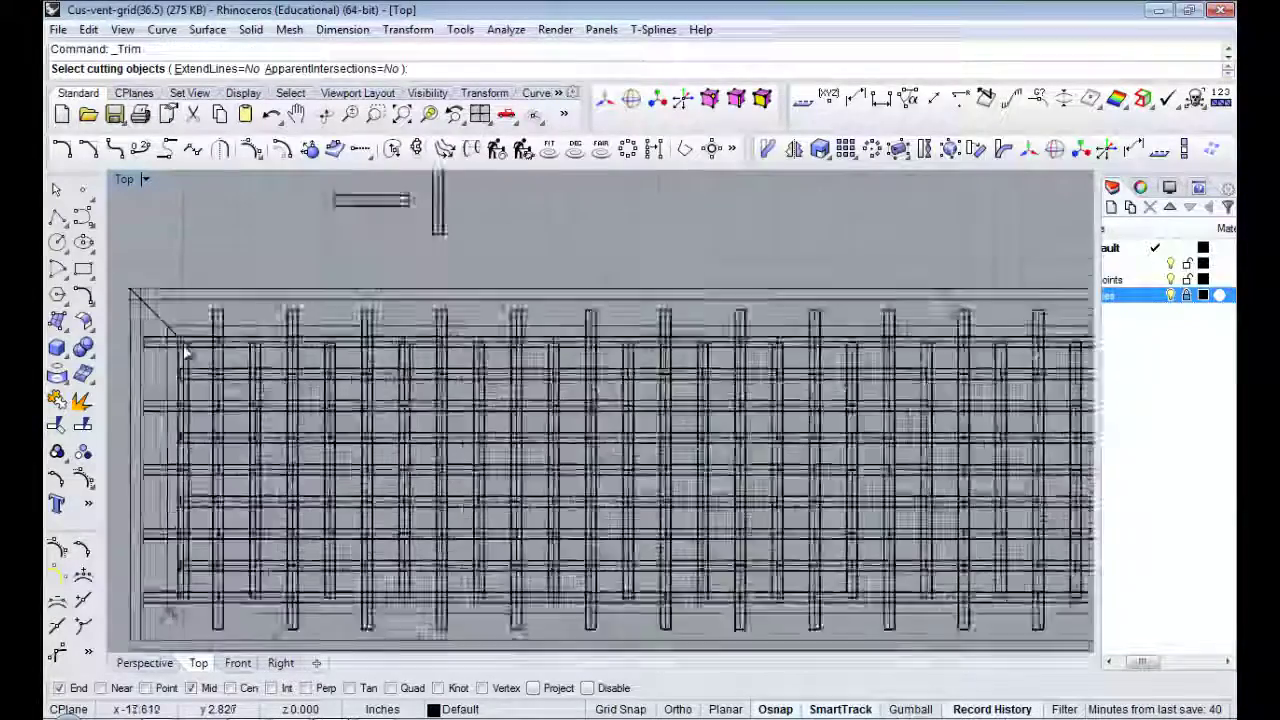
left_click(265, 392)
left_click(265, 392)
scroll(508, 386, "down", 3)
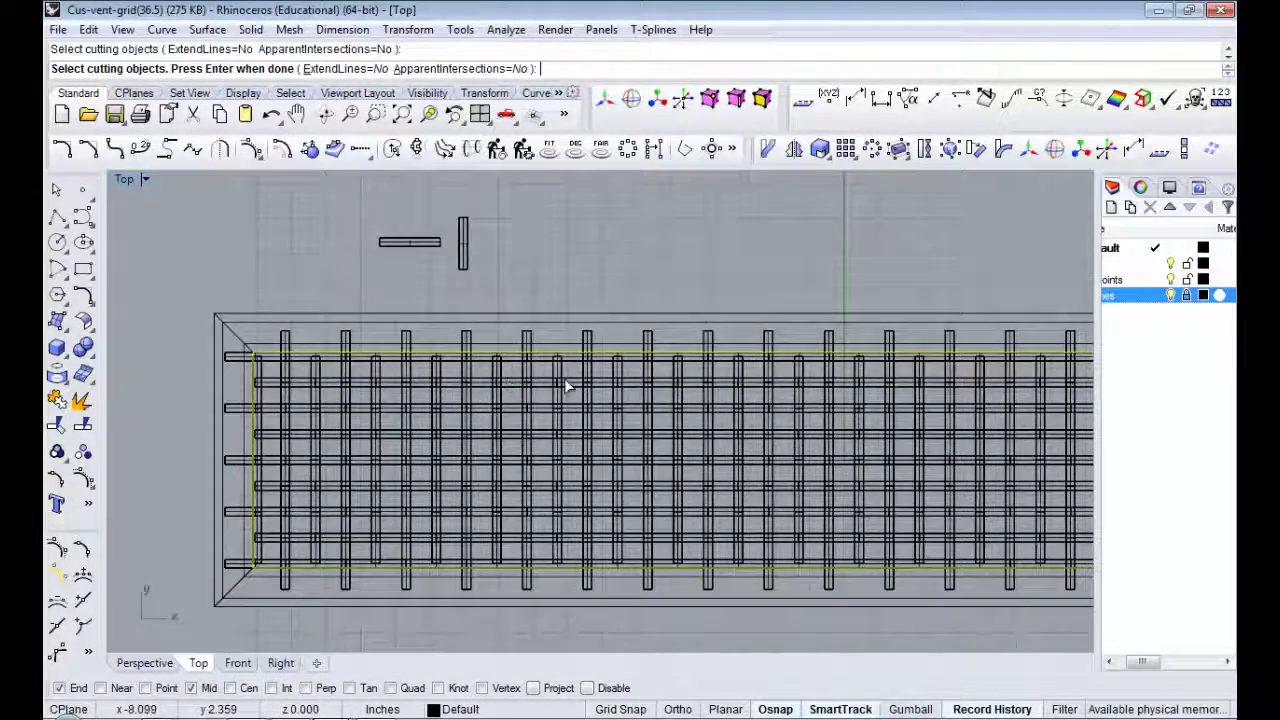
key("Return")
scroll(766, 337, "down", 1)
scroll(867, 357, "down", 1)
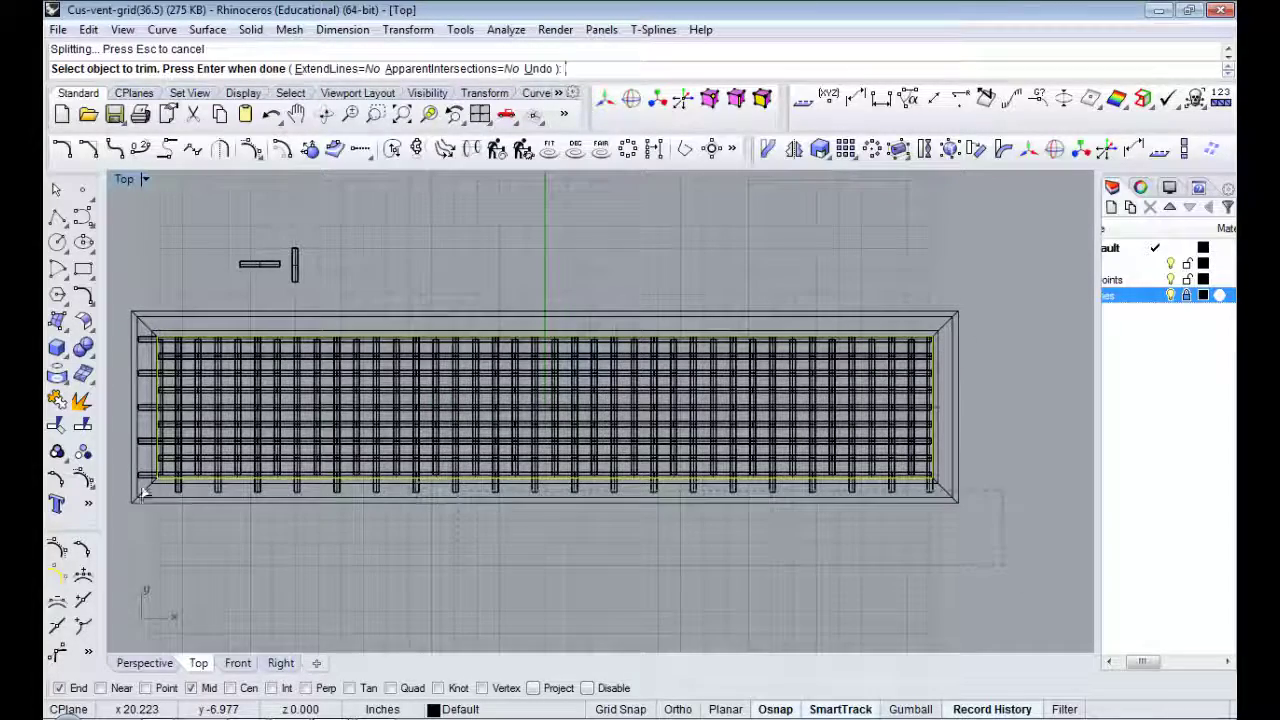
right_click_drag(208, 492, 363, 343)
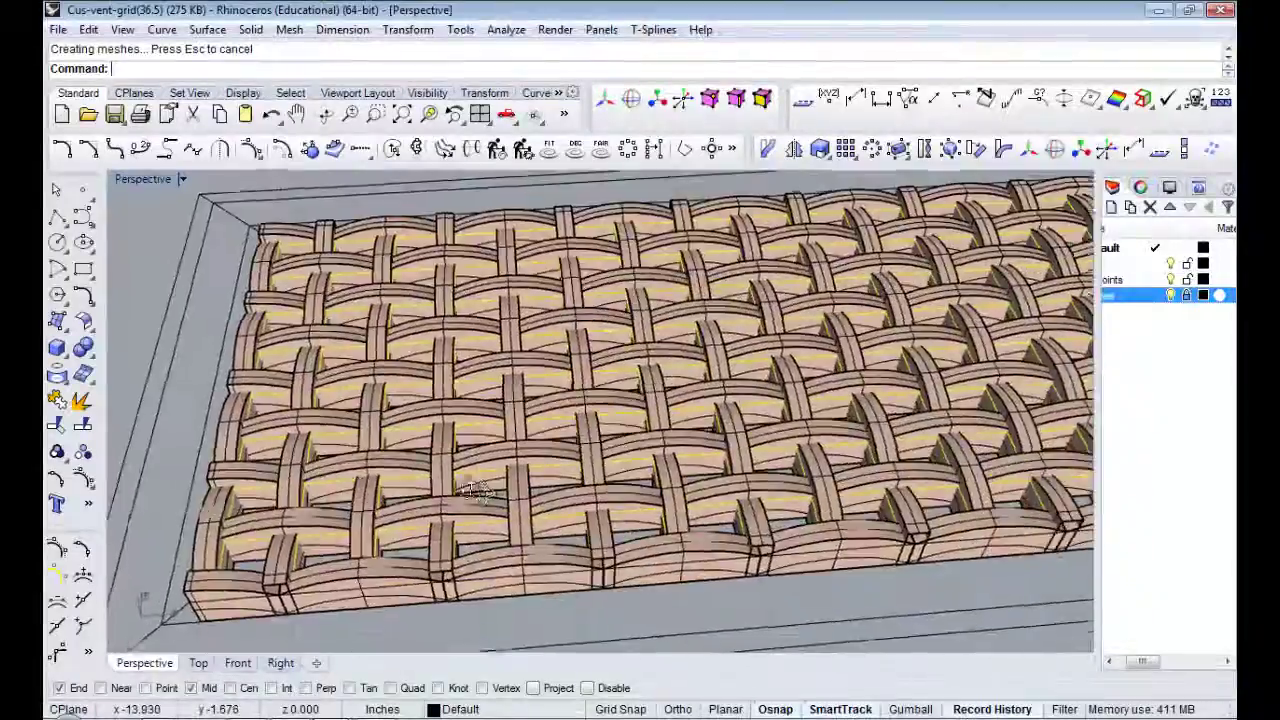
mouse_move(475, 490)
right_mouse_down()
mouse_move(390, 345)
mouse_move(483, 455)
mouse_move(529, 437)
right_mouse_up()
scroll(529, 437, "up", 5)
- Move the rectangle curve onto another layer through its properties
left_click(300, 375)
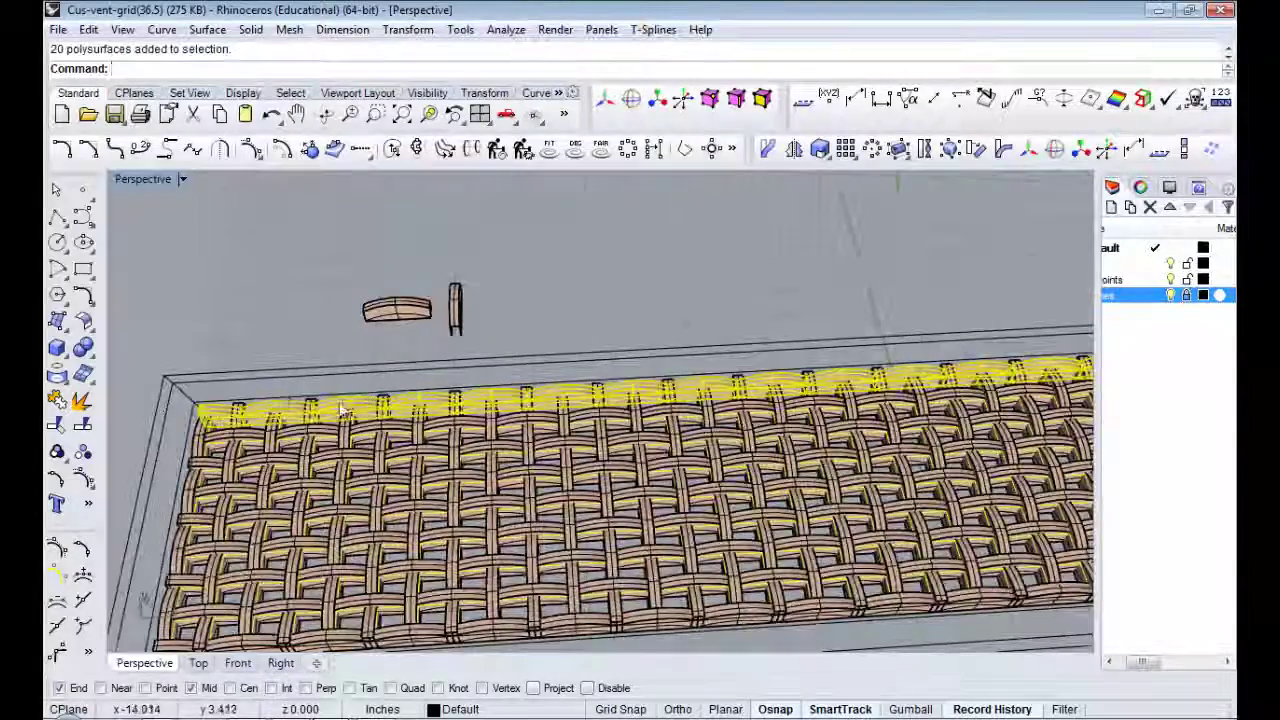
scroll(298, 395, "up", 2)
right_click_drag(300, 393, 366, 380)
double_click(143, 179)
scroll(238, 244, "up", 3)
left_click(312, 278)
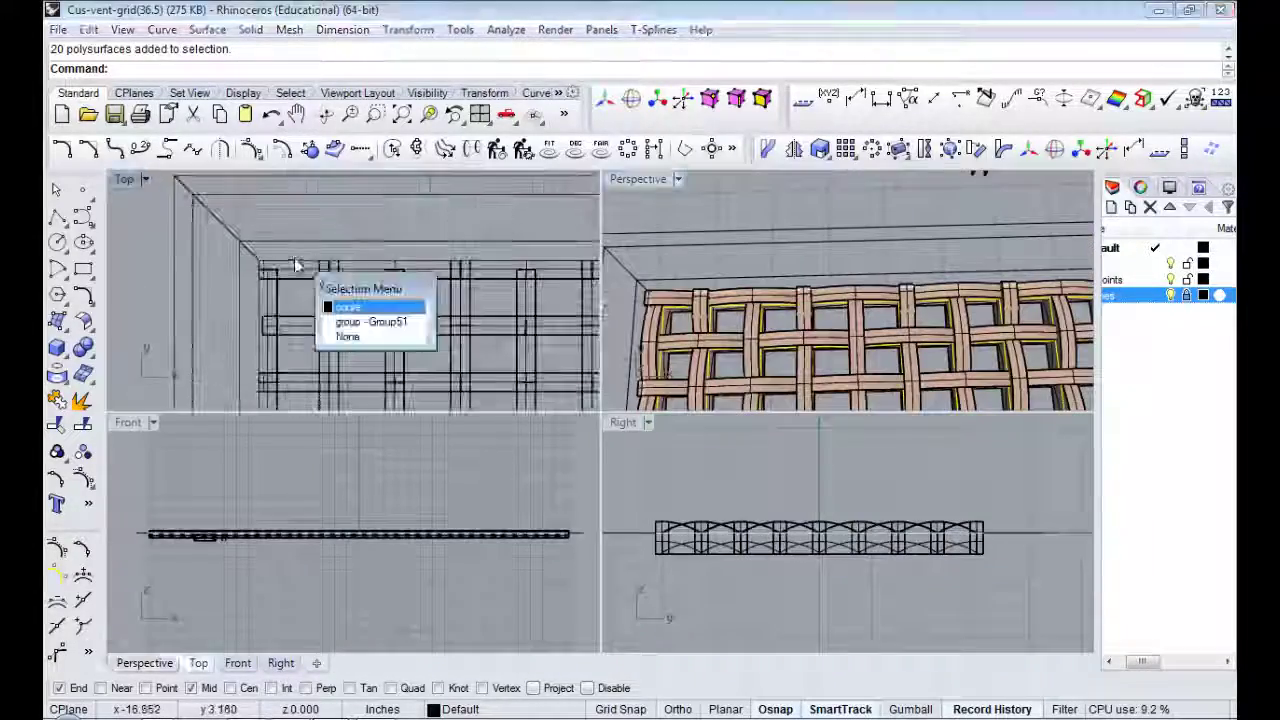
left_click(348, 307)
left_click(1140, 187)
left_click(1190, 280)
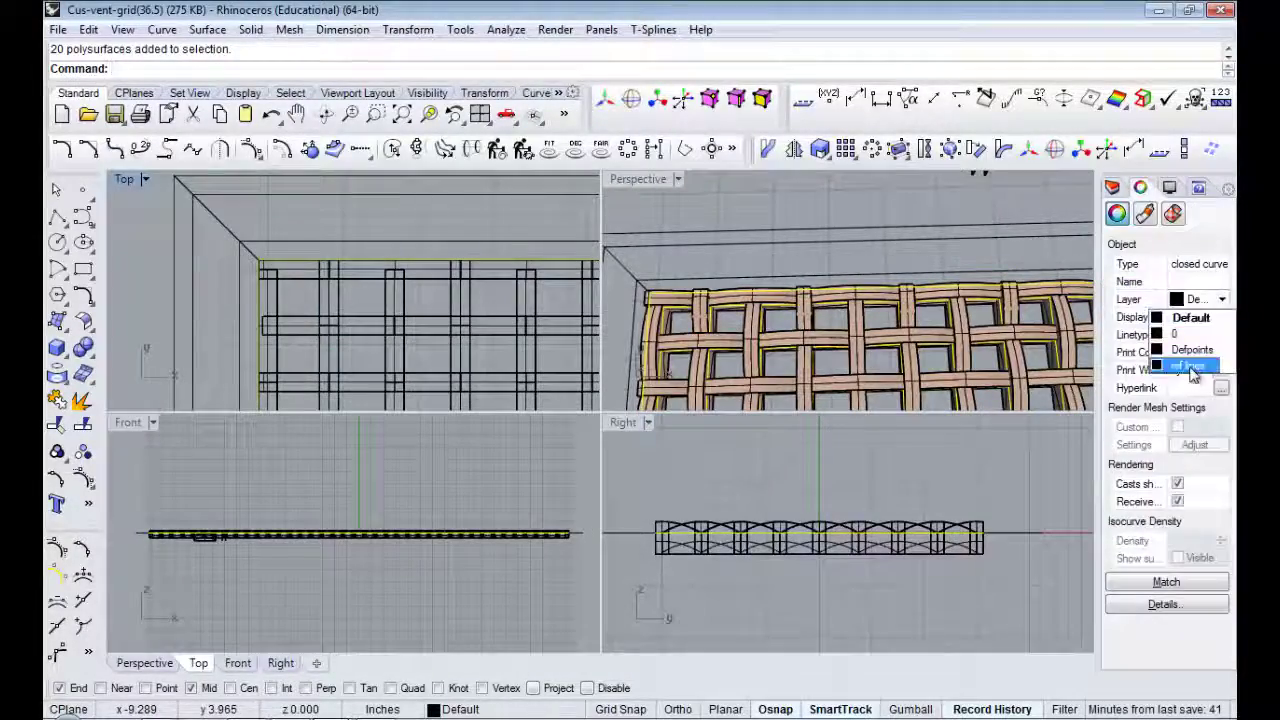
left_click(466, 240)
- Select all 360 woven strands and group them
scroll(466, 240, "down", 3)
key("ctrl+a")
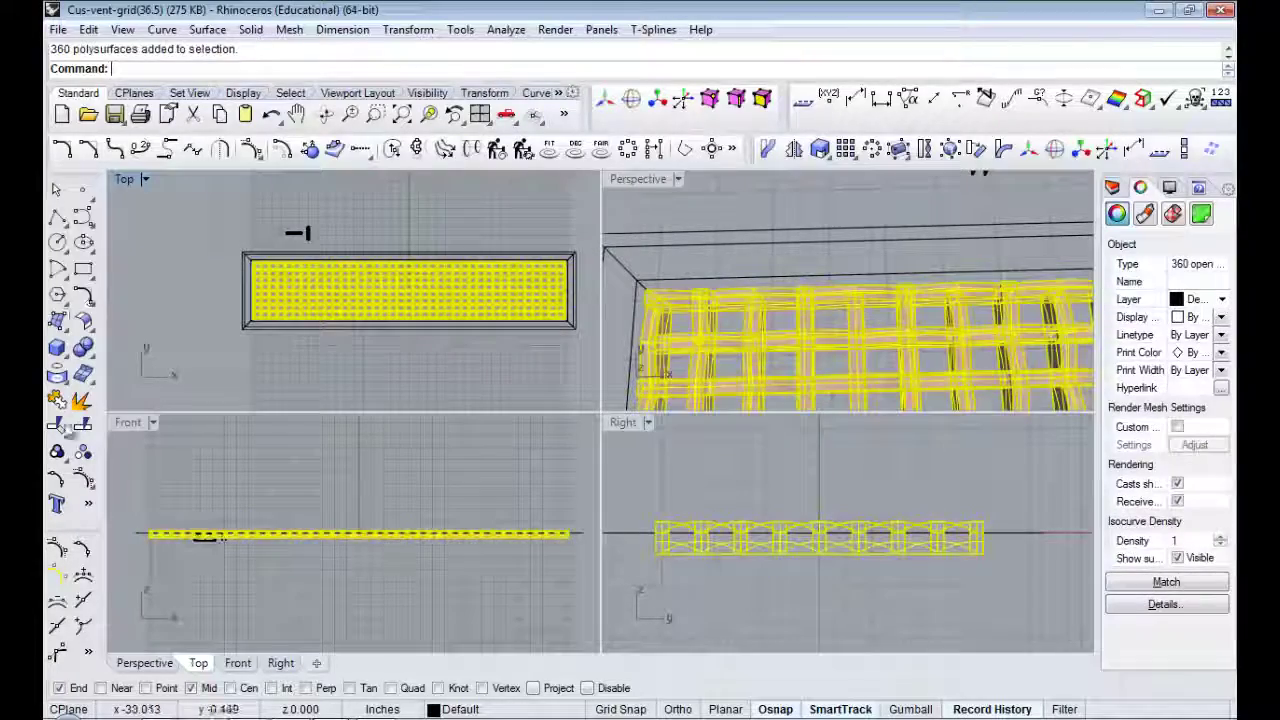
left_click(57, 452)
- Export the selection as IGES file Cus-vent-grid(36.5) in the Cus-Vent-Grid(36.5) folder
left_click(58, 29)
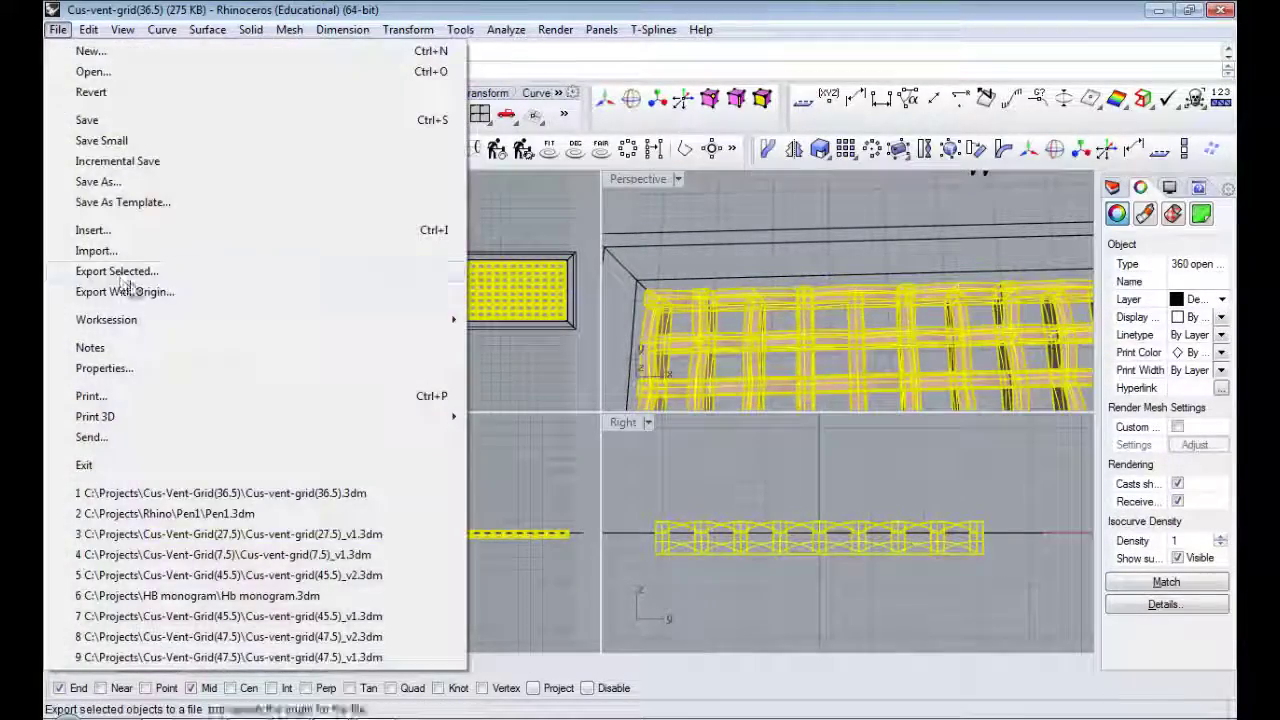
left_click(100, 268)
left_click(466, 166)
scroll(571, 366, "down", 3)
scroll(590, 355, "down", 3)
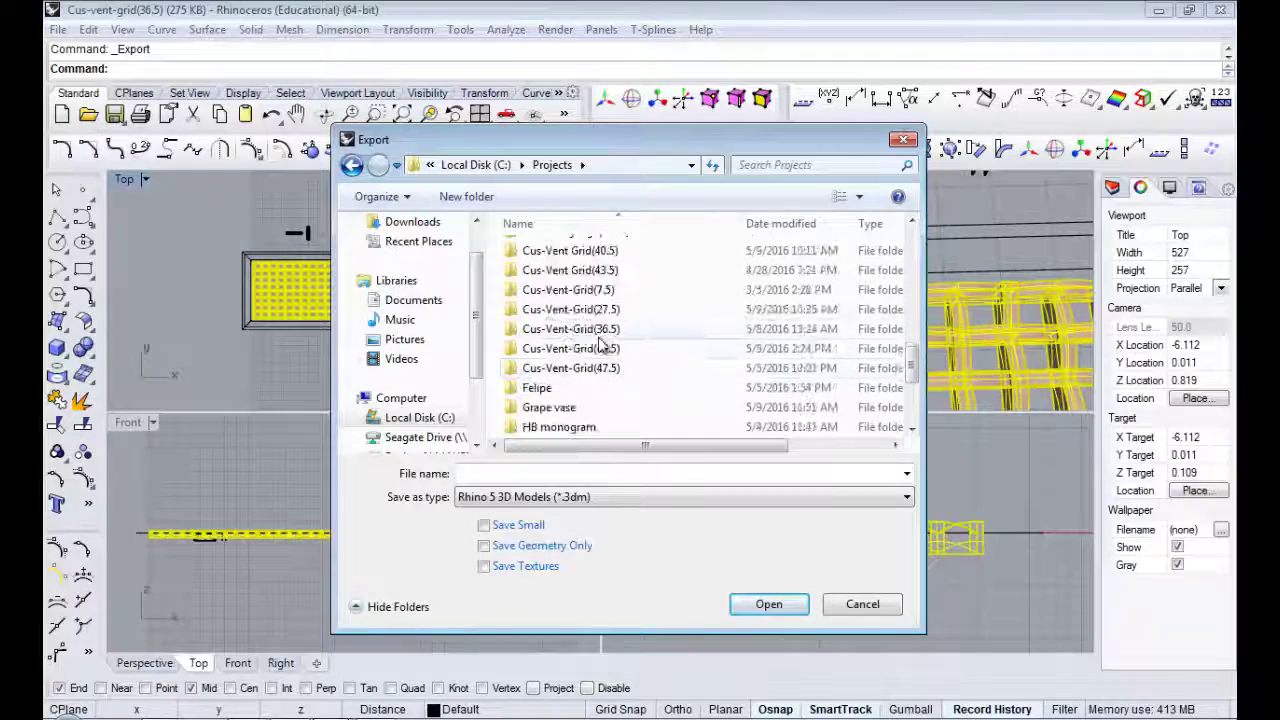
double_click(601, 334)
left_click(614, 497)
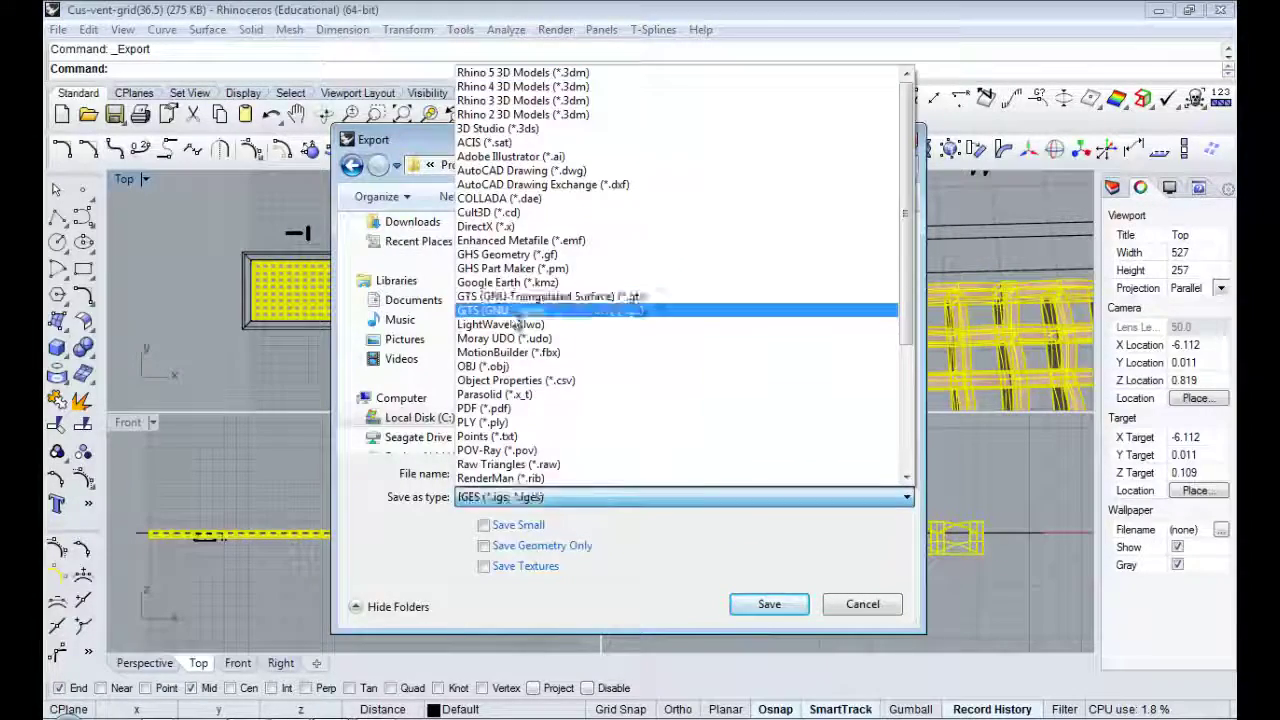
left_click(500, 302)
type("Cus")
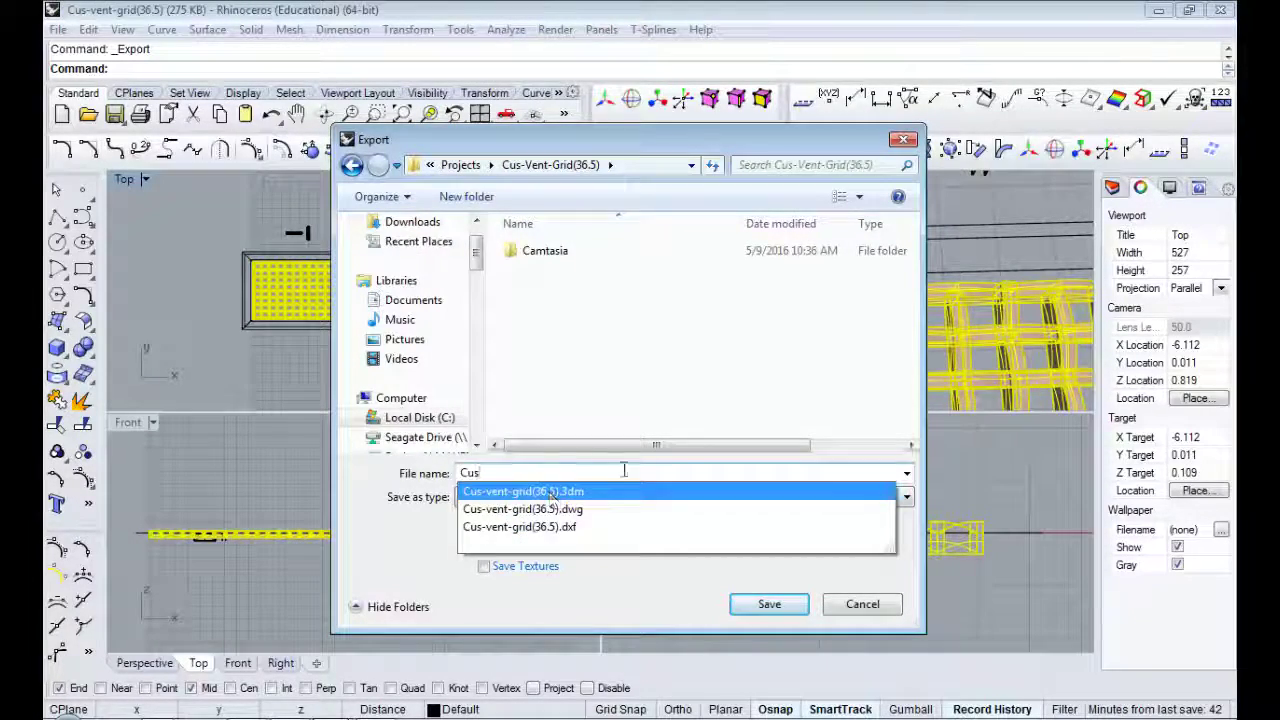
type("-vent-grid(36.5)")
left_click(769, 604)
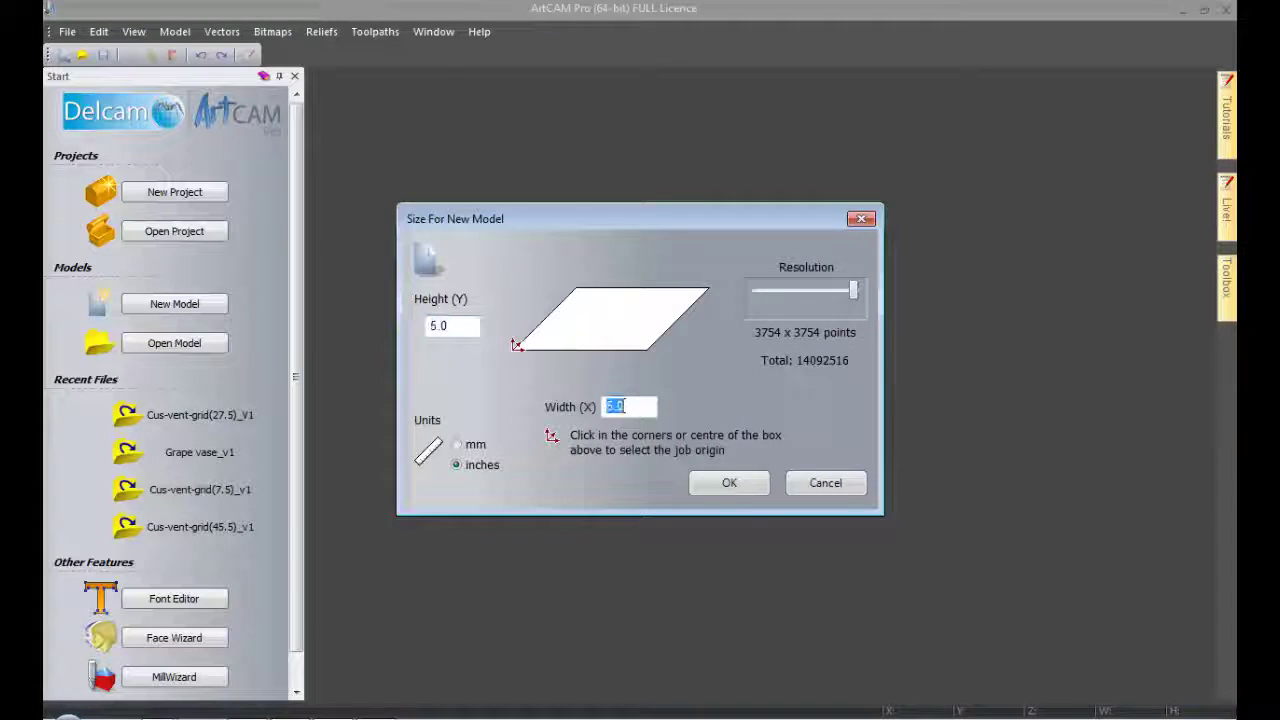
- Replace the 45 by 5 inch model with a new 45 by 12 inch model
left_click(729, 482)
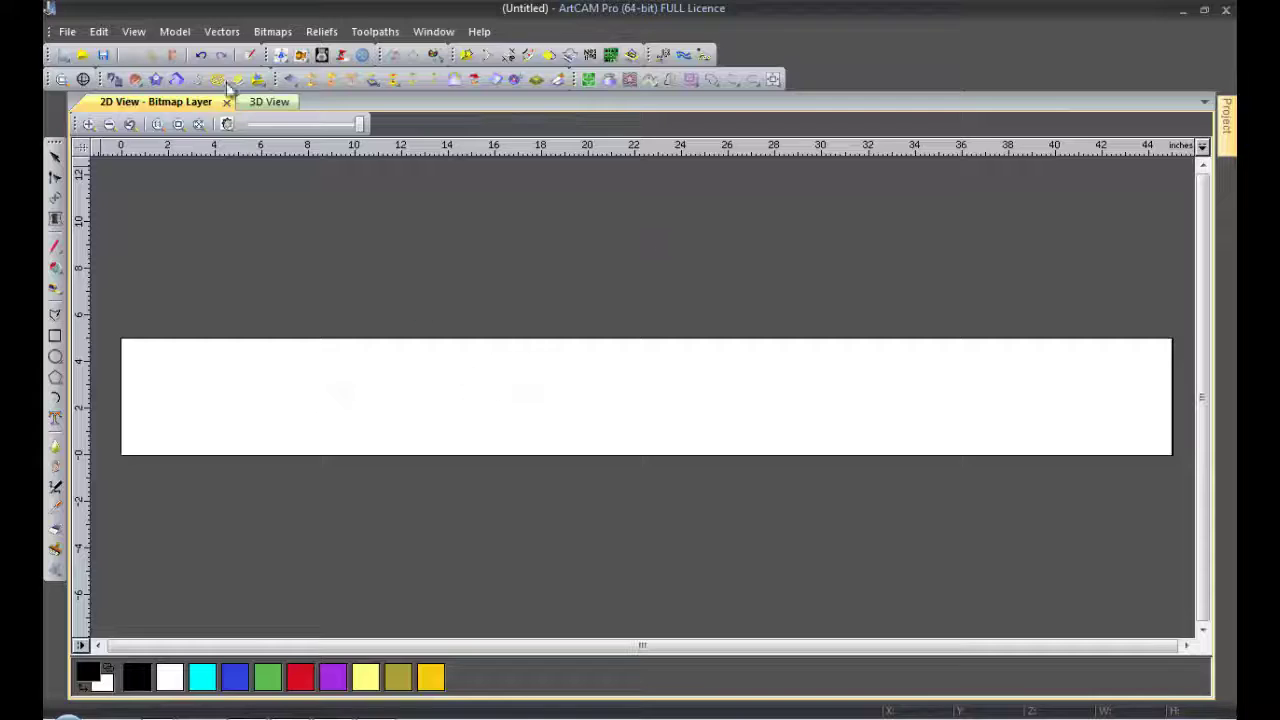
left_click(174, 32)
left_click(195, 53)
left_click(728, 459)
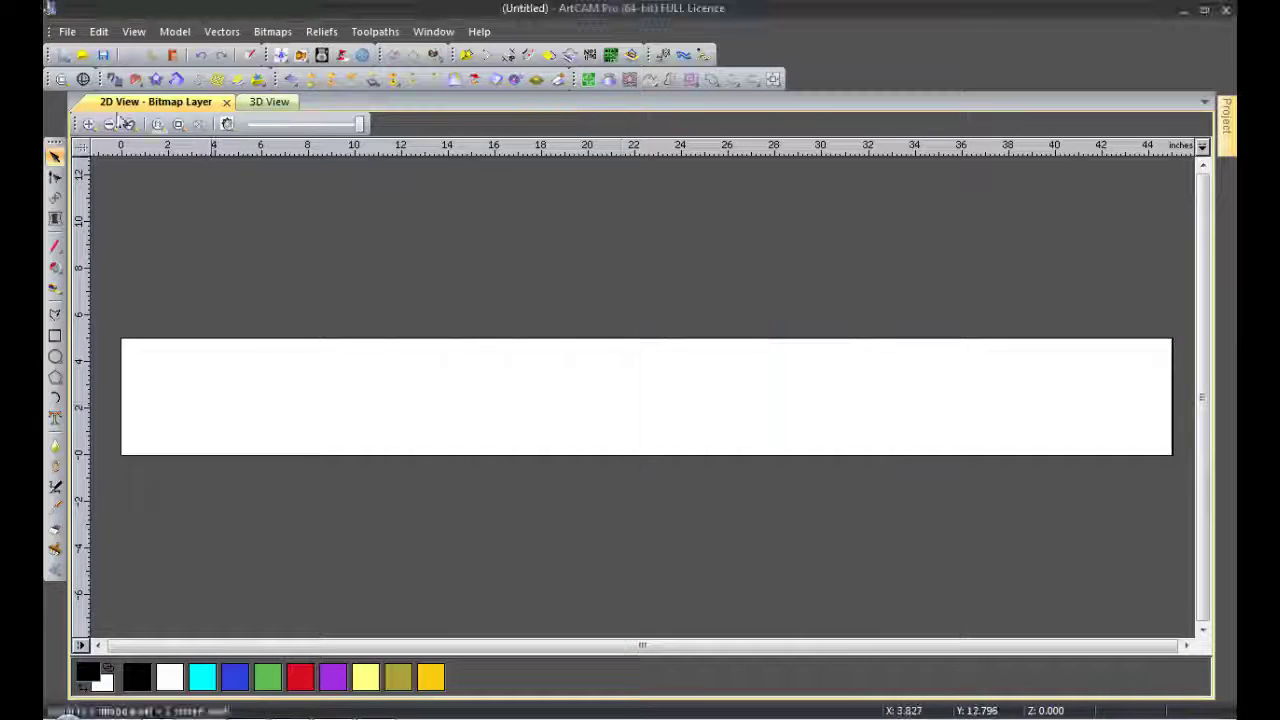
left_click(67, 31)
left_click(296, 54)
type("12")
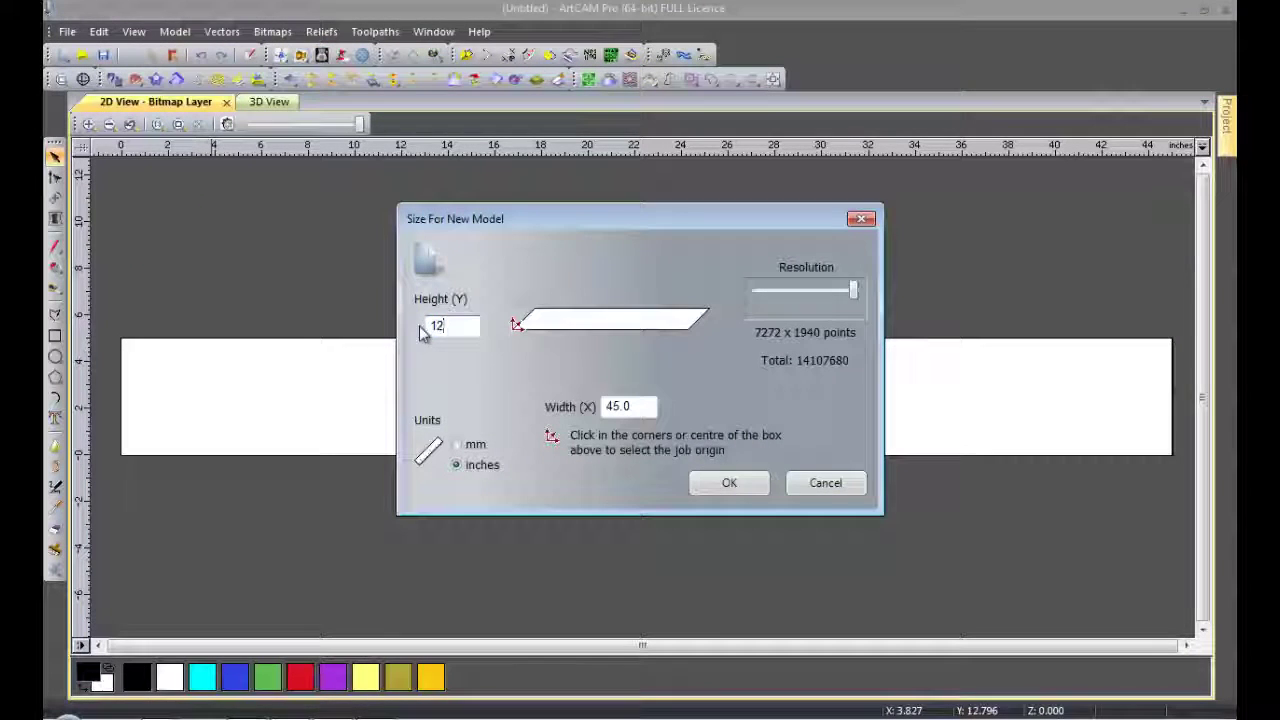
left_click(731, 484)
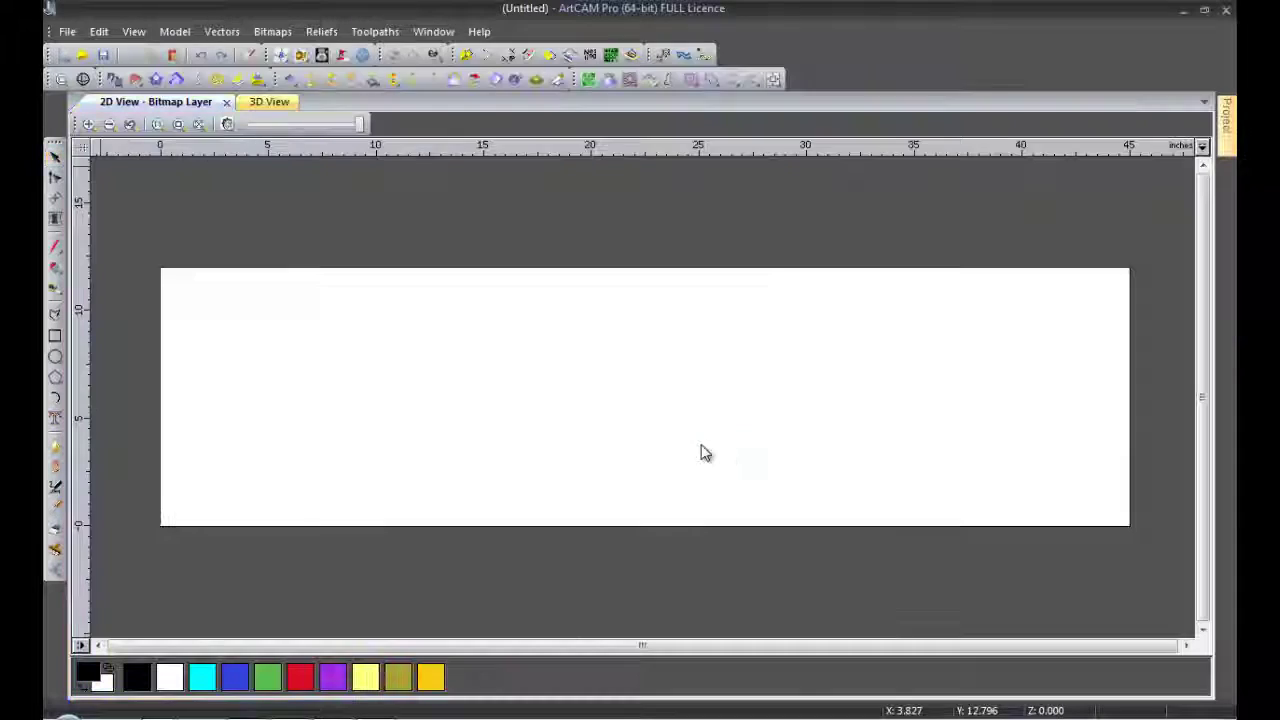
- Import the grid's AutoCAD drawing from its project folder as vectors, accepting the tolerances
left_click(225, 33)
left_click(260, 95)
left_click(709, 164)
left_click(540, 240)
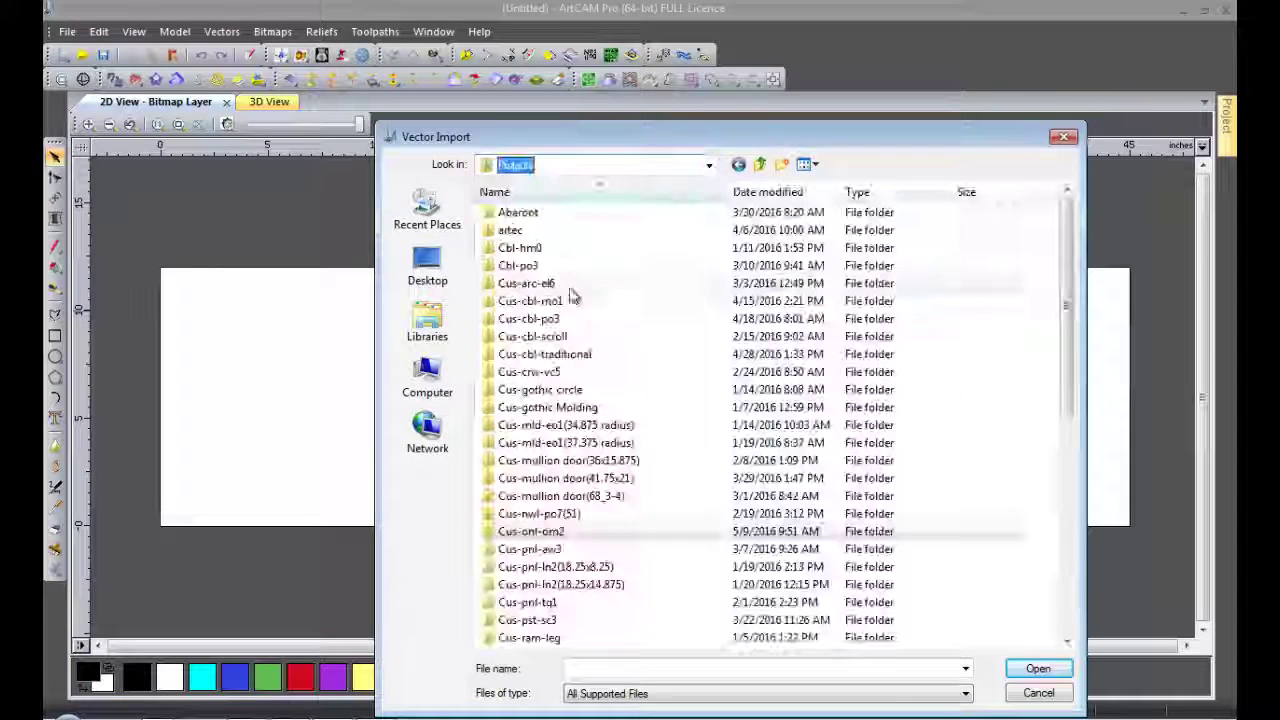
scroll(587, 531, "down", 5)
double_click(587, 531)
left_click(541, 247)
left_click(1038, 668)
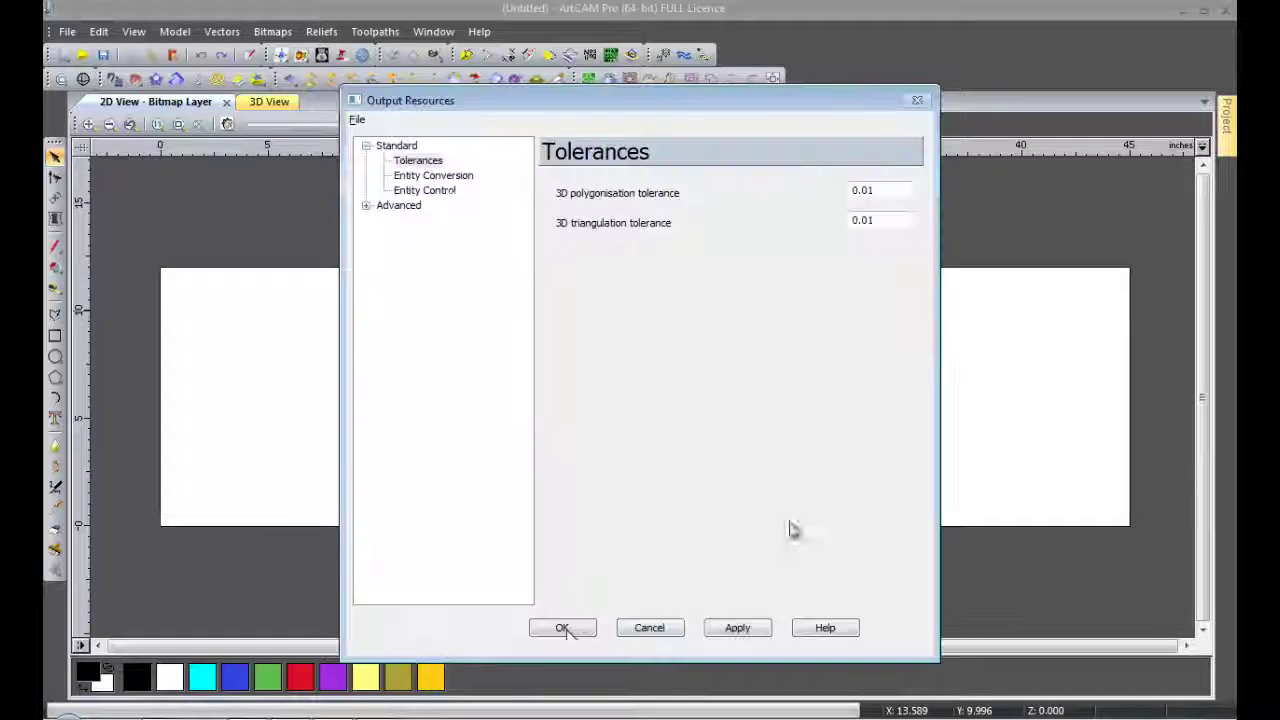
left_click(572, 630)
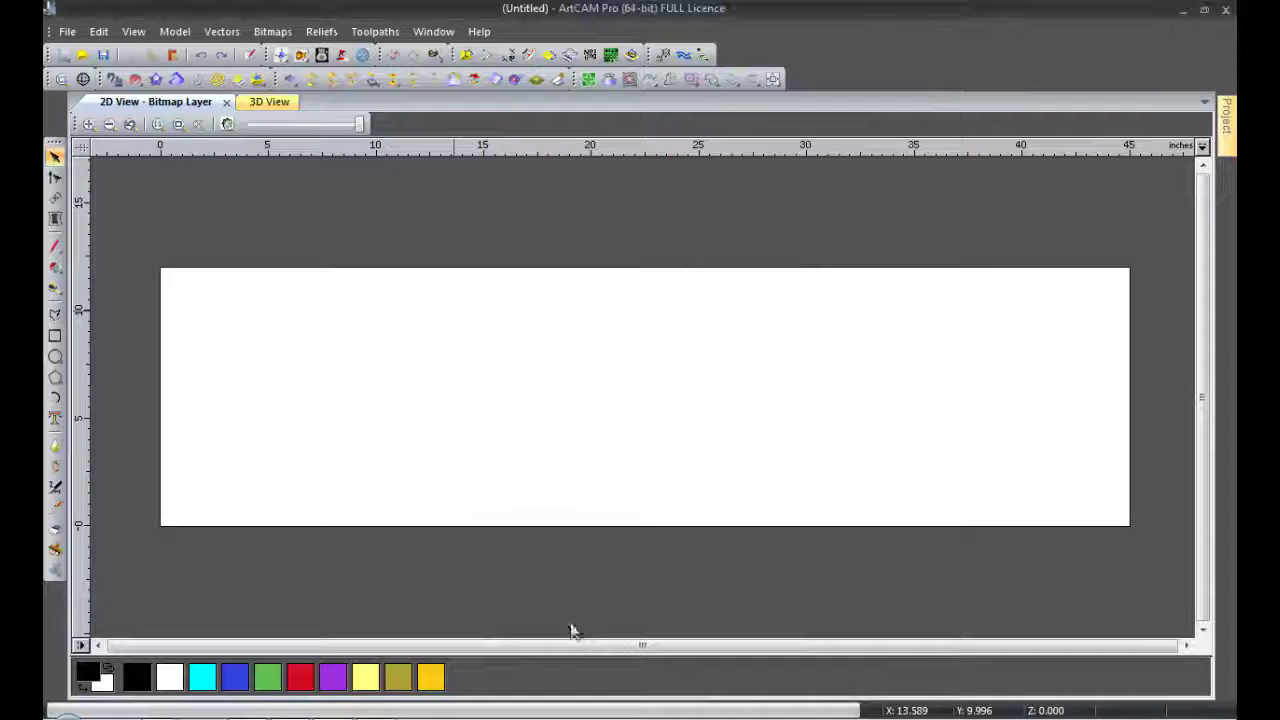
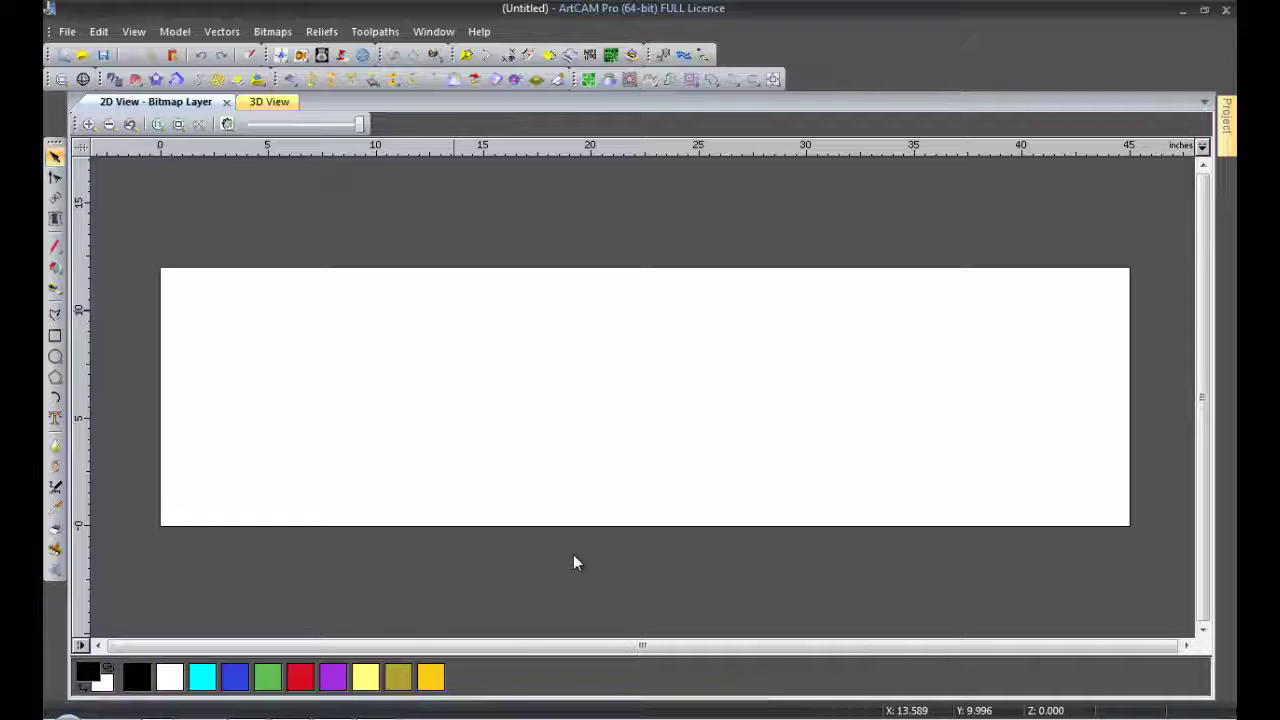
- Accept the vector import, then select and cut all the imported vent-grid vectors
left_click(629, 462)
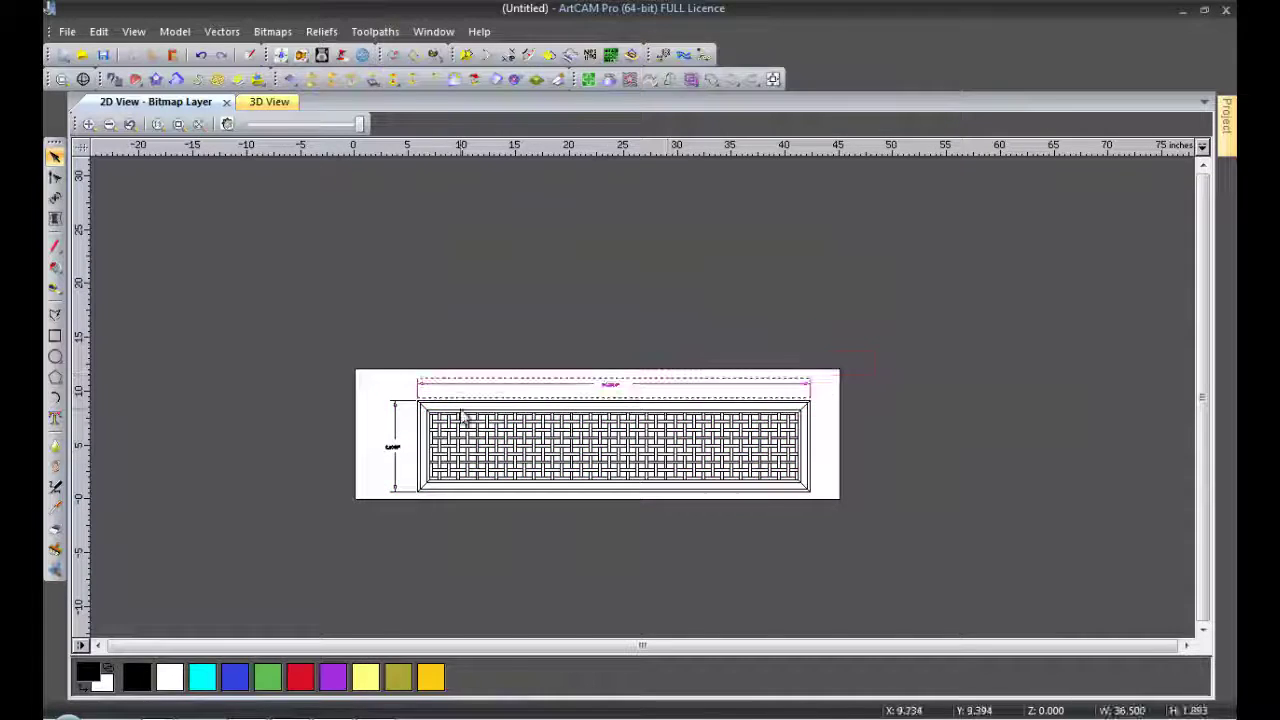
scroll(397, 447, "up", 3)
scroll(360, 486, "down", 3)
left_click_drag(940, 370, 543, 514)
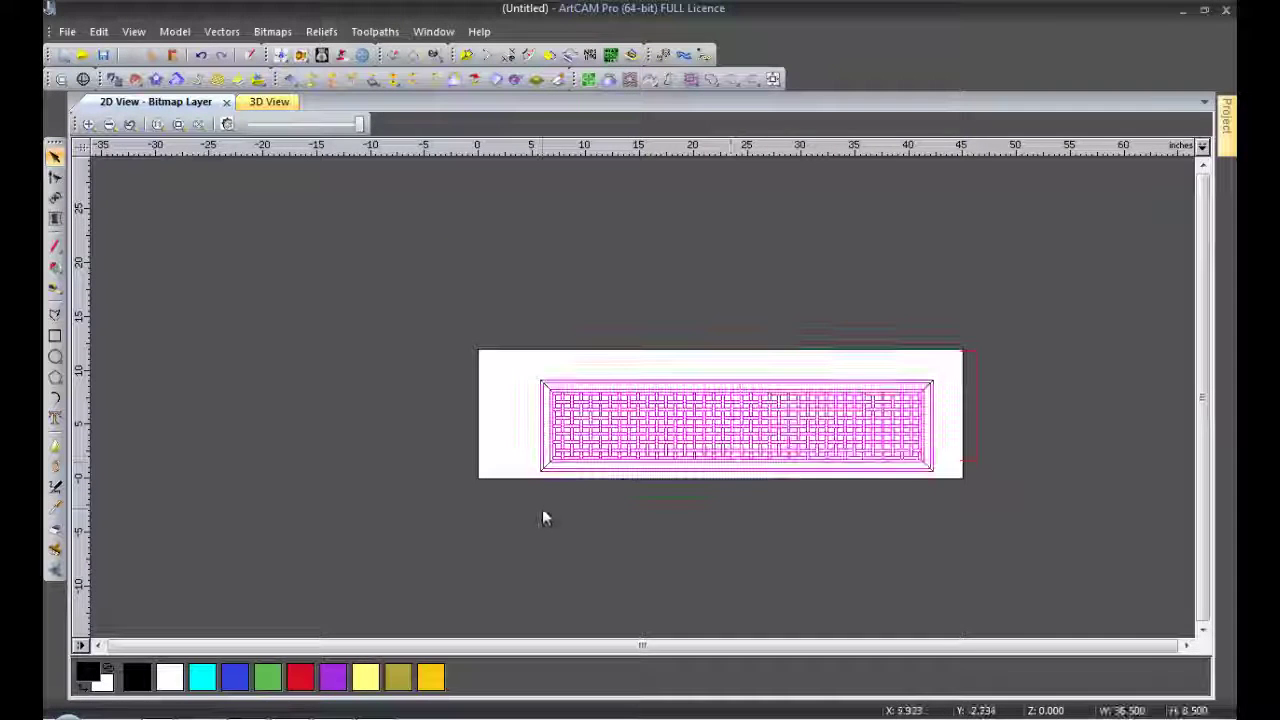
key("Delete")
- Paste the vent-grid vectors onto the TITLE BLOCK layer
left_click(1055, 160)
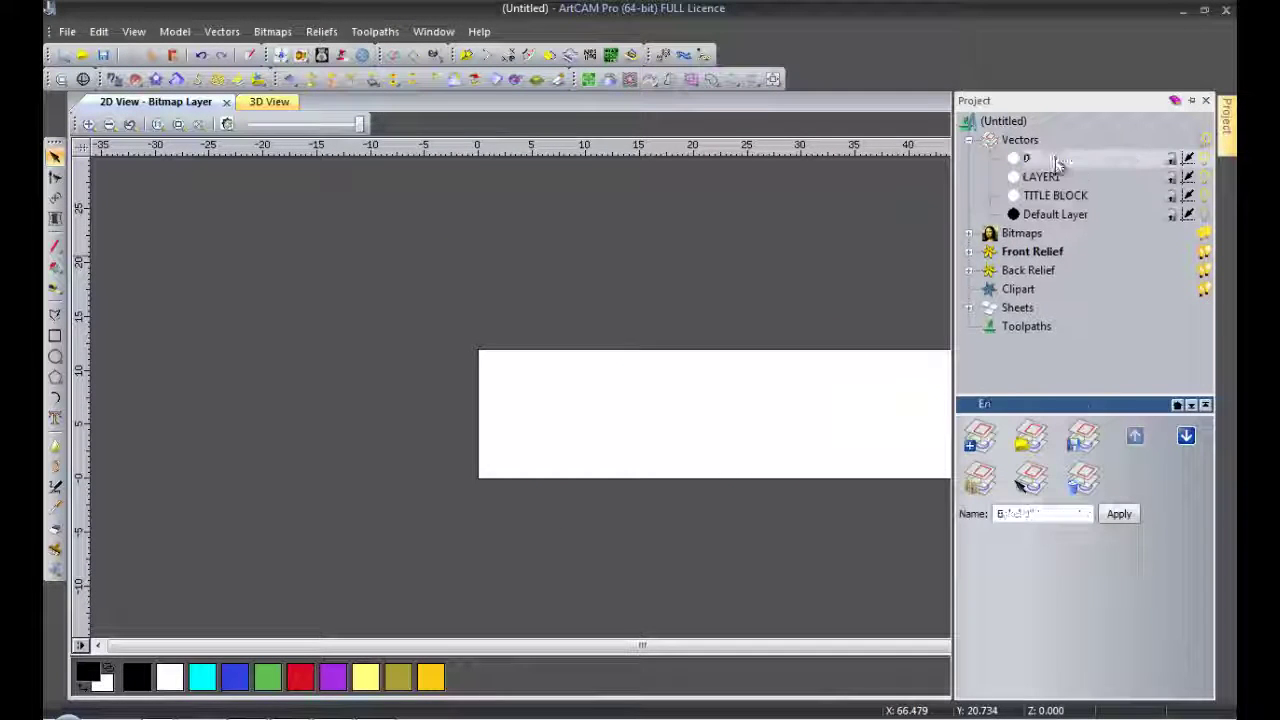
left_click(1013, 158)
left_click(449, 363)
left_click(466, 491)
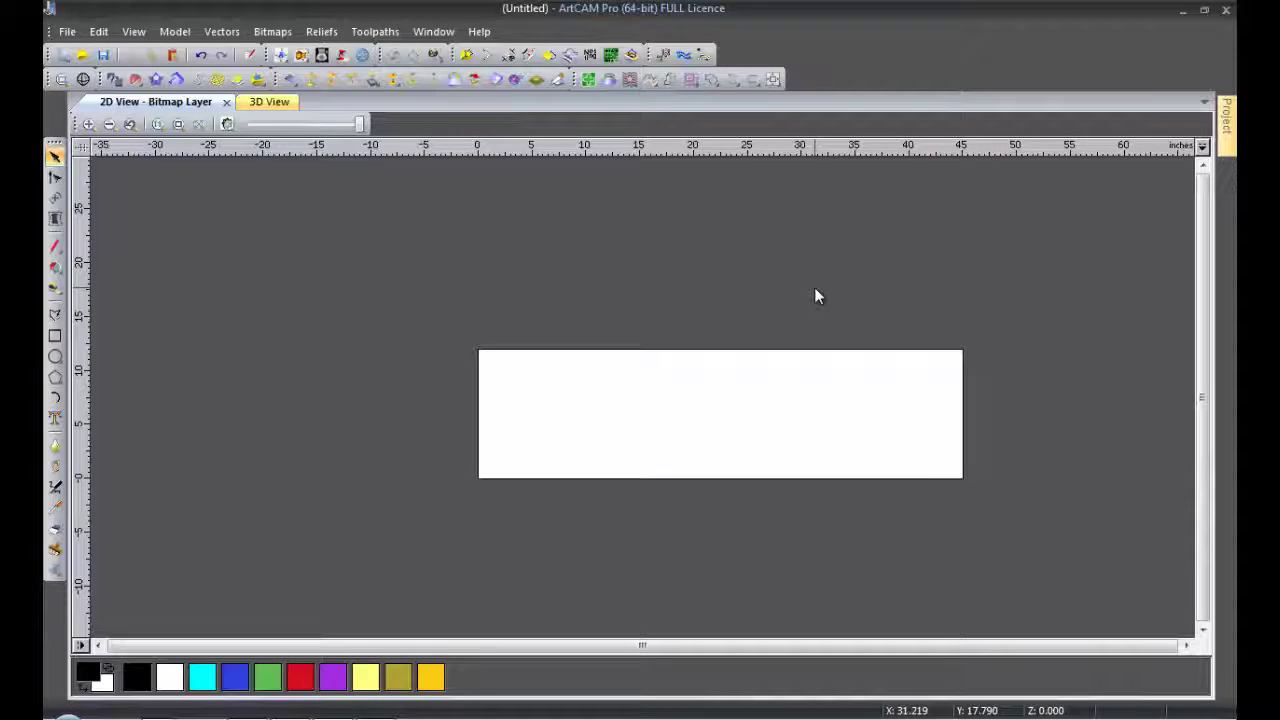
key("ctrl+v")
- Rename the TITLE BLOCK layer to 'ref lines'
left_click(855, 288)
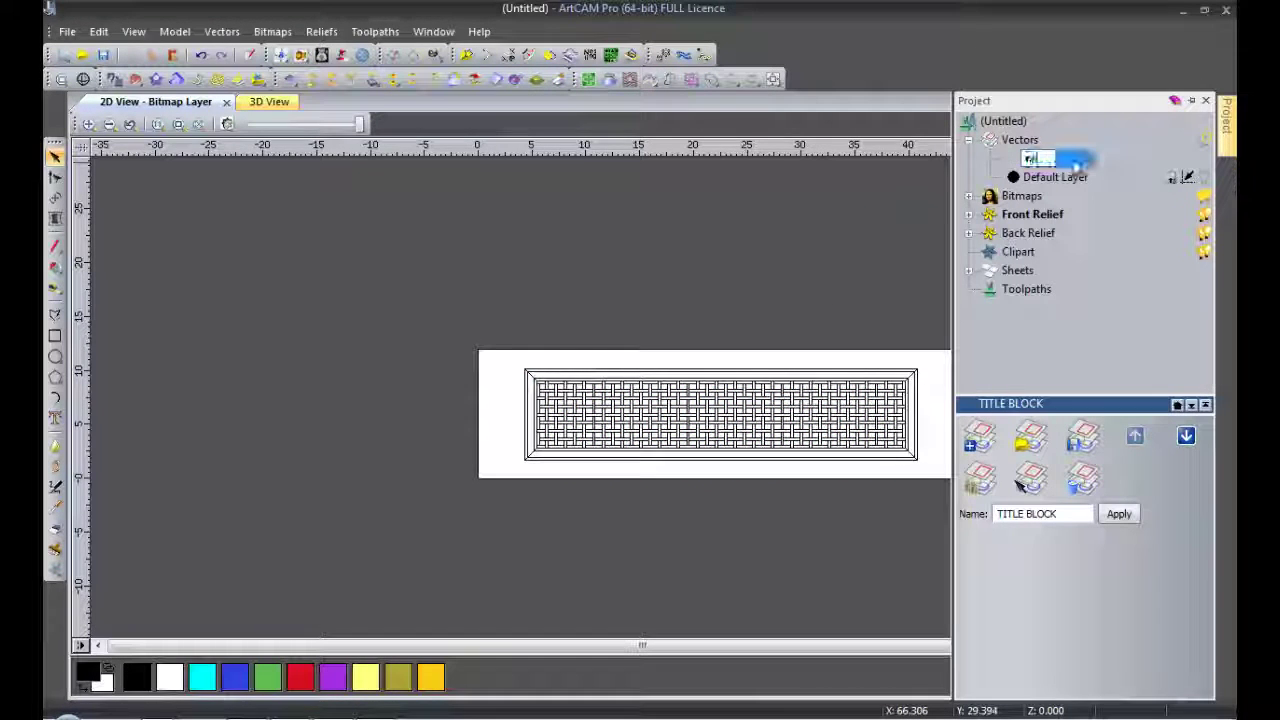
key("Return")
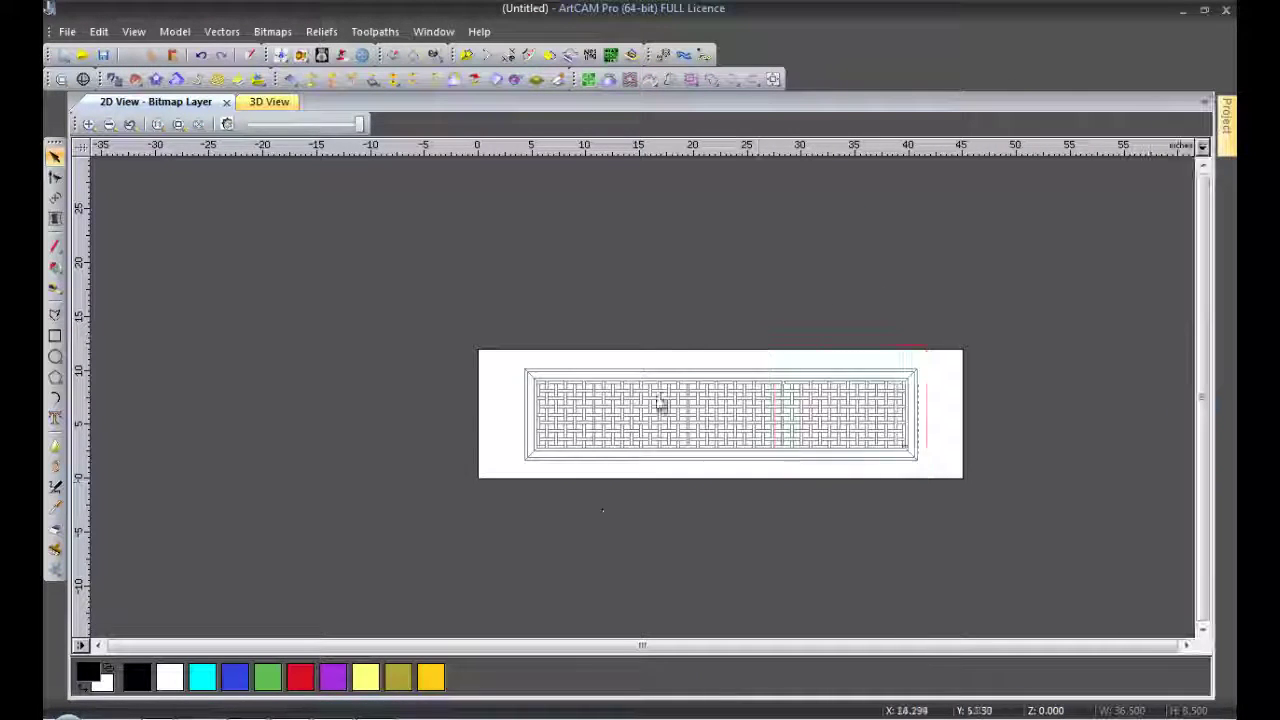
scroll(635, 412, "up", 2)
scroll(635, 412, "down", 2)
left_click(321, 31)
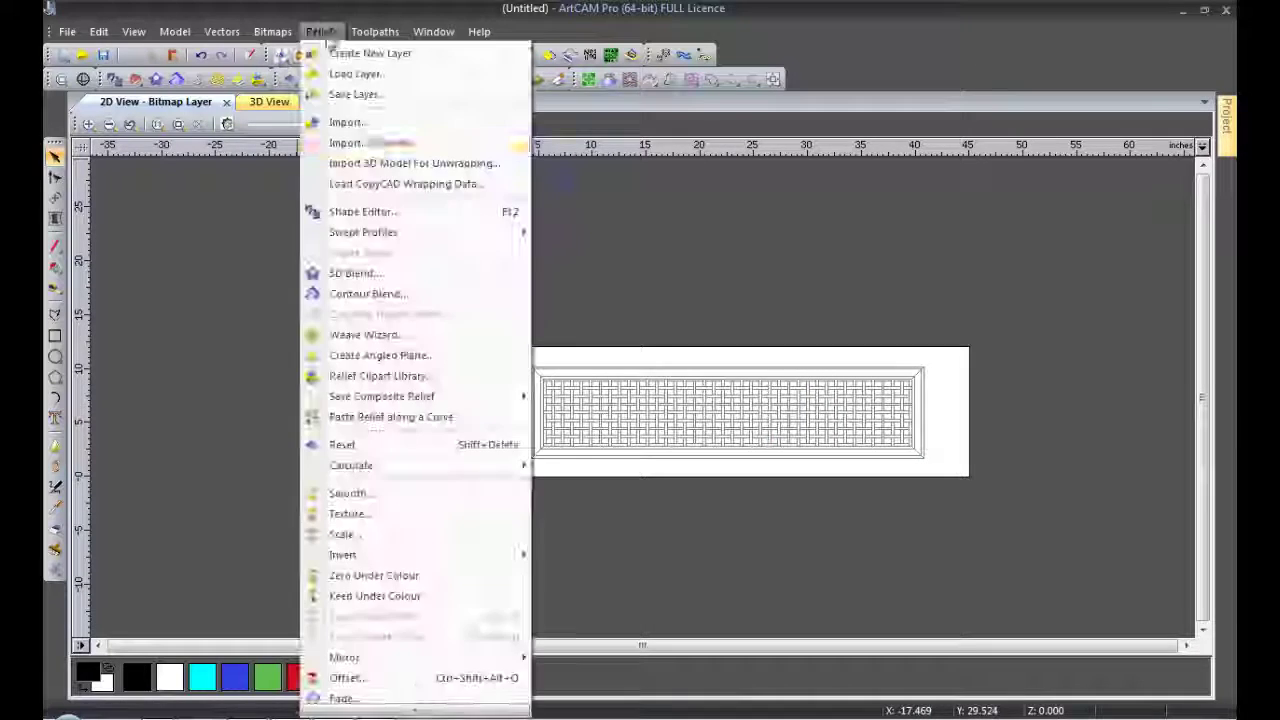
- Import the Cus-Vent-Grid(36.5) .igs model from the Desktop Projects folder as a relief
left_click(371, 141)
left_click(442, 270)
double_click(586, 614)
scroll(600, 420, "down", 5)
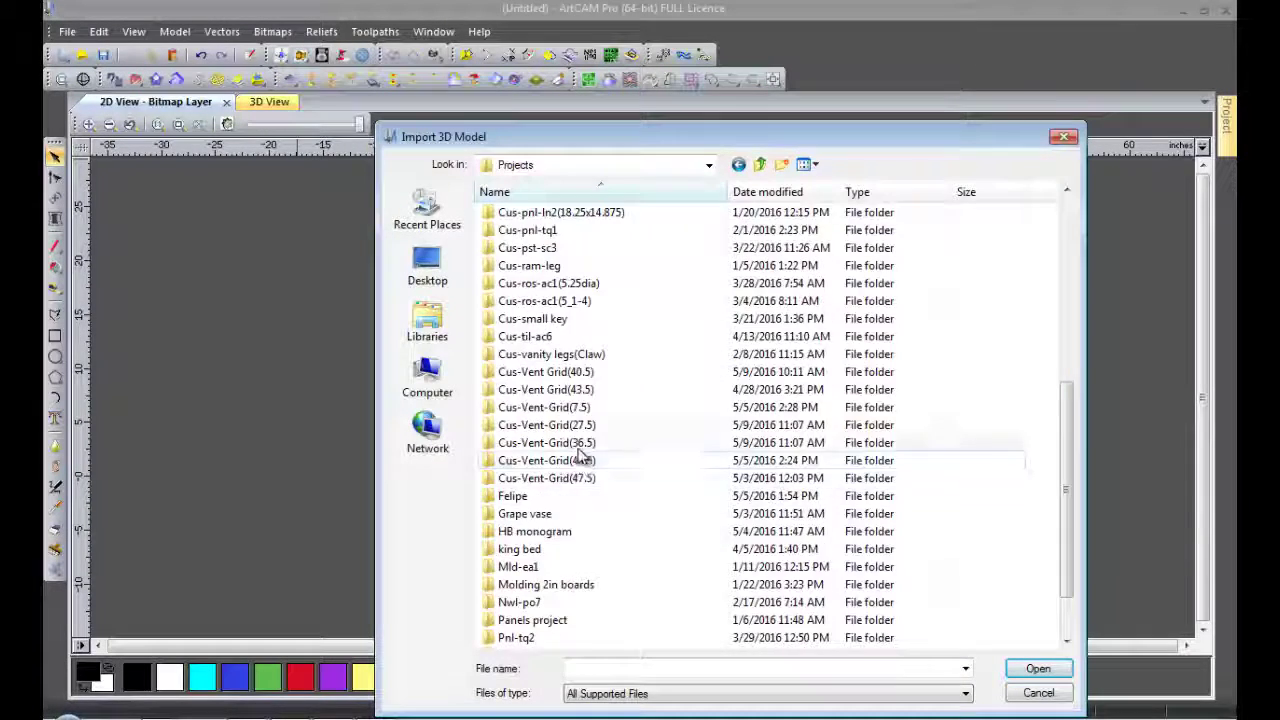
double_click(545, 440)
left_click(545, 283)
left_click(1038, 668)
left_click(563, 627)
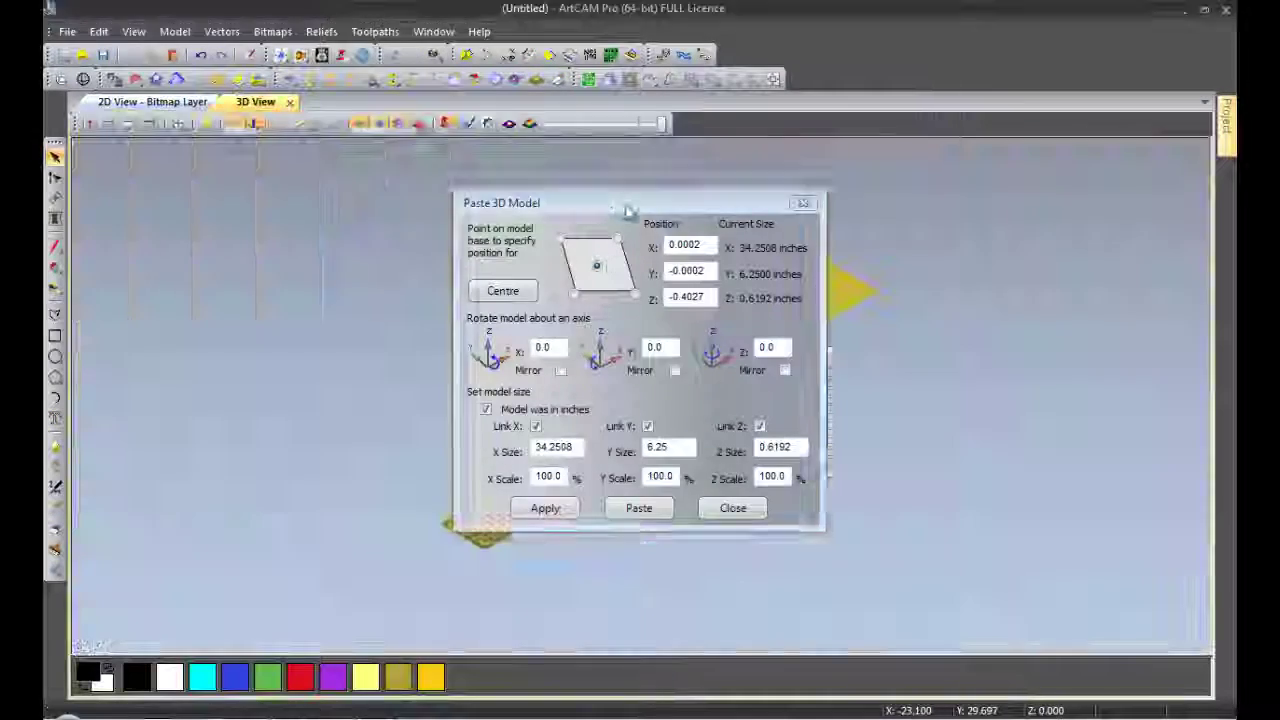
- Position the model at X 22.5, Y 6.0, Z 0 and paste it into the relief
left_click_drag(540, 205, 208, 172)
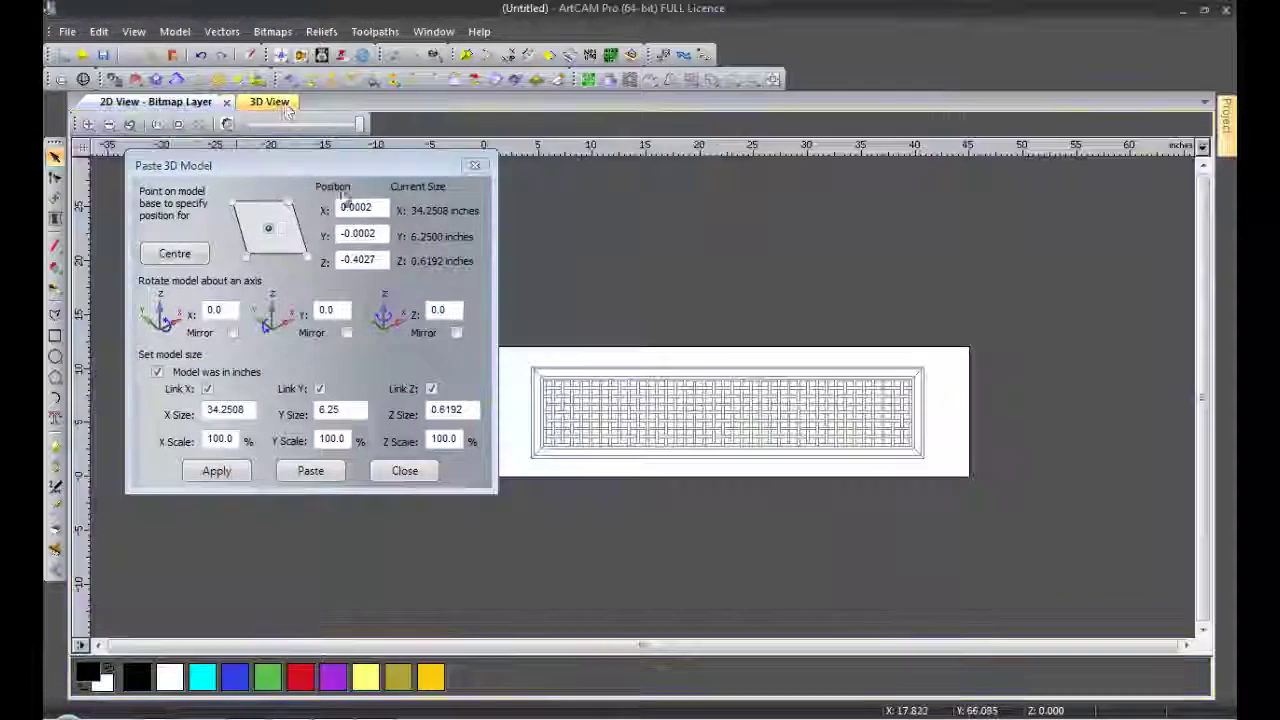
left_click(640, 404)
scroll(714, 423, "up", 3)
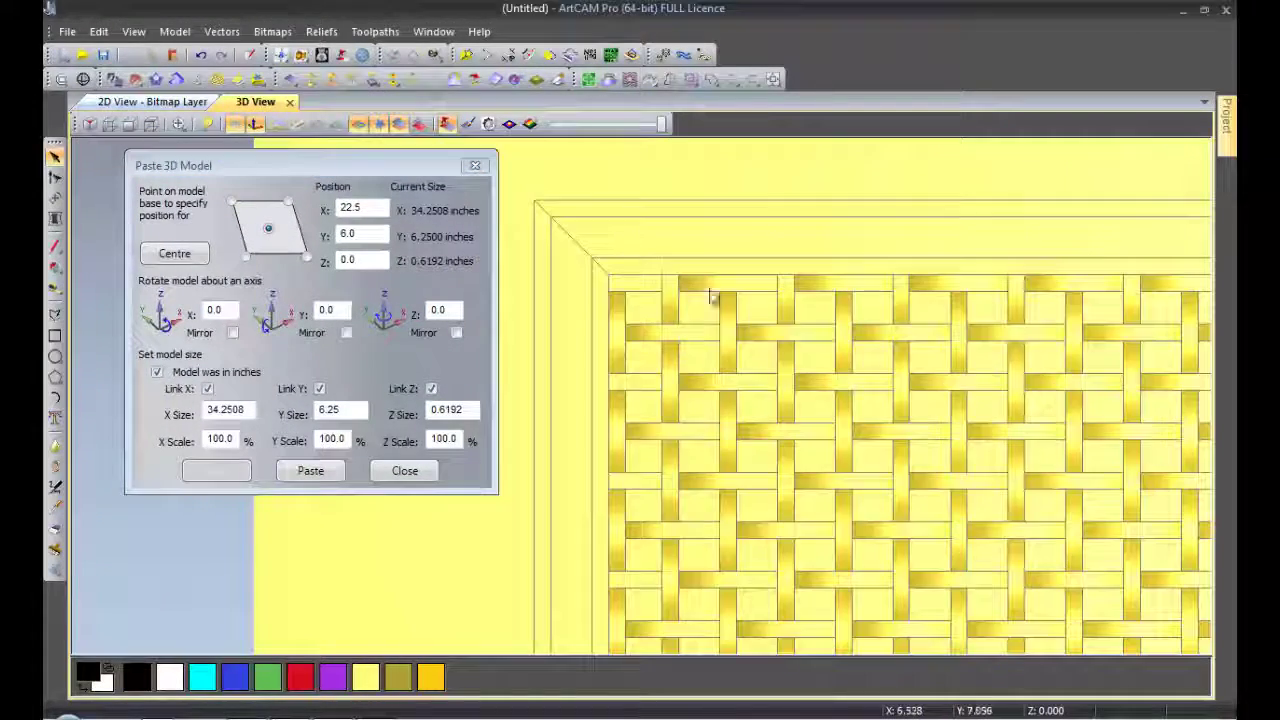
scroll(725, 403, "down", 2)
scroll(725, 403, "down", 1)
scroll(725, 403, "down", 1)
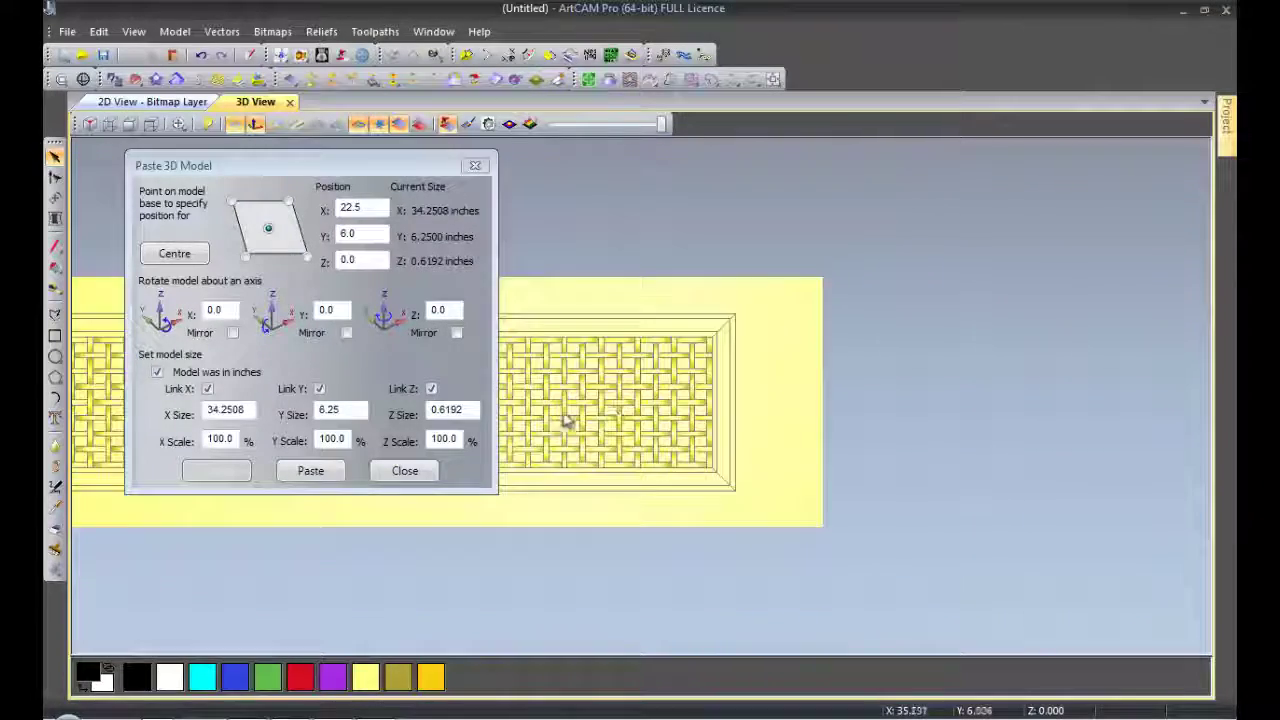
scroll(725, 403, "down", 1)
left_click(443, 401)
type("0.625")
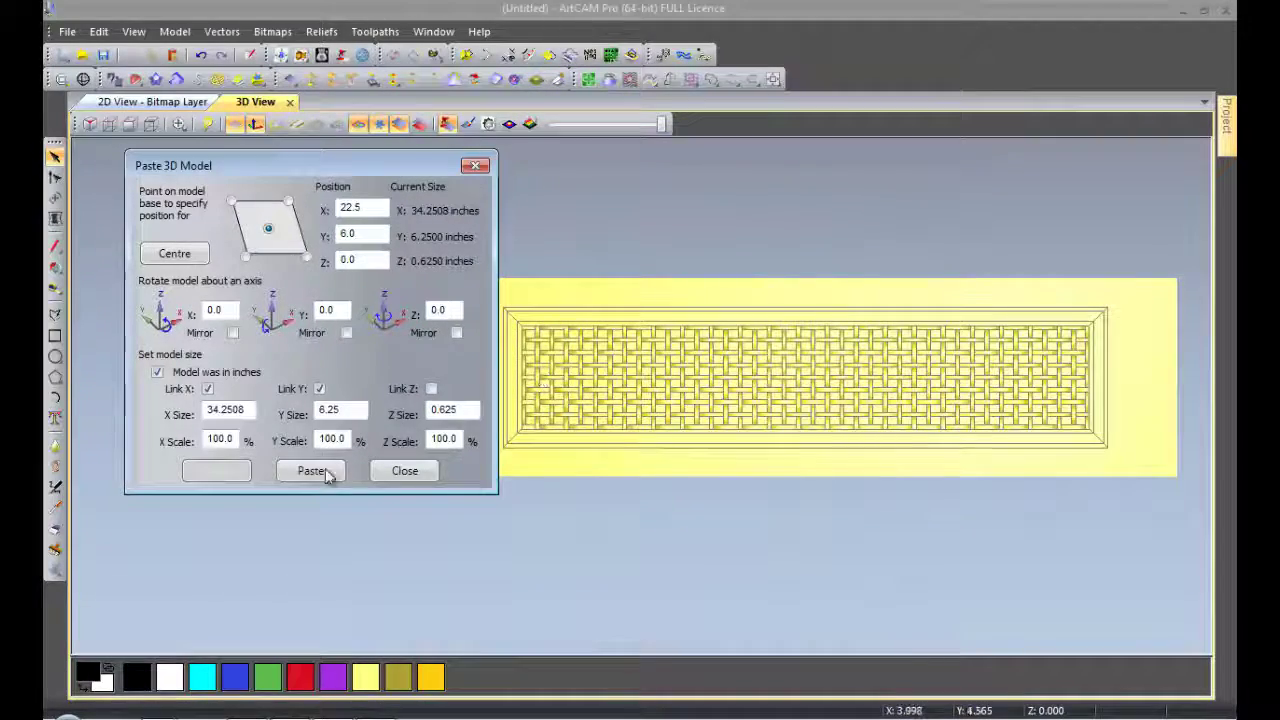
left_click(312, 471)
left_click(406, 471)
- Orbit to an isometric view of the woven lattice relief
scroll(500, 343, "up", 3)
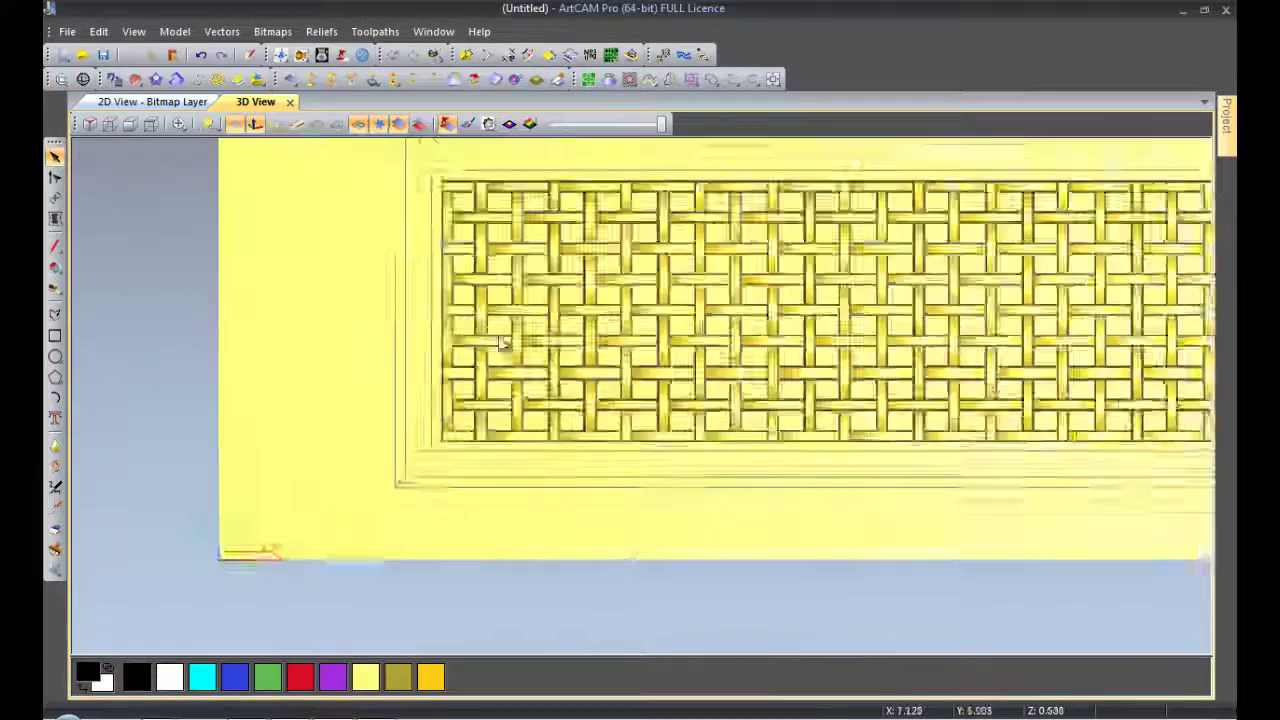
mouse_move(500, 343)
left_mouse_down()
mouse_move(706, 214)
mouse_move(540, 393)
mouse_move(1069, 341)
left_mouse_up()
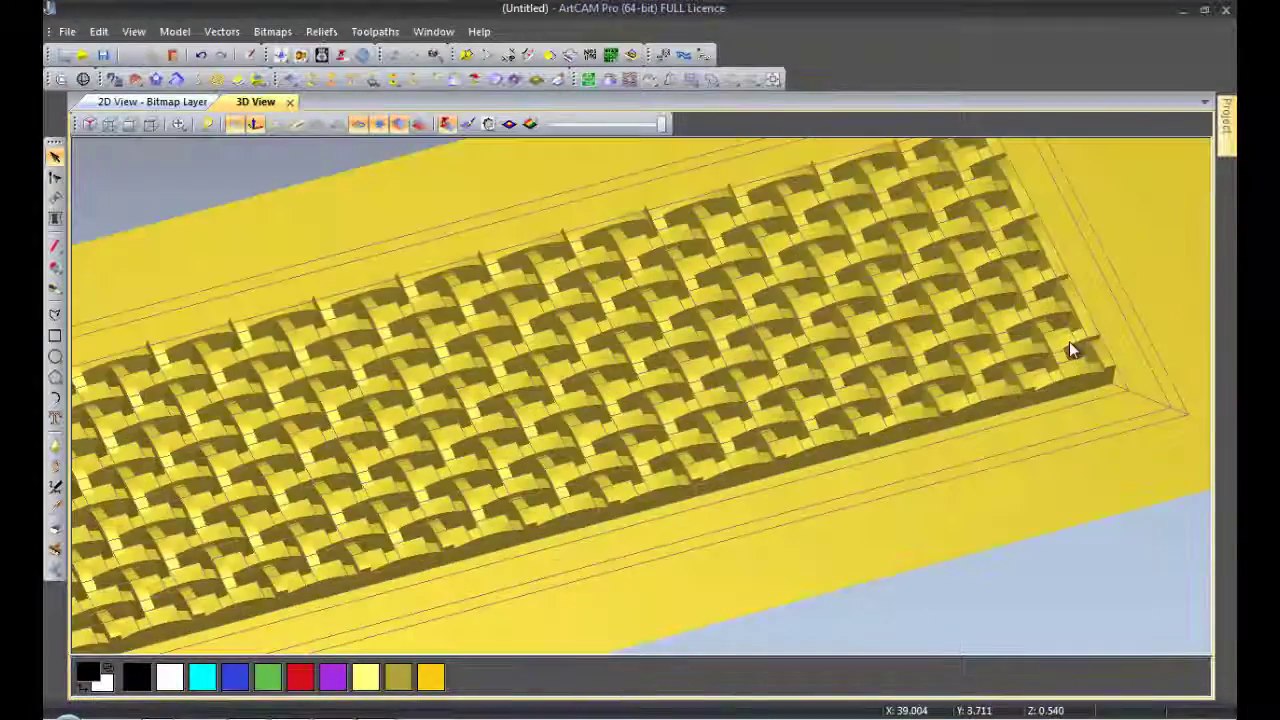
left_click(105, 128)
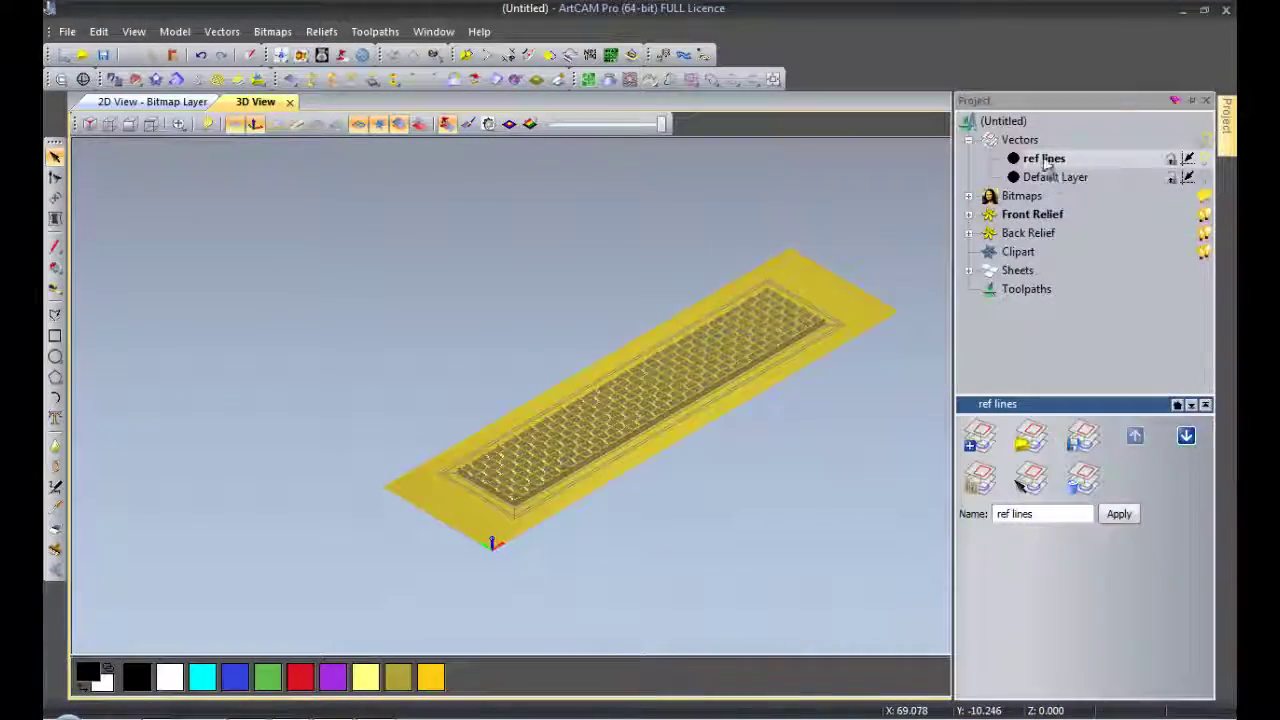
- Add vector layers named lines and Material, and switch to the top-down 2D view
left_click(979, 436)
key("Return")
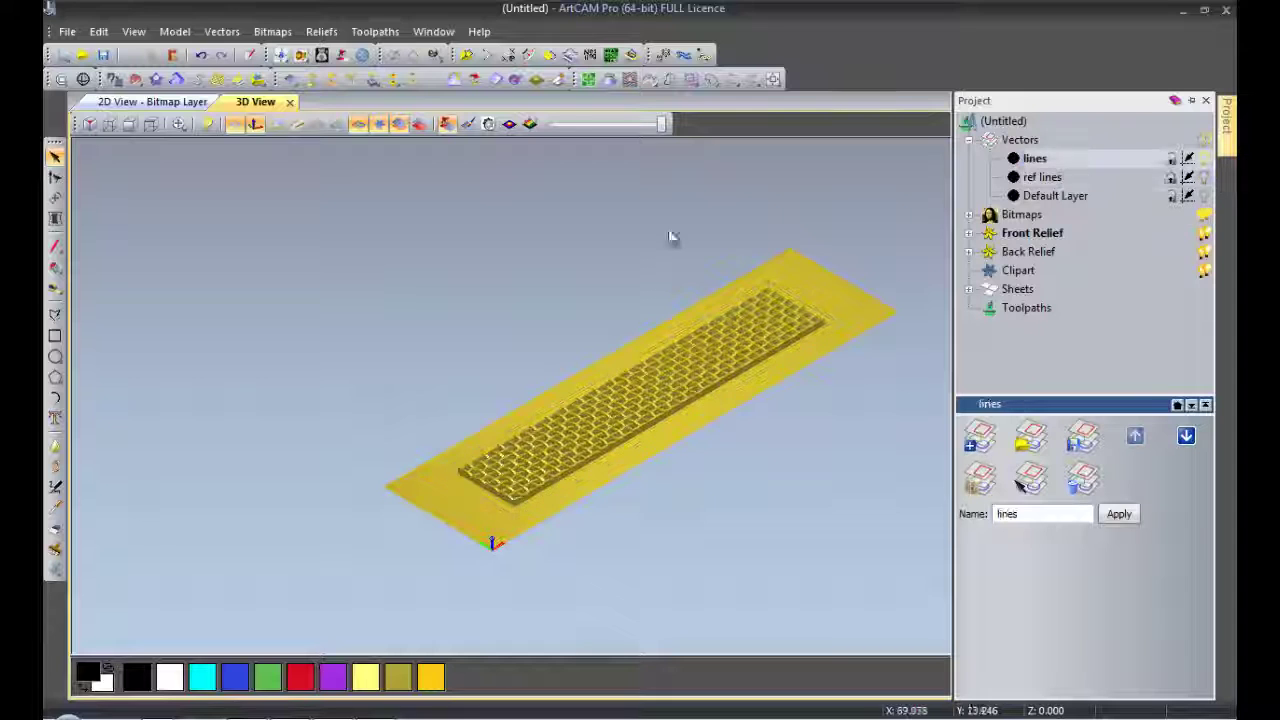
key("3")
left_click(302, 58)
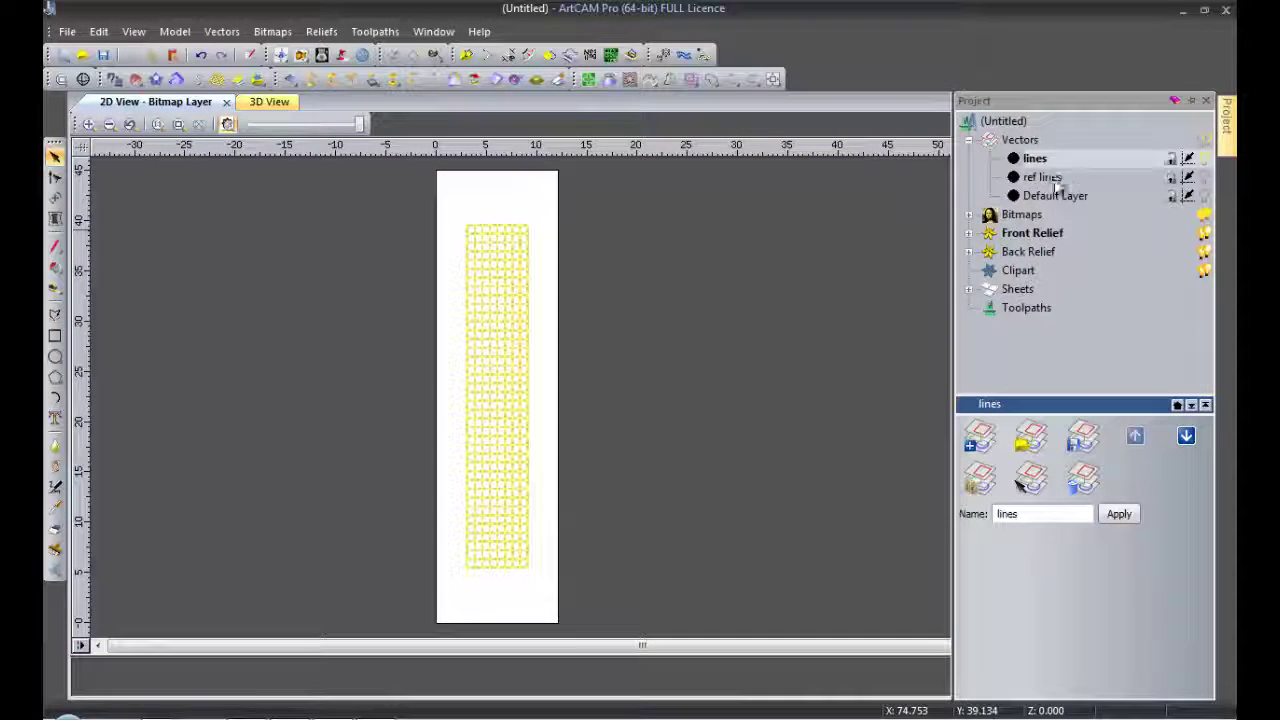
right_click(1063, 171)
left_click(1108, 201)
type("ial")
key("Return")
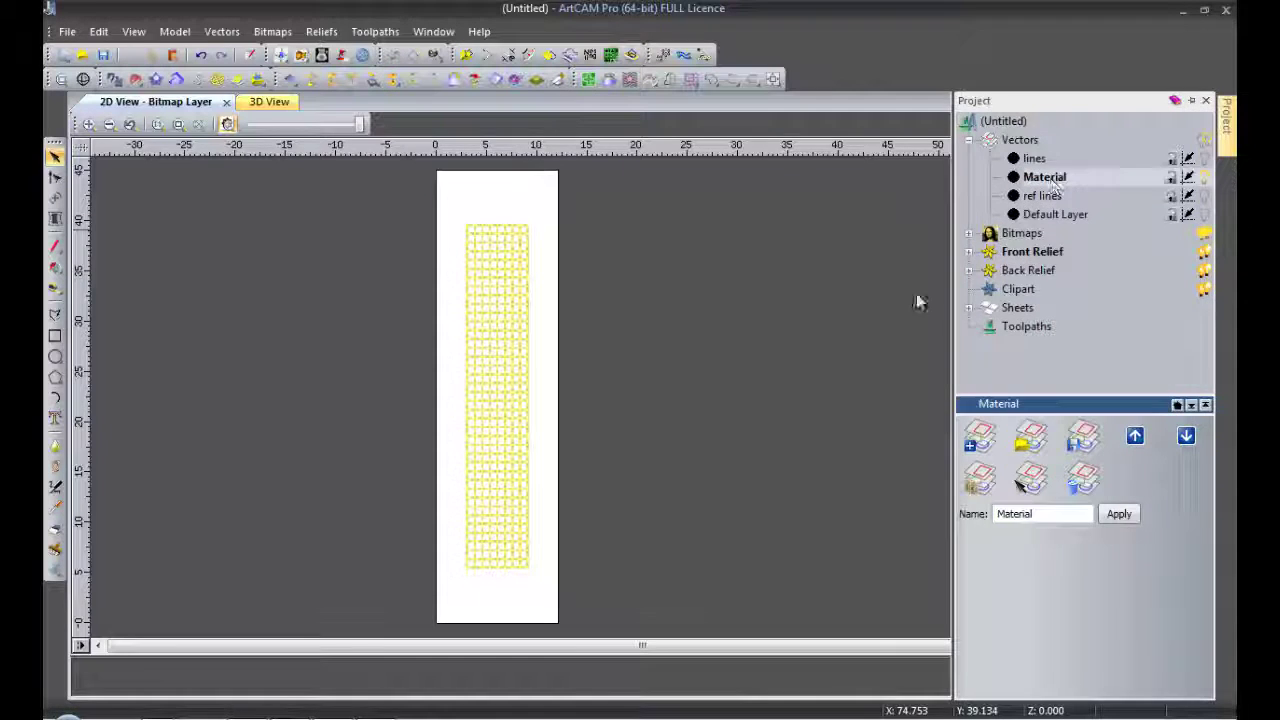
- Start Rectangle Creation and adjust the view over the panel
left_click(55, 336)
scroll(495, 301, "down", 2)
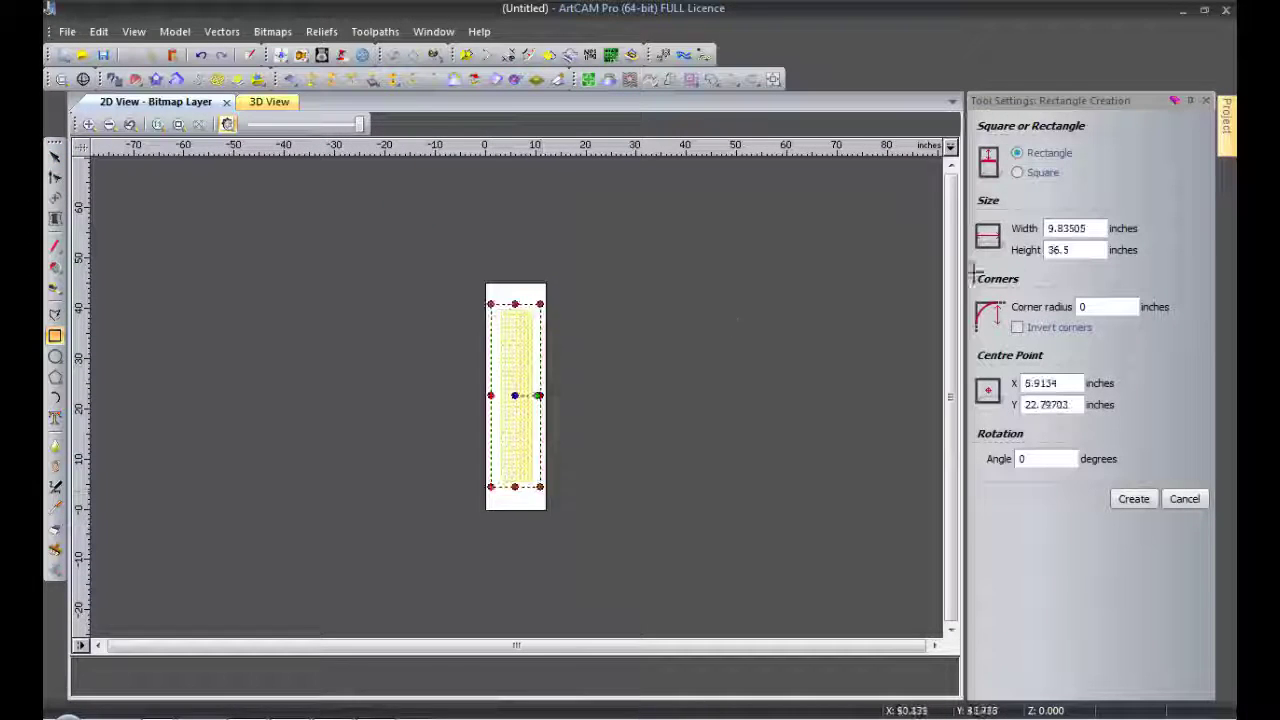
key("Escape")
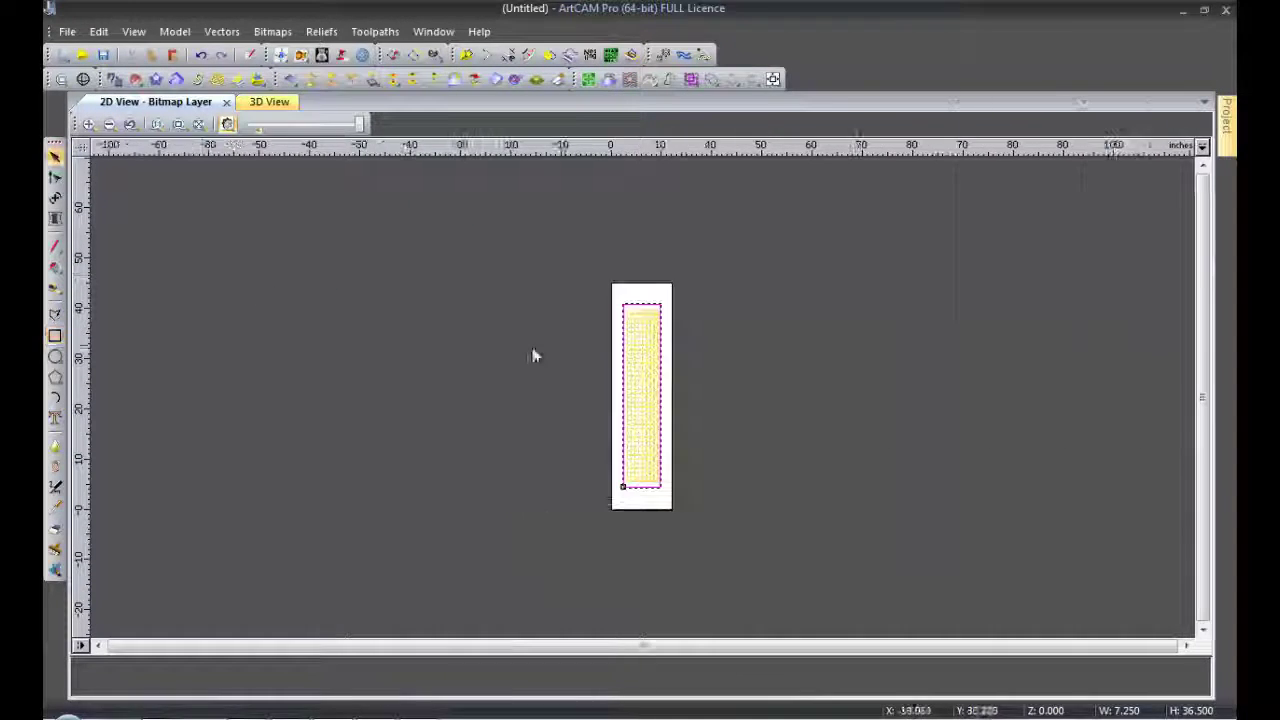
scroll(691, 331, "up", 2)
scroll(469, 266, "up", 3)
scroll(548, 450, "down", 3)
scroll(548, 450, "down", 2)
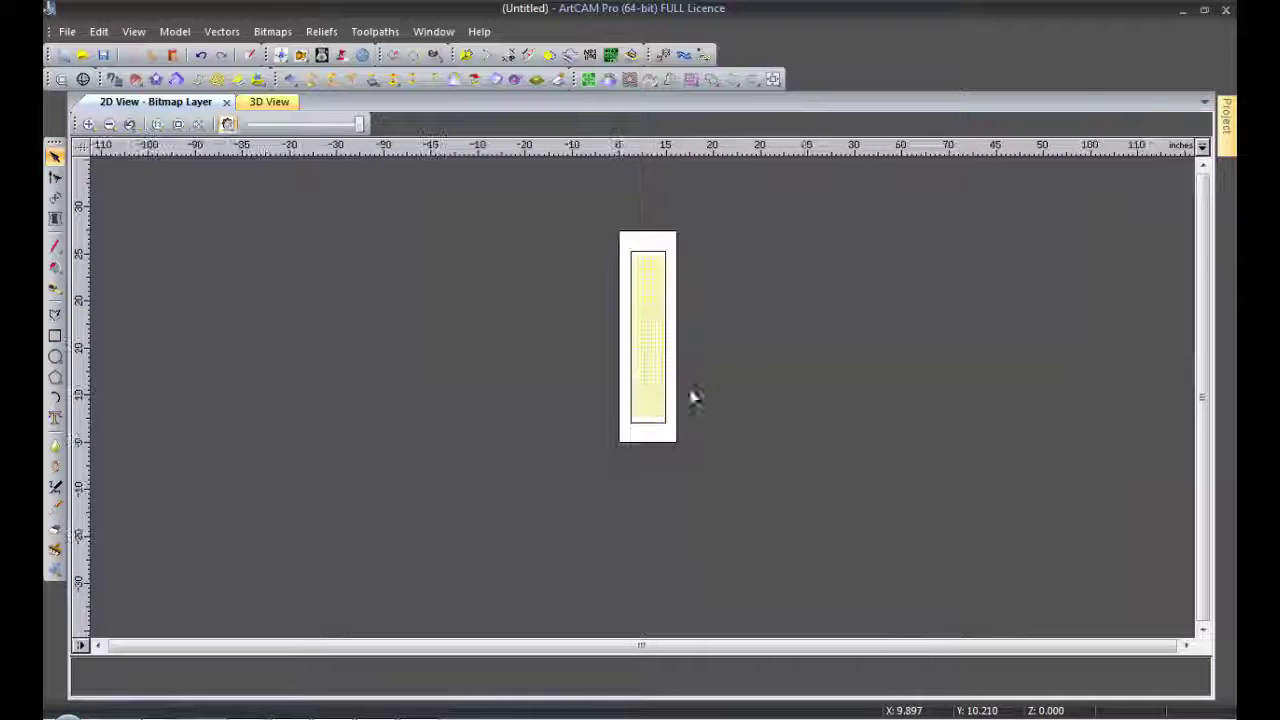
left_click(55, 336)
scroll(520, 331, "up", 3)
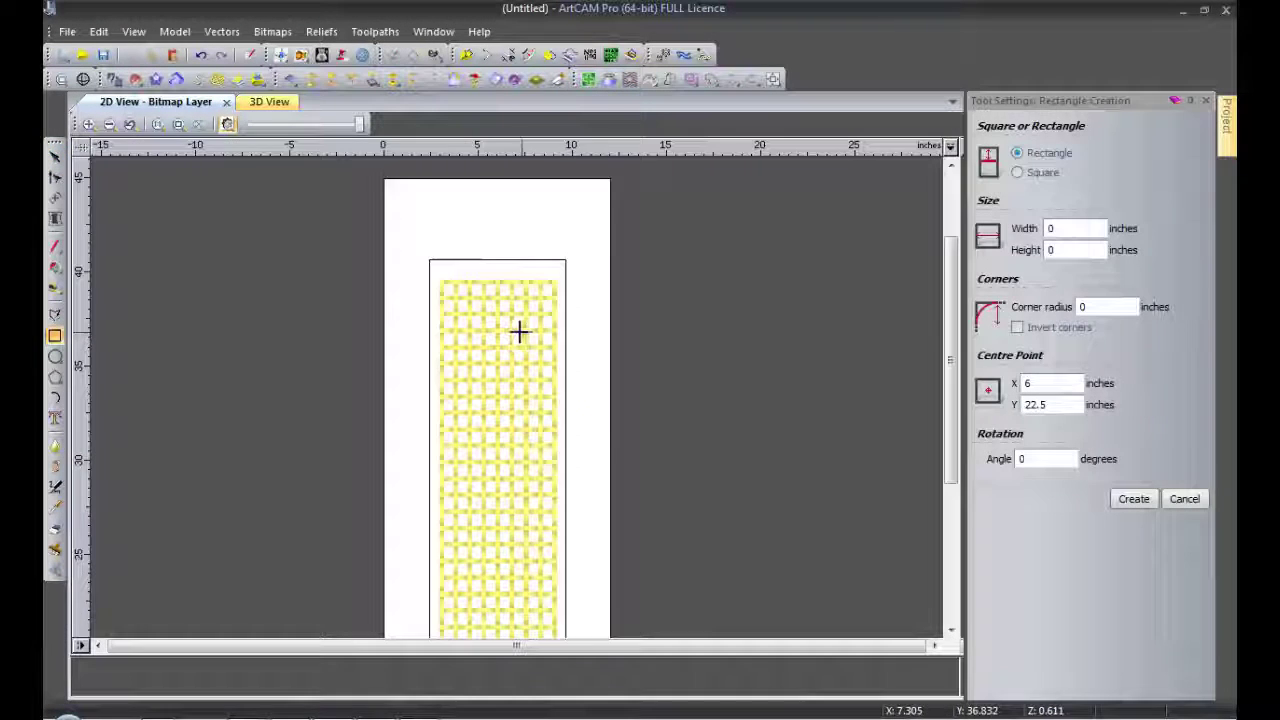
scroll(523, 486, "down", 2)
scroll(495, 478, "up", 3)
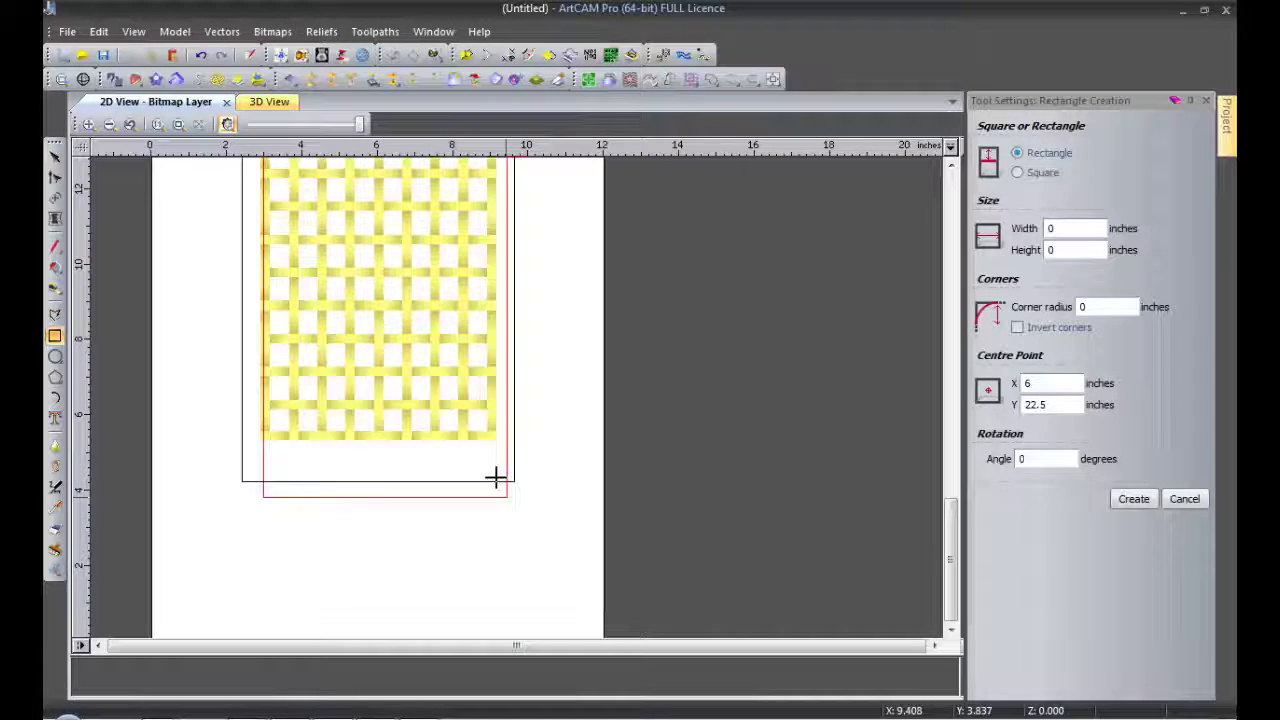
- Draw a rectangle over the woven pattern
left_click(1134, 498)
scroll(723, 400, "down", 3)
scroll(723, 400, "up", 2)
left_click(55, 336)
mouse_move(453, 230)
left_mouse_down()
mouse_move(538, 490)
mouse_move(527, 505)
left_mouse_up()
scroll(538, 490, "down", 2)
key("Escape")
scroll(663, 246, "up", 2)
key("n")
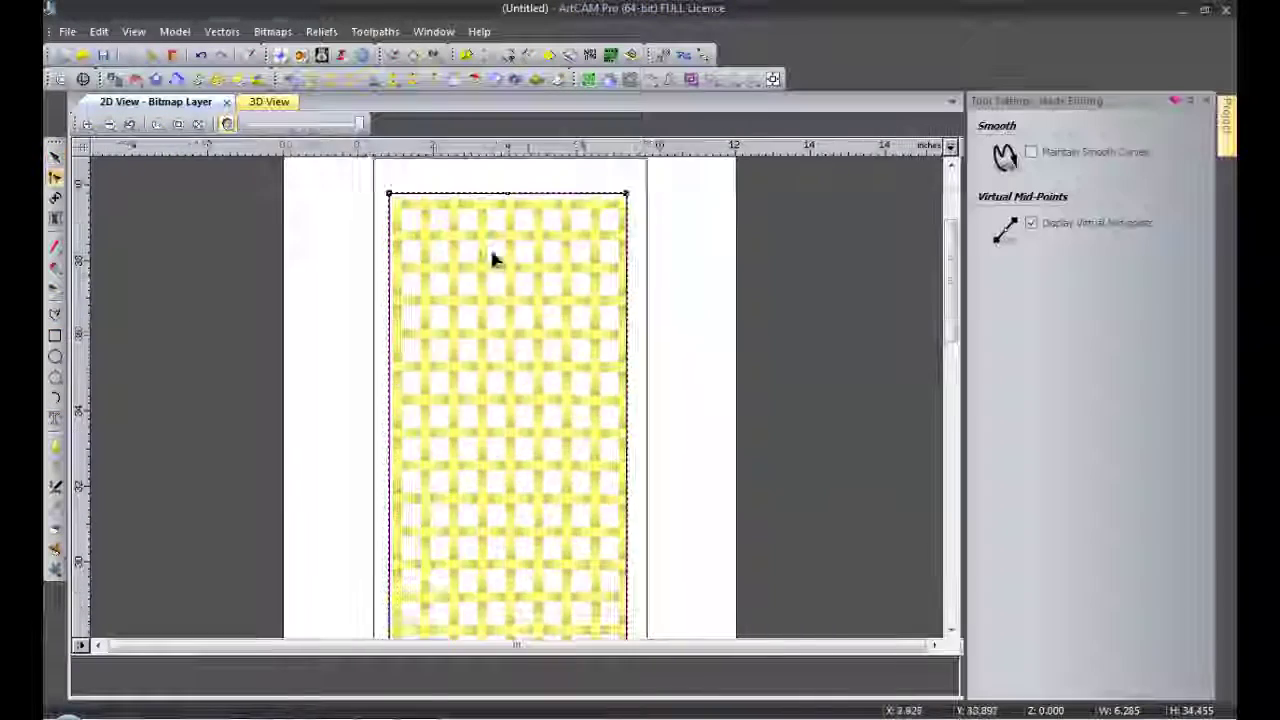
- Resize the rectangle to 6.25 × 34.25 inches
scroll(490, 246, "up", 2)
scroll(670, 330, "up", 2)
scroll(540, 400, "down", 4)
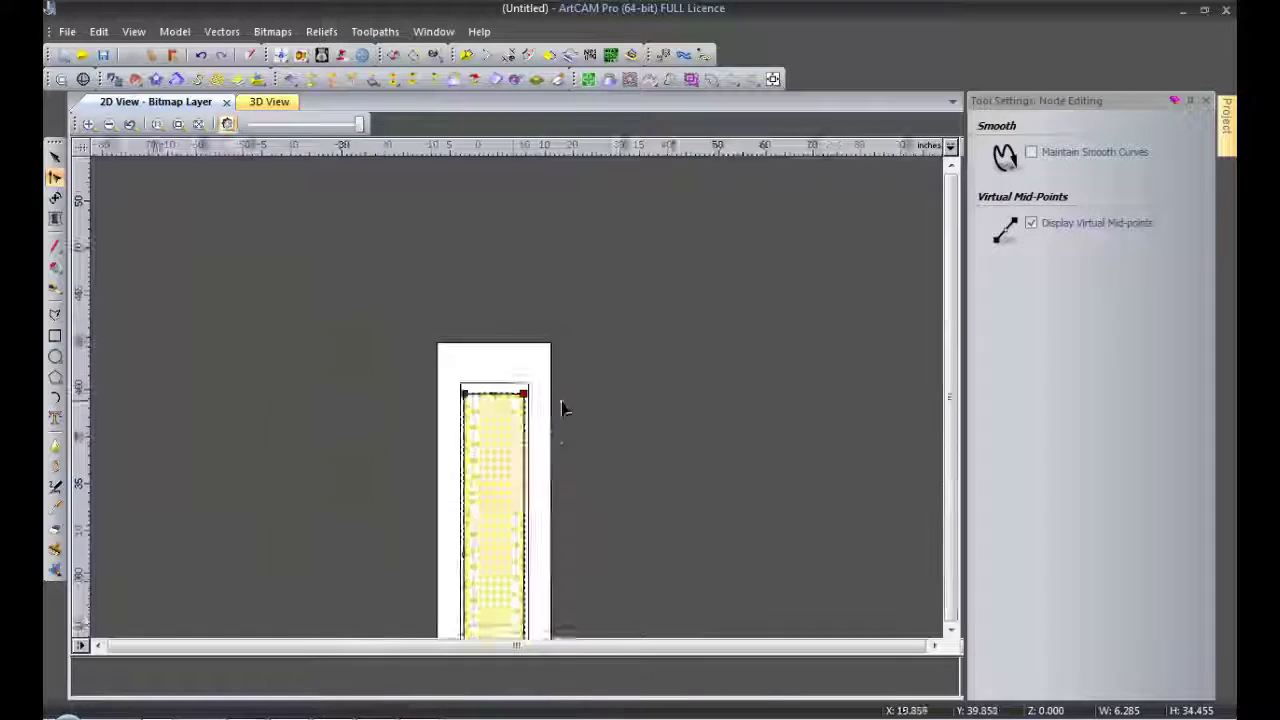
scroll(531, 566, "down", 1)
scroll(512, 568, "up", 5)
scroll(490, 363, "down", 3)
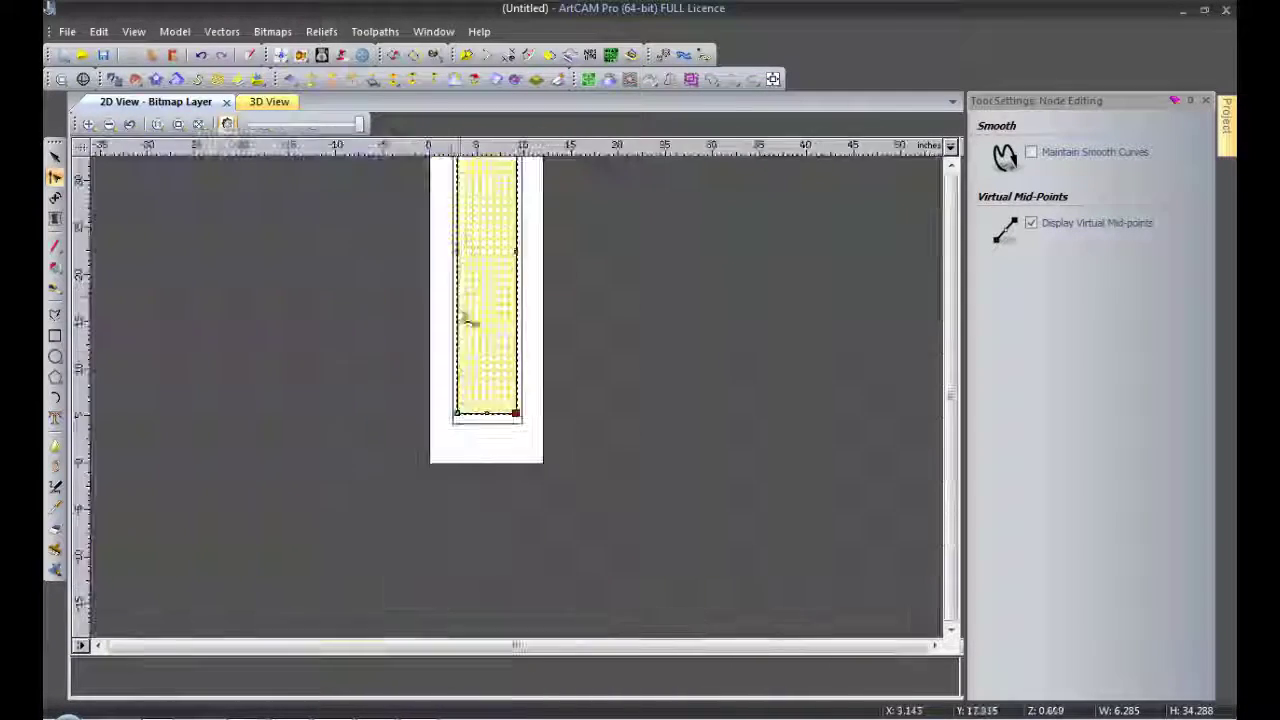
scroll(510, 557, "up", 2)
scroll(500, 553, "up", 1)
scroll(515, 532, "down", 3)
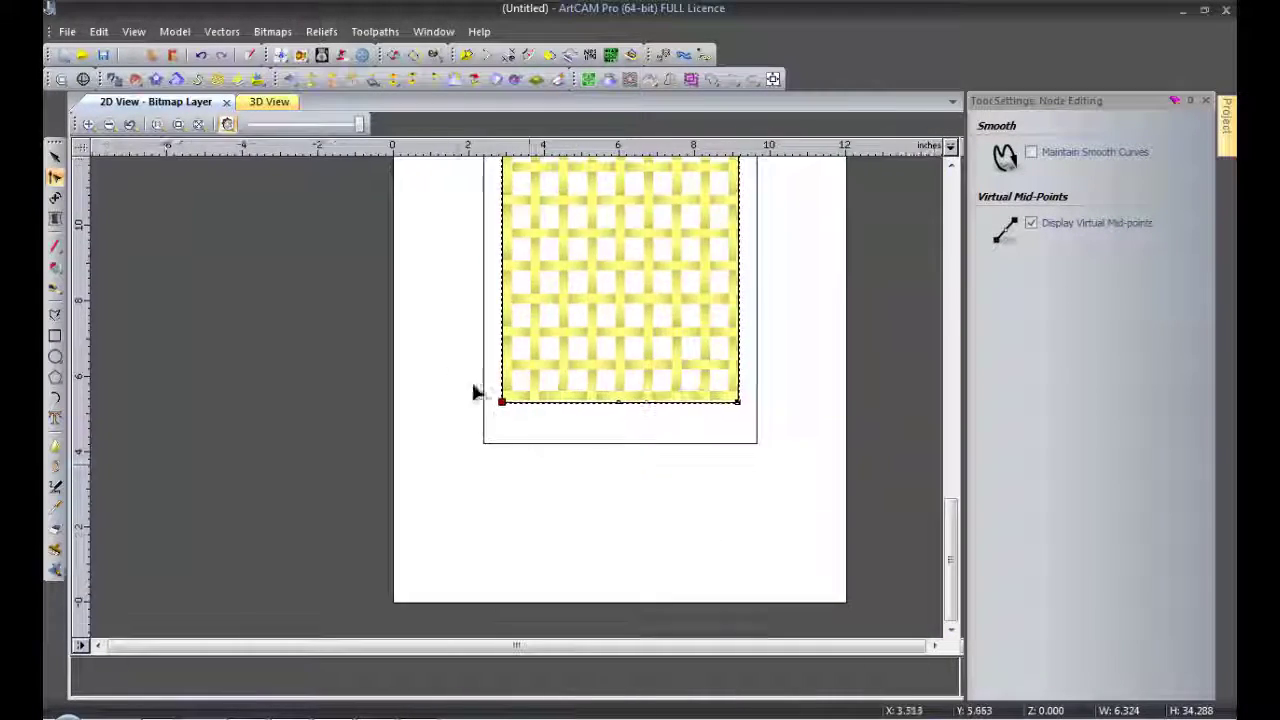
scroll(734, 423, "up", 3)
scroll(683, 394, "up", 1)
left_click(55, 197)
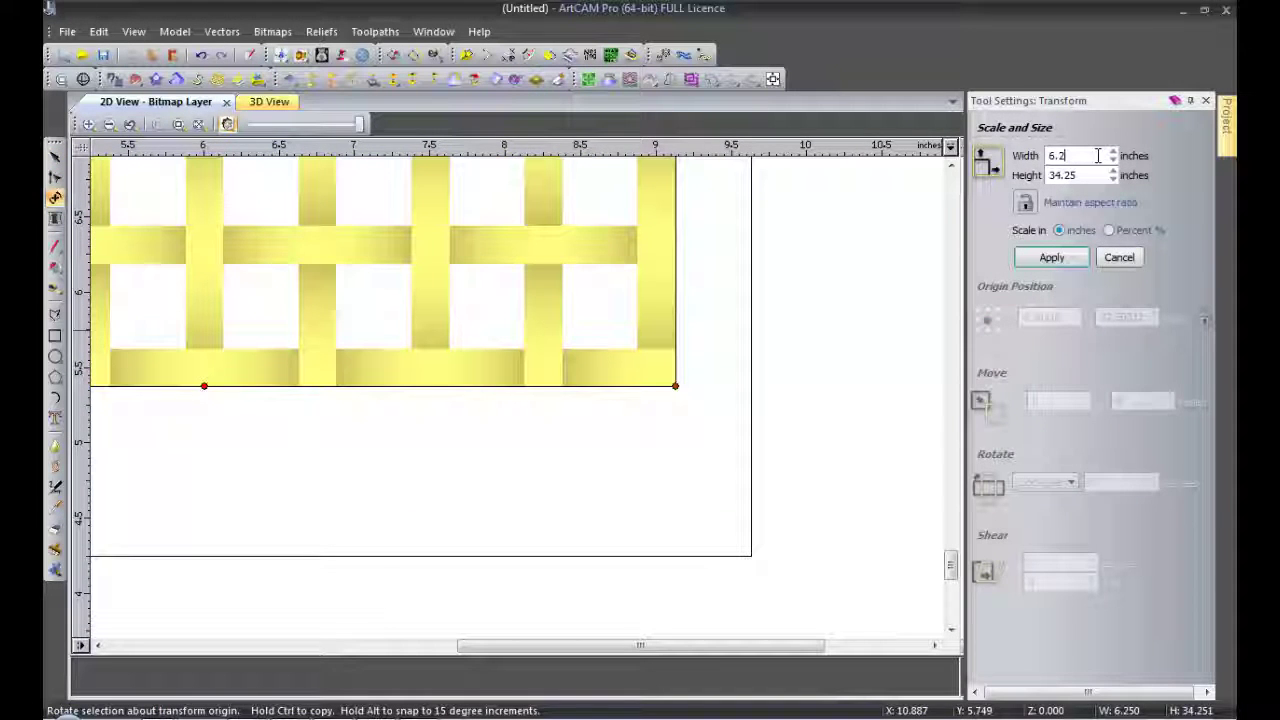
left_click(1052, 258)
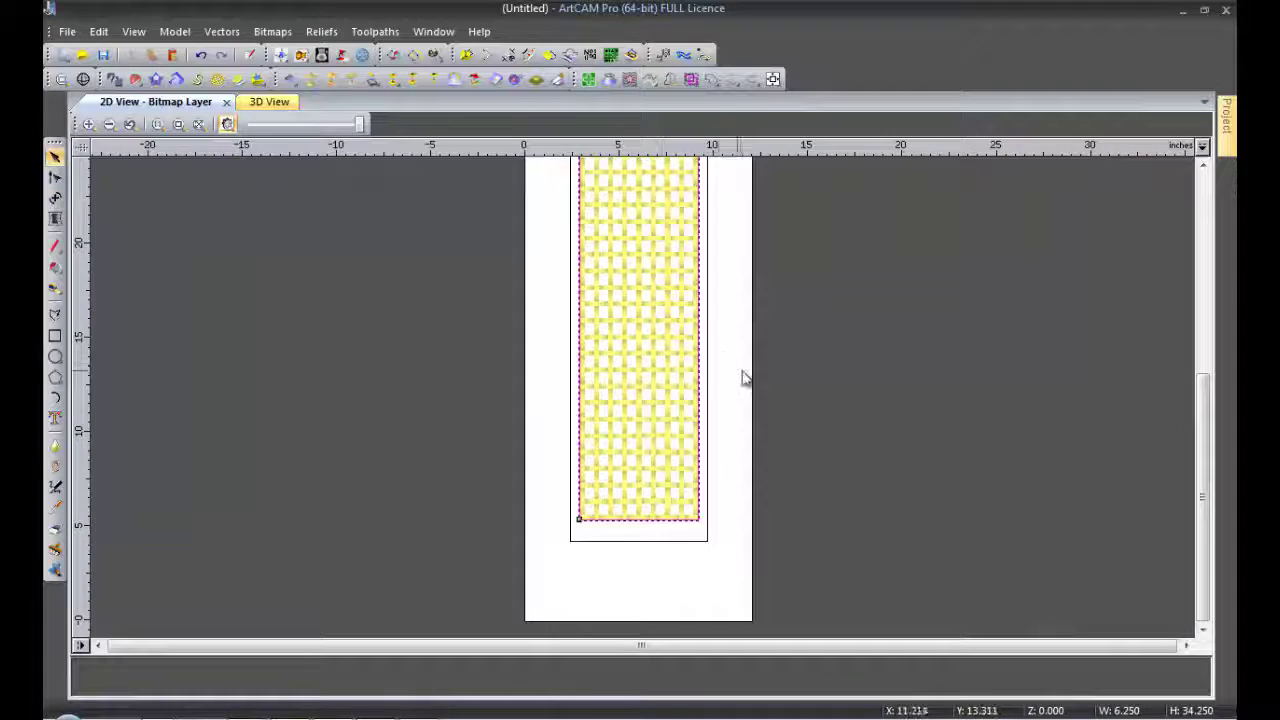
scroll(700, 370, "down", 3)
scroll(645, 348, "up", 3)
scroll(560, 270, "up", 2)
- Draw a 0.5 in square at the border's top-left corner, then open the border's shape settings
left_click(55, 336)
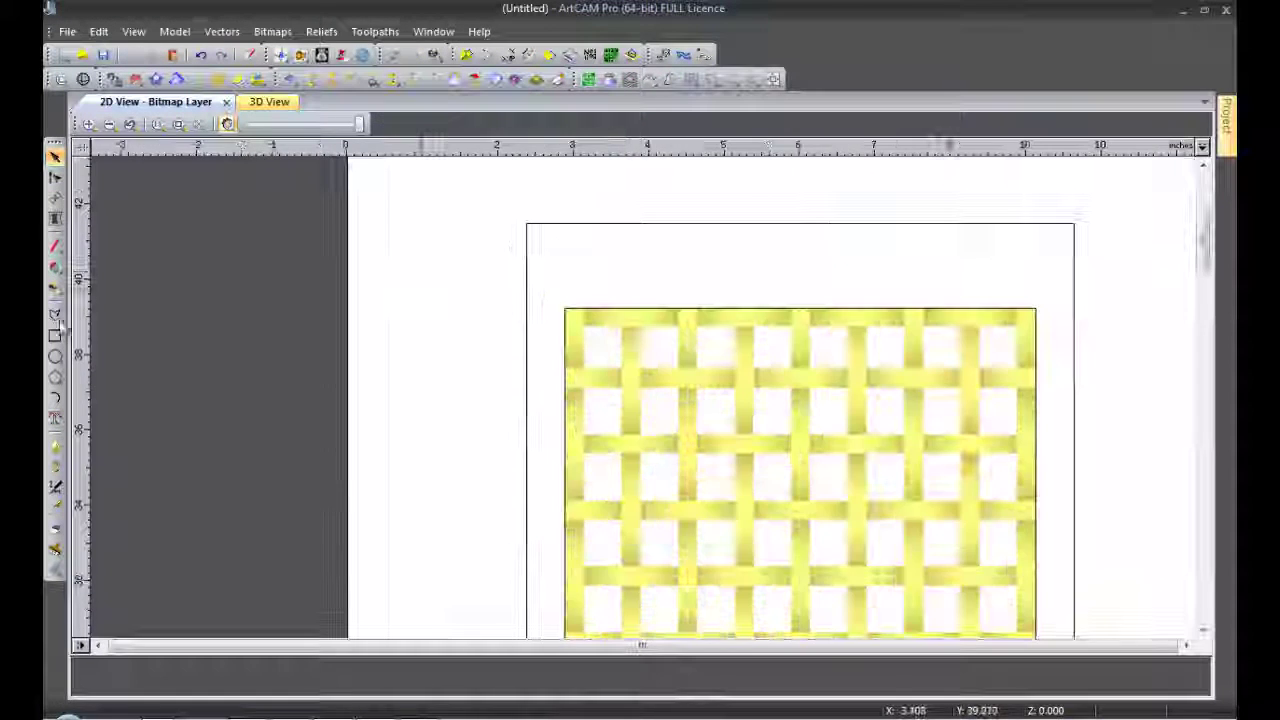
scroll(350, 320, "up", 2)
left_click_drag(278, 313, 322, 347)
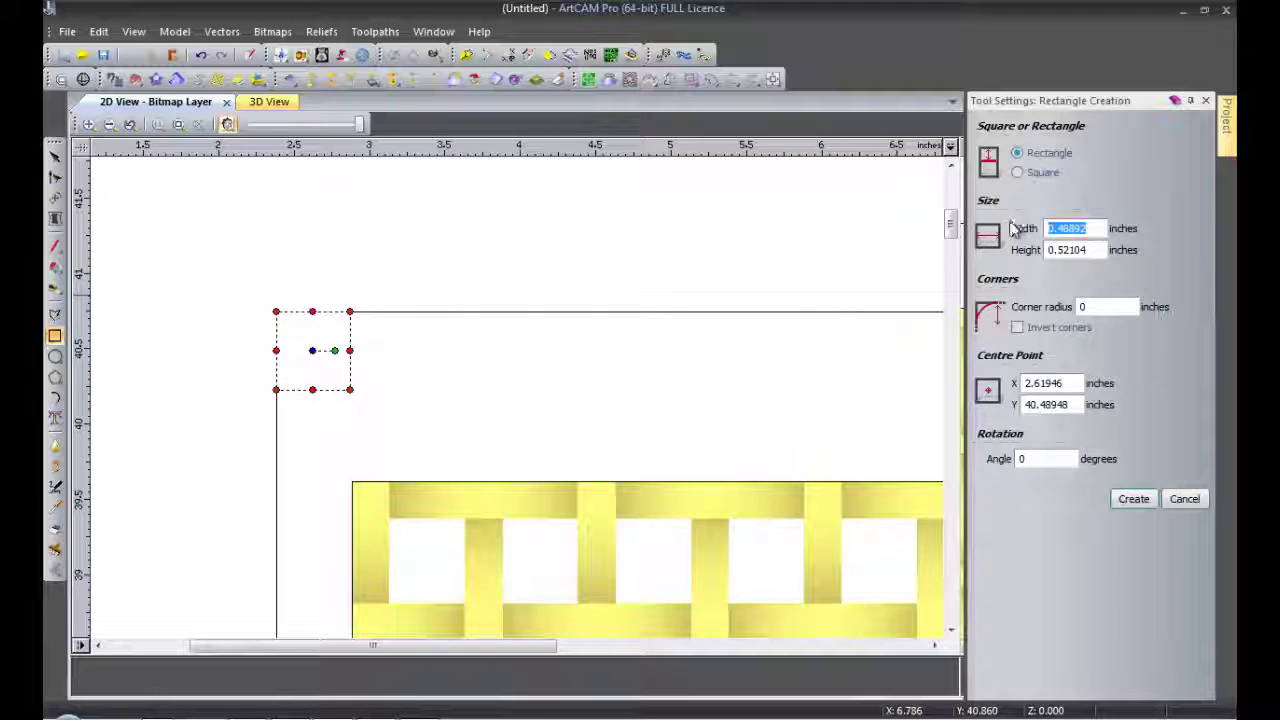
key("Escape")
scroll(306, 331, "up", 3)
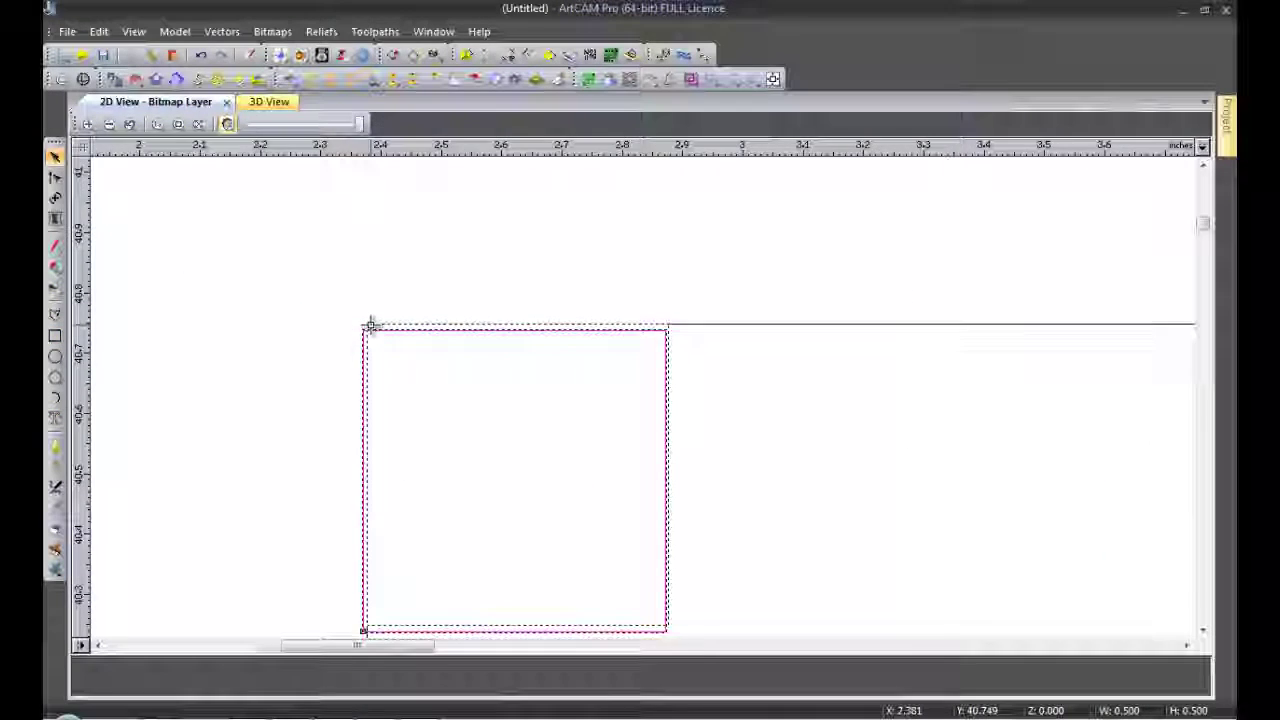
scroll(738, 417, "down", 5)
scroll(889, 401, "down", 3)
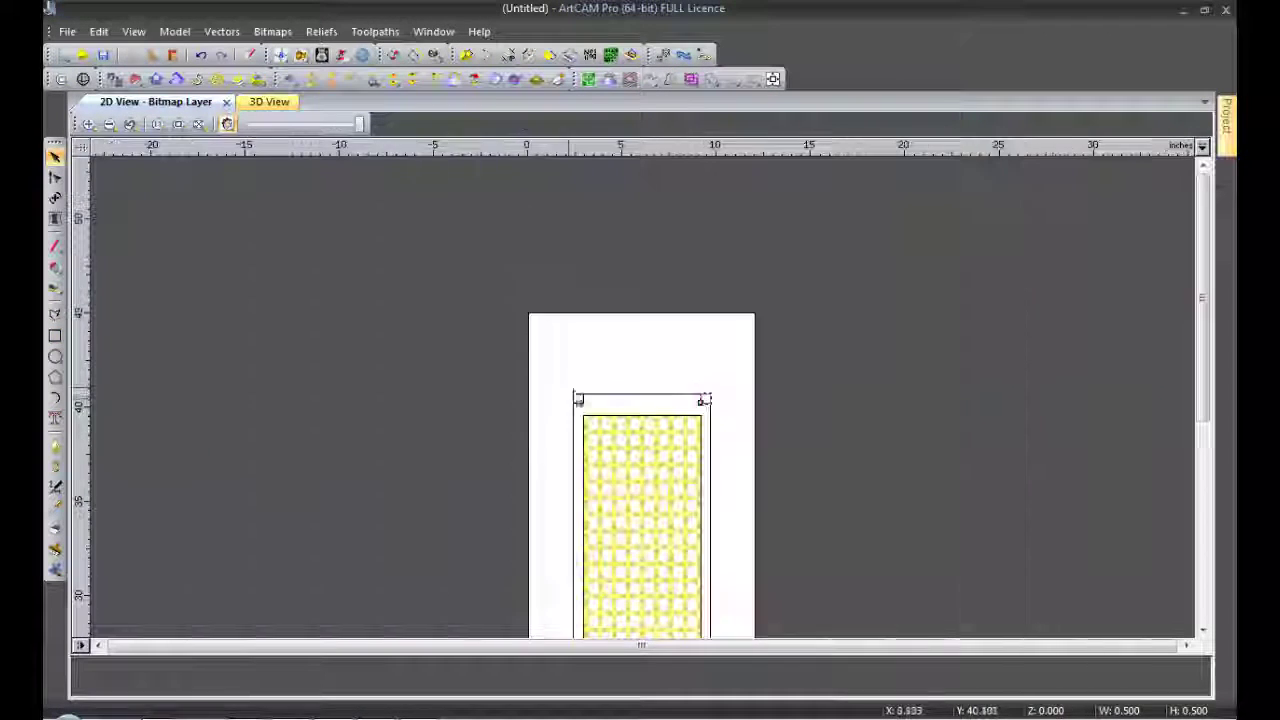
scroll(640, 360, "down", 2)
scroll(533, 581, "up", 3)
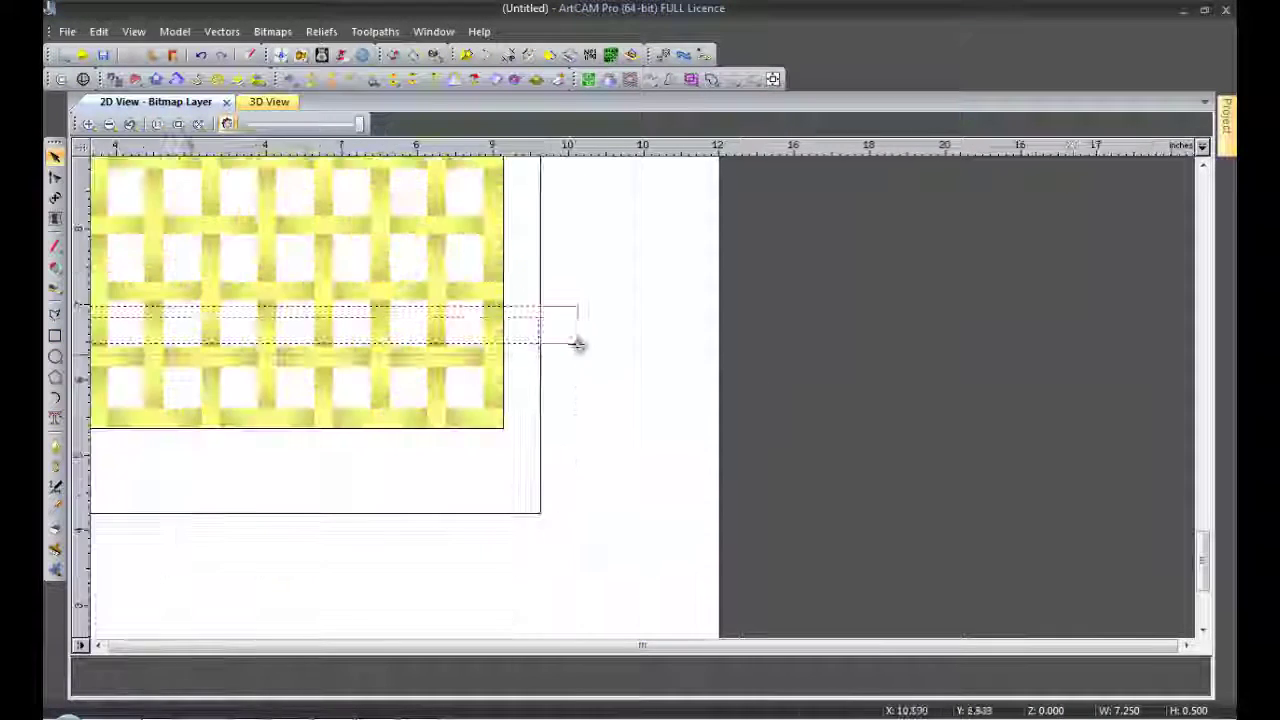
scroll(577, 343, "down", 4)
scroll(660, 251, "up", 1)
double_click(640, 440)
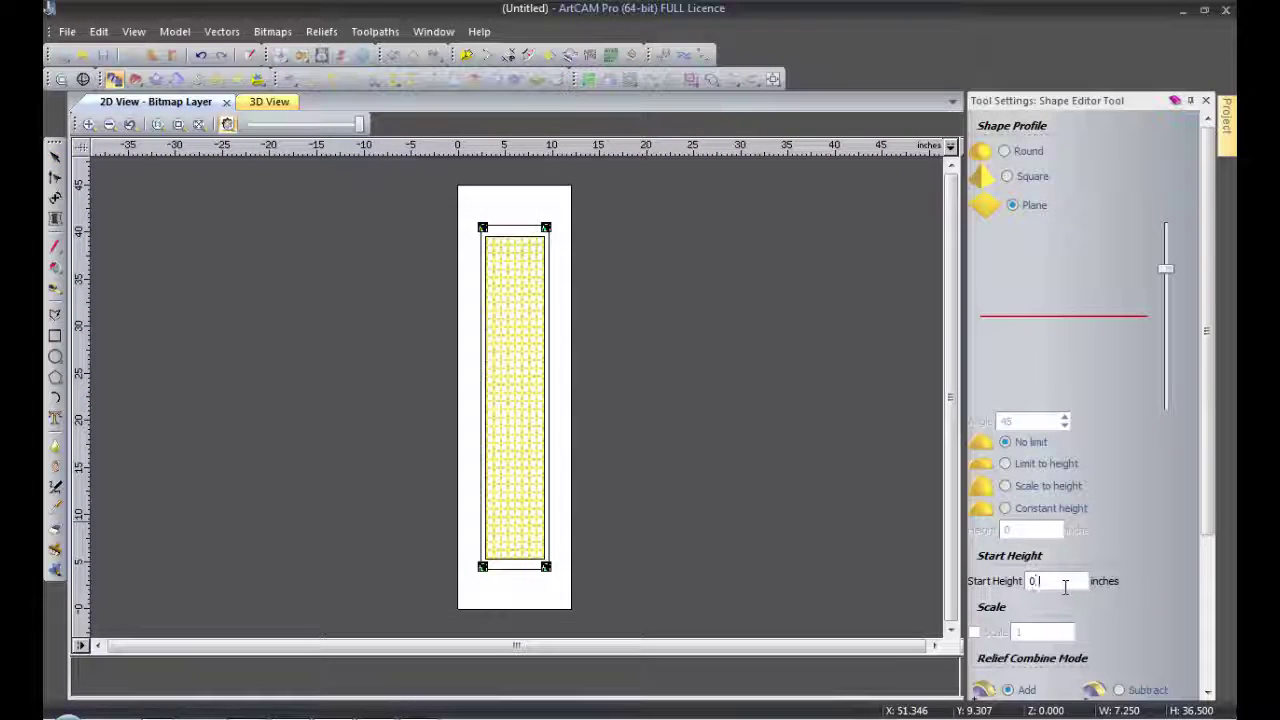
- Apply a flat plane at 0.75 in start height, merged high, to the outer border
scroll(1190, 510, "down", 3)
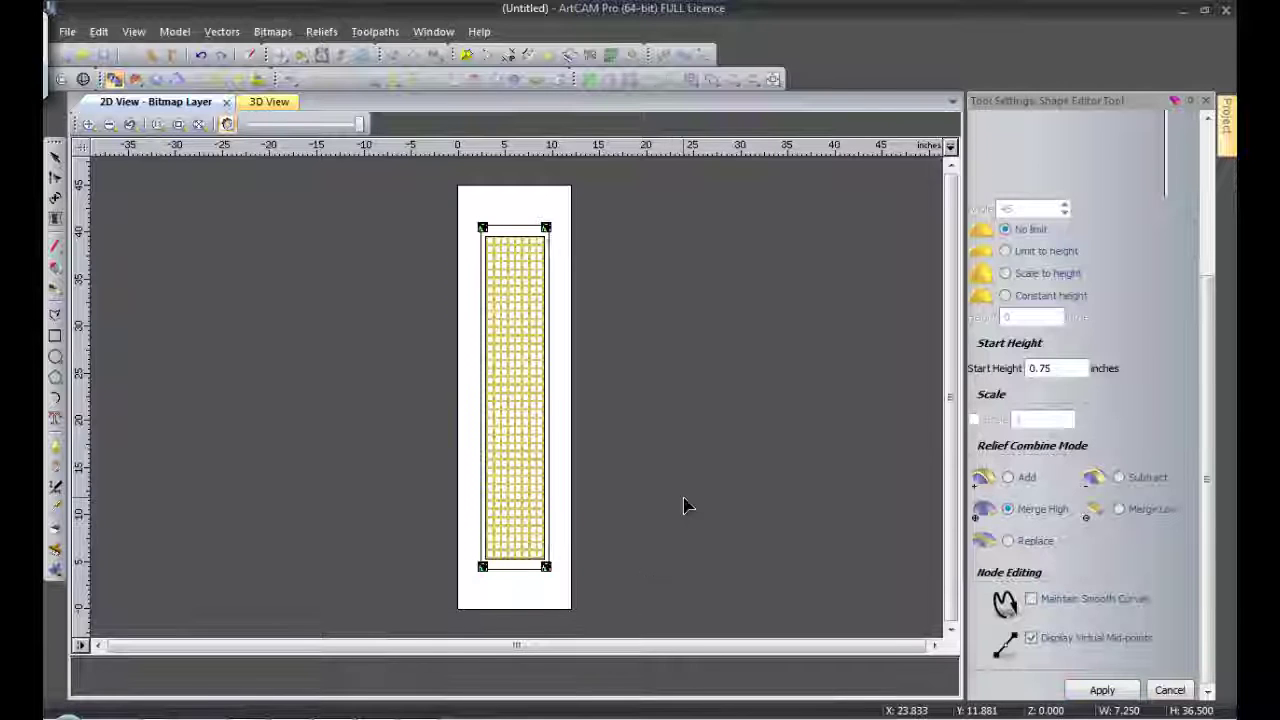
left_click(1103, 691)
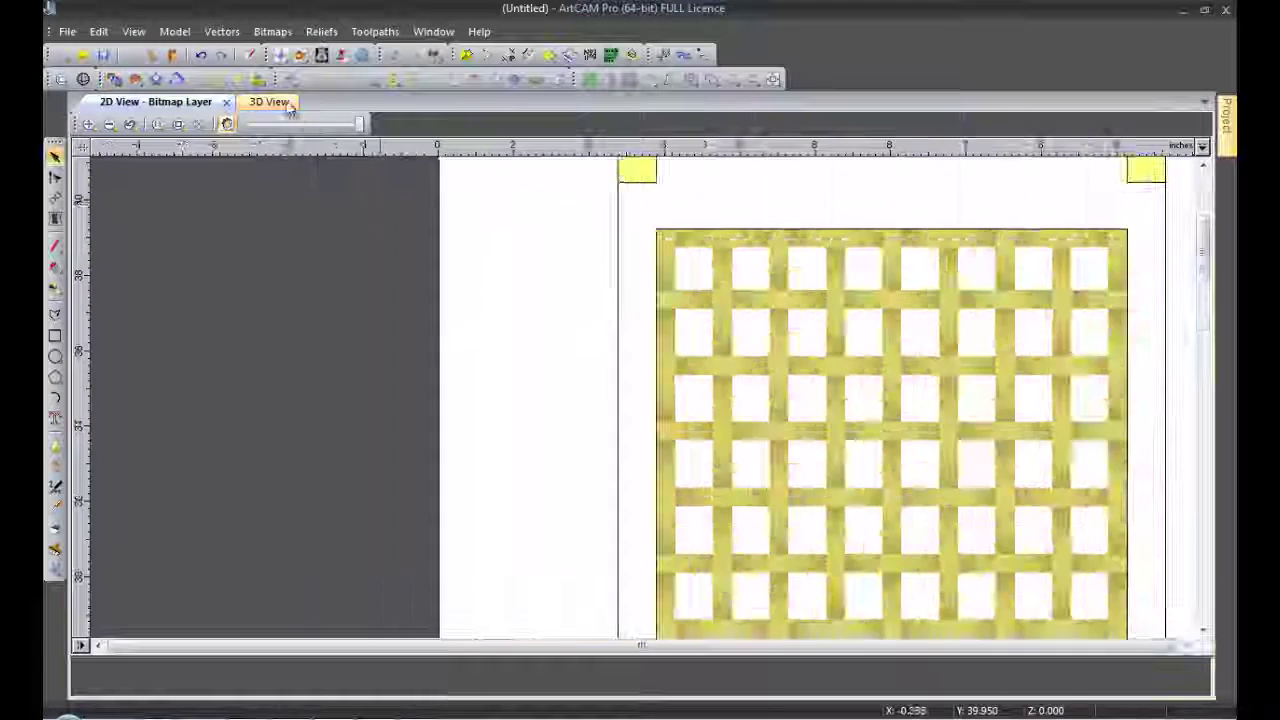
scroll(566, 394, "up", 5)
scroll(660, 300, "down", 4)
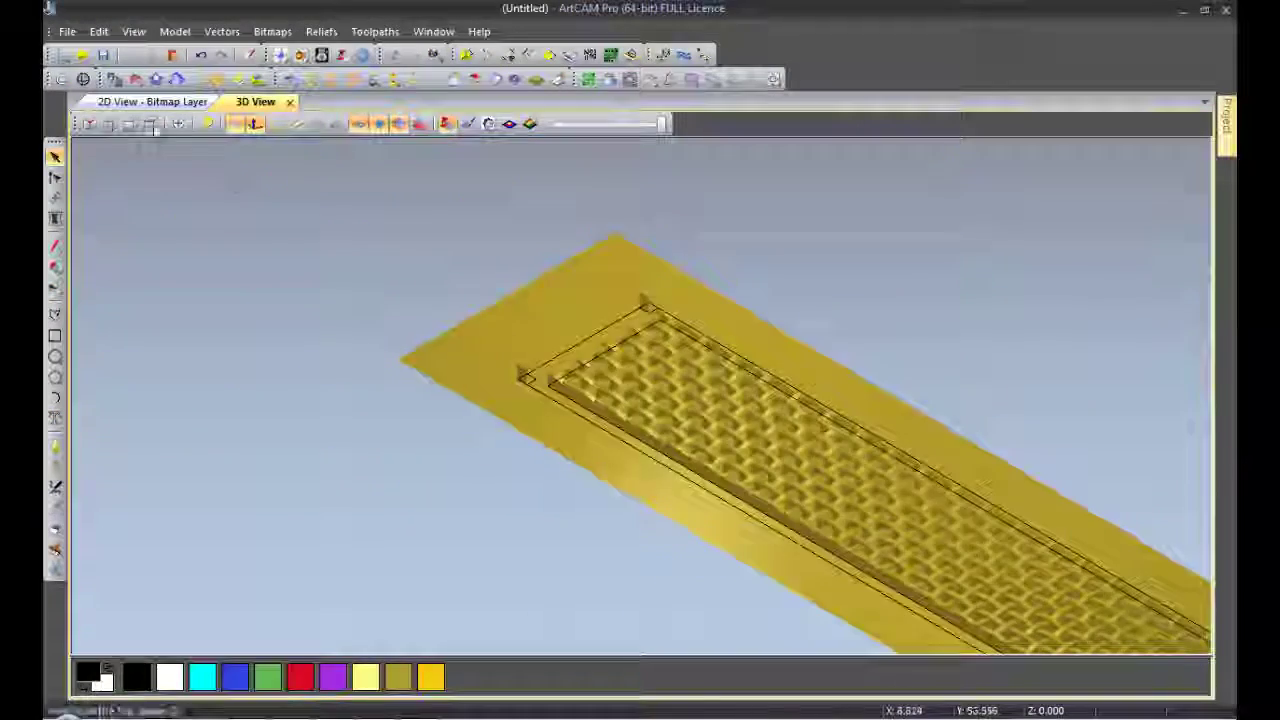
key("F2")
scroll(670, 398, "down", 2)
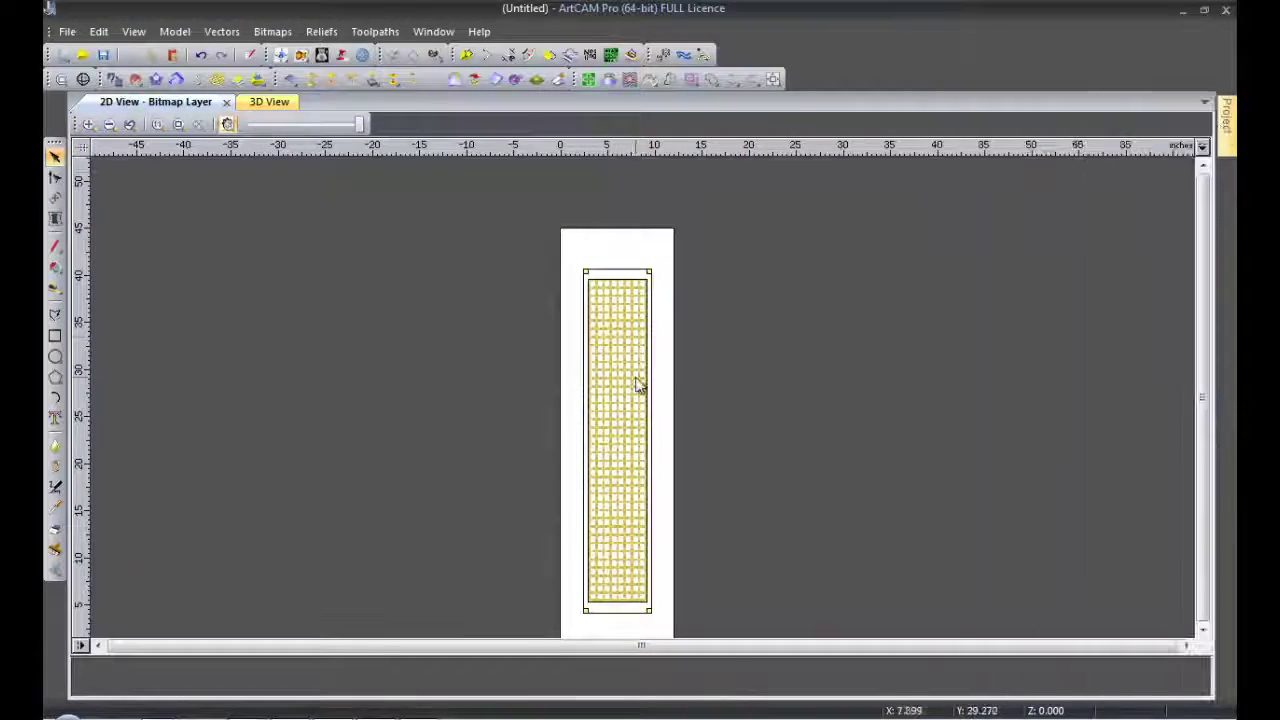
- Offset the border vector 0.25 in outward
scroll(617, 285, "up", 5)
left_click(528, 54)
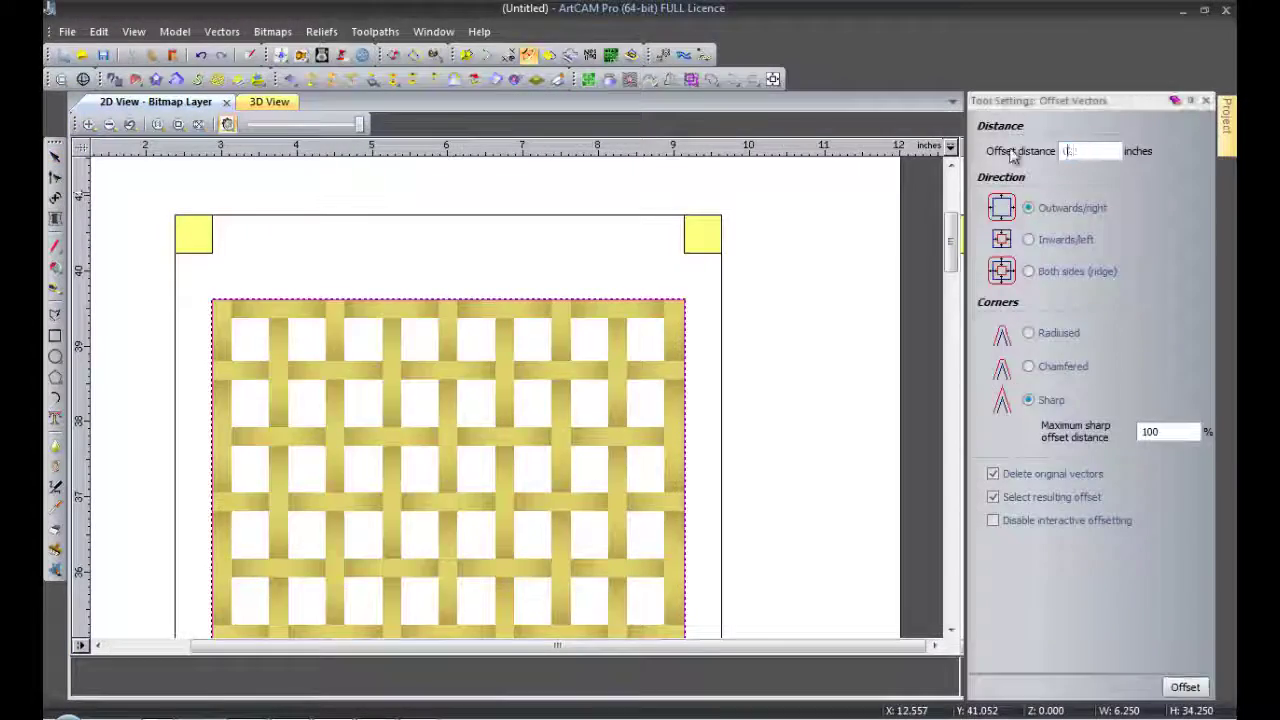
scroll(271, 457, "down", 4)
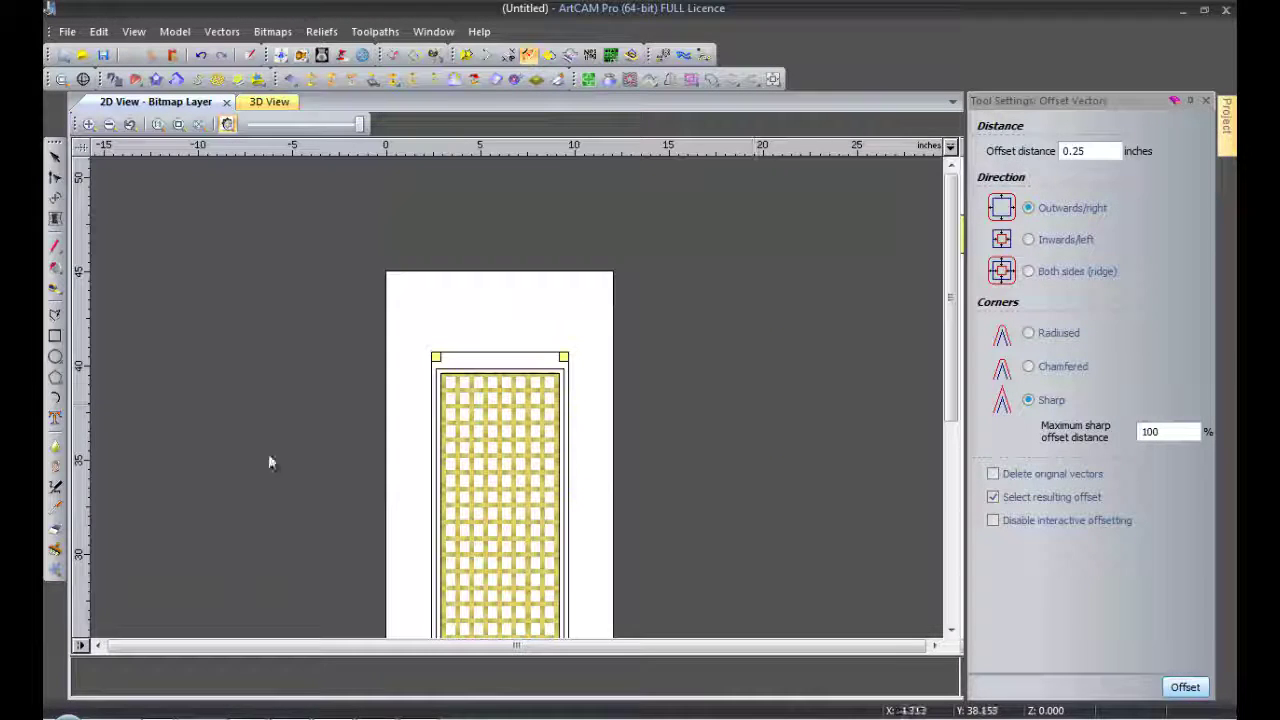
- Create a 0.75 in diameter circle and move it against the panel's right edge
left_click(55, 356)
scroll(530, 385, "up", 2)
type(".75")
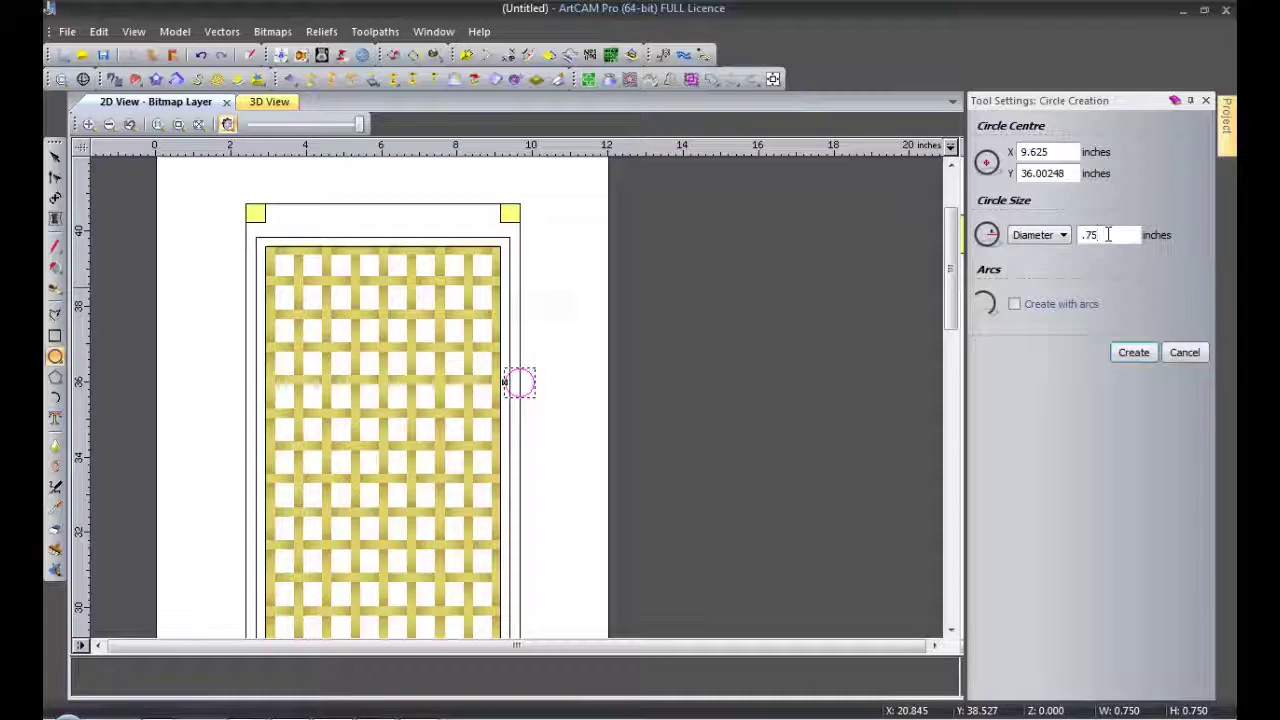
key("Return")
scroll(420, 375, "up", 3)
left_click_drag(780, 351, 797, 373)
scroll(760, 400, "down", 3)
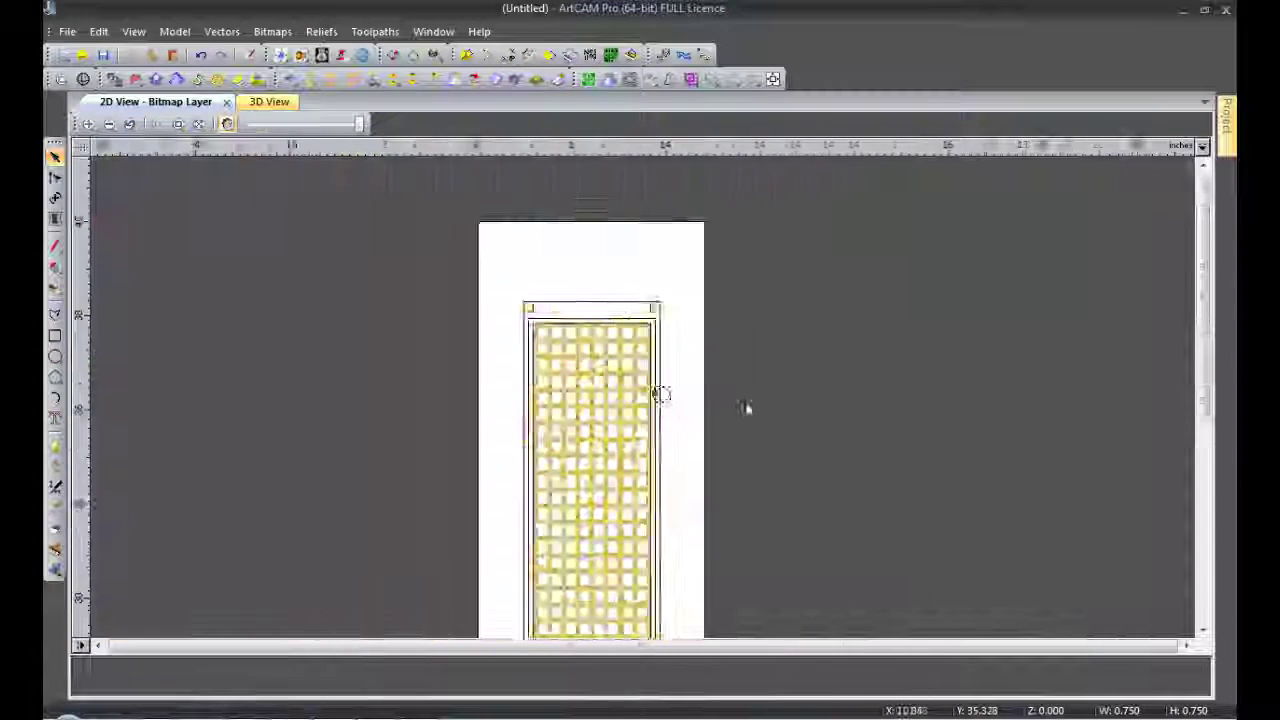
scroll(737, 394, "down", 1)
scroll(652, 415, "down", 1)
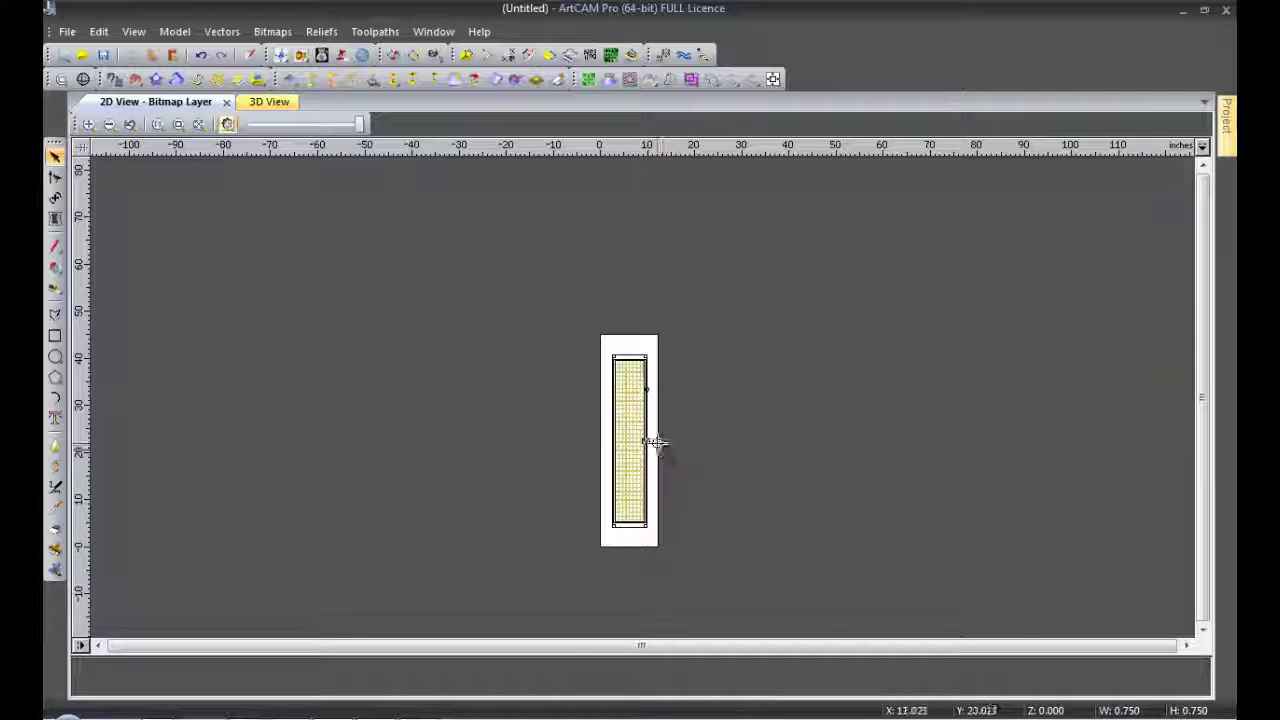
scroll(658, 445, "up", 2)
- Draw a horizontal line across the panel and mirror the circle to the opposite long side
left_click(55, 314)
scroll(538, 517, "up", 1)
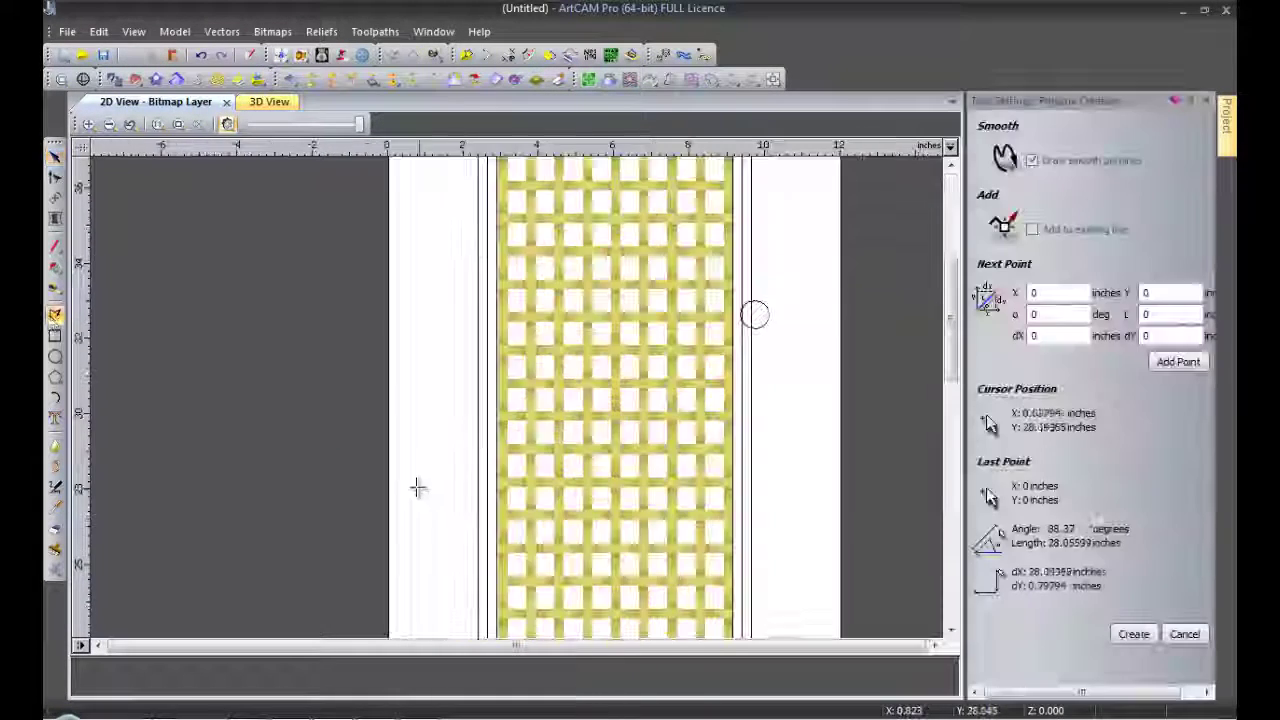
left_click(420, 490)
left_click(803, 492)
key("Escape")
scroll(860, 367, "up", 1)
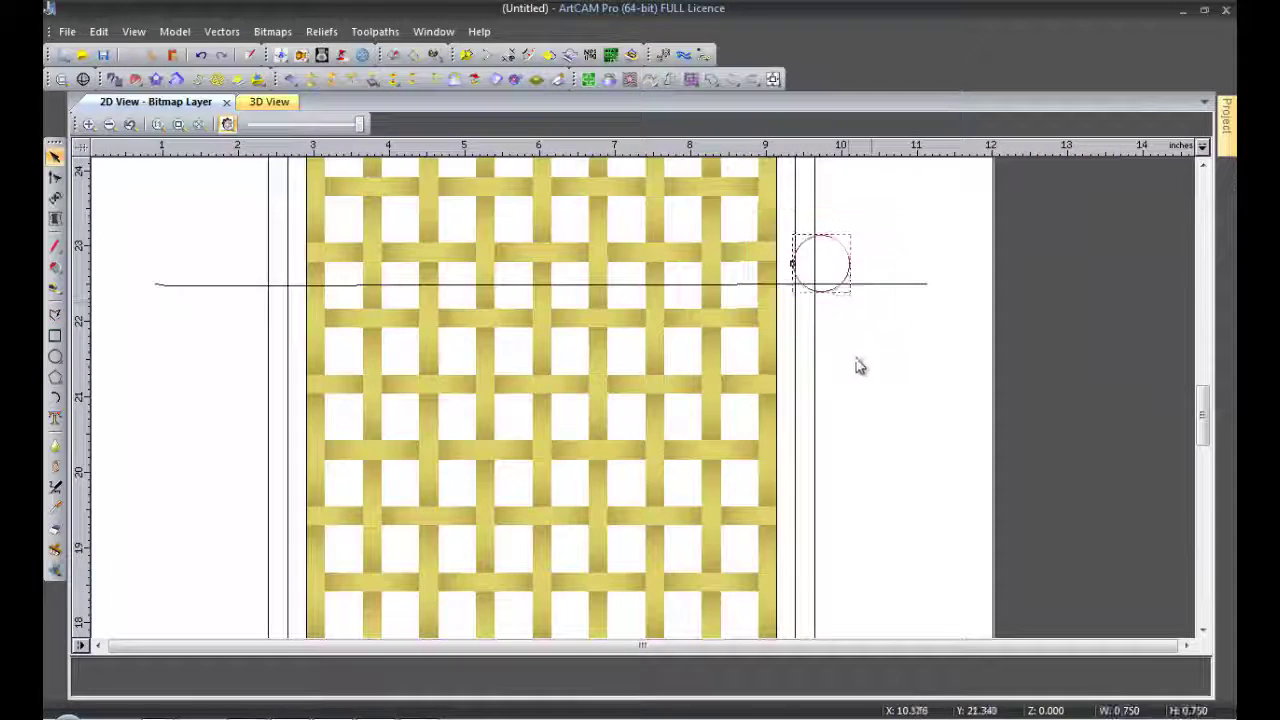
scroll(851, 380, "down", 1)
scroll(769, 360, "down", 1)
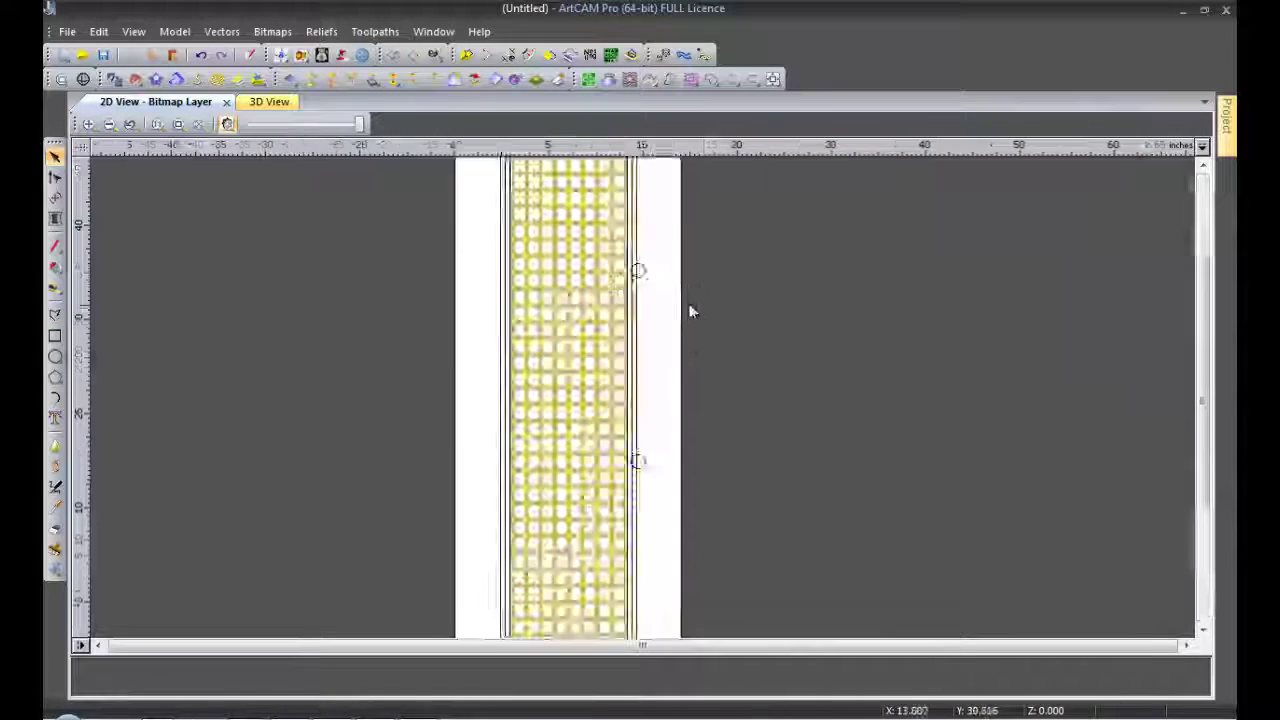
scroll(689, 309, "down", 1)
left_click(670, 79)
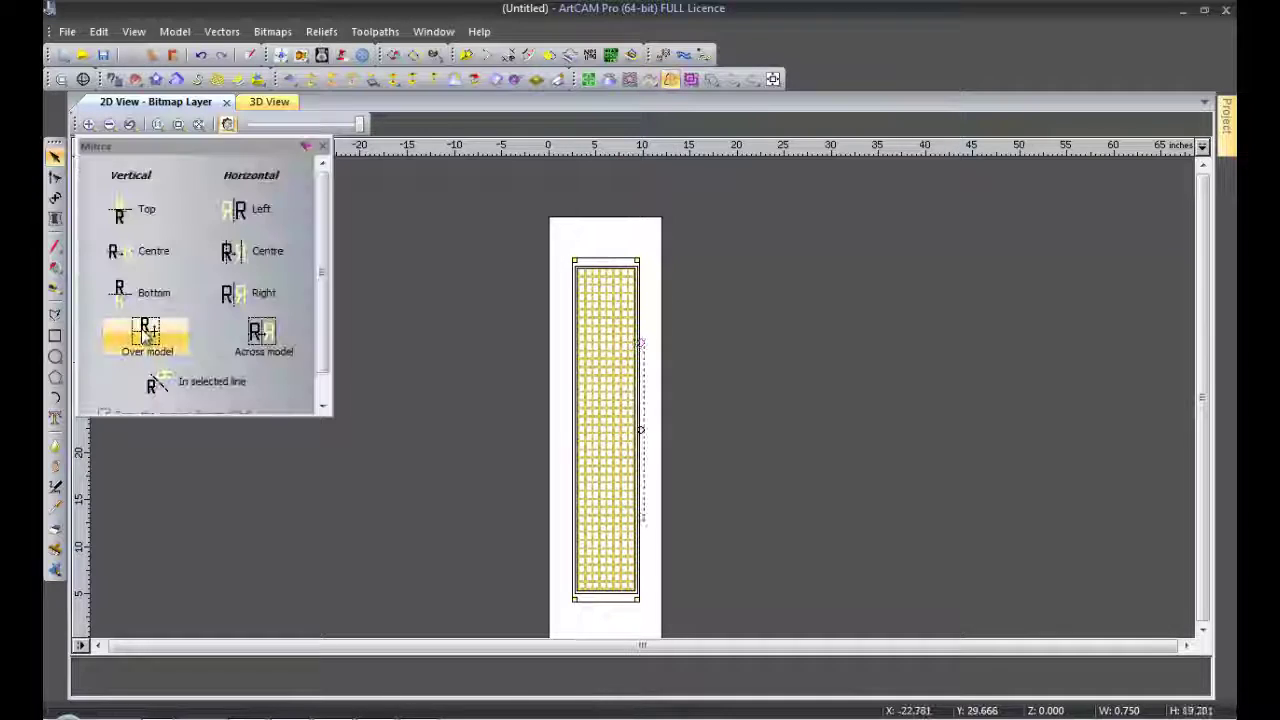
- Add the circles to the relief at 0.5 in start height and check them in 3D
key("F12")
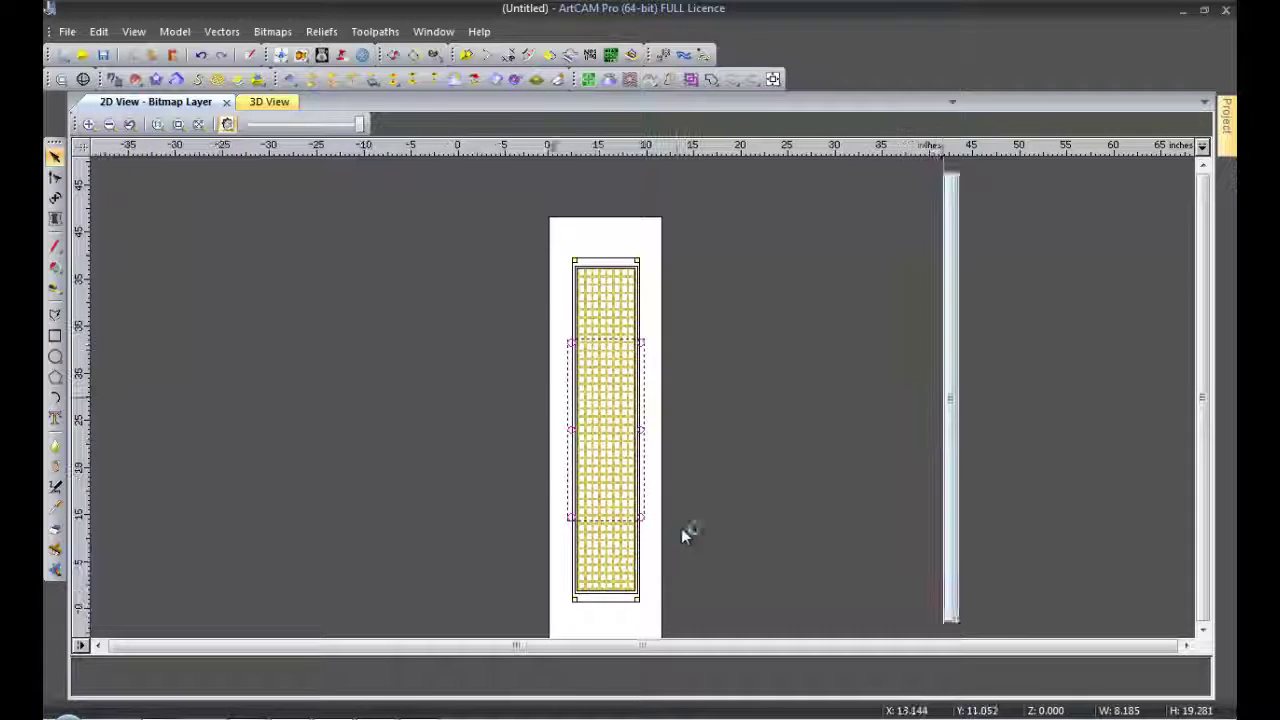
scroll(1207, 475, "down", 5)
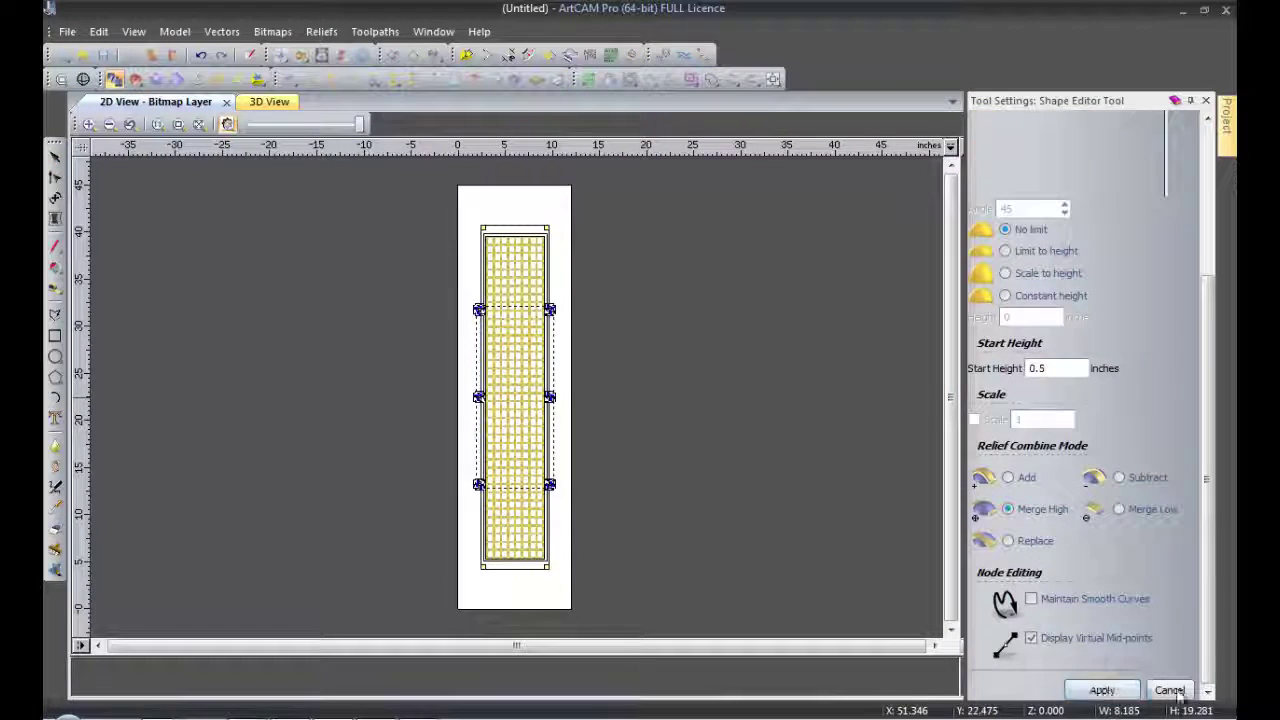
left_click(1104, 689)
key("F3")
left_click_drag(792, 532, 468, 380)
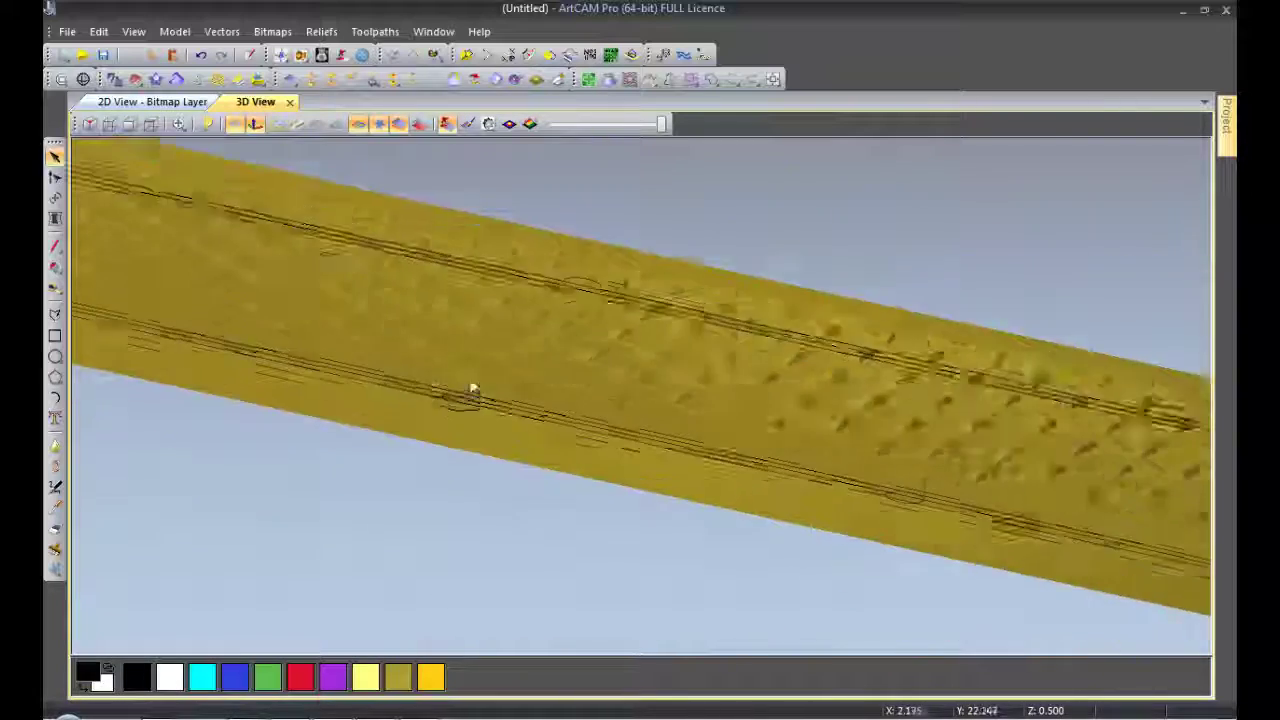
scroll(465, 372, "down", 5)
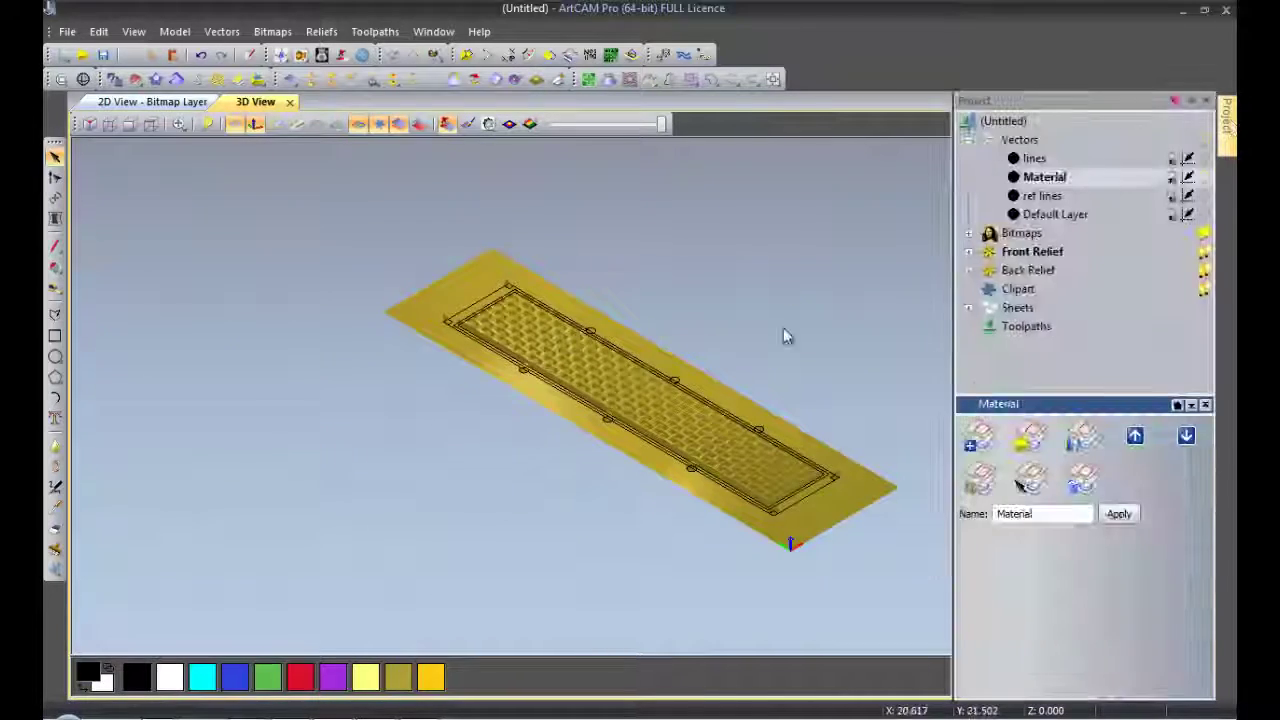
key("F2")
scroll(640, 265, "up", 3)
- Set the model position to X -2.375, Y -40.75
scroll(620, 250, "down", 2)
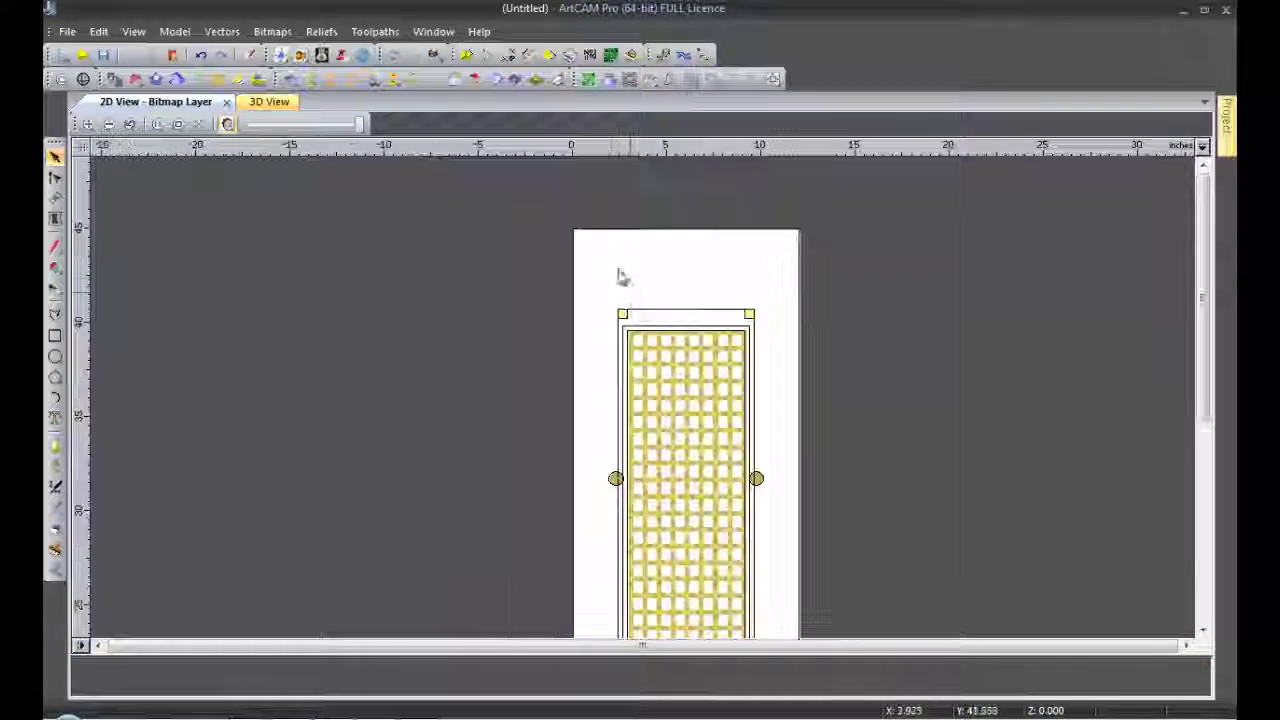
scroll(617, 290, "up", 3)
scroll(700, 300, "up", 5)
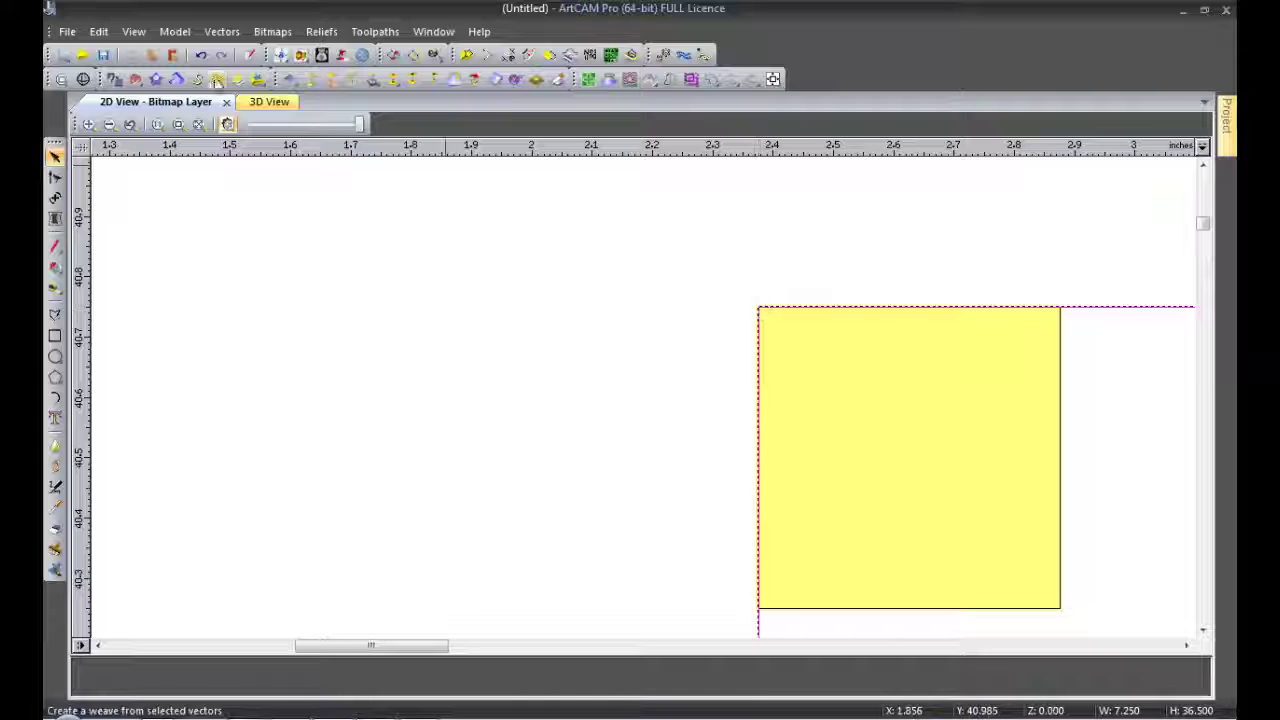
left_click(175, 31)
left_click(194, 91)
type("-2.375")
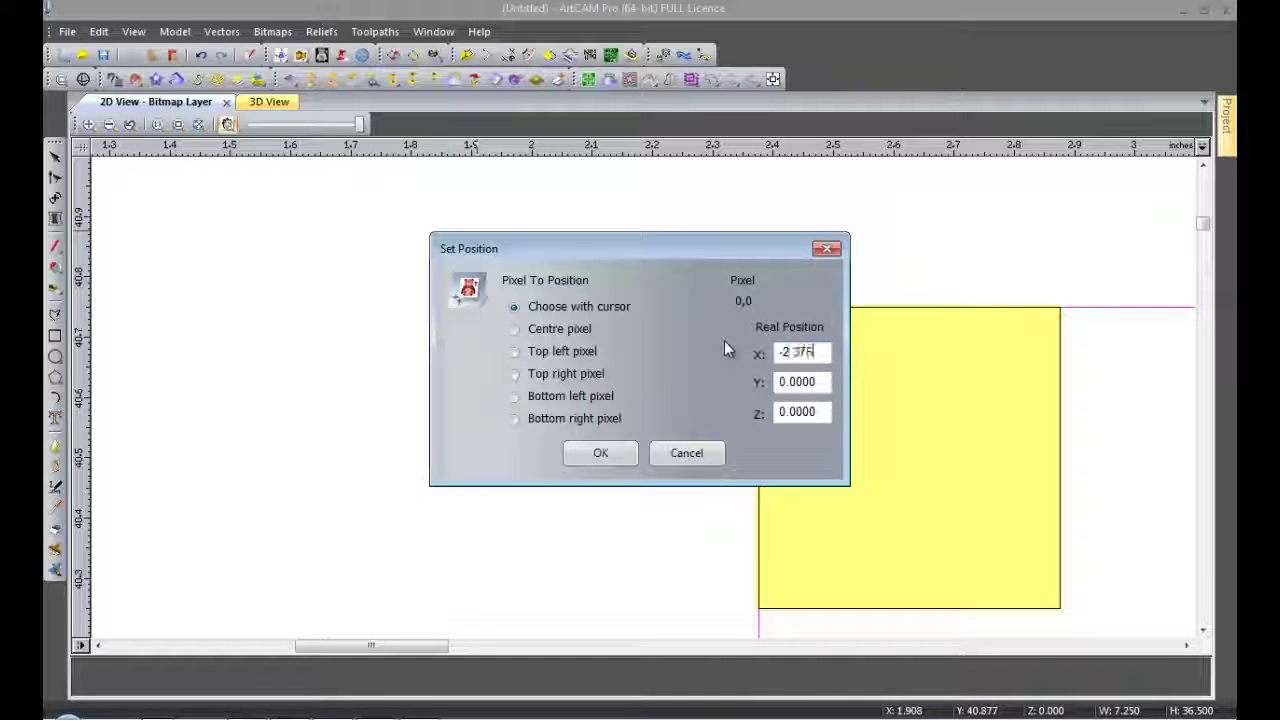
key("Tab")
type("-40.75")
key("Return")
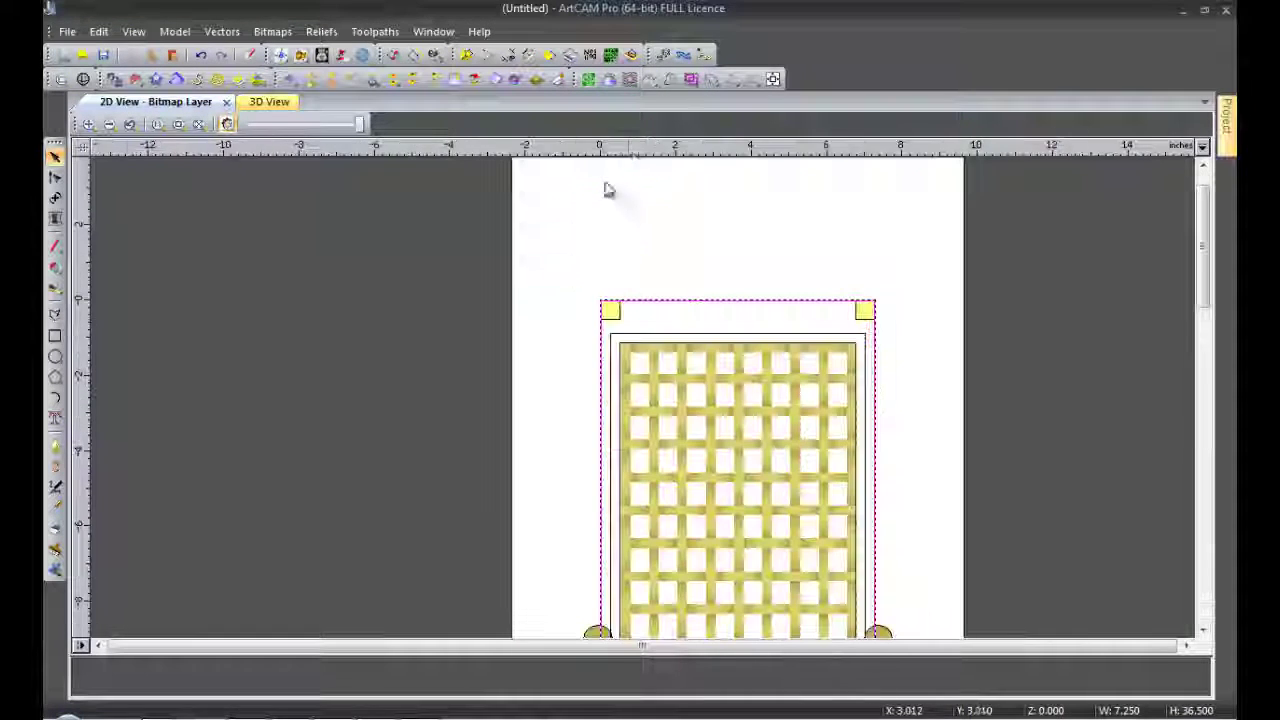
- Add a horizontal guideline across the panel top and a vertical guideline left of the panel
left_click_drag(605, 190, 626, 233)
double_click(615, 233)
left_click(686, 125)
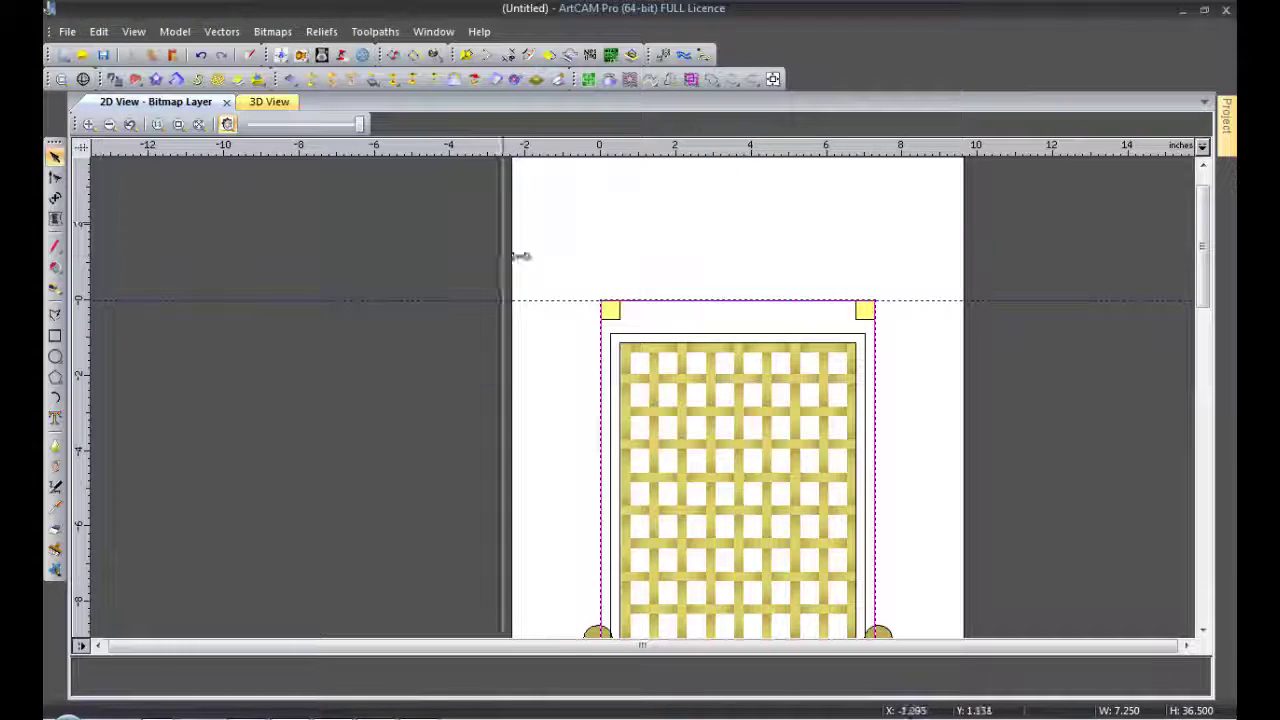
left_click_drag(80, 254, 560, 254)
double_click(560, 254)
left_click(630, 150)
scroll(633, 404, "down", 3)
scroll(689, 457, "down", 2)
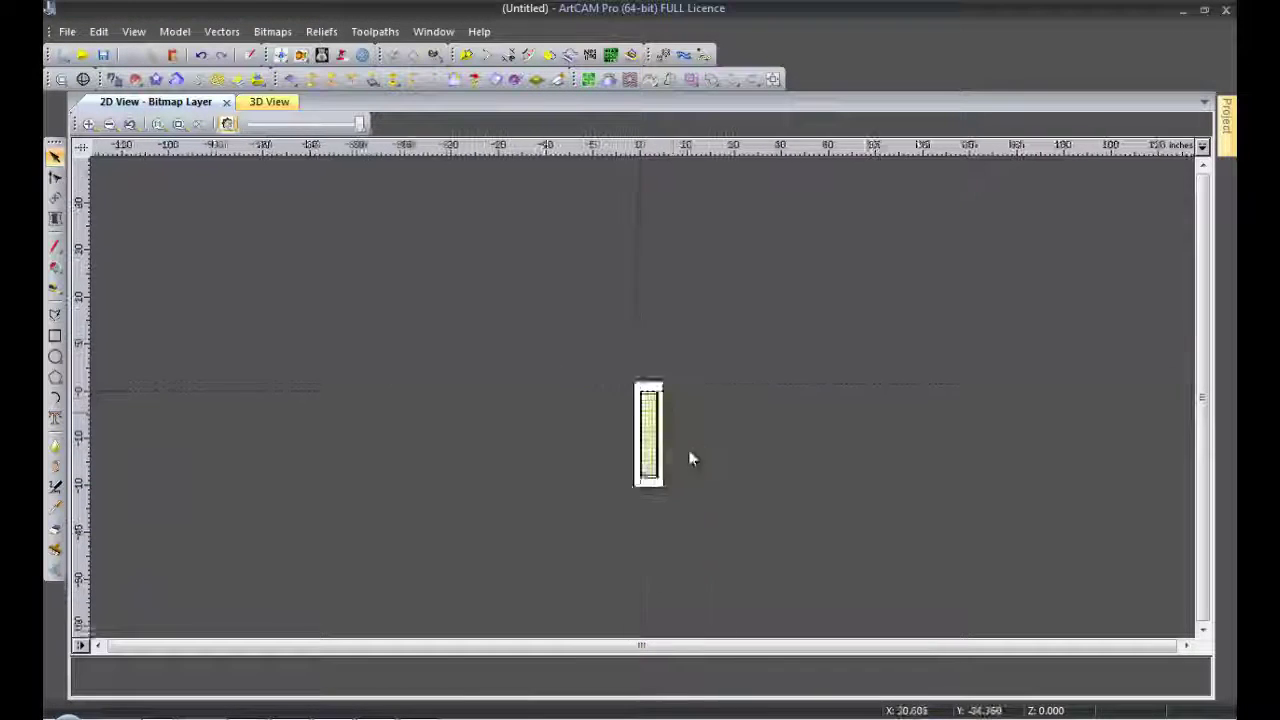
scroll(665, 420, "up", 4)
- Save the model as Cus-vent-grid(36.5)_v1.art in the Cus-Vent-Grid(36.5) projects folder
left_click(67, 31)
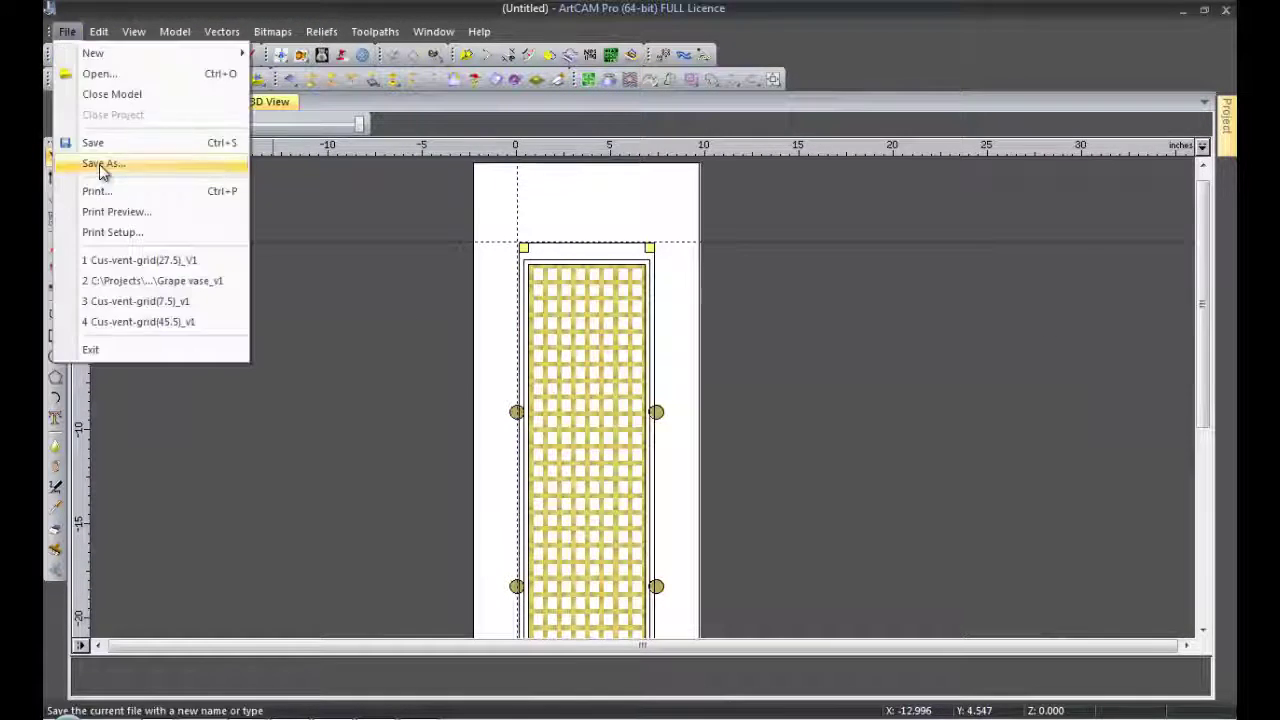
left_click(85, 163)
left_click(759, 164)
scroll(565, 513, "down", 5)
double_click(565, 444)
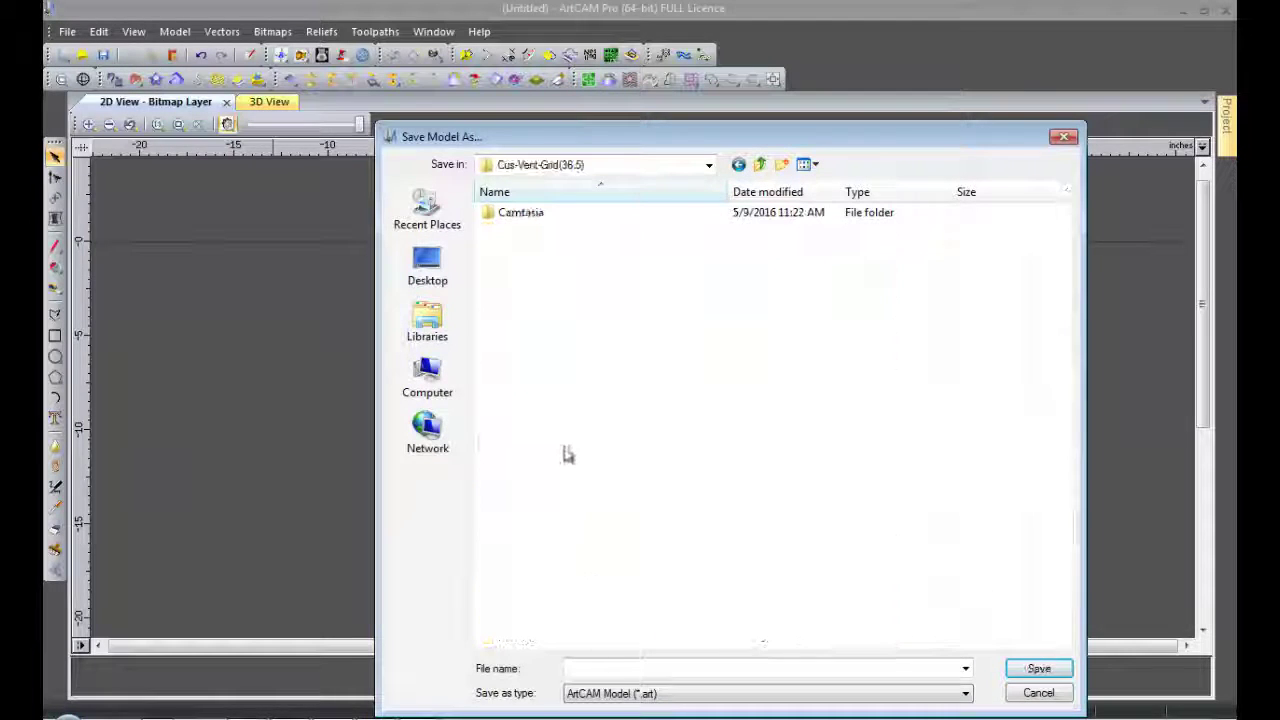
type("cus")
left_click(660, 634)
type("_lv")
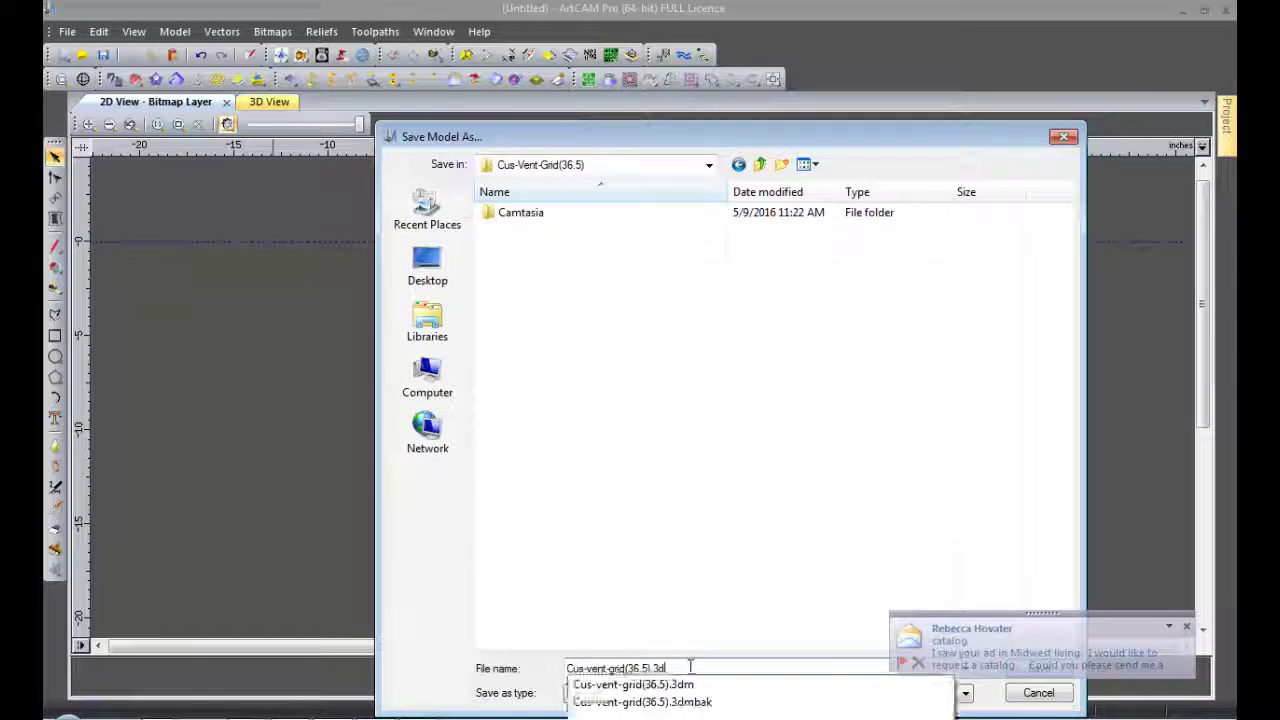
key("Return")
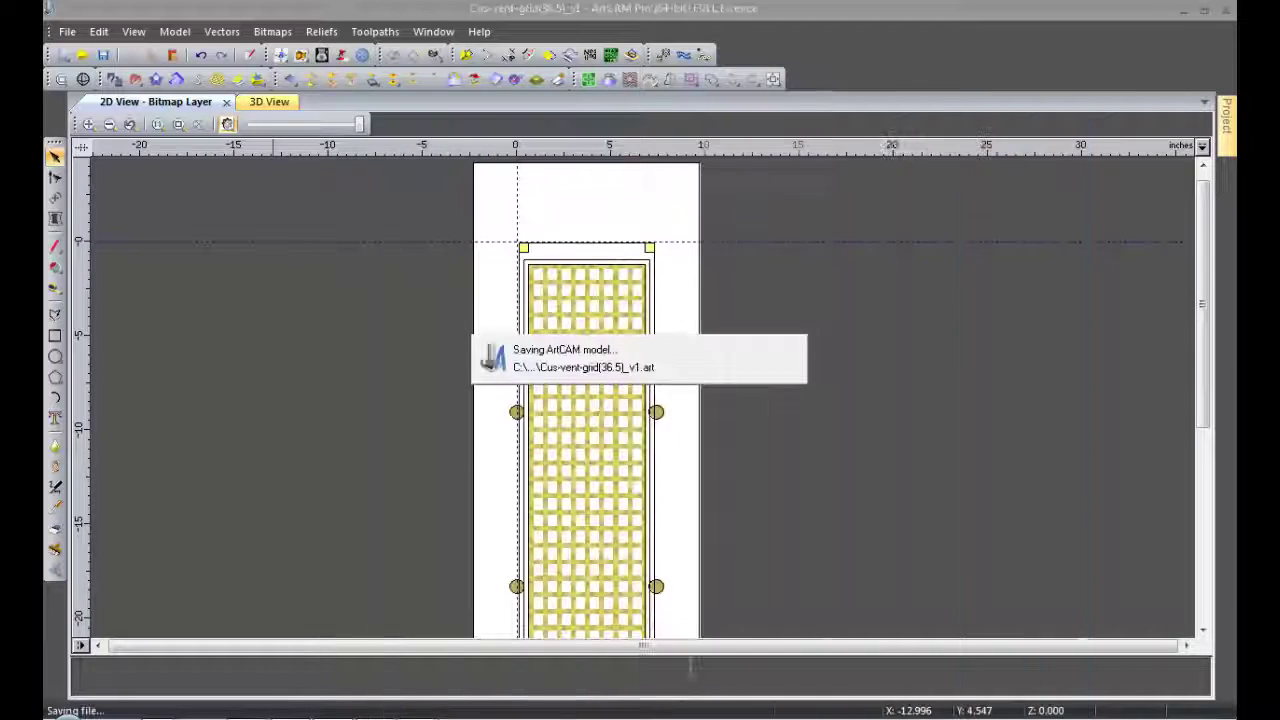
scroll(651, 480, "down", 2)
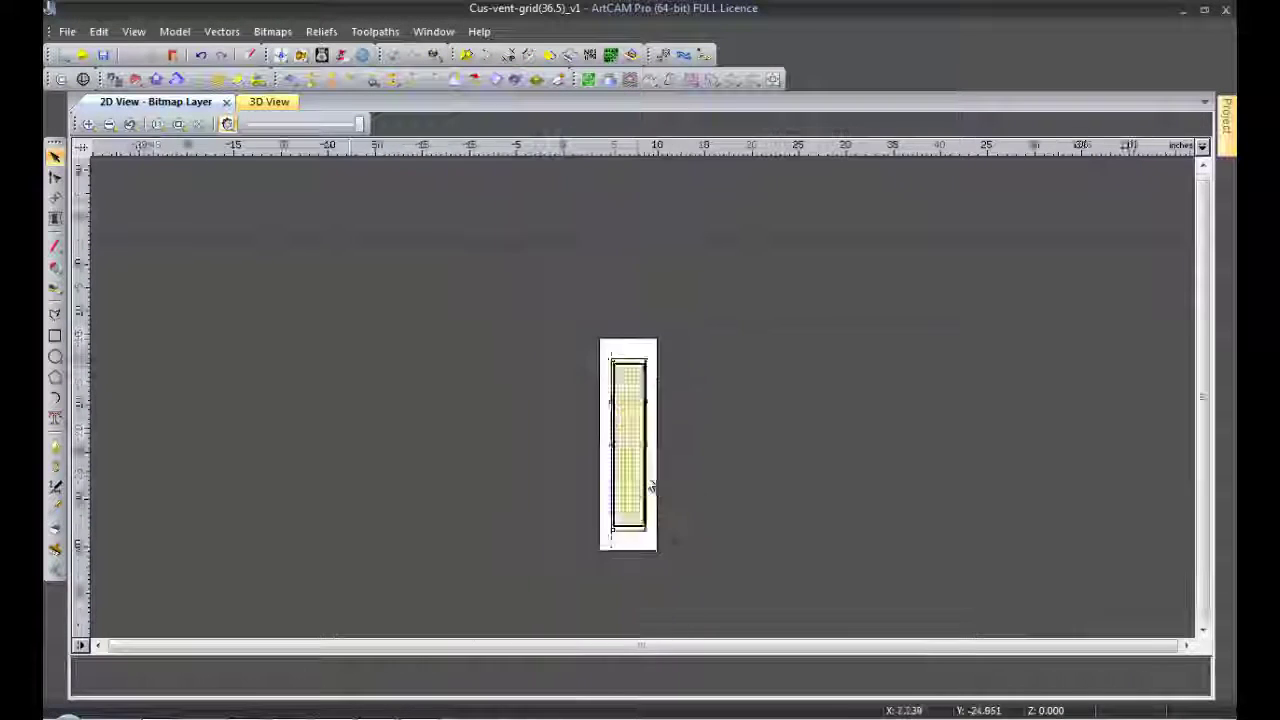
- Make the Material vector layer active and draw a horizontal polyline across the grid's top
left_click(1226, 115)
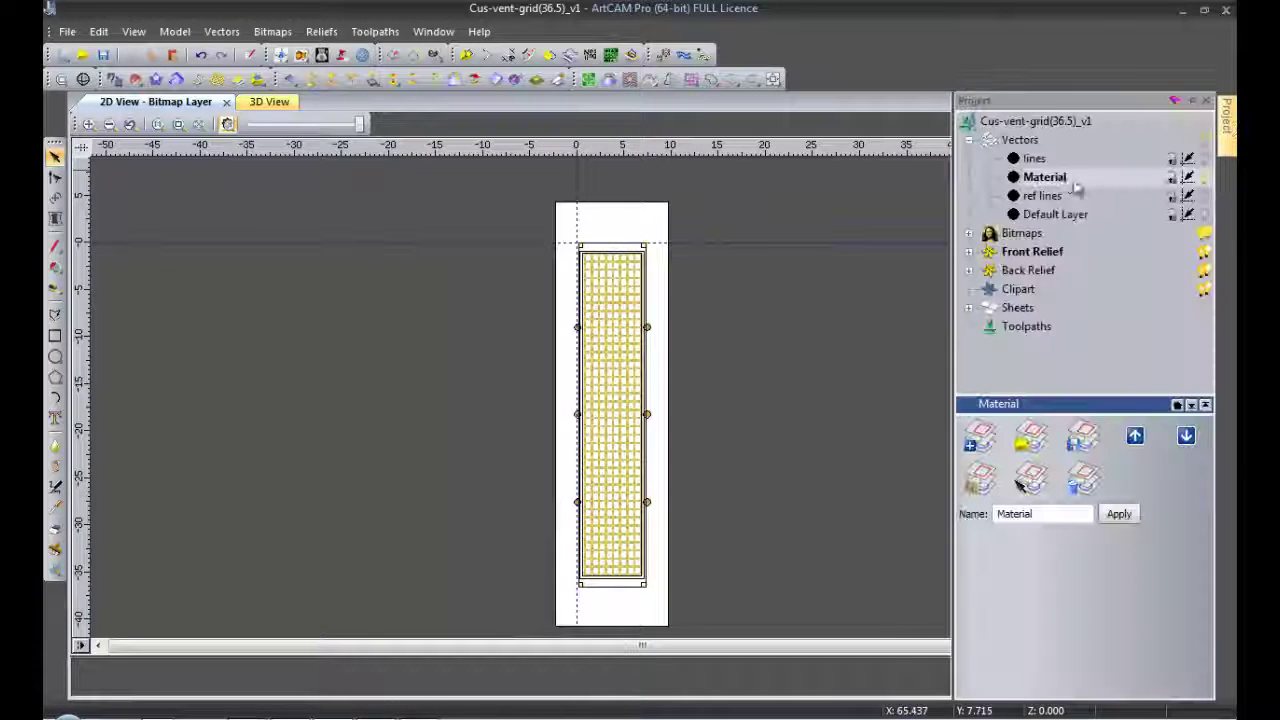
left_click(980, 437)
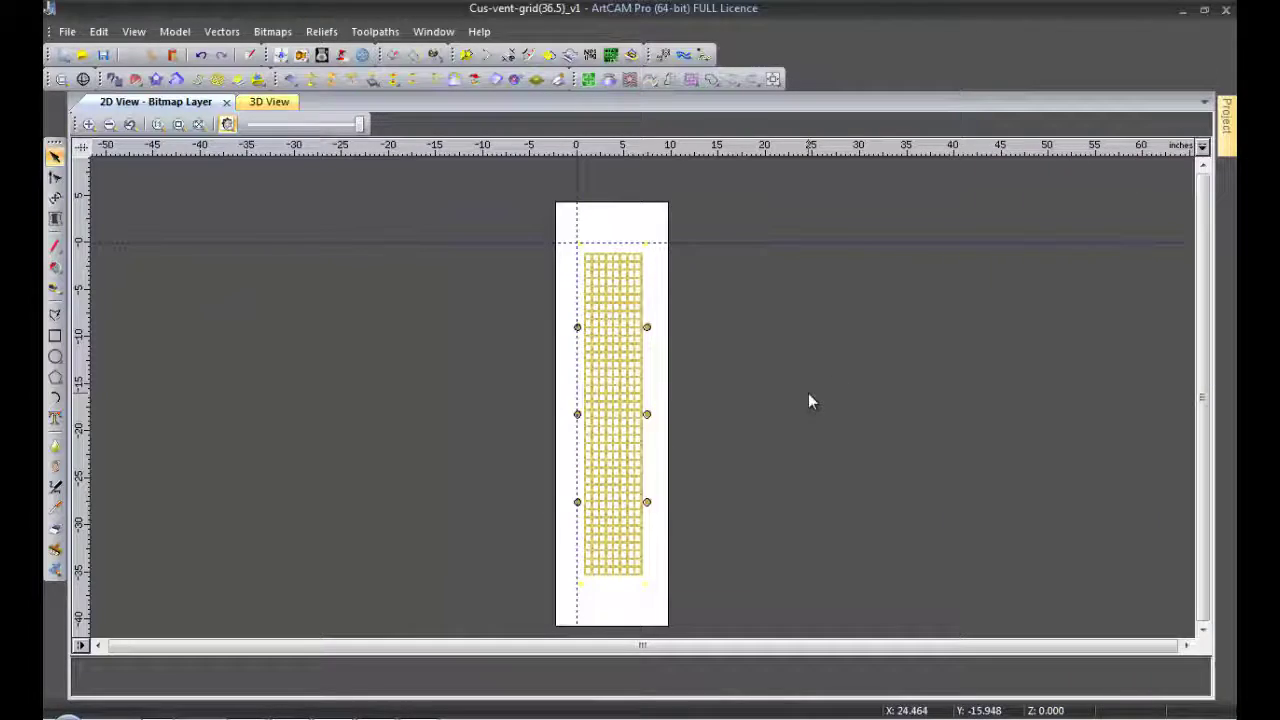
left_click(55, 313)
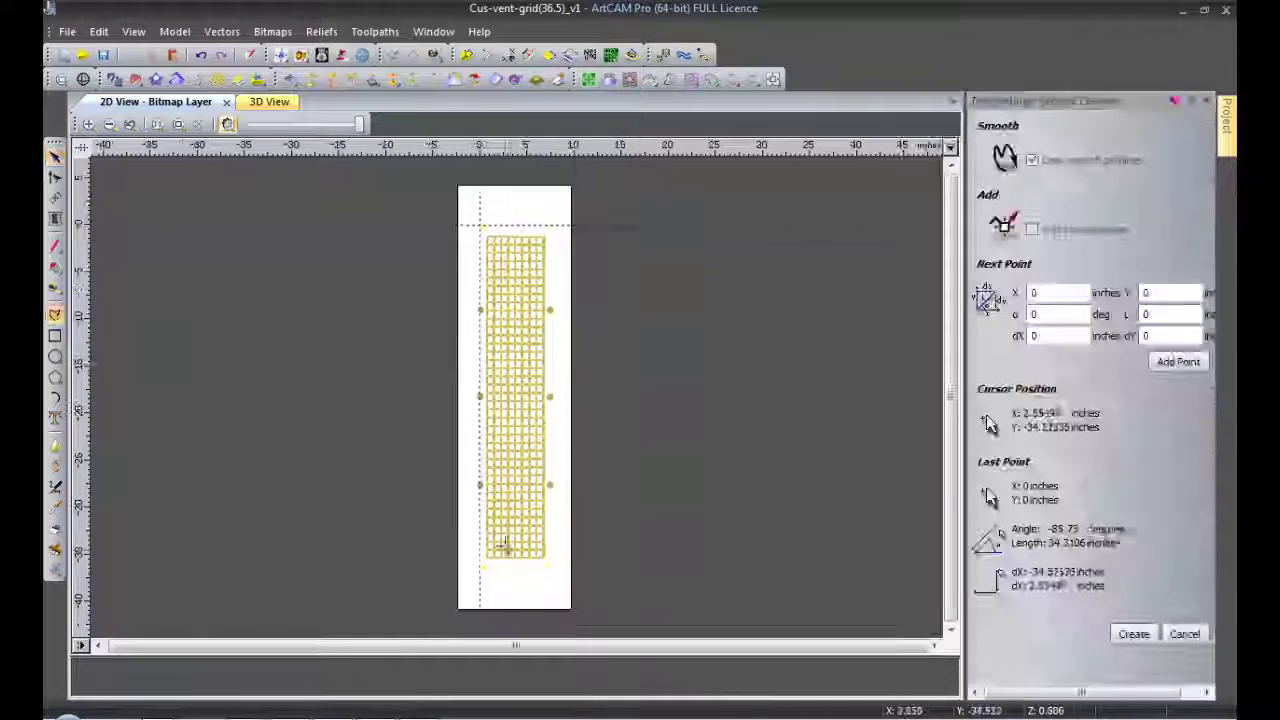
scroll(480, 545, "up", 3)
scroll(431, 549, "down", 4)
scroll(510, 190, "up", 5)
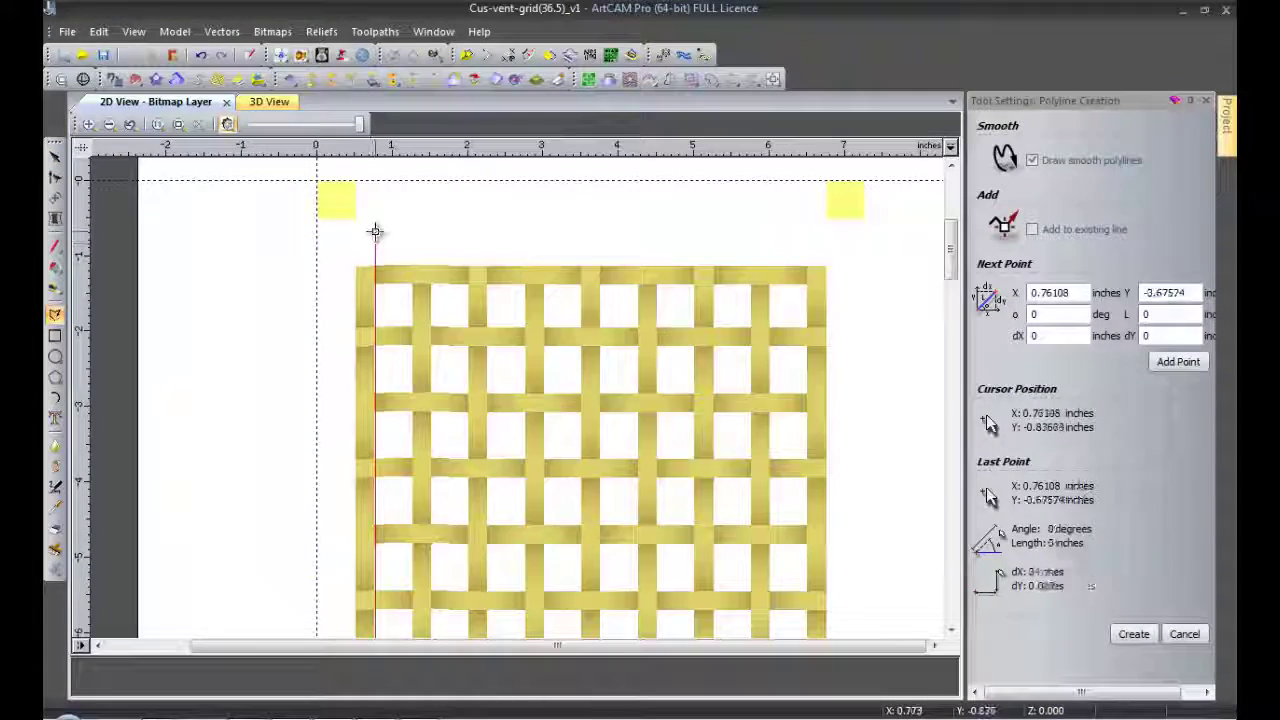
left_click(879, 287)
key("Escape")
- Draw vertical lines along the bar edges near 1.25 in and 1.5 in
scroll(375, 287, "up", 5)
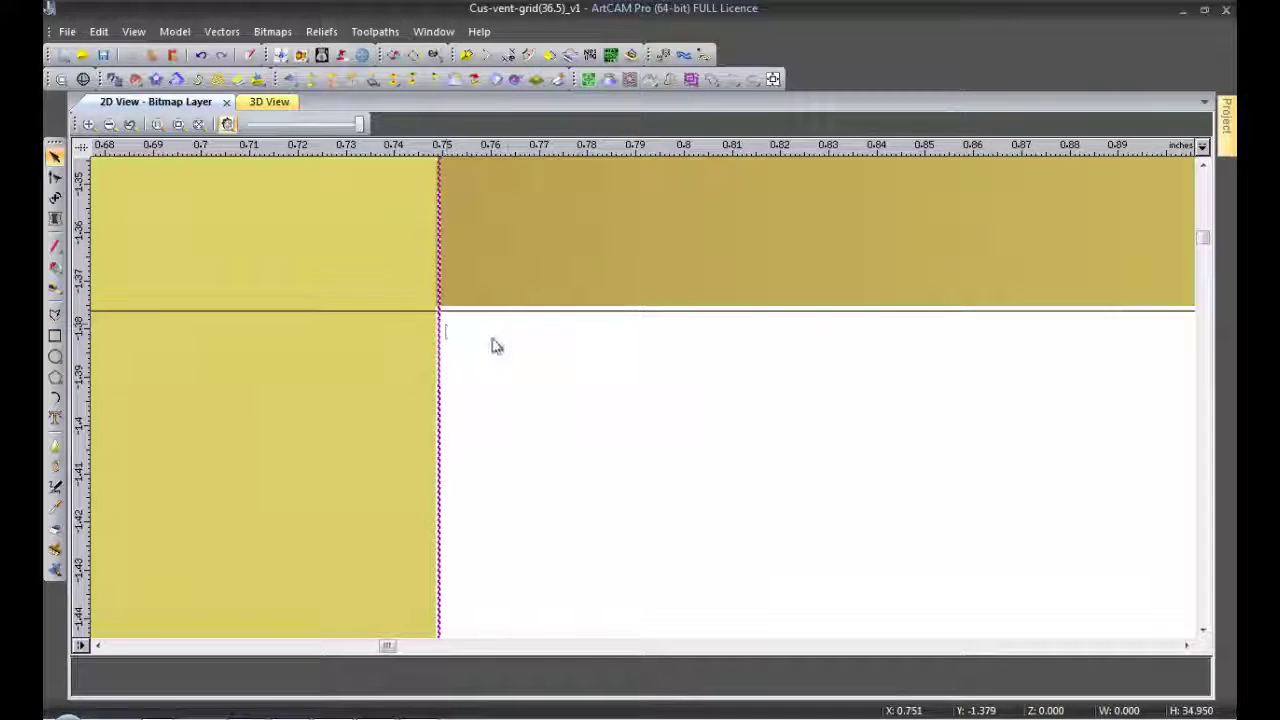
scroll(509, 349, "down", 5)
scroll(609, 346, "down", 2)
scroll(743, 407, "up", 2)
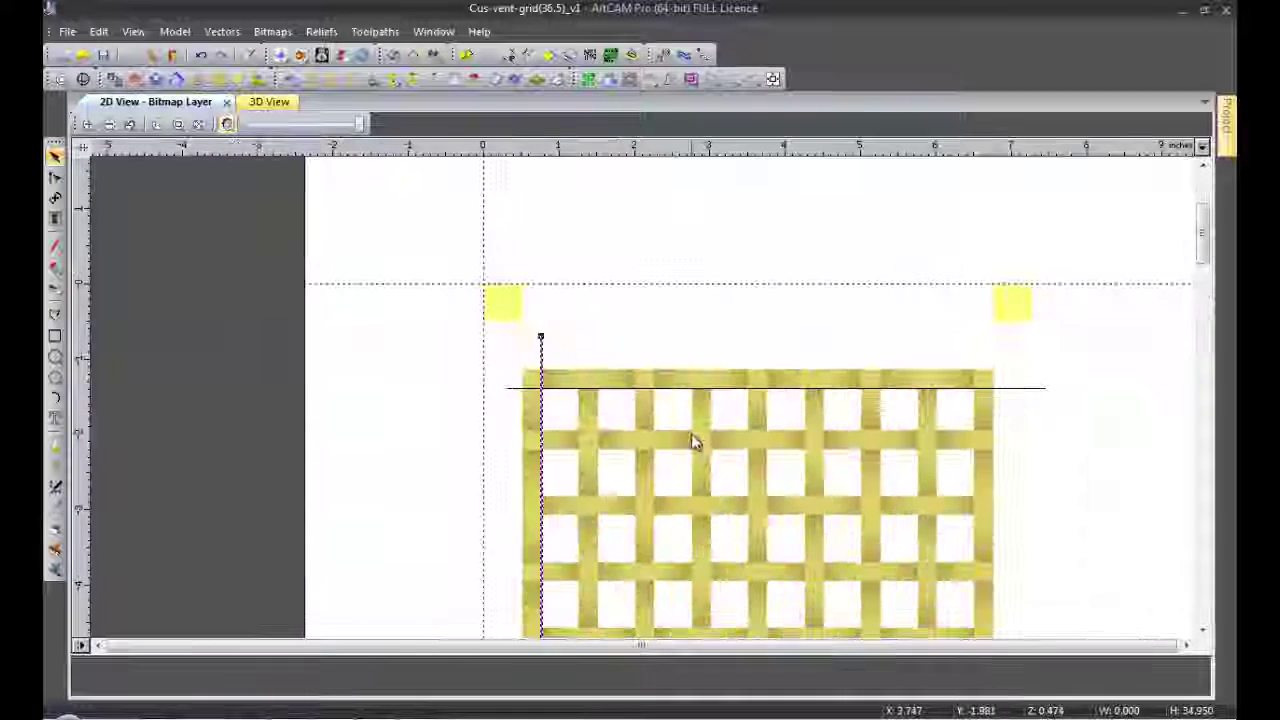
scroll(694, 443, "up", 2)
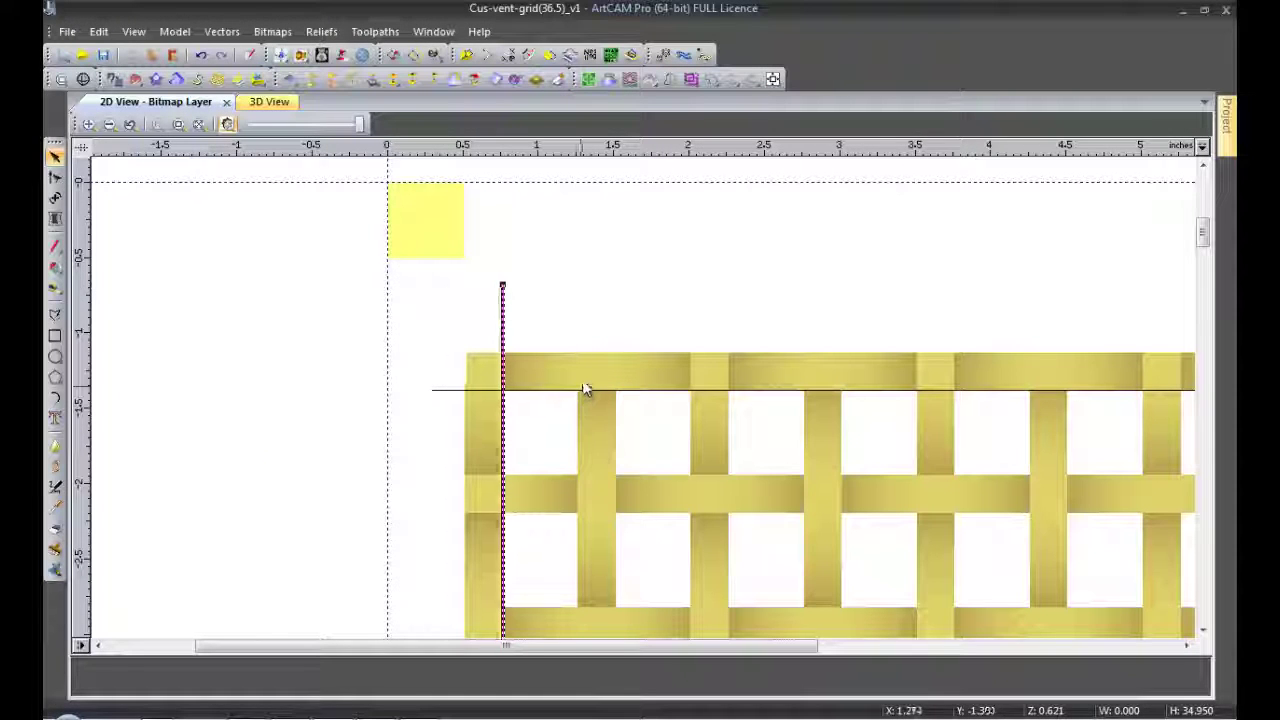
left_click_drag(582, 390, 584, 398)
scroll(584, 398, "up", 3)
scroll(580, 399, "down", 2)
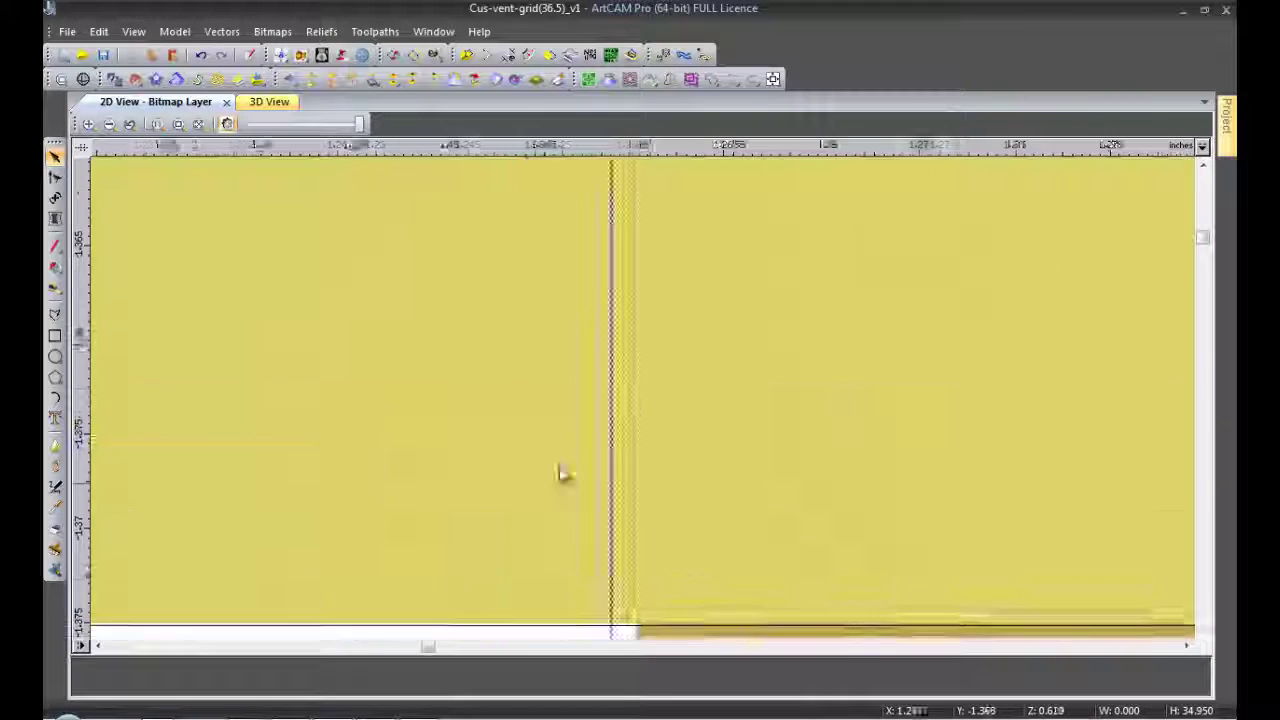
scroll(765, 592, "down", 5)
scroll(531, 420, "up", 2)
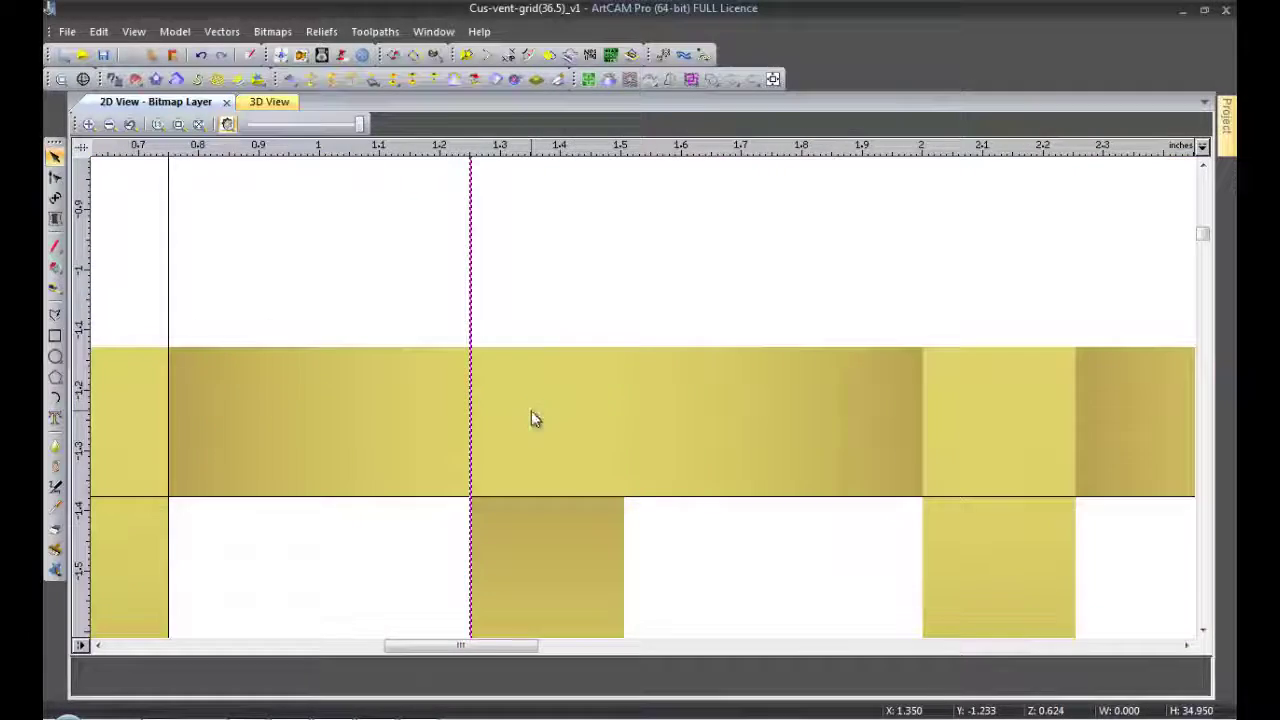
scroll(531, 420, "down", 2)
left_click_drag(611, 443, 640, 434)
scroll(640, 434, "up", 2)
scroll(640, 434, "up", 1)
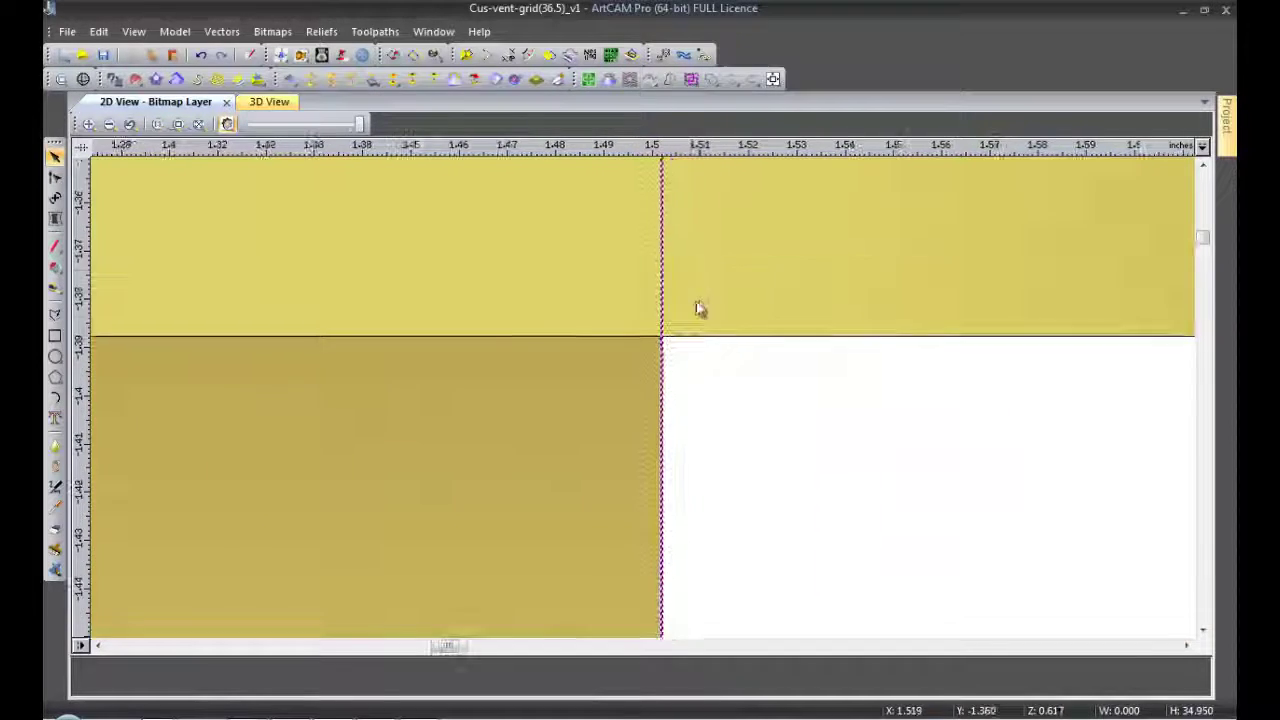
scroll(697, 309, "down", 5)
scroll(757, 414, "down", 3)
scroll(697, 394, "up", 2)
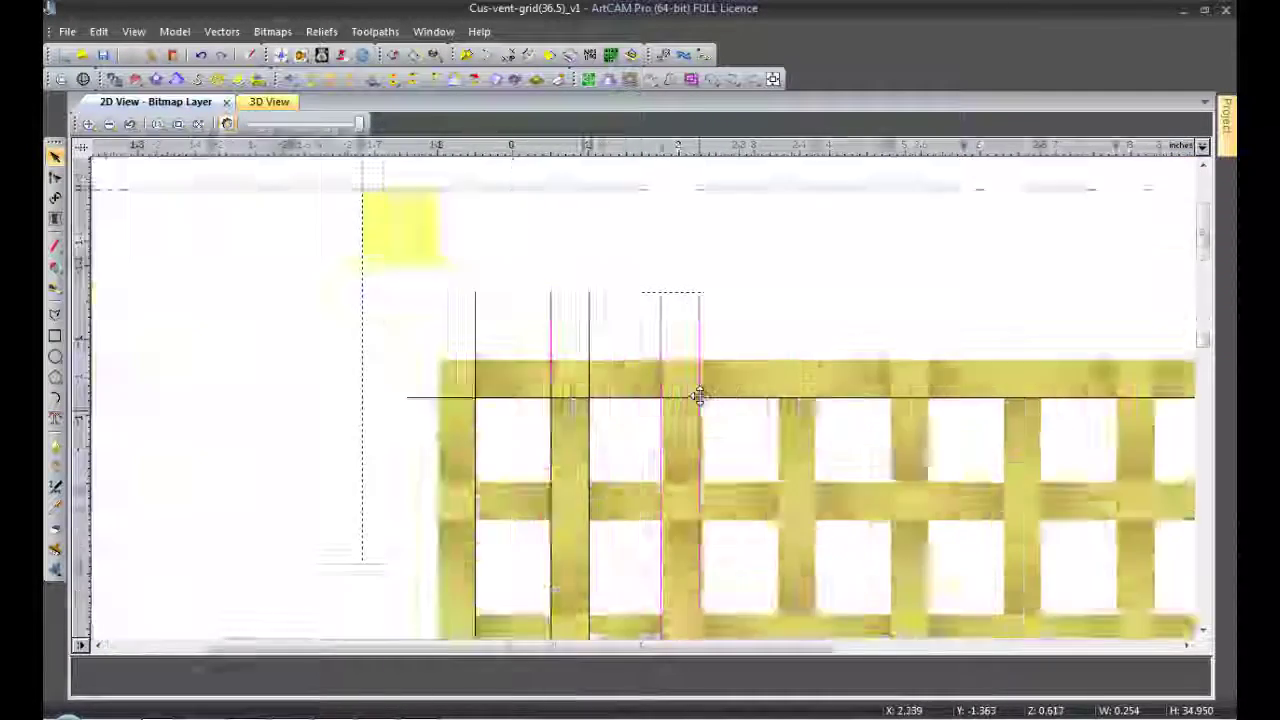
scroll(617, 409, "up", 2)
scroll(607, 390, "up", 2)
scroll(943, 434, "down", 3)
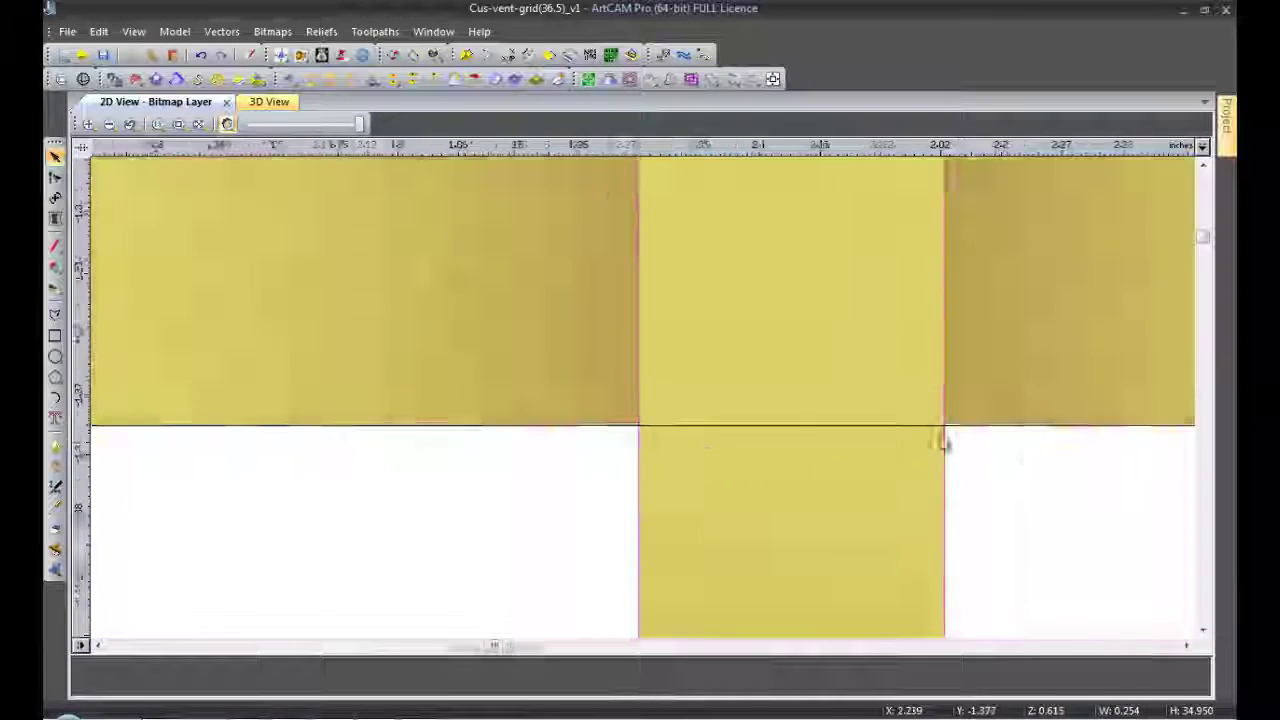
scroll(908, 446, "down", 2)
scroll(735, 418, "down", 2)
scroll(737, 418, "down", 2)
scroll(735, 420, "up", 1)
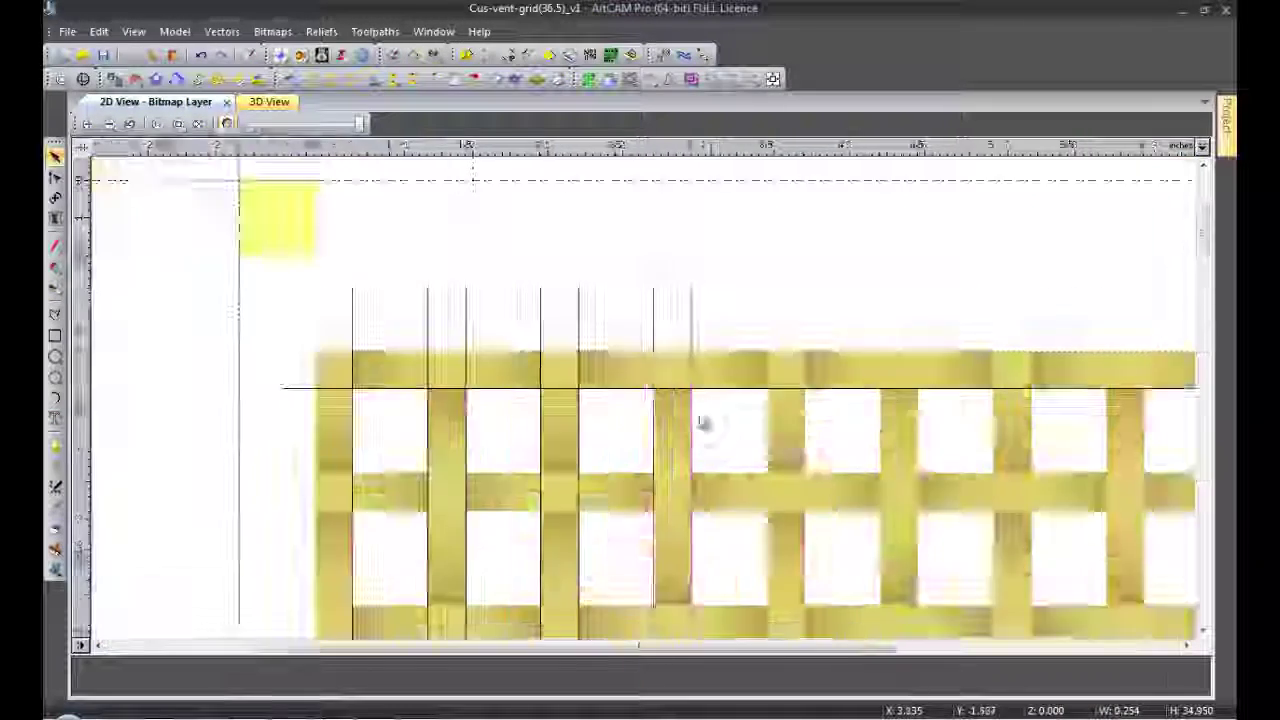
scroll(705, 410, "up", 4)
scroll(600, 291, "up", 2)
scroll(905, 392, "down", 2)
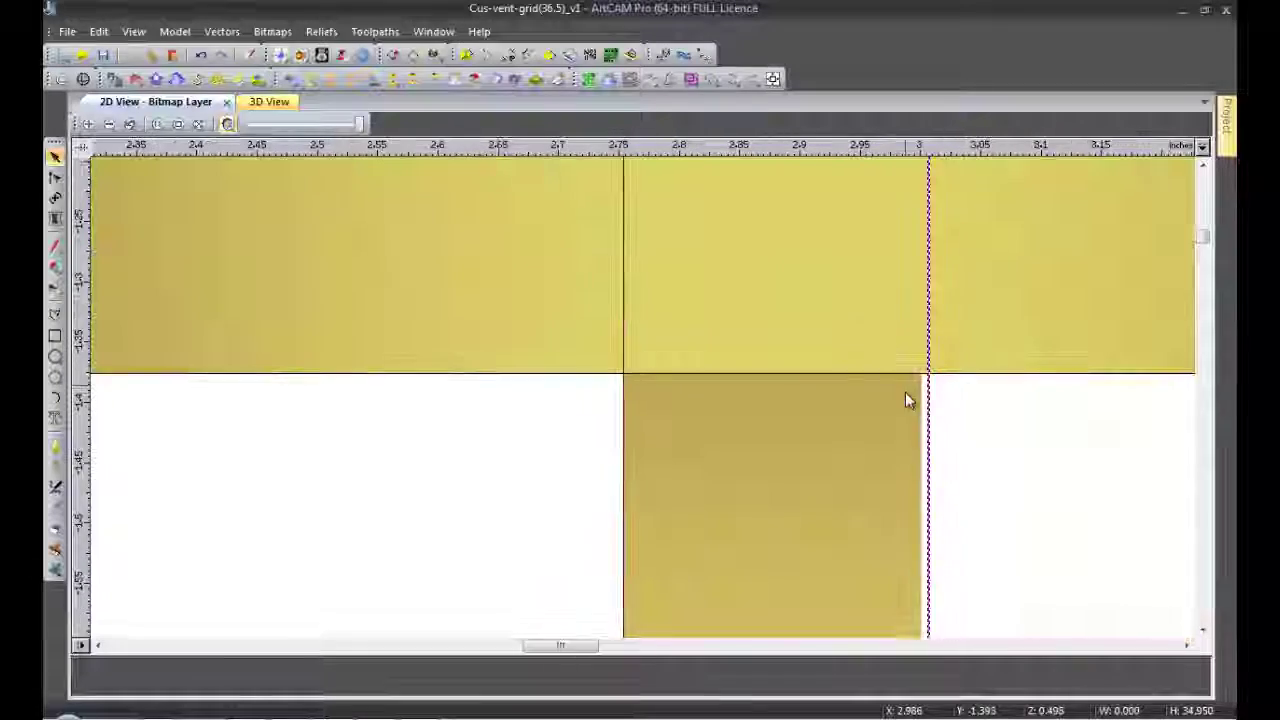
scroll(891, 423, "up", 2)
scroll(813, 392, "down", 5)
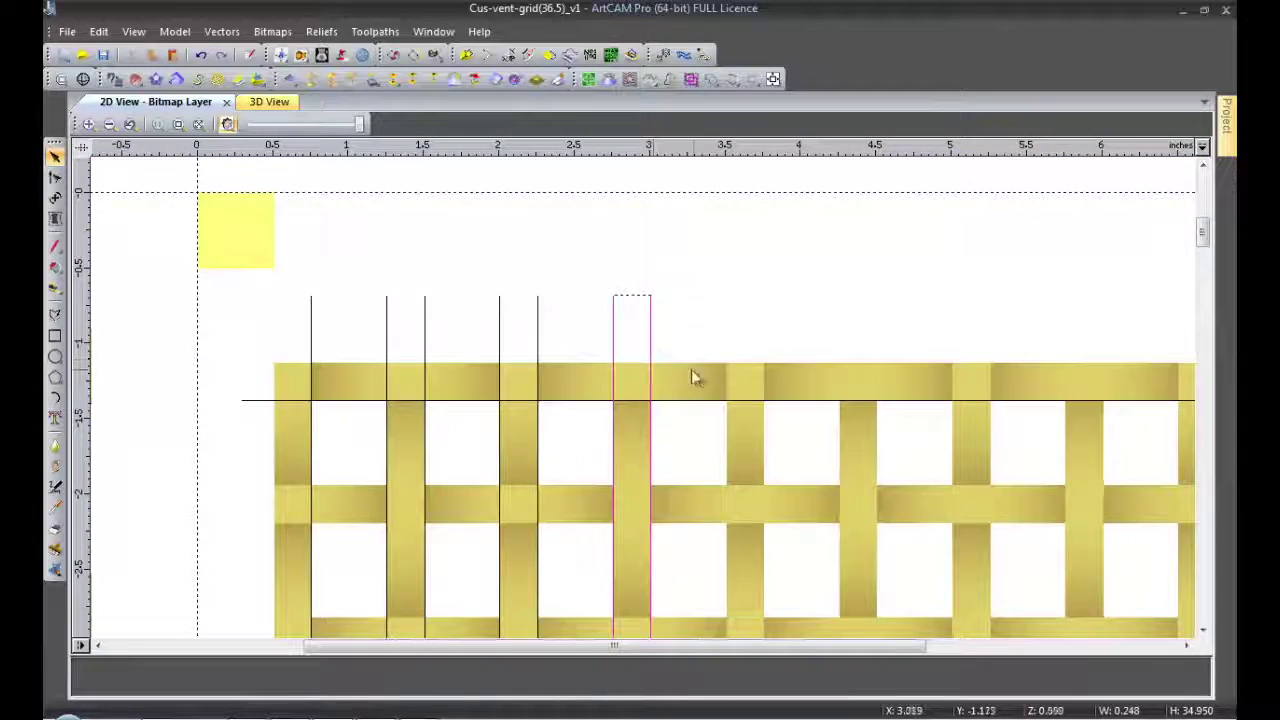
scroll(803, 420, "down", 2)
scroll(703, 409, "up", 4)
scroll(697, 363, "up", 3)
scroll(793, 260, "up", 2)
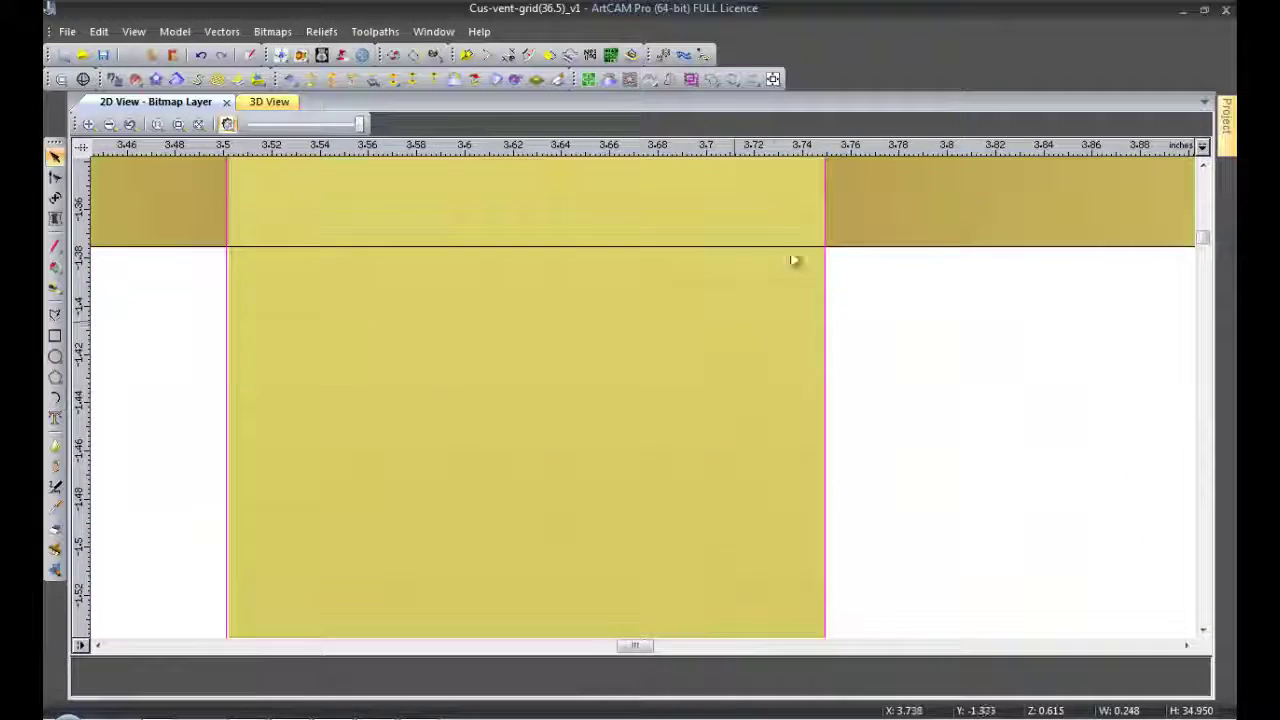
scroll(817, 340, "down", 2)
scroll(809, 349, "down", 2)
scroll(702, 409, "up", 4)
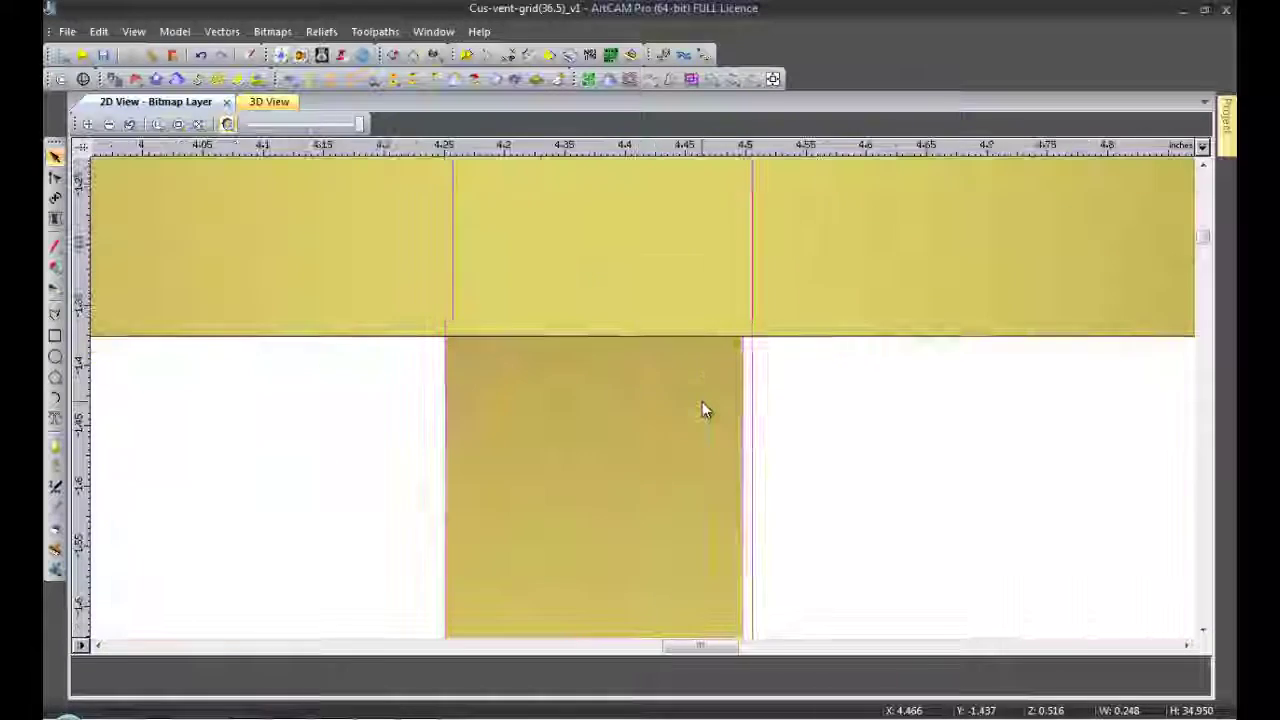
scroll(700, 408, "up", 1)
scroll(200, 385, "up", 1)
scroll(527, 519, "up", 2)
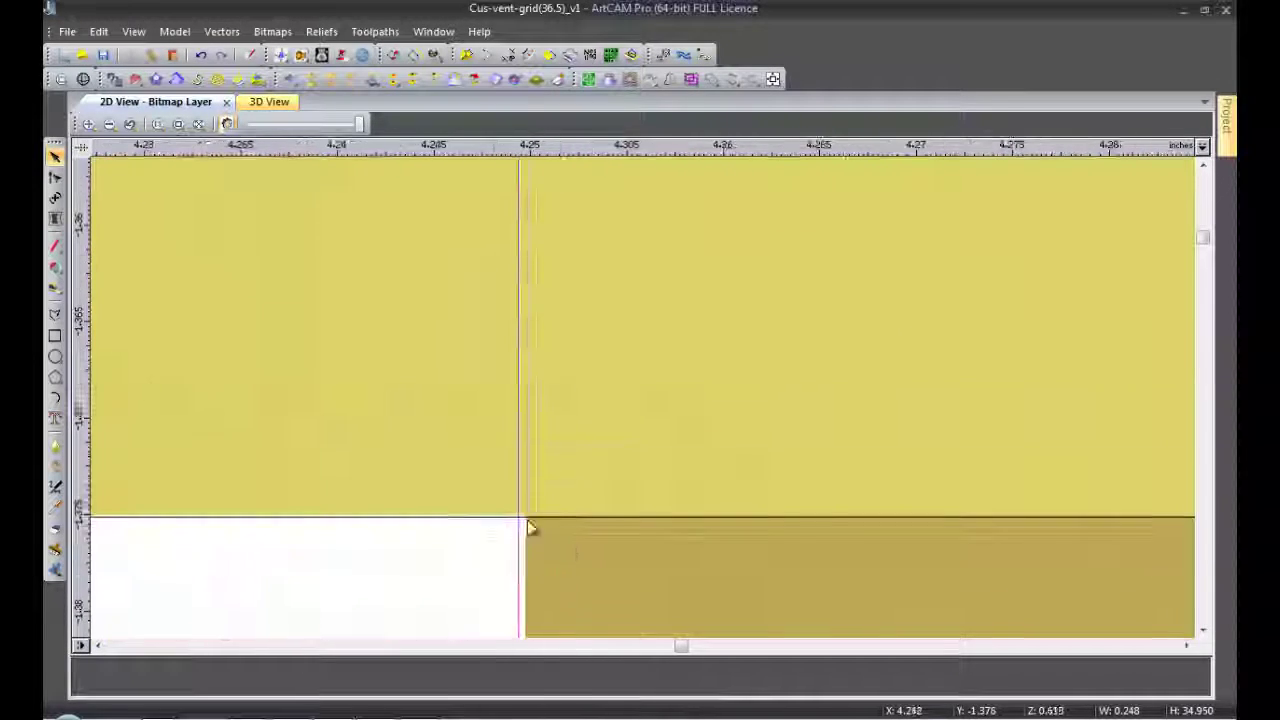
scroll(527, 519, "down", 4)
scroll(609, 506, "up", 4)
scroll(591, 346, "down", 4)
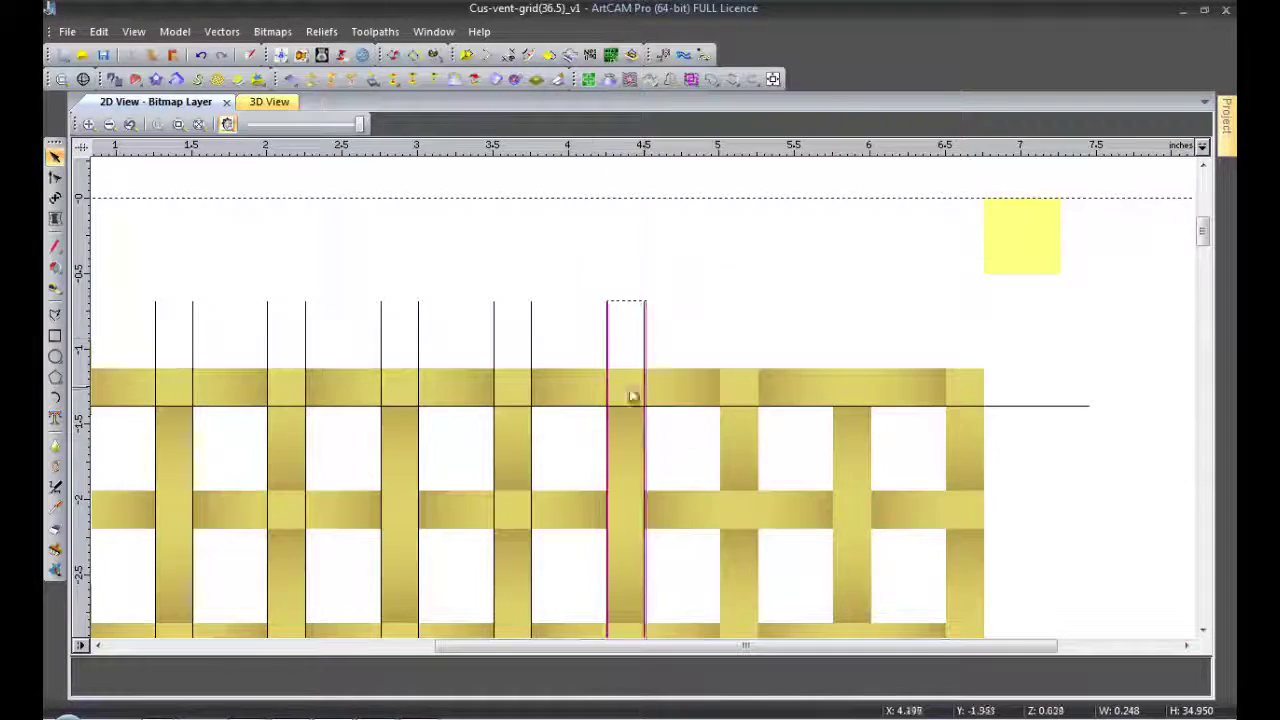
scroll(757, 452, "up", 4)
scroll(590, 420, "up", 1)
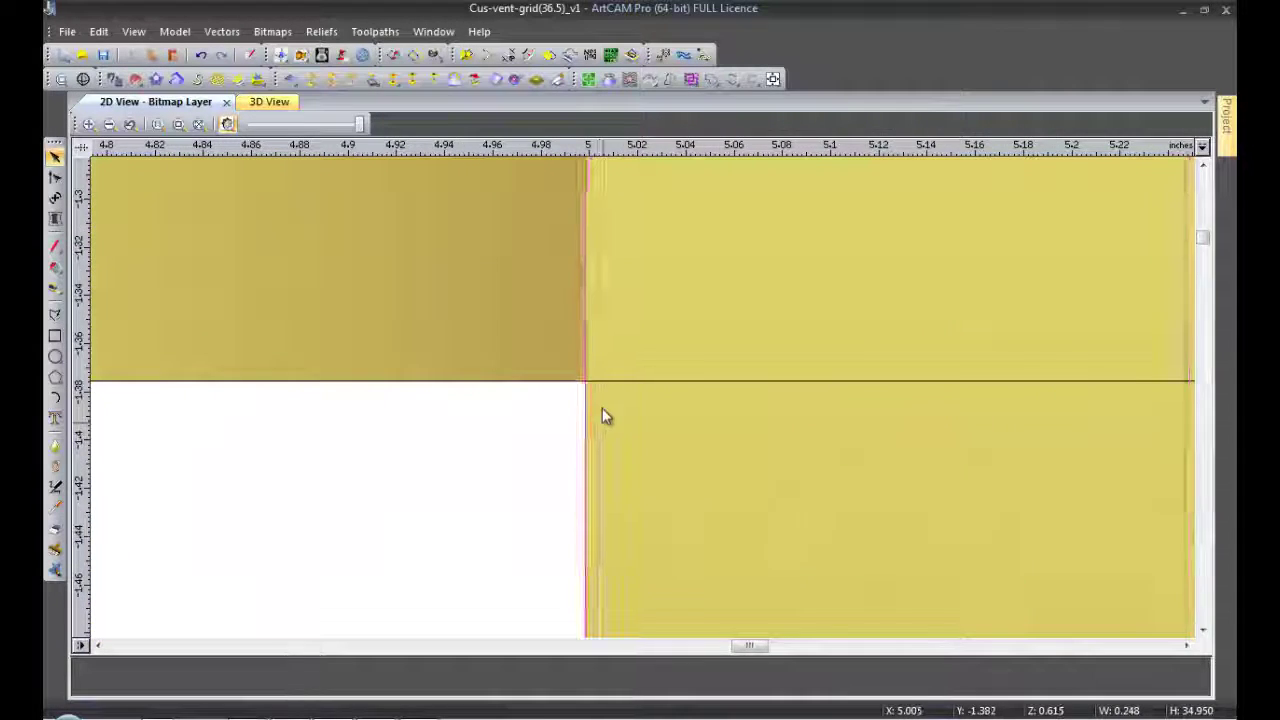
scroll(760, 420, "down", 1)
scroll(889, 460, "down", 1)
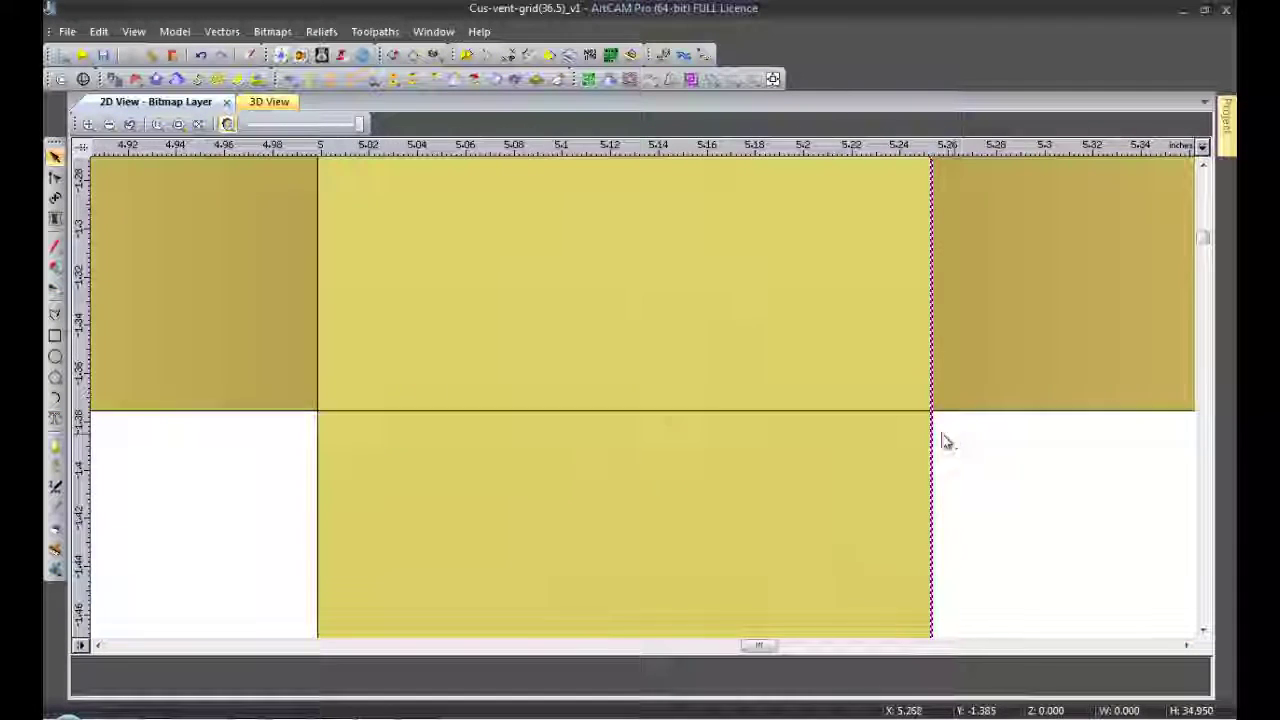
scroll(940, 437, "down", 2)
scroll(840, 443, "down", 1)
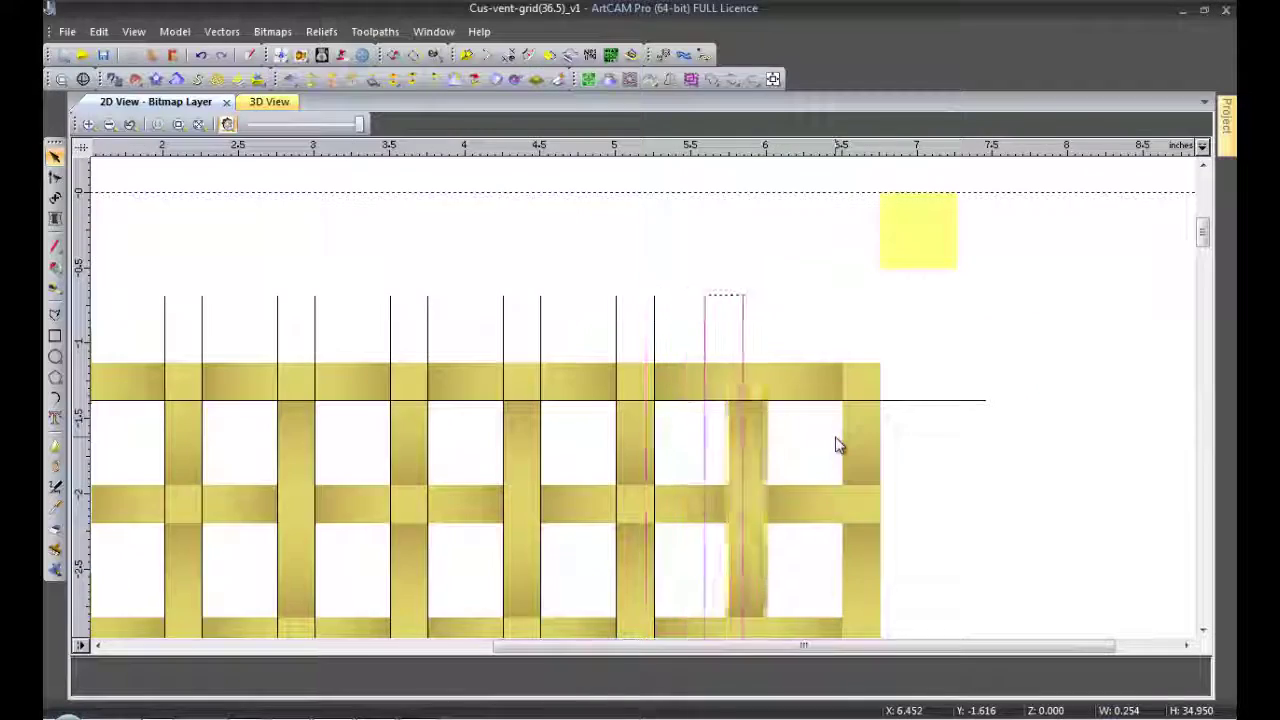
scroll(691, 420, "up", 2)
scroll(663, 400, "up", 1)
scroll(603, 408, "up", 1)
scroll(994, 454, "down", 1)
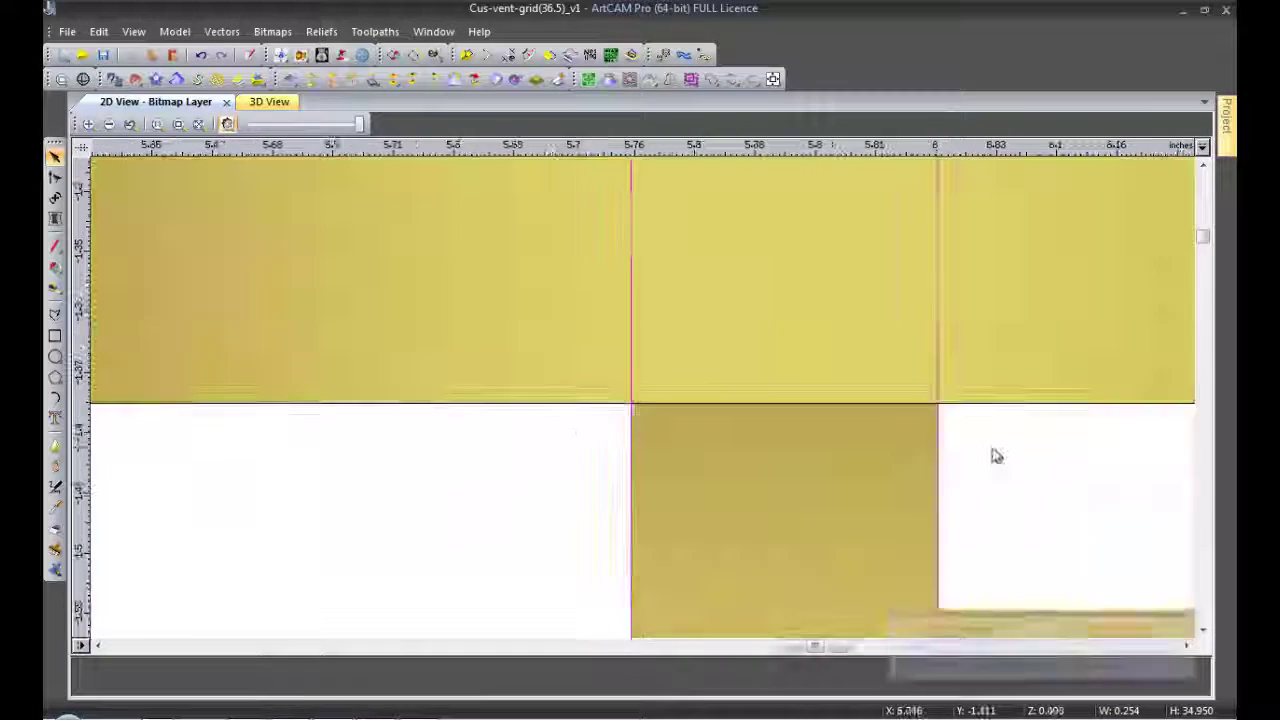
scroll(931, 434, "down", 1)
scroll(858, 408, "down", 1)
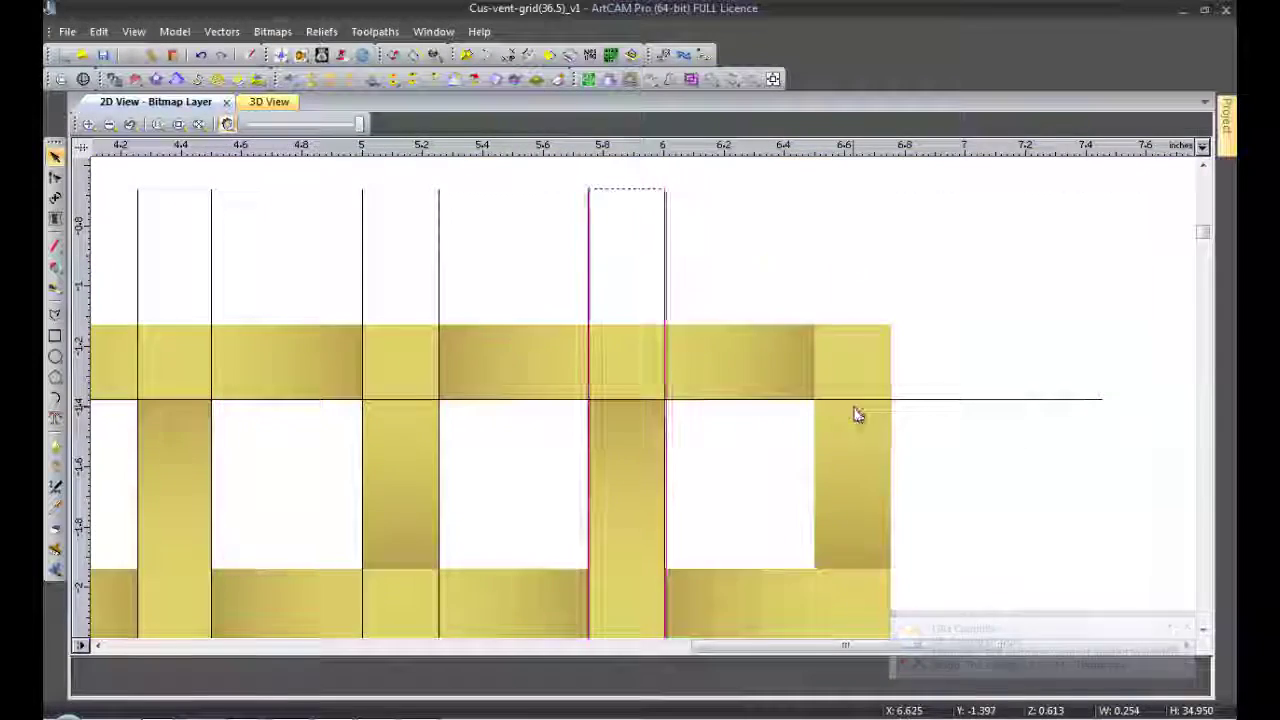
scroll(854, 417, "down", 2)
scroll(820, 420, "up", 2)
scroll(686, 400, "up", 3)
scroll(660, 370, "down", 1)
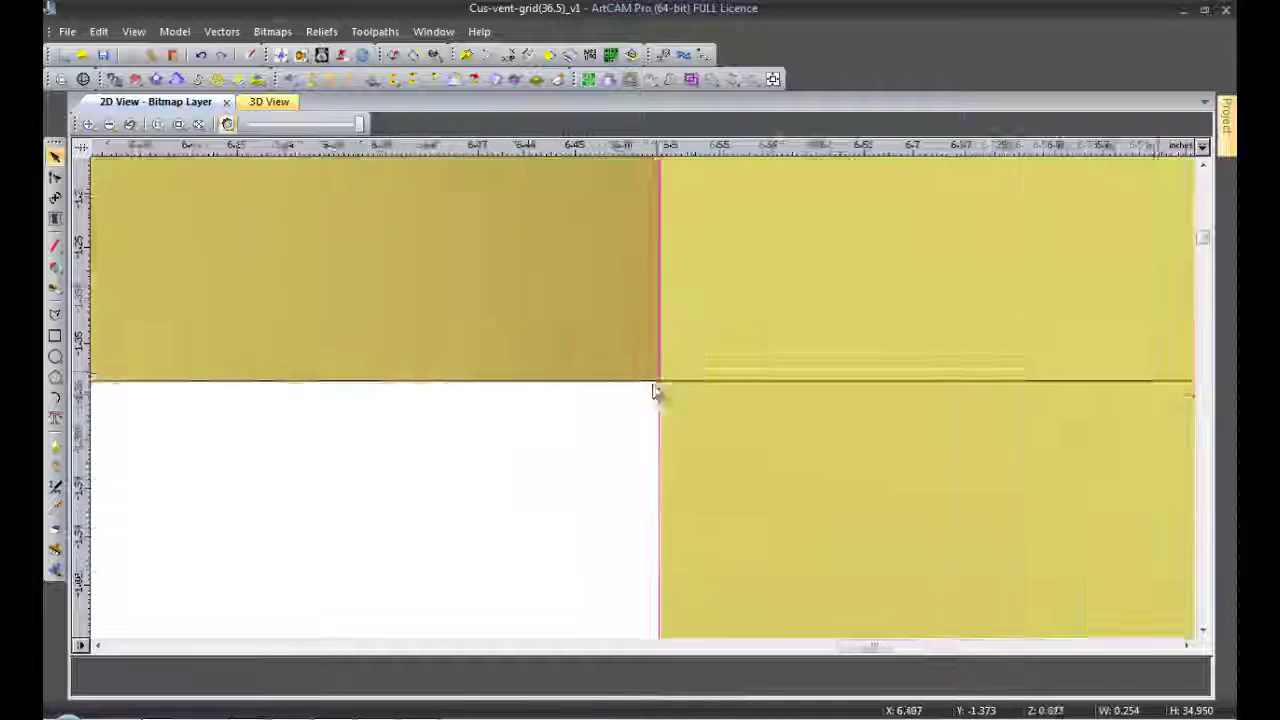
scroll(729, 434, "down", 1)
scroll(806, 423, "down", 2)
scroll(628, 400, "down", 1)
- Select the horizontal line across the grid's top
left_click(629, 400)
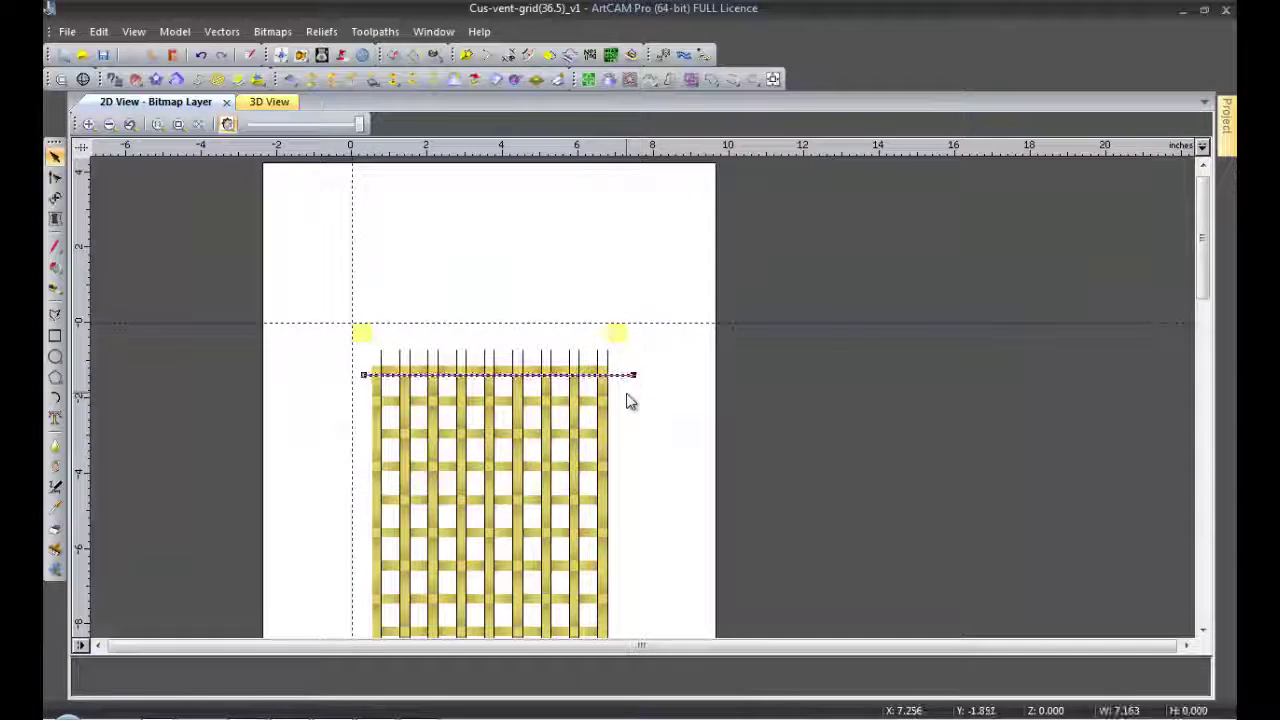
scroll(629, 420, "up", 3)
scroll(423, 406, "up", 2)
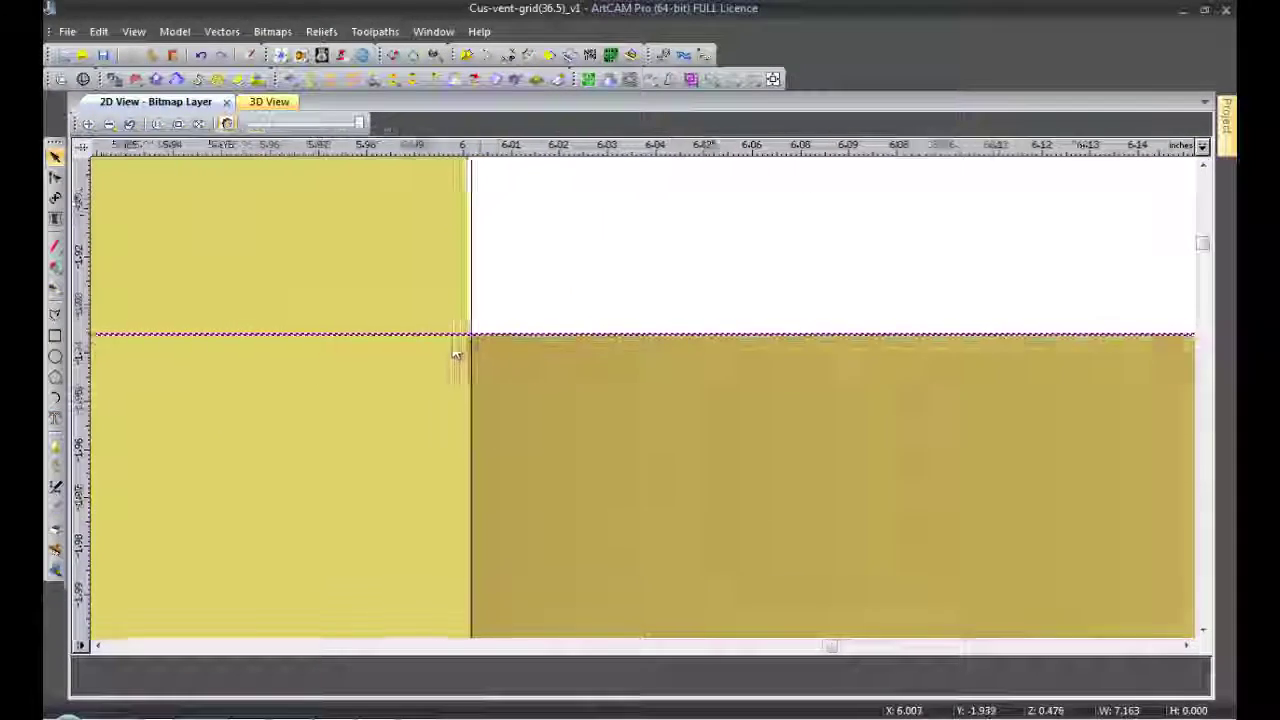
scroll(647, 502, "down", 2)
scroll(647, 502, "down", 2)
scroll(651, 477, "down", 1)
scroll(629, 451, "up", 3)
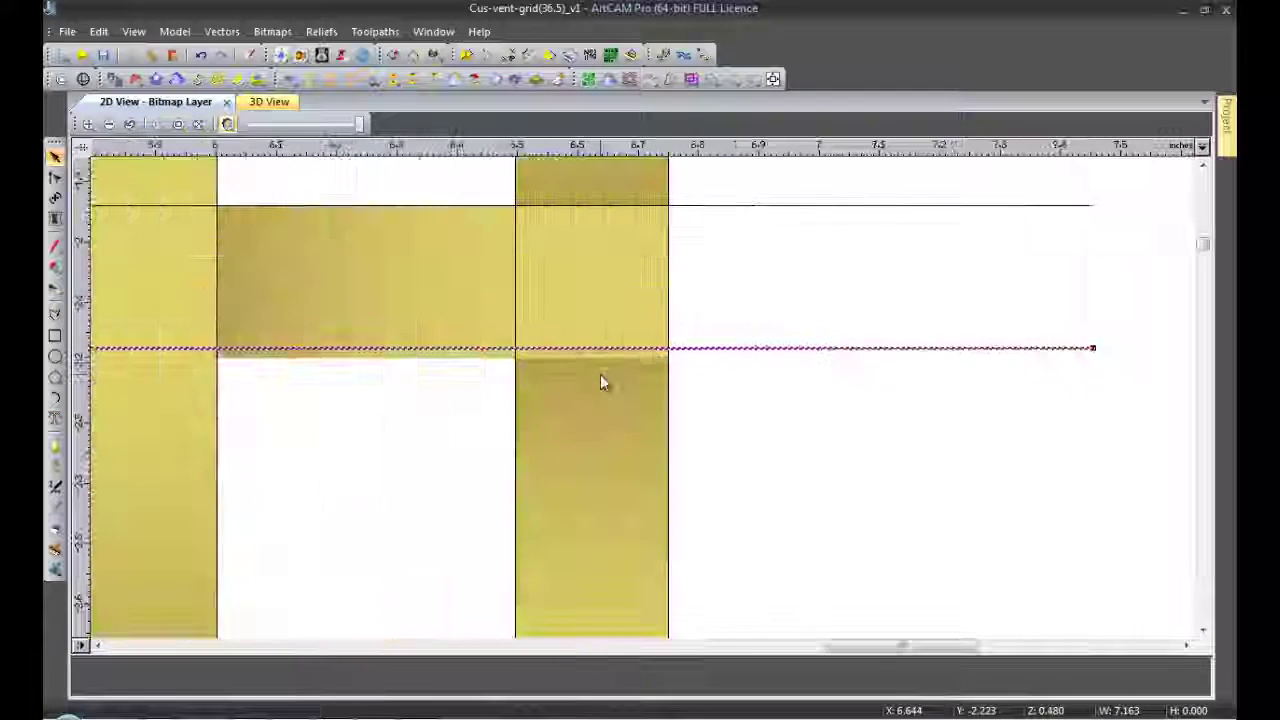
scroll(645, 360, "up", 1)
scroll(686, 366, "up", 1)
scroll(514, 414, "down", 3)
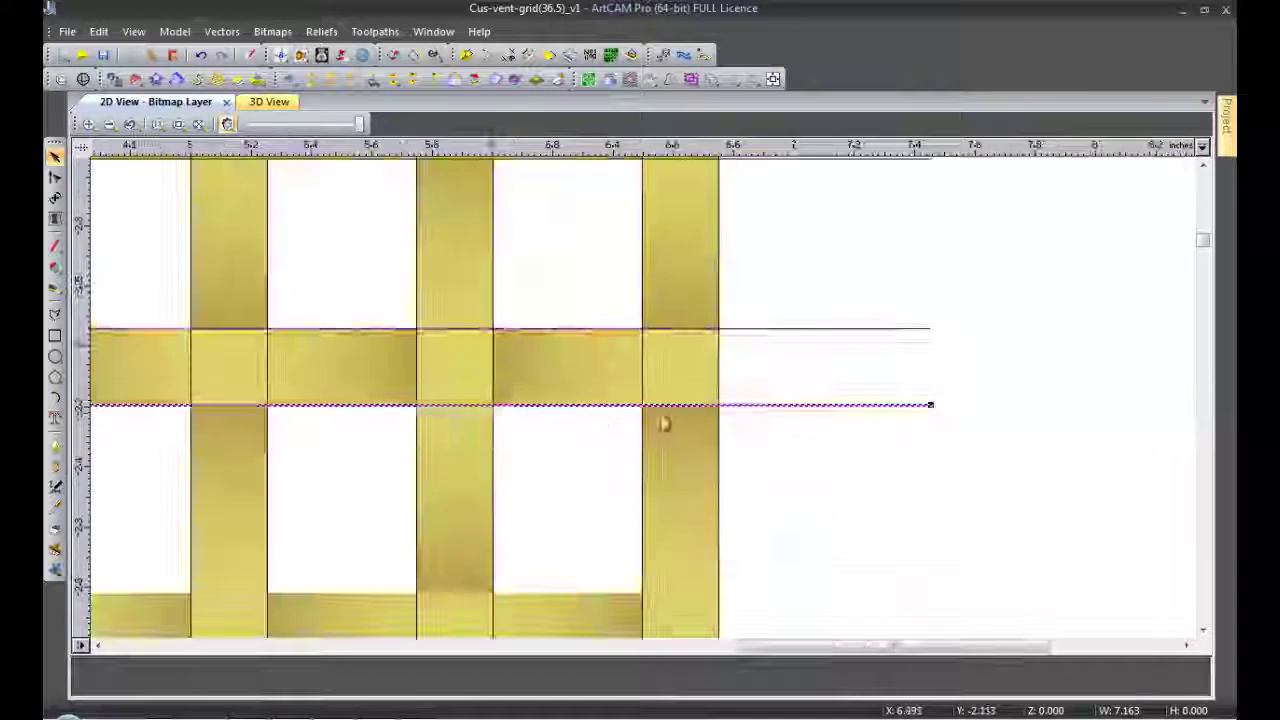
scroll(663, 423, "down", 3)
scroll(566, 400, "up", 3)
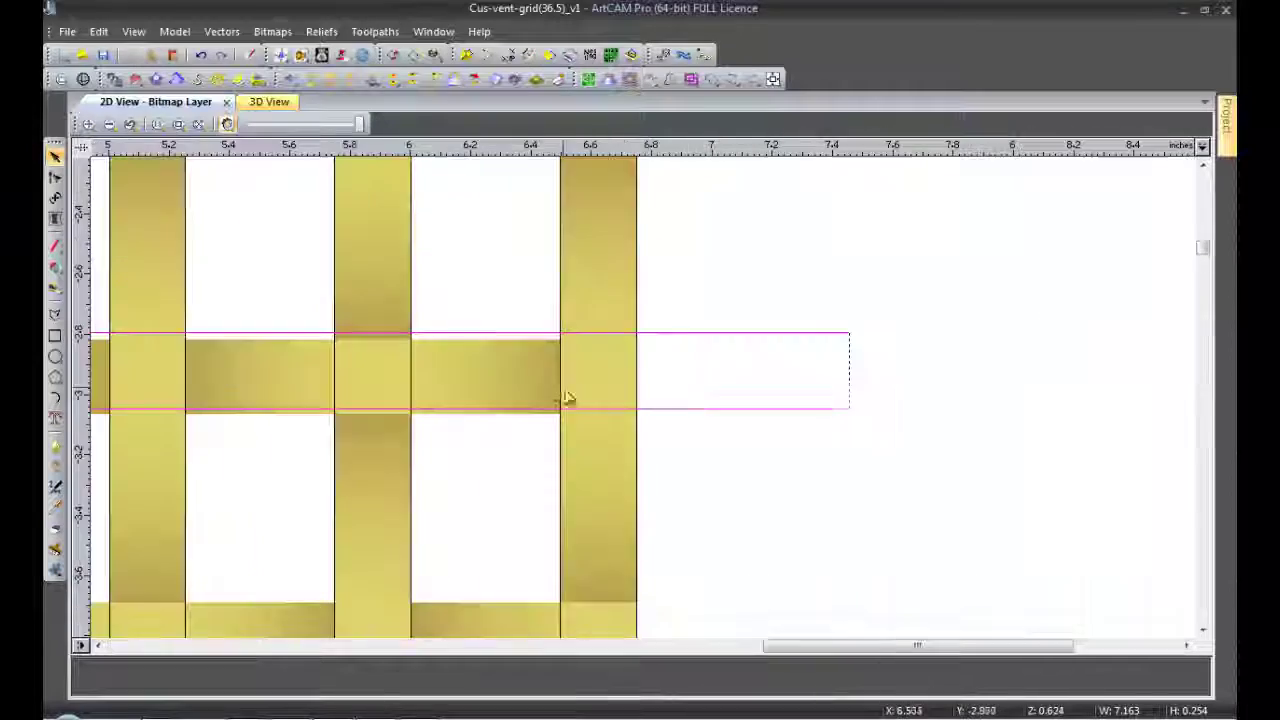
scroll(551, 366, "up", 1)
scroll(580, 337, "up", 2)
scroll(632, 337, "up", 1)
scroll(645, 410, "down", 1)
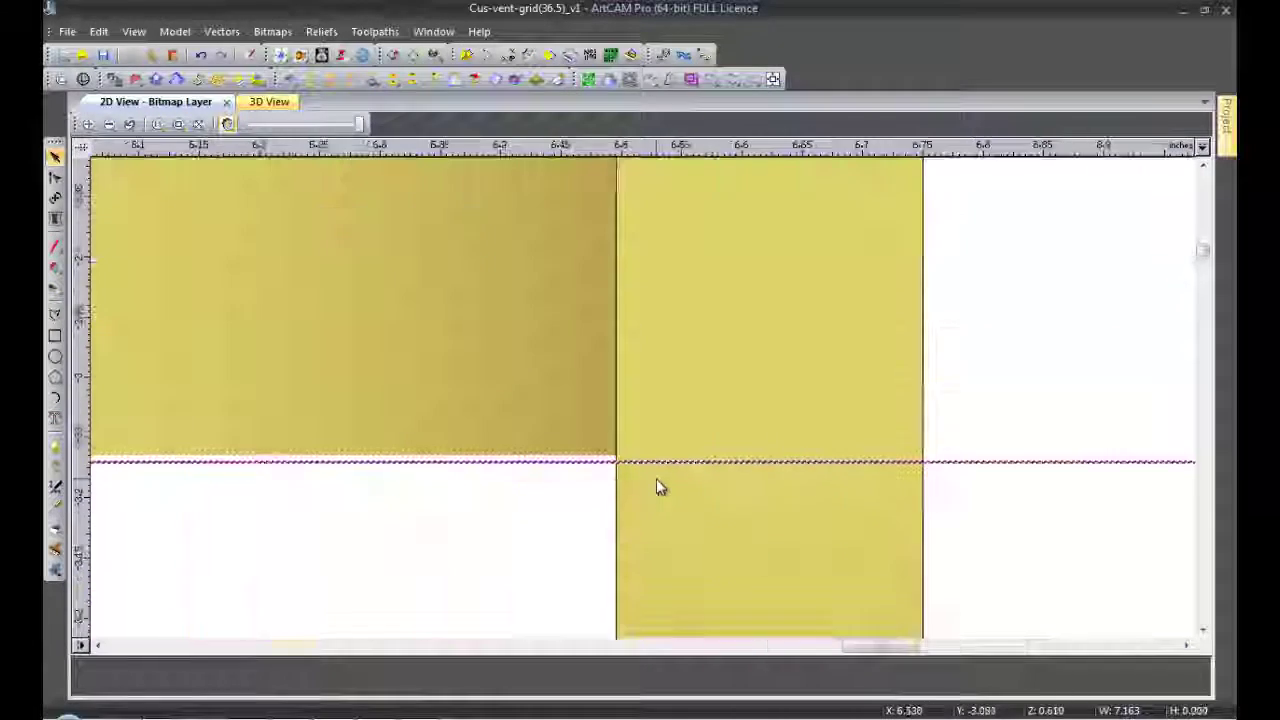
scroll(630, 476, "up", 1)
scroll(740, 360, "down", 4)
scroll(760, 485, "down", 2)
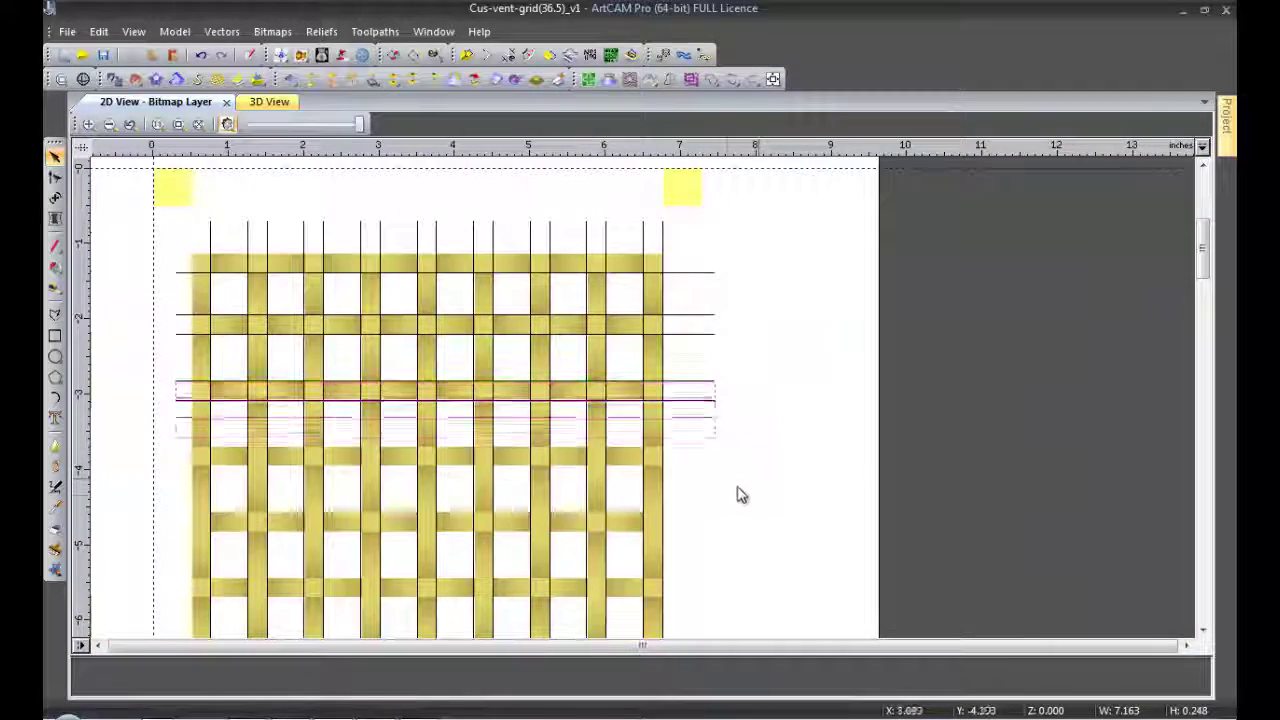
scroll(640, 440, "up", 4)
scroll(640, 400, "up", 3)
scroll(660, 450, "down", 2)
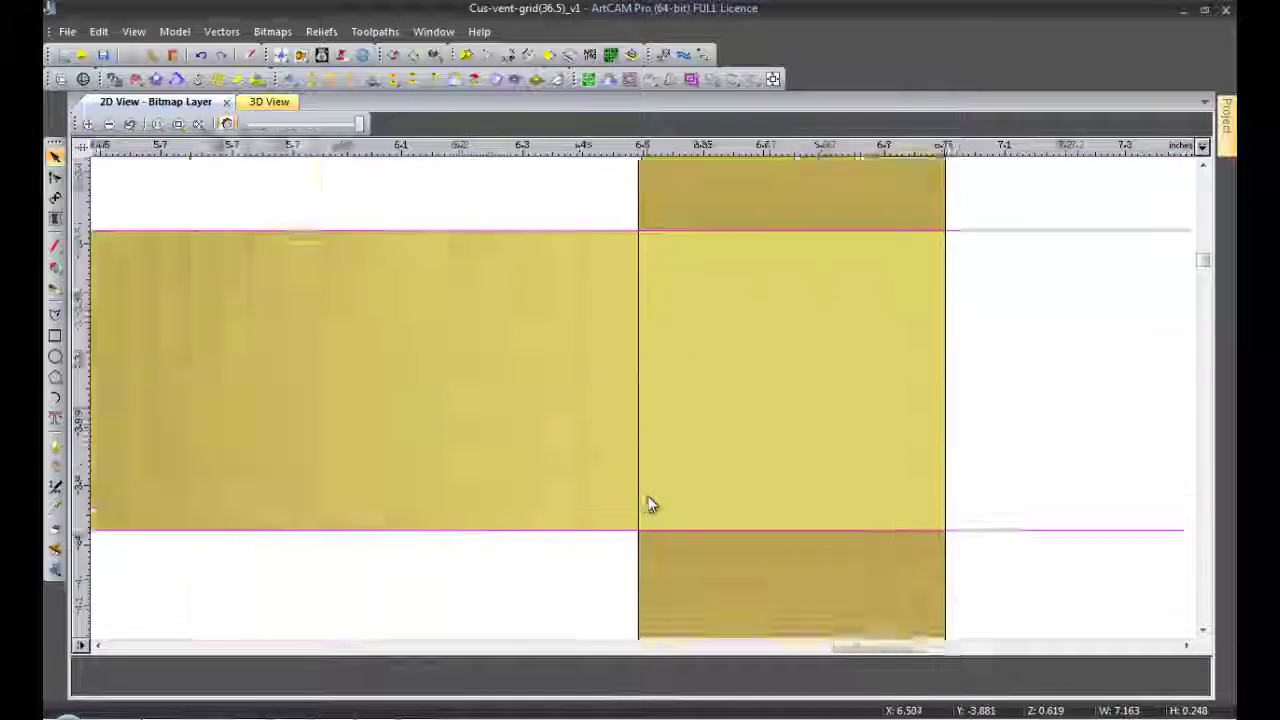
scroll(700, 470, "down", 2)
scroll(700, 425, "down", 2)
key("ctrl+m")
left_click(581, 278)
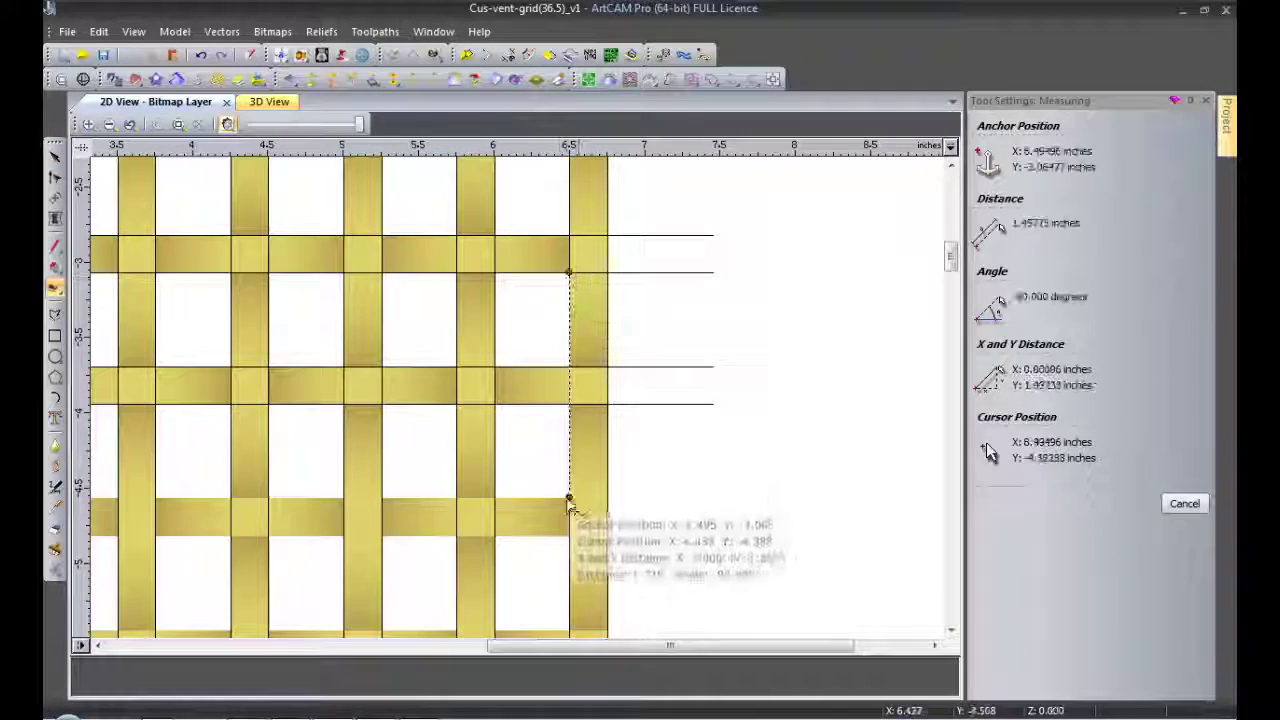
key("Escape")
scroll(690, 409, "down", 2)
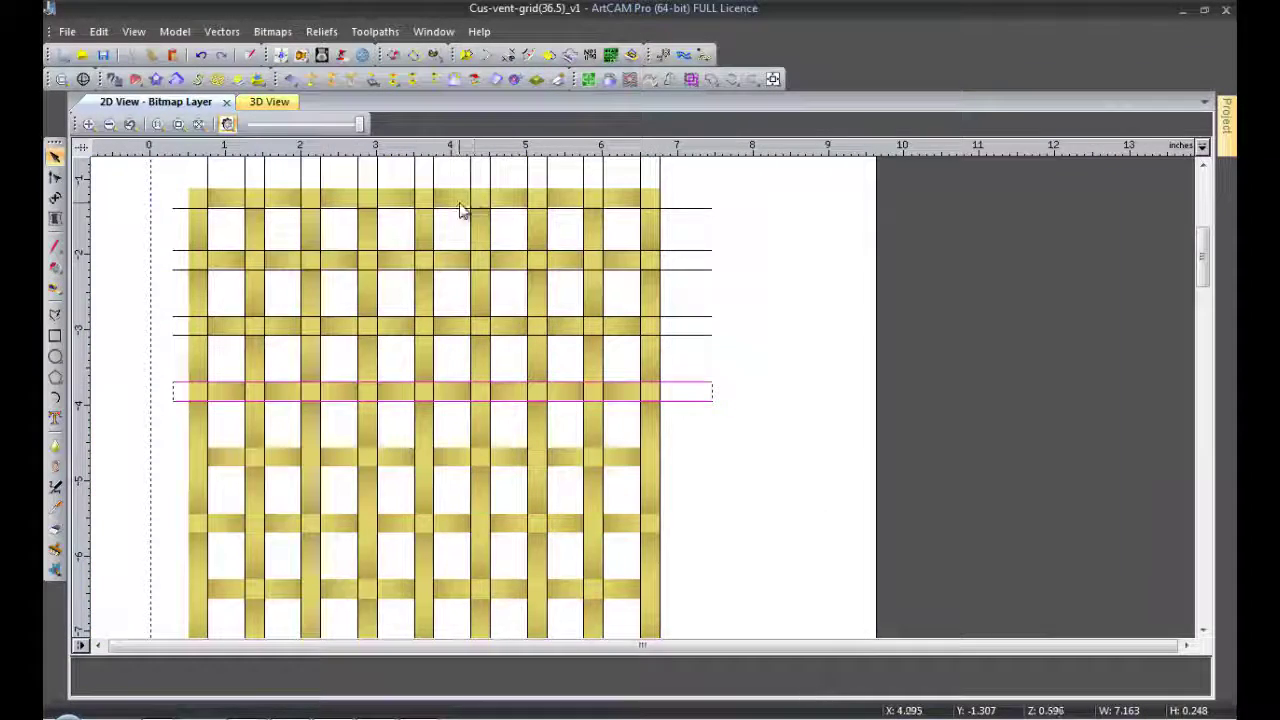
- Block-copy the crossbar outline into 50 rows with a -0.875 in Y offset
left_click(665, 56)
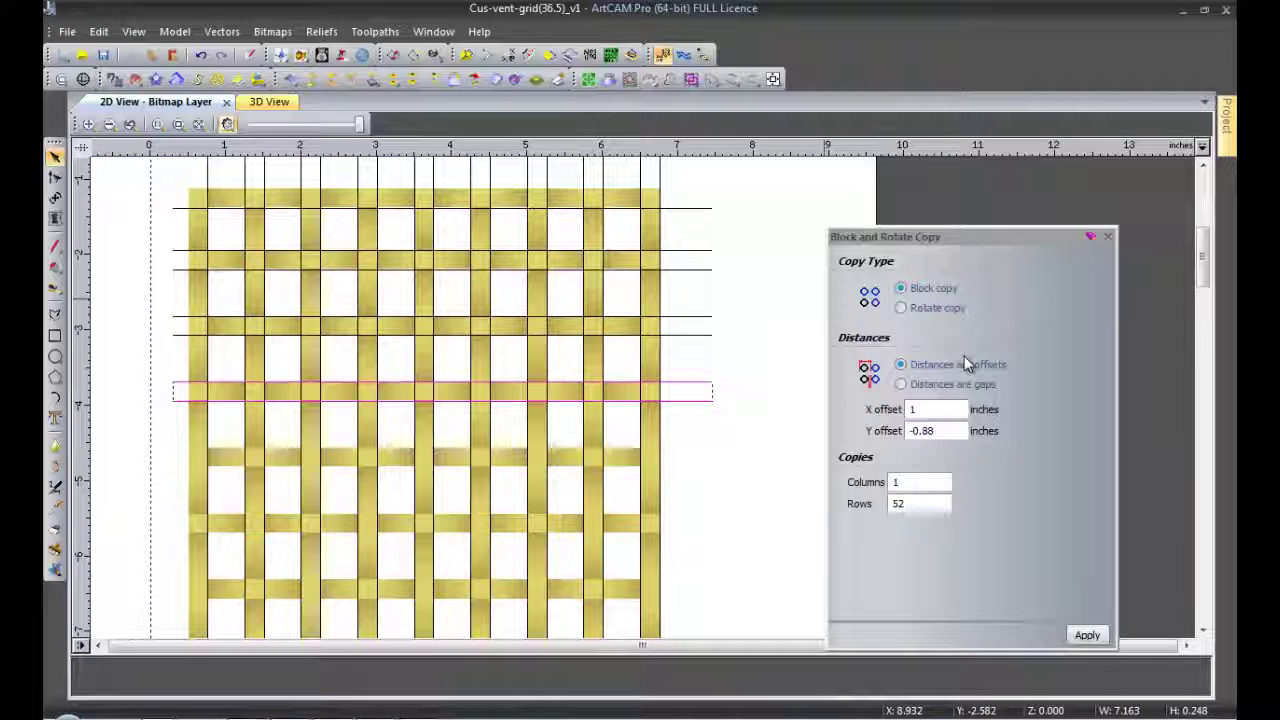
double_click(917, 503)
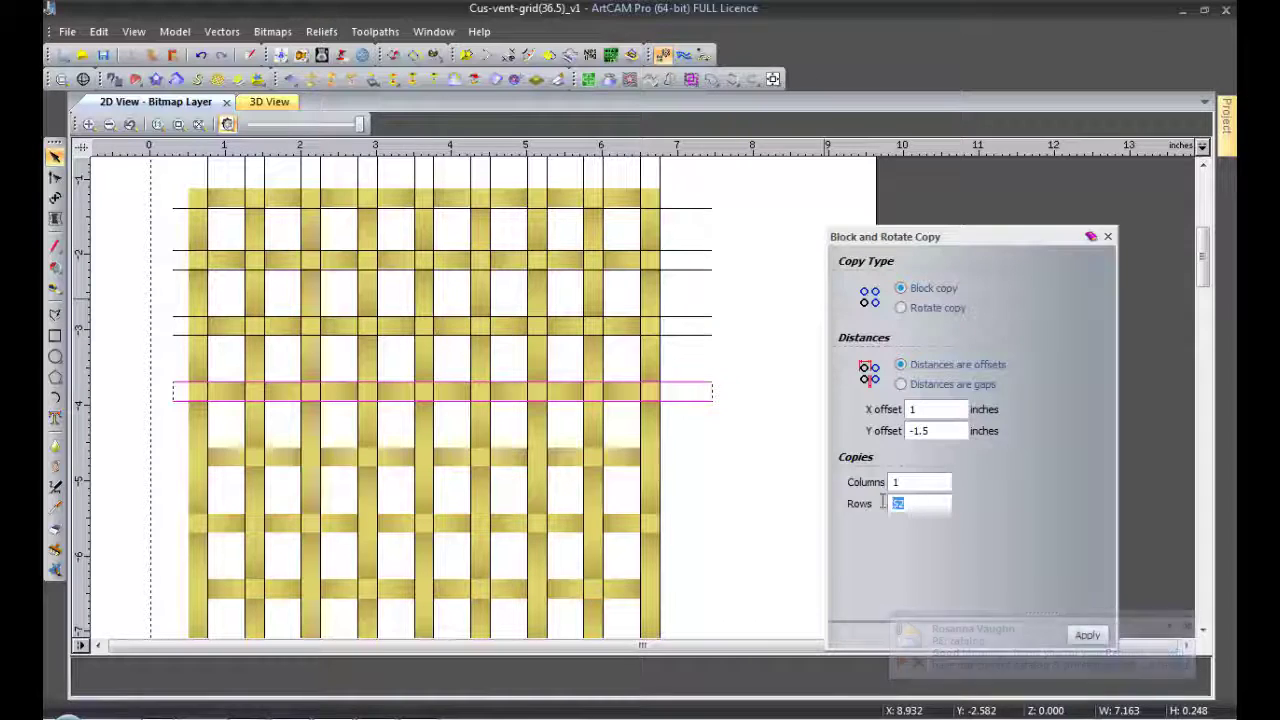
type("50-")
left_click(1095, 640)
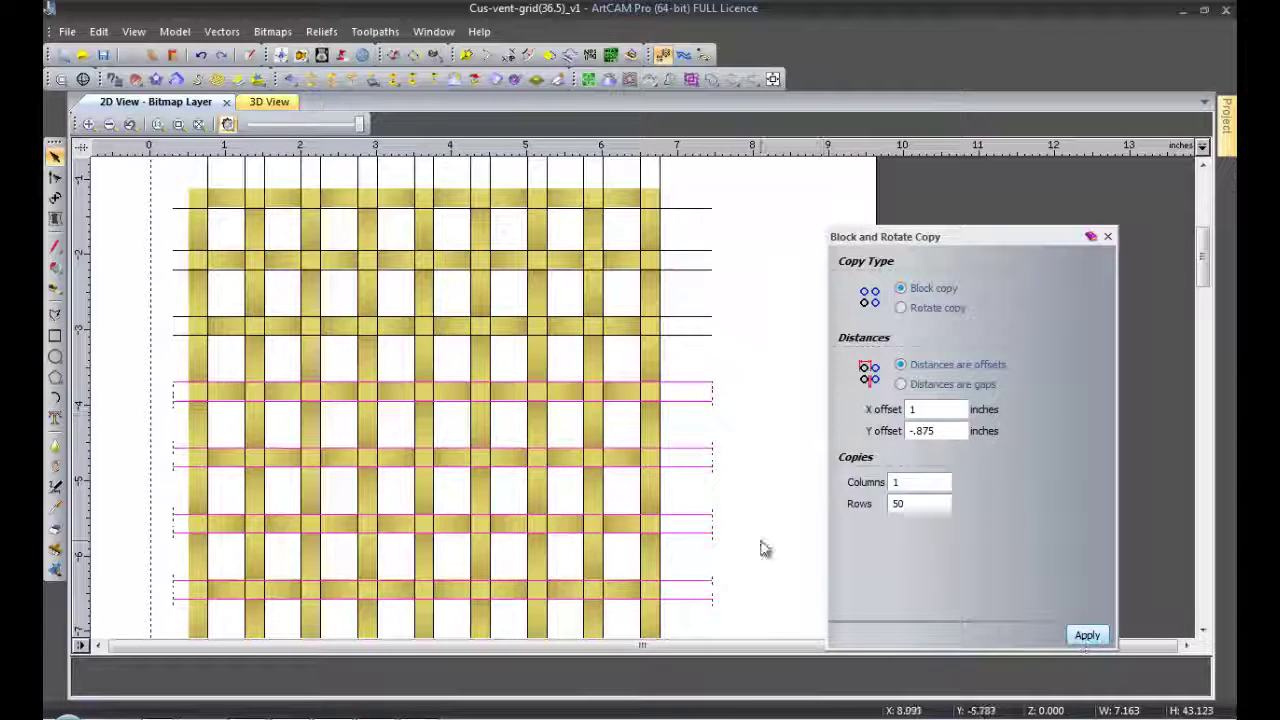
- Zoom in and out to check the copied 7.163 × 0.248 in crossbar rectangles against the horizontal bars
scroll(763, 548, "down", 3)
scroll(705, 523, "up", 1)
scroll(663, 394, "down", 2)
scroll(731, 303, "up", 2)
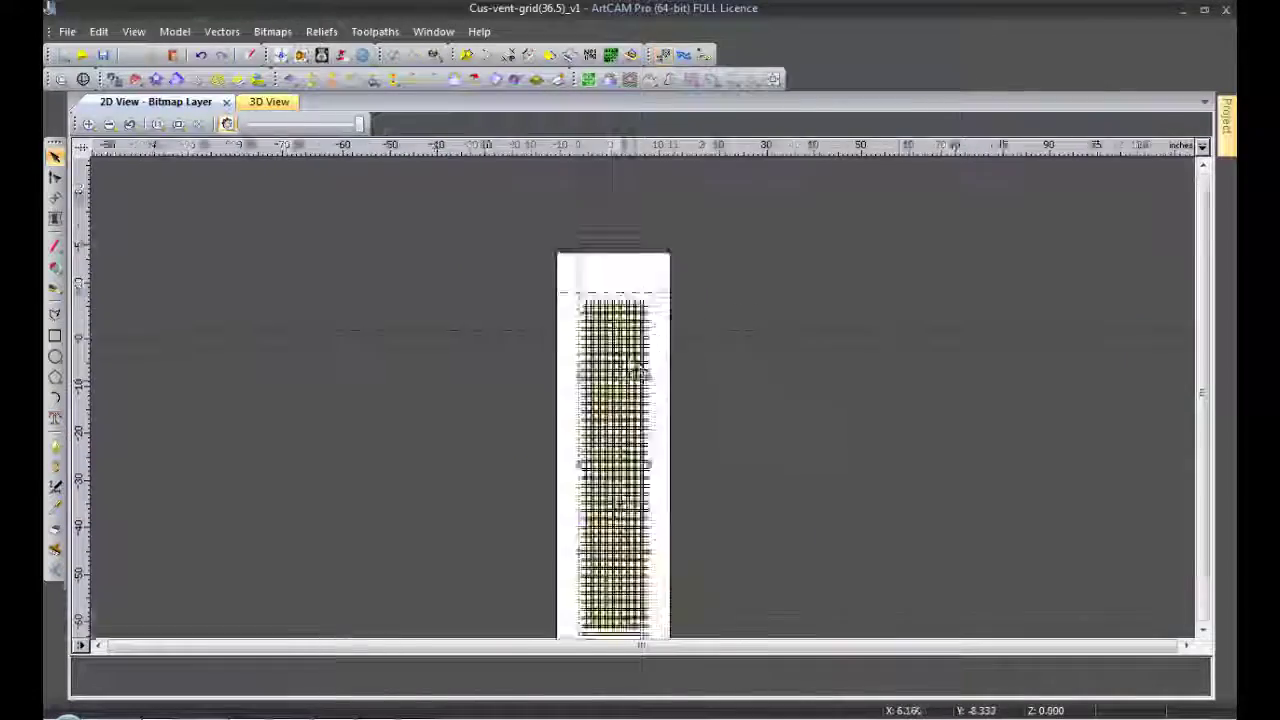
scroll(640, 372, "up", 2)
scroll(634, 491, "up", 2)
scroll(707, 475, "down", 1)
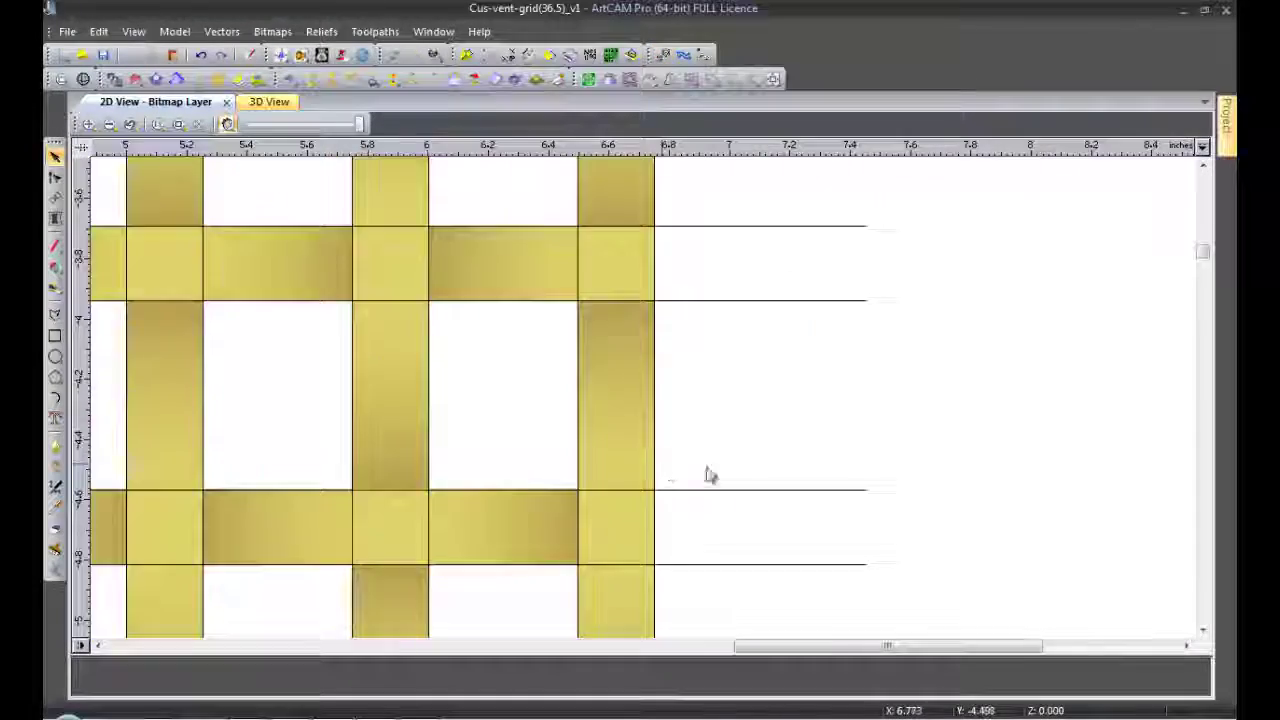
scroll(706, 474, "up", 3)
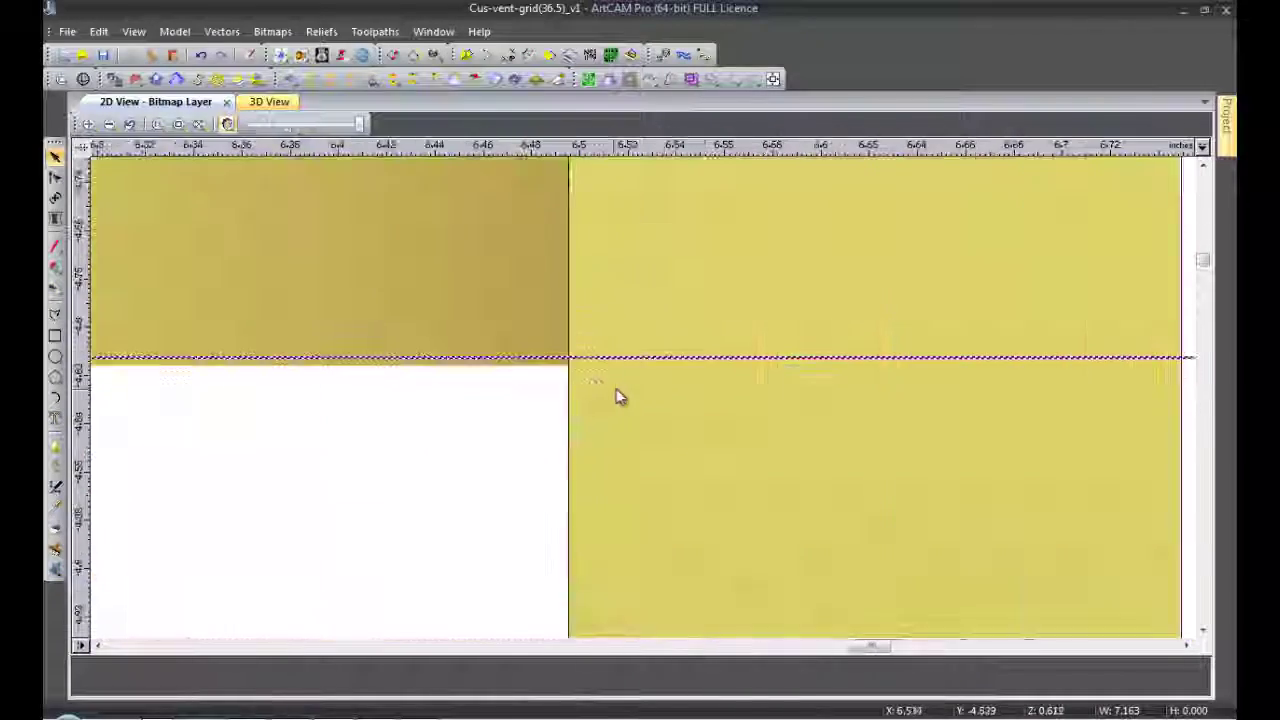
scroll(600, 420, "down", 2)
scroll(640, 582, "up", 2)
scroll(640, 420, "up", 1)
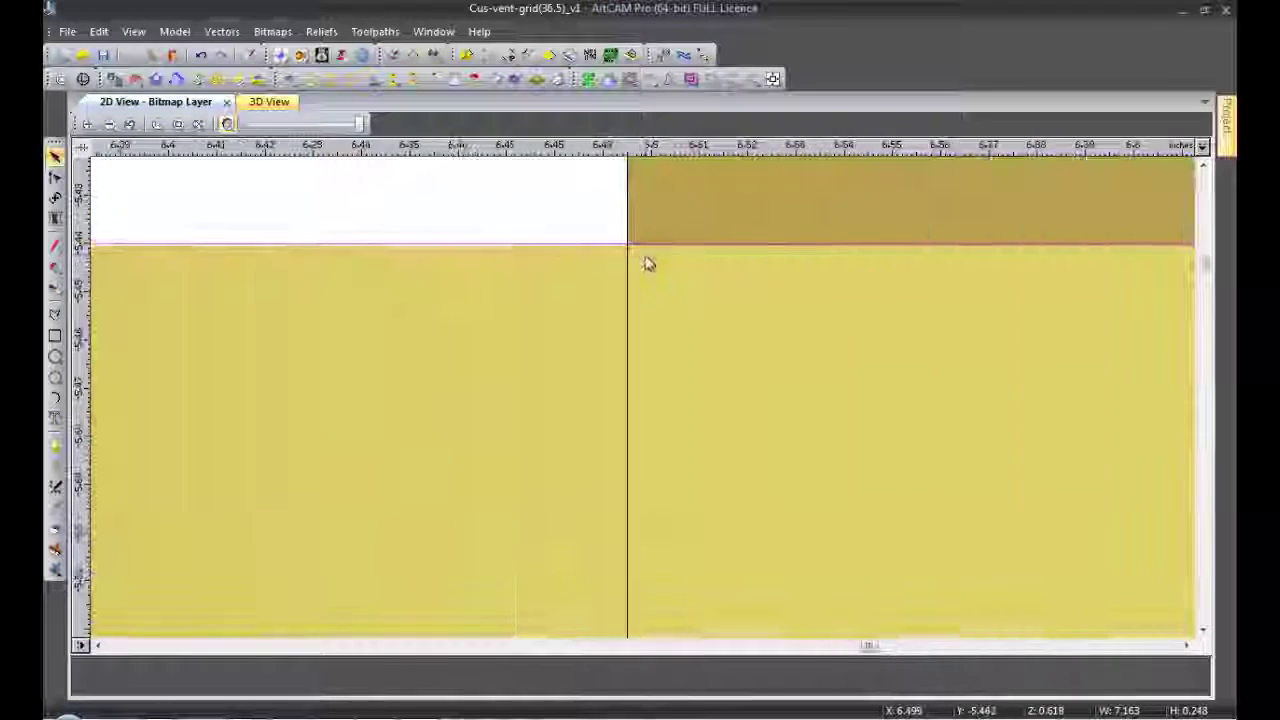
scroll(711, 465, "down", 1)
scroll(651, 600, "down", 1)
scroll(651, 526, "down", 1)
scroll(600, 520, "up", 2)
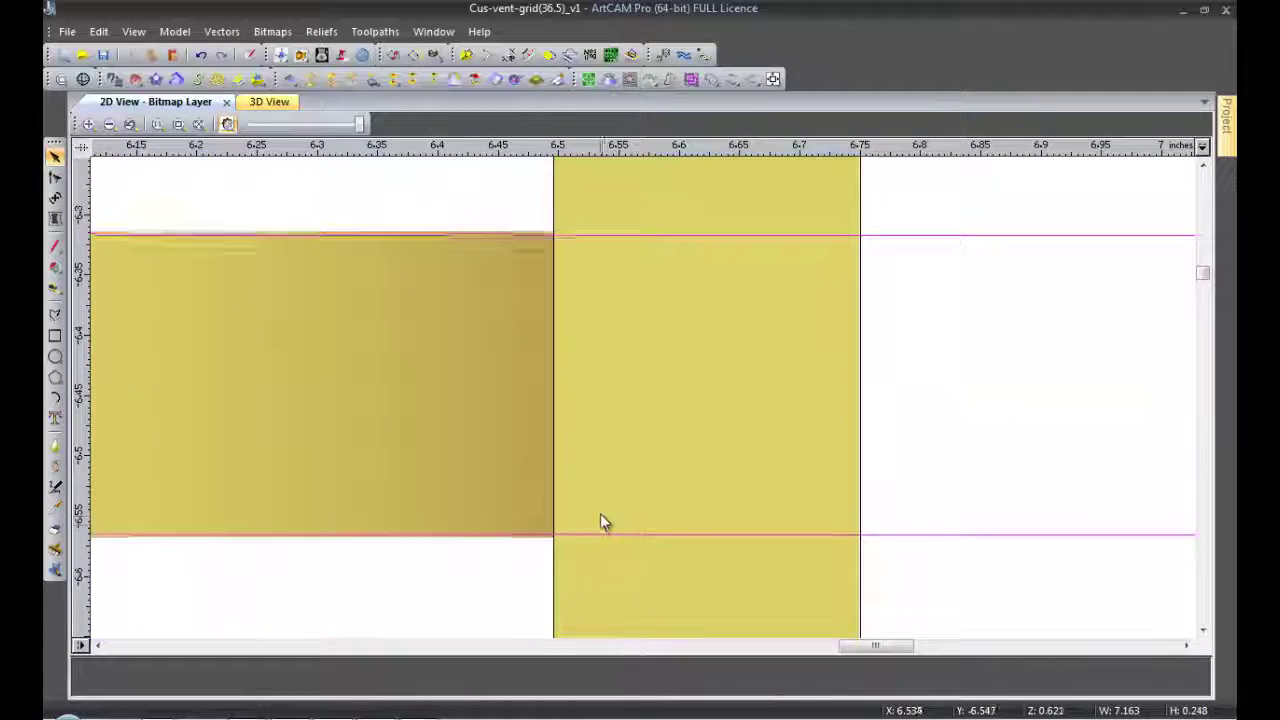
scroll(600, 520, "up", 1)
scroll(668, 306, "down", 1)
scroll(643, 274, "up", 1)
scroll(695, 462, "down", 2)
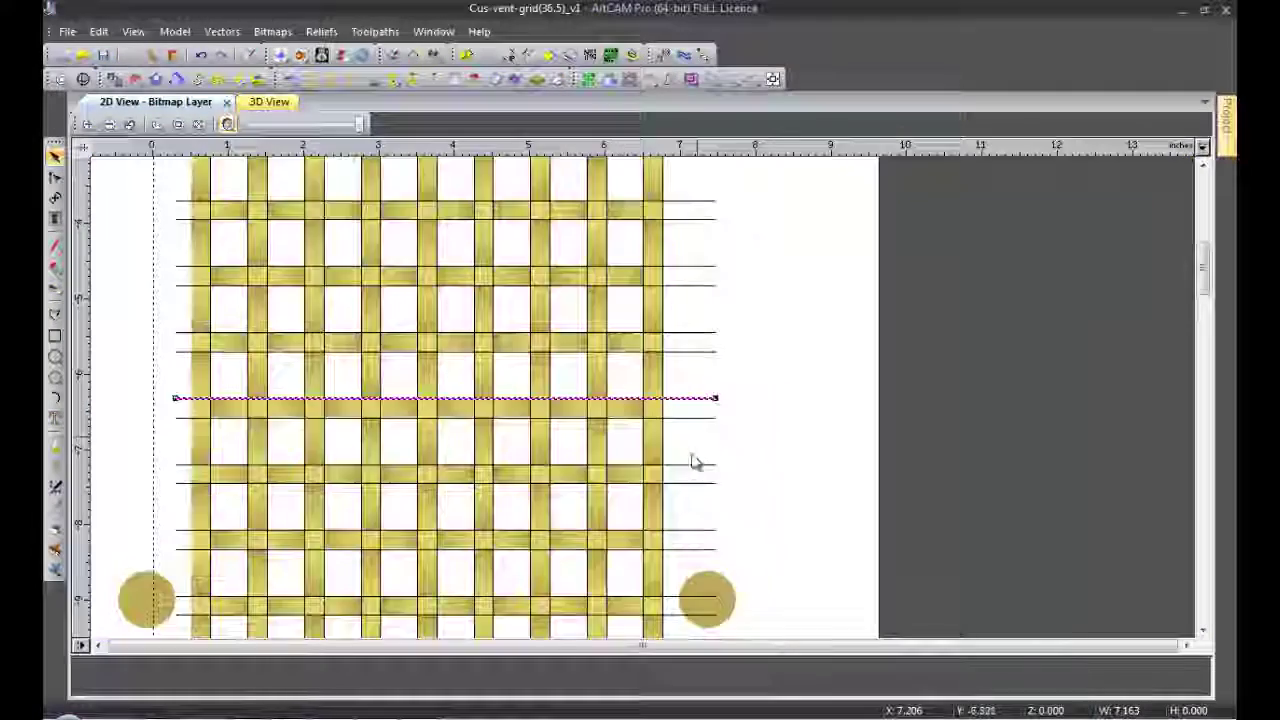
scroll(695, 462, "up", 3)
scroll(803, 371, "up", 1)
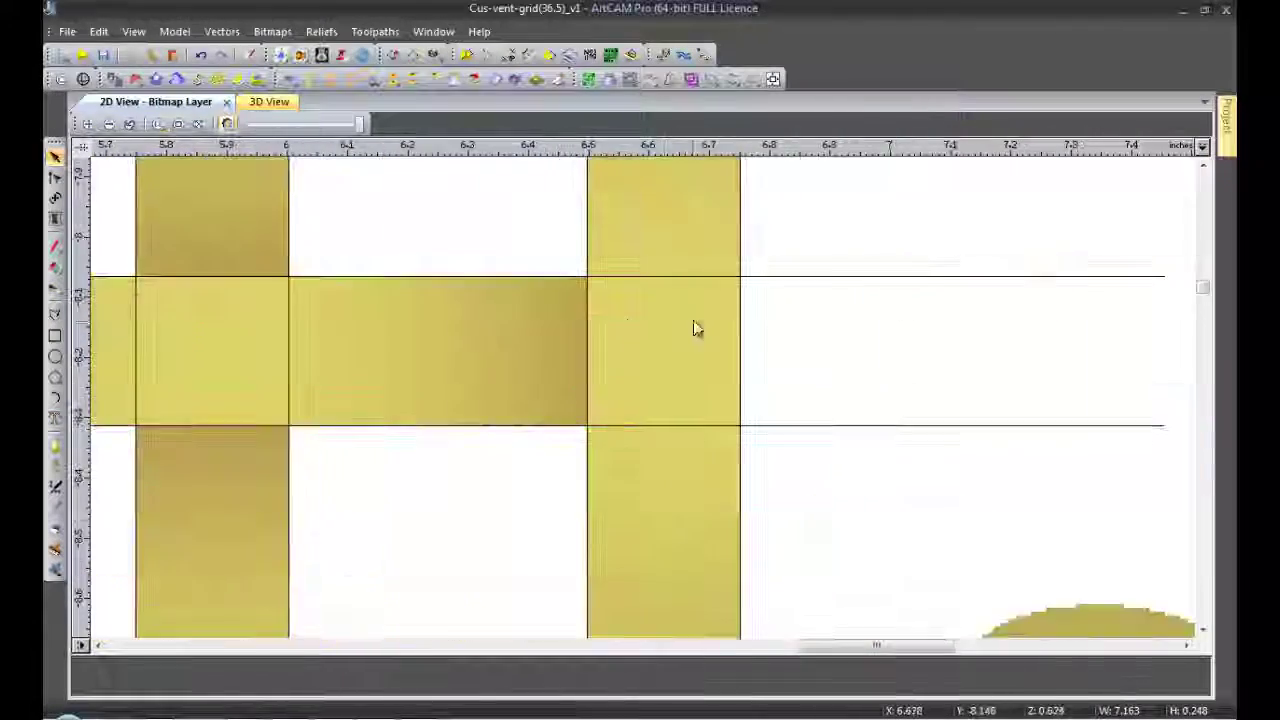
scroll(600, 434, "up", 1)
scroll(663, 400, "up", 1)
scroll(674, 451, "down", 3)
scroll(632, 505, "up", 3)
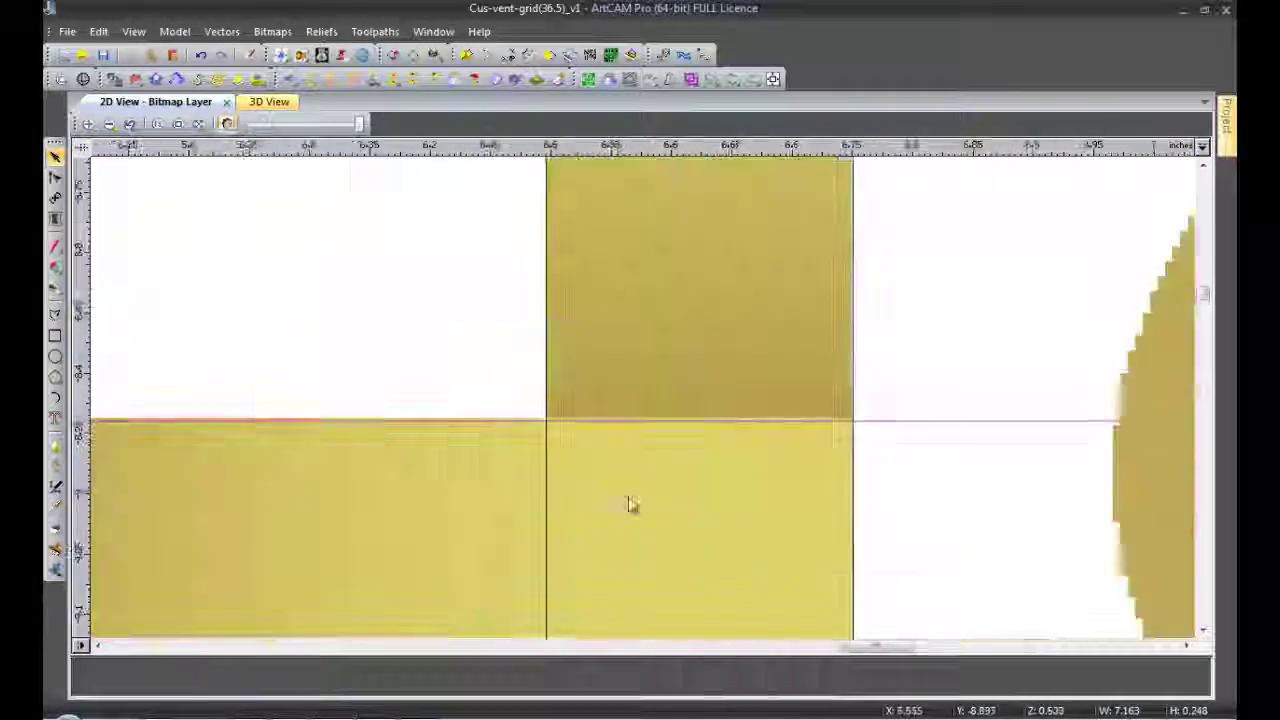
scroll(606, 371, "up", 1)
scroll(620, 437, "down", 2)
scroll(628, 344, "up", 3)
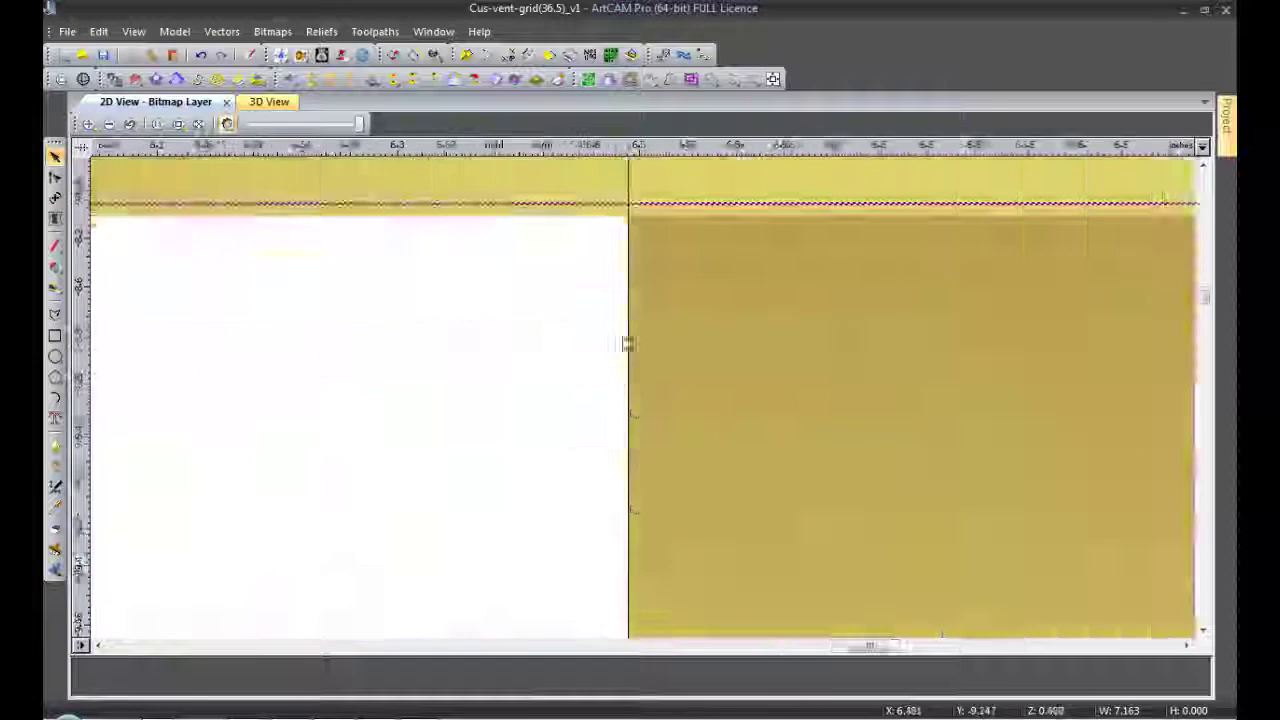
scroll(650, 344, "up", 1)
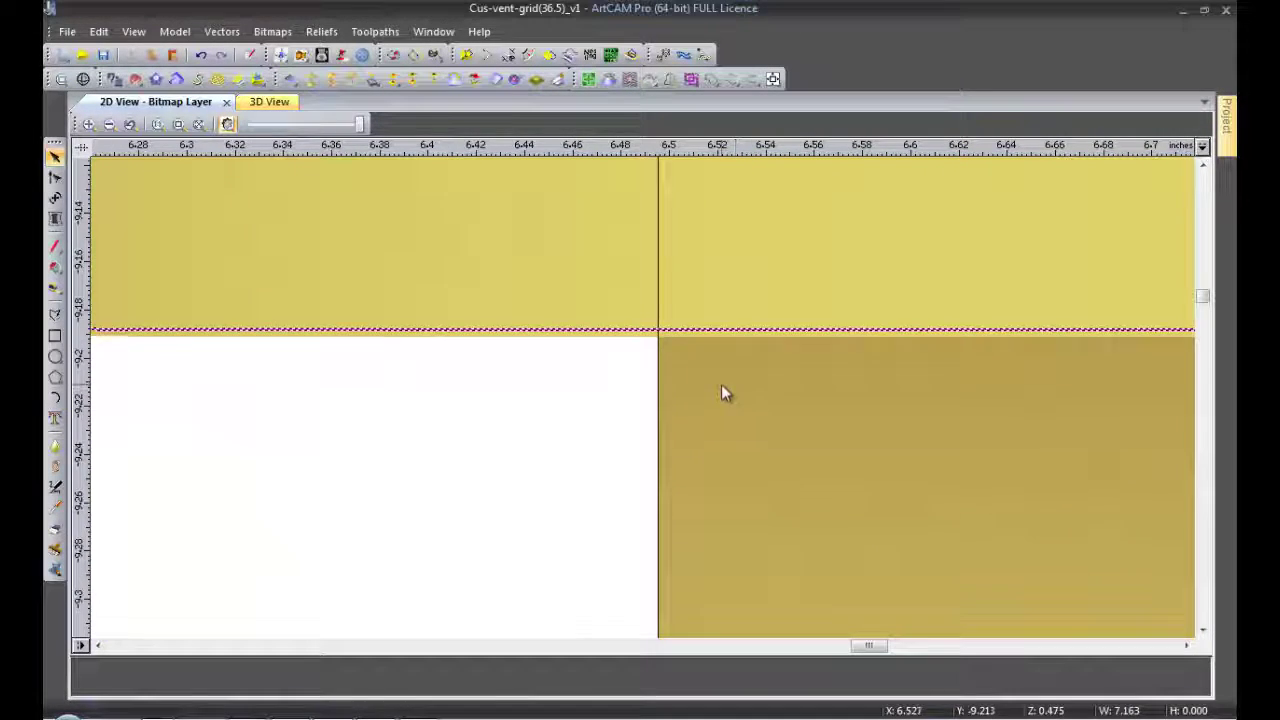
scroll(721, 393, "up", 2)
scroll(730, 443, "down", 10)
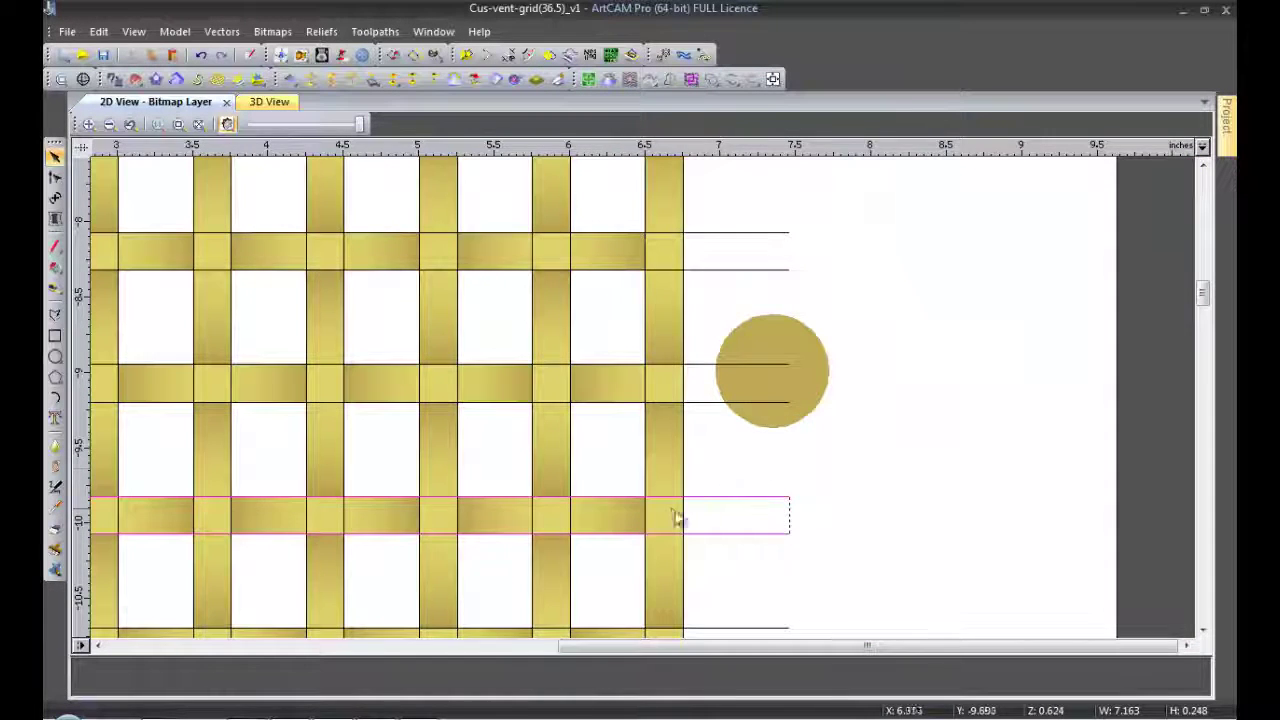
scroll(676, 518, "up", 10)
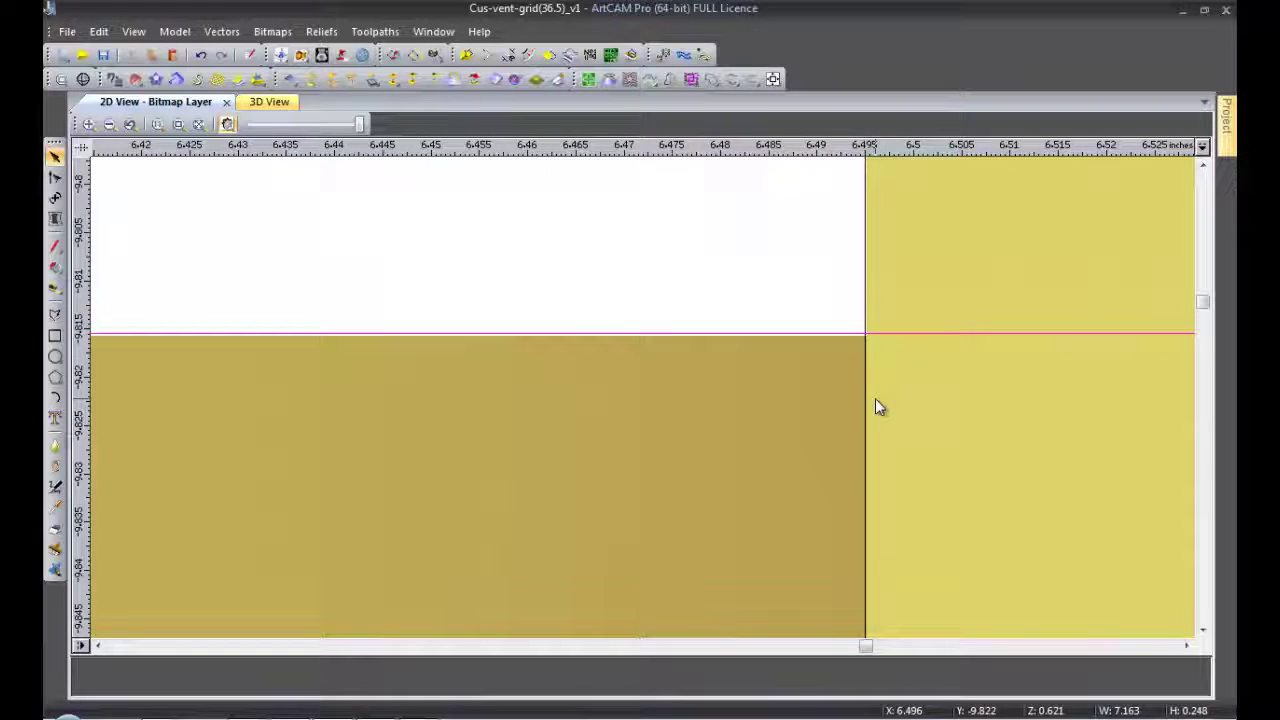
scroll(788, 423, "down", 3)
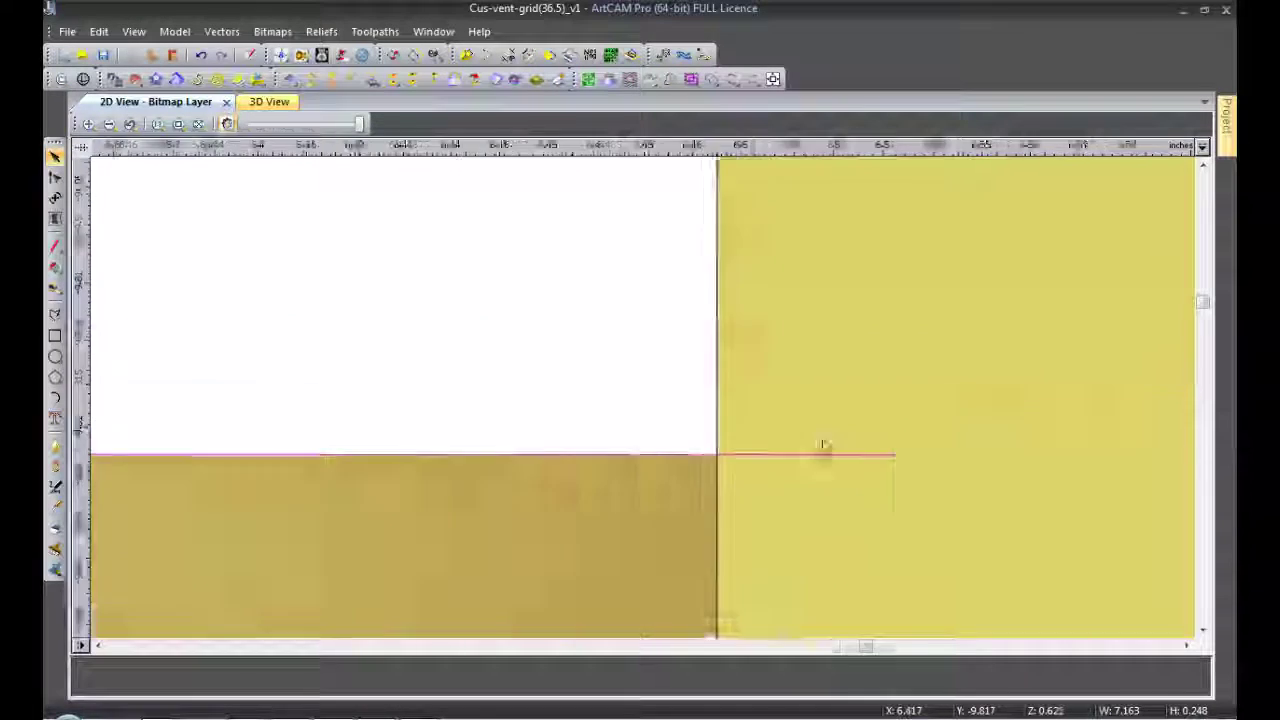
scroll(660, 572, "up", 1)
scroll(643, 515, "up", 3)
scroll(747, 547, "up", 3)
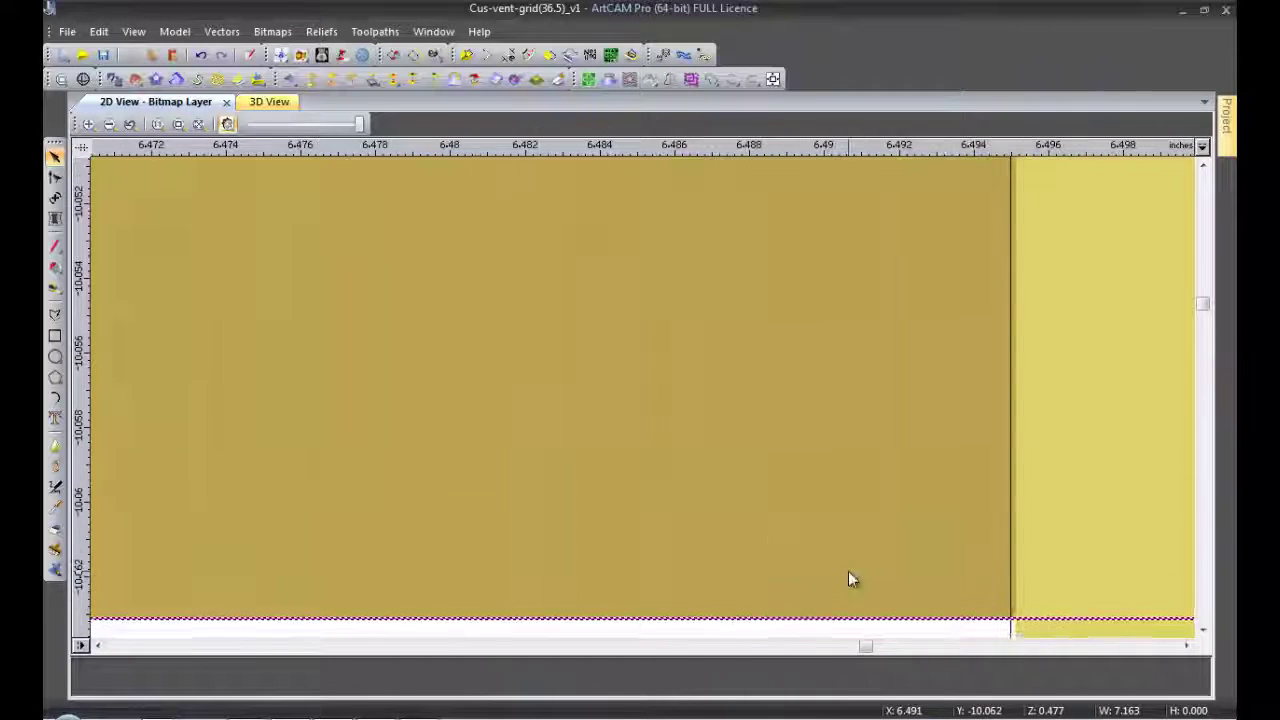
scroll(855, 579, "down", 8)
scroll(700, 480, "down", 3)
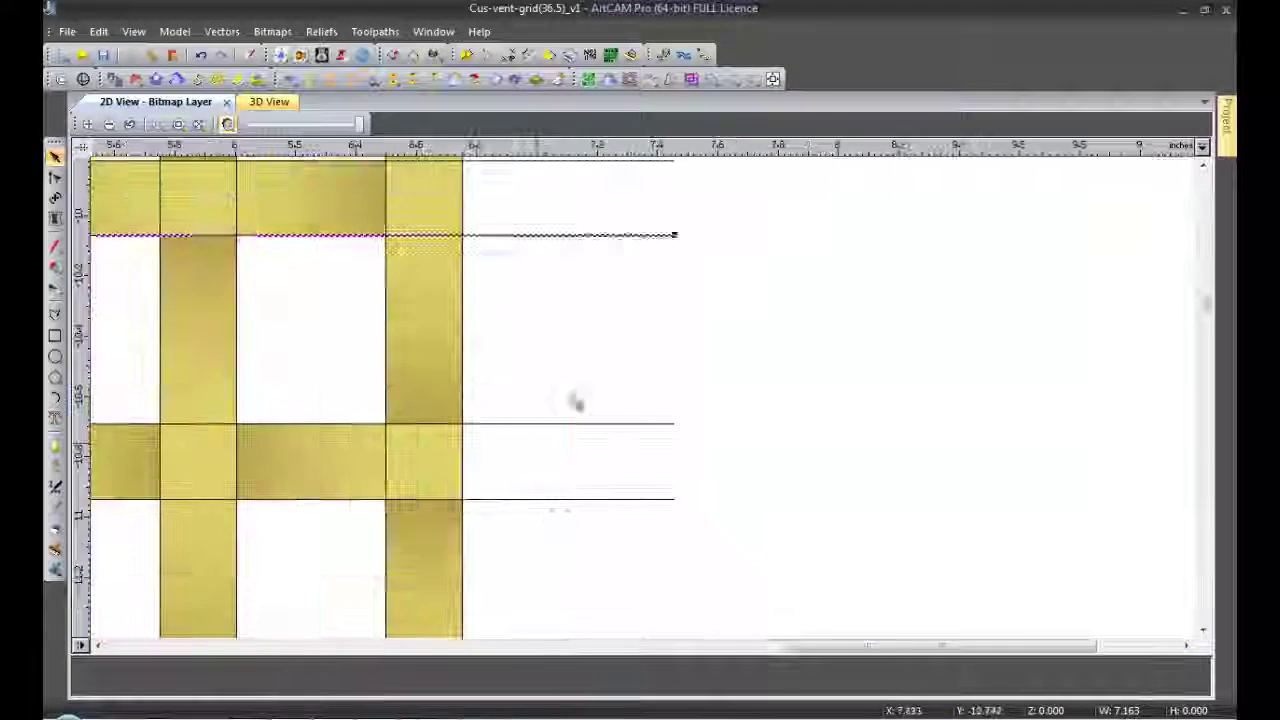
scroll(781, 319, "up", 5)
scroll(782, 320, "up", 3)
scroll(794, 426, "down", 4)
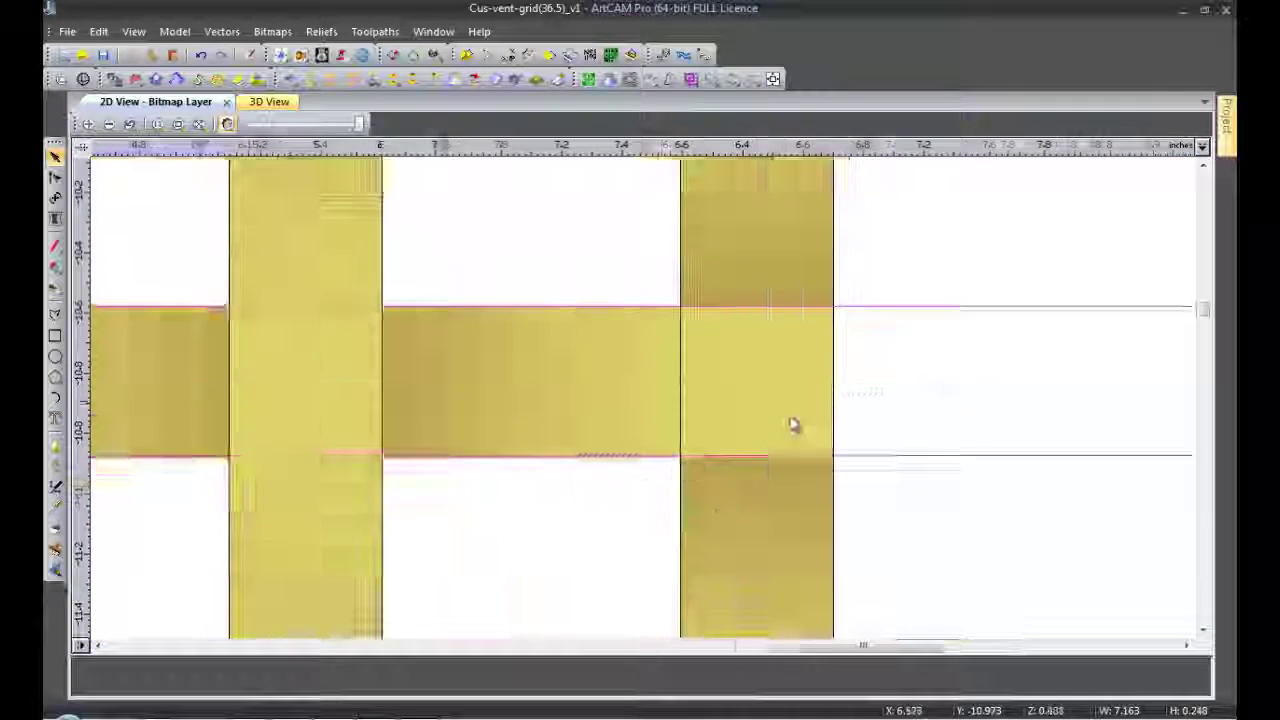
scroll(686, 483, "up", 2)
scroll(686, 512, "down", 4)
scroll(680, 484, "up", 3)
scroll(700, 480, "up", 3)
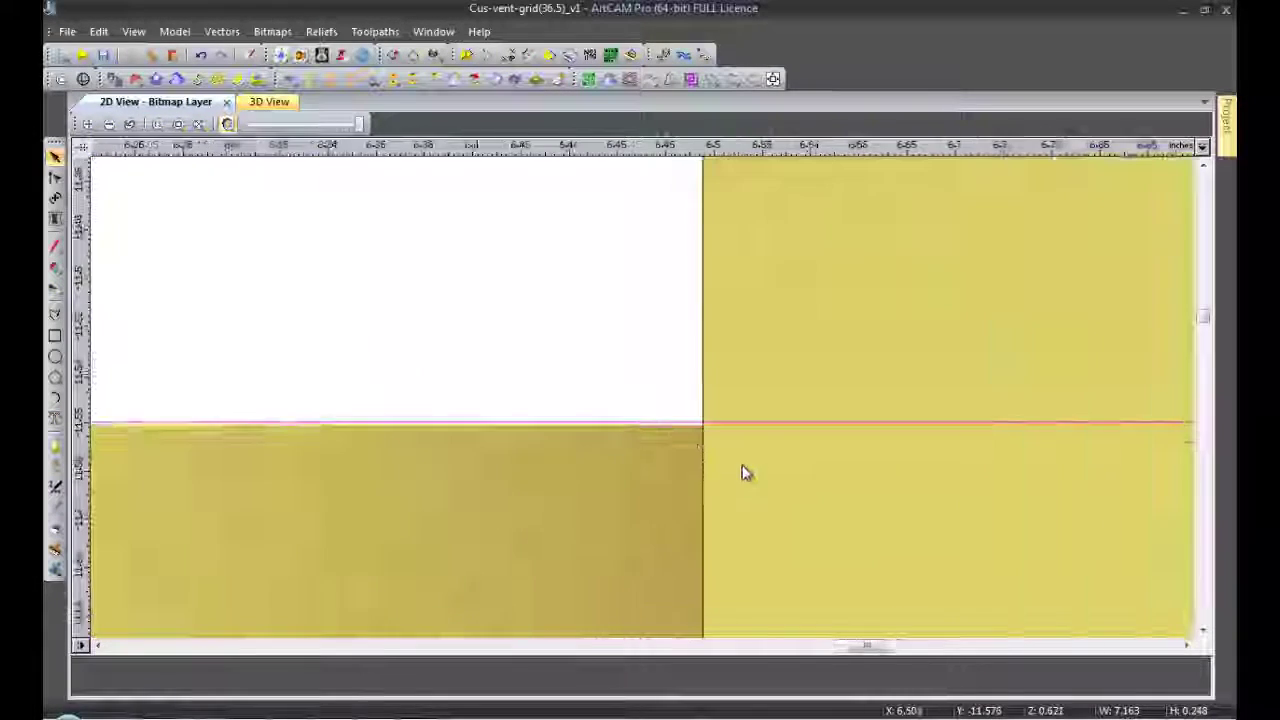
scroll(694, 446, "up", 1)
scroll(630, 440, "down", 2)
- Select the horizontal magenta outline line on the vent-grid sheet and zoom in around it
scroll(649, 475, "down", 2)
left_click(656, 472)
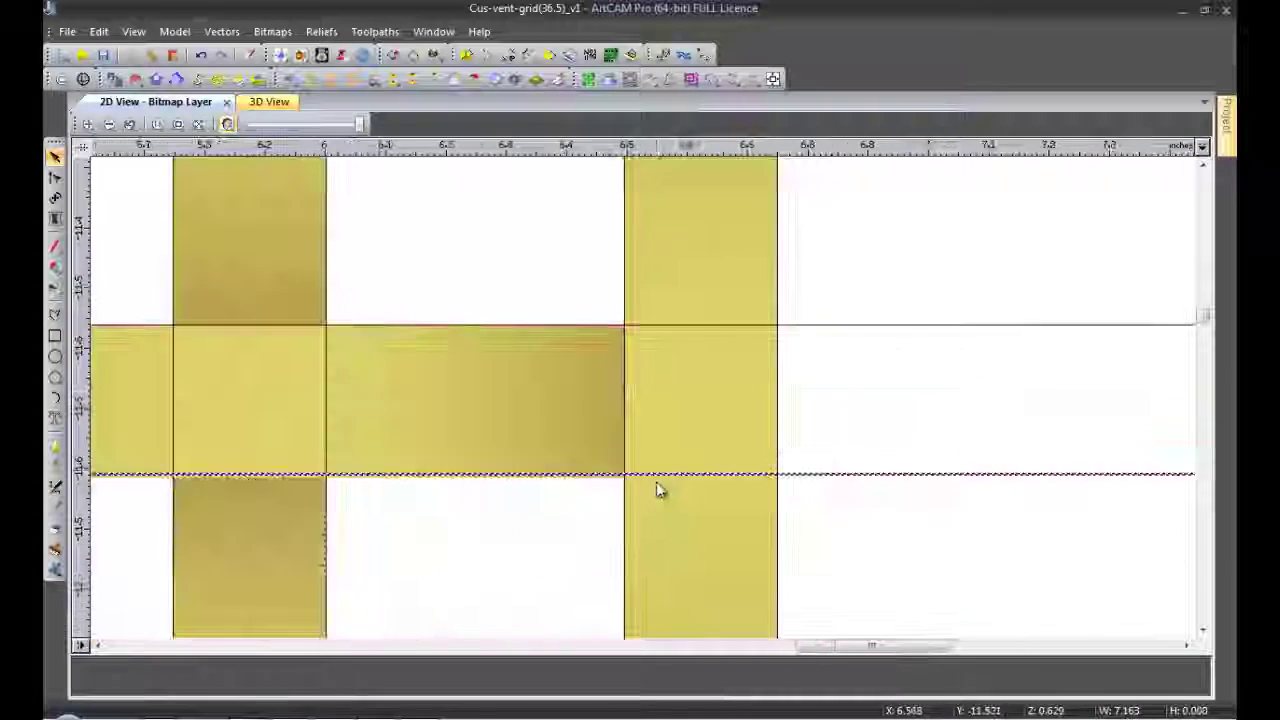
scroll(634, 480, "up", 2)
scroll(634, 490, "up", 2)
scroll(620, 420, "up", 3)
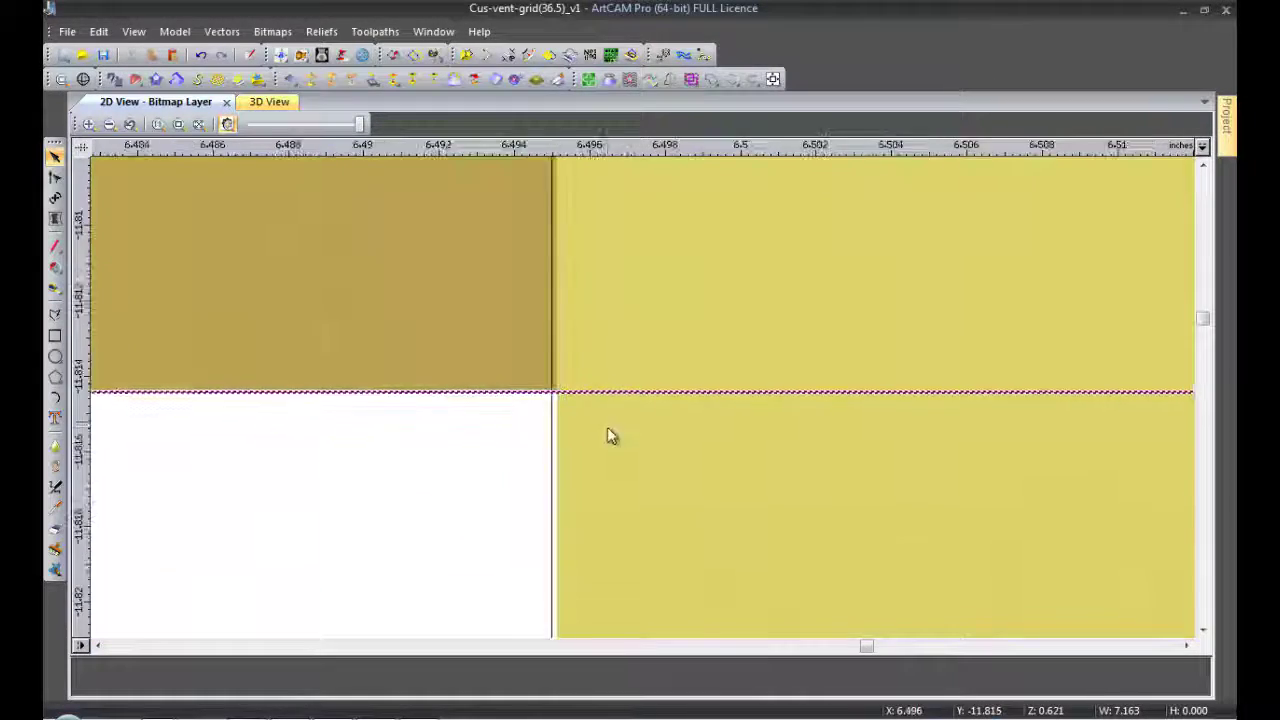
- Zoom in and out over the whole sheet to review the crossbar rectangles running past the lattice's bottom
scroll(612, 436, "down", 5)
scroll(517, 474, "up", 4)
scroll(485, 347, "down", 5)
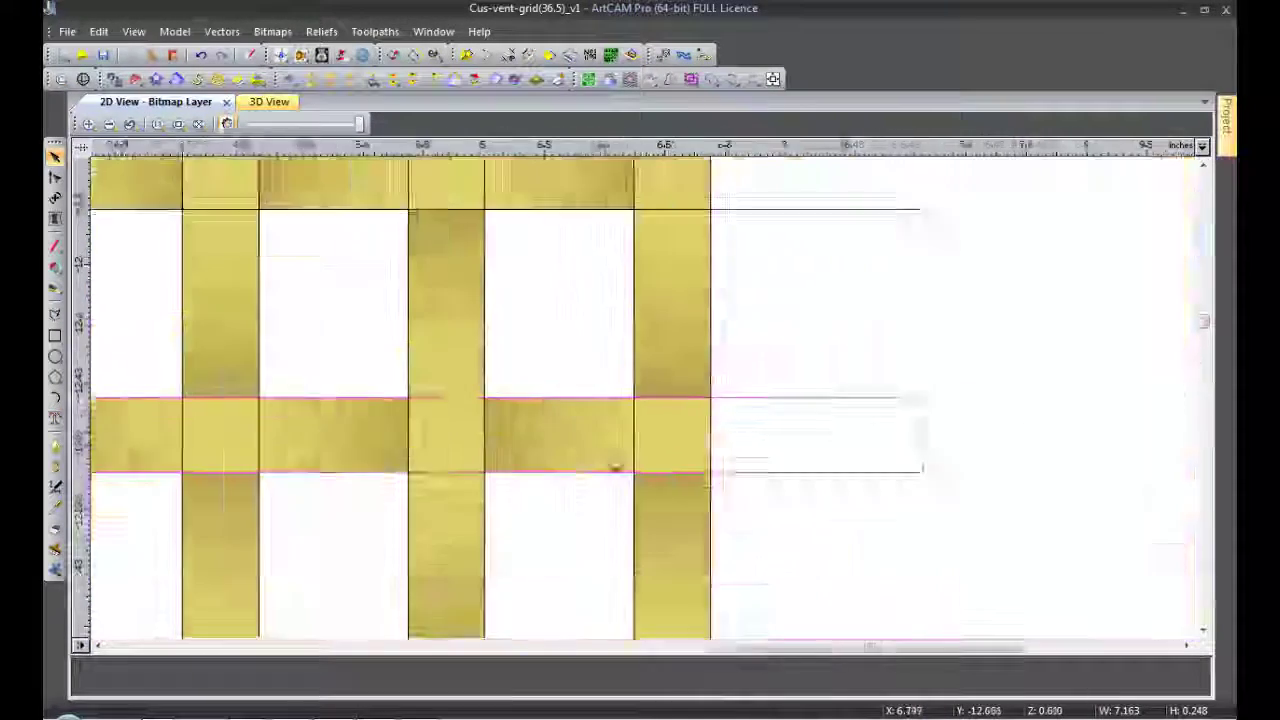
scroll(551, 463, "up", 4)
scroll(754, 466, "down", 1)
scroll(770, 480, "down", 3)
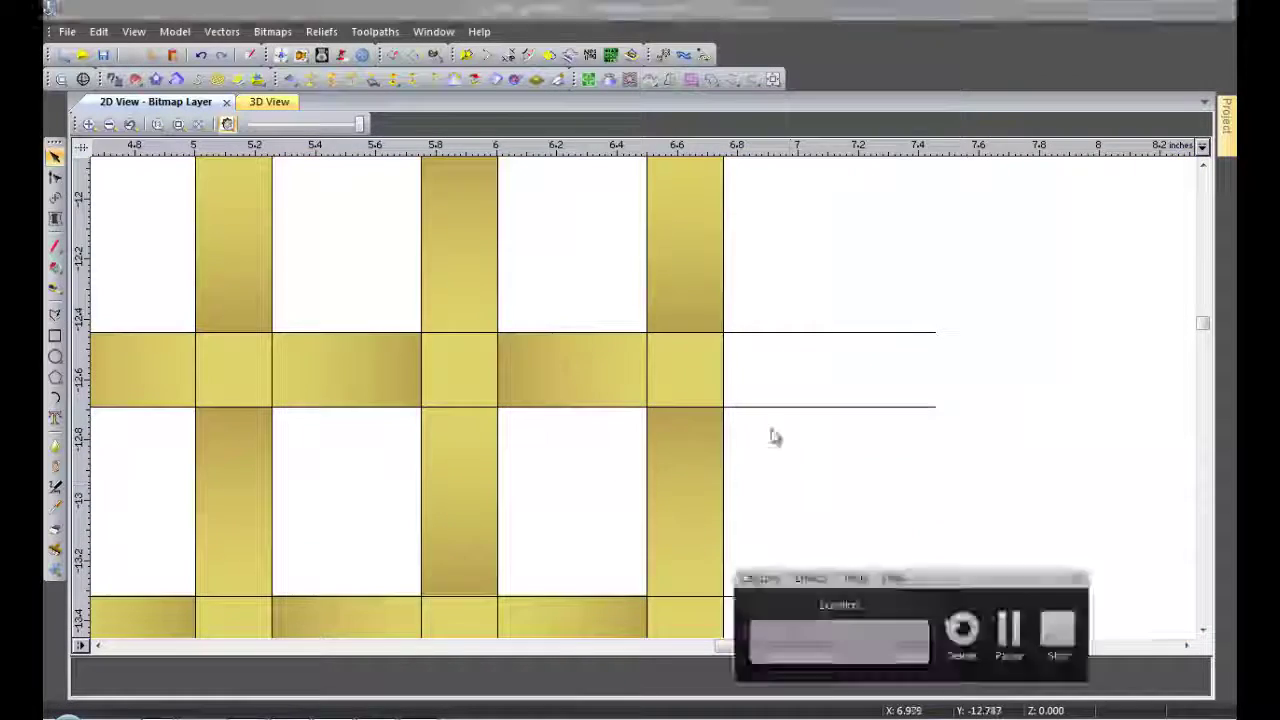
scroll(691, 360, "up", 2)
scroll(729, 560, "down", 3)
scroll(727, 432, "up", 5)
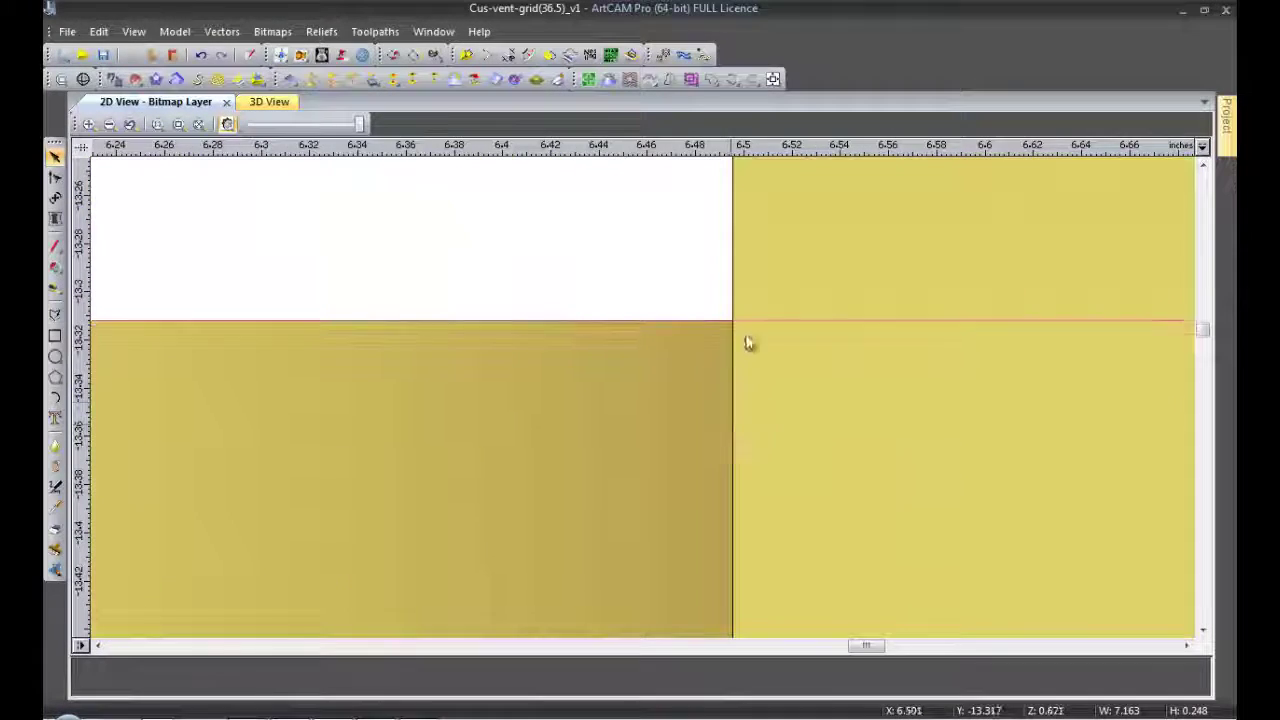
scroll(766, 369, "down", 1)
scroll(823, 443, "up", 1)
scroll(878, 450, "down", 1)
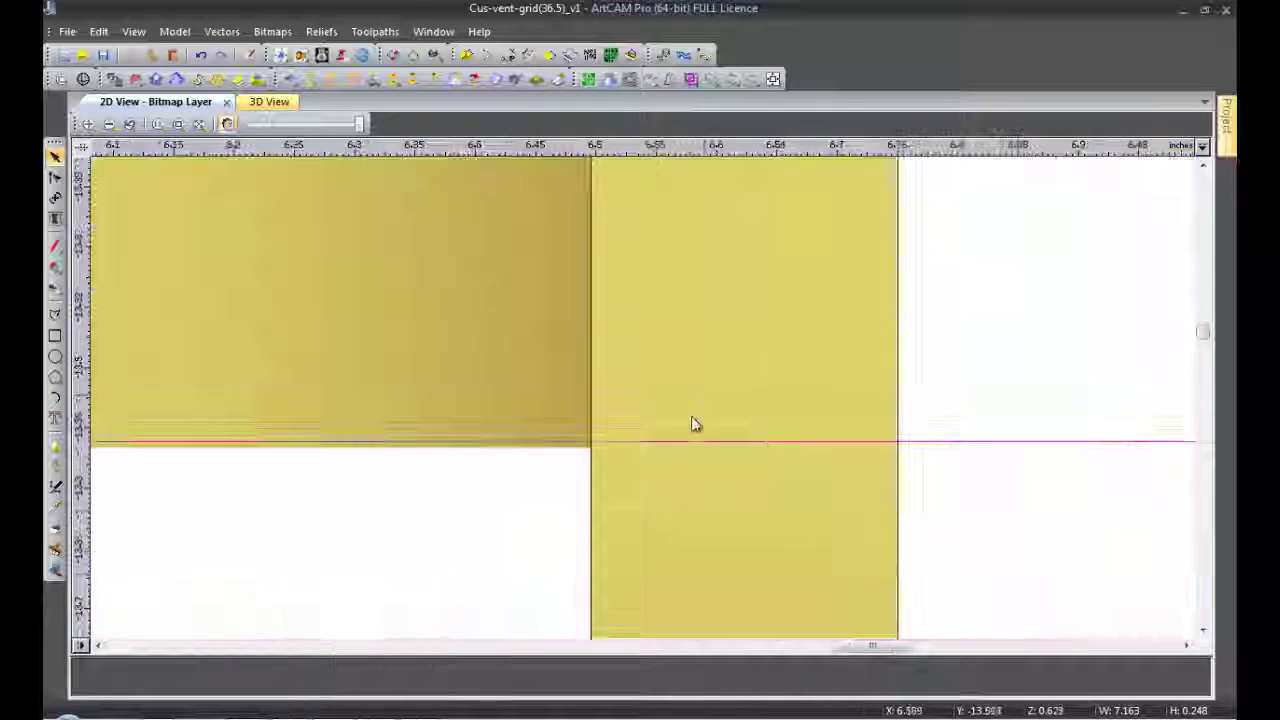
scroll(691, 423, "up", 2)
scroll(631, 503, "up", 1)
scroll(720, 508, "up", 1)
scroll(706, 533, "down", 3)
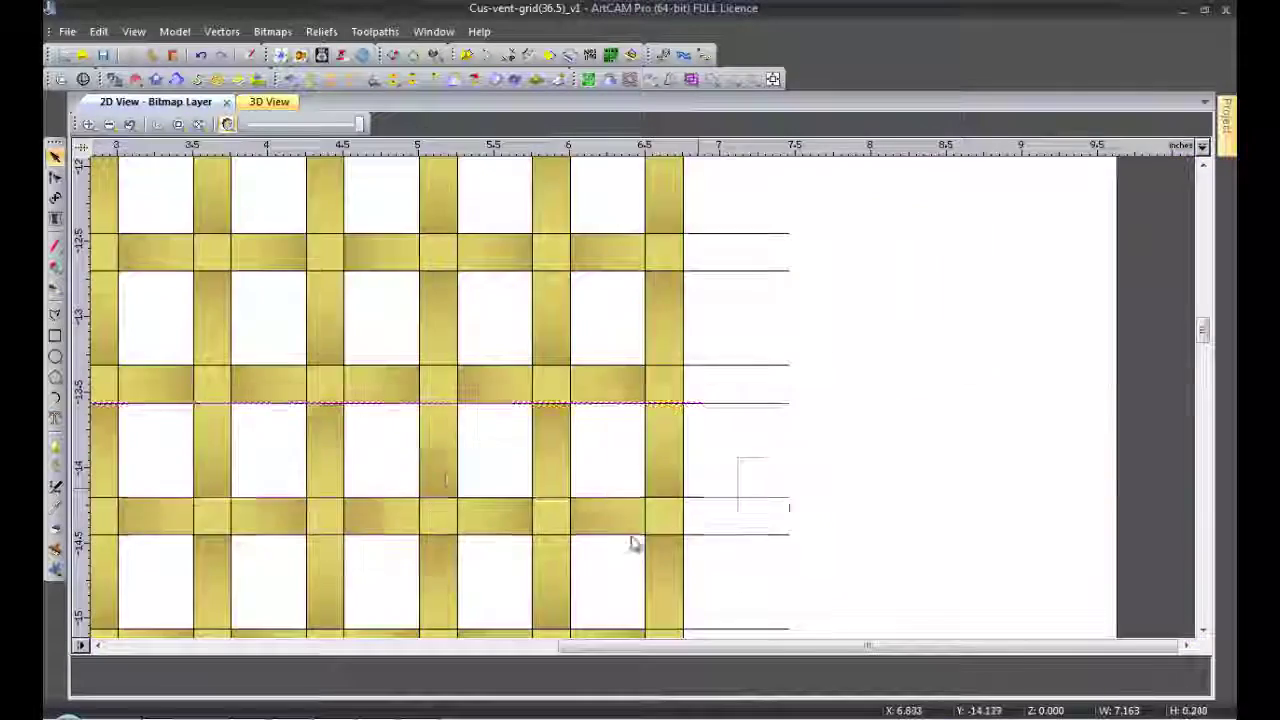
scroll(631, 543, "up", 3)
scroll(674, 437, "up", 1)
scroll(811, 451, "down", 1)
scroll(617, 551, "up", 1)
scroll(617, 551, "up", 1)
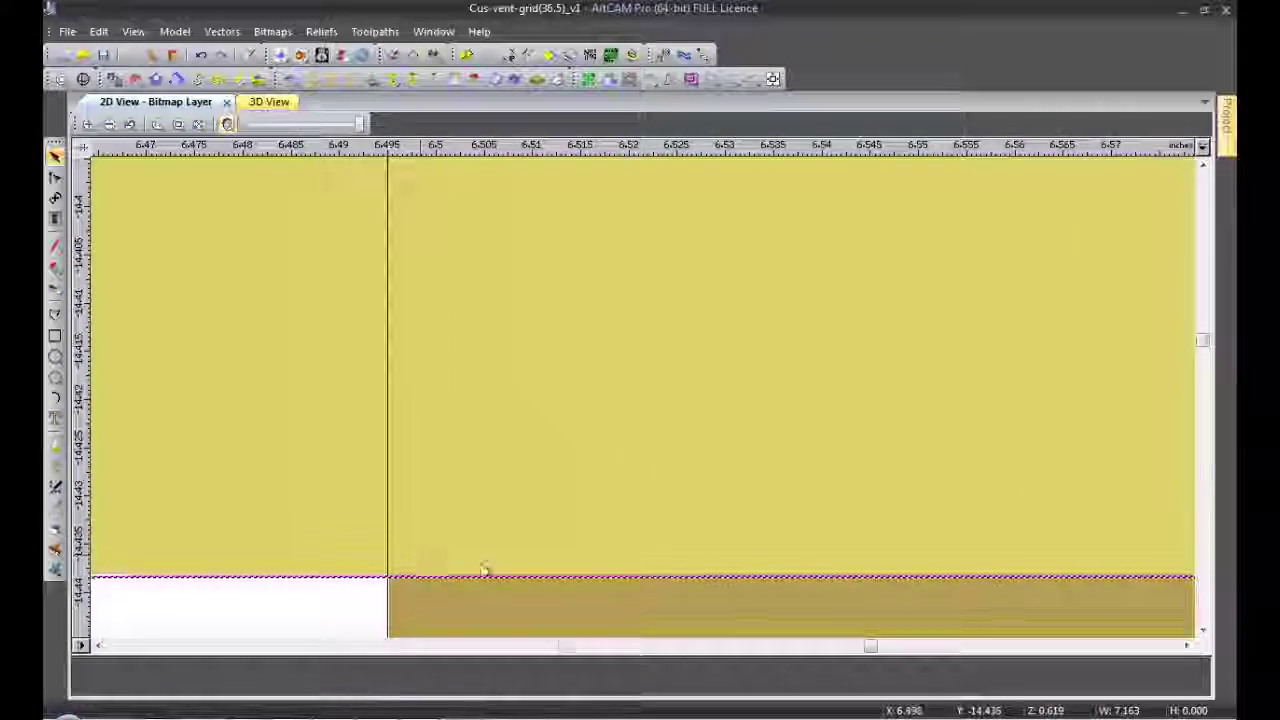
scroll(620, 586, "down", 3)
scroll(551, 357, "up", 3)
scroll(718, 441, "up", 1)
scroll(680, 500, "down", 1)
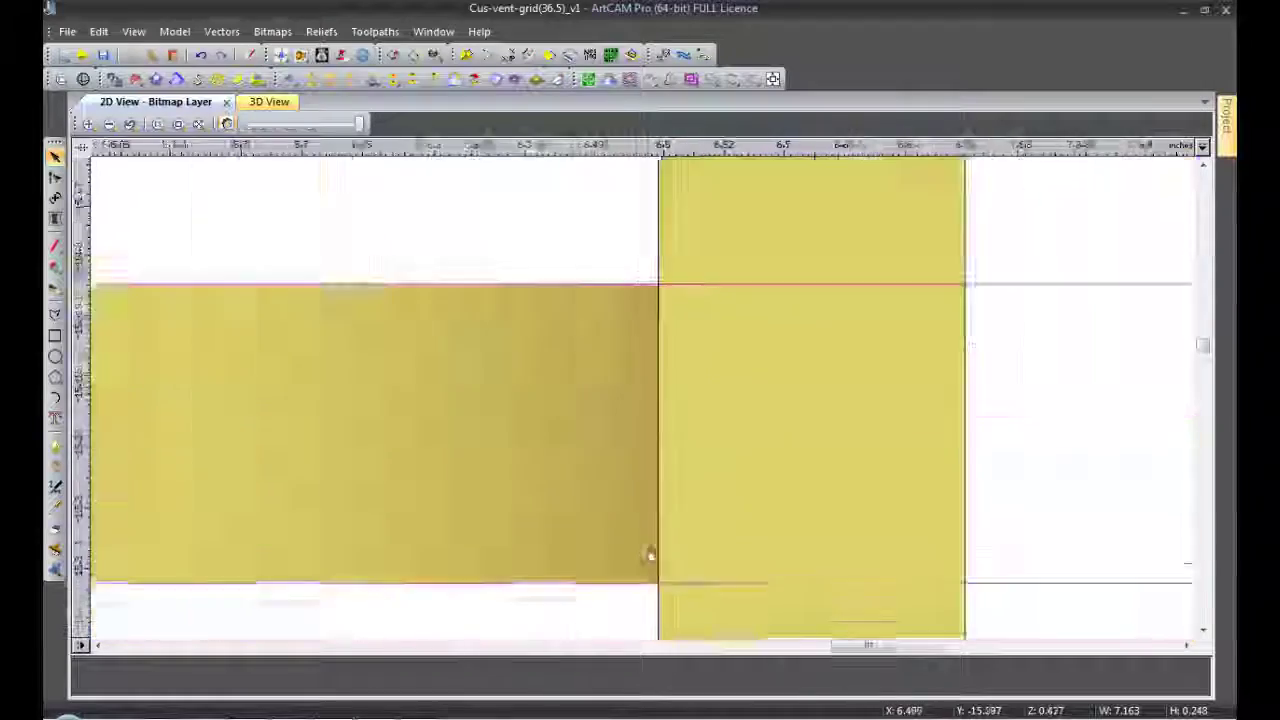
scroll(646, 520, "down", 2)
scroll(648, 450, "up", 2)
scroll(680, 420, "up", 1)
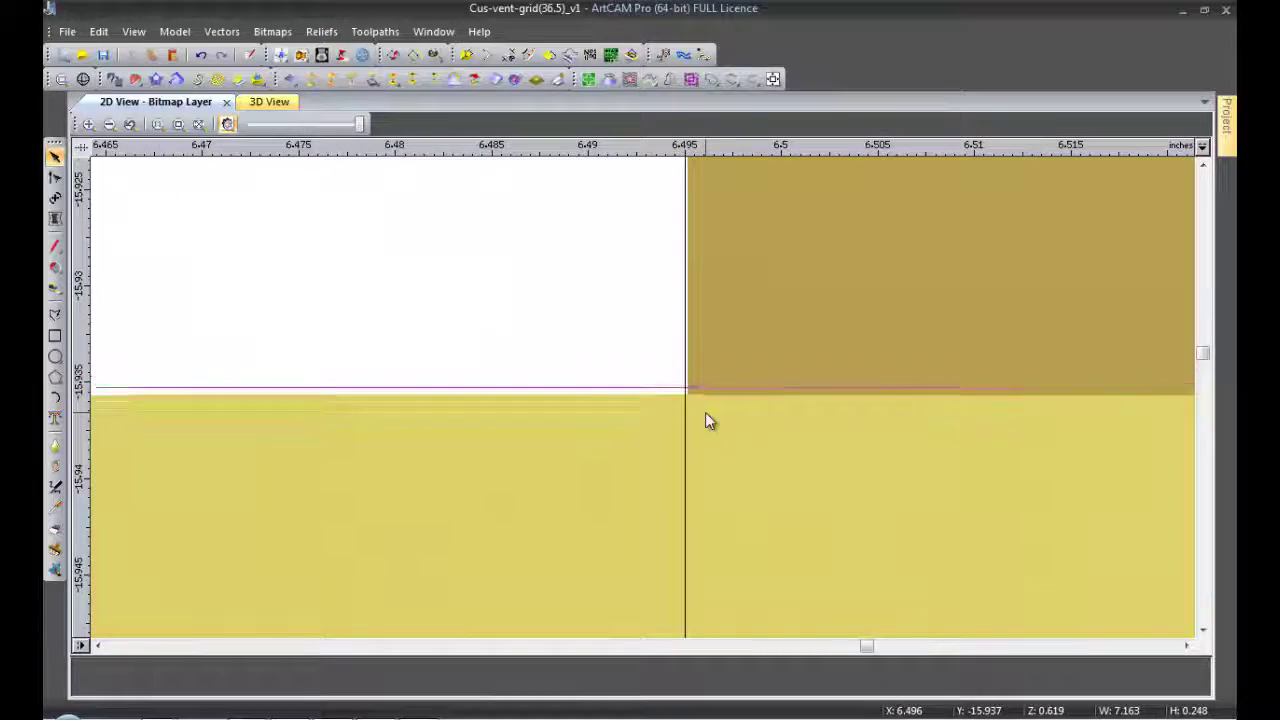
scroll(705, 420, "down", 3)
scroll(660, 480, "up", 2)
scroll(545, 440, "down", 3)
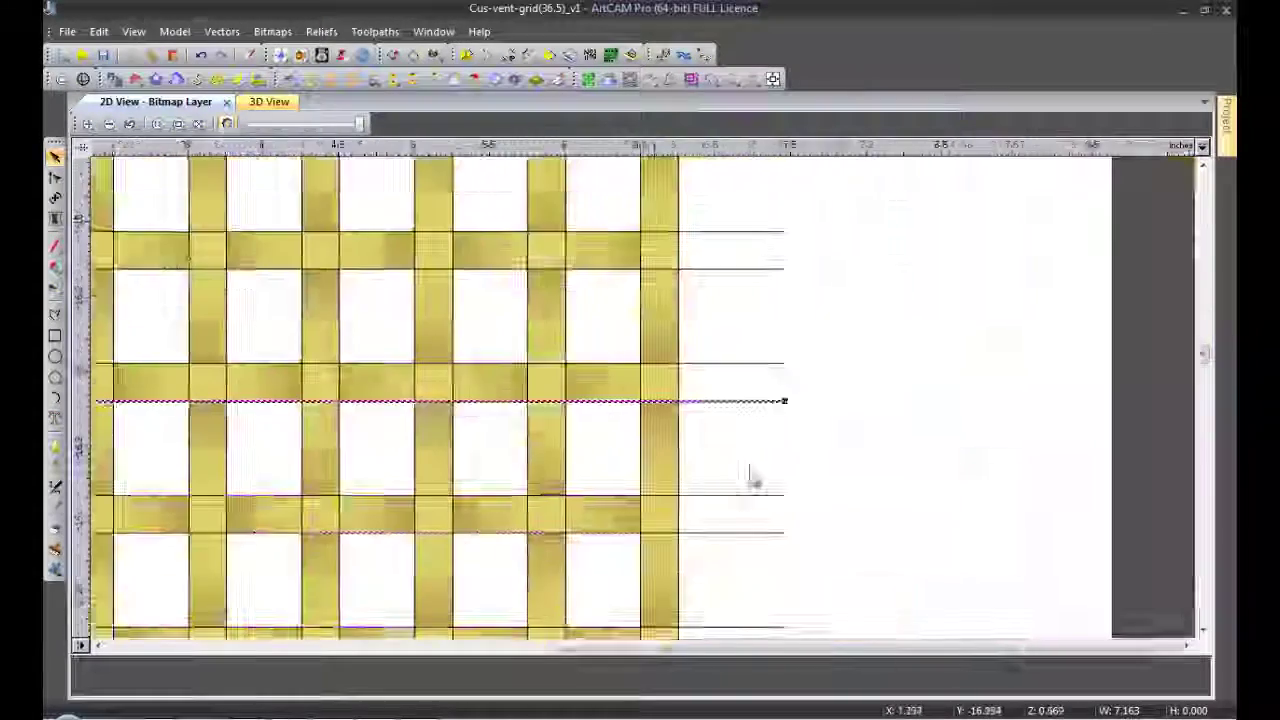
scroll(751, 477, "up", 3)
scroll(800, 423, "down", 1)
scroll(803, 509, "down", 1)
scroll(655, 545, "down", 3)
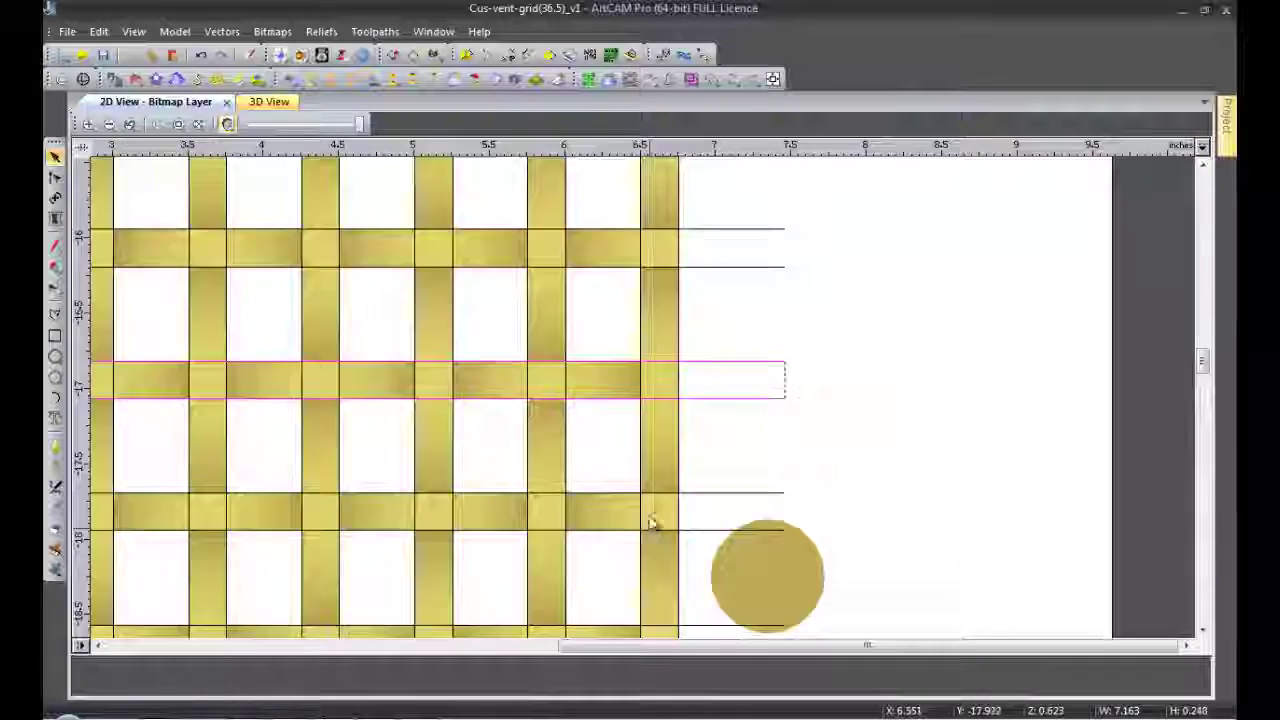
scroll(630, 480, "up", 4)
scroll(700, 362, "down", 3)
scroll(666, 540, "up", 4)
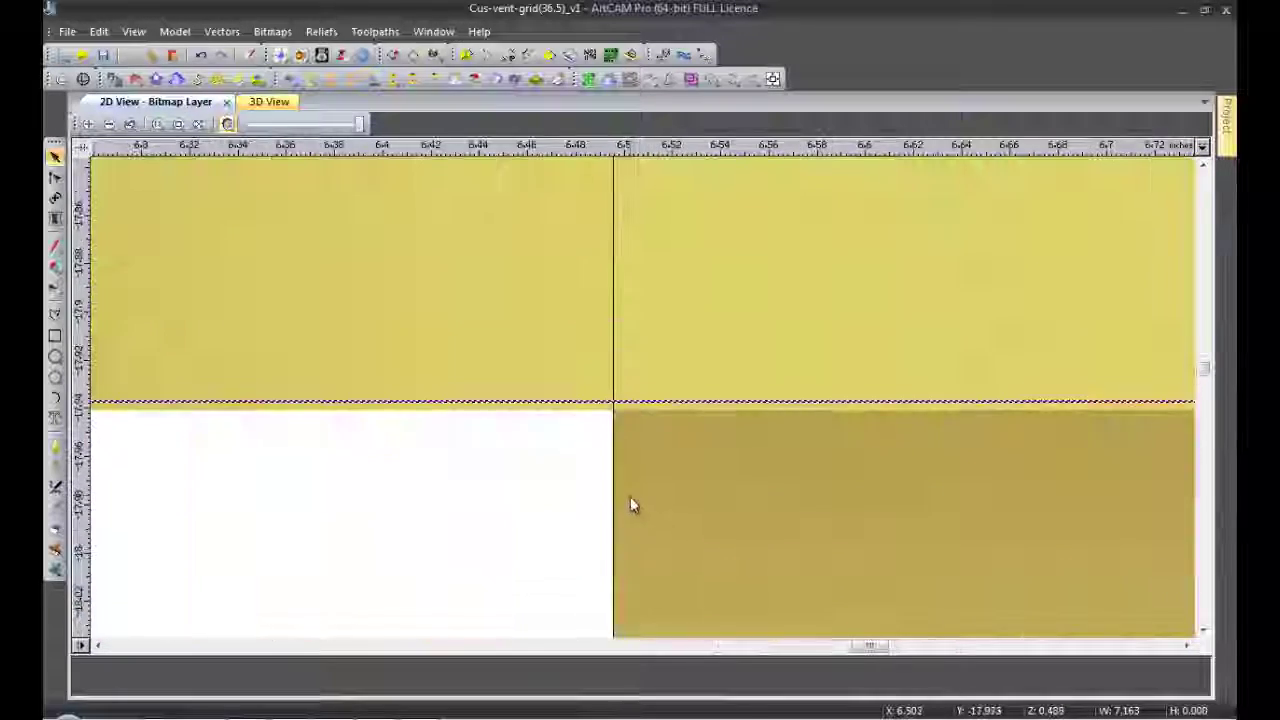
scroll(629, 445, "down", 2)
scroll(700, 540, "down", 3)
scroll(650, 500, "up", 4)
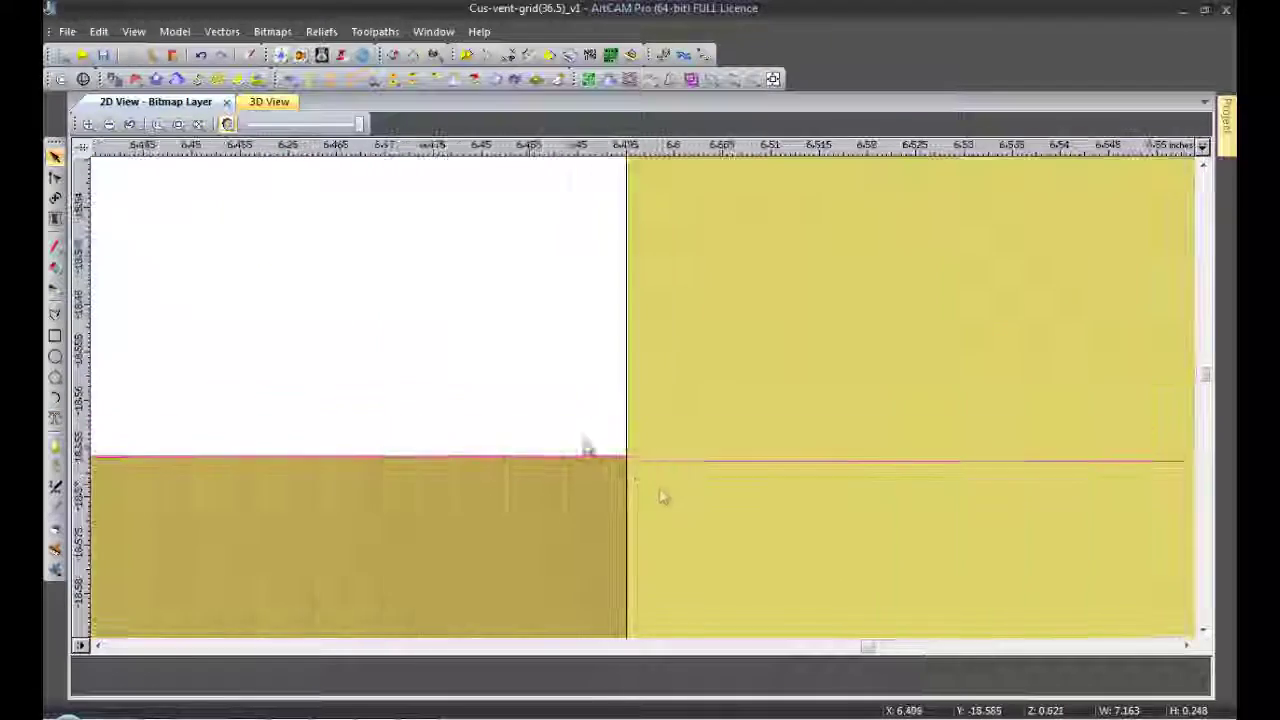
scroll(675, 520, "down", 2)
scroll(688, 558, "down", 3)
scroll(674, 480, "up", 3)
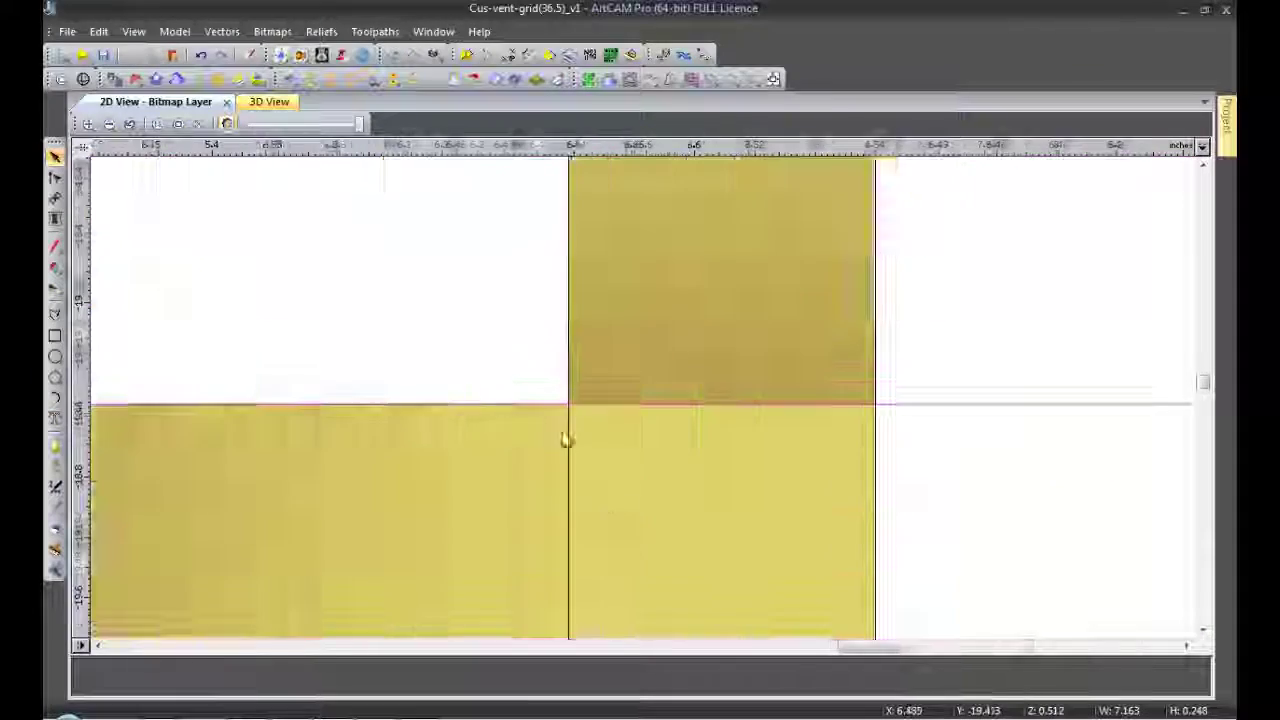
scroll(566, 437, "up", 1)
scroll(697, 417, "down", 2)
scroll(686, 535, "up", 3)
scroll(588, 481, "down", 3)
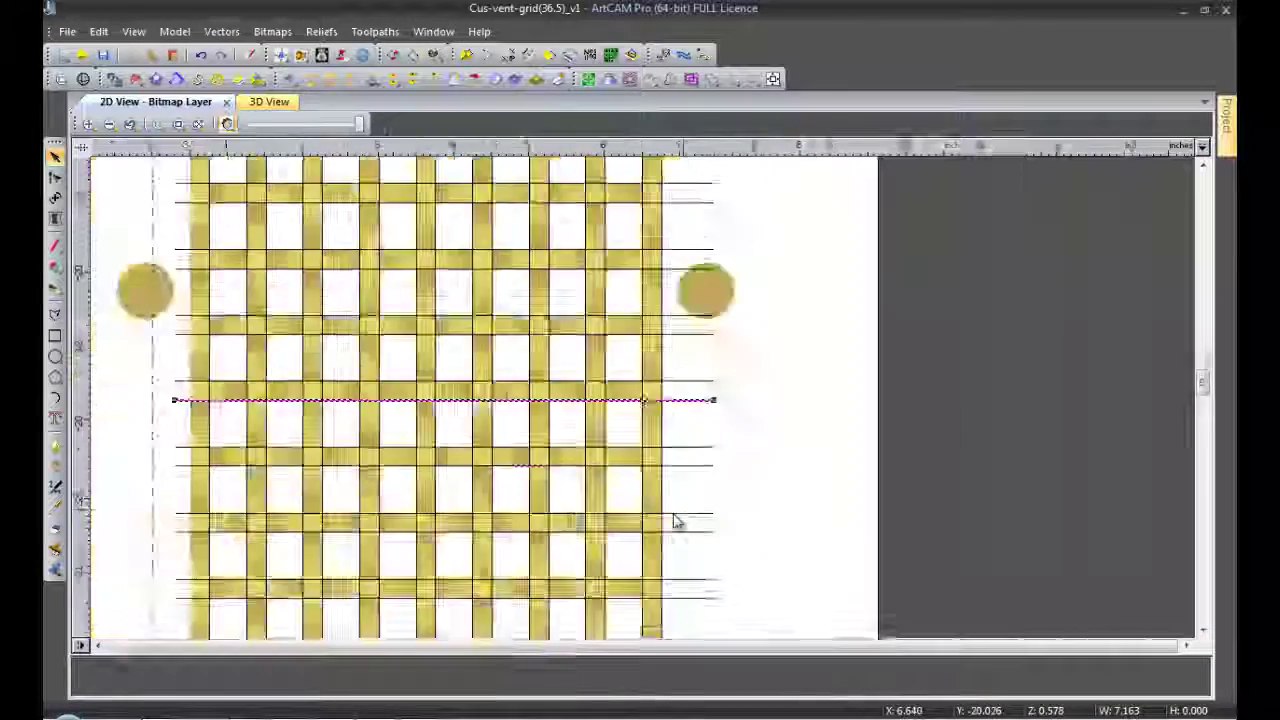
scroll(677, 520, "up", 2)
scroll(591, 357, "up", 1)
scroll(640, 460, "down", 2)
scroll(677, 556, "up", 1)
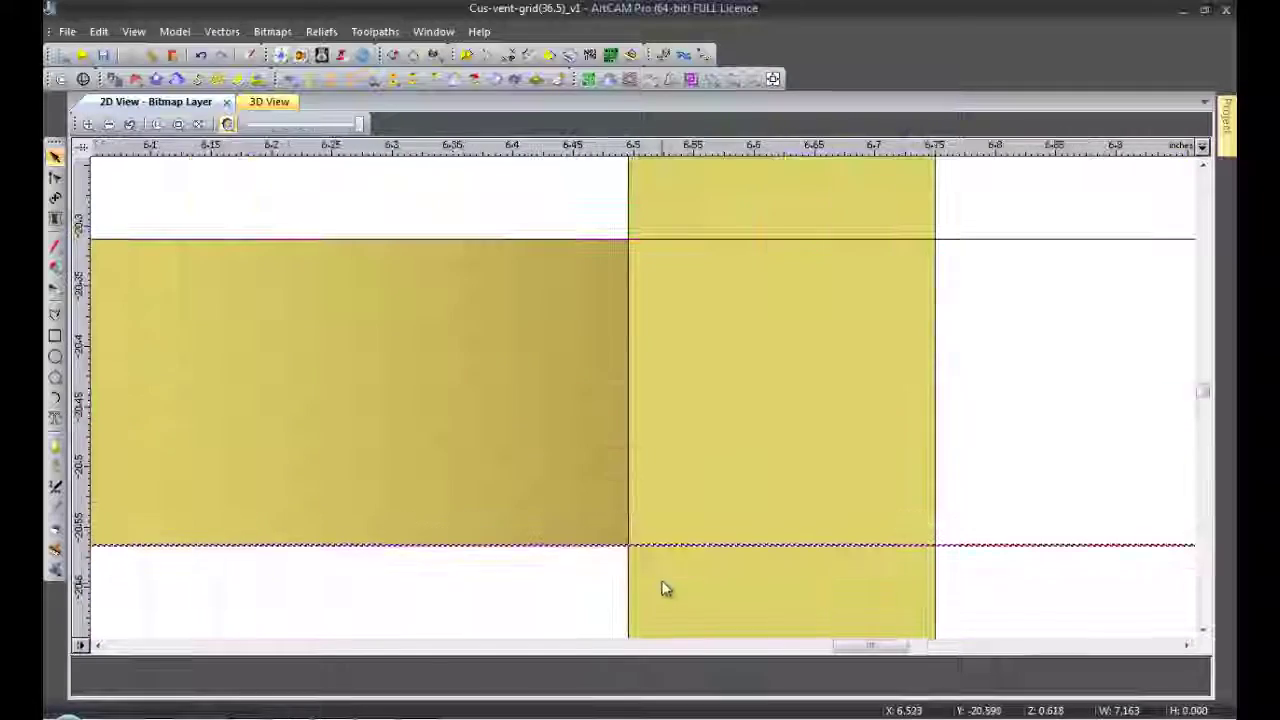
scroll(675, 576, "down", 3)
scroll(723, 468, "up", 3)
scroll(757, 388, "down", 3)
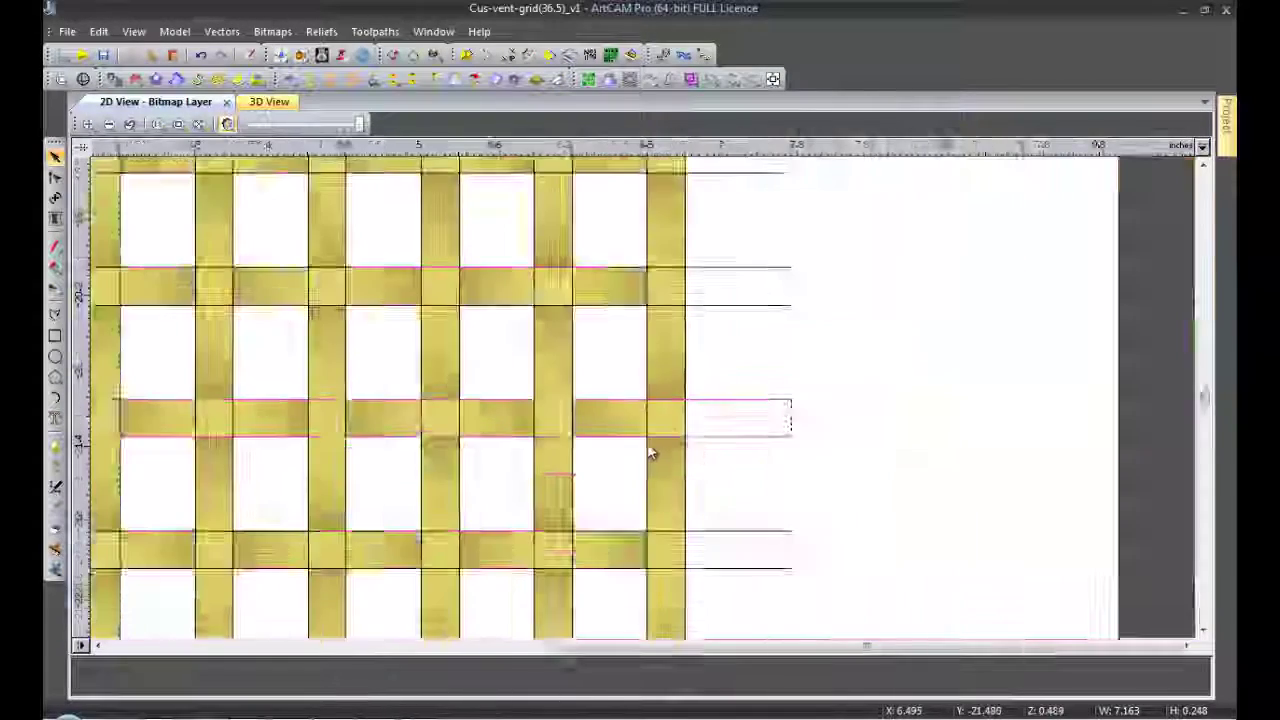
scroll(648, 449, "up", 1)
scroll(651, 480, "up", 3)
scroll(595, 470, "up", 1)
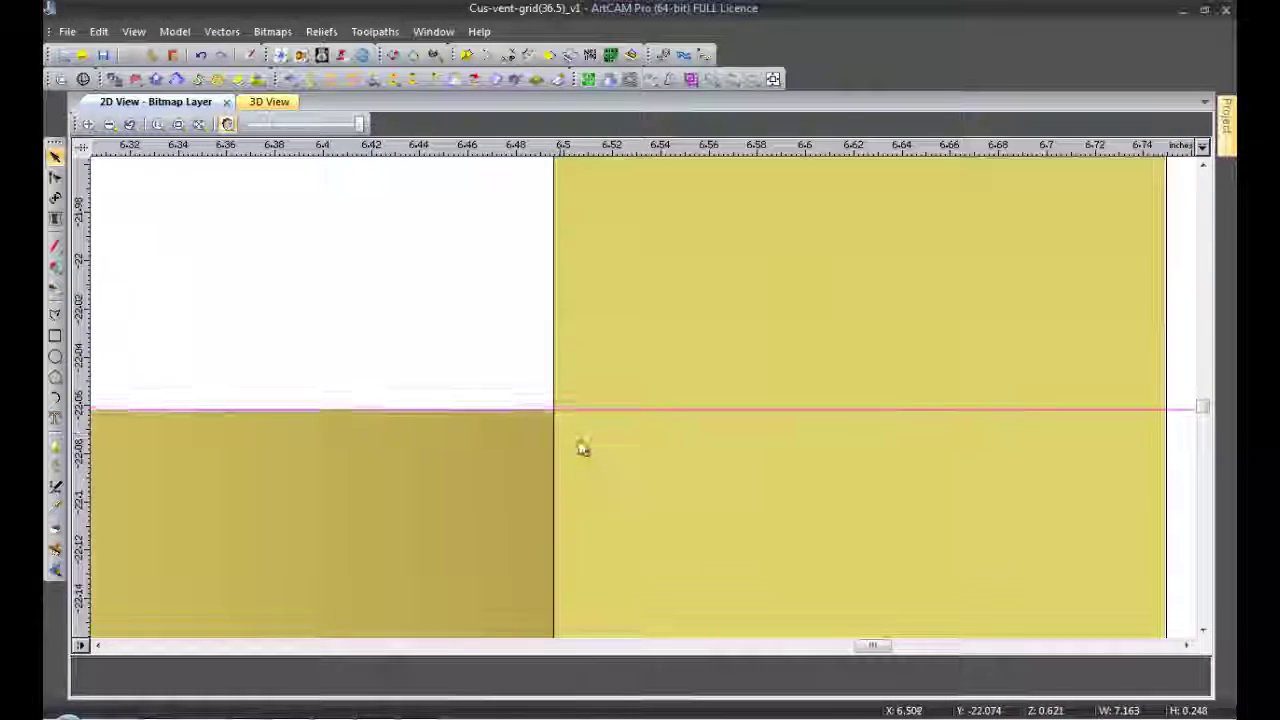
scroll(540, 443, "up", 1)
scroll(600, 410, "down", 2)
scroll(641, 425, "down", 3)
scroll(641, 425, "up", 2)
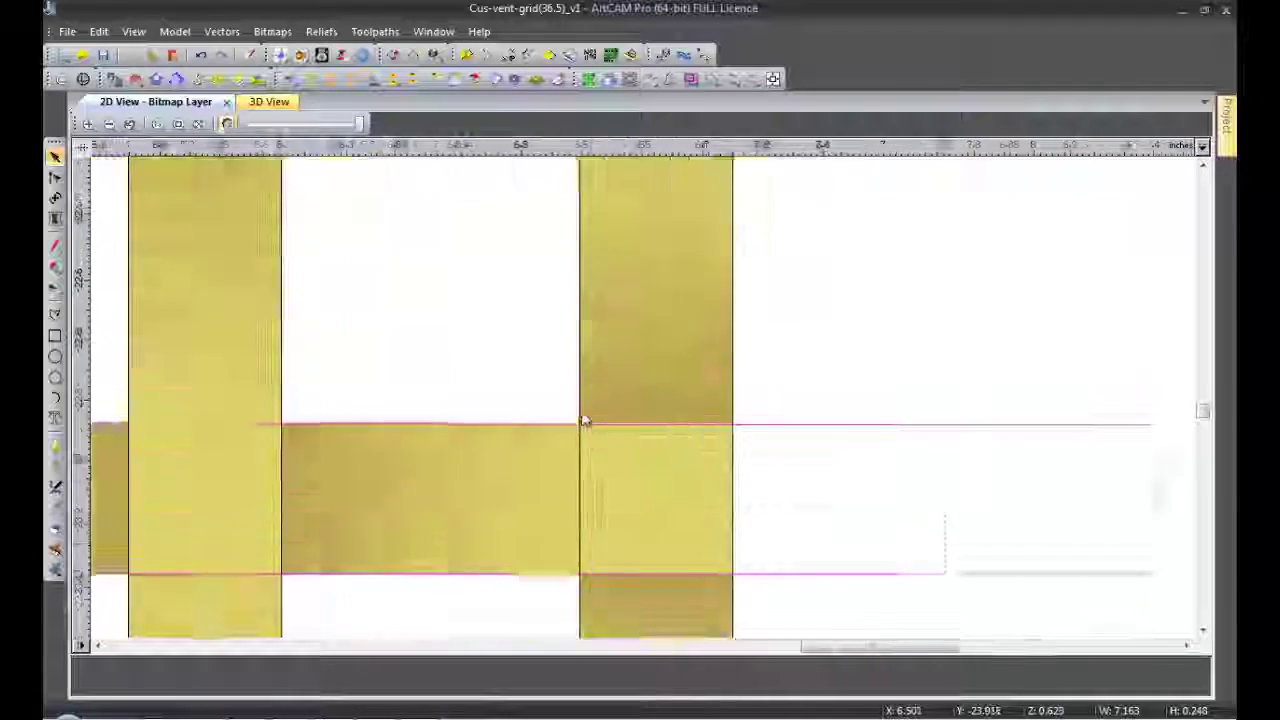
scroll(586, 423, "up", 2)
scroll(614, 494, "down", 1)
scroll(590, 446, "up", 1)
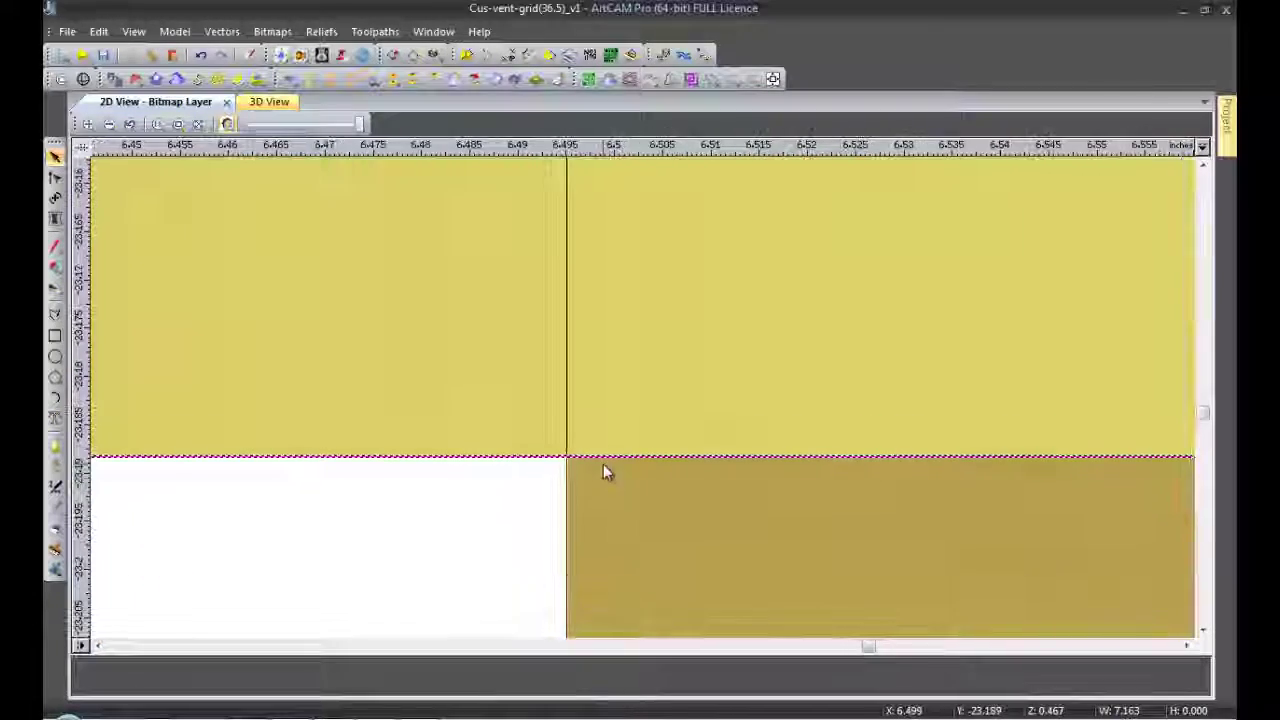
scroll(603, 470, "down", 3)
scroll(669, 500, "up", 3)
scroll(580, 394, "up", 1)
scroll(670, 500, "down", 3)
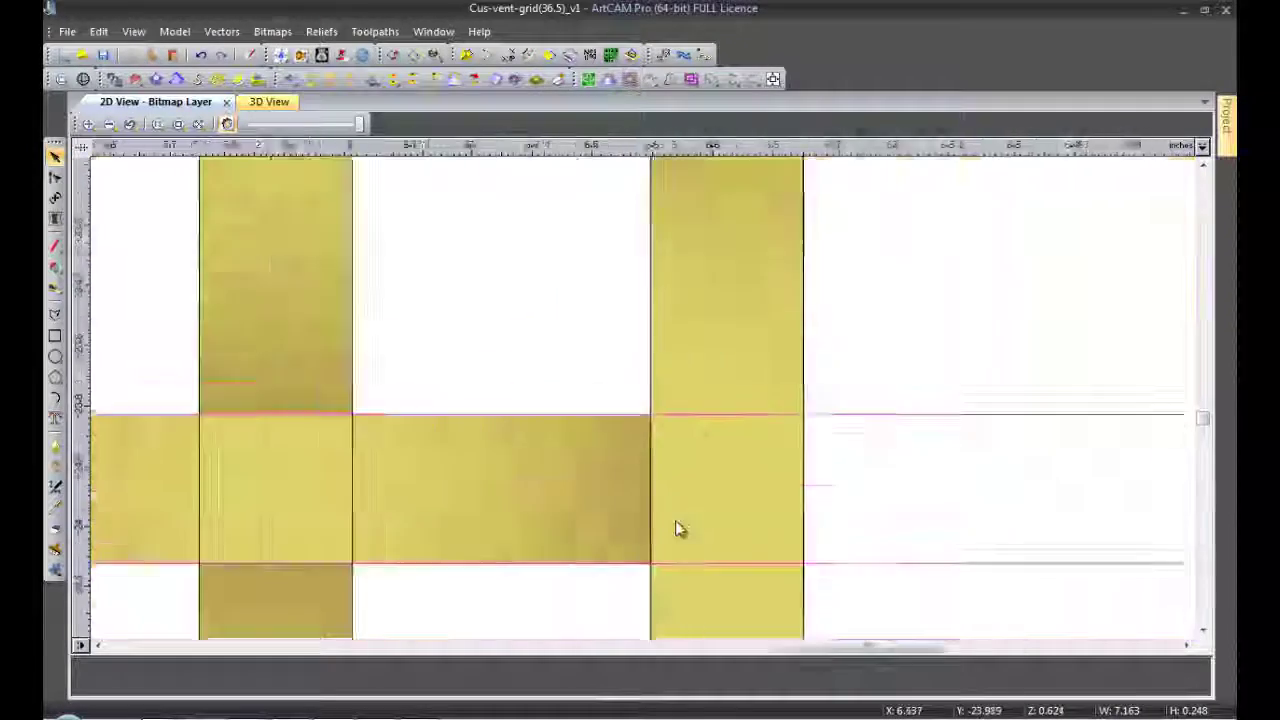
scroll(643, 420, "up", 3)
scroll(626, 423, "up", 1)
scroll(680, 520, "down", 3)
scroll(680, 520, "up", 2)
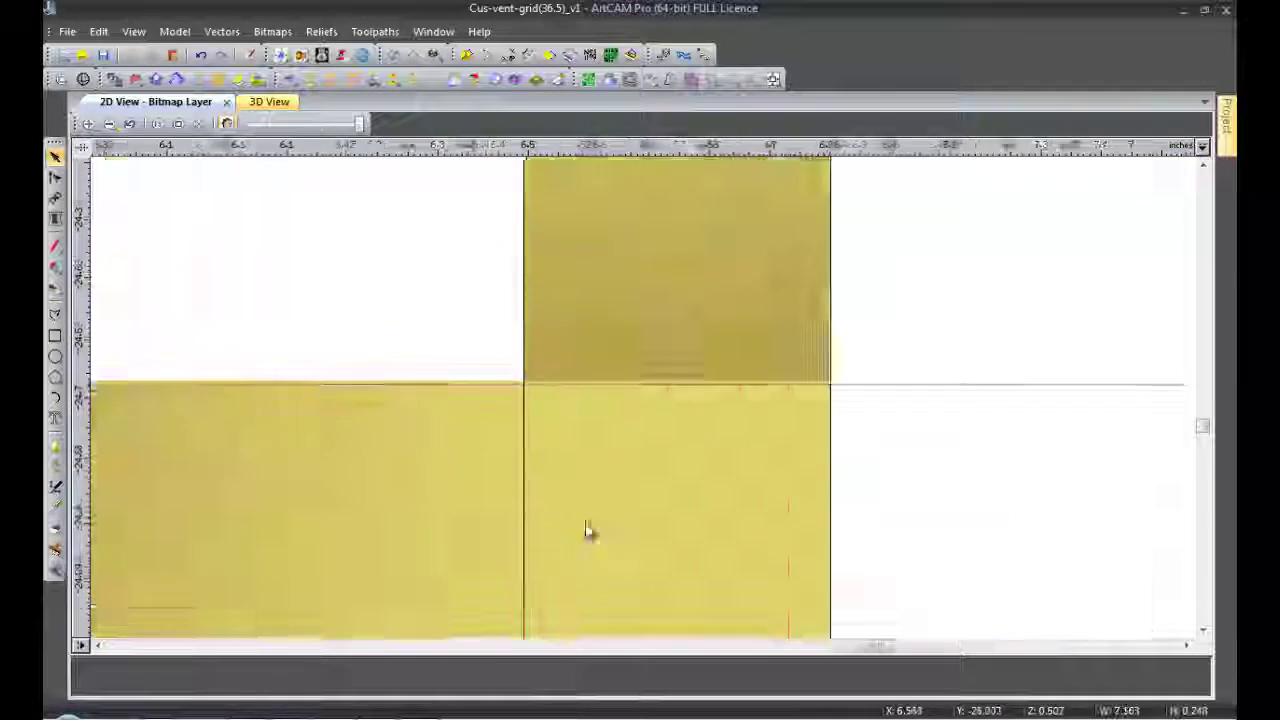
scroll(586, 531, "up", 1)
scroll(640, 450, "down", 3)
scroll(657, 495, "up", 3)
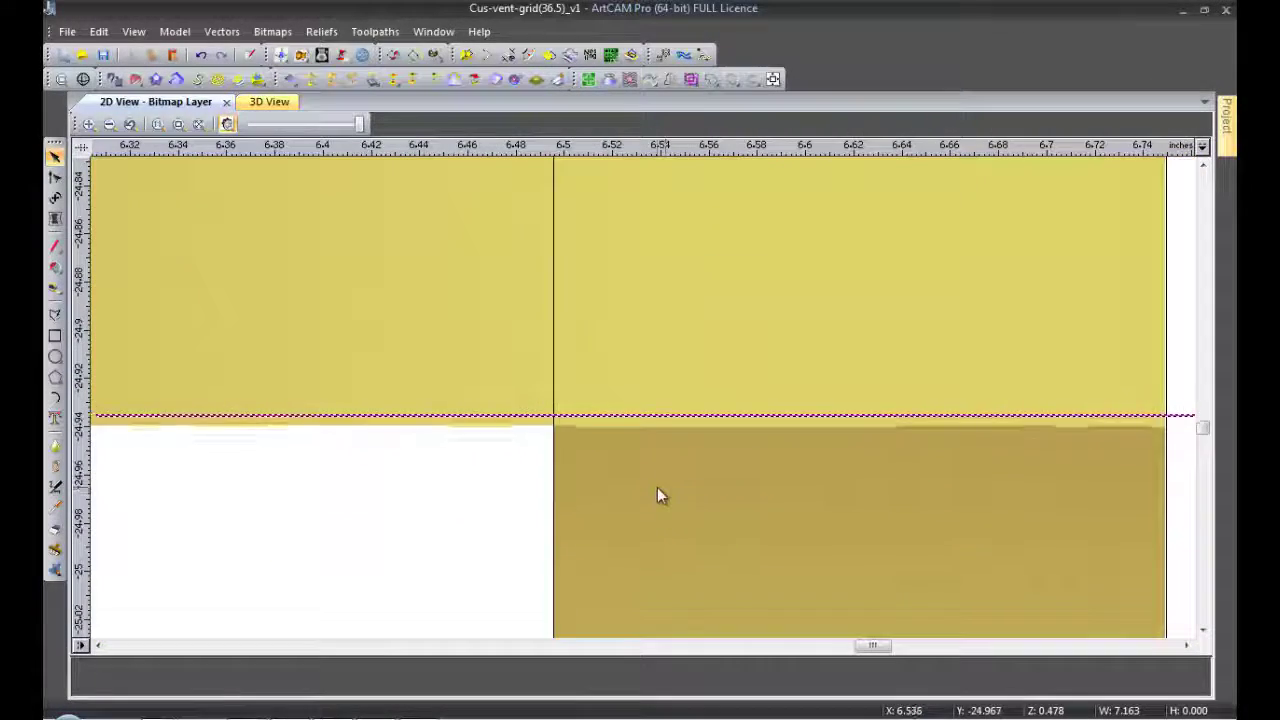
scroll(600, 470, "down", 3)
scroll(650, 470, "up", 2)
scroll(655, 420, "up", 2)
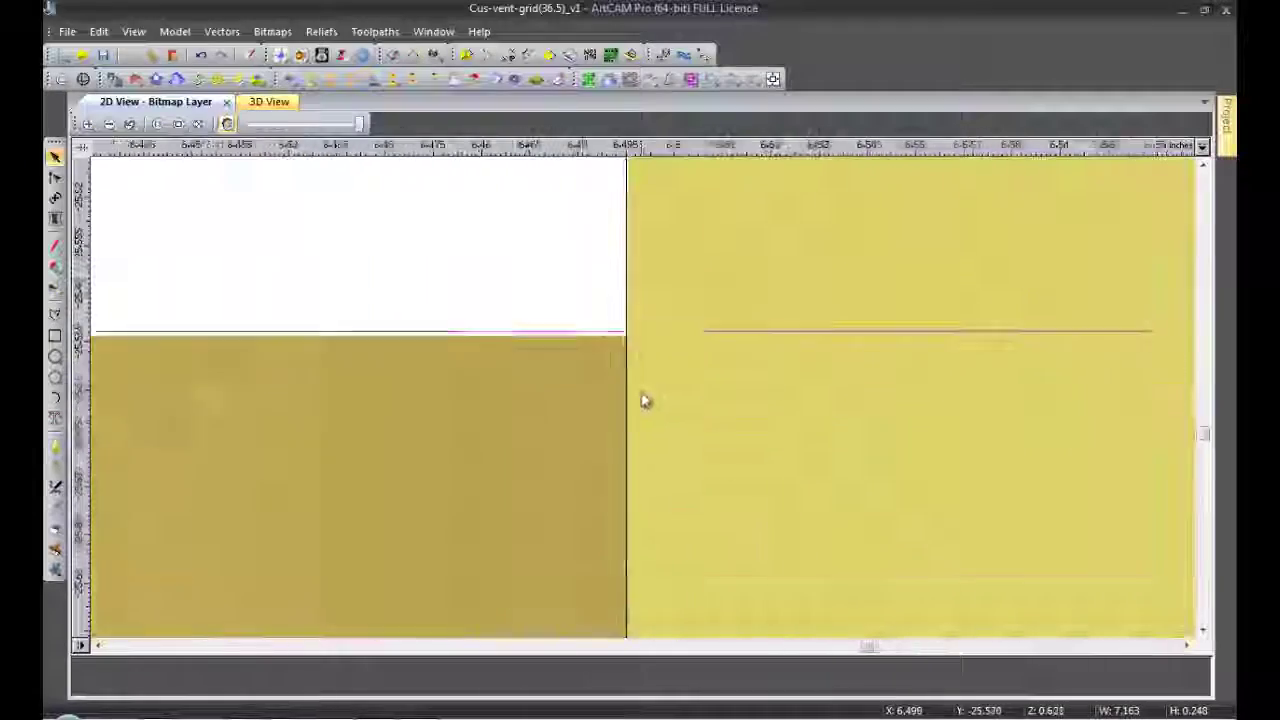
scroll(660, 445, "down", 2)
scroll(700, 440, "down", 3)
scroll(606, 437, "up", 4)
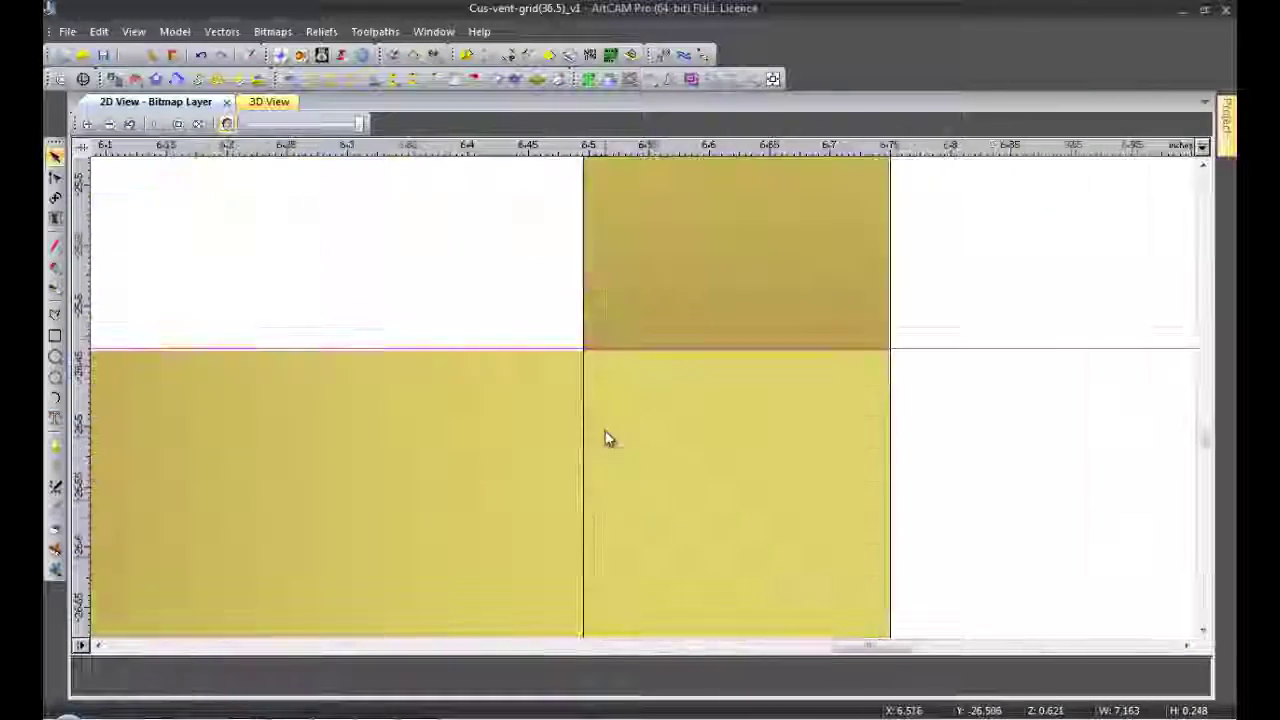
scroll(677, 291, "up", 1)
scroll(676, 568, "down", 1)
scroll(670, 560, "down", 2)
scroll(674, 451, "down", 1)
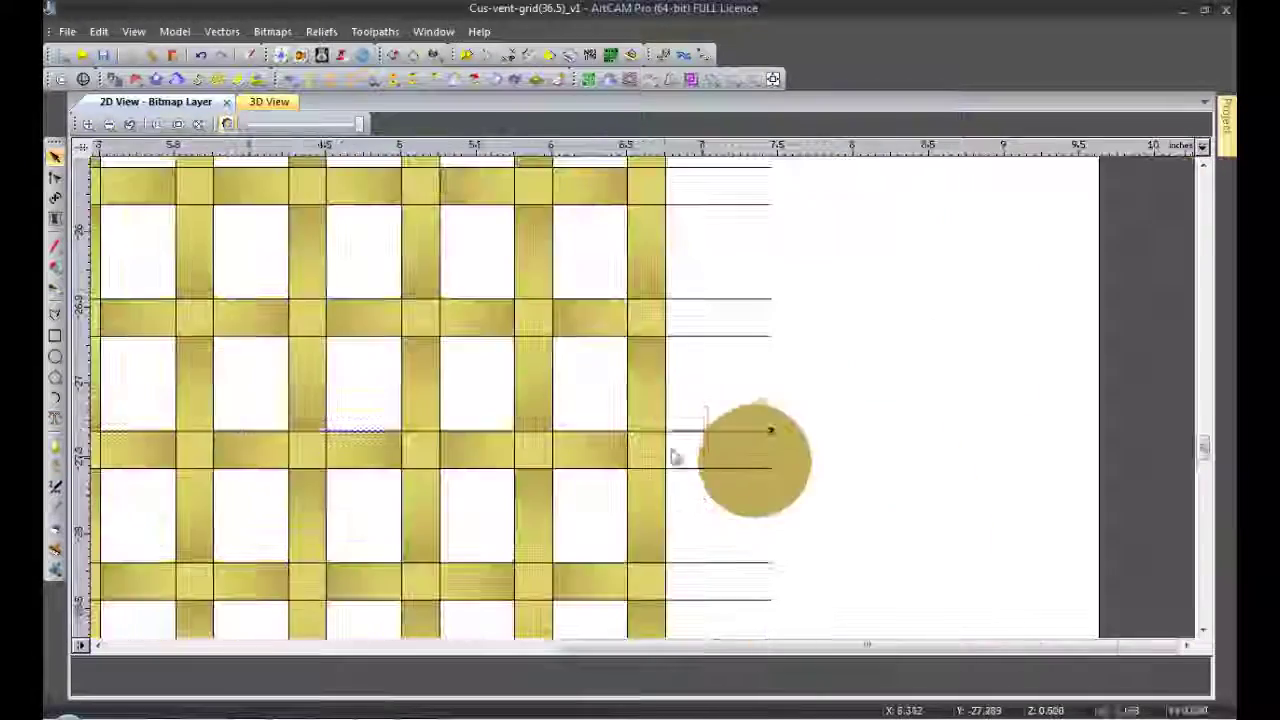
scroll(629, 380, "up", 3)
scroll(716, 322, "up", 2)
scroll(716, 322, "down", 2)
scroll(677, 523, "down", 2)
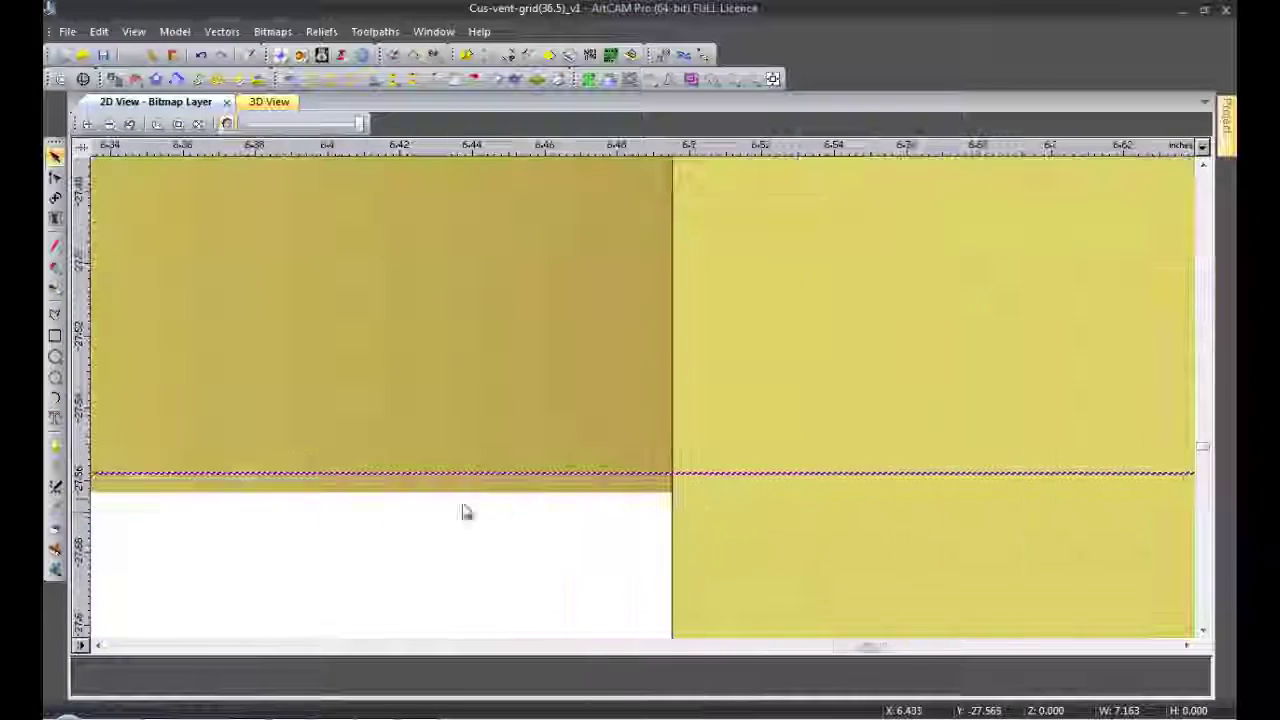
scroll(699, 541, "down", 1)
scroll(789, 514, "down", 2)
scroll(650, 537, "down", 2)
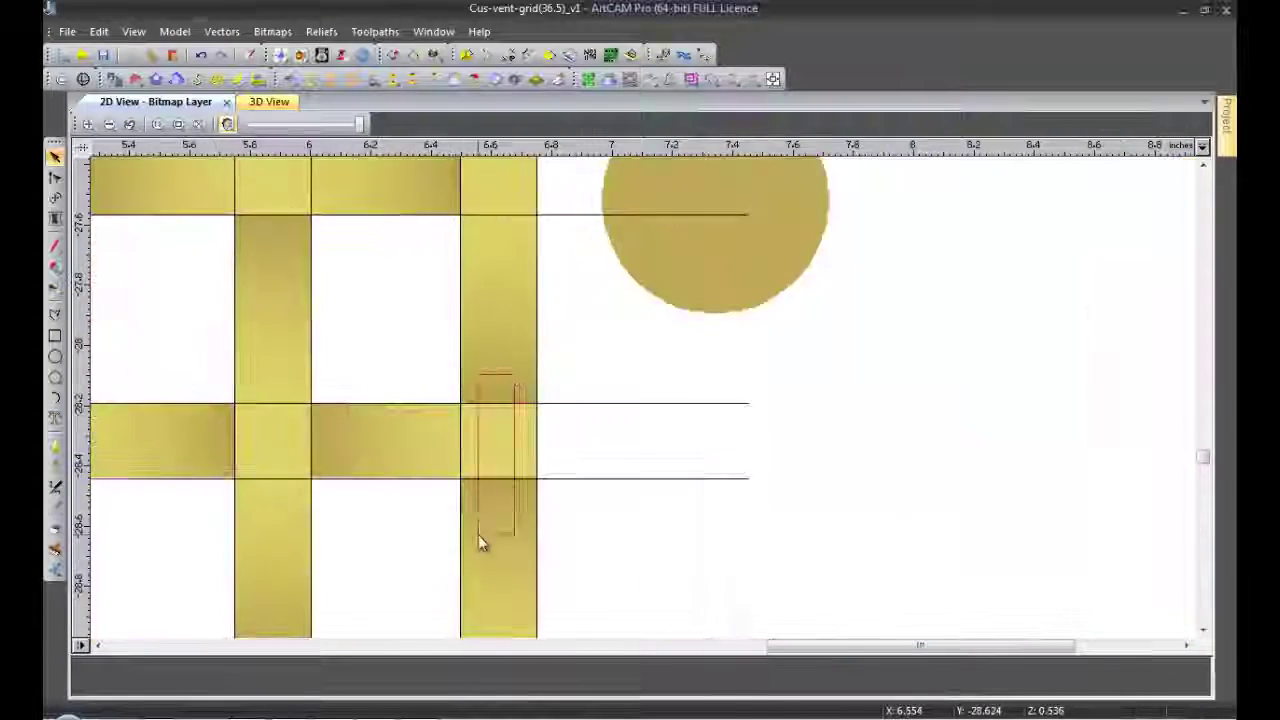
scroll(465, 490, "up", 4)
scroll(448, 442, "down", 1)
scroll(477, 431, "down", 2)
scroll(414, 366, "down", 2)
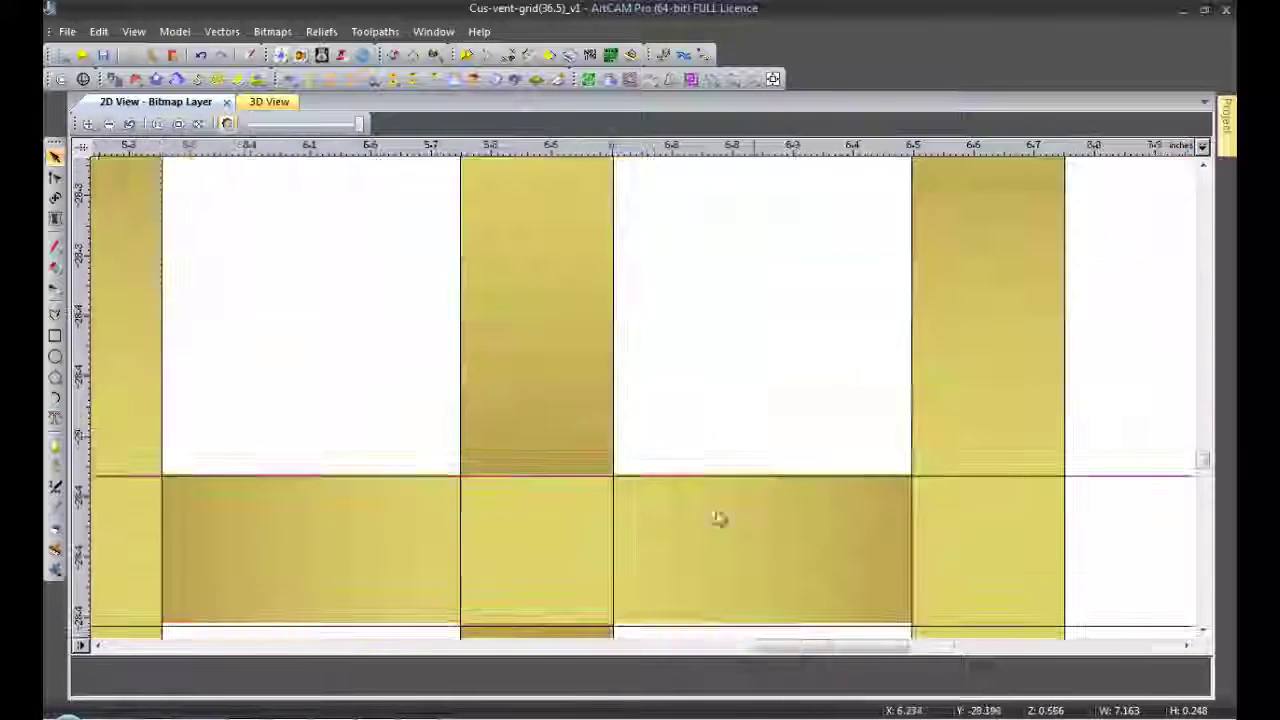
scroll(755, 434, "up", 2)
scroll(749, 429, "up", 1)
scroll(737, 377, "down", 3)
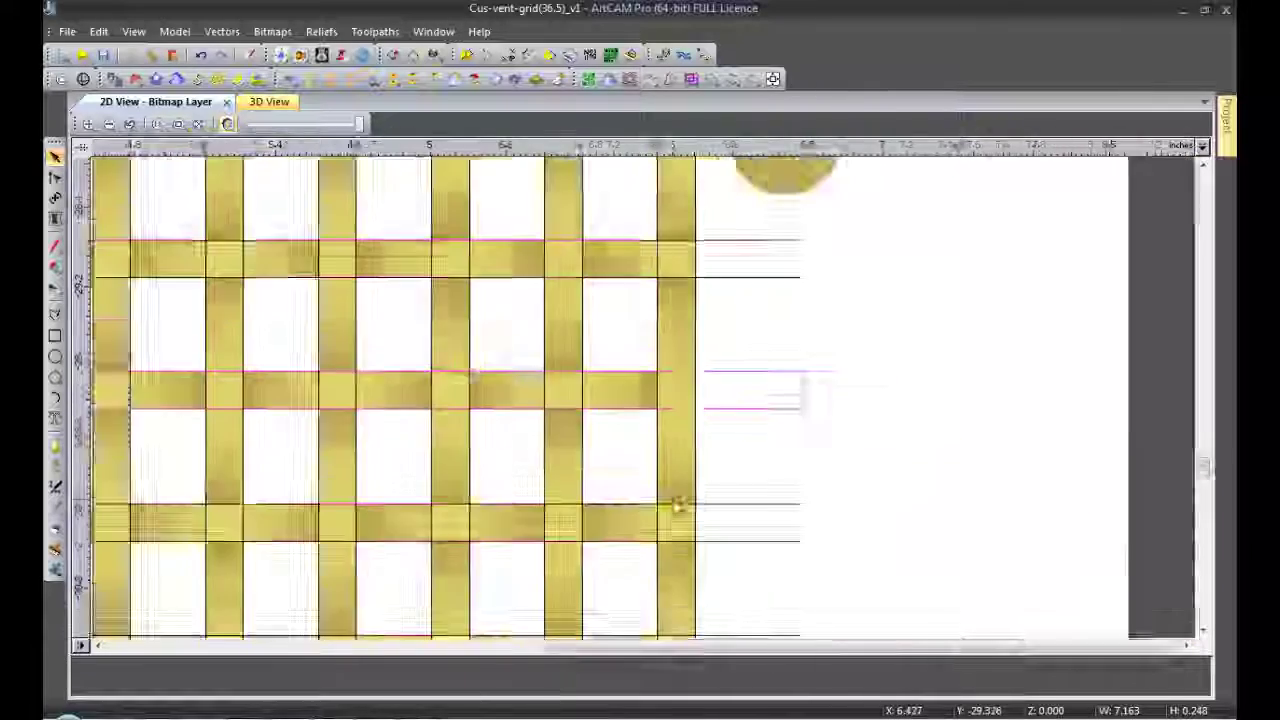
scroll(677, 509, "up", 3)
scroll(615, 405, "up", 1)
scroll(640, 380, "down", 1)
scroll(650, 500, "down", 2)
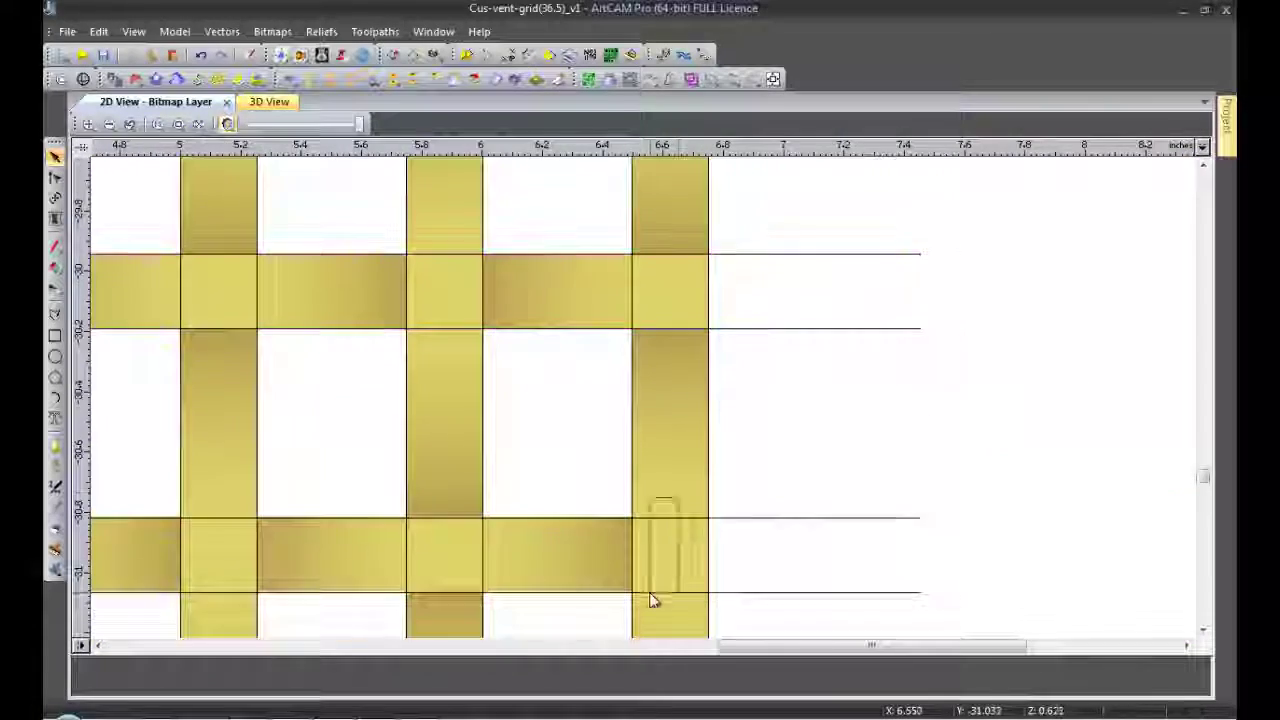
scroll(620, 480, "up", 3)
scroll(592, 380, "up", 1)
scroll(620, 440, "down", 2)
scroll(660, 505, "down", 3)
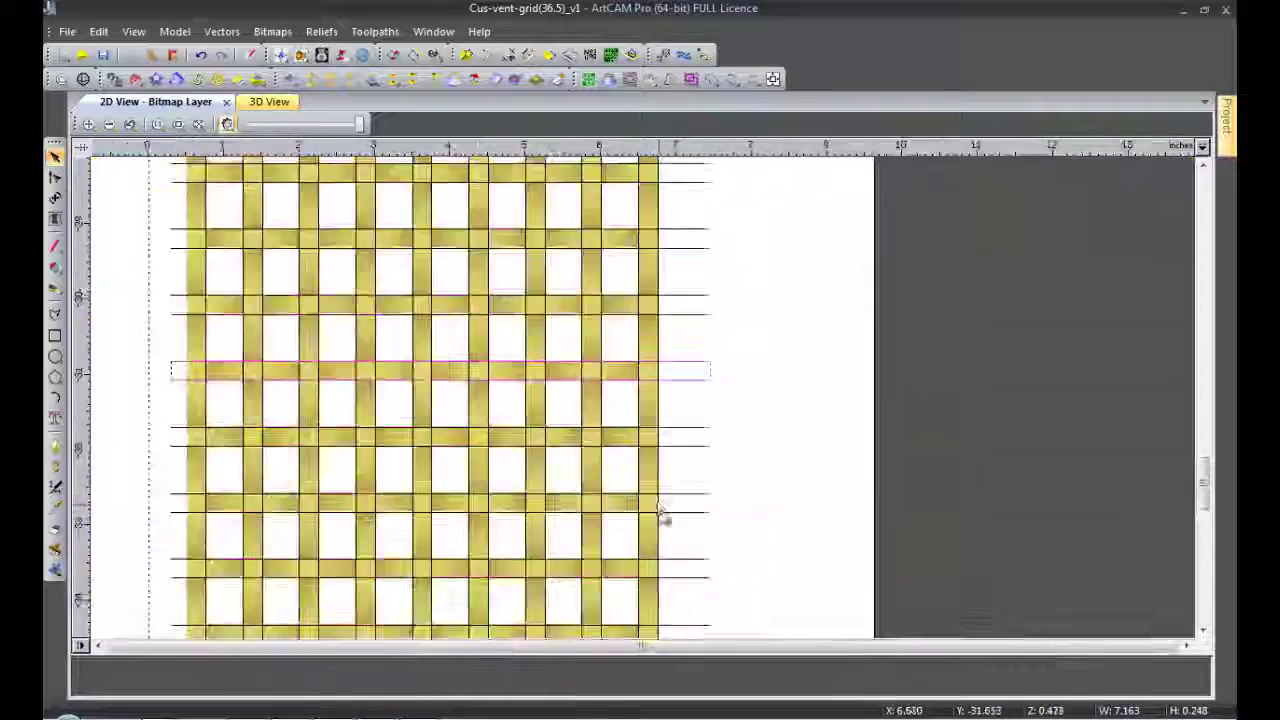
scroll(620, 400, "up", 3)
scroll(610, 350, "up", 2)
scroll(650, 410, "down", 1)
scroll(655, 460, "down", 3)
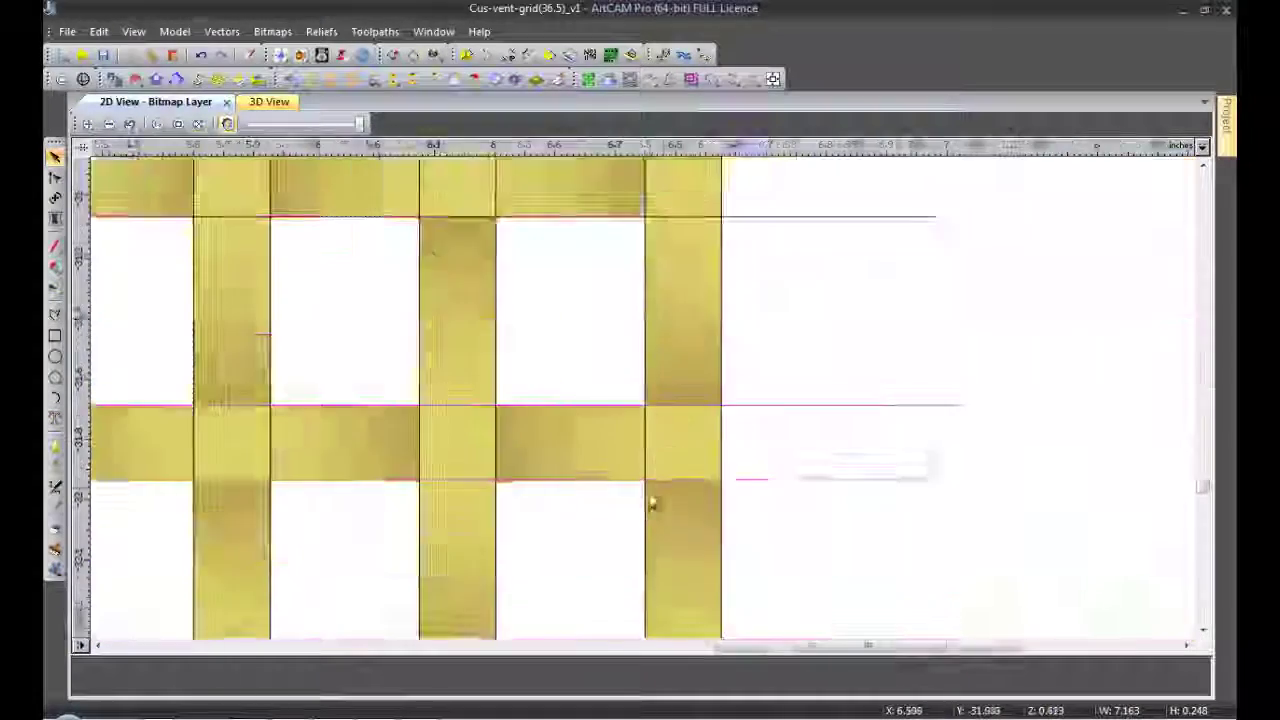
scroll(670, 500, "up", 3)
scroll(666, 476, "up", 1)
scroll(650, 440, "down", 3)
scroll(610, 360, "up", 2)
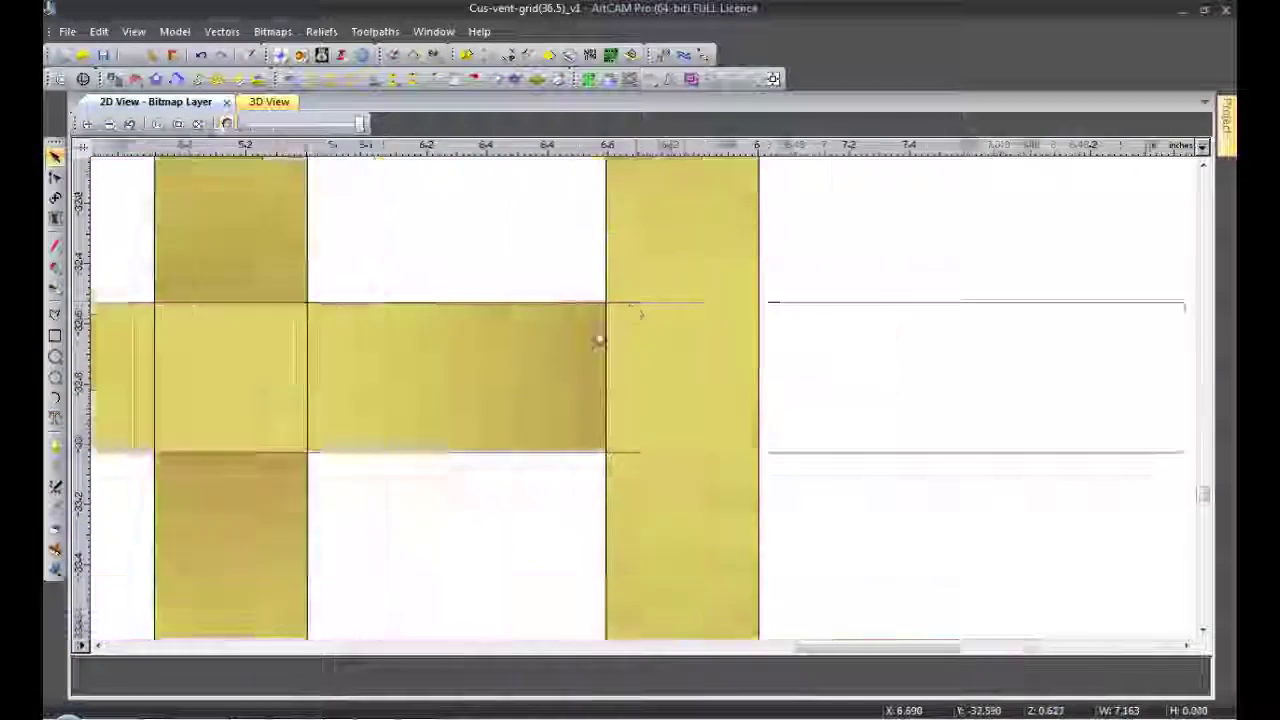
scroll(605, 320, "up", 1)
scroll(650, 400, "down", 2)
scroll(600, 485, "up", 1)
scroll(540, 480, "down", 3)
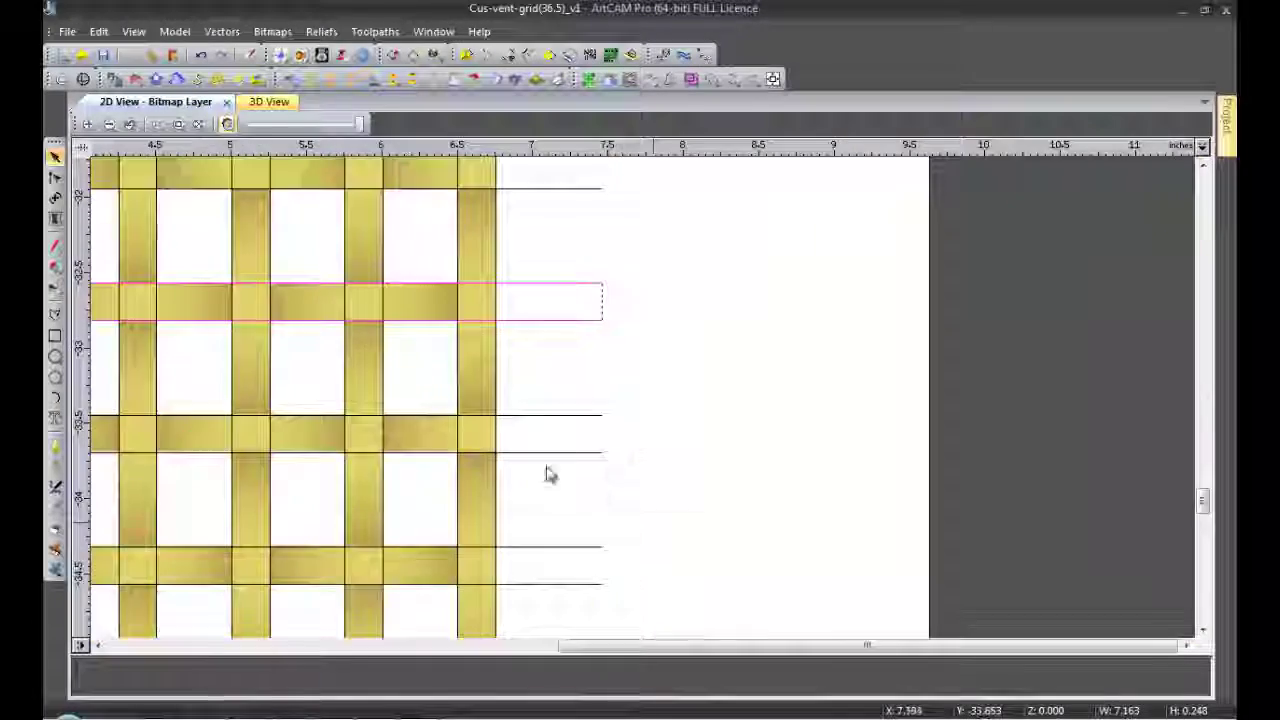
scroll(500, 430, "up", 1)
scroll(608, 386, "up", 2)
scroll(626, 383, "up", 1)
scroll(614, 480, "down", 4)
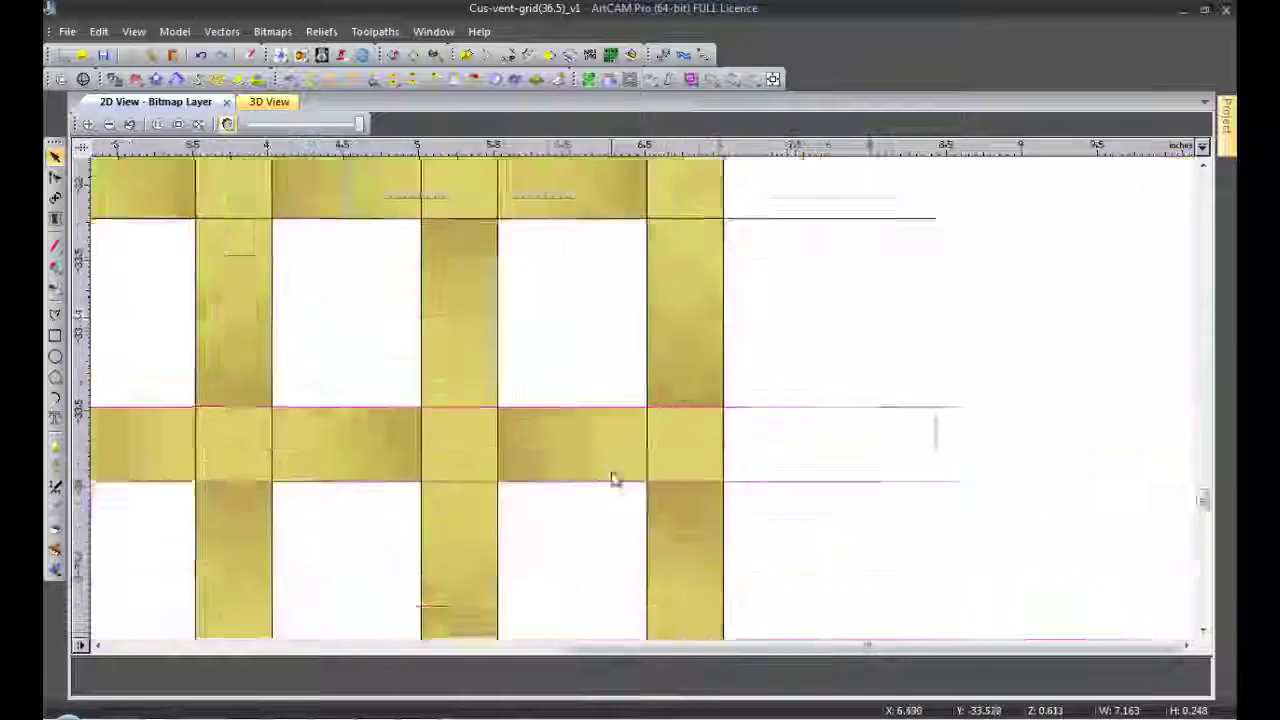
scroll(735, 441, "down", 2)
scroll(660, 451, "up", 2)
scroll(623, 397, "up", 1)
scroll(629, 449, "up", 1)
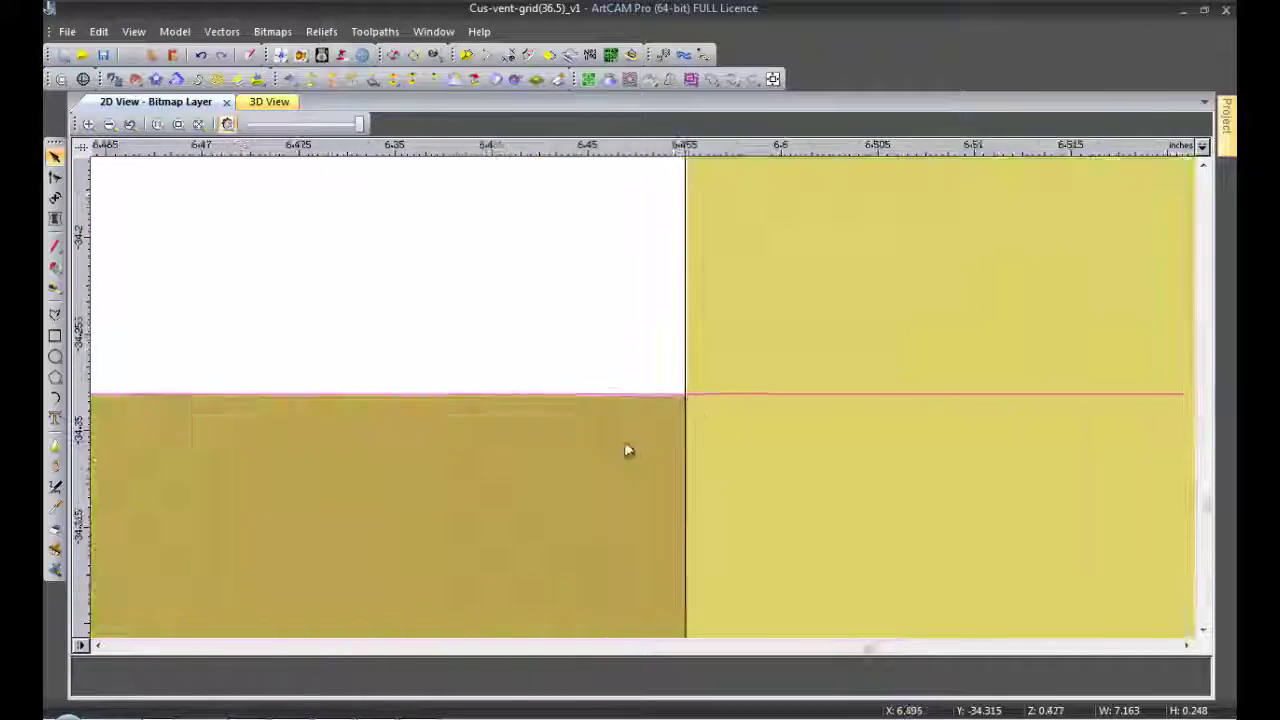
scroll(651, 503, "down", 1)
scroll(651, 503, "up", 1)
scroll(697, 557, "up", 1)
scroll(651, 546, "up", 1)
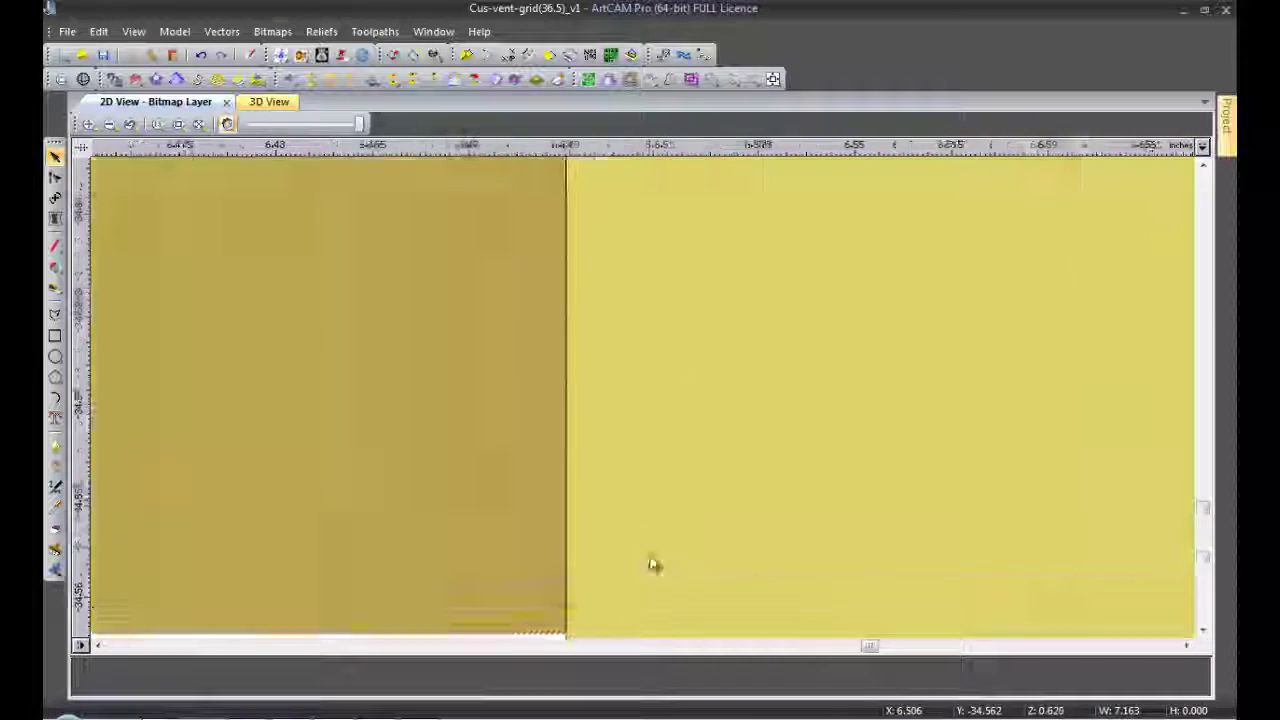
scroll(651, 563, "down", 3)
scroll(663, 600, "down", 1)
scroll(650, 540, "up", 2)
scroll(610, 470, "up", 2)
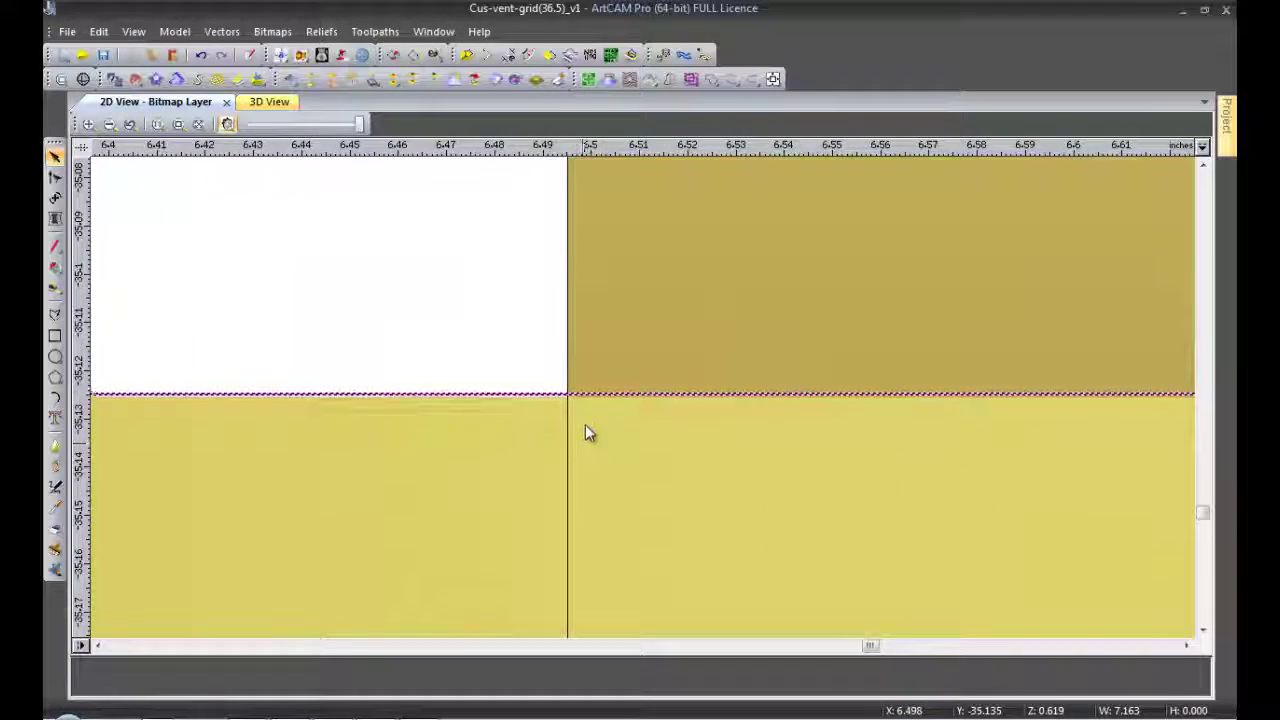
scroll(650, 470, "down", 3)
scroll(749, 494, "down", 3)
scroll(643, 417, "down", 2)
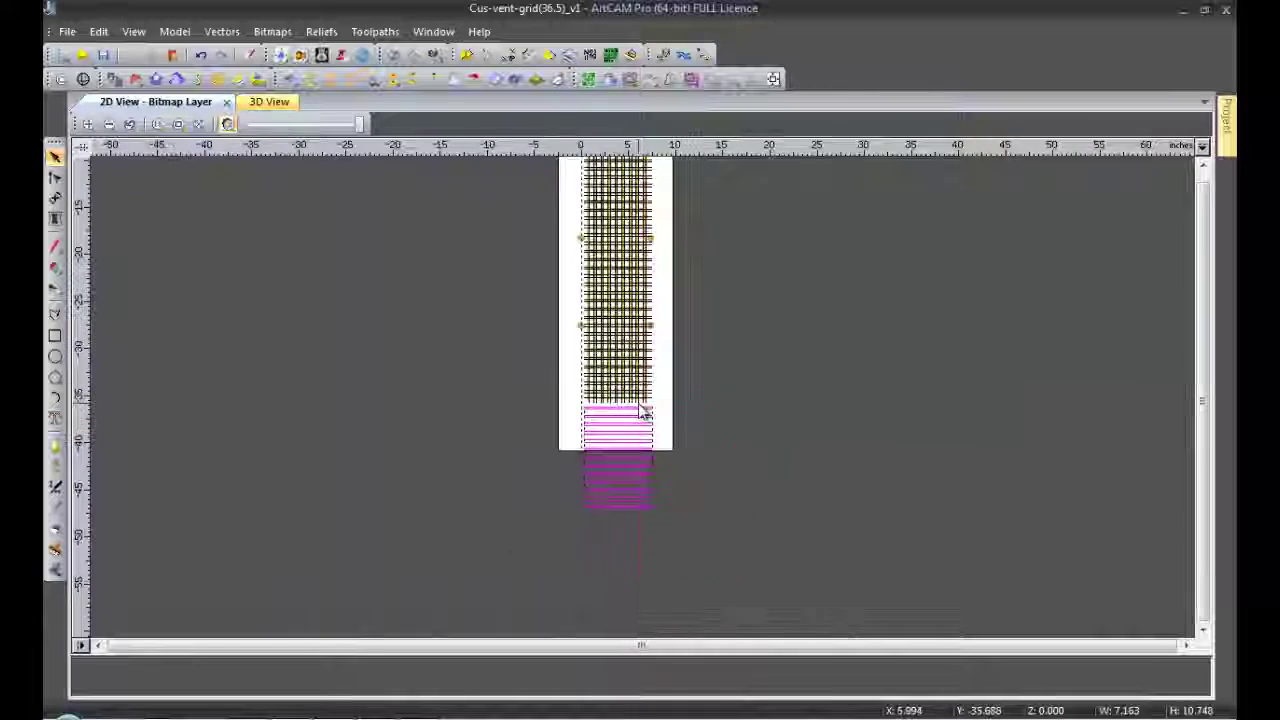
- Save the model and add a new vector layer, Vector Layer 2
scroll(643, 323, "up", 2)
key("ctrl+s")
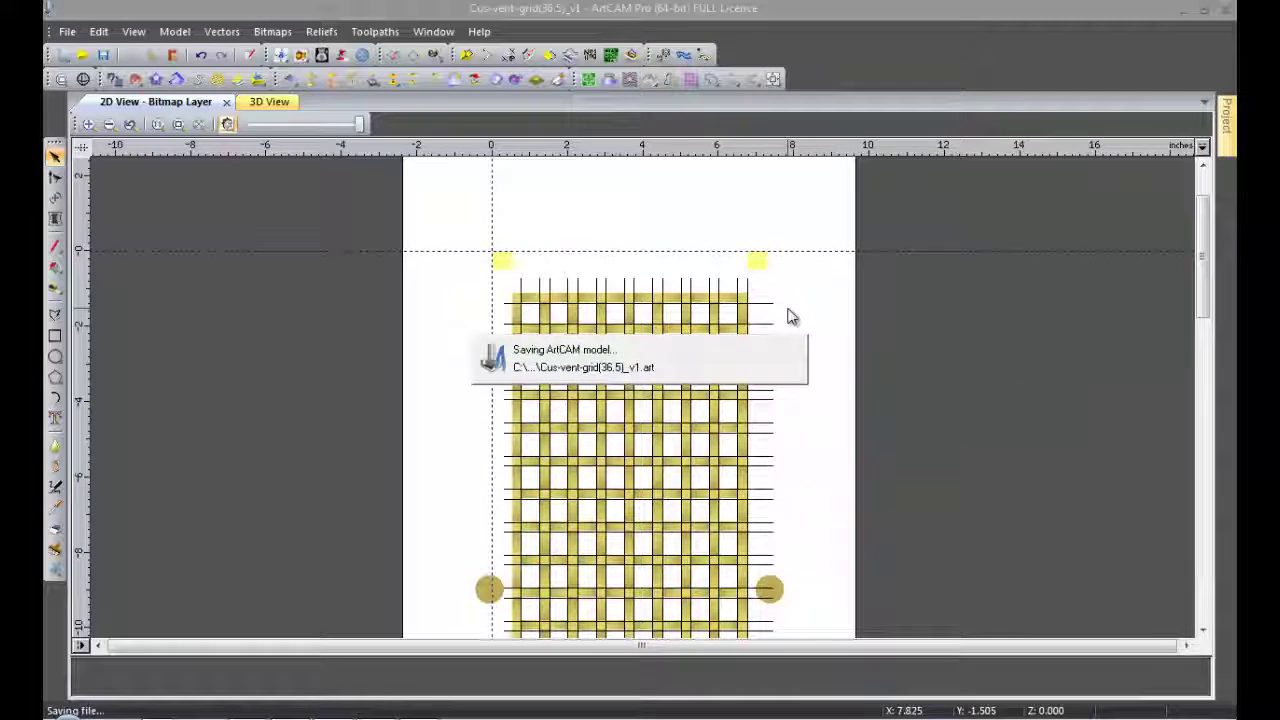
scroll(706, 581, "down", 3)
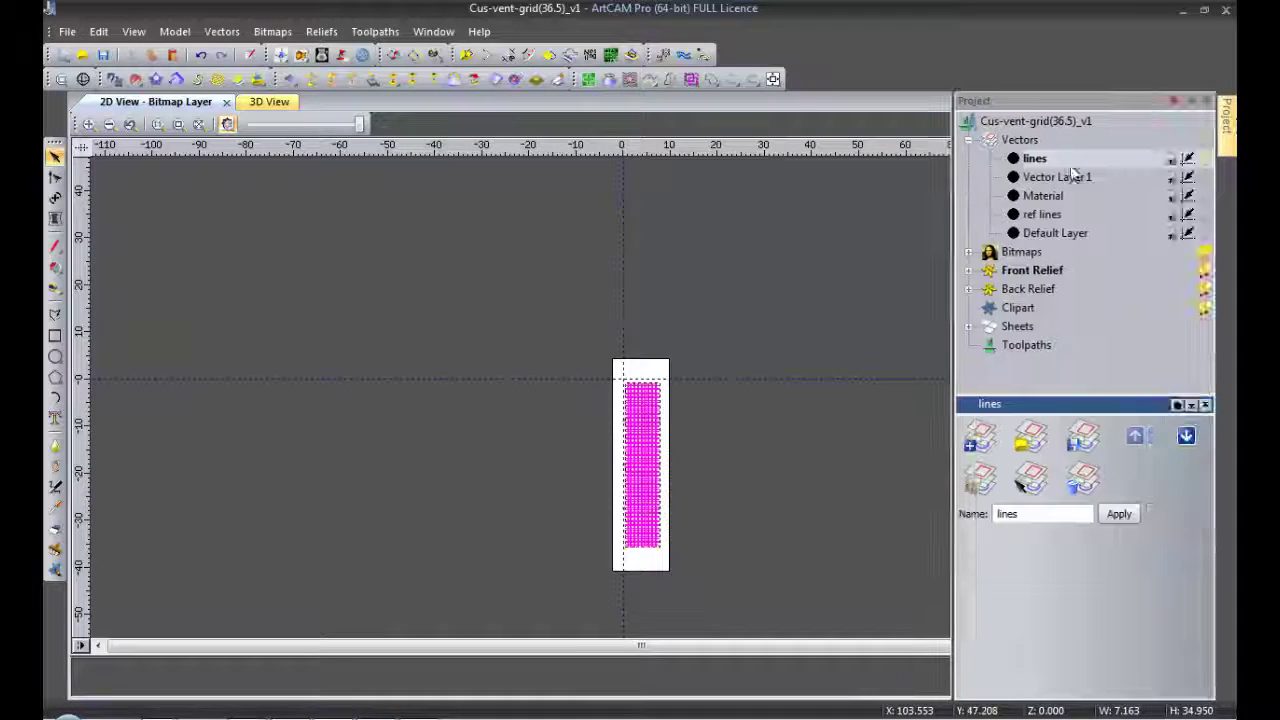
right_click(1086, 170)
left_click(1106, 185)
key("Return")
left_click(847, 292)
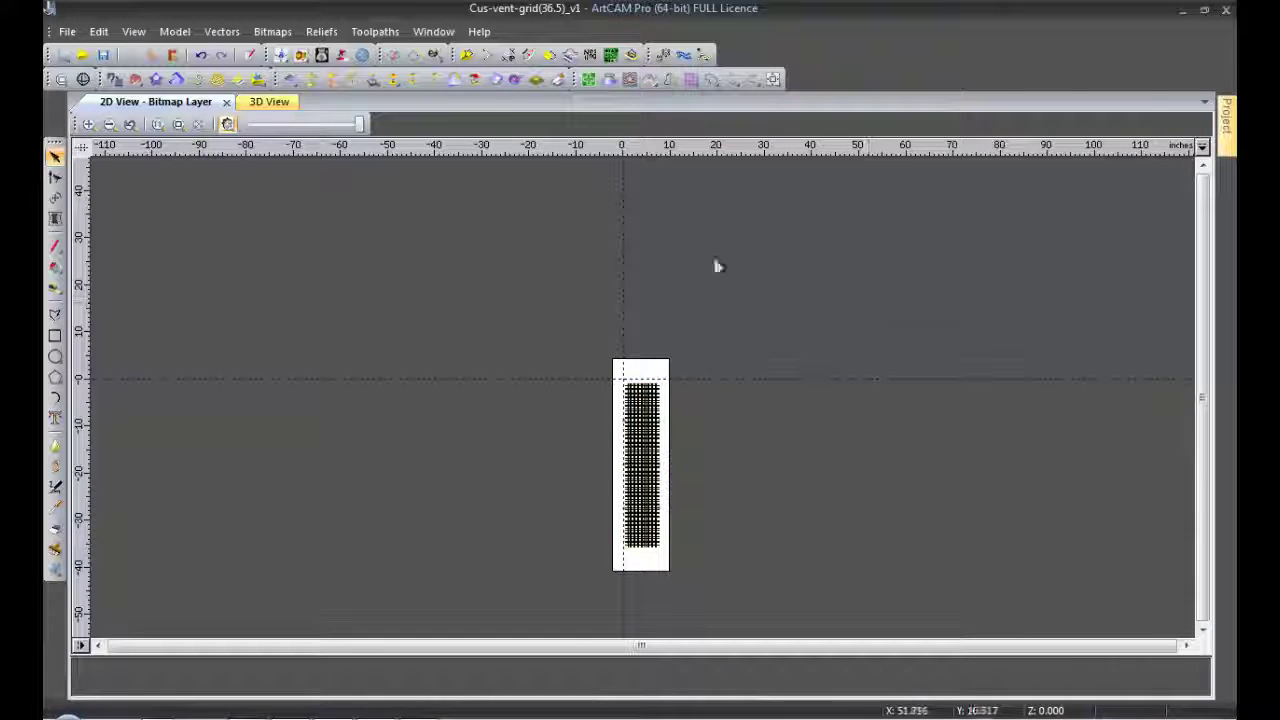
- Add Vector Layer 3 and start a Drilling toolpath with a 0.25 in finish depth
right_click(1099, 162)
left_click(1120, 168)
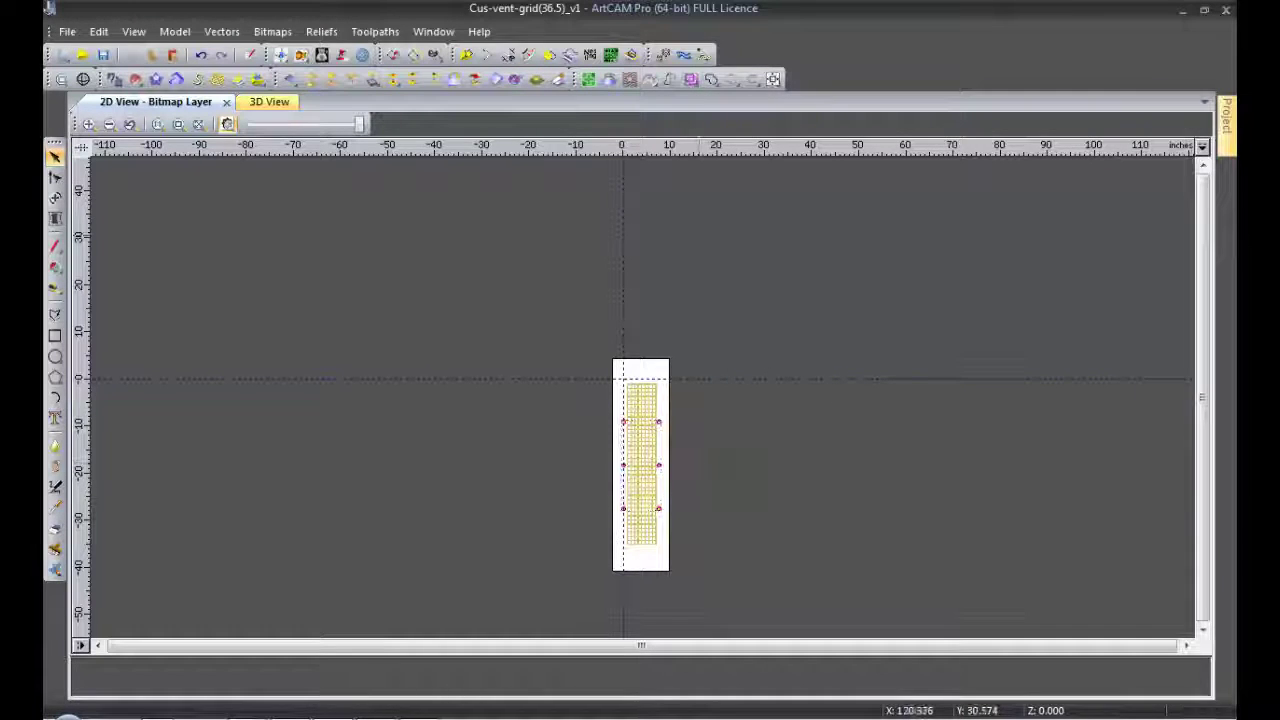
left_click(1026, 382)
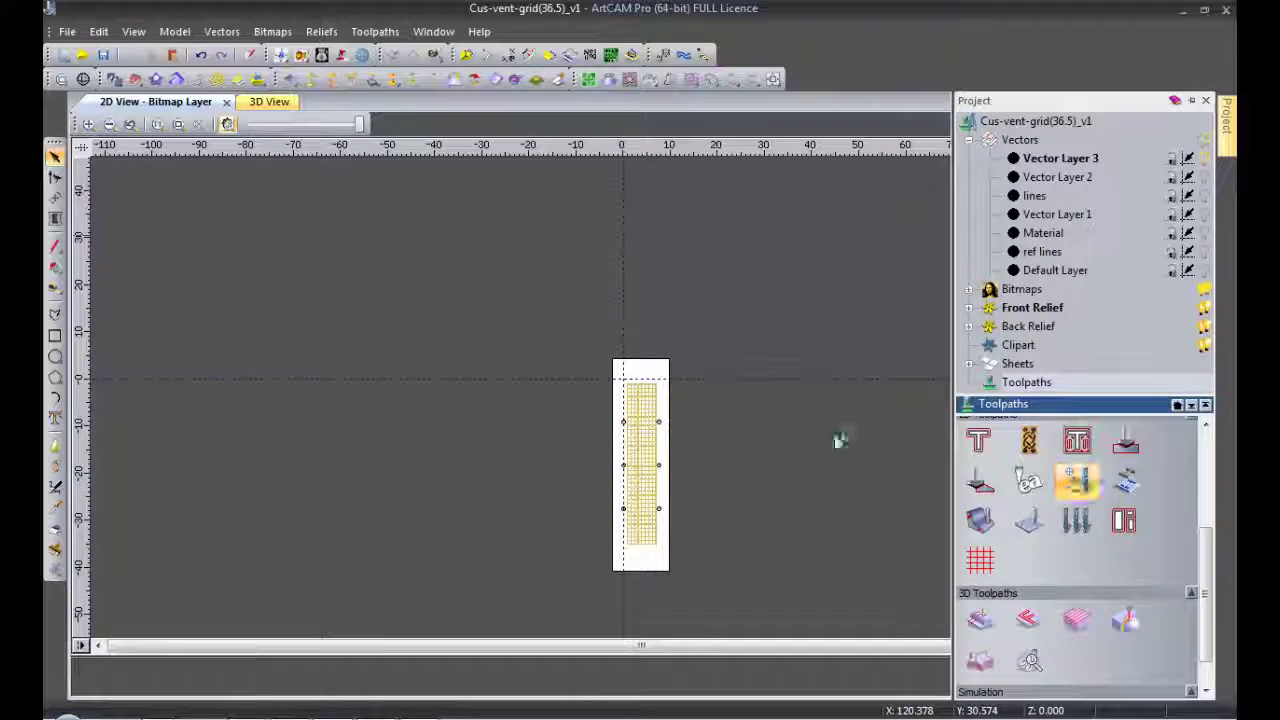
left_click(217, 217)
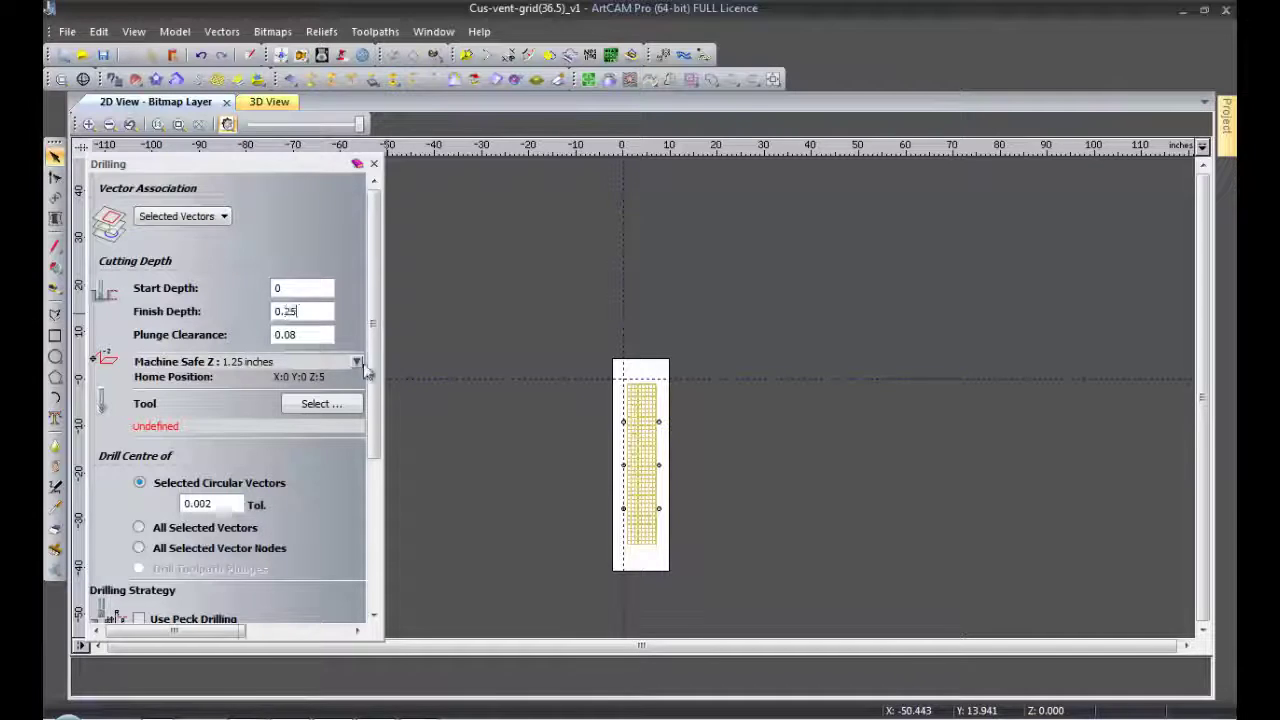
- Calculate the 750em_nails drilling toolpath with the 2-End Mill 3/4 Inch on 0.75 in material
left_click(321, 403)
left_click(443, 449)
left_click(654, 531)
scroll(375, 533, "down", 5)
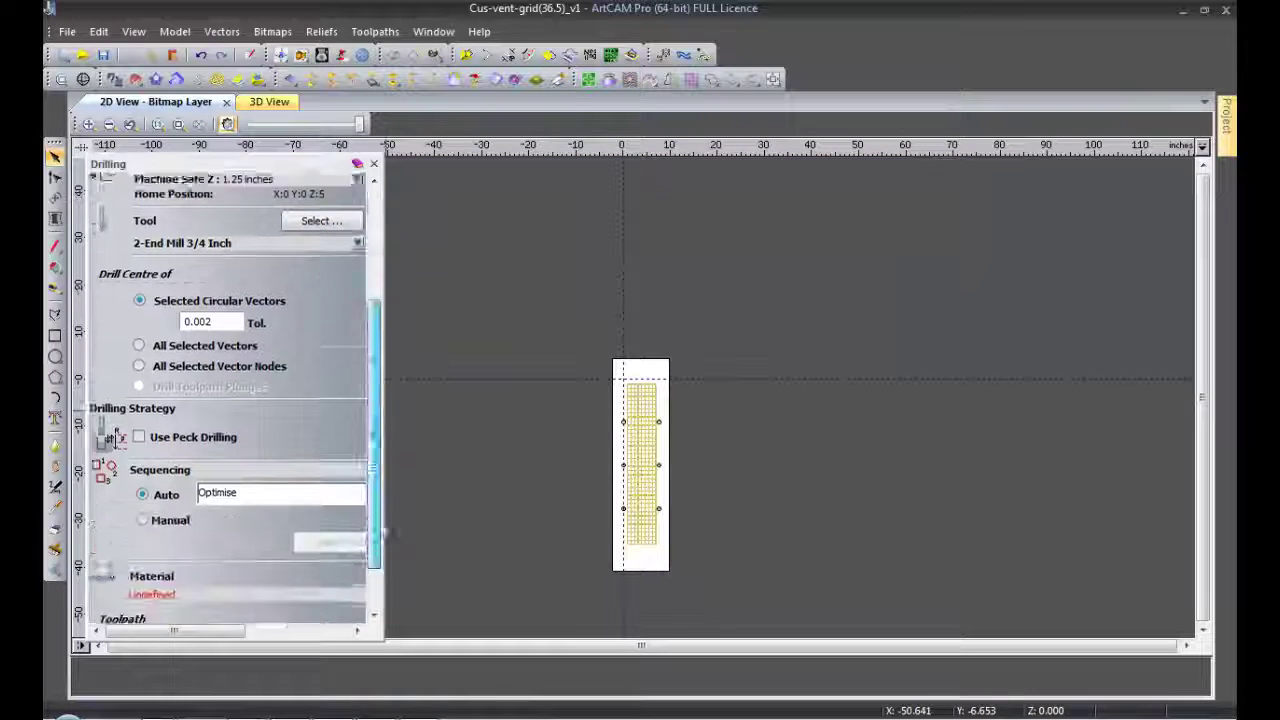
scroll(375, 533, "down", 2)
left_click(330, 477)
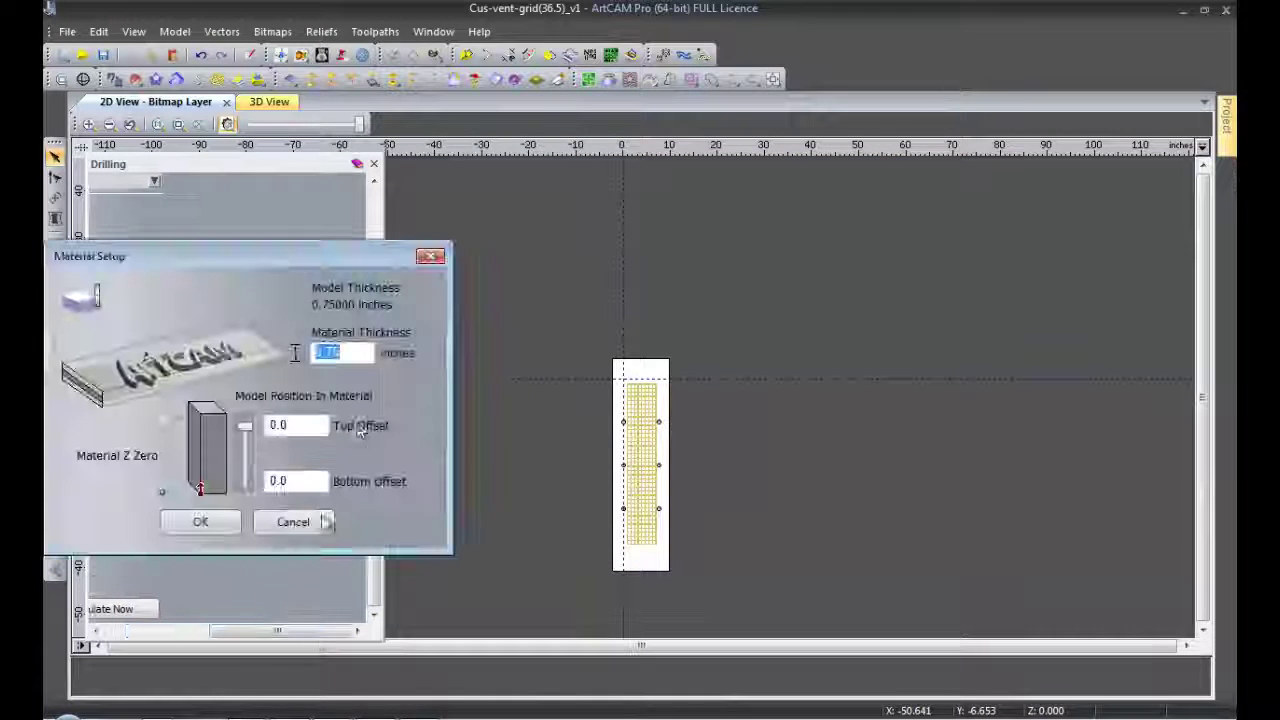
left_click(199, 523)
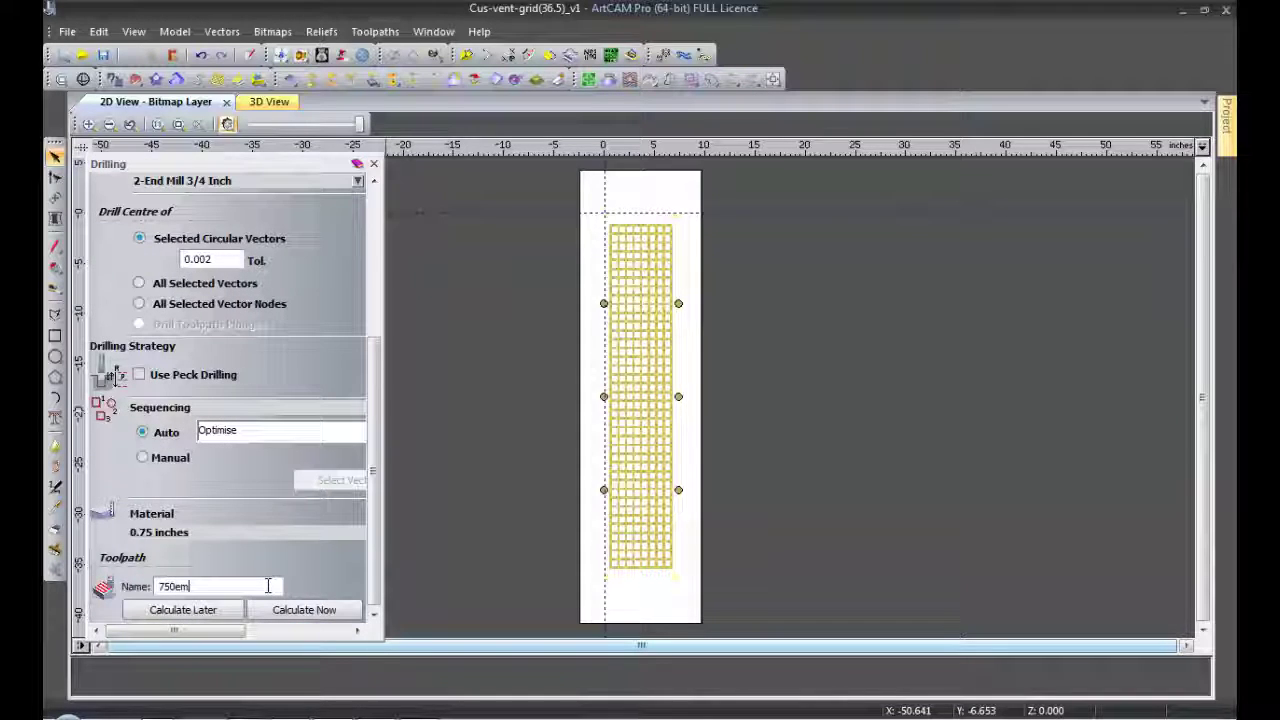
key("F3")
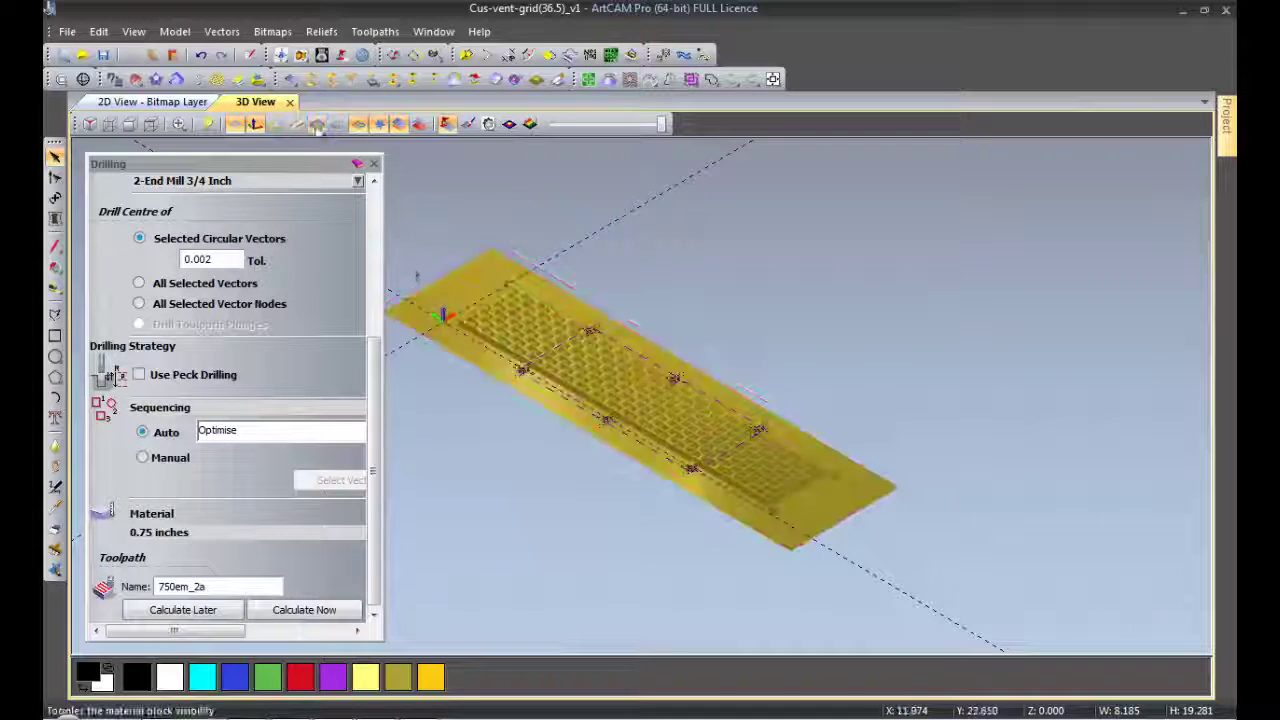
scroll(720, 388, "up", 5)
left_click(335, 612)
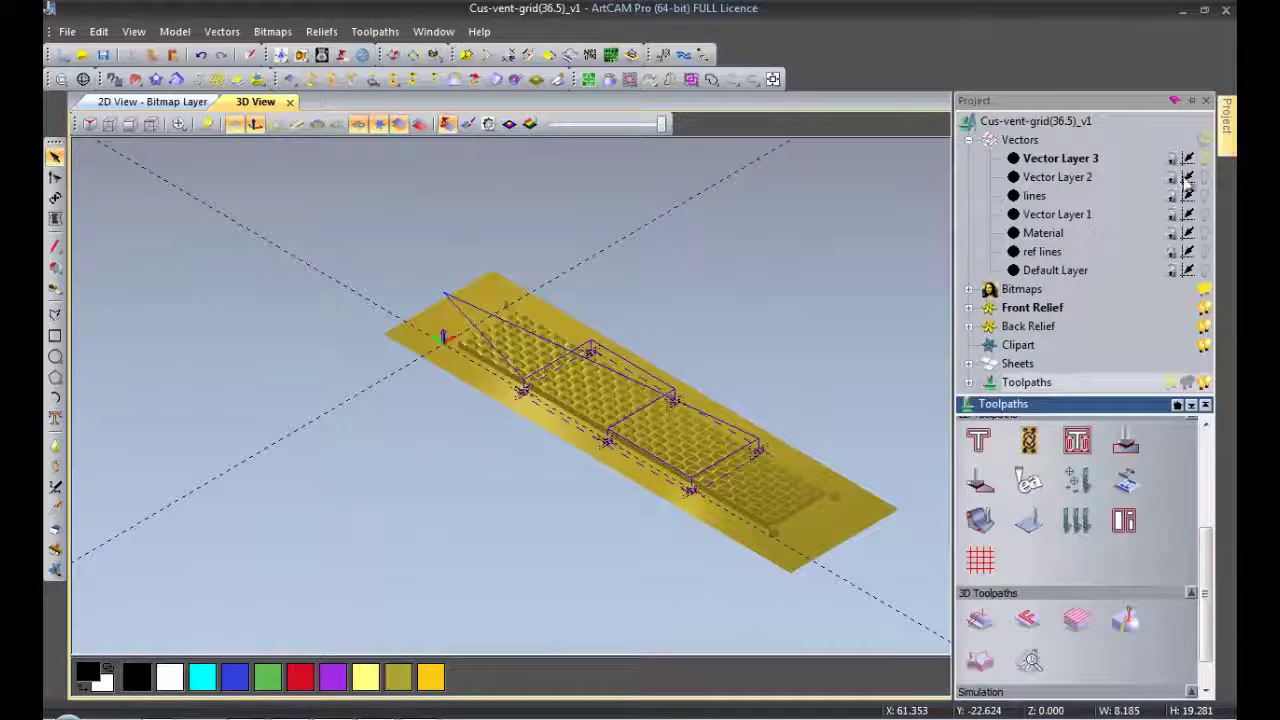
- Colour the 750em_nails layer red and make Vector Layer 3 the active layer
left_click(1078, 163)
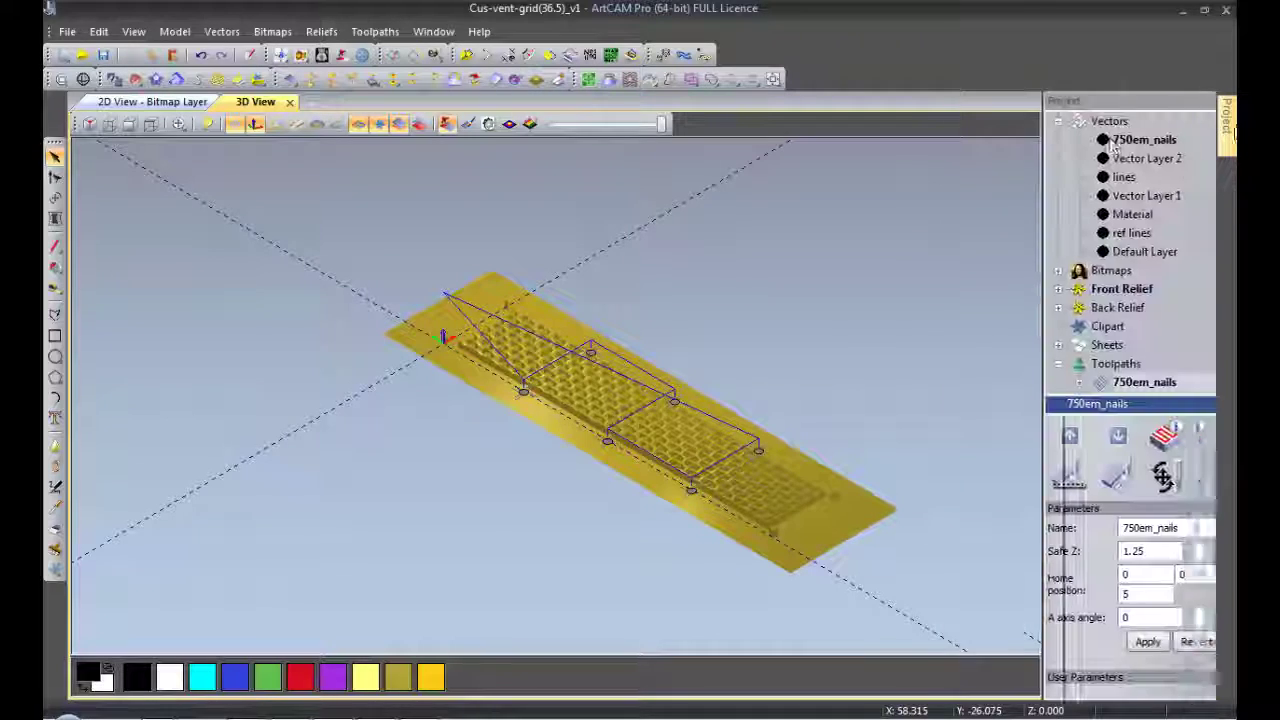
left_click(1013, 139)
left_click(488, 492)
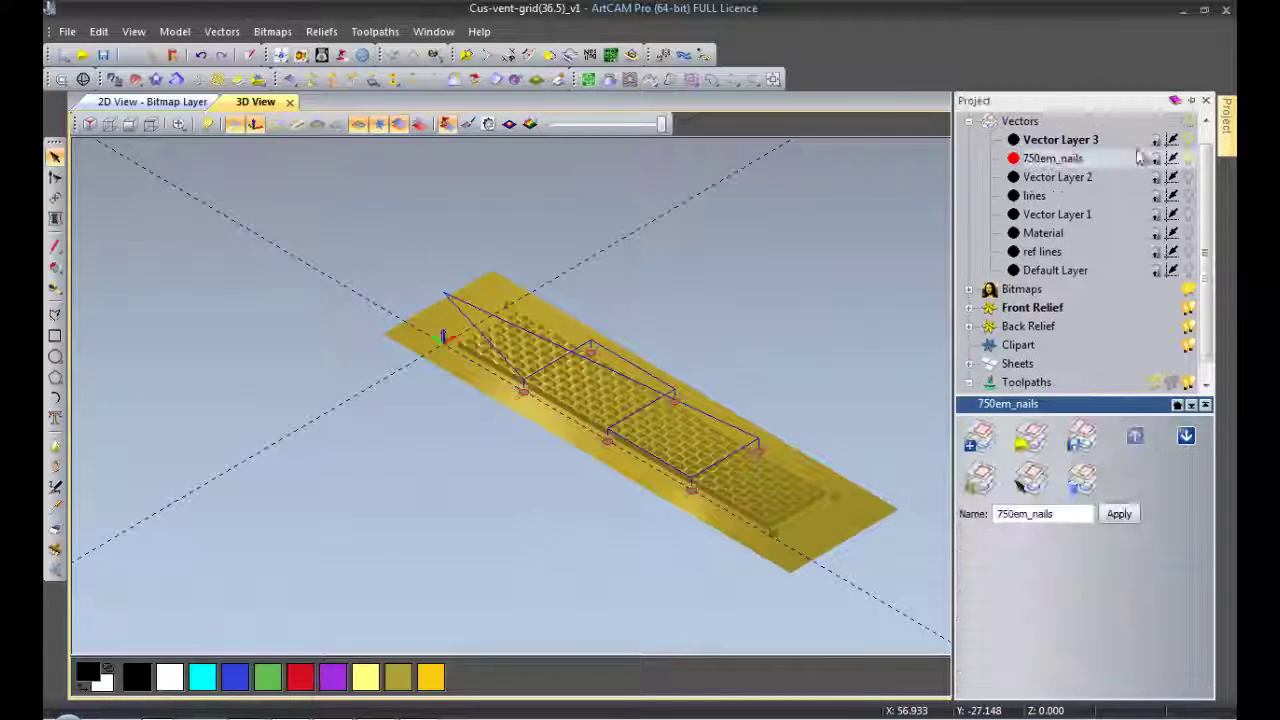
left_click(1060, 140)
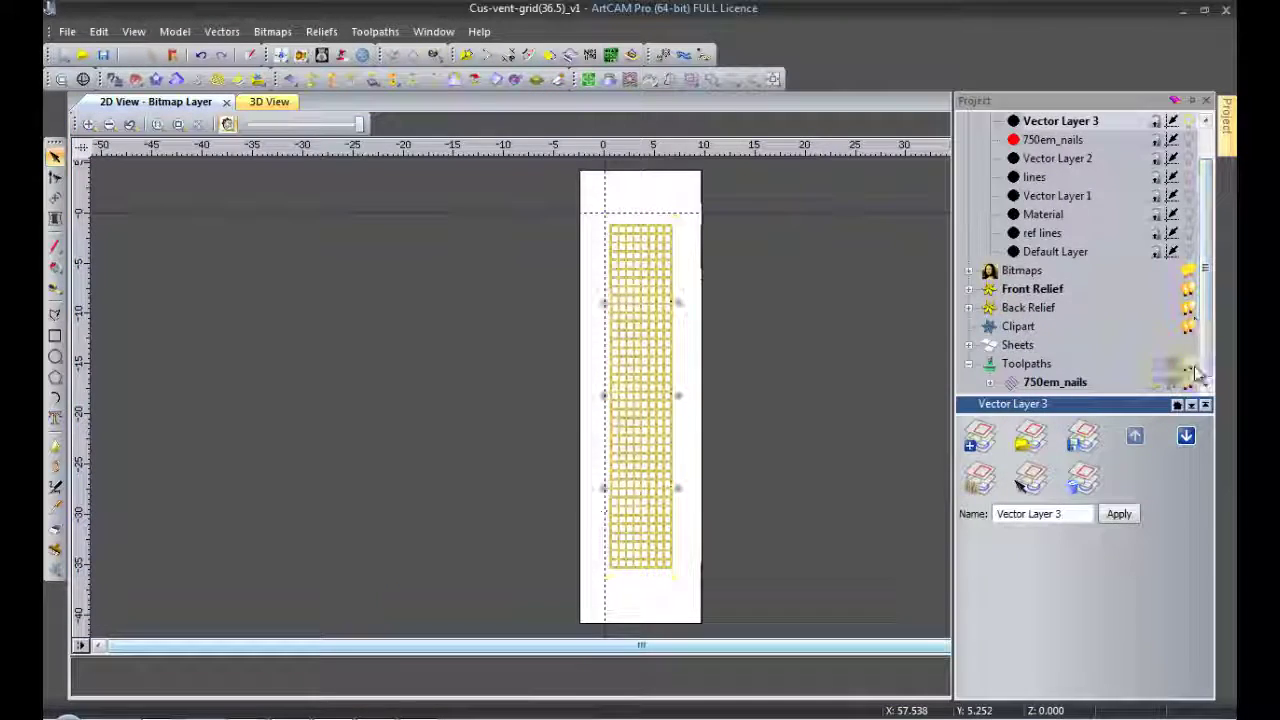
- Offset the grid outline outward by 0.5 in to form a boundary
scroll(698, 244, "up", 5)
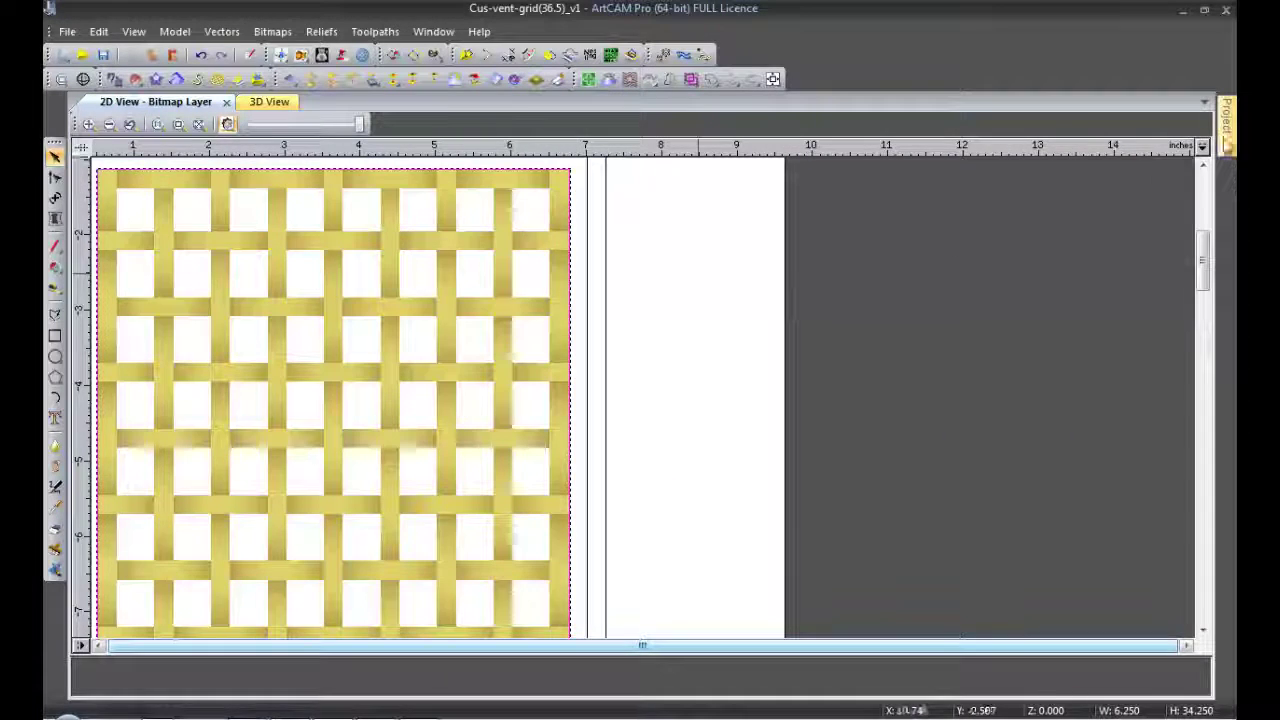
scroll(737, 364, "down", 3)
left_click(527, 54)
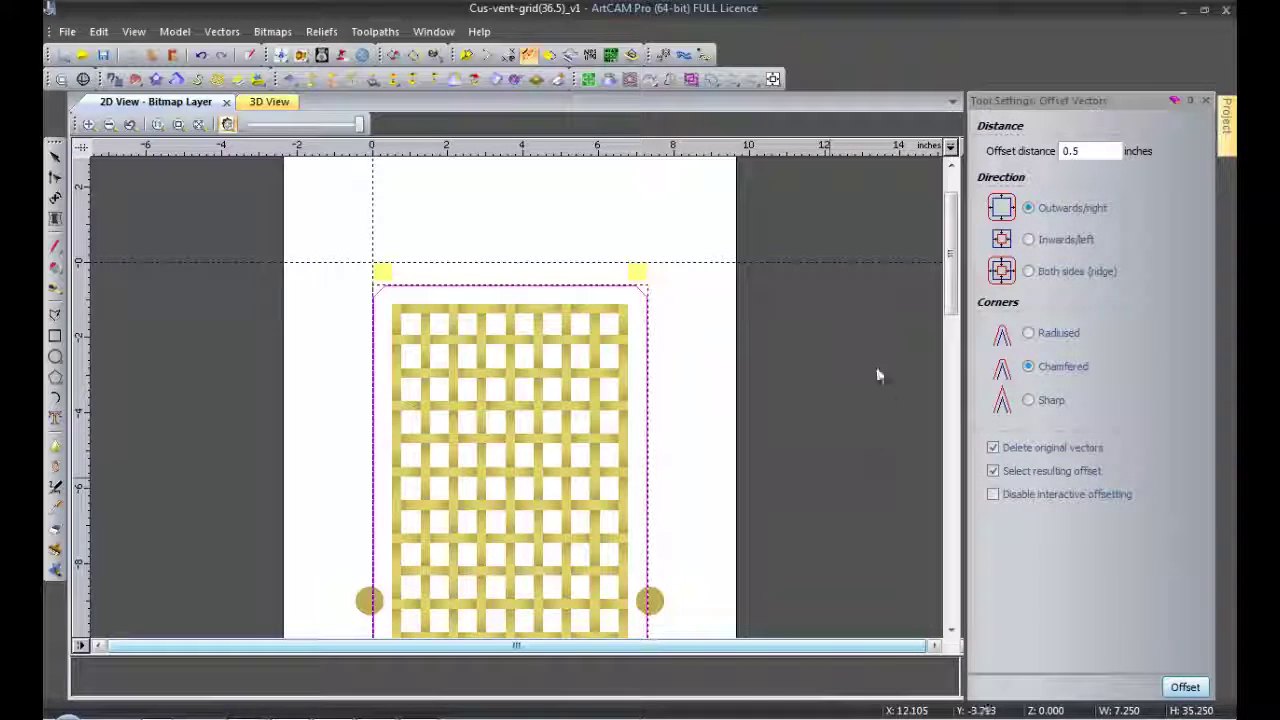
left_click(1228, 125)
- Start a Z Level Roughing toolpath using the 1-Ball Nose 1/2 Inch tool
left_click(1030, 363)
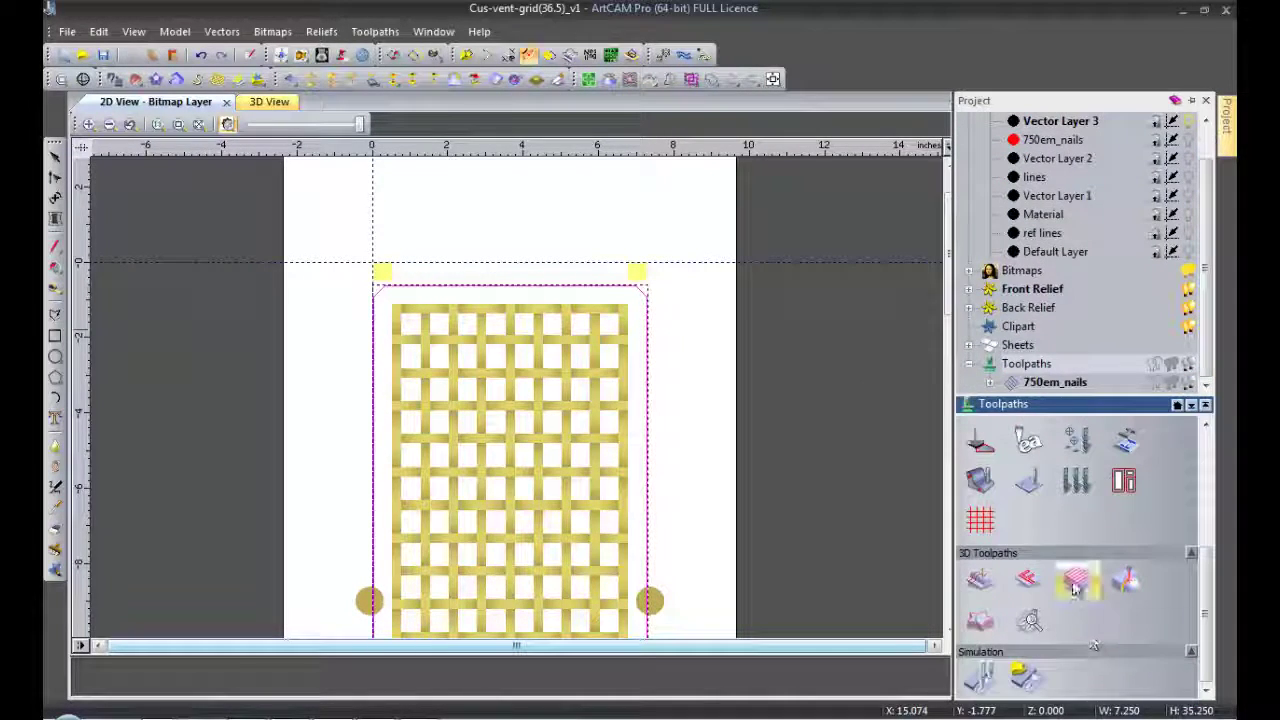
left_click(1078, 580)
left_click(340, 401)
left_click(440, 380)
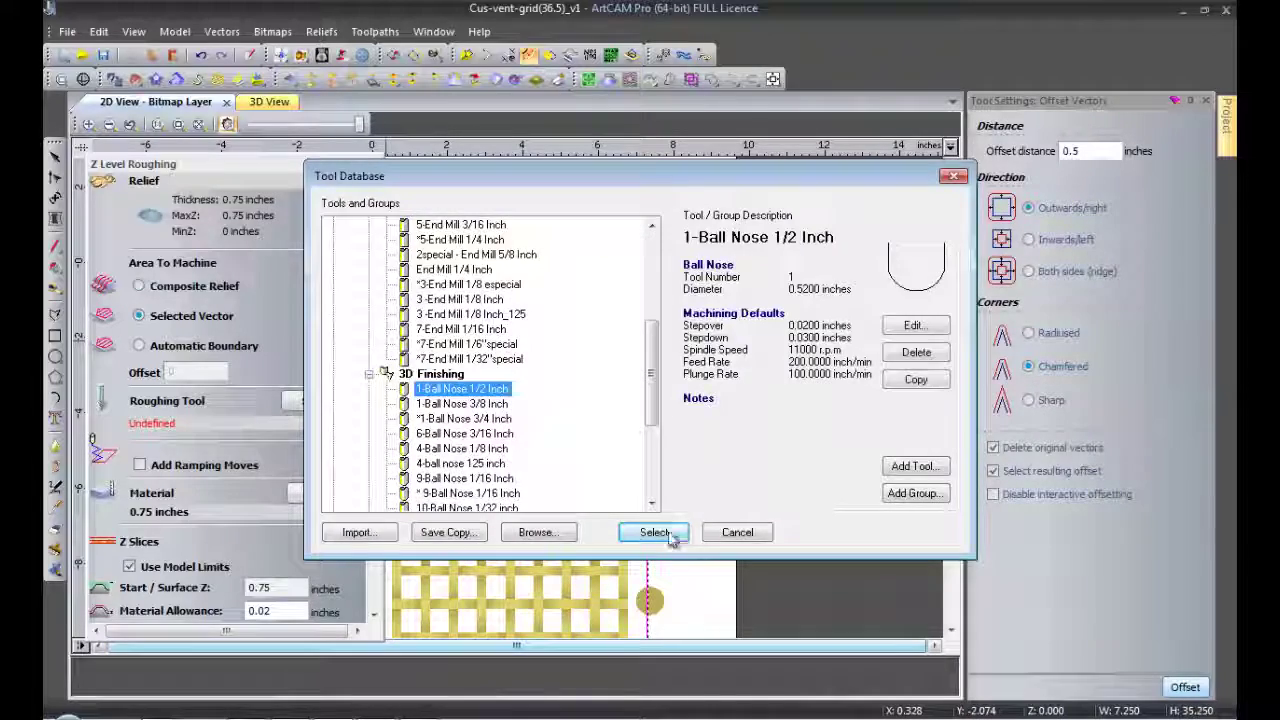
left_click(654, 531)
scroll(377, 420, "down", 2)
mouse_move(377, 420)
left_mouse_down()
mouse_move(385, 492)
mouse_move(378, 400)
left_mouse_up()
left_click(318, 400)
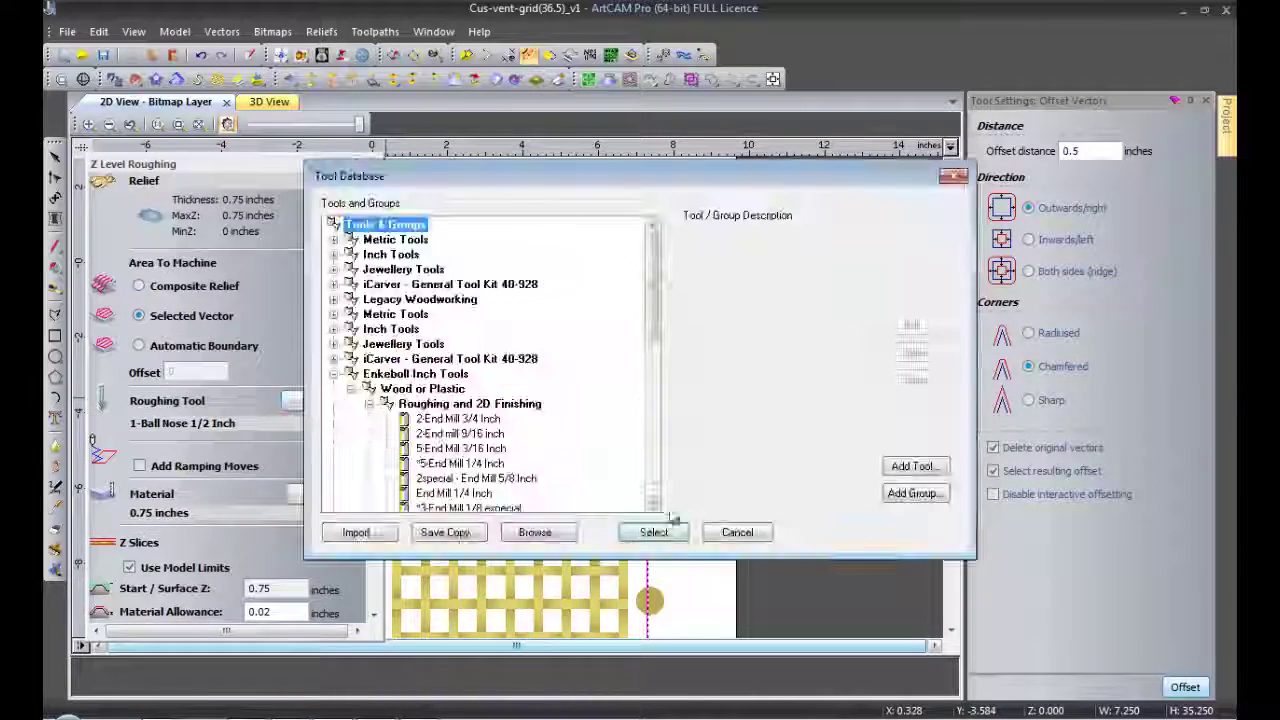
left_click(651, 531)
- Set 0.06 stepdown and allowance with Offset strategy, then calculate the 500ball_1a roughing toolpath
scroll(251, 357, "down", 2)
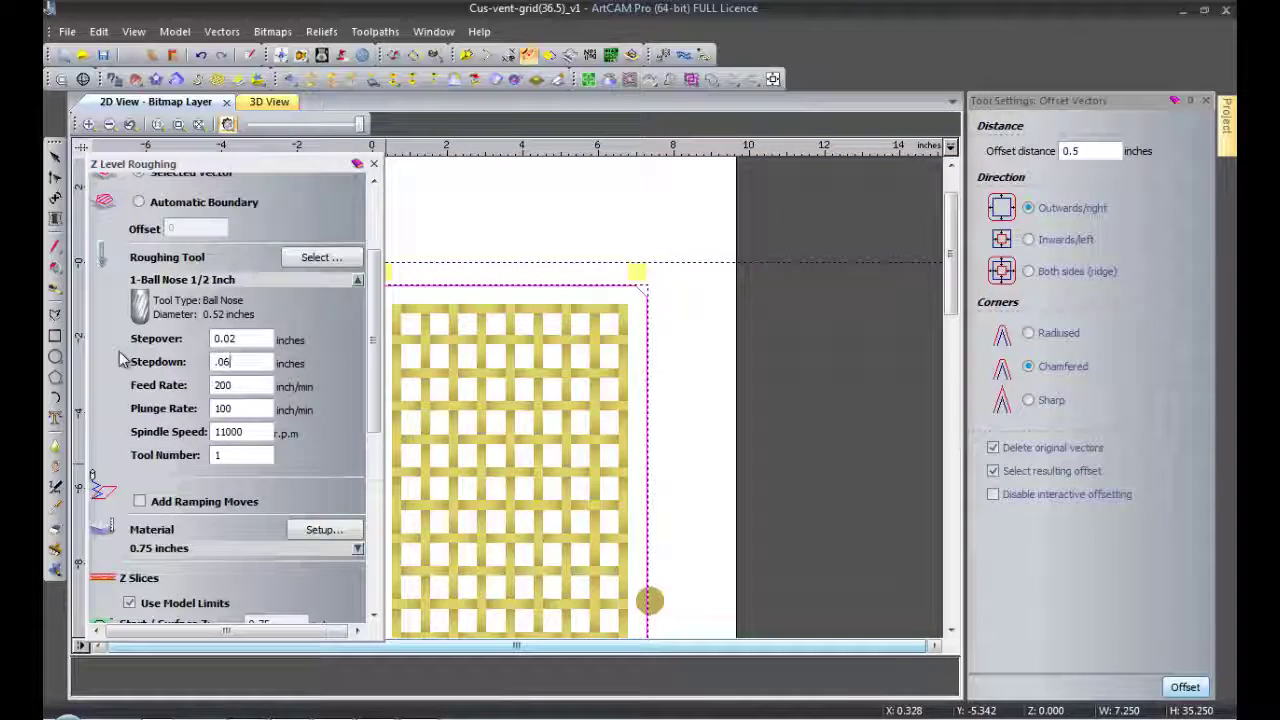
scroll(279, 362, "down", 3)
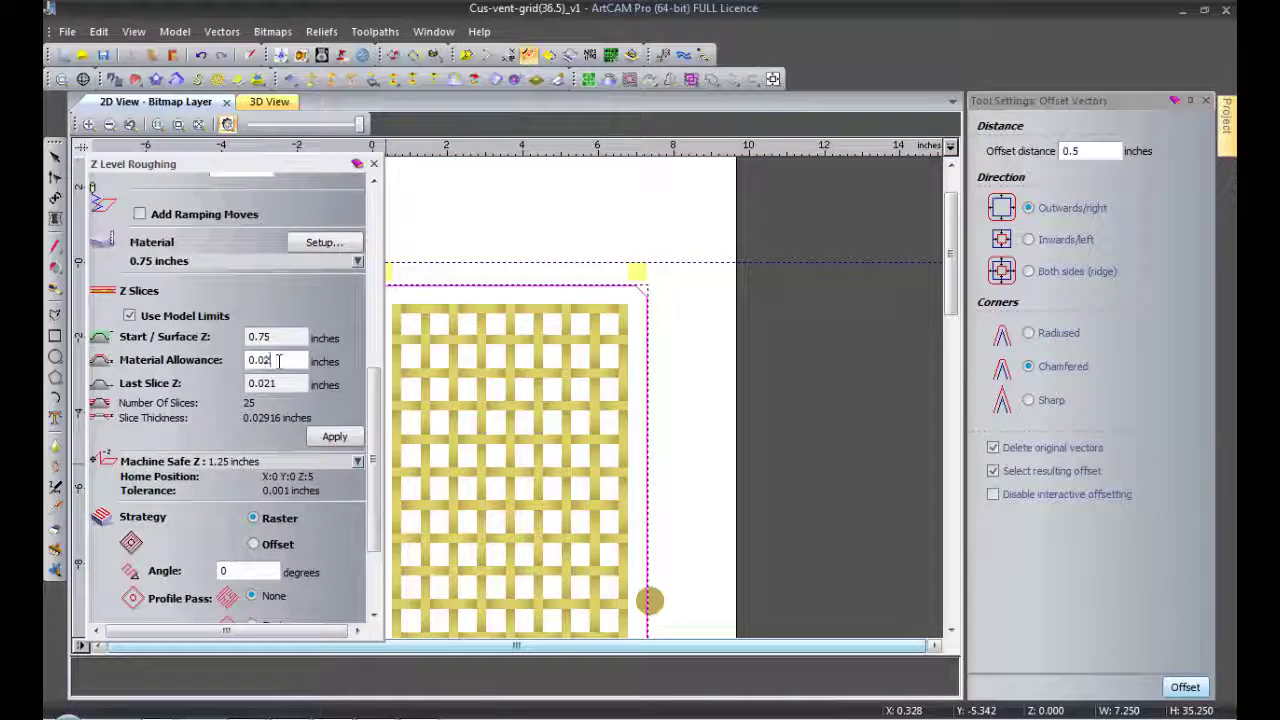
key("Return")
left_click(445, 446)
left_click(253, 412)
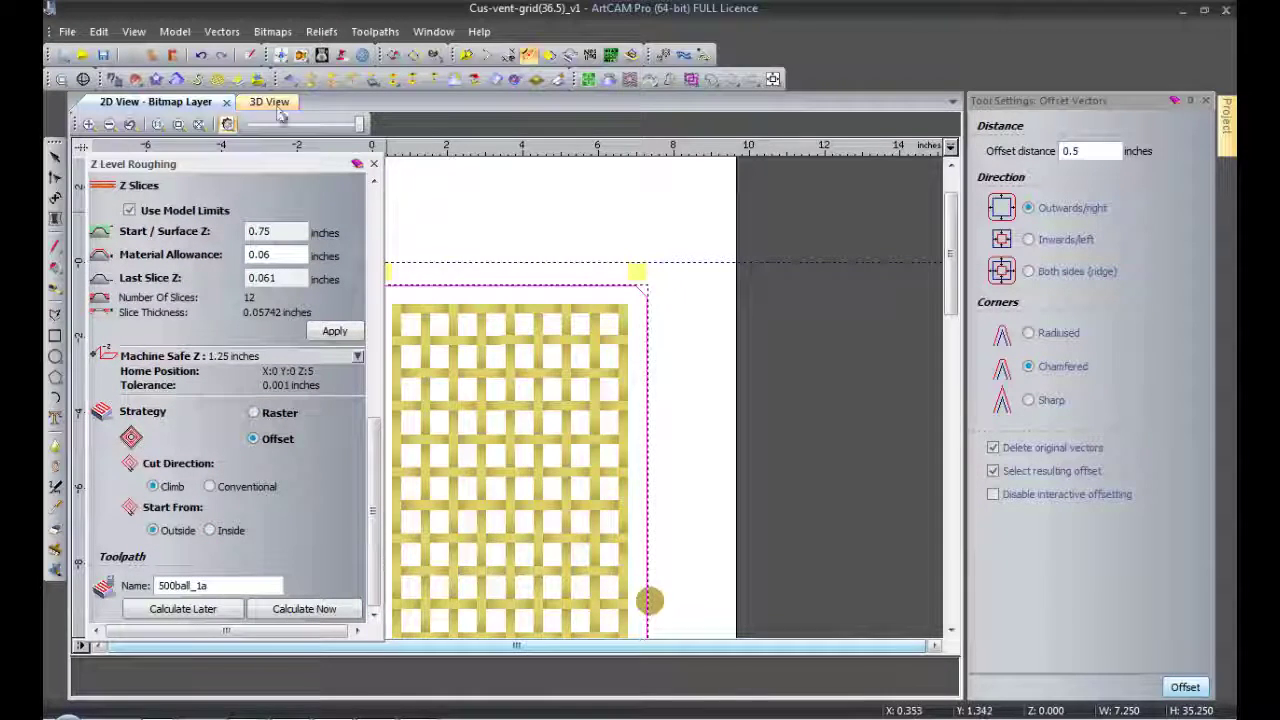
left_click(269, 102)
left_click(330, 609)
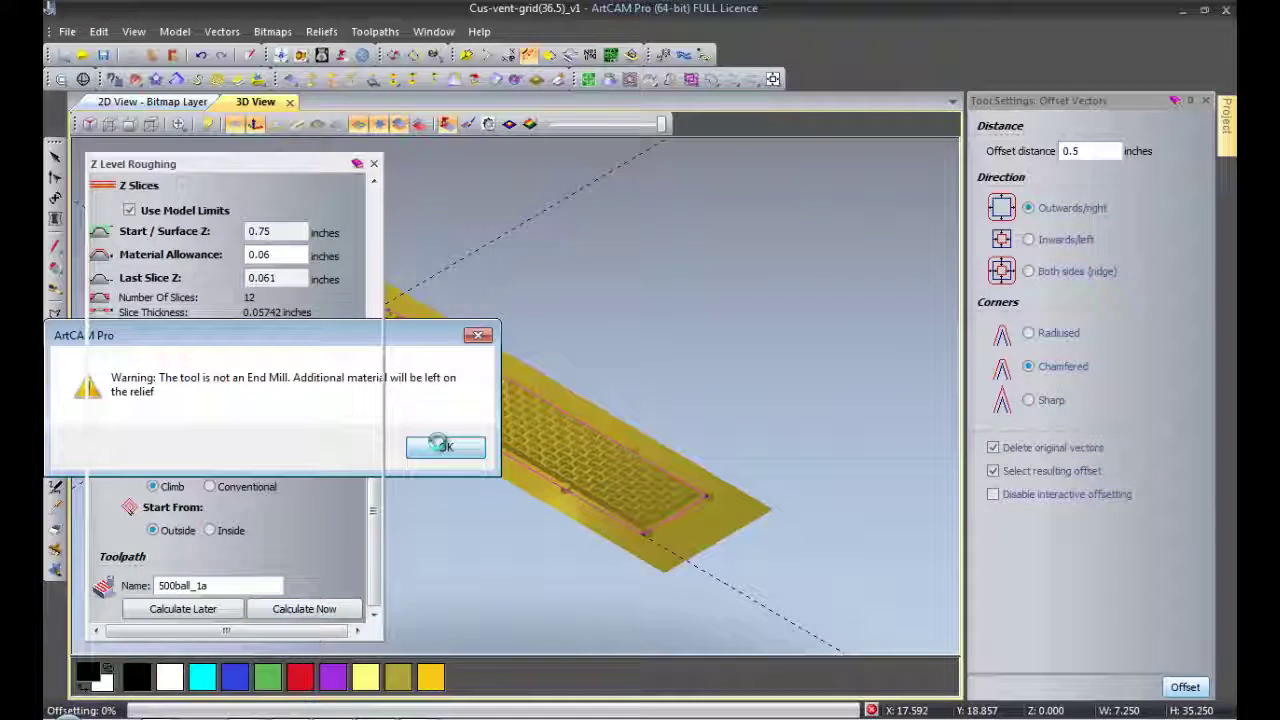
left_click(443, 446)
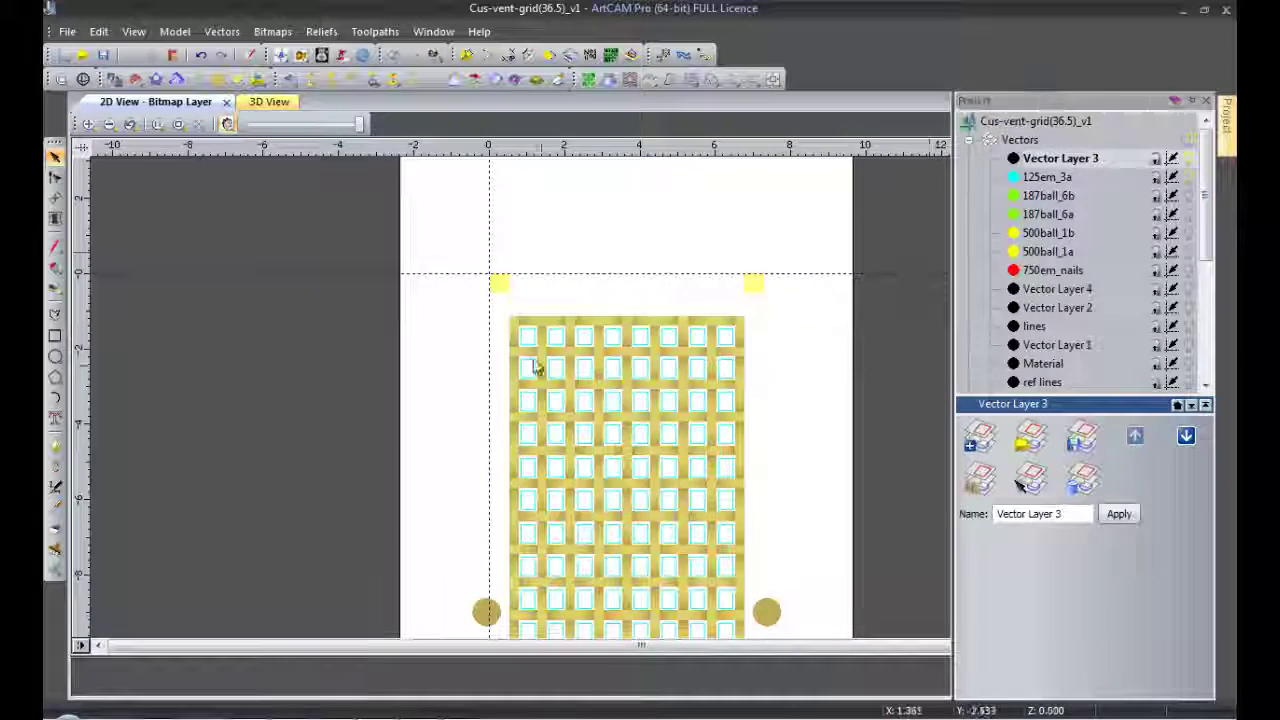
- Draw polyline cut lines across the woven strips where they cross
scroll(537, 368, "up", 3)
key("p")
scroll(565, 227, "up", 2)
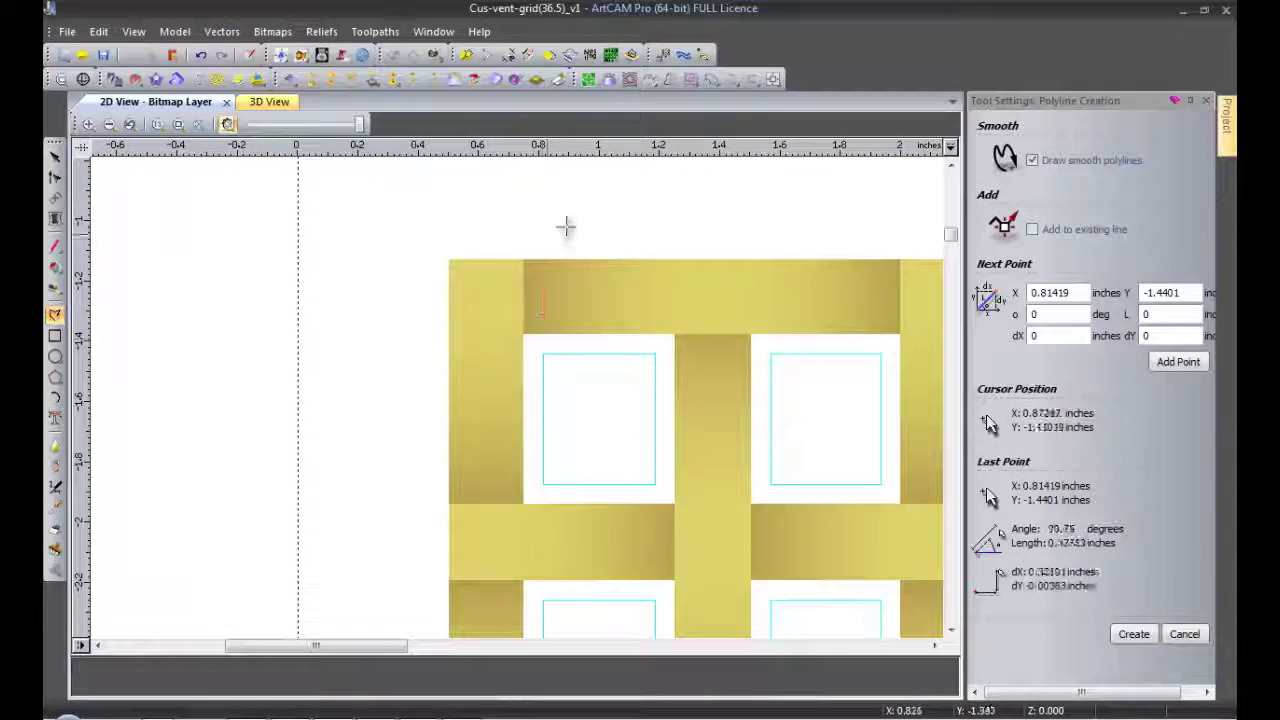
left_click(407, 484)
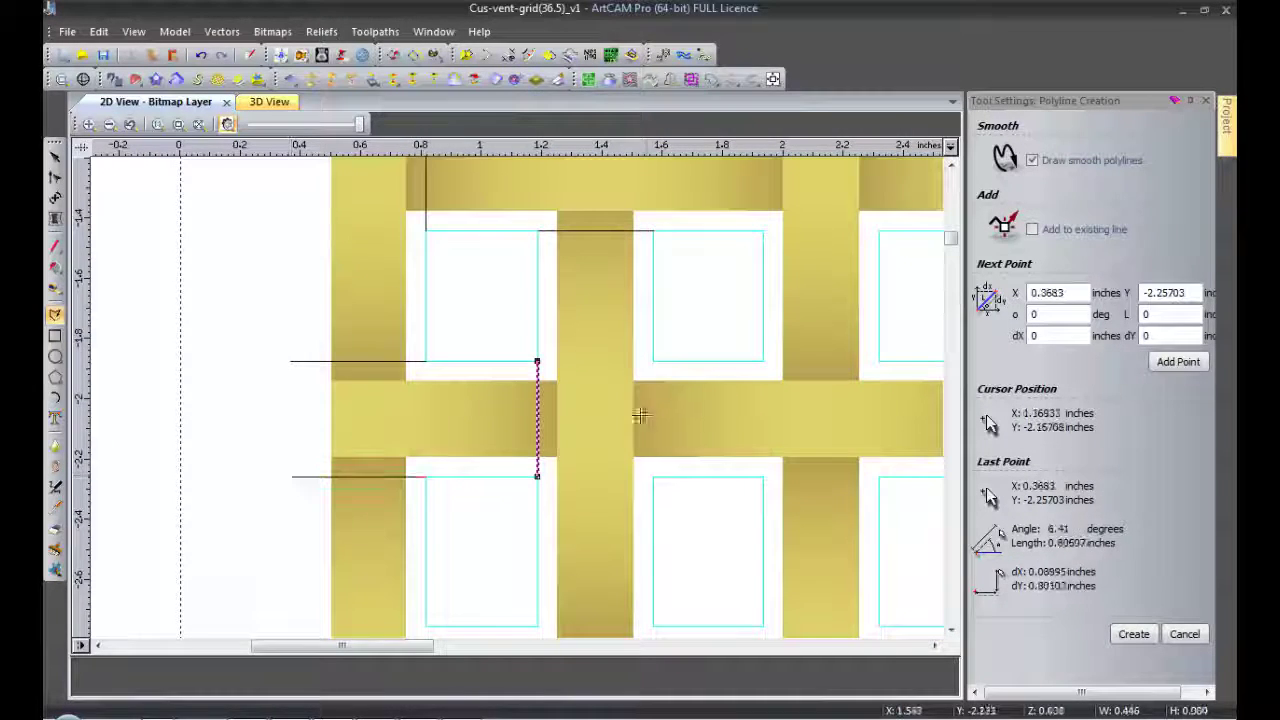
scroll(849, 291, "down", 2)
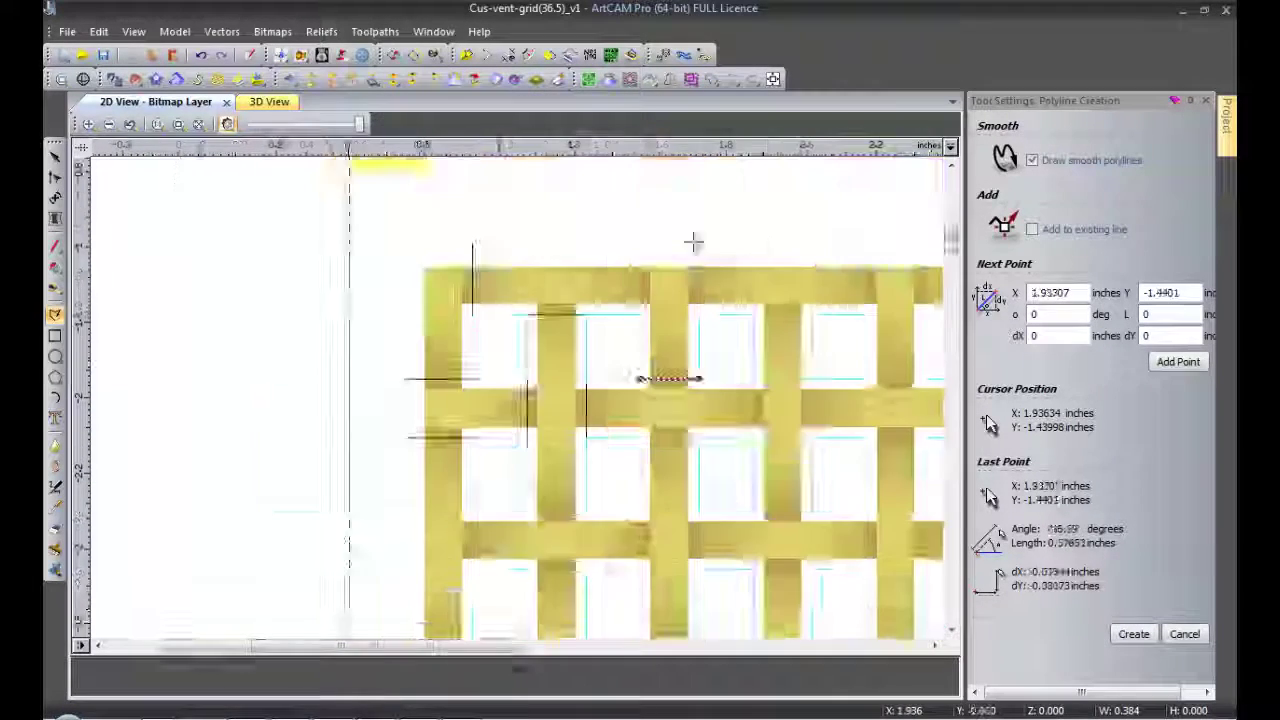
scroll(611, 262, "up", 2)
left_click(611, 262)
left_click(730, 262)
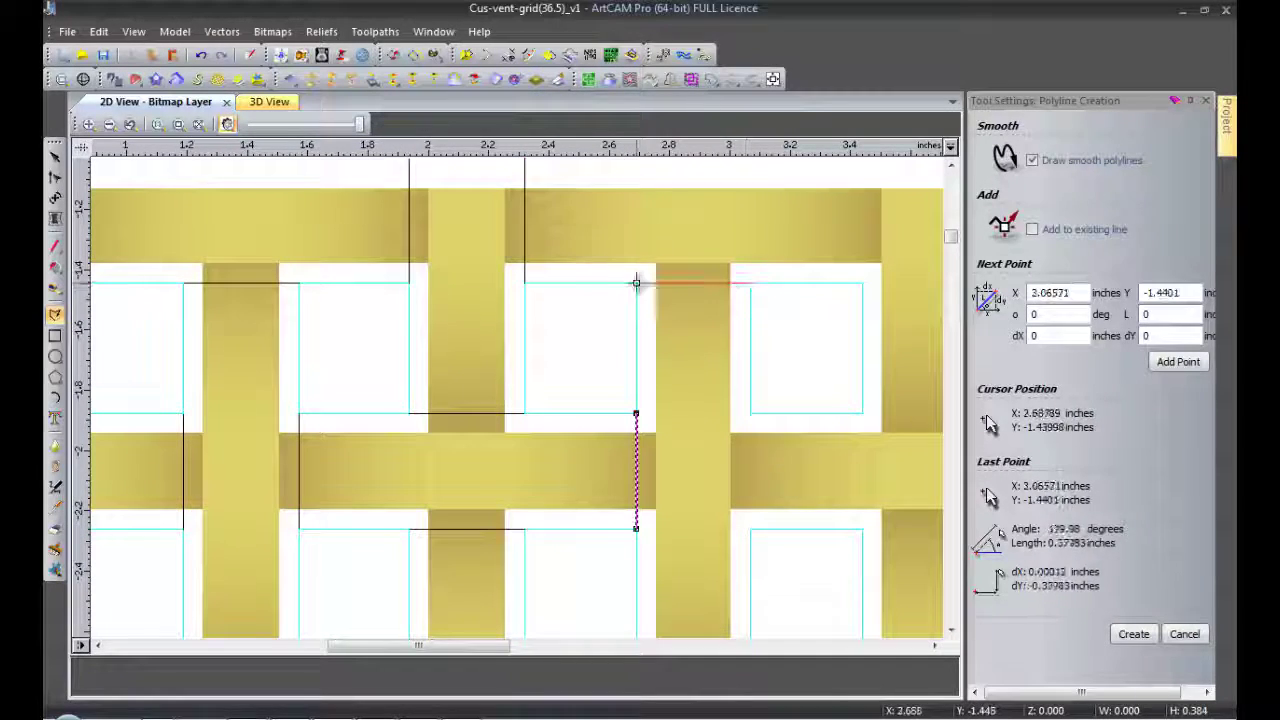
scroll(868, 299, "down", 3)
scroll(694, 387, "up", 1)
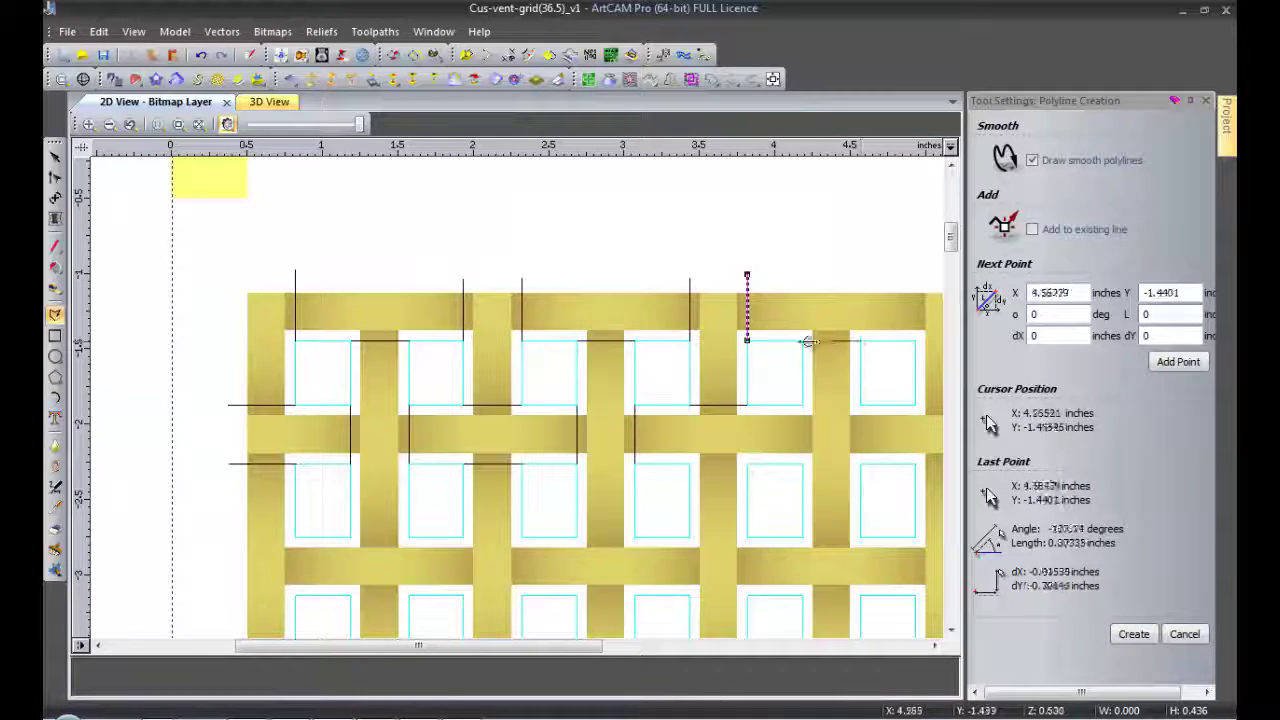
left_click(689, 459)
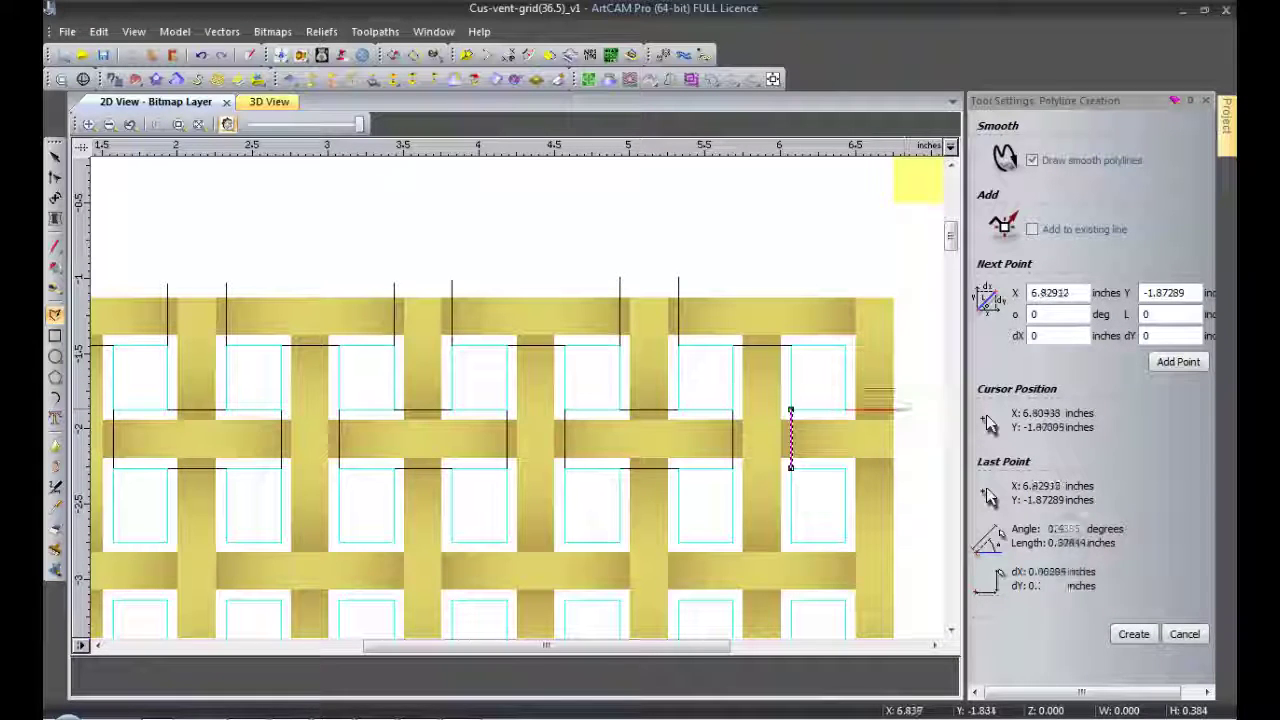
left_click(844, 466)
left_click(906, 466)
- Draw the remaining cut lines across the strips and finish the polyline
scroll(849, 486, "down", 1)
scroll(686, 486, "up", 1)
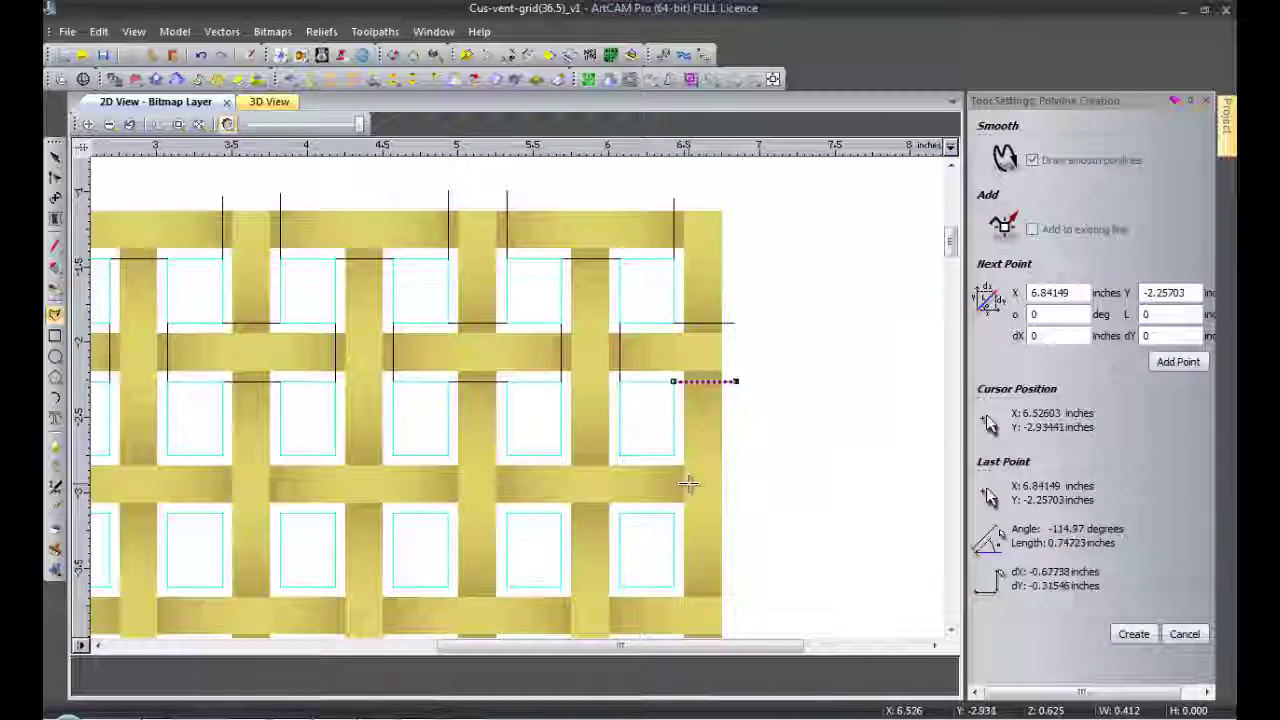
scroll(534, 451, "down", 2)
scroll(595, 436, "up", 2)
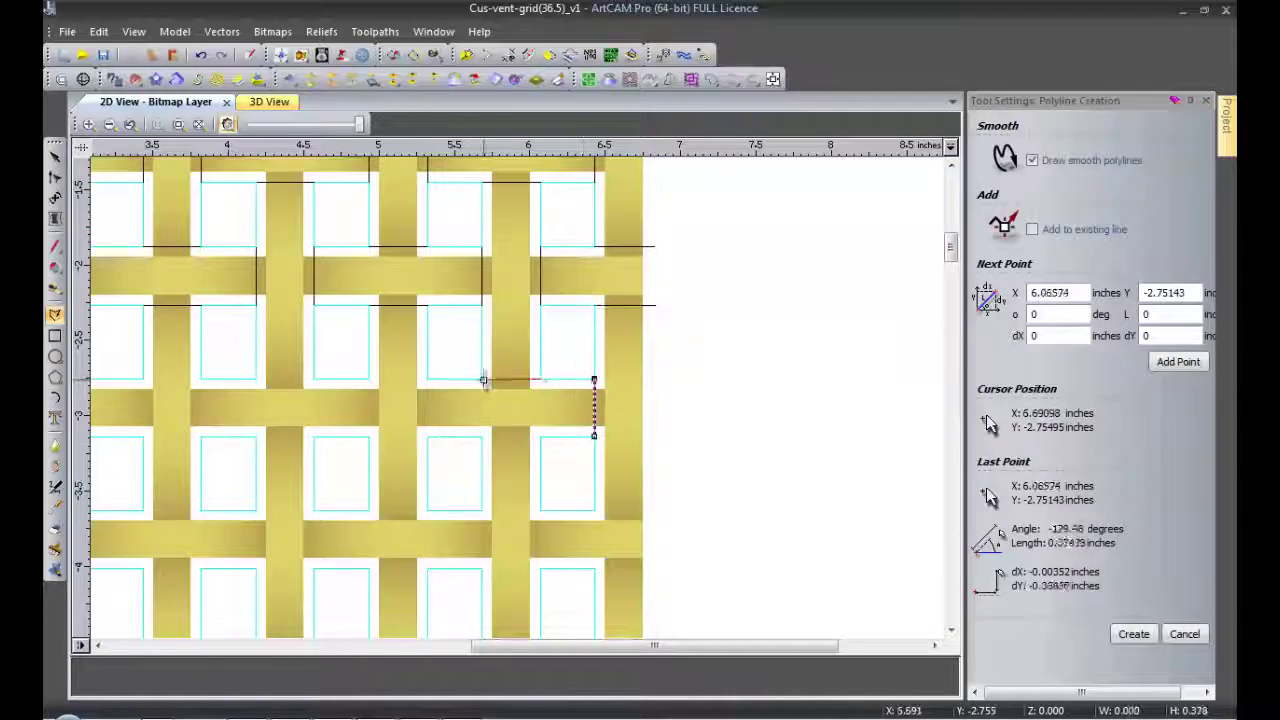
scroll(368, 433, "down", 2)
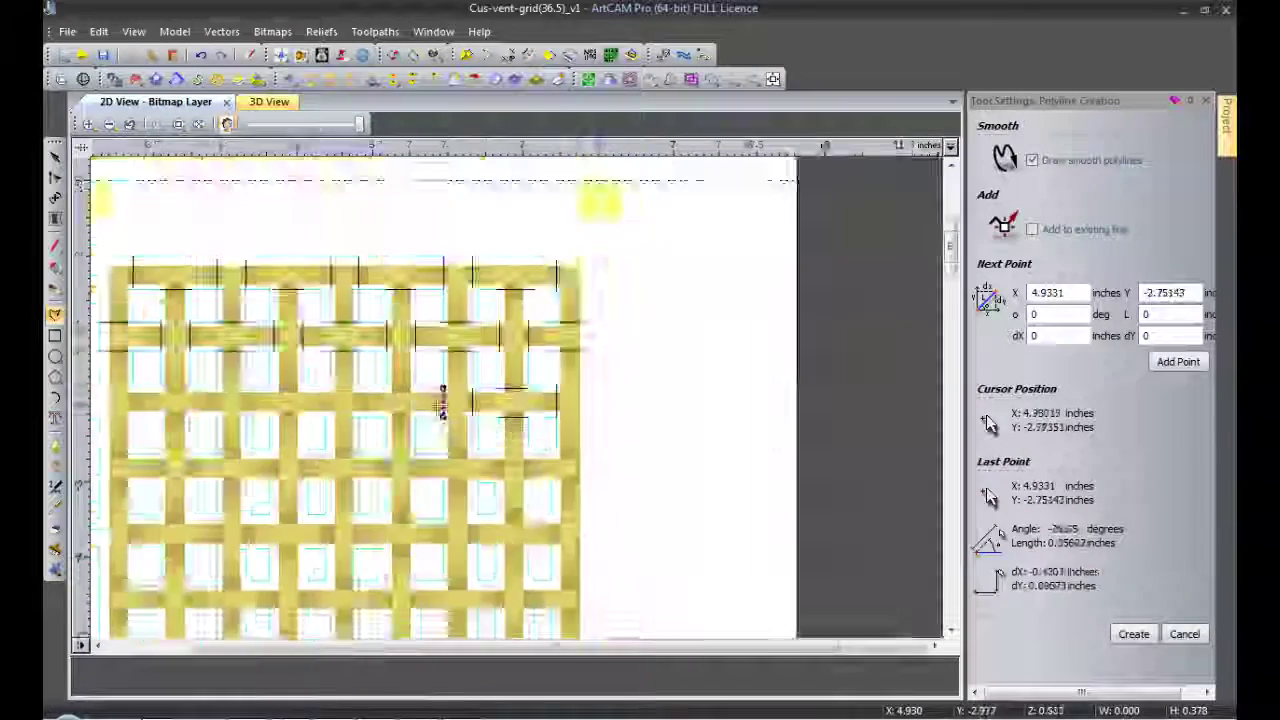
scroll(367, 374, "up", 2)
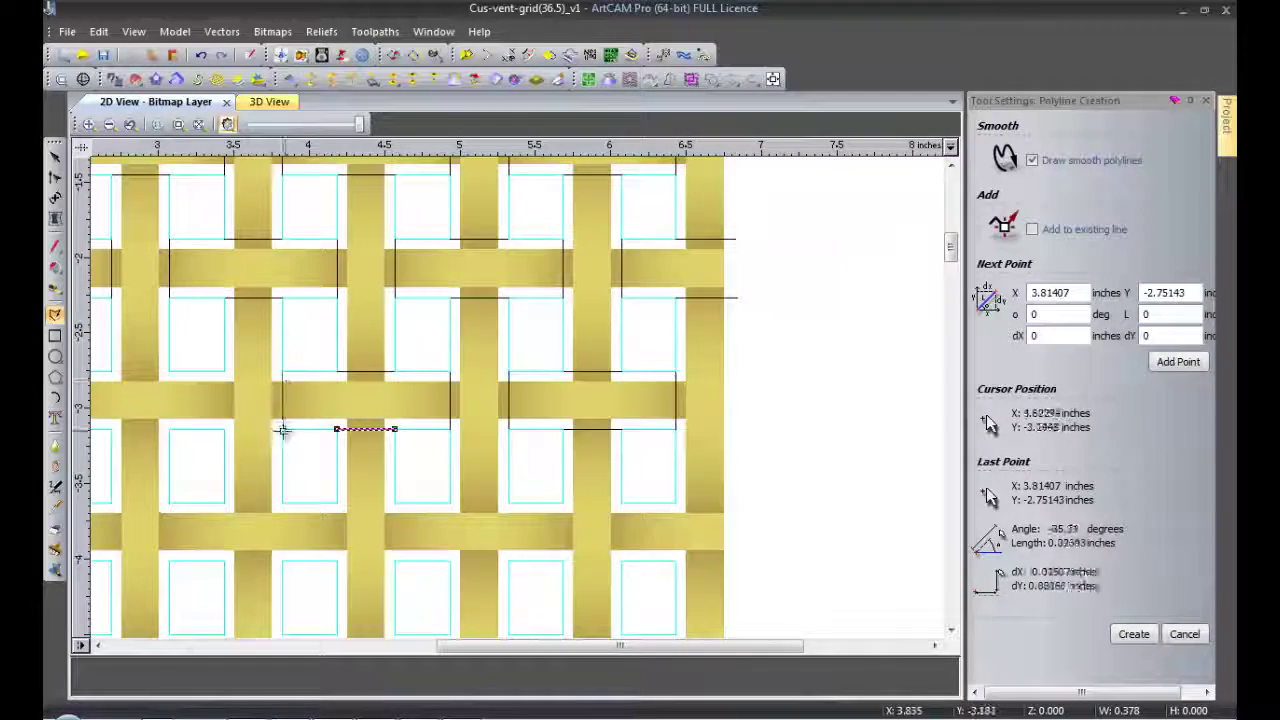
left_click(283, 431)
scroll(598, 444, "up", 2)
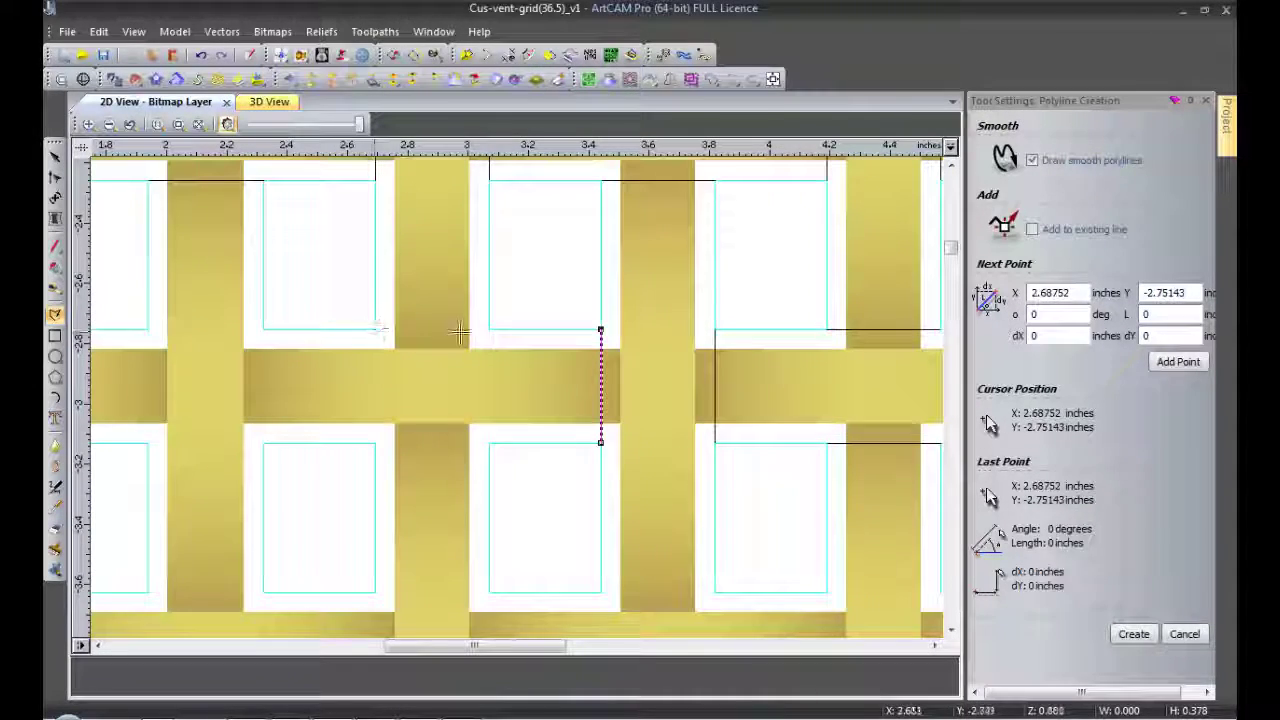
scroll(374, 440, "down", 1)
scroll(400, 380, "up", 1)
left_click(399, 331)
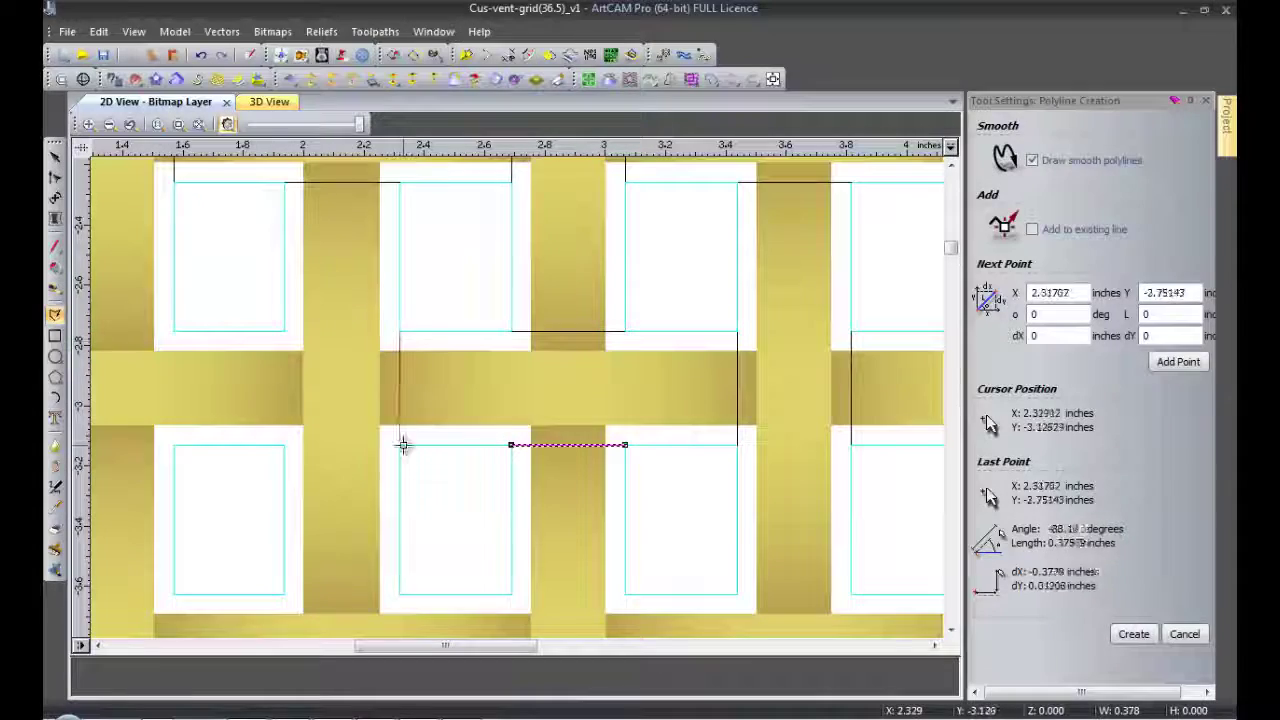
scroll(291, 340, "down", 1)
scroll(406, 400, "up", 1)
left_click(398, 398)
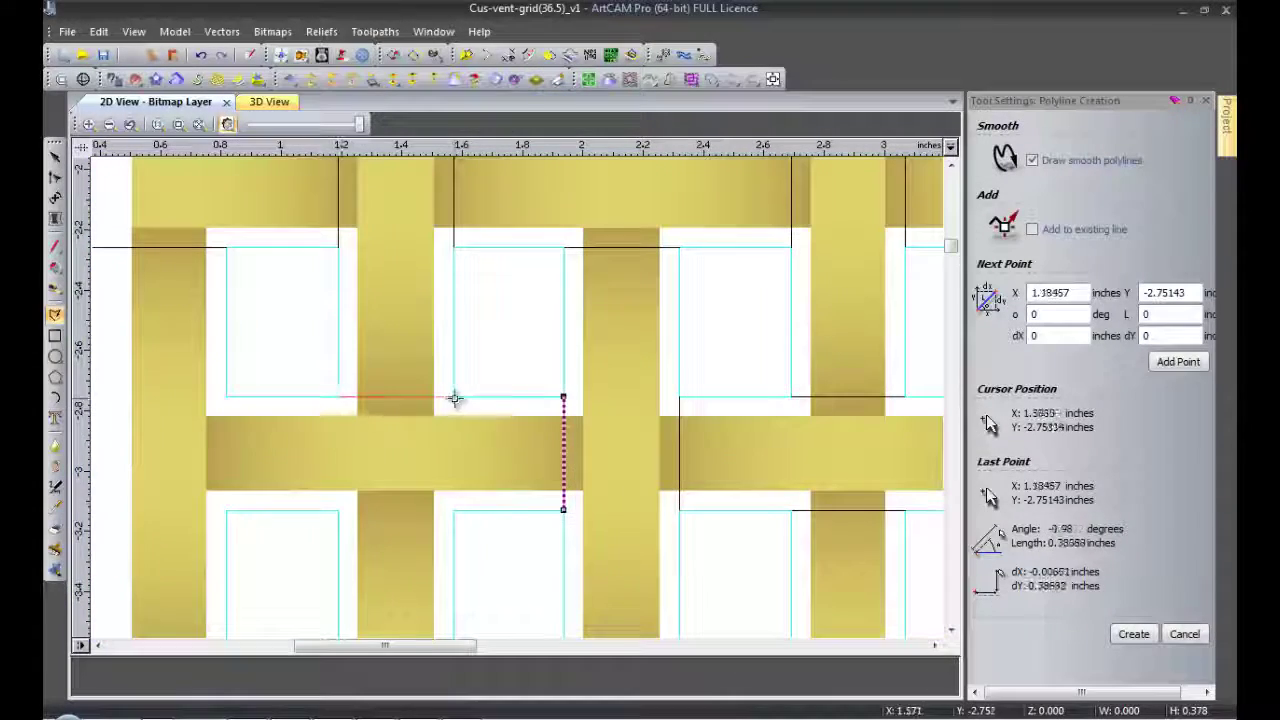
scroll(226, 397, "down", 2)
key("Escape")
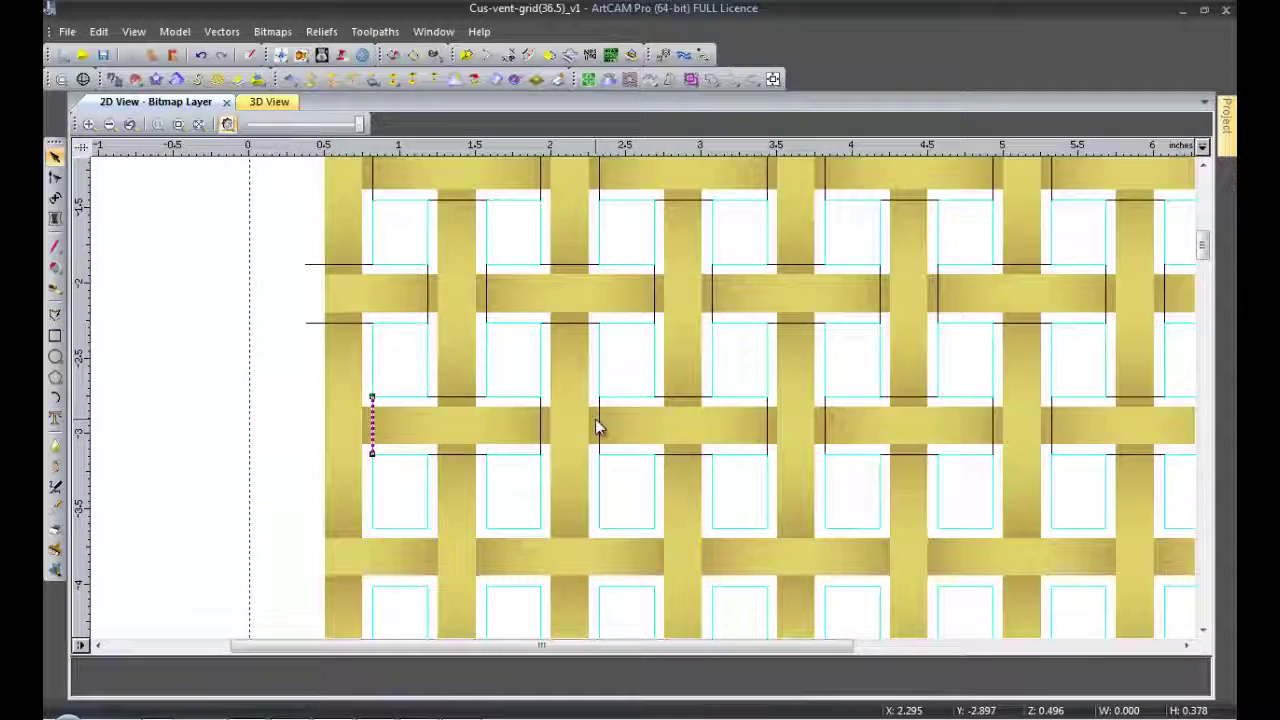
scroll(595, 419, "down", 2)
scroll(906, 363, "up", 1)
scroll(1100, 250, "down", 2)
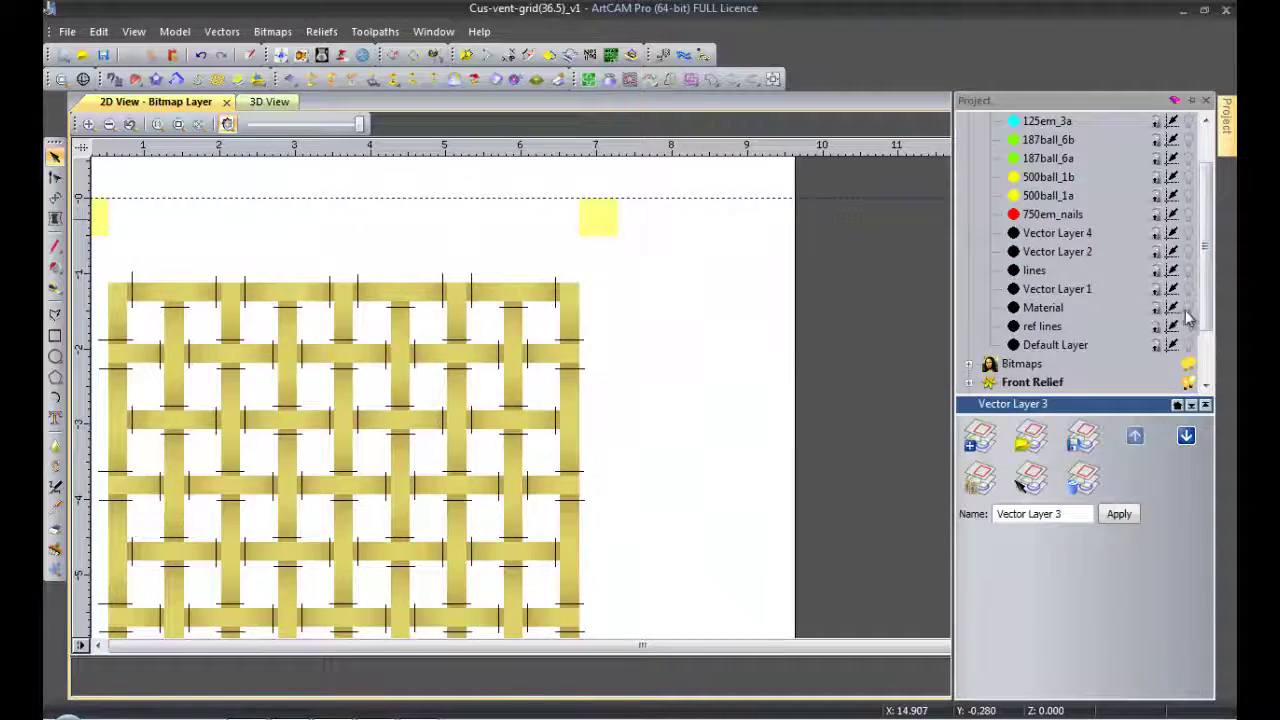
scroll(562, 294, "up", 2)
scroll(1100, 230, "up", 2)
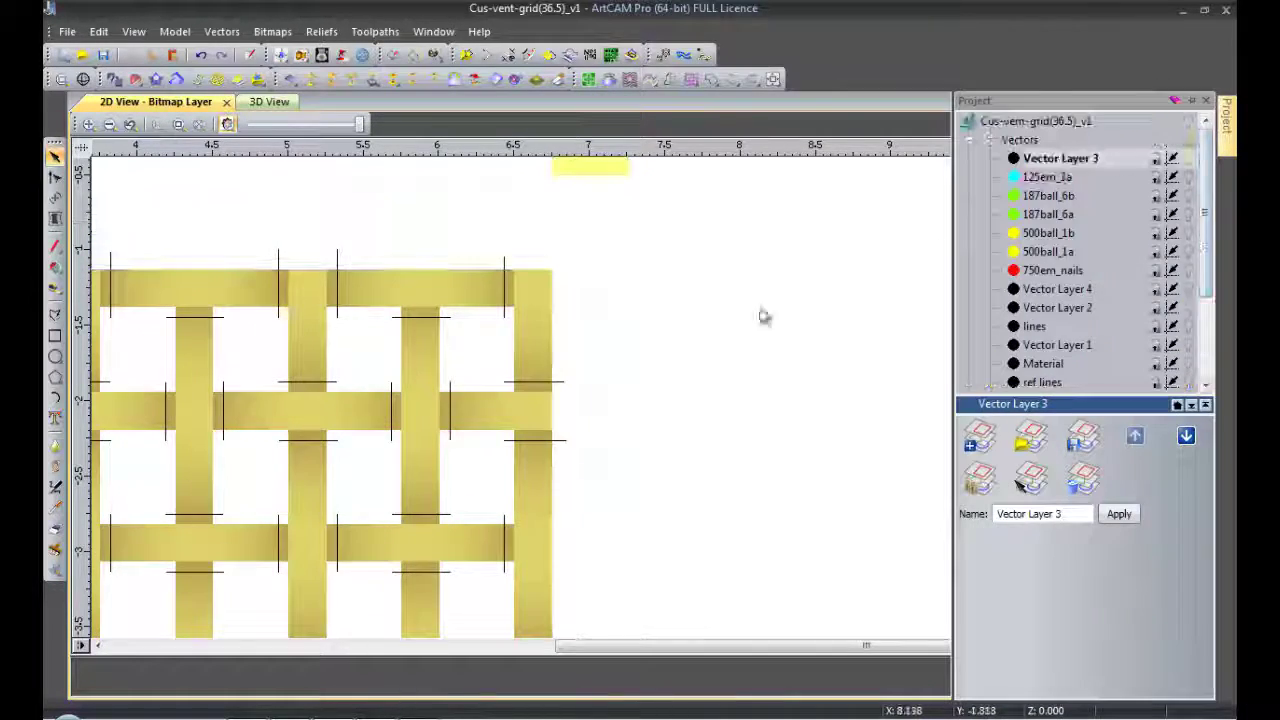
scroll(520, 377, "down", 1)
scroll(258, 240, "down", 1)
- With Trim Vectors active, zoom and pan along the woven grid's edges to check the line ends
left_click(508, 54)
scroll(300, 304, "up", 2)
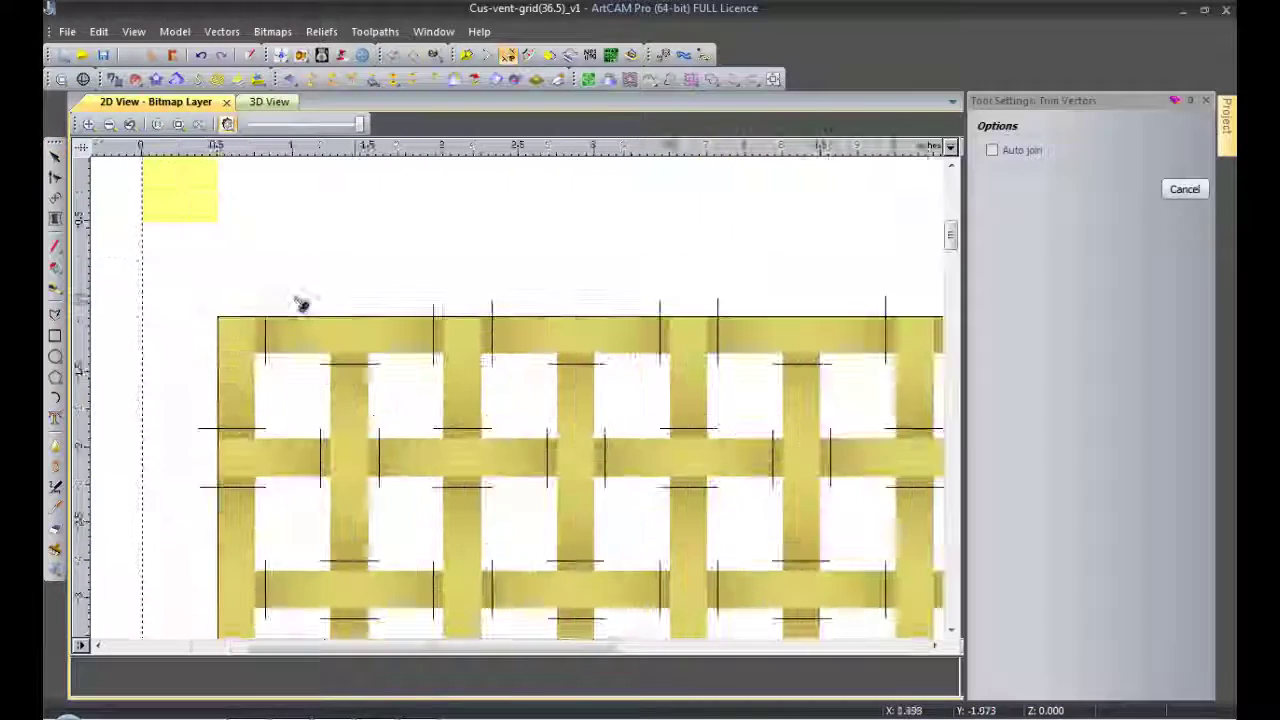
middle_click_drag(892, 304, 637, 329)
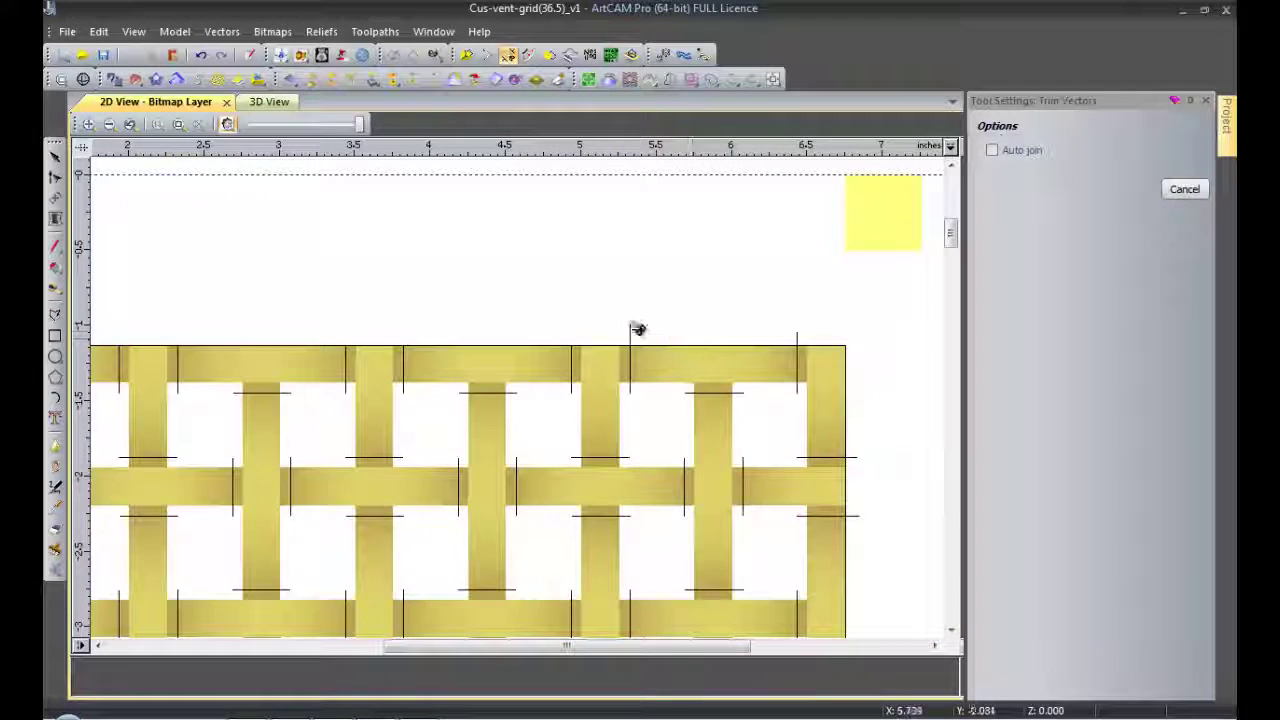
scroll(629, 503, "down", 1)
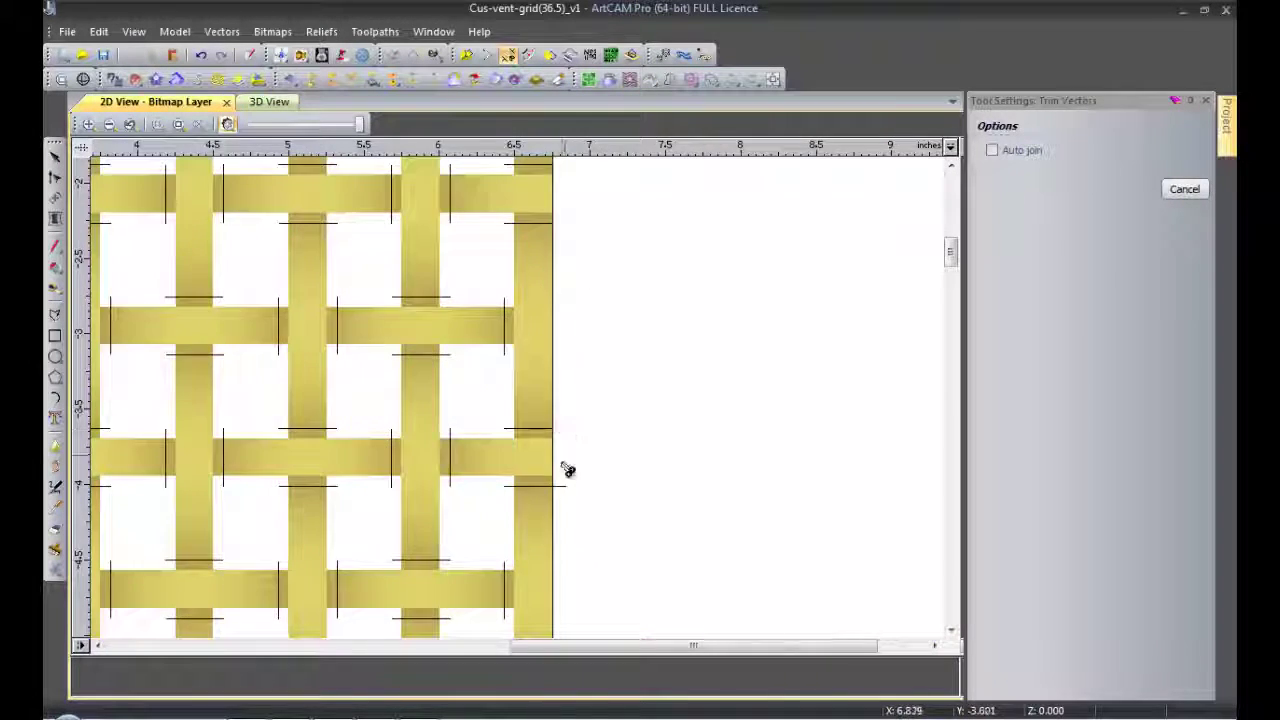
scroll(517, 451, "up", 1)
scroll(500, 430, "down", 1)
scroll(526, 411, "up", 1)
scroll(526, 470, "down", 1)
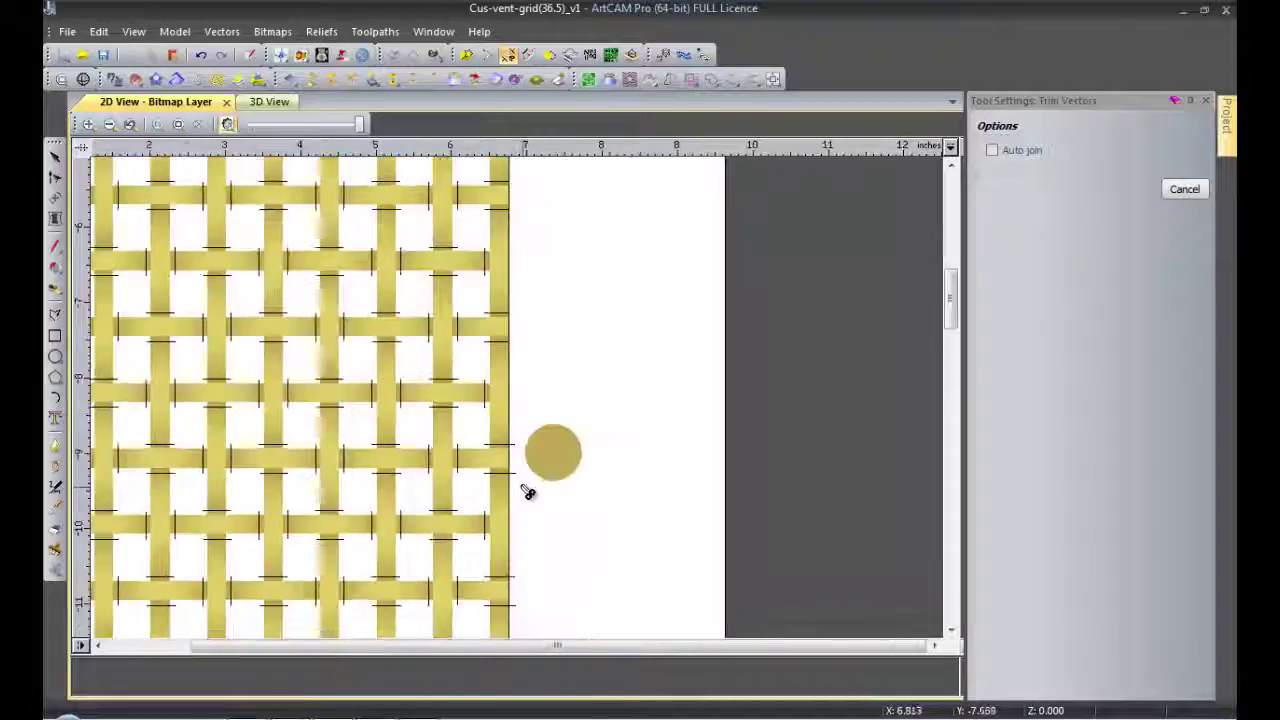
scroll(520, 480, "up", 1)
scroll(514, 463, "down", 1)
scroll(520, 430, "up", 1)
scroll(520, 429, "down", 1)
scroll(523, 486, "up", 1)
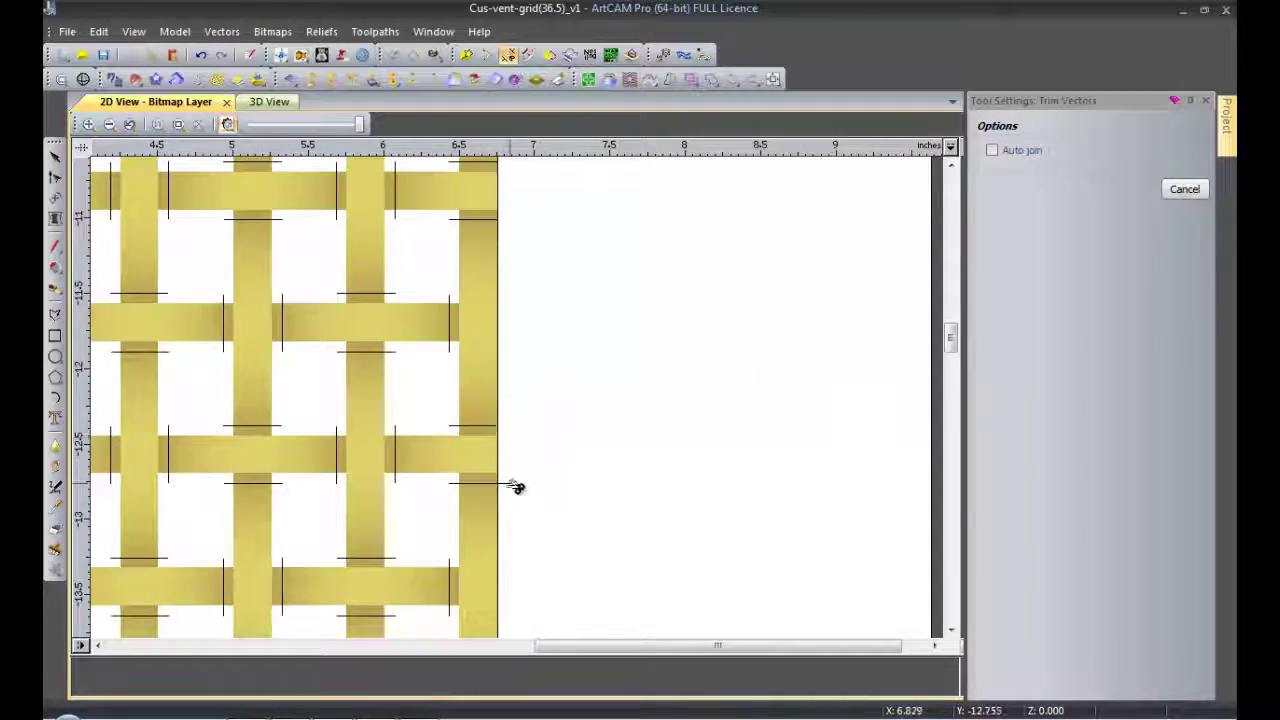
scroll(514, 486, "down", 1)
scroll(514, 443, "up", 1)
scroll(514, 443, "down", 1)
scroll(516, 480, "up", 1)
scroll(531, 486, "down", 1)
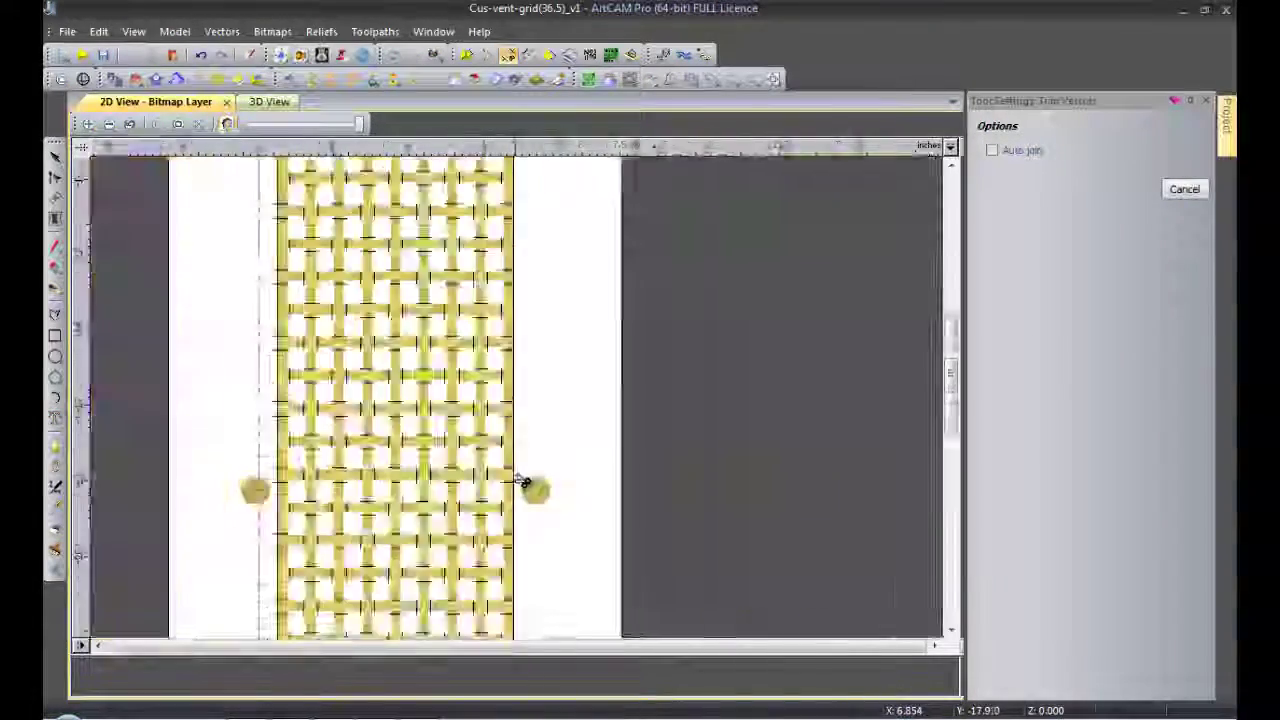
scroll(514, 486, "up", 1)
scroll(514, 480, "down", 1)
scroll(504, 428, "up", 1)
scroll(509, 486, "down", 1)
scroll(497, 391, "up", 1)
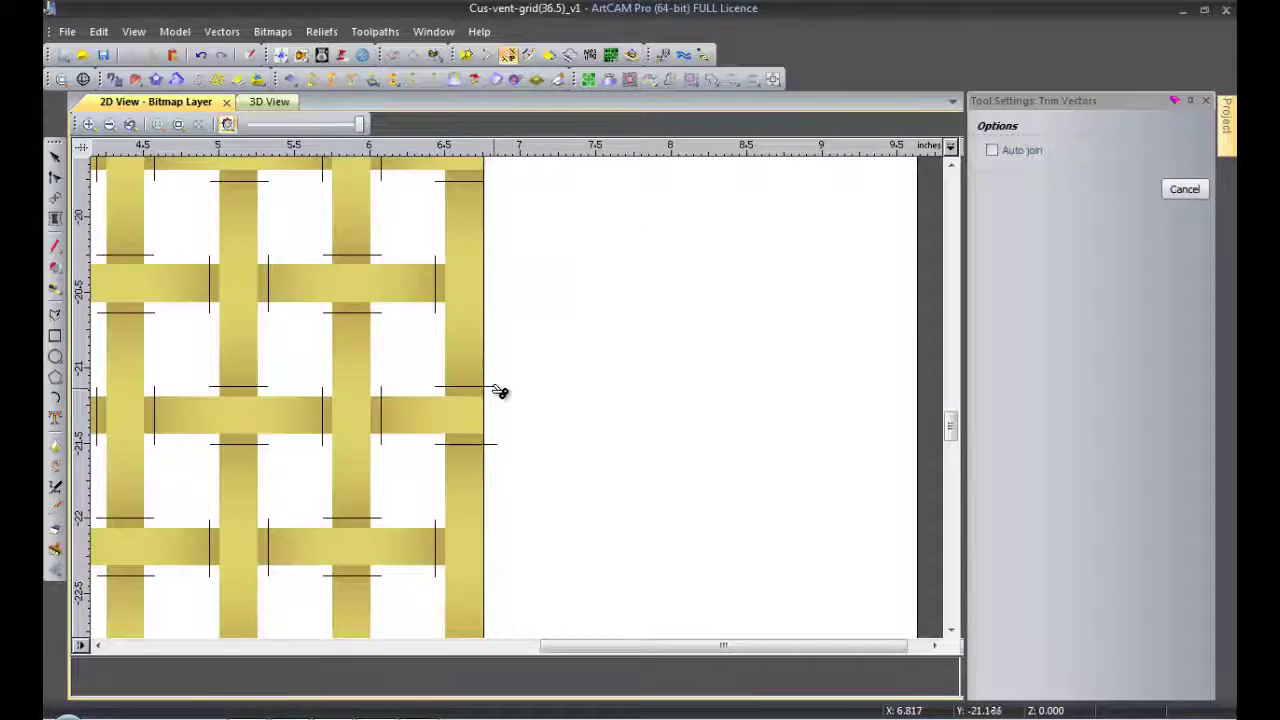
scroll(514, 471, "down", 1)
scroll(527, 484, "up", 1)
scroll(525, 495, "down", 1)
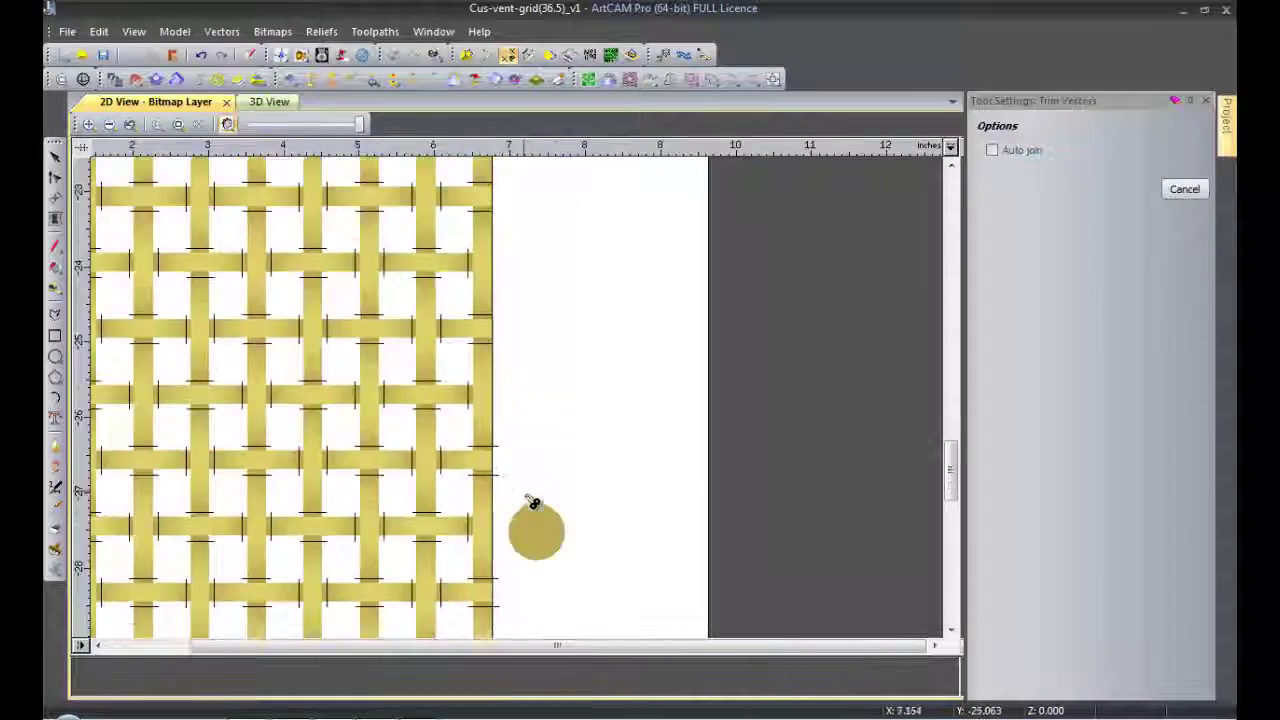
scroll(505, 480, "up", 1)
scroll(485, 500, "down", 1)
scroll(495, 545, "up", 1)
scroll(496, 553, "down", 1)
scroll(517, 503, "down", 2)
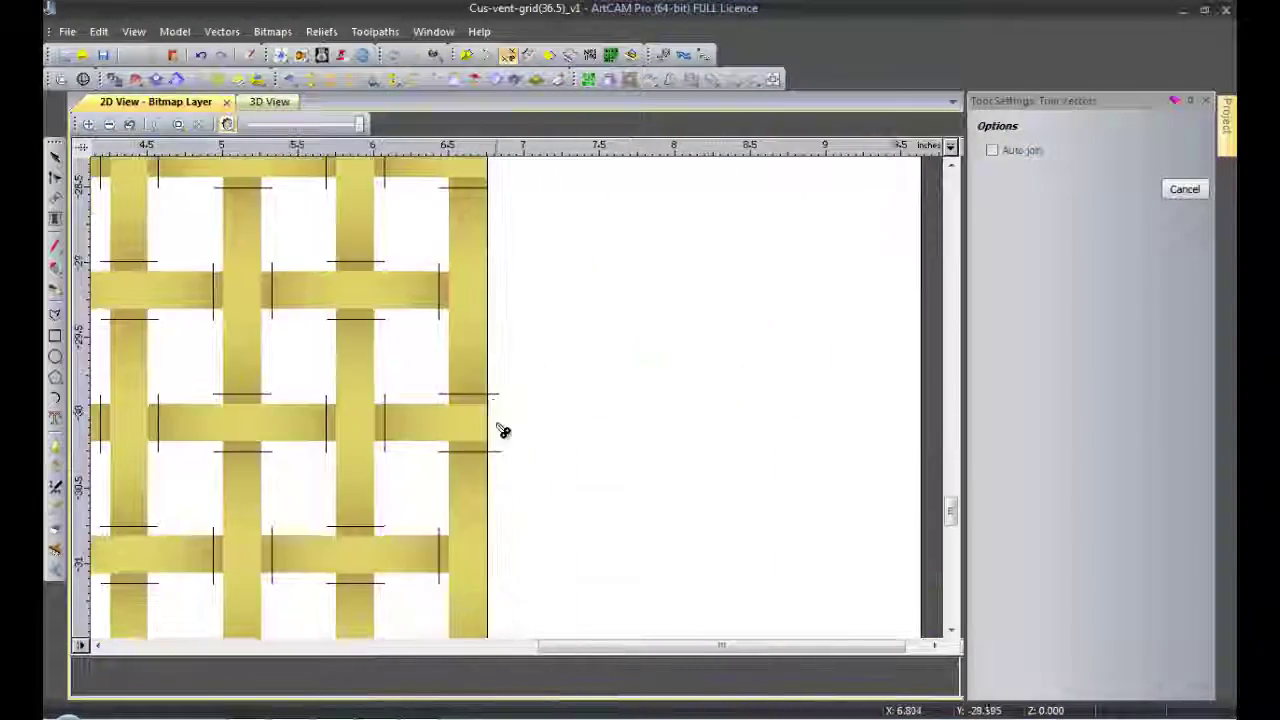
scroll(515, 458, "down", 2)
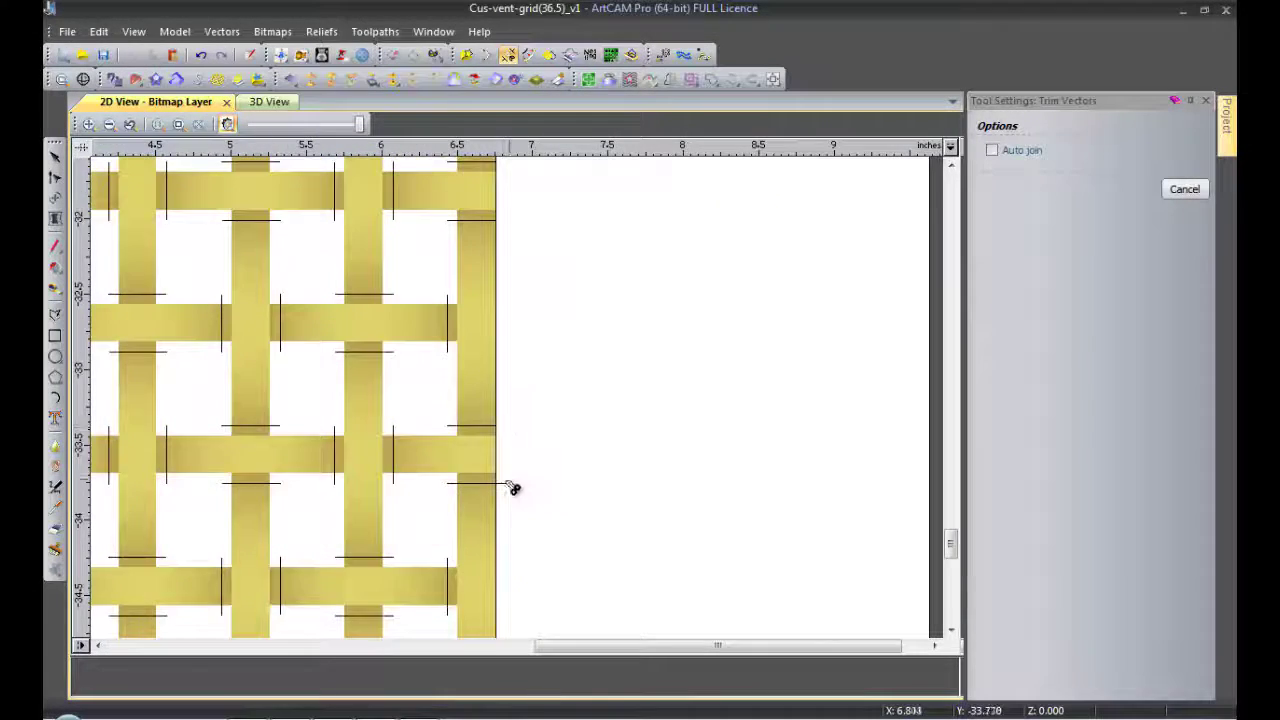
scroll(513, 487, "down", 1)
scroll(476, 326, "up", 2)
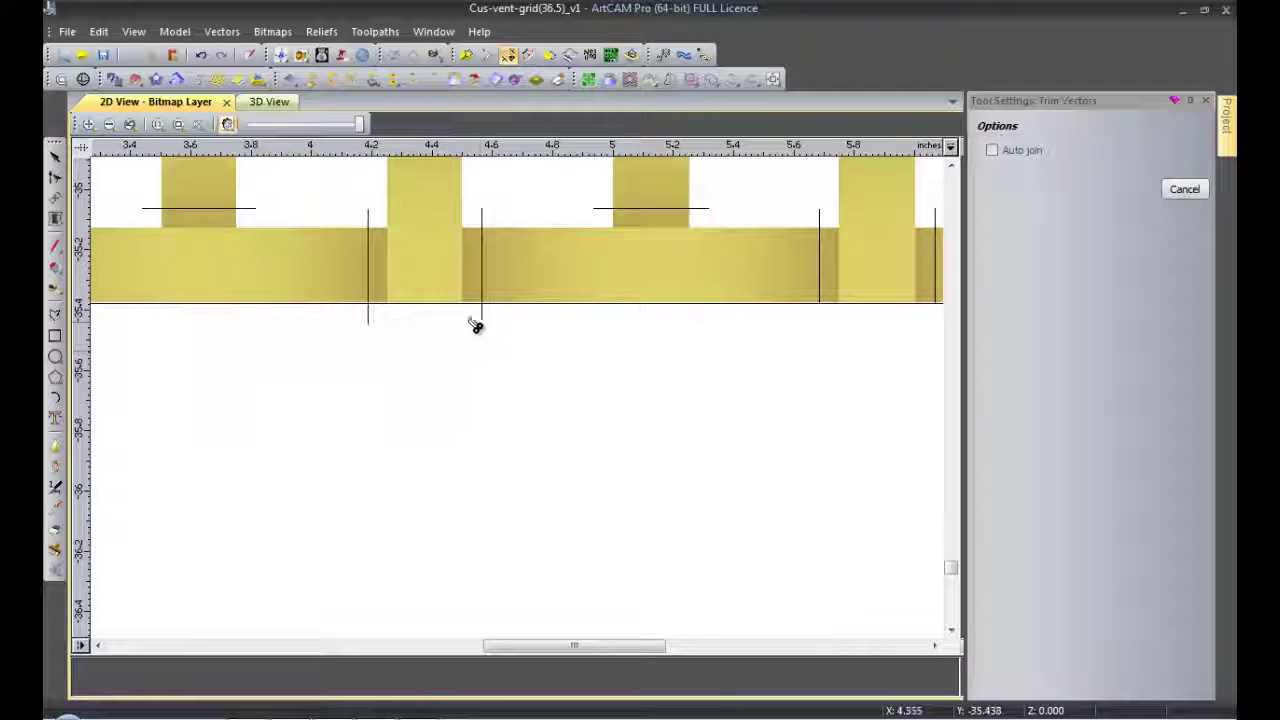
scroll(378, 322, "down", 3)
scroll(364, 378, "up", 2)
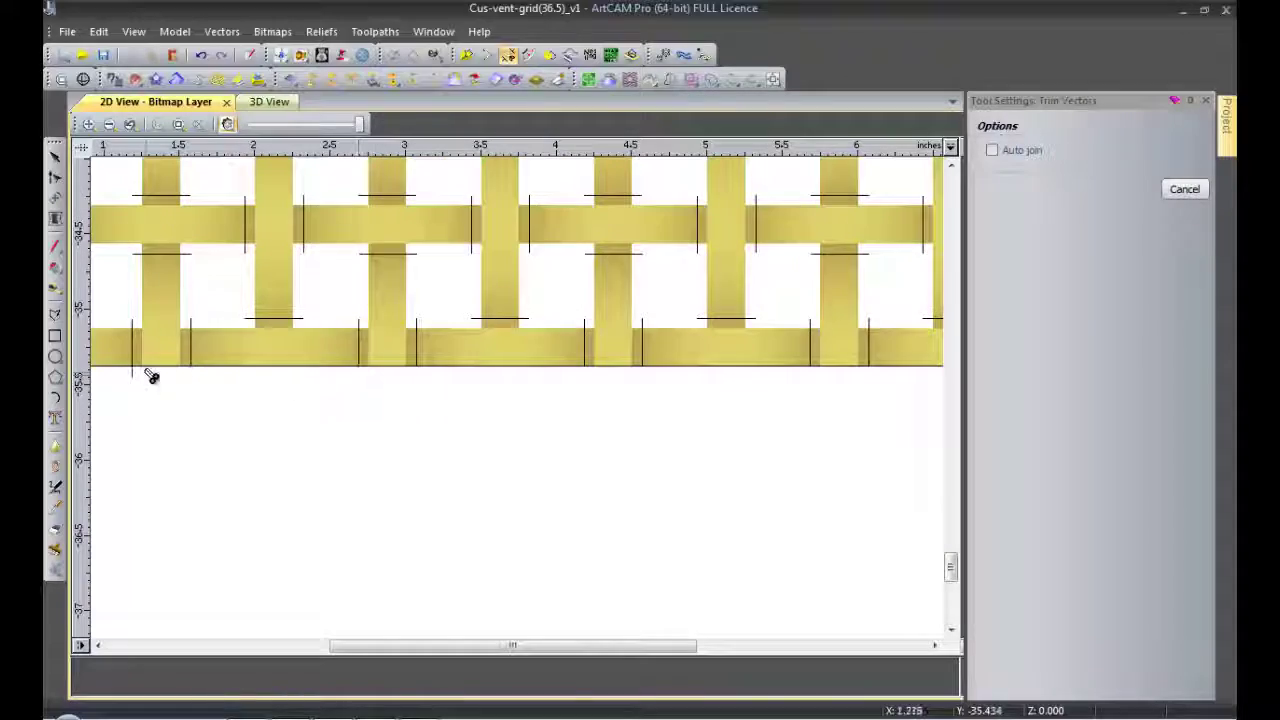
scroll(152, 376, "down", 2)
scroll(226, 374, "down", 2)
scroll(450, 330, "up", 4)
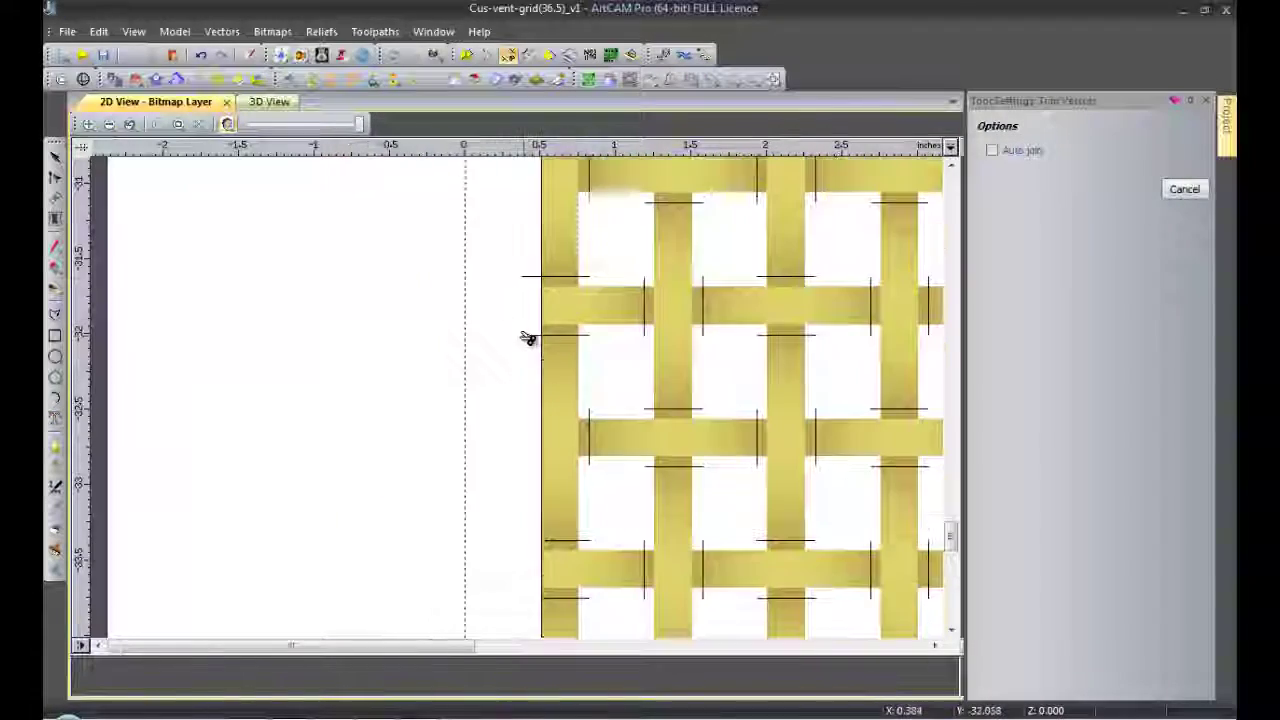
scroll(530, 315, "down", 3)
scroll(518, 350, "up", 3)
scroll(522, 300, "down", 3)
scroll(490, 360, "up", 3)
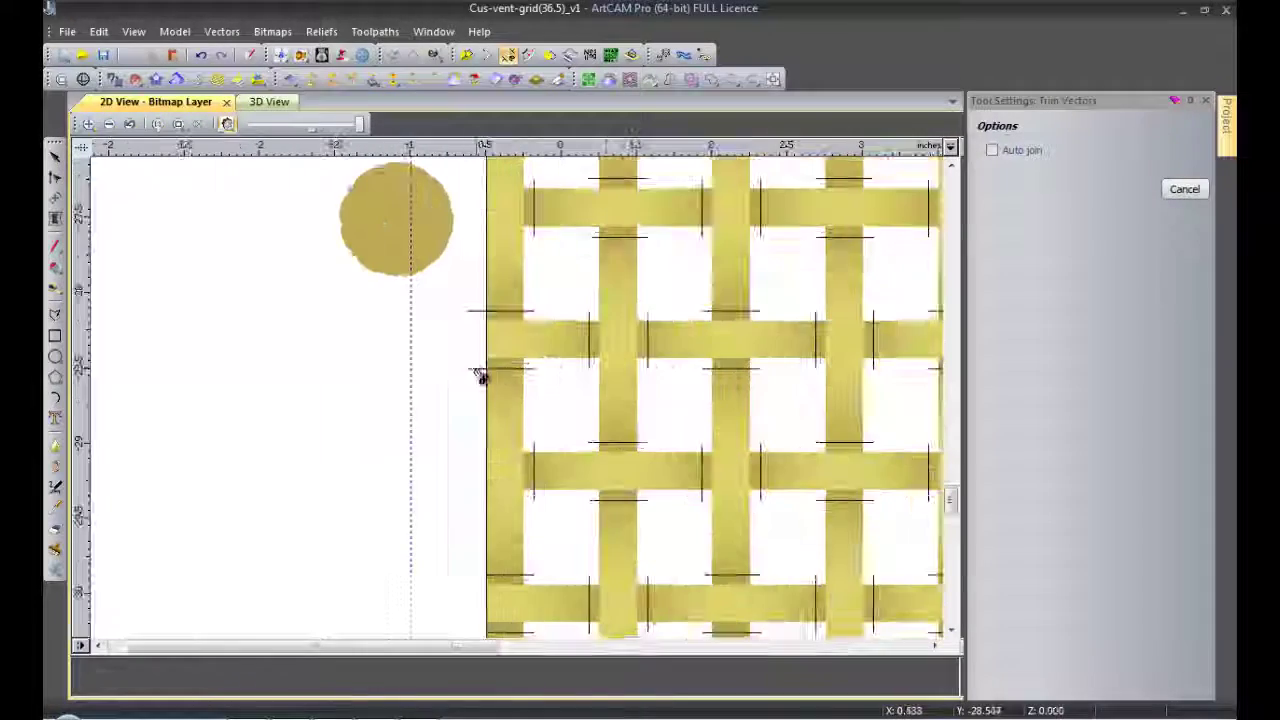
scroll(480, 314, "down", 2)
scroll(474, 371, "up", 2)
scroll(474, 371, "down", 2)
scroll(517, 366, "up", 2)
scroll(517, 327, "down", 3)
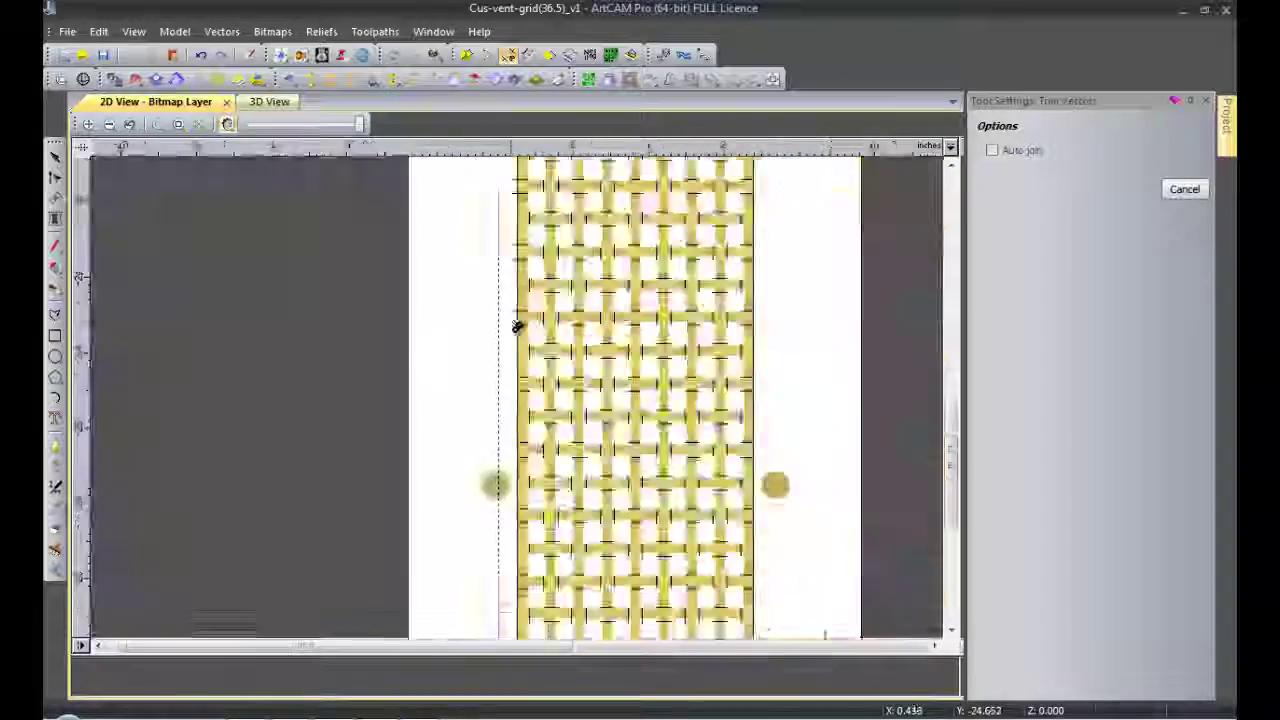
scroll(505, 310, "up", 3)
scroll(500, 330, "down", 1)
scroll(506, 357, "up", 1)
scroll(515, 340, "down", 2)
scroll(512, 318, "up", 2)
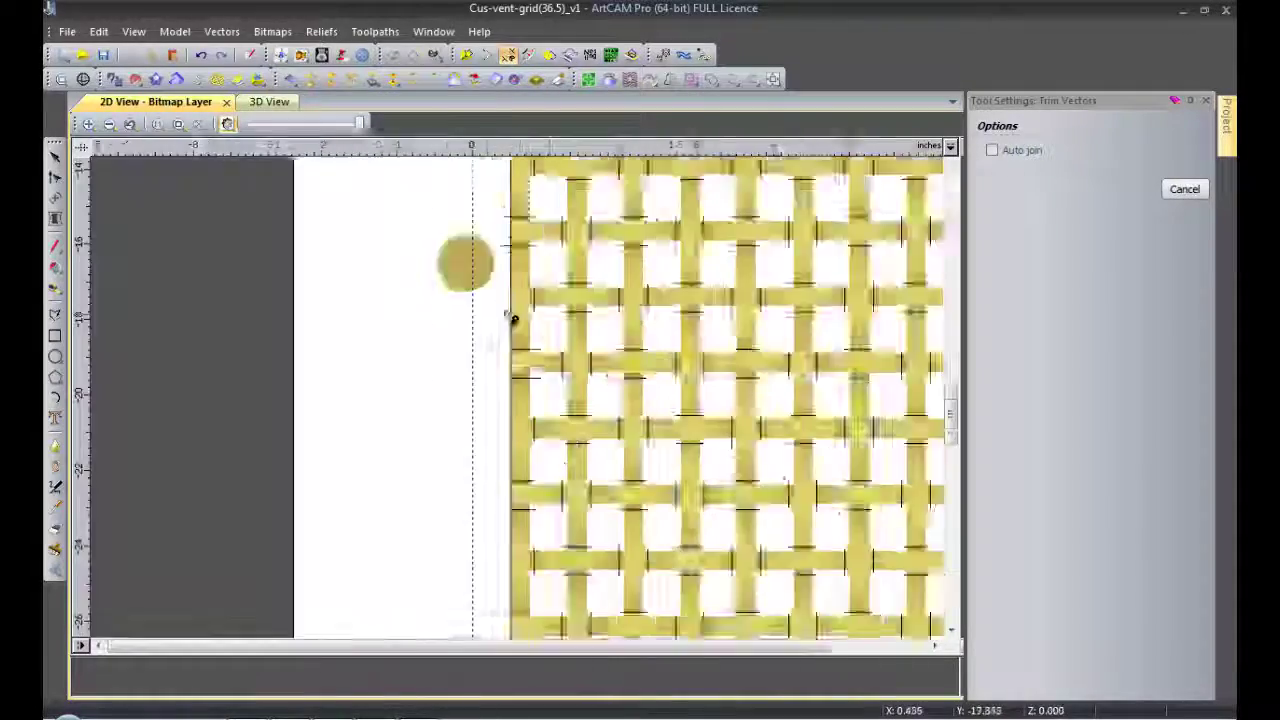
scroll(505, 312, "up", 2)
scroll(494, 330, "up", 1)
scroll(500, 360, "up", 1)
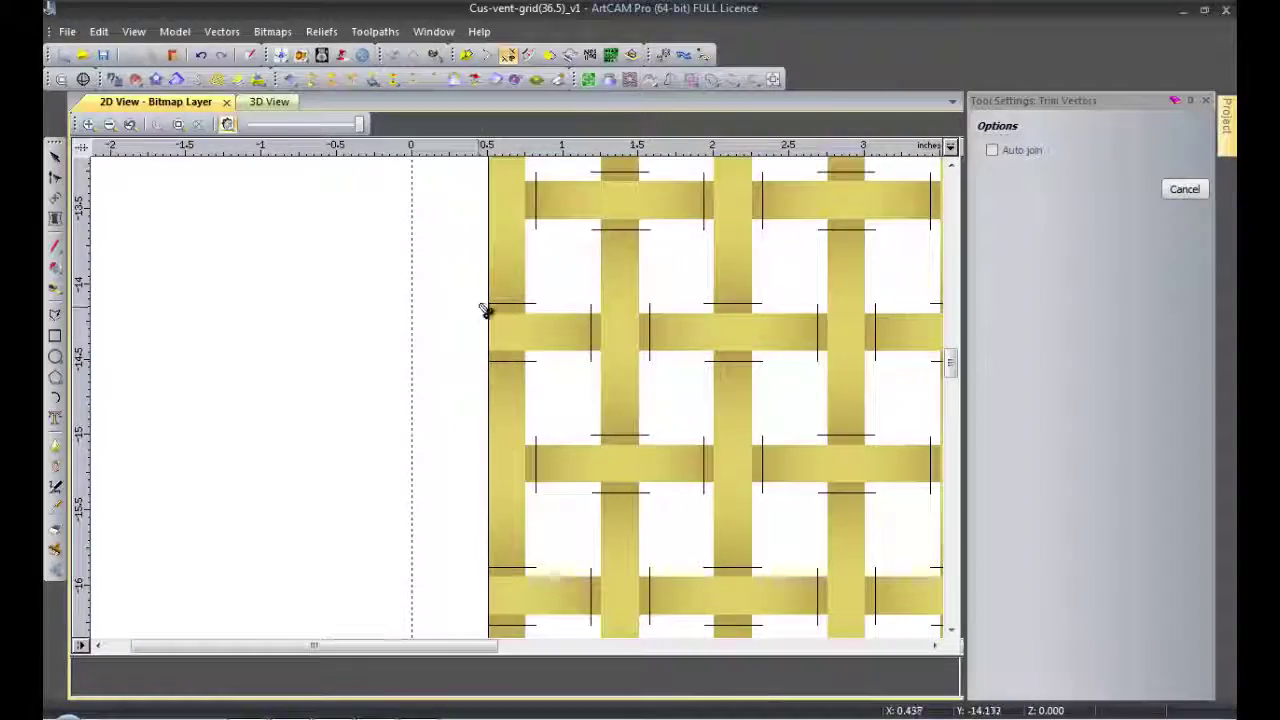
scroll(500, 325, "down", 1)
scroll(537, 300, "down", 1)
scroll(520, 320, "up", 1)
scroll(490, 335, "up", 1)
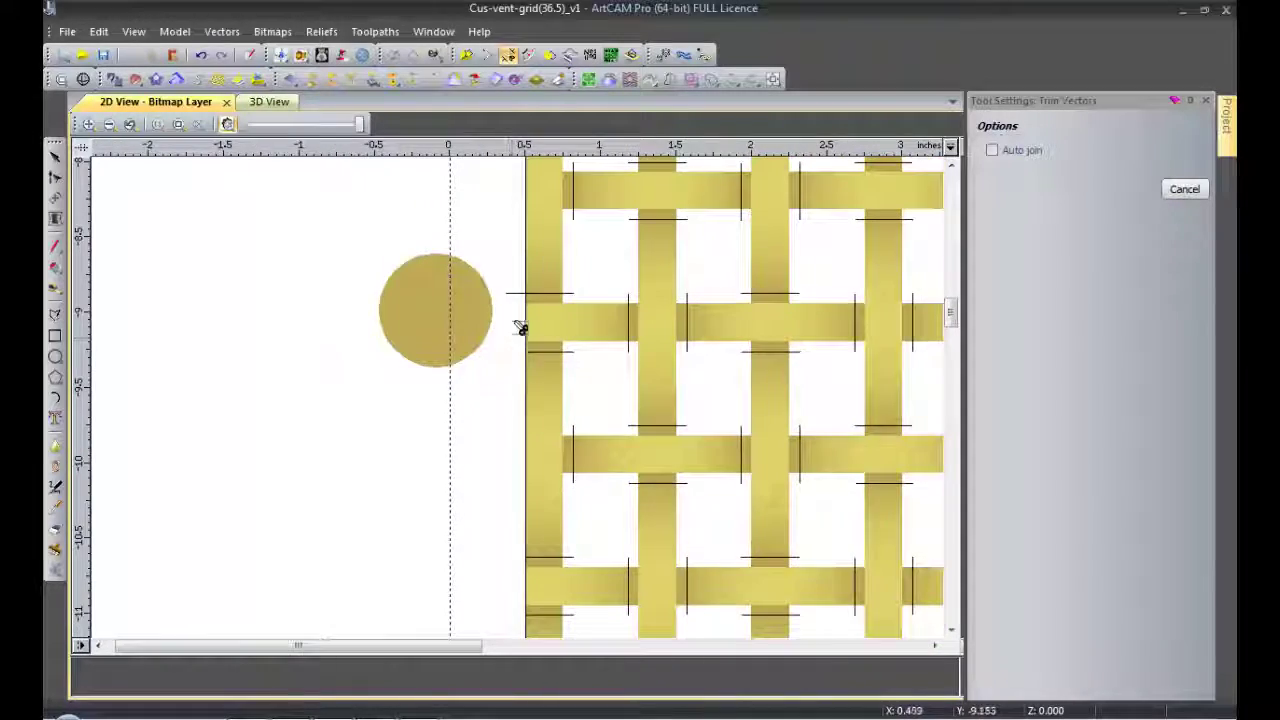
scroll(518, 322, "down", 2)
scroll(518, 322, "up", 2)
scroll(519, 326, "down", 1)
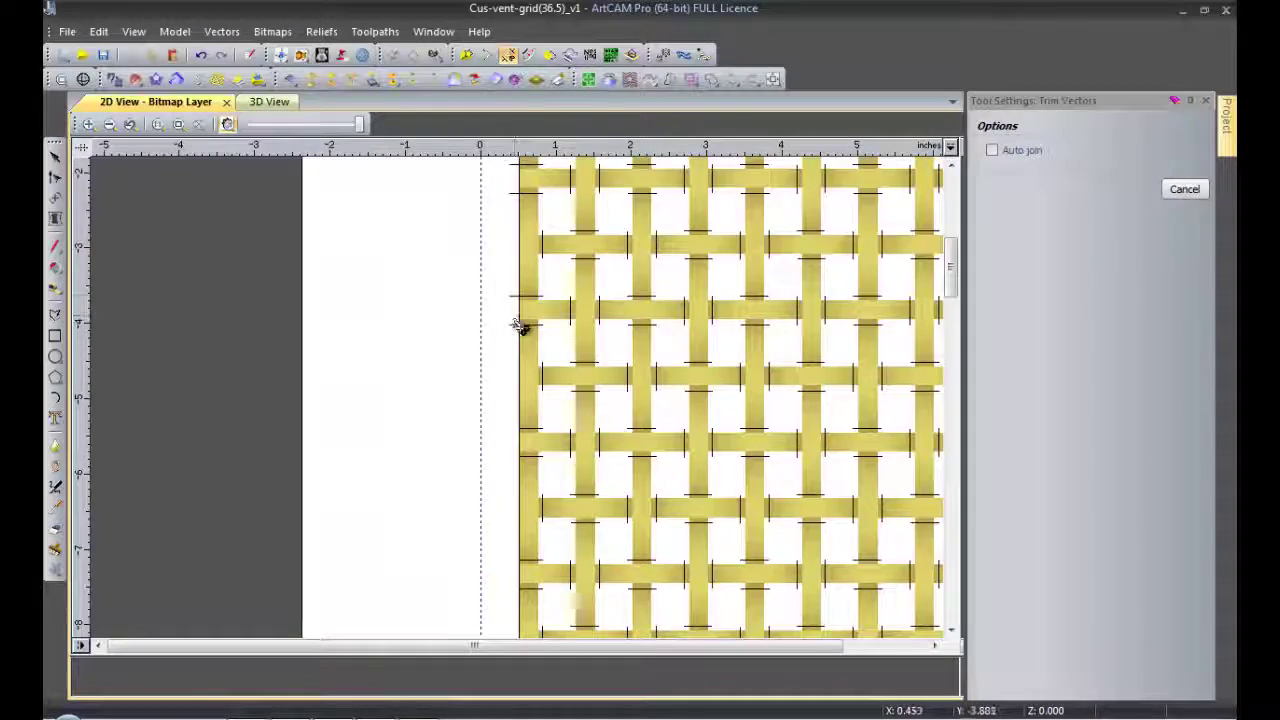
scroll(519, 326, "down", 1)
scroll(519, 300, "up", 1)
- Exit vector trimming and zoom out to show the whole vent panel
key("Escape")
scroll(686, 191, "up", 1)
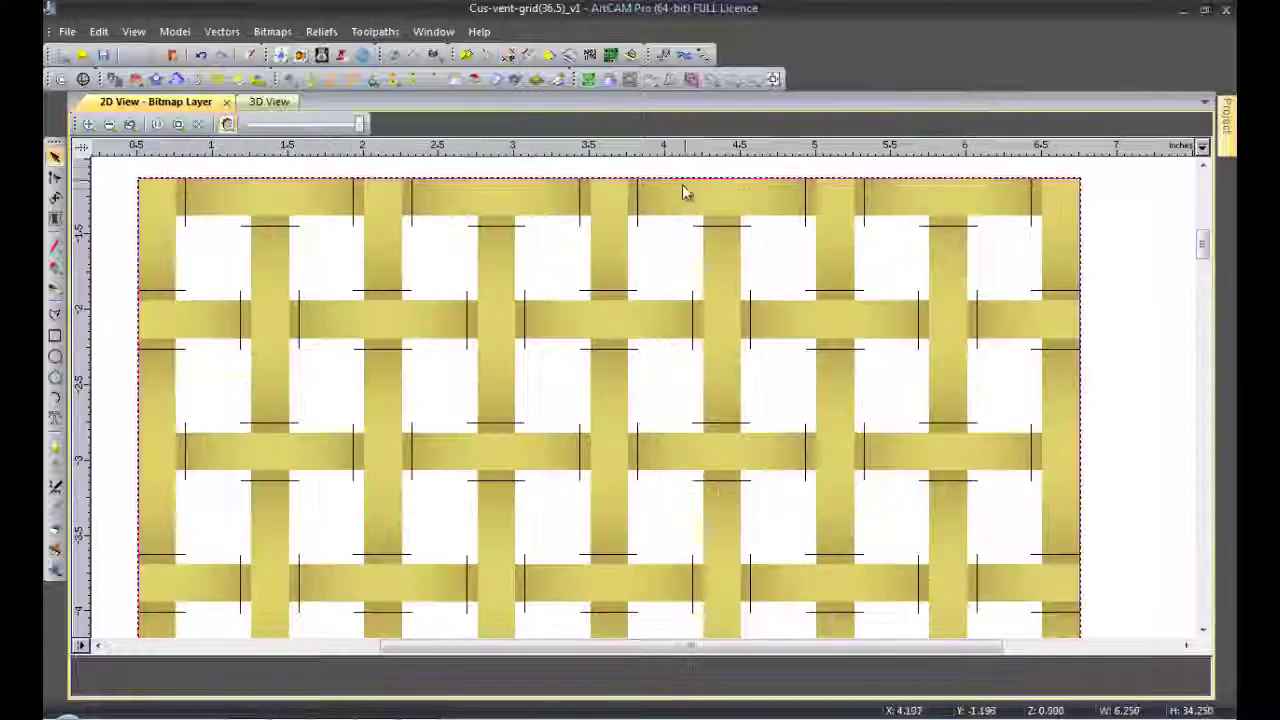
scroll(651, 560, "down", 4)
scroll(655, 548, "up", 1)
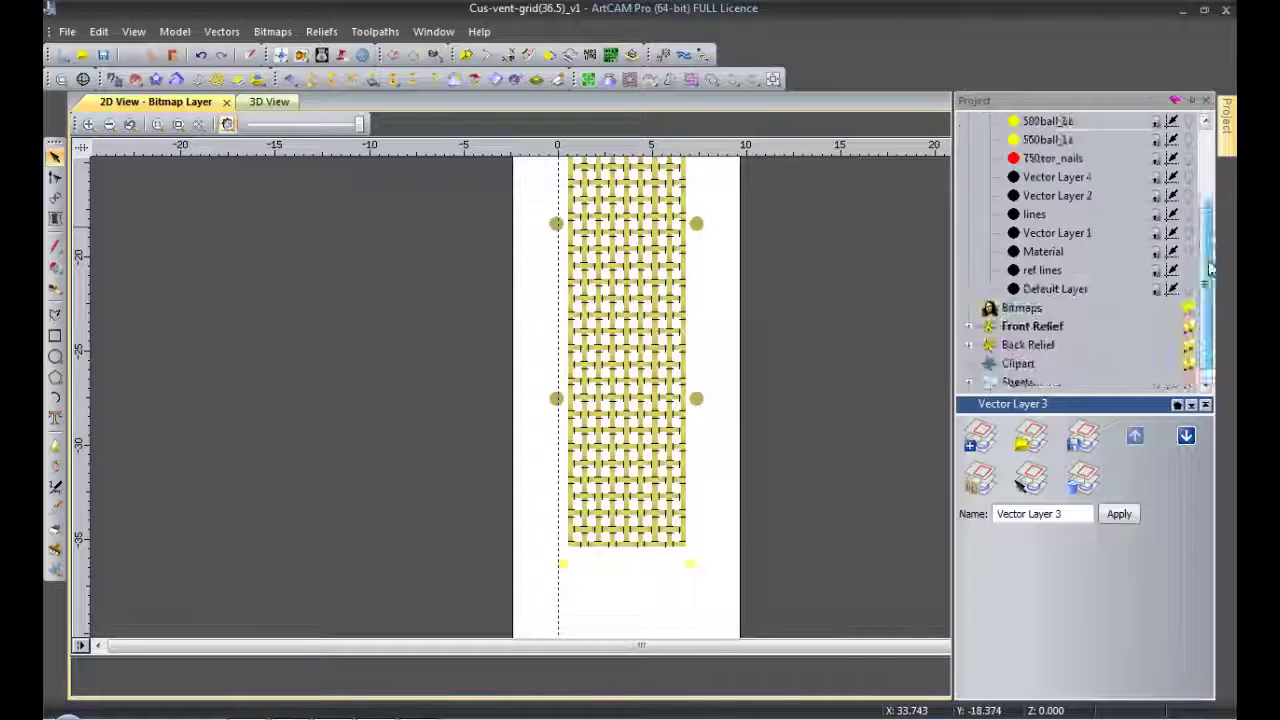
- Start a feature machining toolpath with Conventional cut direction and the 1/8 inch end mill
scroll(1040, 382, "down", 3)
left_click(1026, 270)
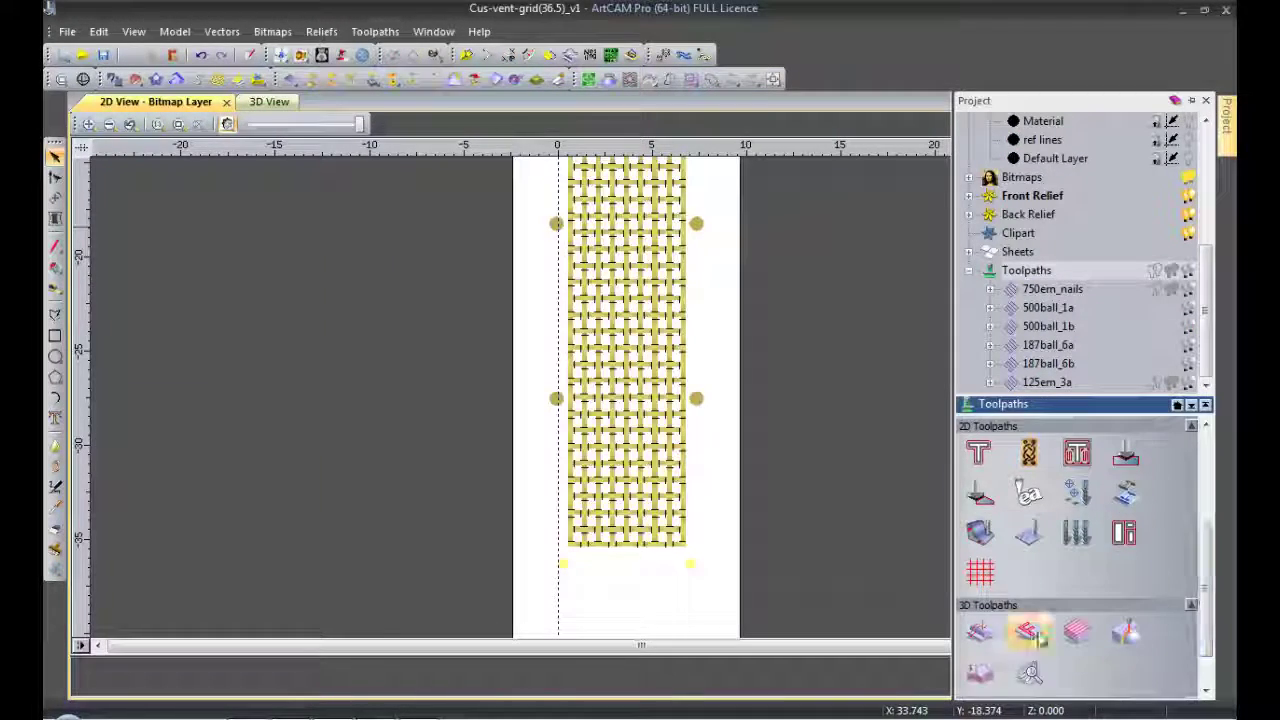
left_click(1036, 634)
left_click(165, 392)
left_click(232, 443)
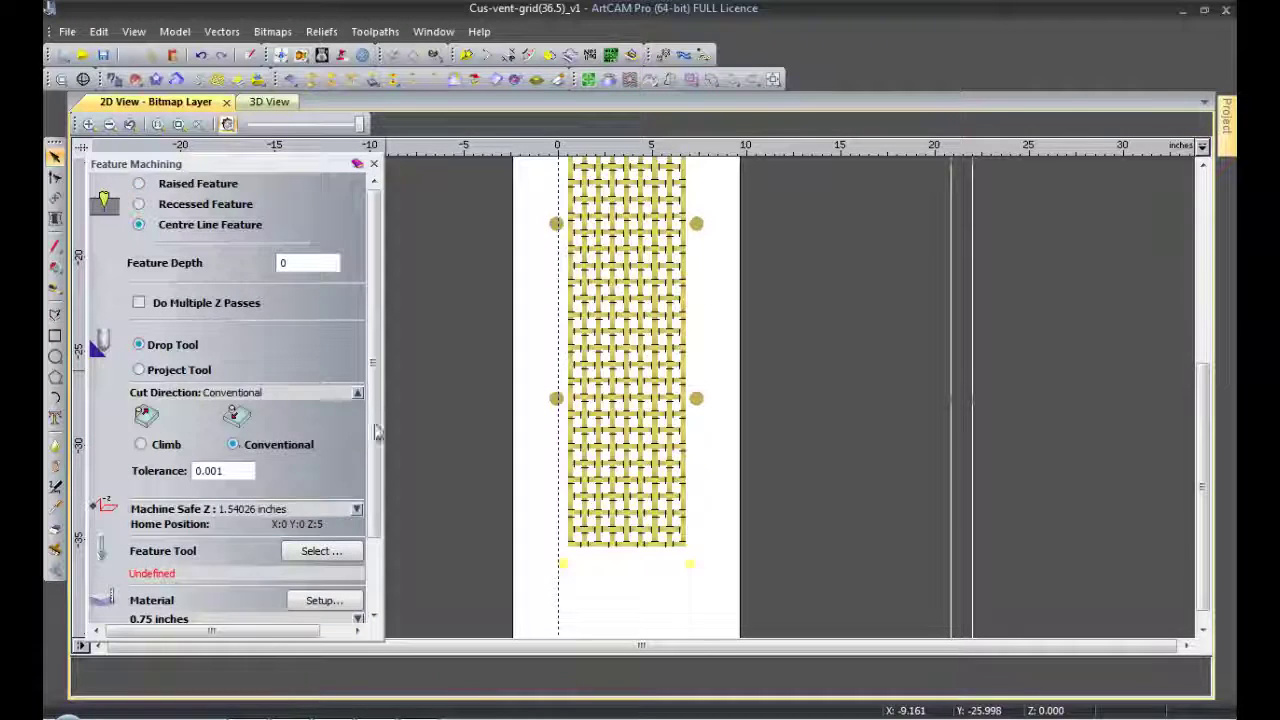
scroll(260, 450, "down", 2)
left_click(318, 461)
left_click(460, 493)
double_click(460, 449)
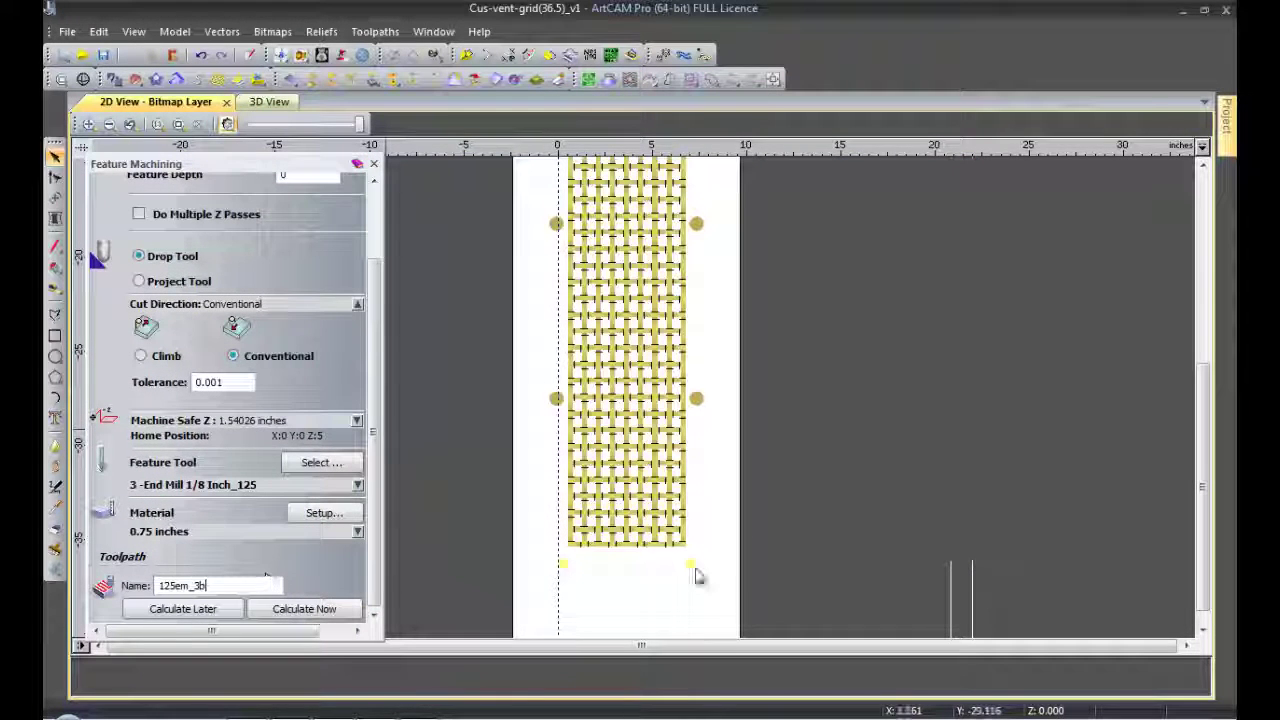
- Calculate the 125em_3b toolpath and orbit the 3D view to inspect its lines over the grid
scroll(697, 575, "down", 2)
scroll(514, 300, "up", 1)
left_click(269, 101)
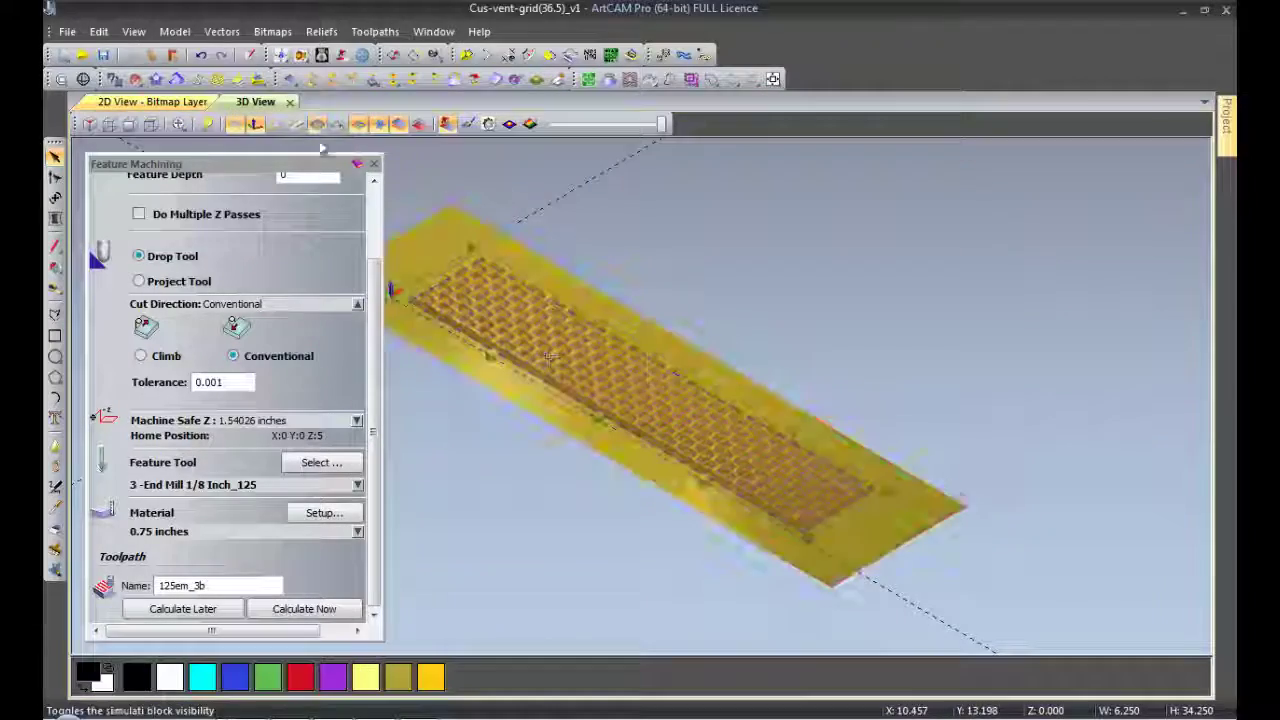
scroll(520, 360, "up", 5)
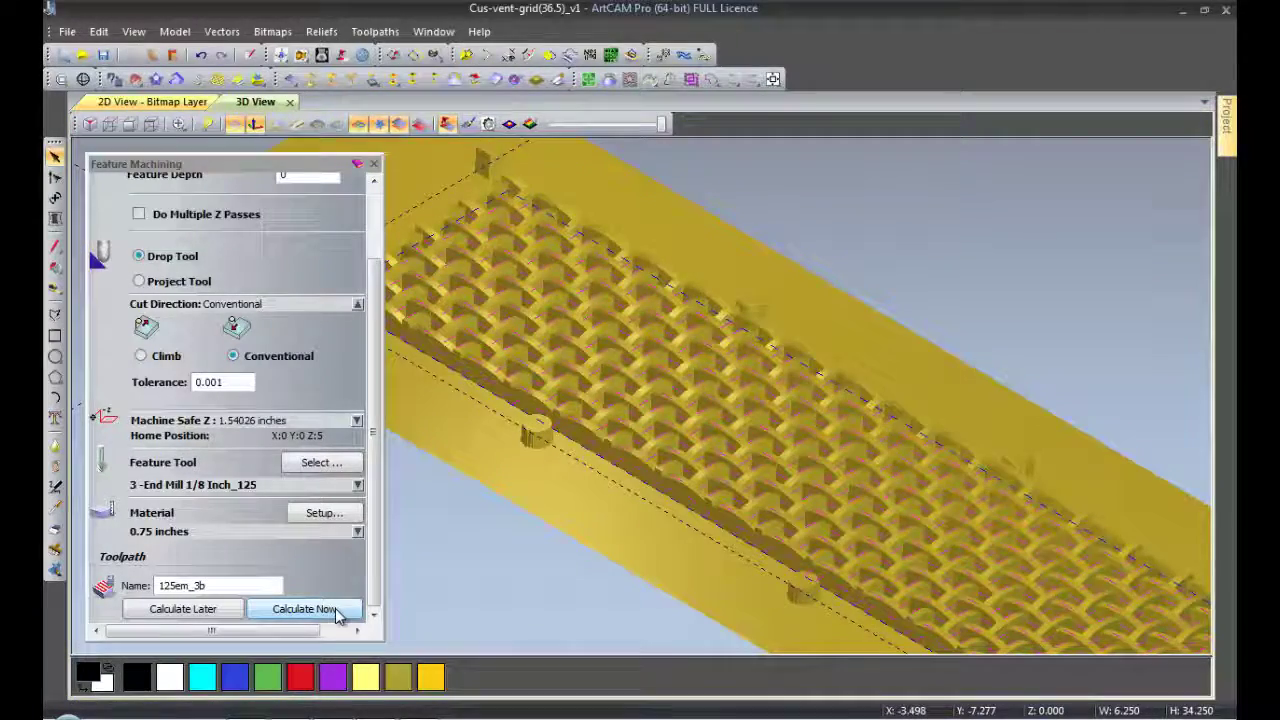
left_click(303, 609)
scroll(650, 413, "up", 5)
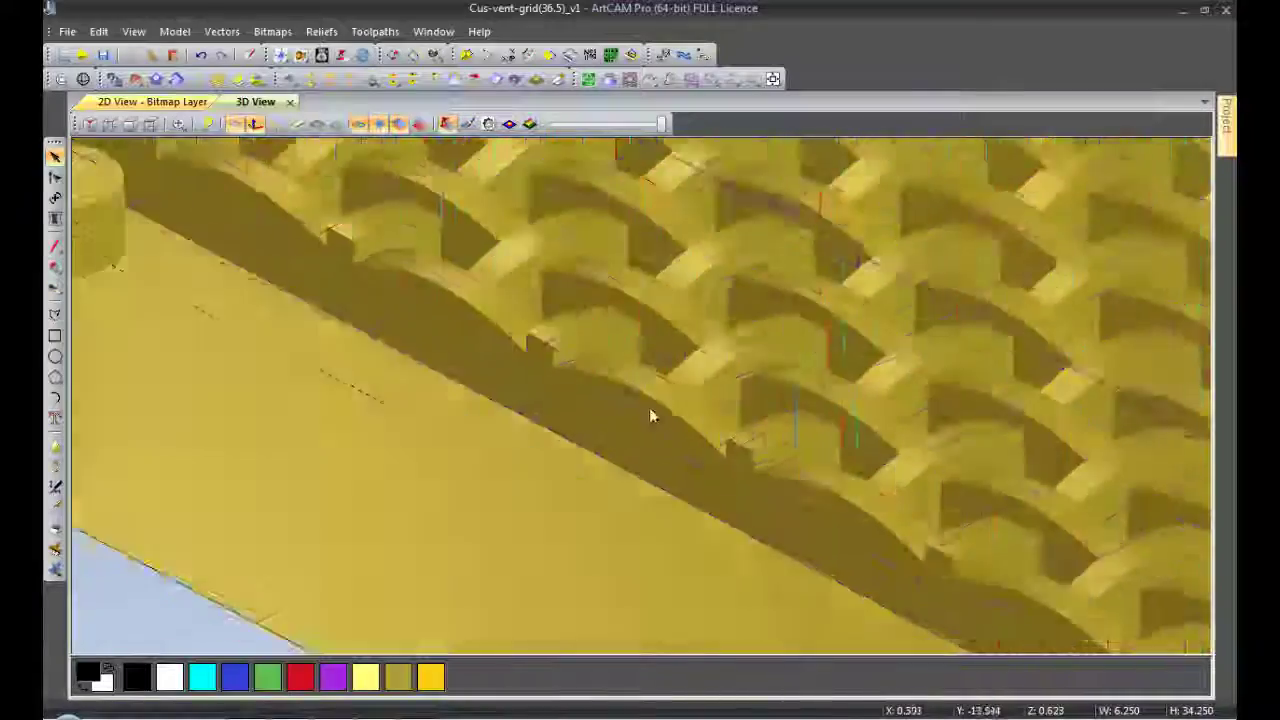
left_click_drag(649, 415, 407, 452)
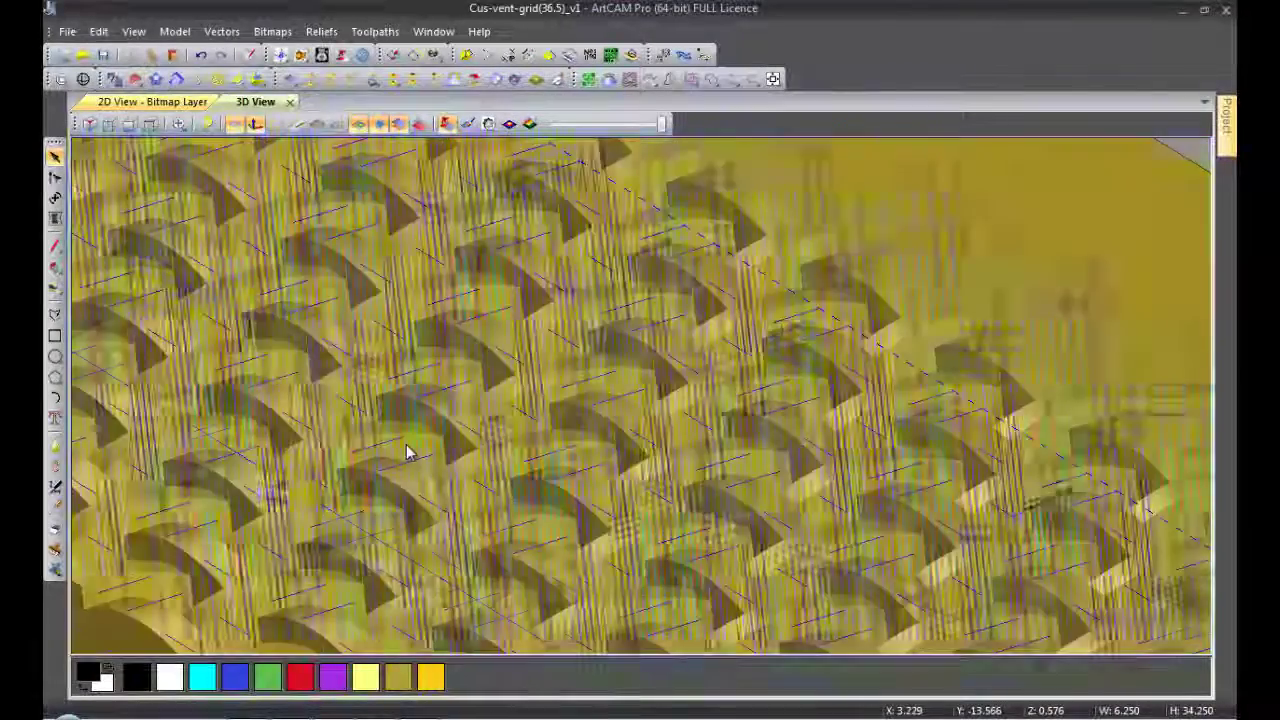
scroll(720, 466, "down", 5)
scroll(720, 466, "down", 3)
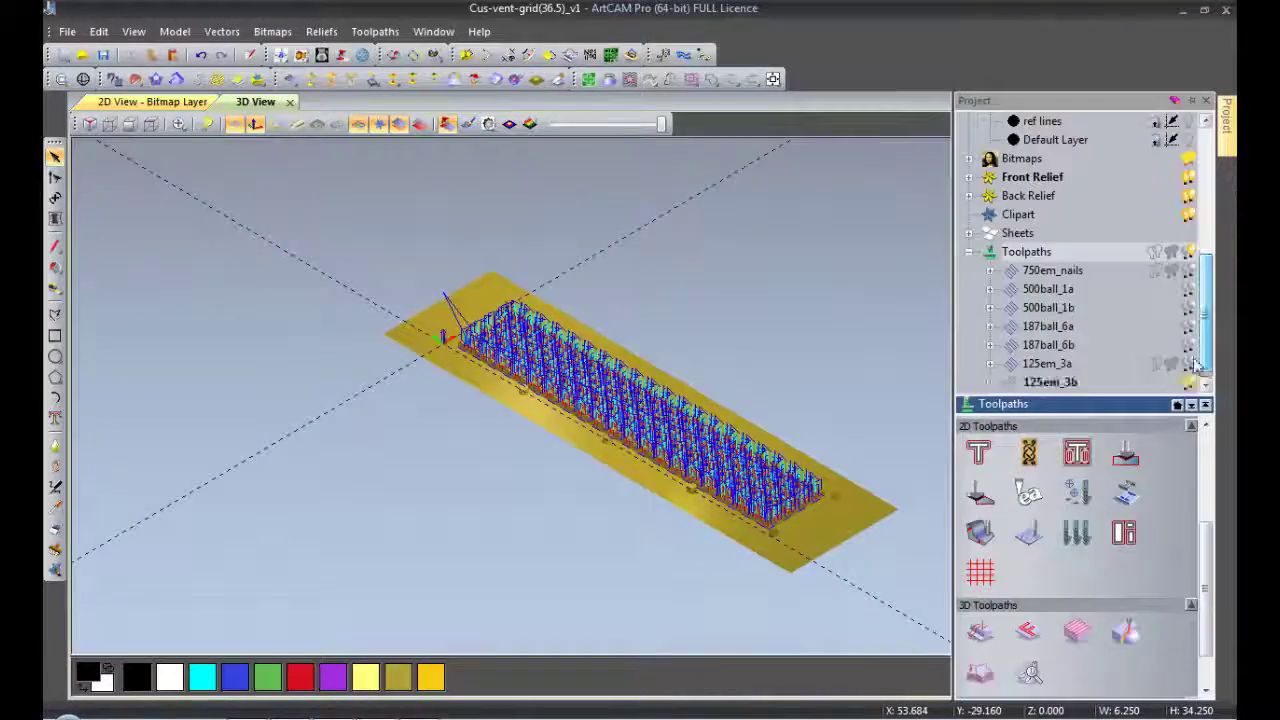
- Set the 125em_3b vector layer colour to cyan
scroll(1197, 365, "up", 5)
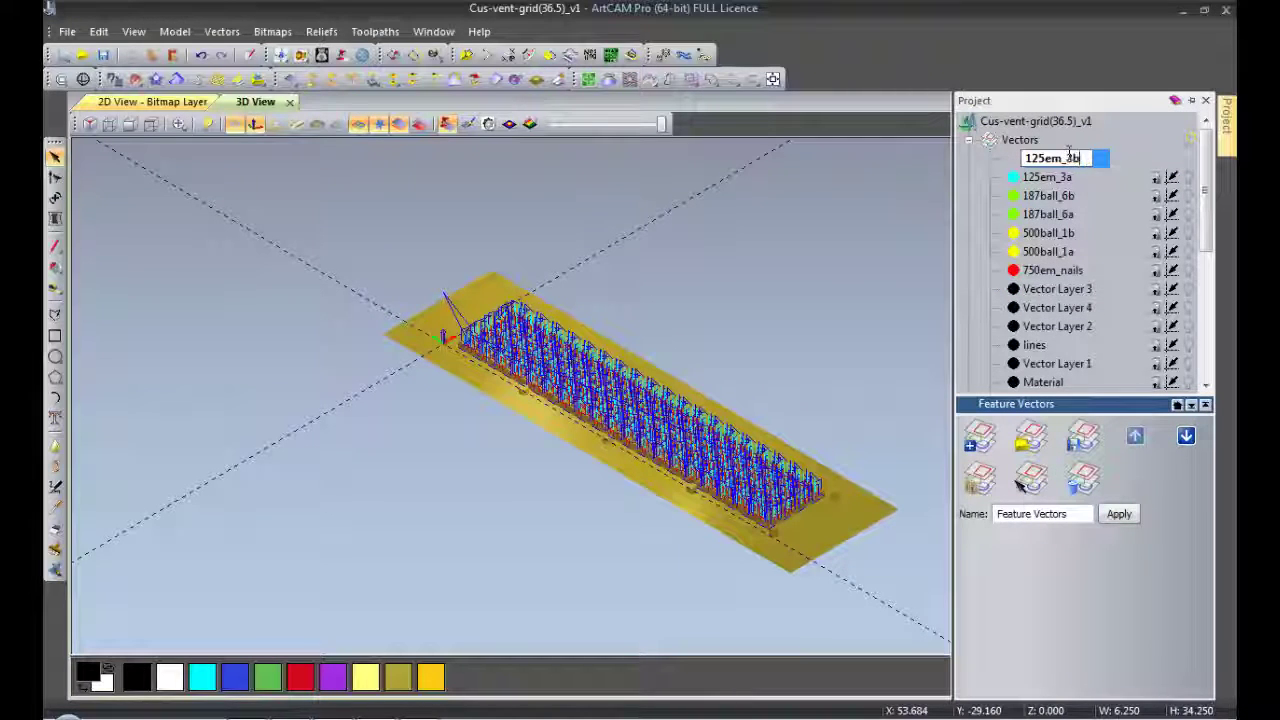
left_click(1013, 158)
left_click(546, 280)
left_click(466, 491)
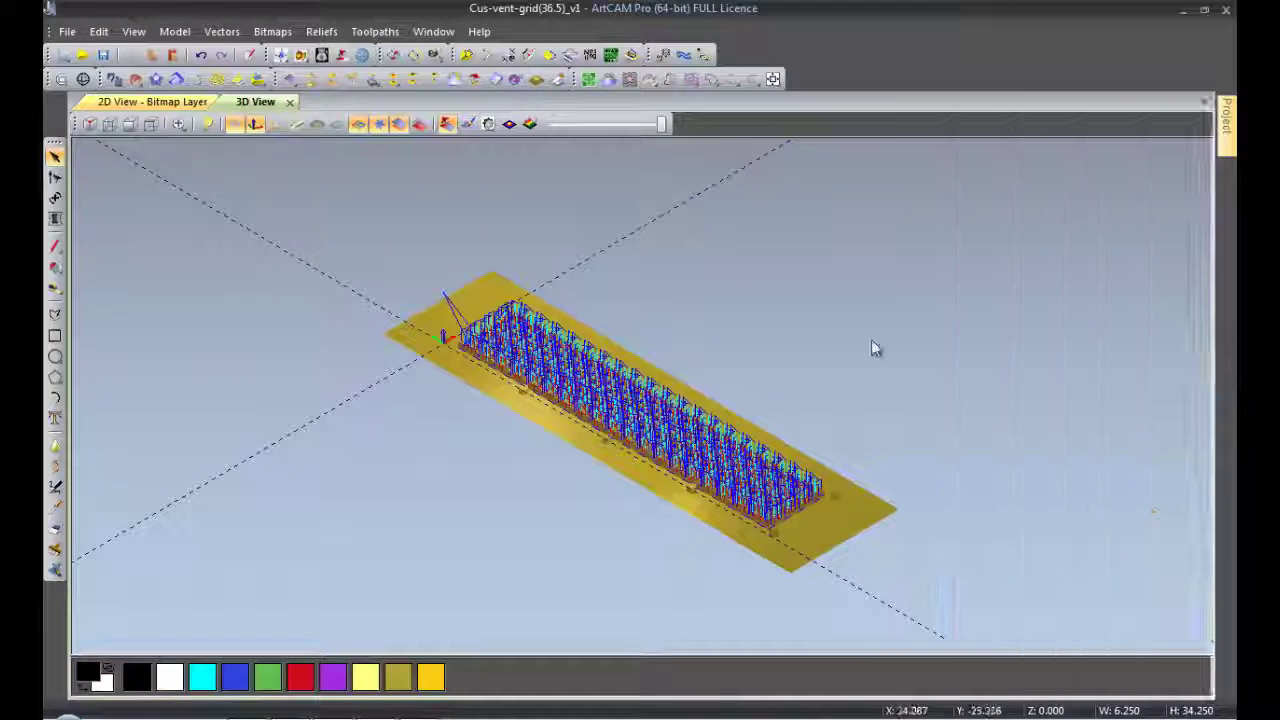
- Add new Vector Layer 5, then open offset settings for the grid outline in 2D view
scroll(1172, 250, "up", 5)
right_click(1172, 157)
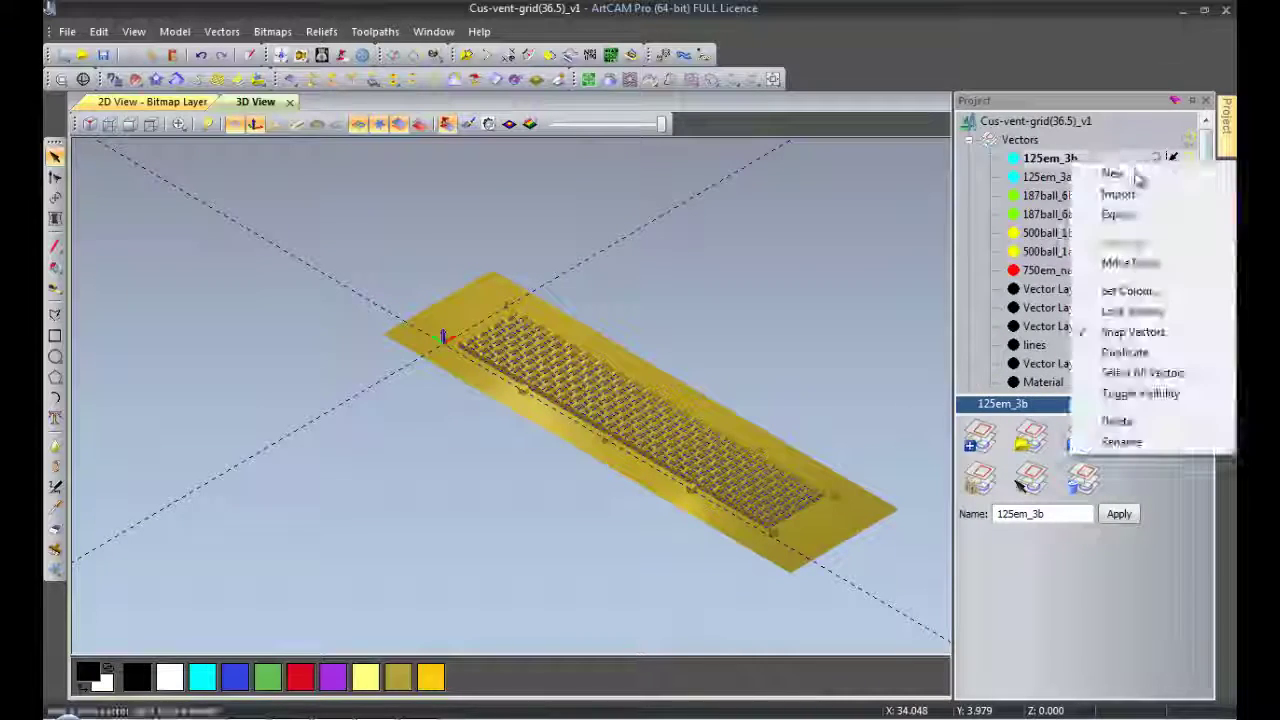
key("Escape")
left_click(1168, 178)
scroll(1100, 260, "down", 5)
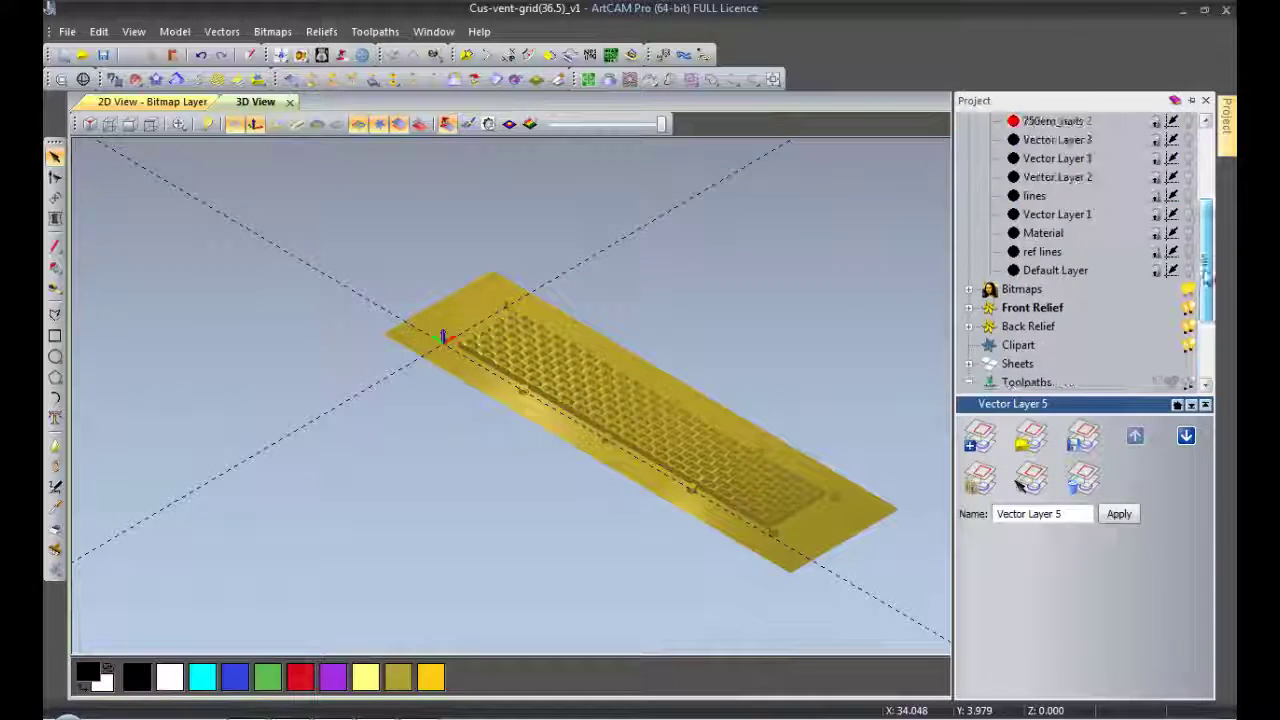
left_click(152, 102)
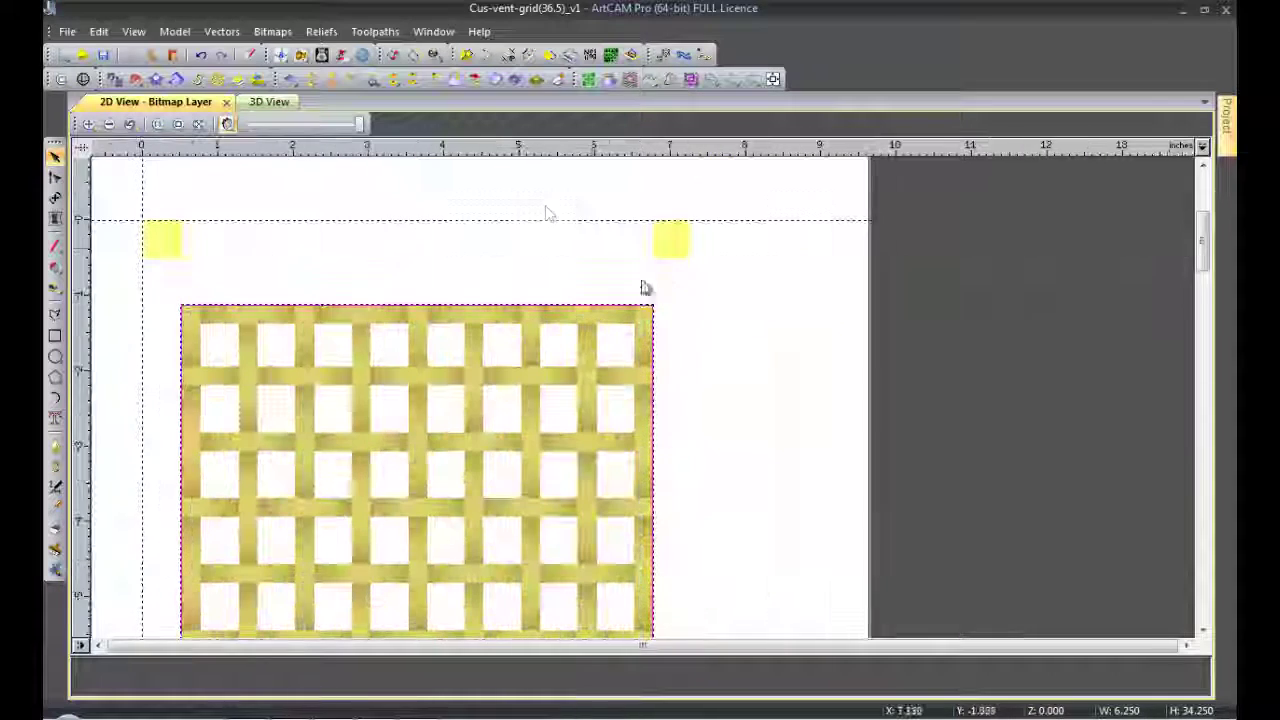
left_click(685, 306)
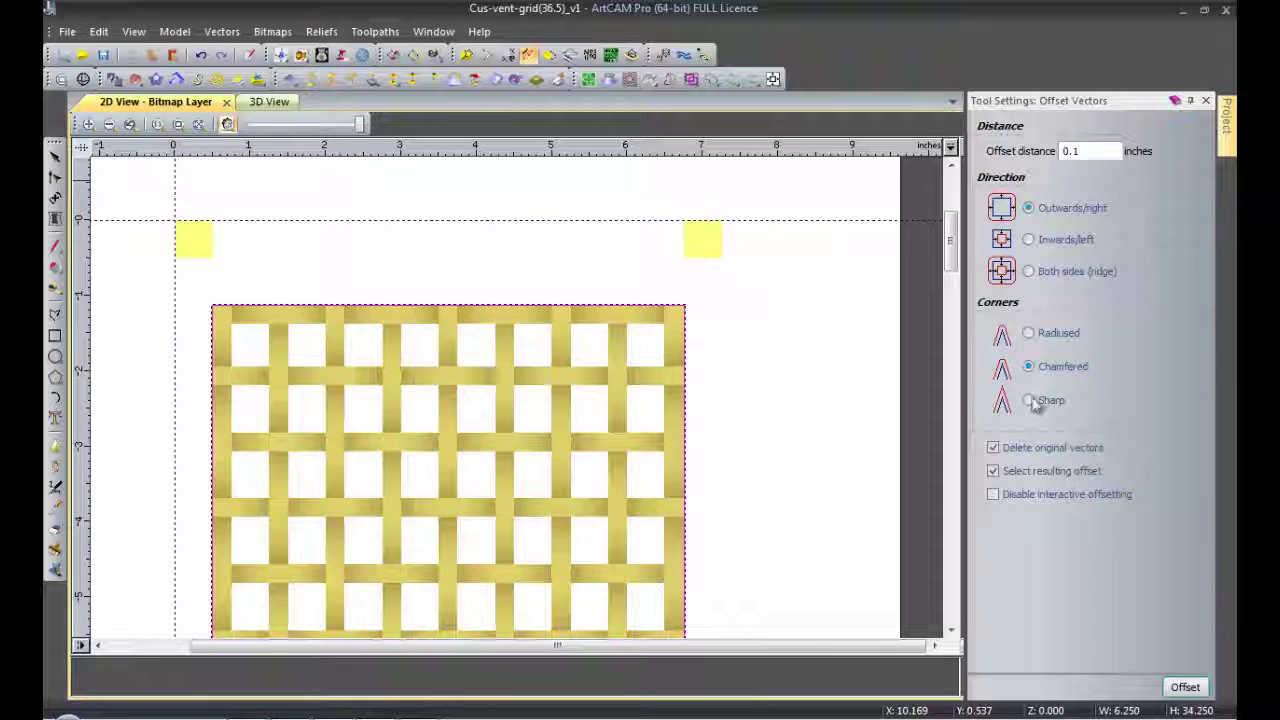
- Offset the grid outline outward with sharp corners, keeping the original vectors
left_click(1186, 688)
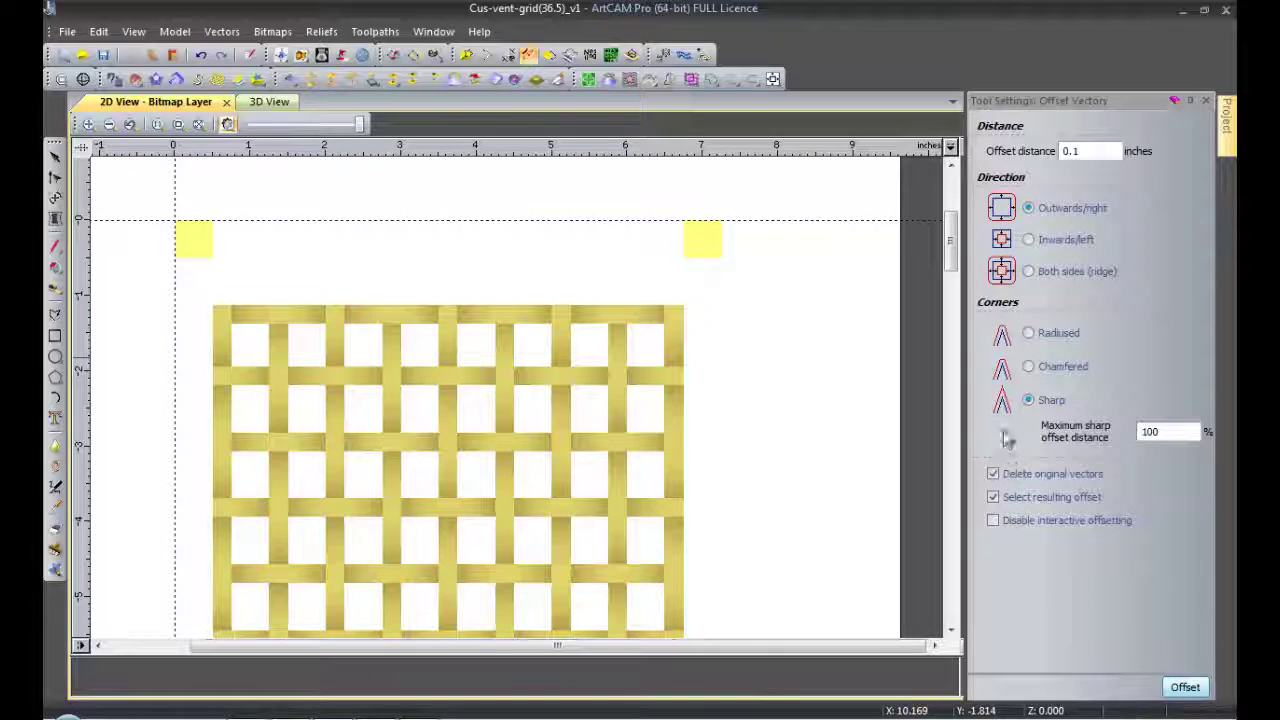
left_click(993, 474)
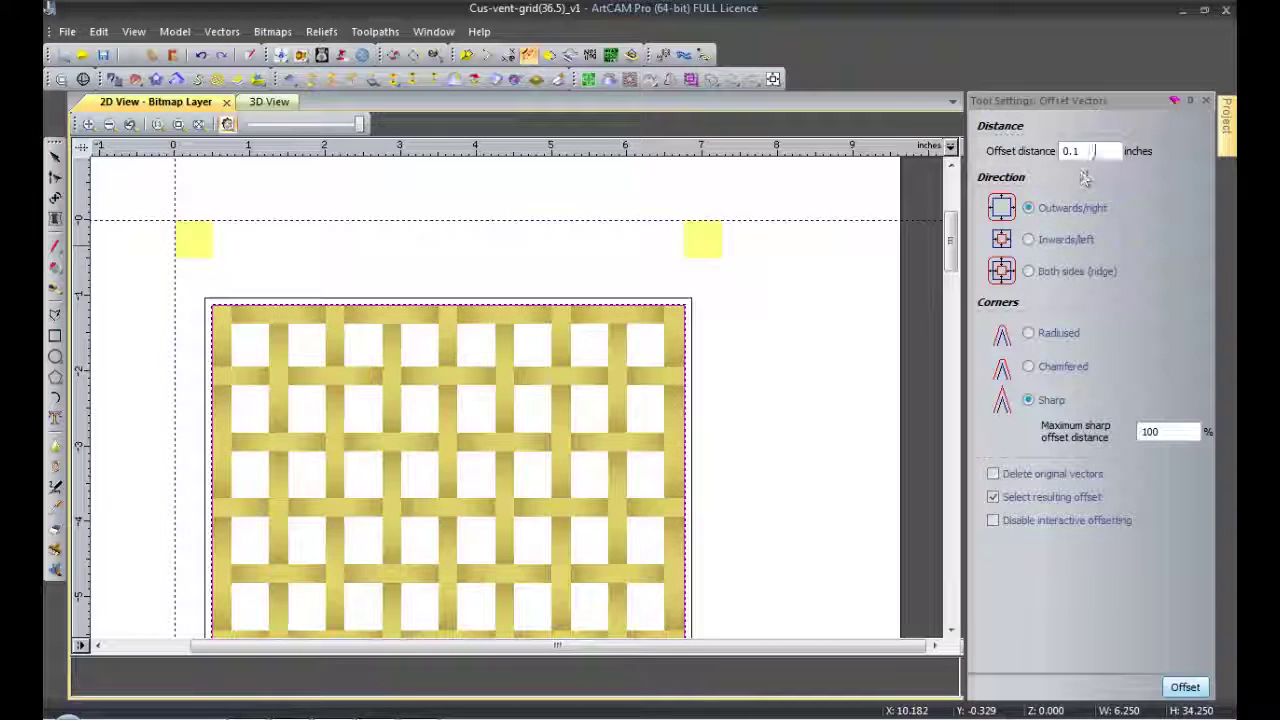
scroll(690, 300, "up", 5)
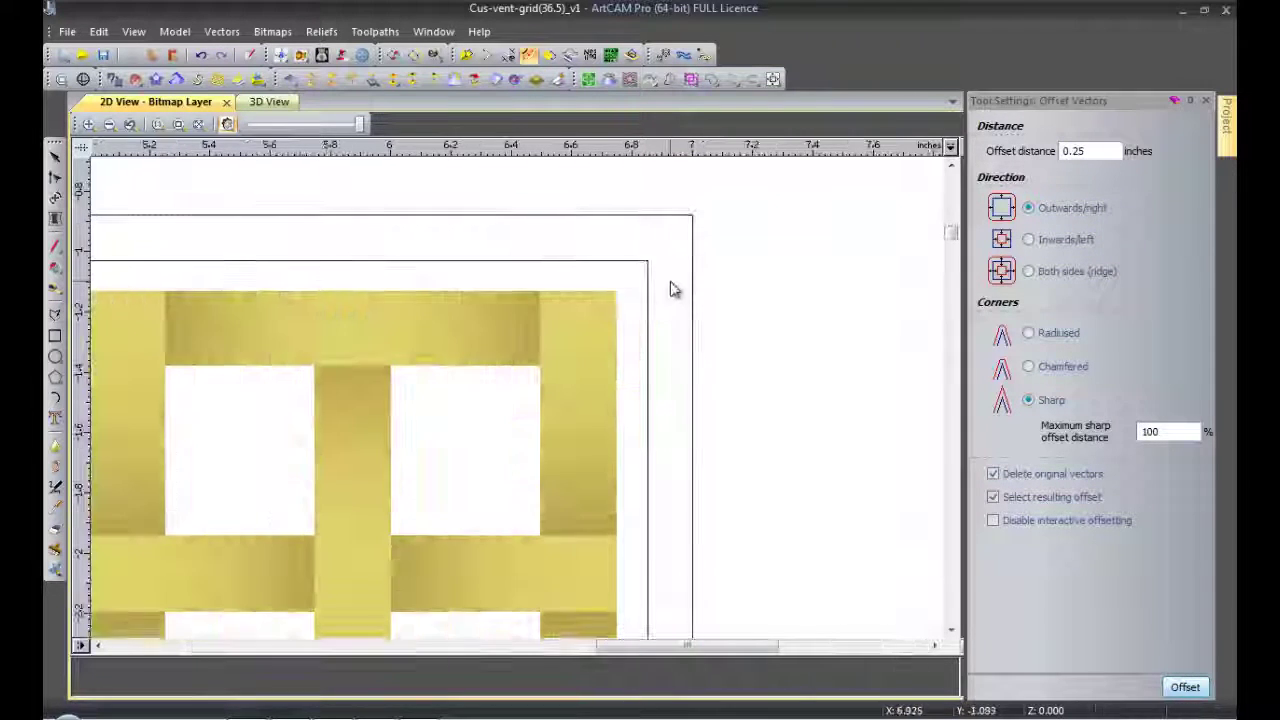
left_click(528, 56)
type("0.06")
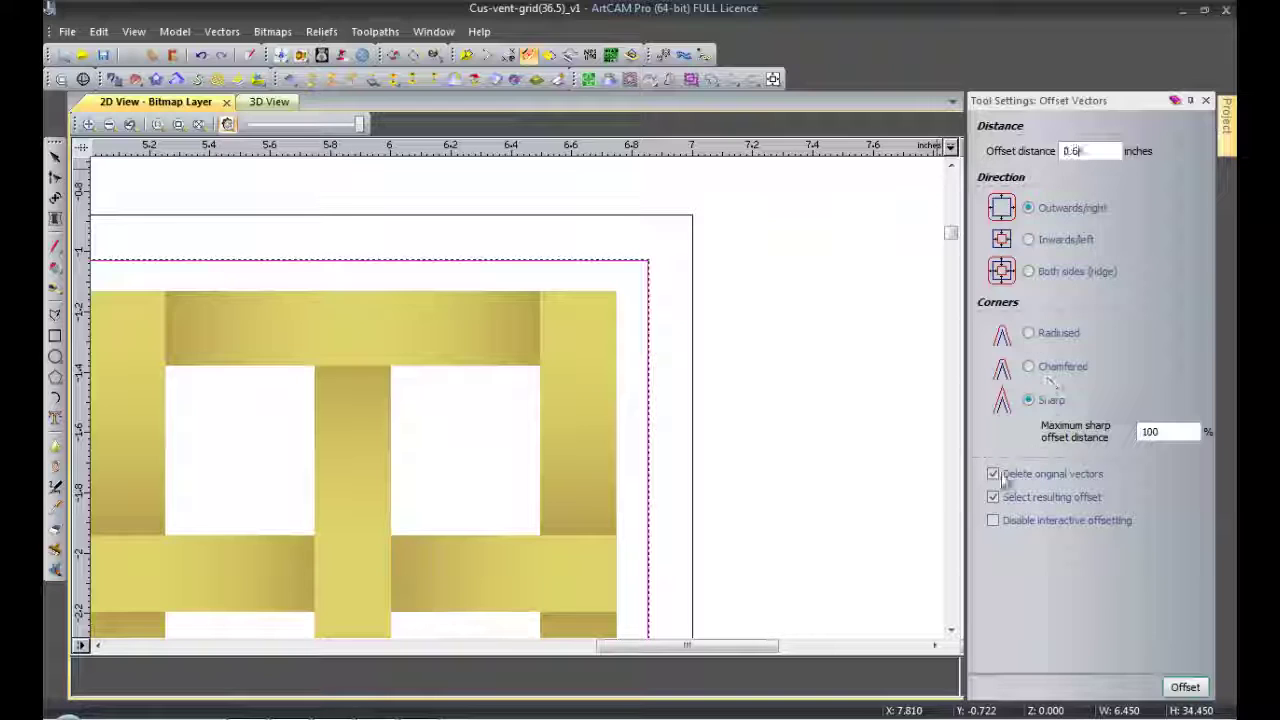
left_click(993, 474)
left_click(1185, 687)
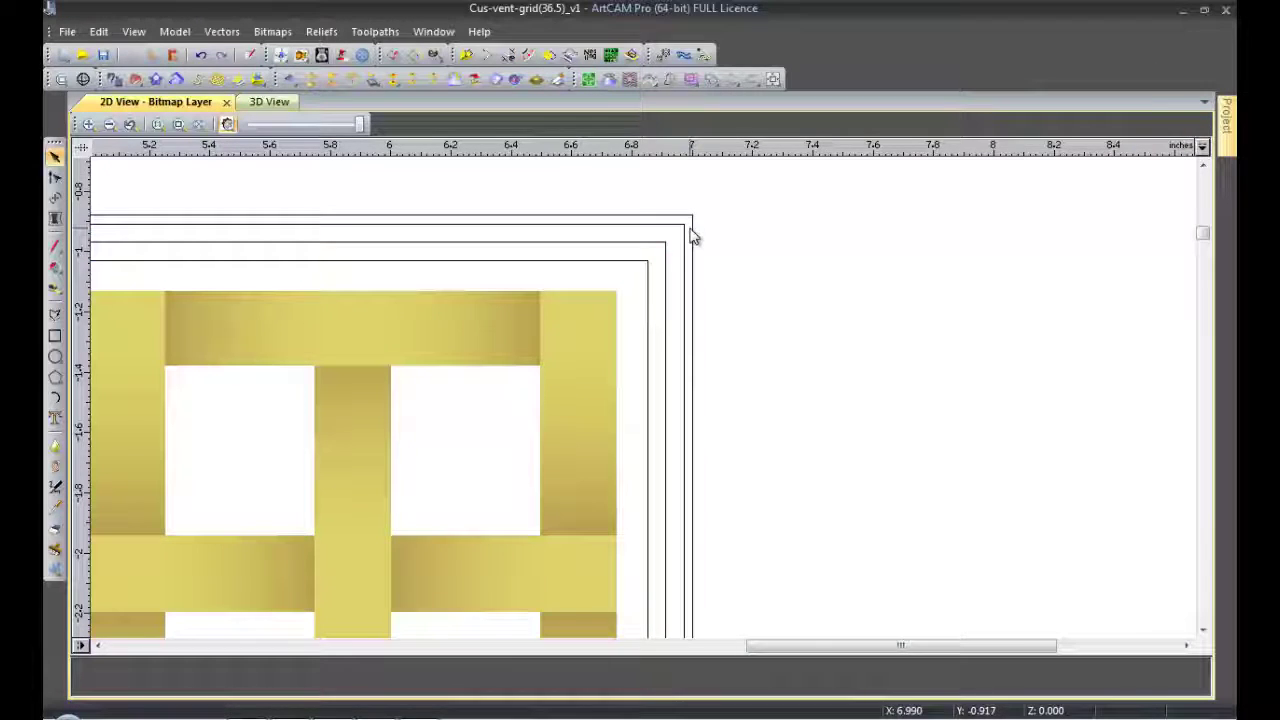
scroll(414, 400, "down", 5)
scroll(402, 352, "up", 5)
scroll(402, 352, "up", 2)
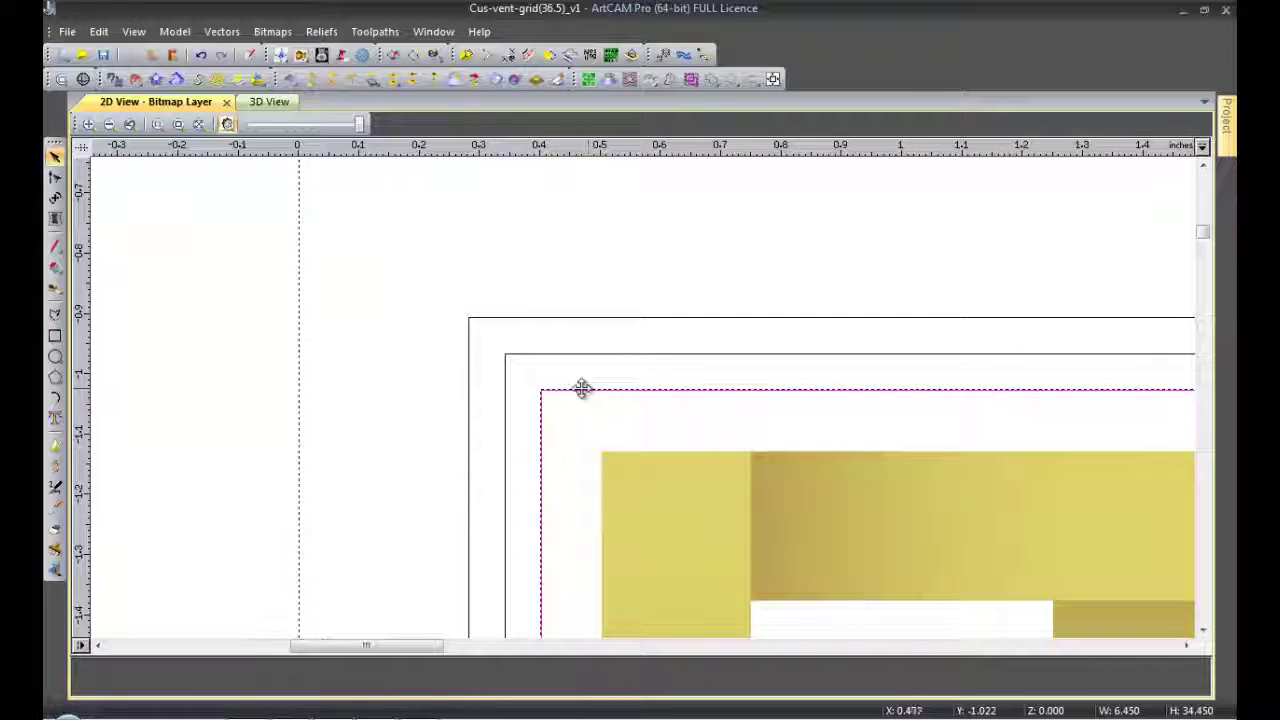
- Make the inner, middle and outer border rectangles each run clockwise
double_click(541, 389)
right_click(582, 394)
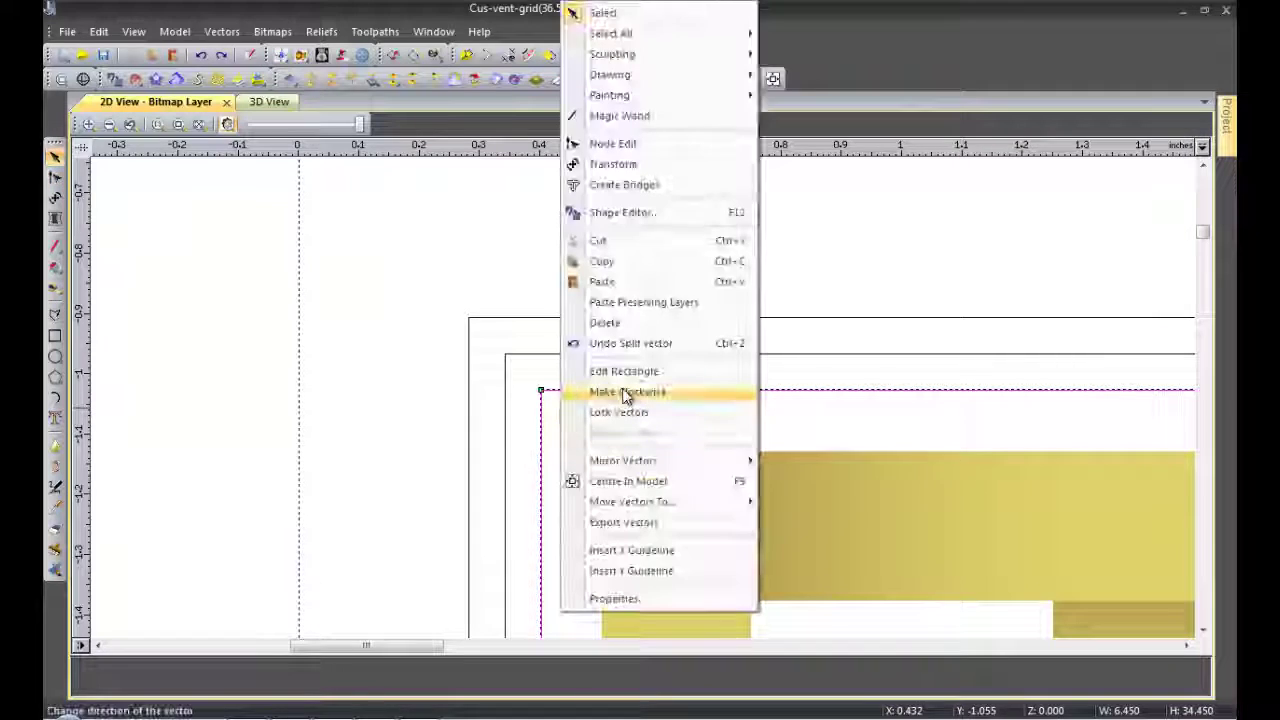
left_click(551, 352)
right_click(553, 400)
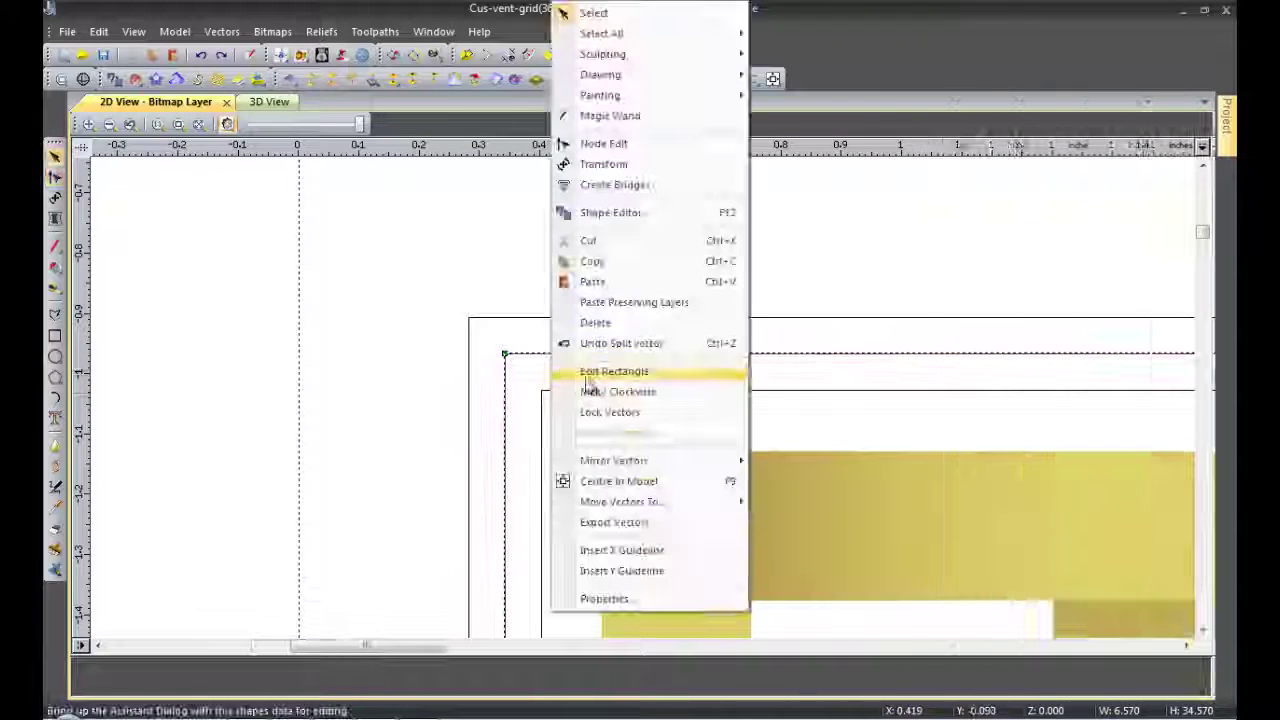
left_click(506, 319)
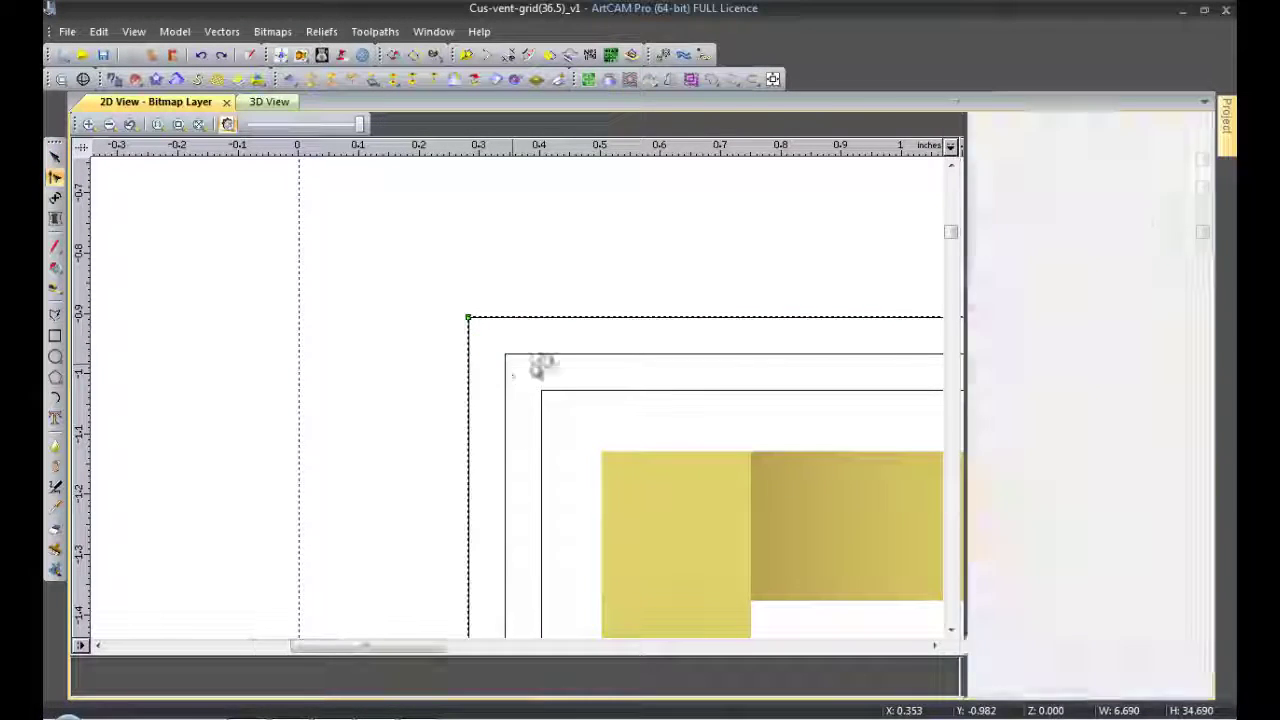
right_click(540, 363)
left_click(600, 391)
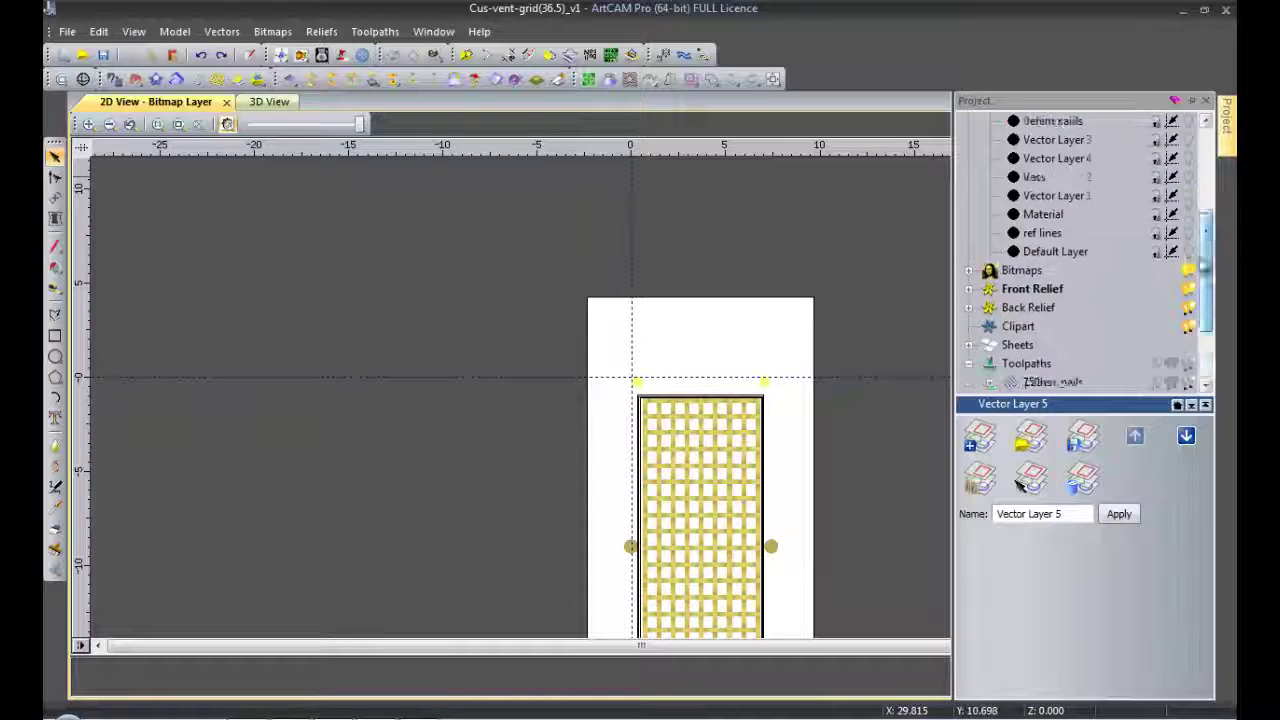
- Calculate the 187em_5a Profile Along toolpath, 0.25 in deep, with the 5-End Mill 3/16 Inch
left_click(1026, 251)
left_click(978, 609)
left_click(185, 217)
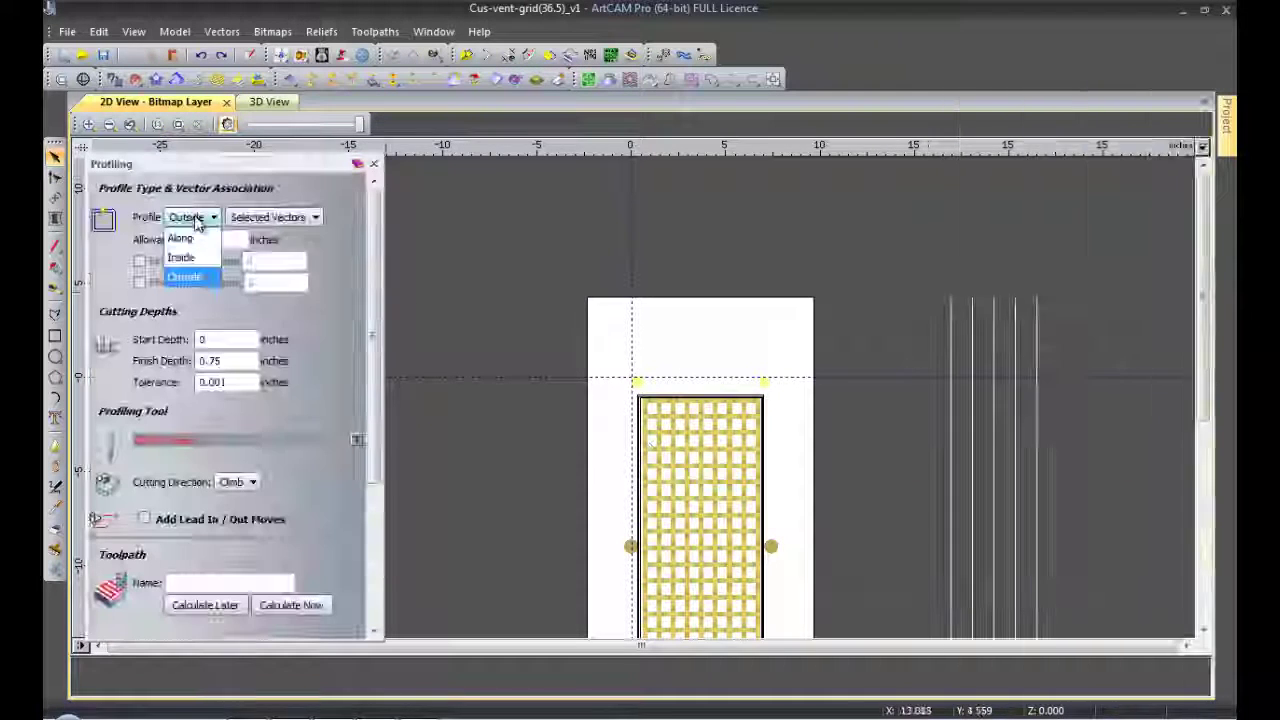
left_click(176, 237)
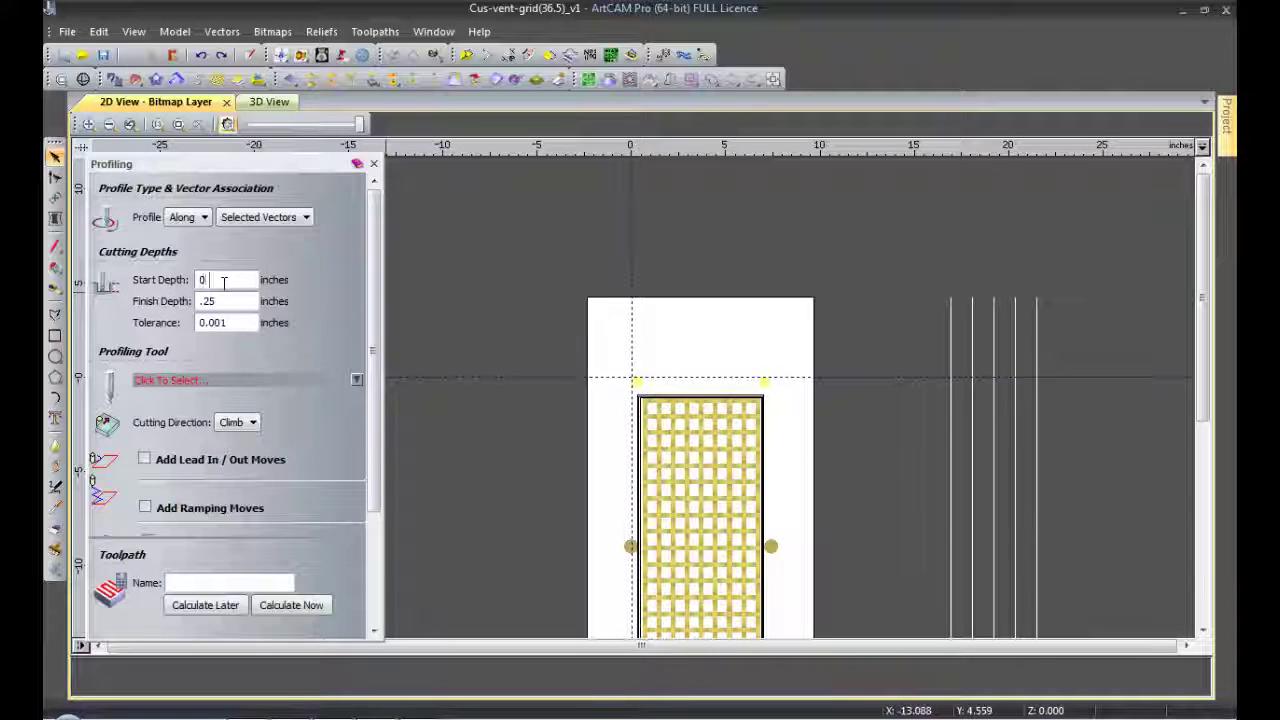
type(".06")
left_click(170, 333)
left_click(457, 403)
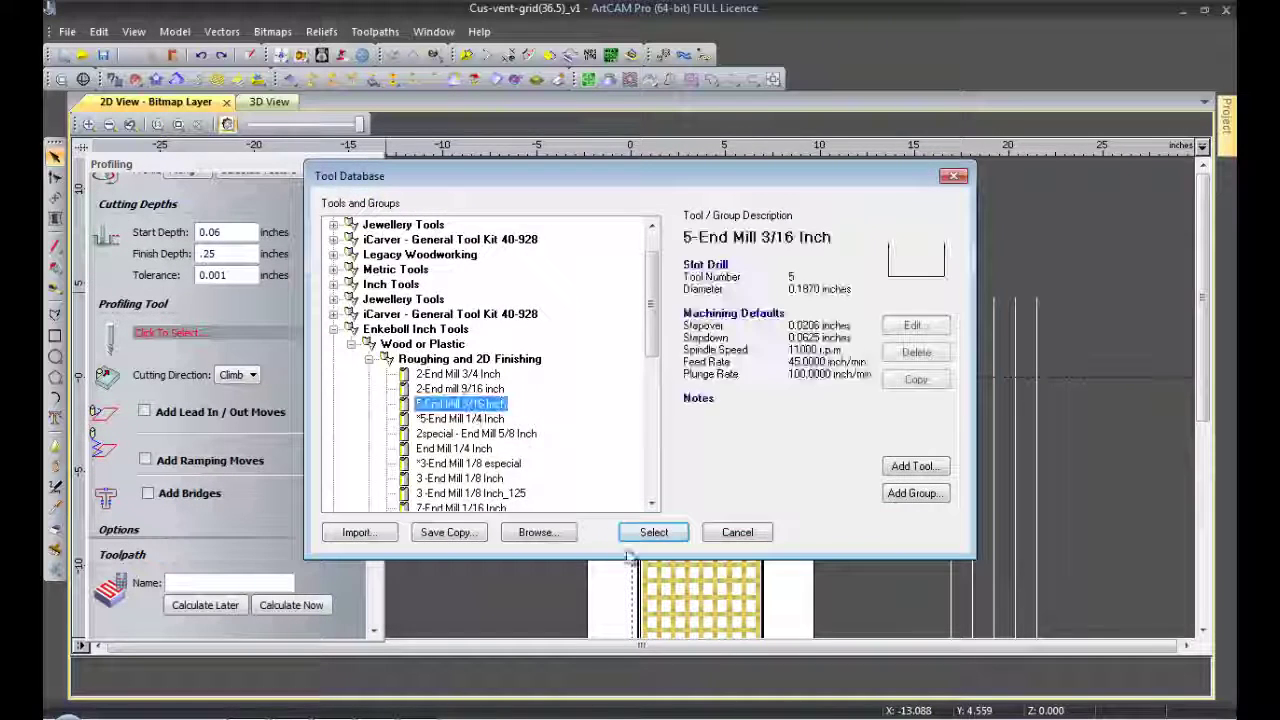
left_click(654, 531)
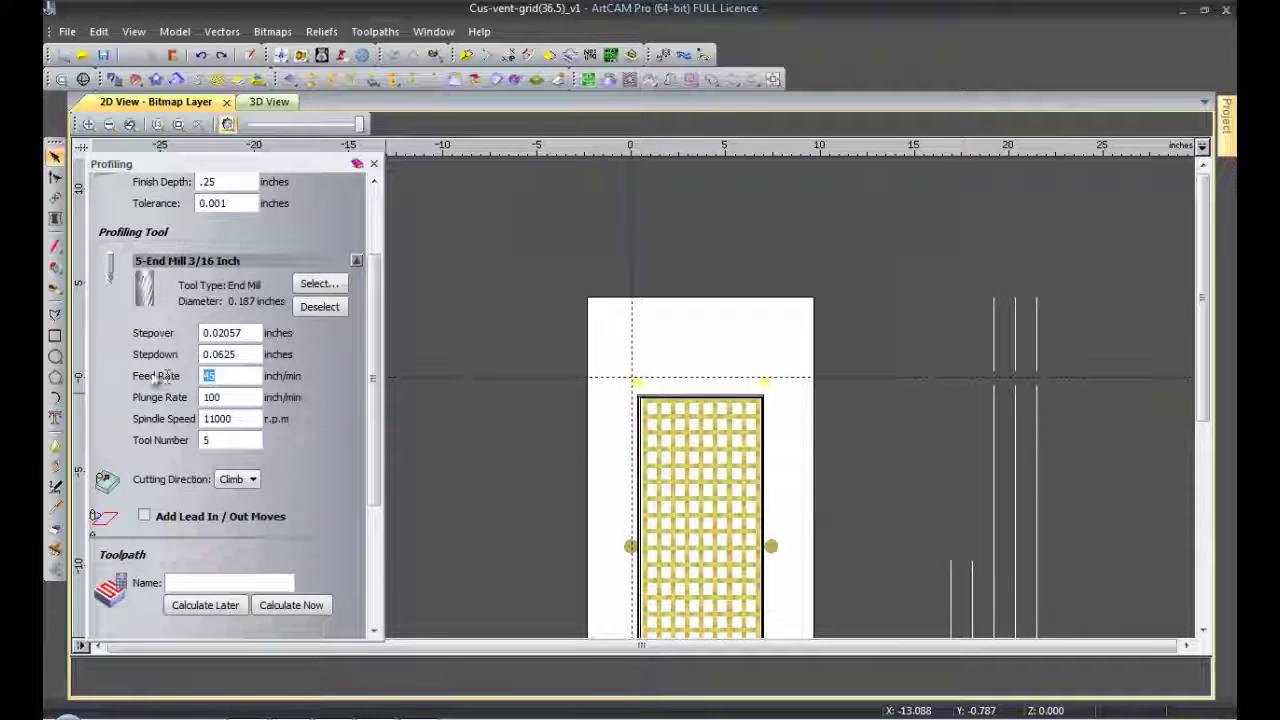
scroll(373, 490, "down", 5)
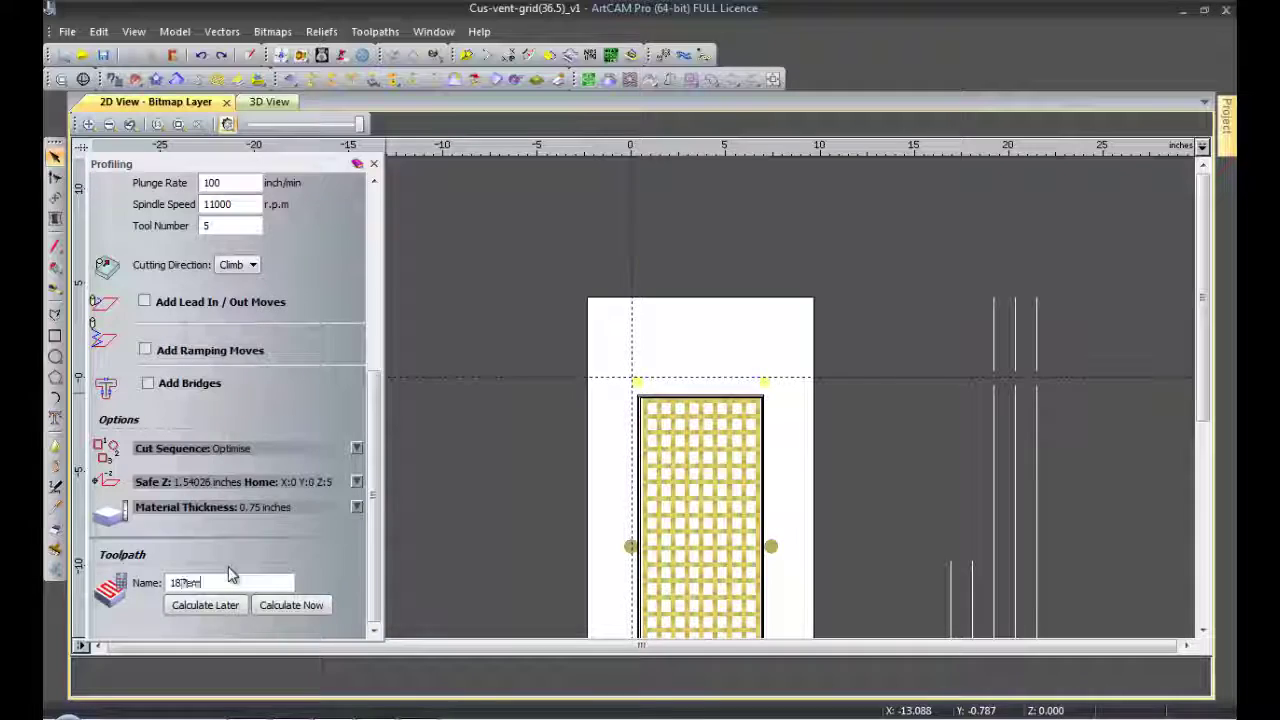
left_click(300, 604)
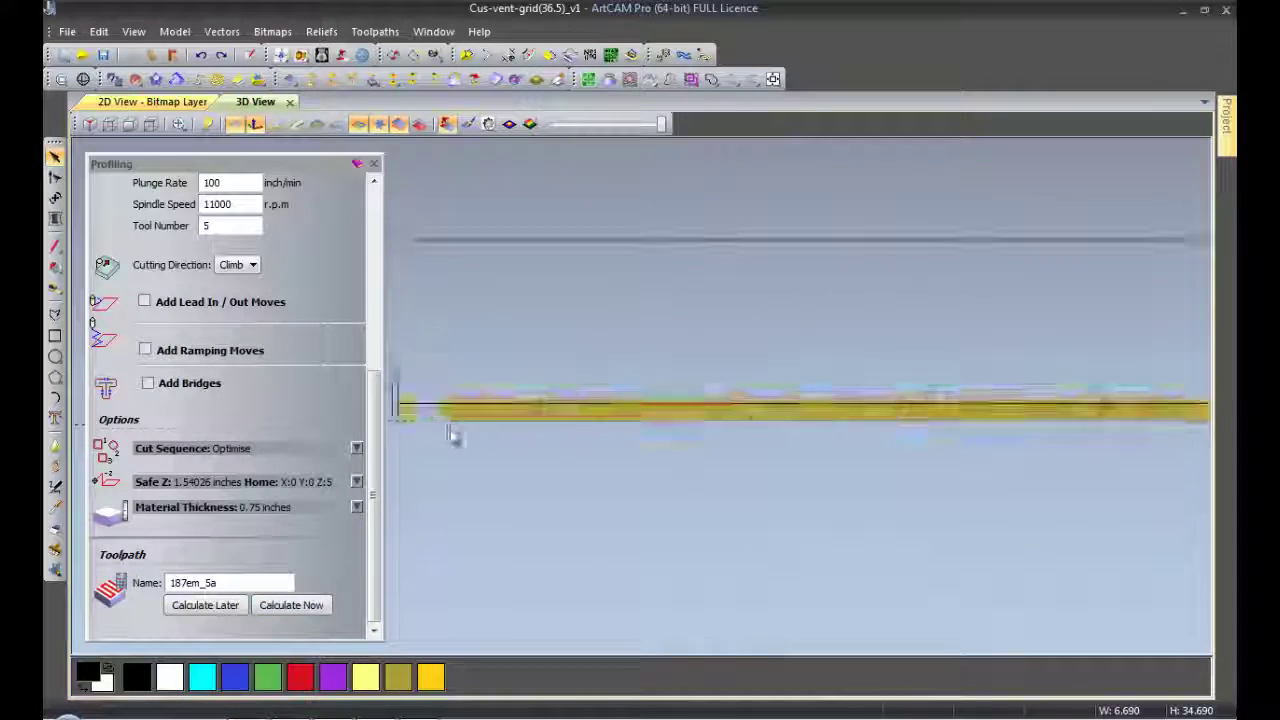
scroll(330, 330, "up", 5)
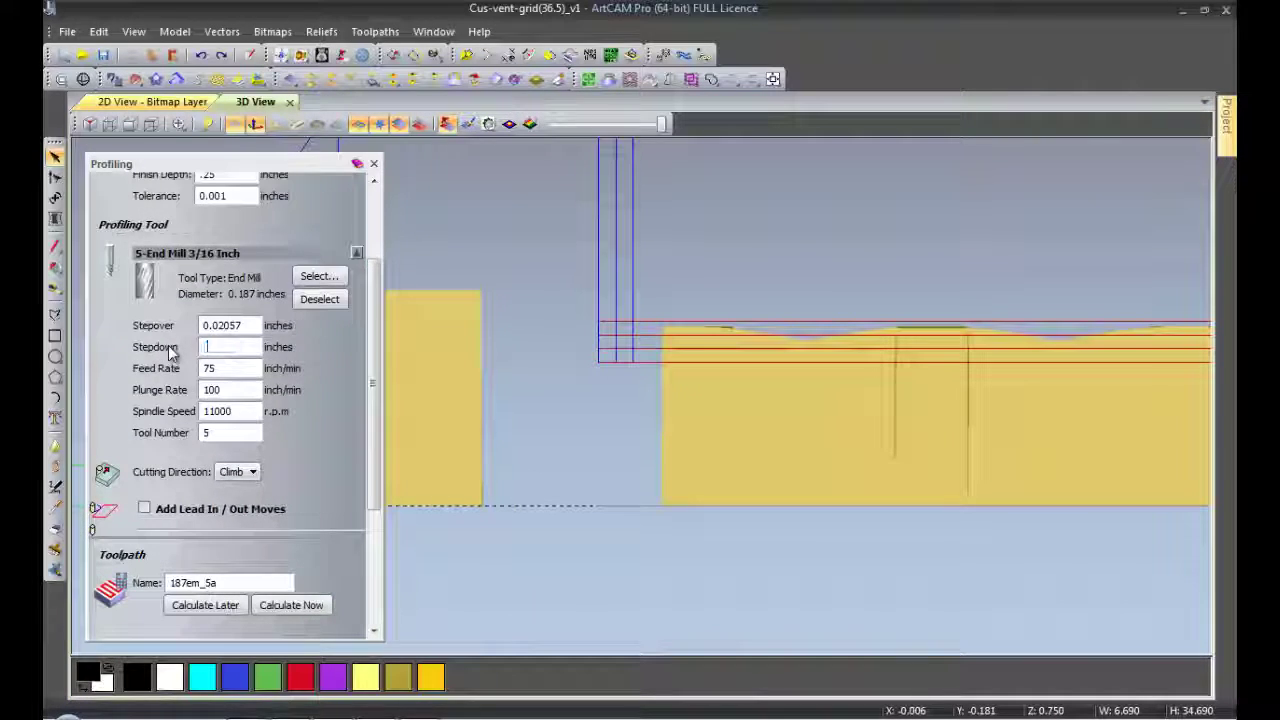
scroll(367, 399, "down", 5)
left_click(306, 606)
type("187em_5a")
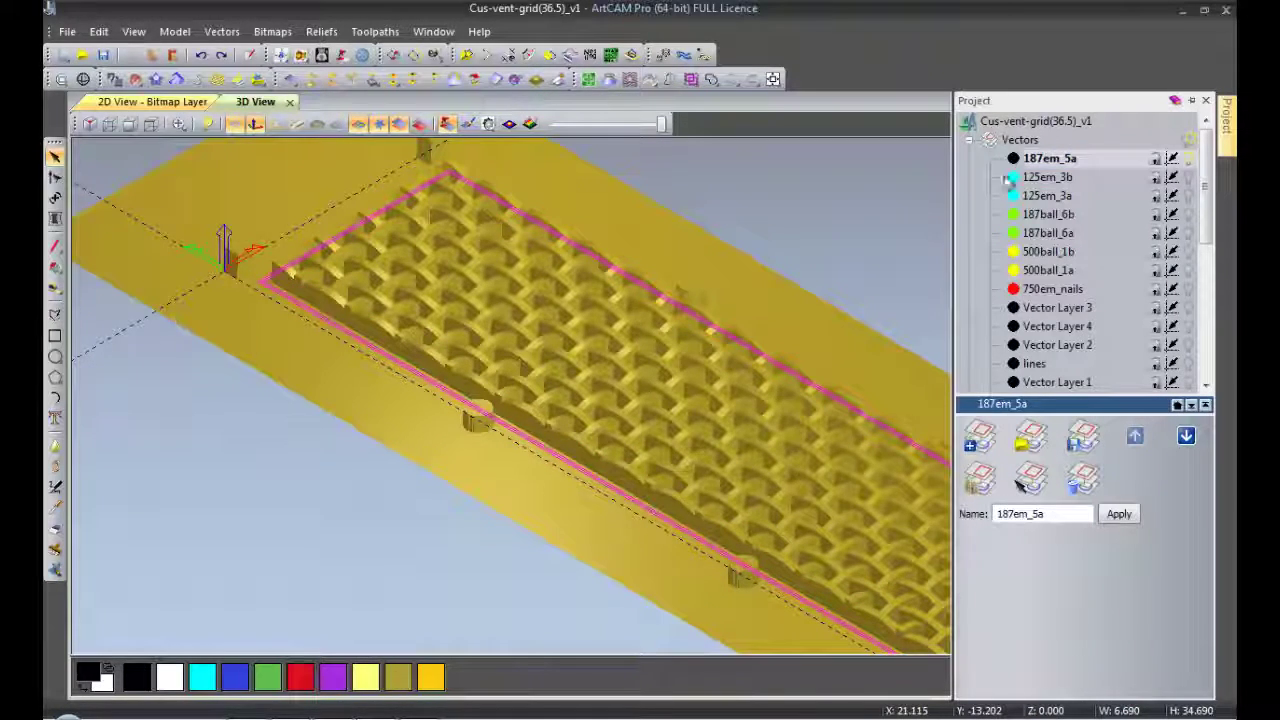
- Colour the 187em_5a vector layer blue and return to the 2D view
left_click(1013, 158)
double_click(570, 283)
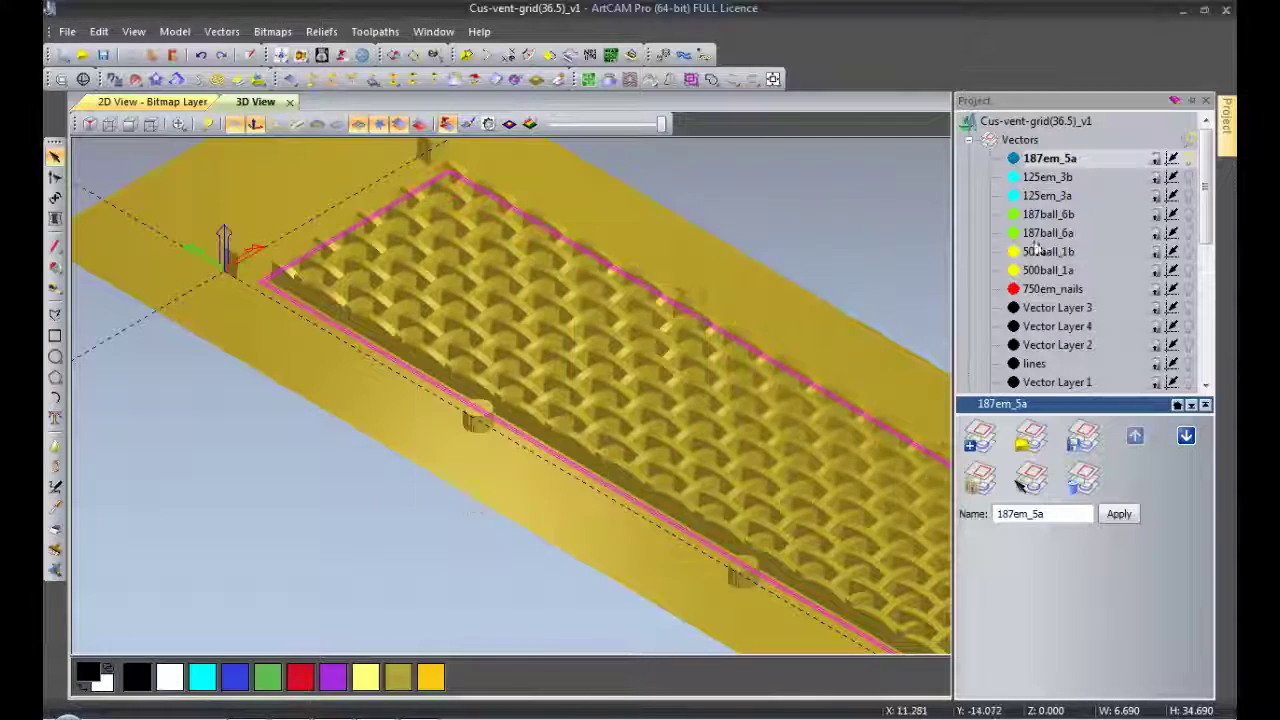
left_click(152, 101)
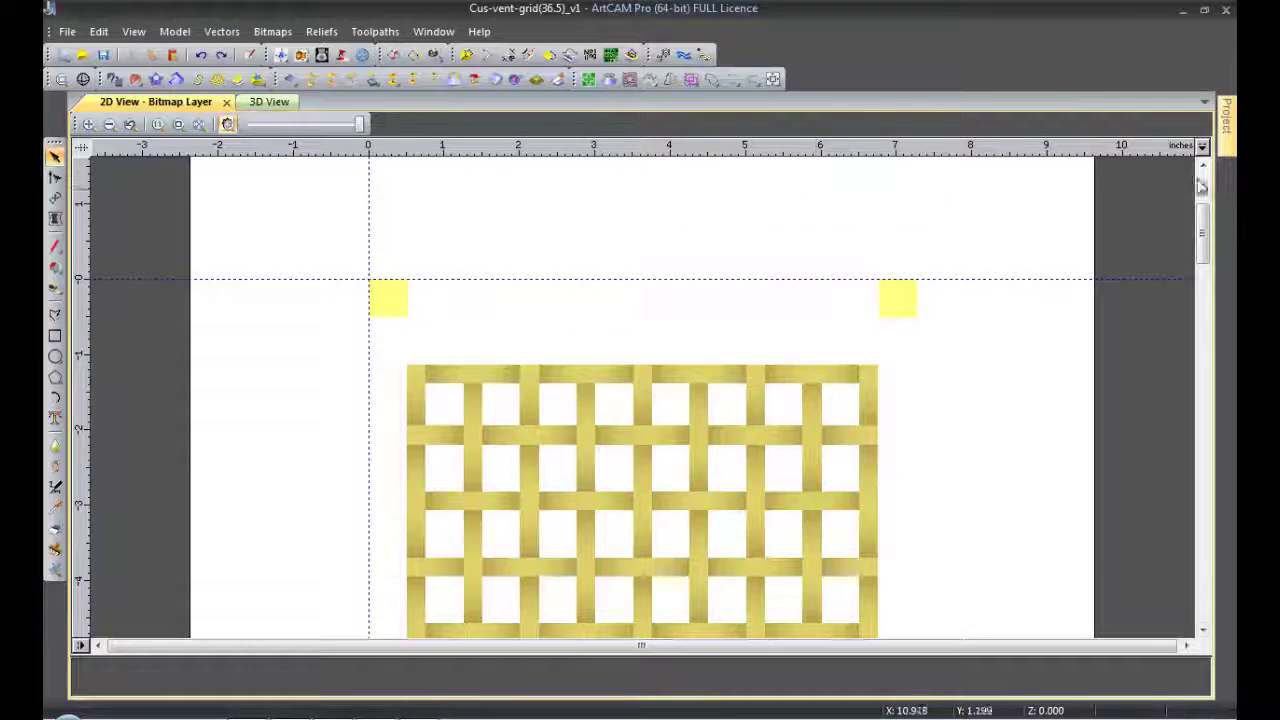
- Offset the woven grid outline 0.1 inch outwards with sharp corners
left_click_drag(1207, 245, 1207, 265)
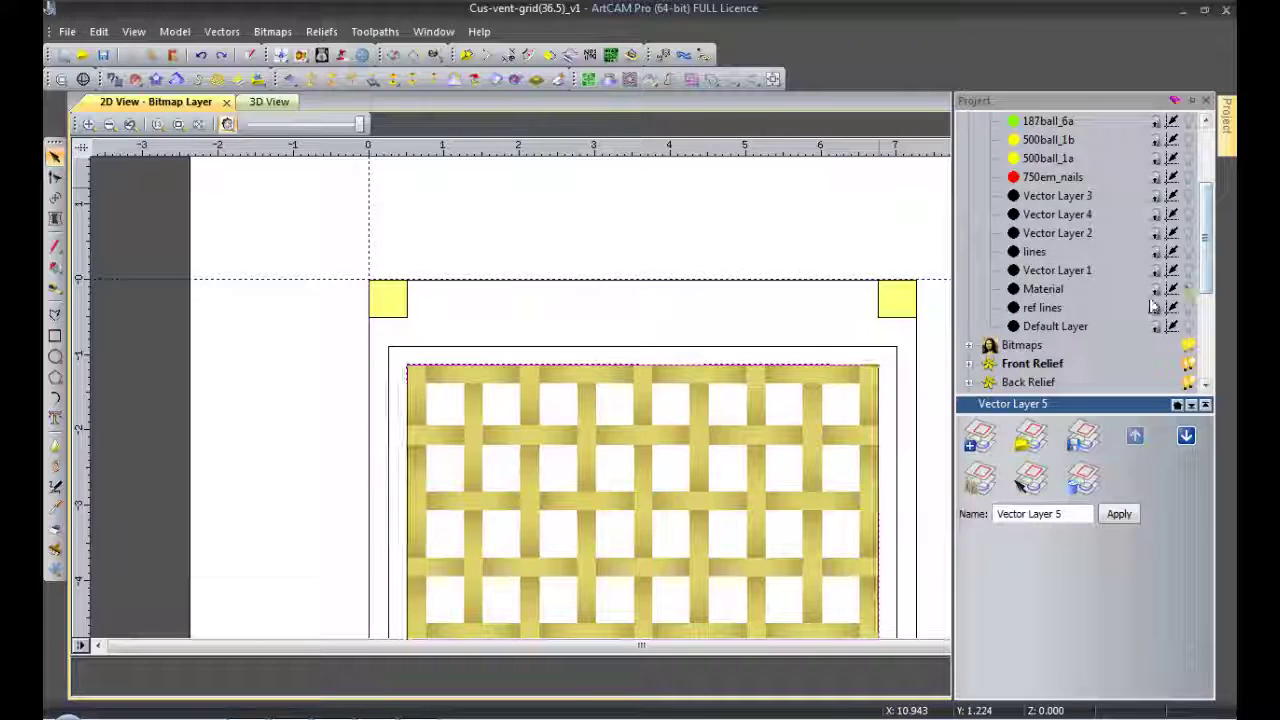
scroll(1043, 203, "up", 3)
left_click(860, 354)
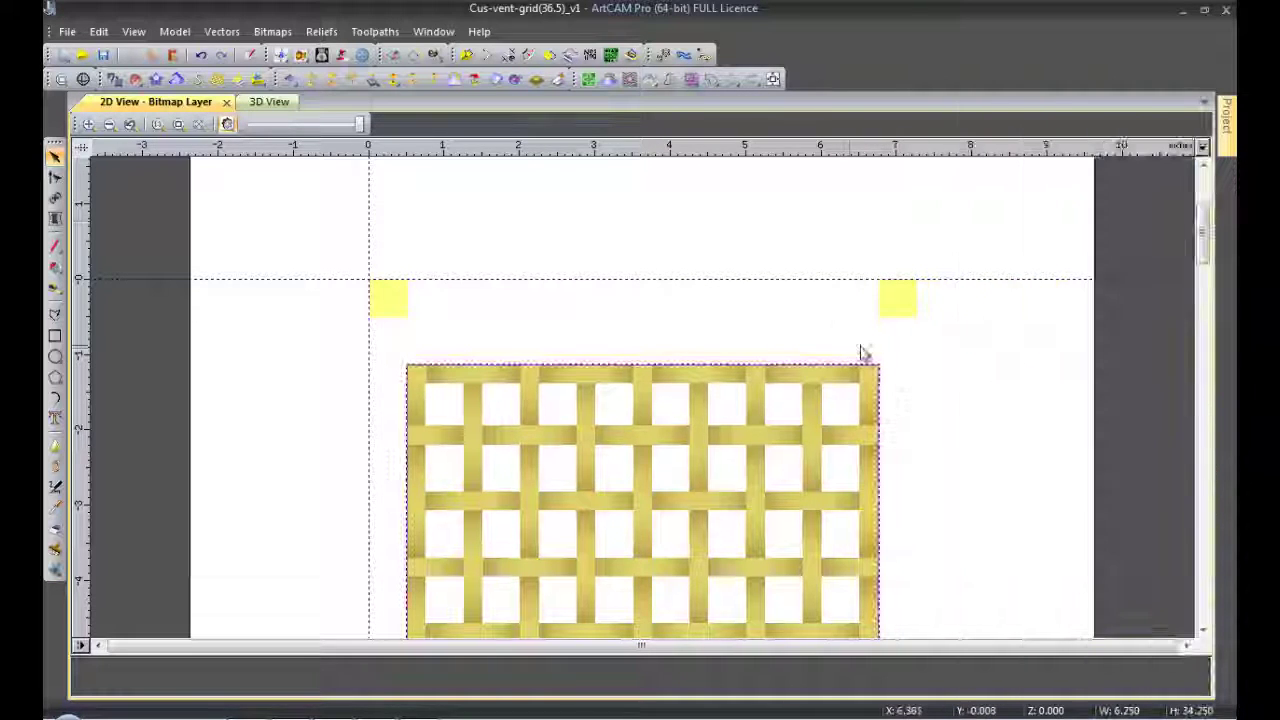
key("o")
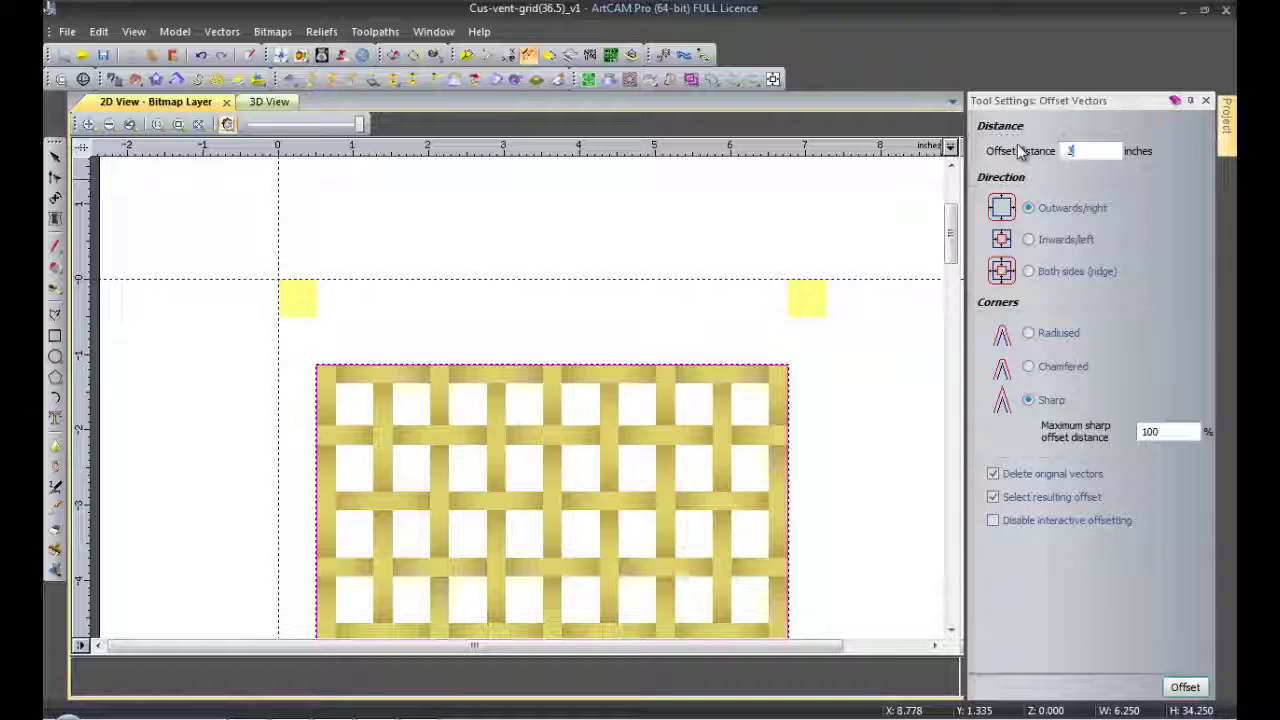
left_click(1185, 687)
key("Return")
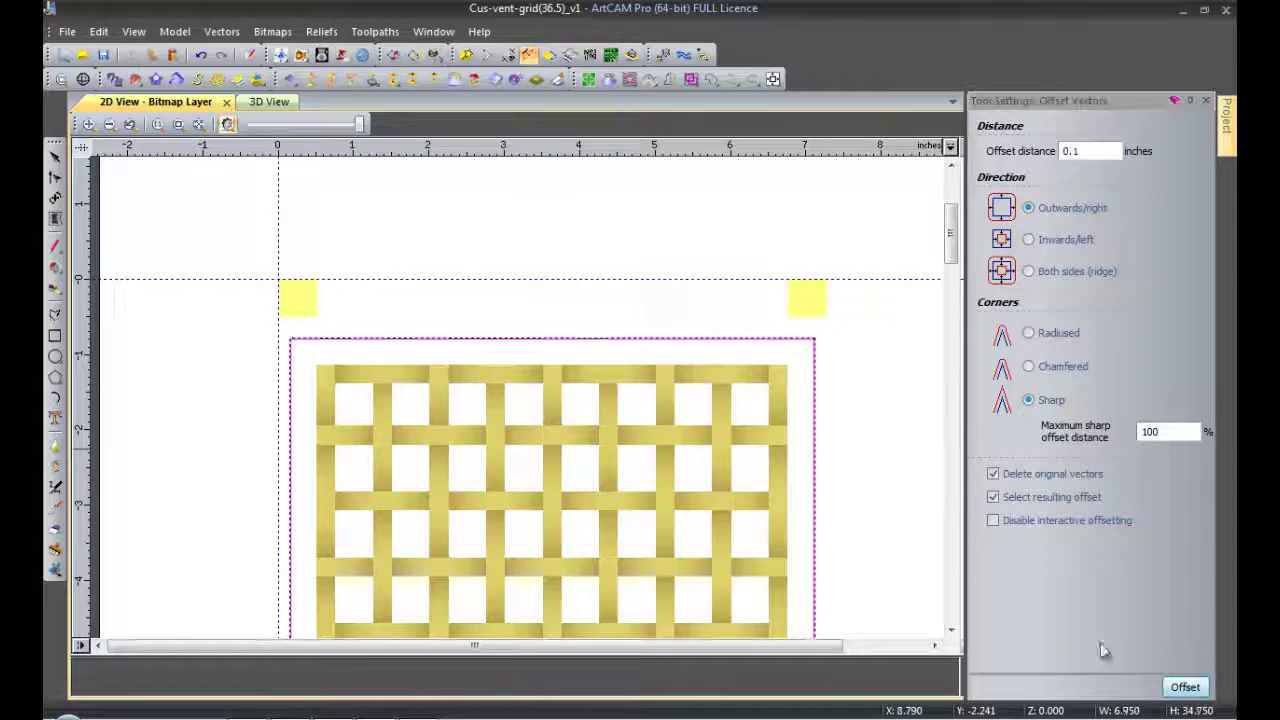
- Draw polylines between the tab circles, trim them into the offset outline, and save
scroll(296, 318, "up", 2)
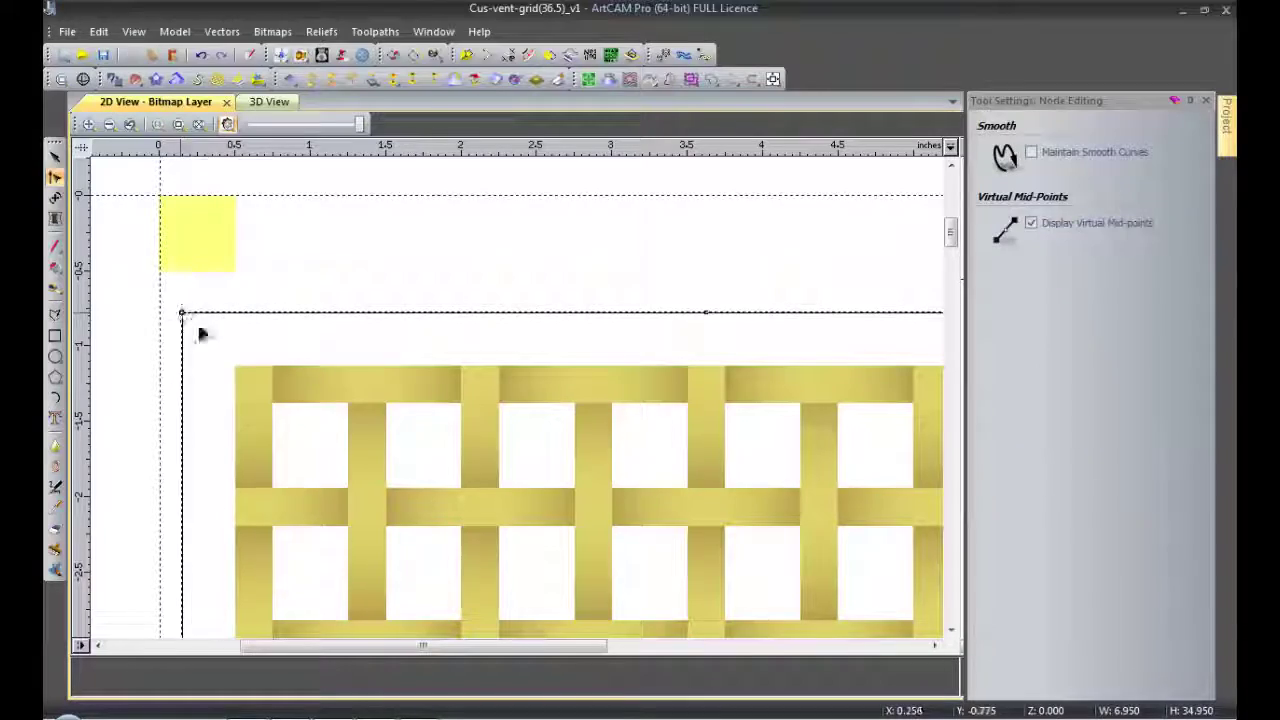
right_click(391, 391)
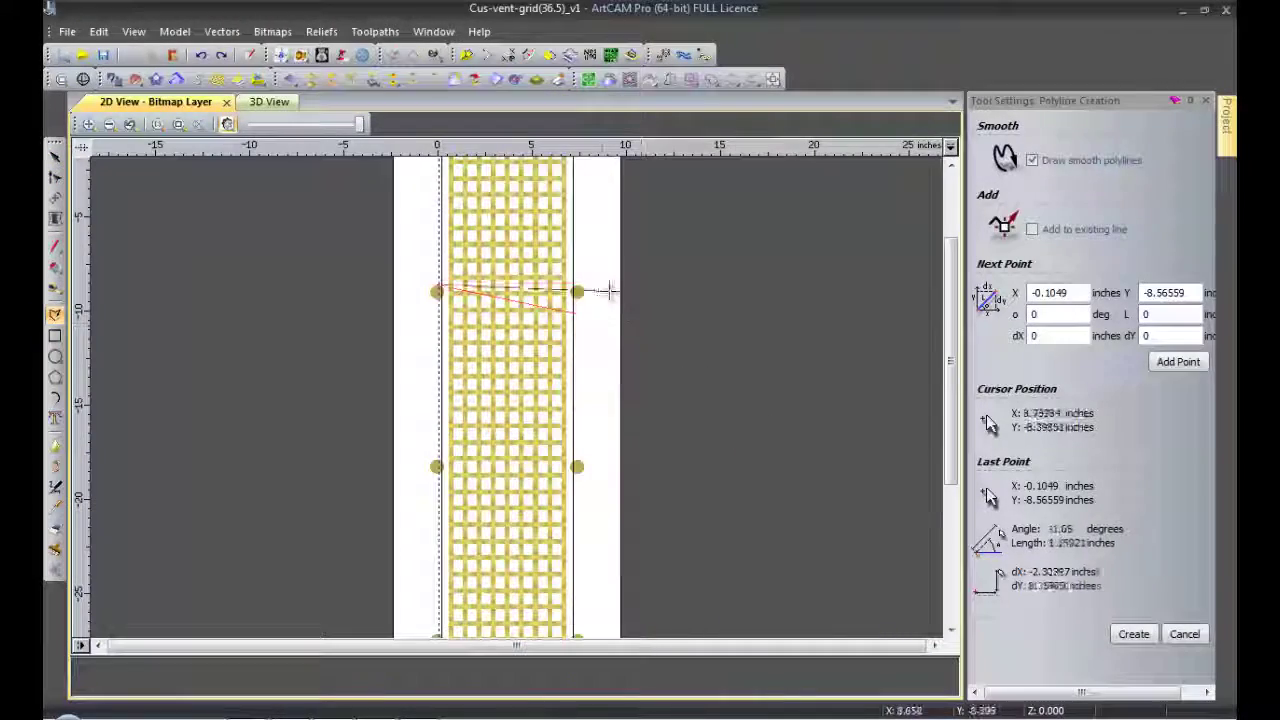
left_click(593, 286)
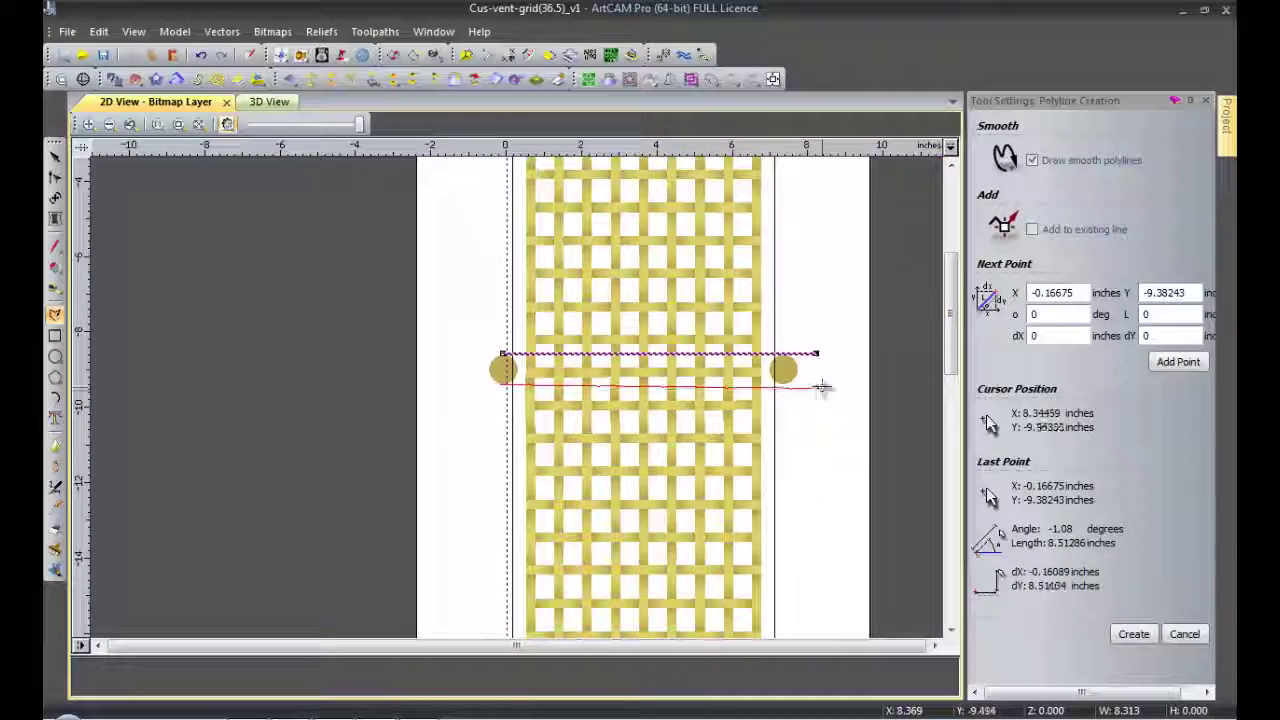
scroll(766, 431, "down", 4)
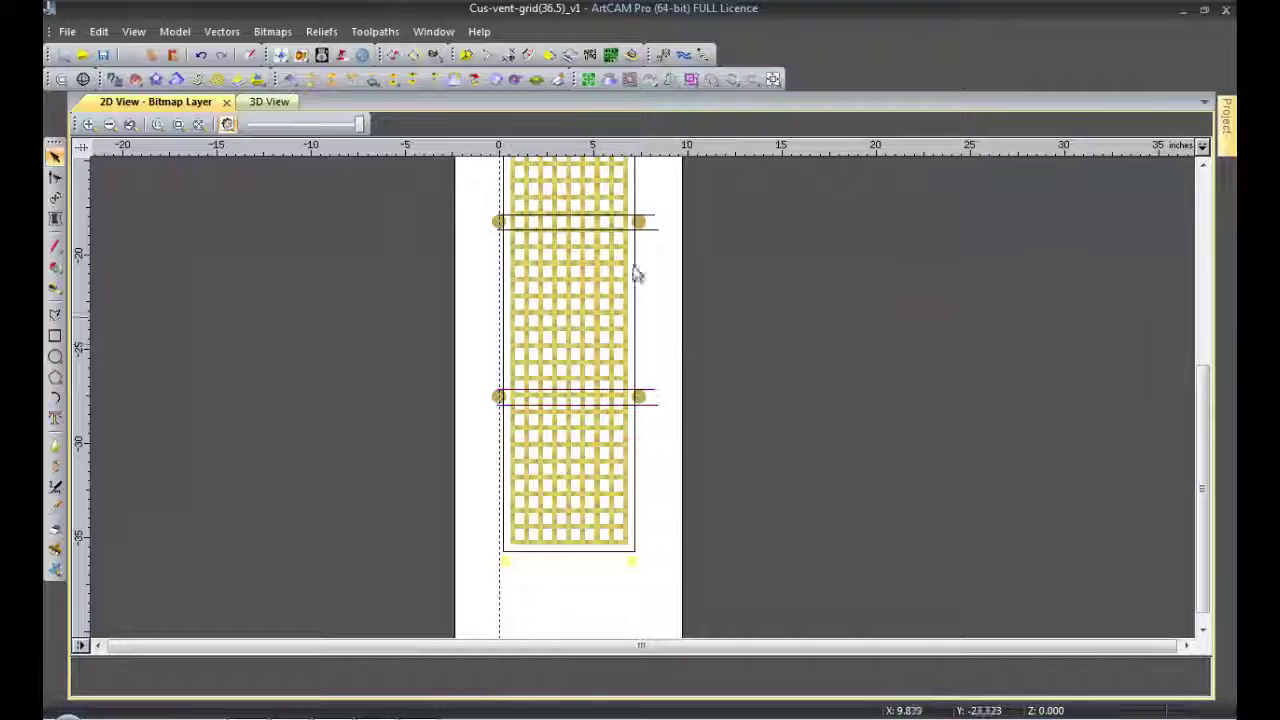
key("ctrl+t")
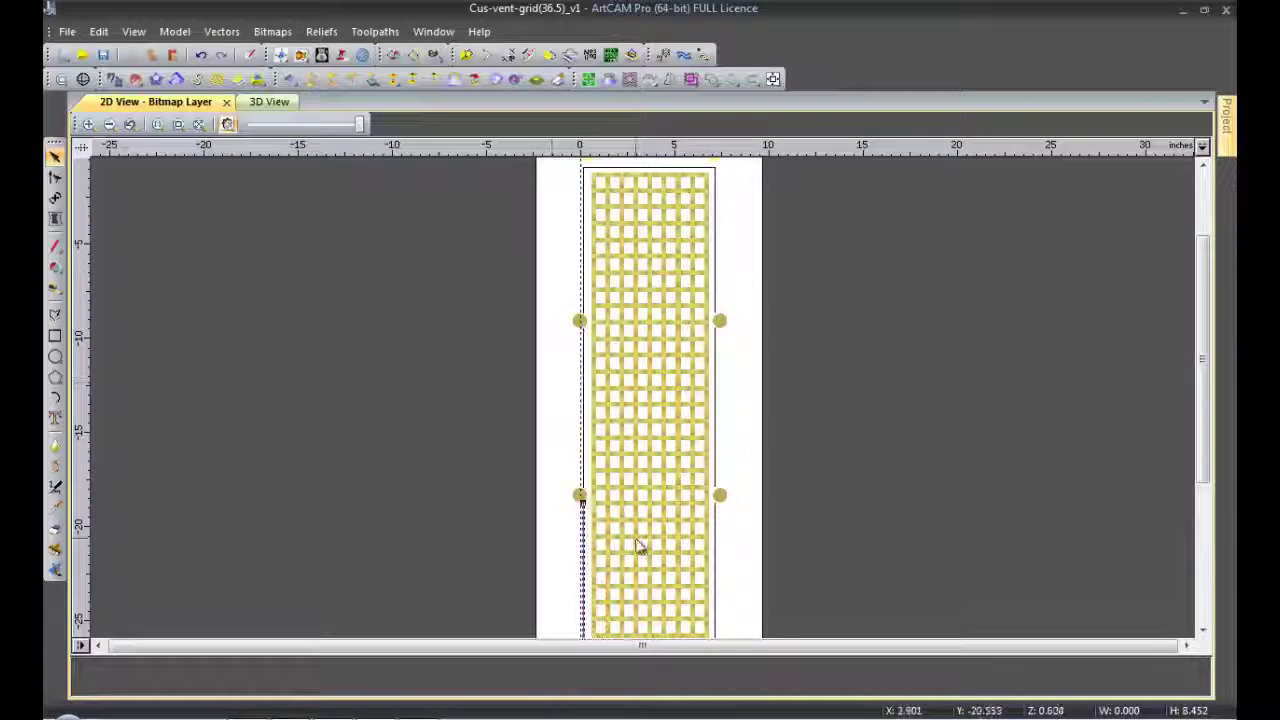
key("ctrl+s")
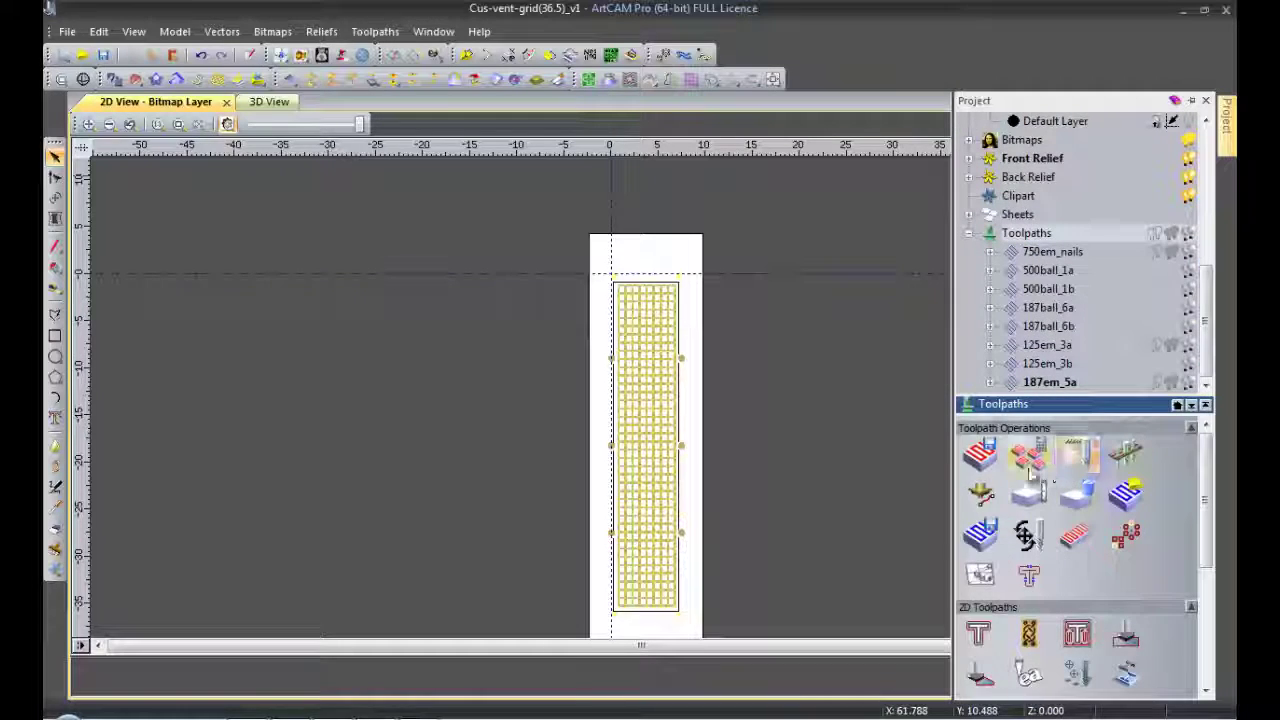
- Calculate profile toolpath 187em_5b with the 3/16-inch end mill, 0.25 to 0.75 inches deep
left_click(979, 634)
type("0.25")
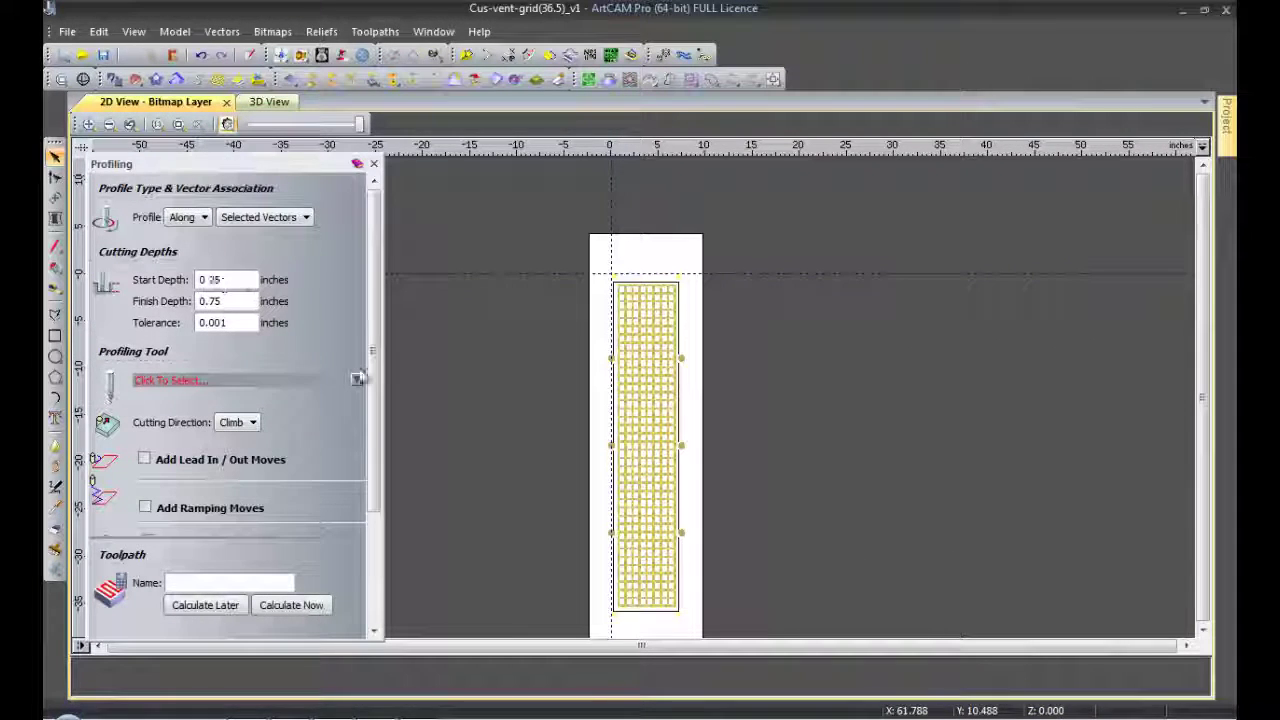
left_click(357, 379)
left_click(455, 449)
left_click(654, 529)
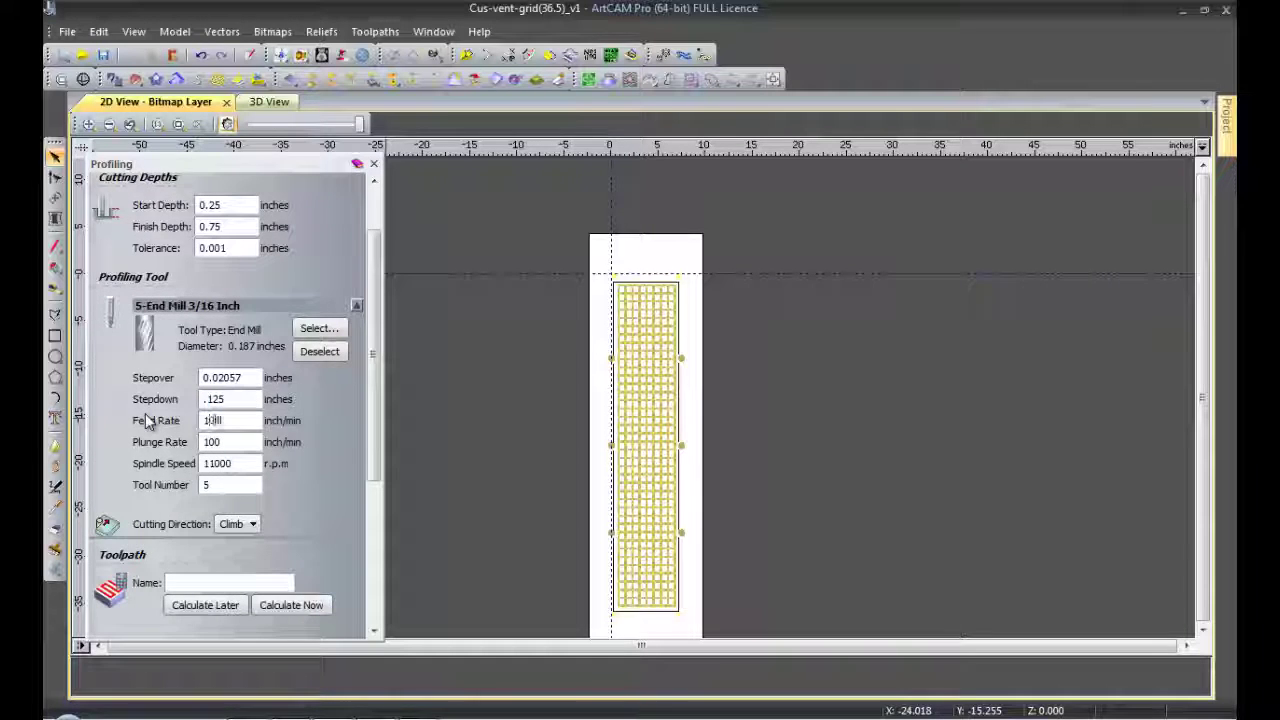
left_click_drag(375, 350, 373, 503)
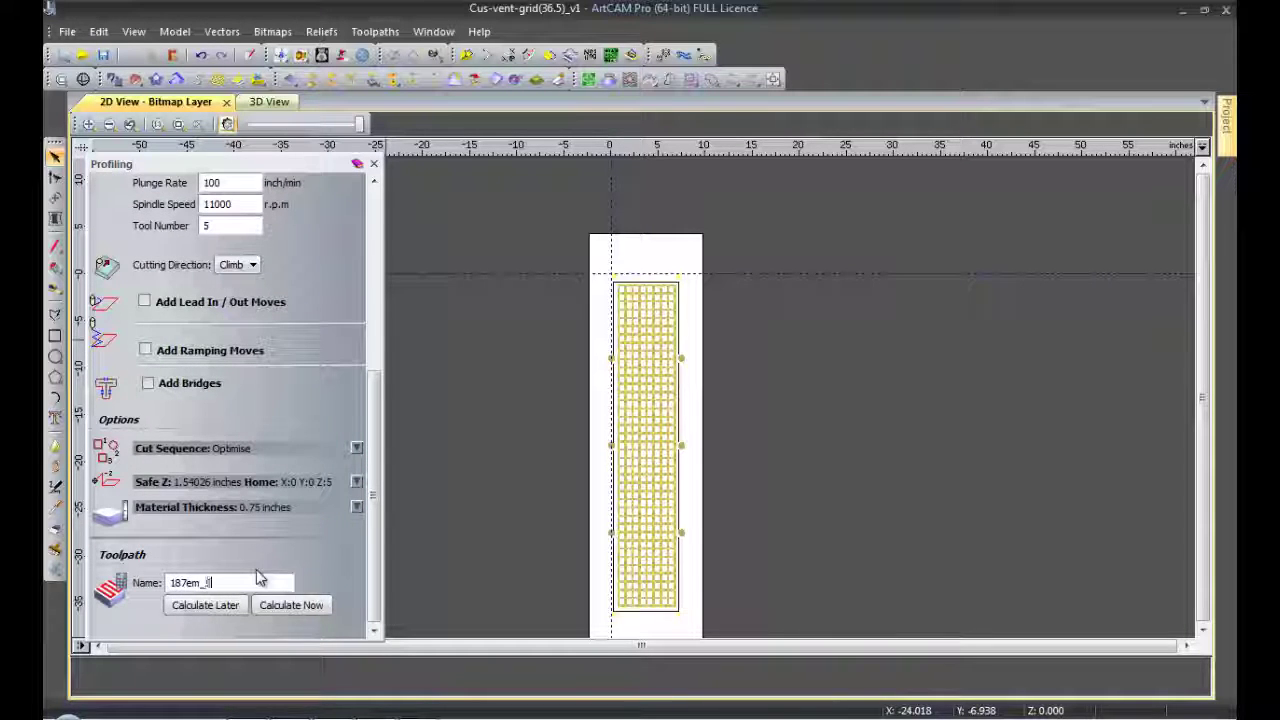
type("b")
key("F3")
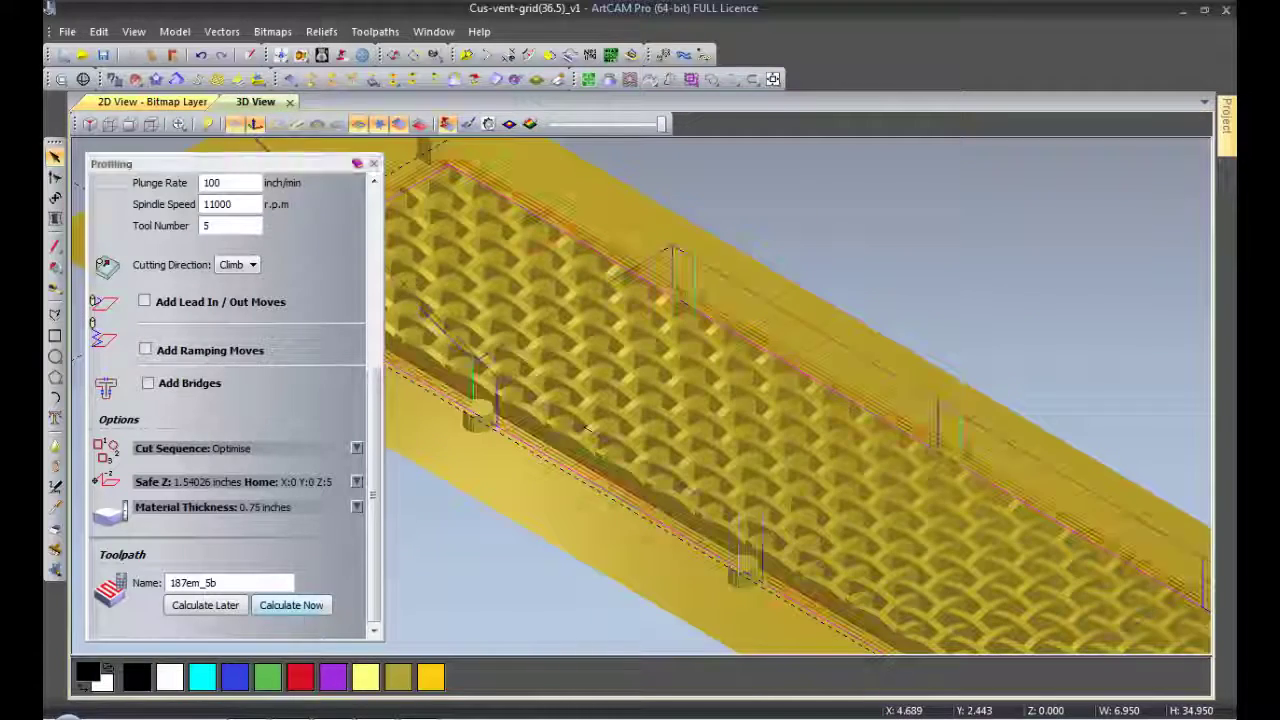
left_click(373, 164)
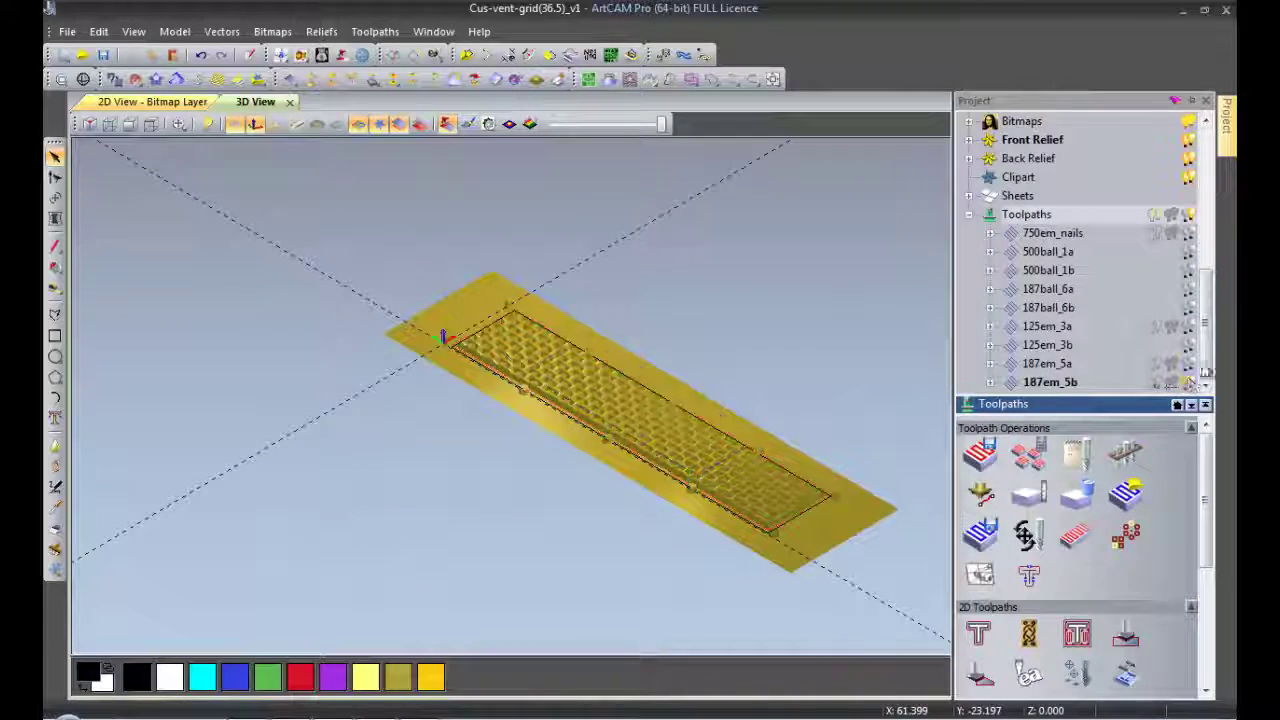
- Rename the newest vector layer to 187em_5b and save the model
scroll(1205, 372, "up", 5)
left_click(1068, 160)
type("187em_5b")
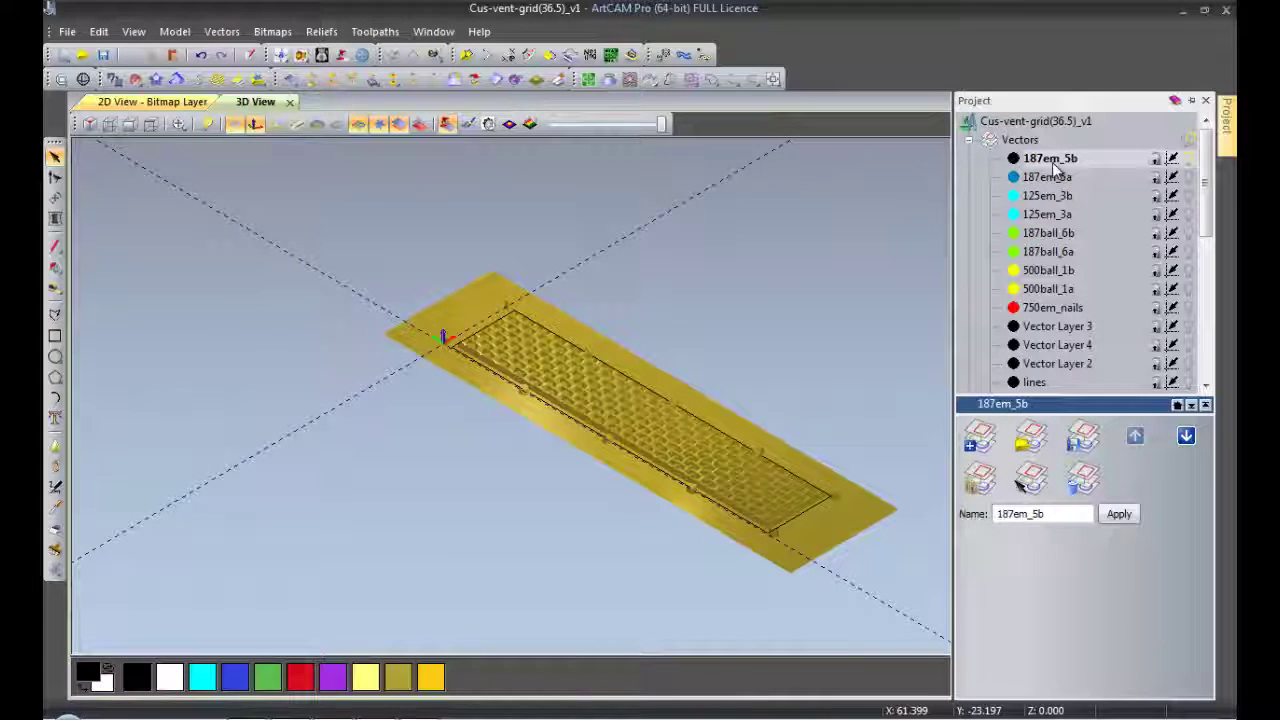
left_click(1013, 158)
key("Escape")
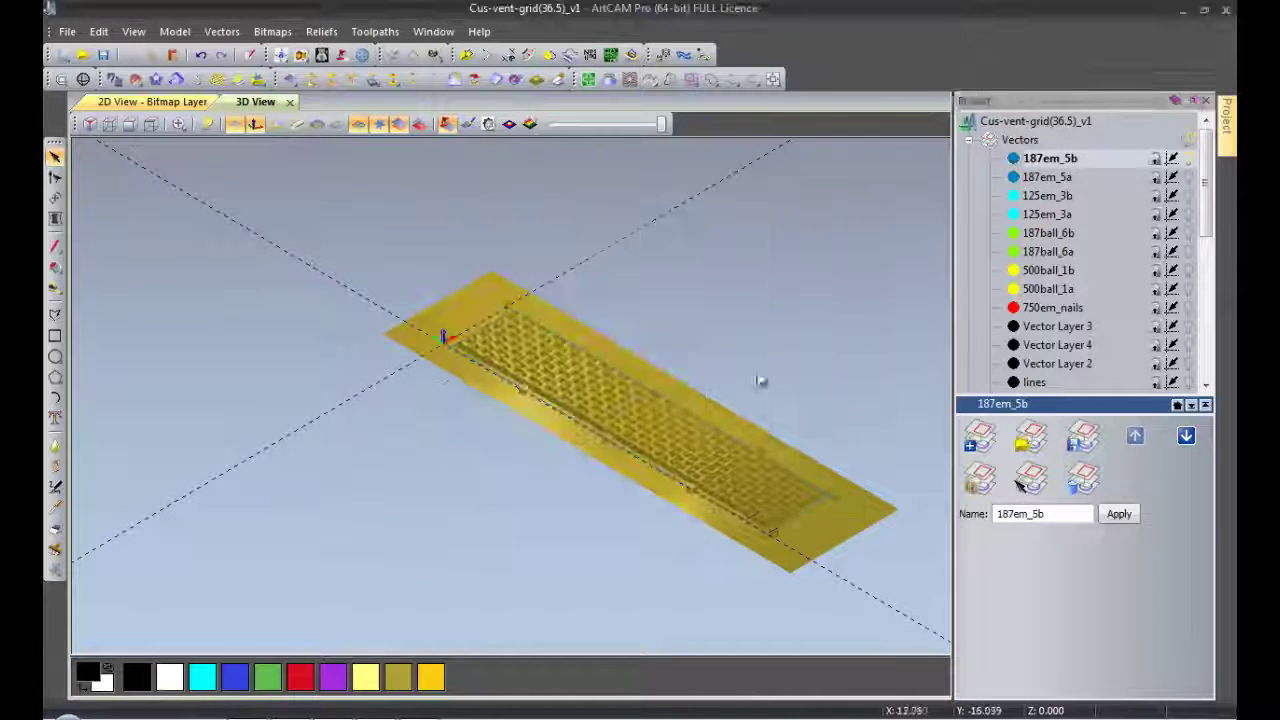
key("ctrl+s")
scroll(720, 405, "up", 3)
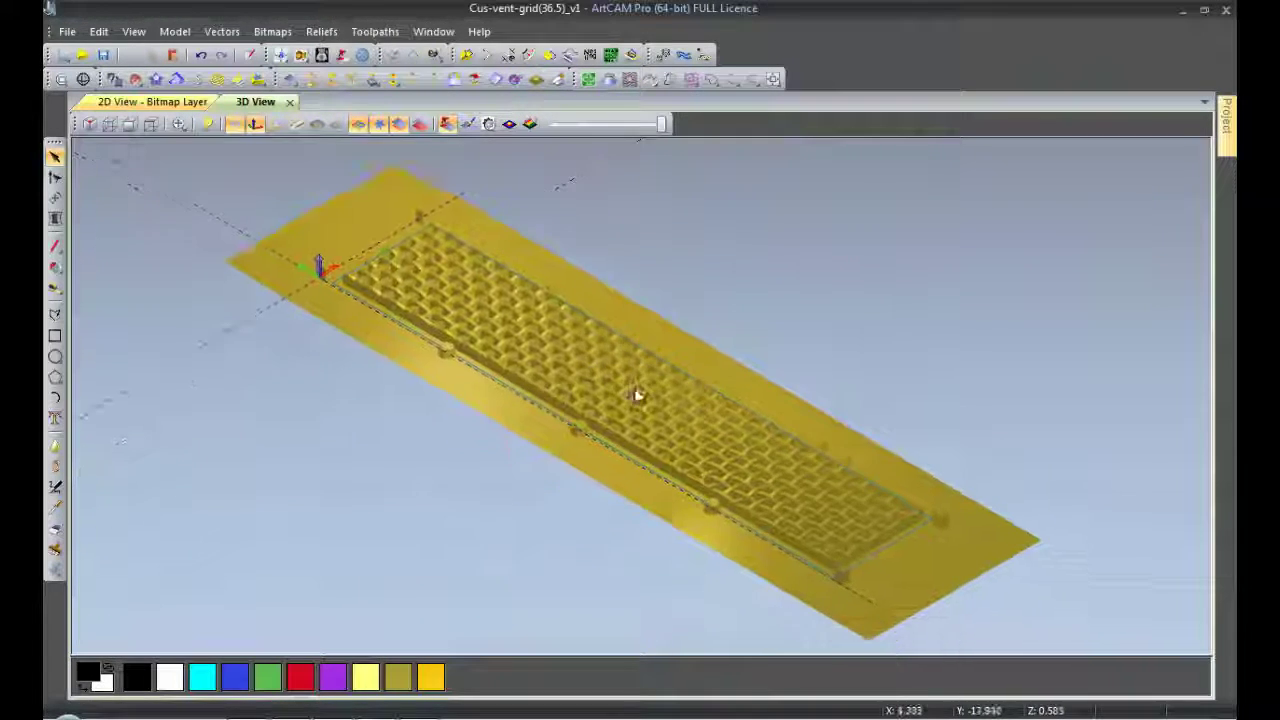
scroll(634, 394, "up", 2)
scroll(1195, 355, "down", 5)
left_click(1026, 214)
- Simulate all toolpaths, accepting the stock block definition
right_click(1026, 214)
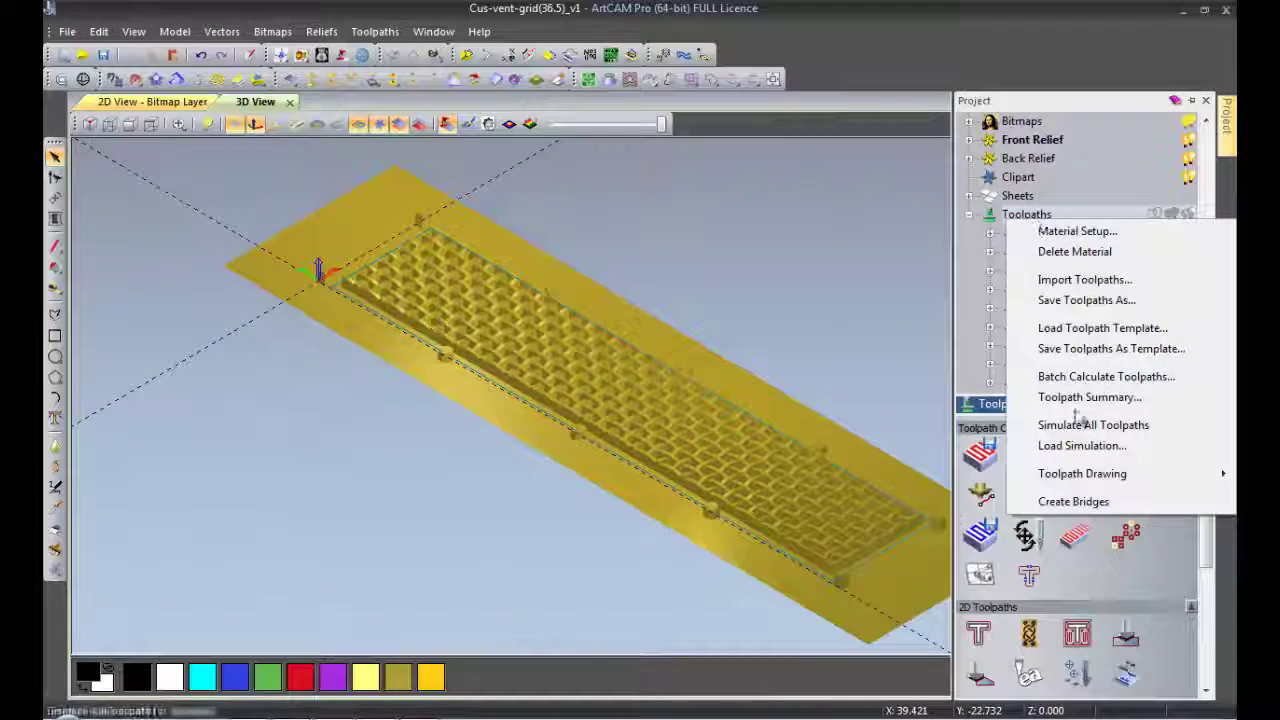
left_click(1060, 423)
left_click(594, 524)
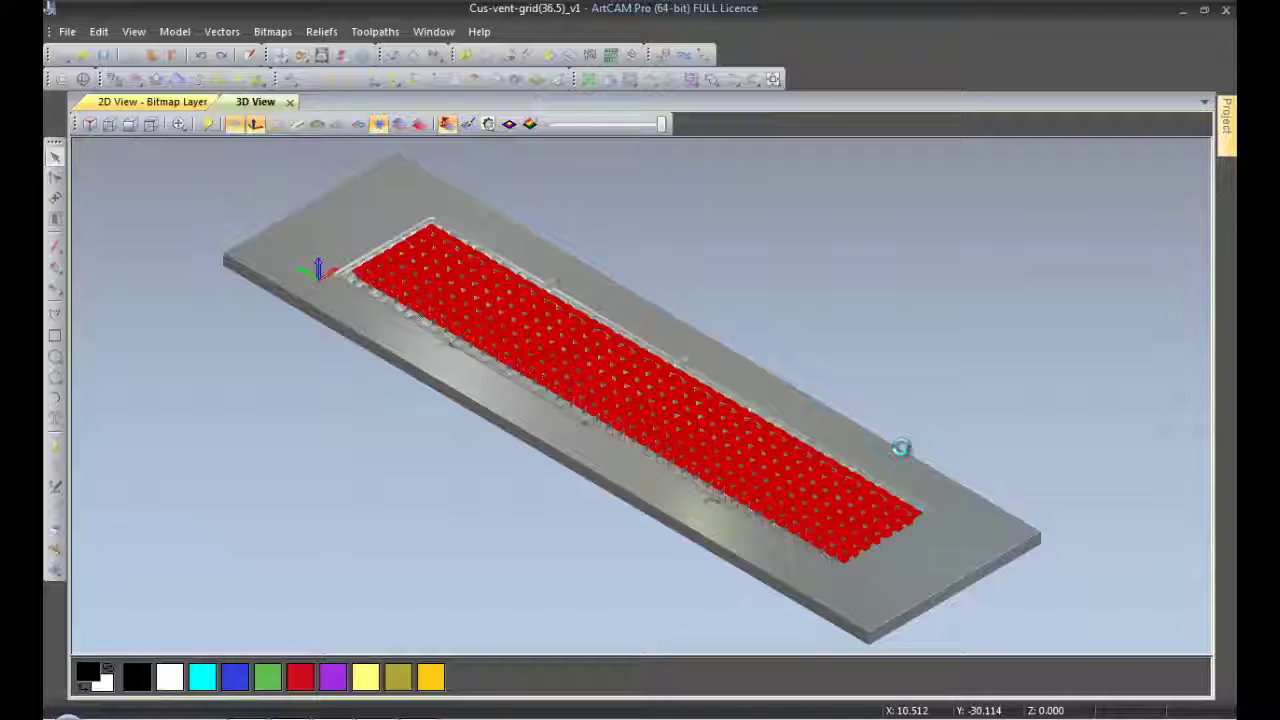
- Orbit and zoom around the machined vent plate, then delete the simulation
left_click_drag(900, 448, 757, 491)
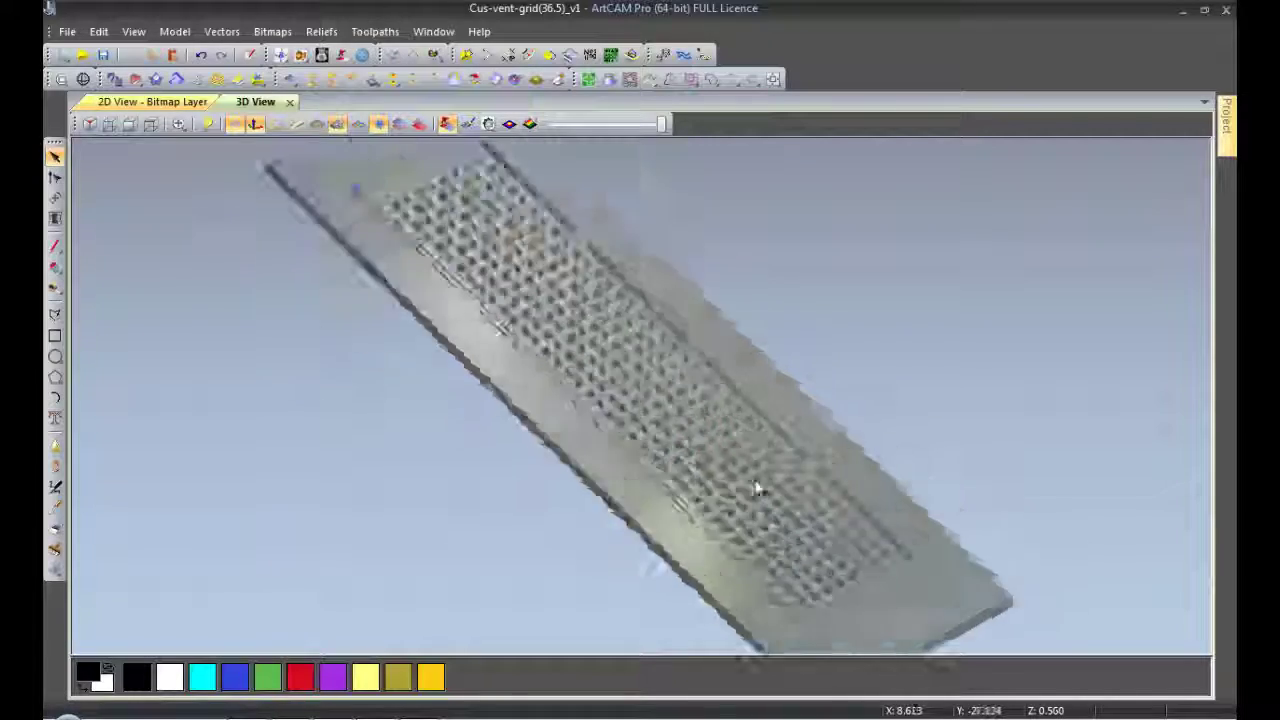
left_click(109, 123)
scroll(648, 510, "up", 2)
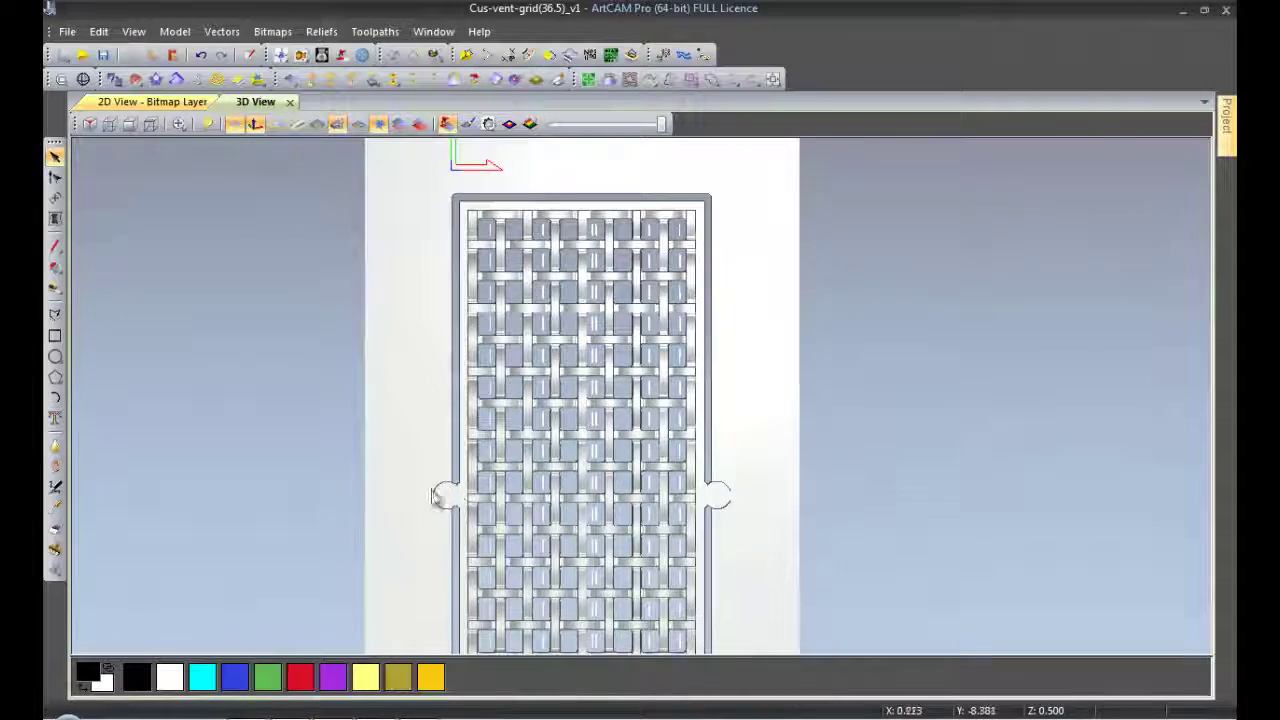
scroll(437, 497, "up", 2)
mouse_move(437, 497)
left_mouse_down()
mouse_move(761, 400)
mouse_move(531, 438)
mouse_move(813, 520)
mouse_move(514, 473)
mouse_move(514, 534)
mouse_move(563, 509)
mouse_move(535, 510)
left_mouse_up()
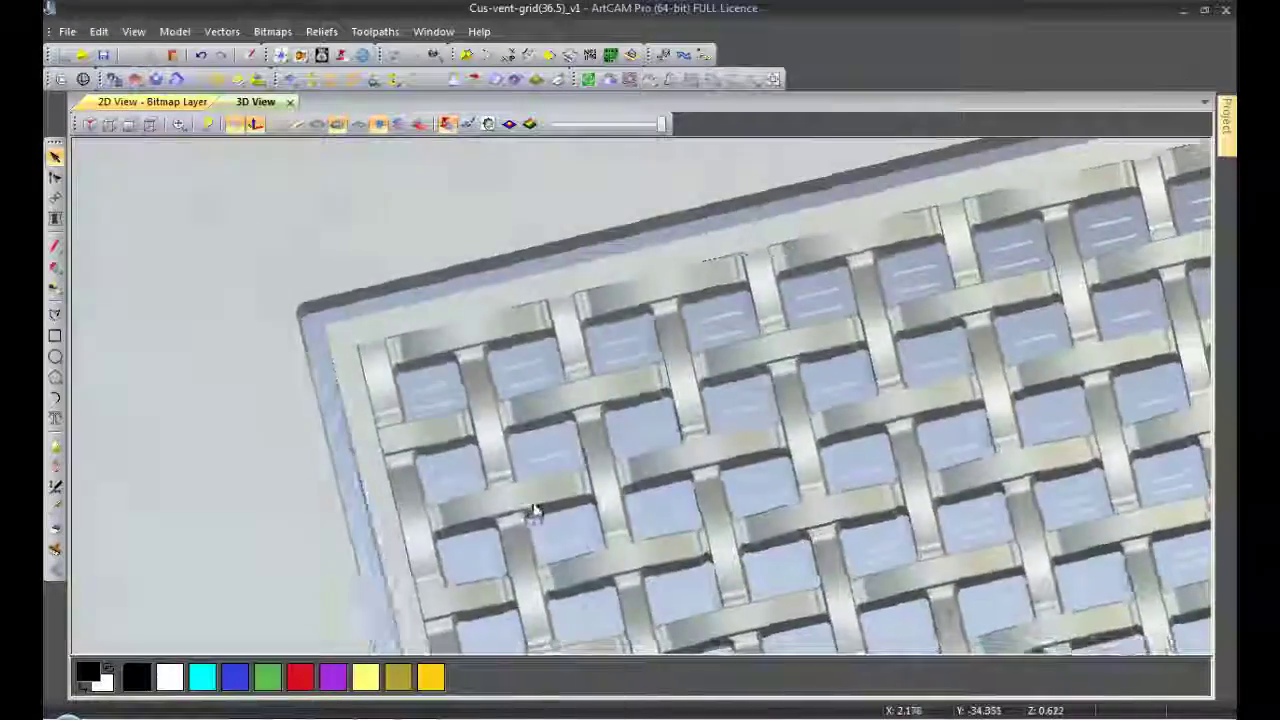
scroll(533, 511, "down", 5)
left_click_drag(536, 443, 614, 457)
scroll(726, 400, "down", 3)
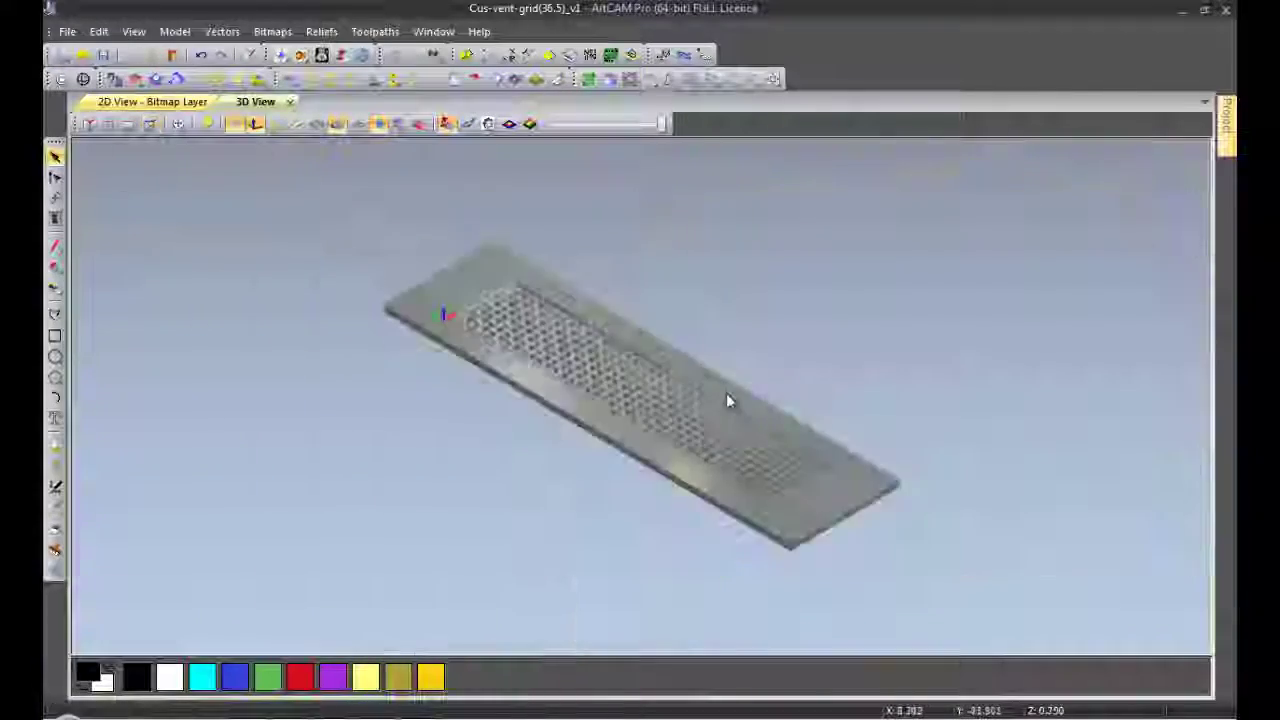
left_click_drag(727, 400, 800, 420)
right_click(1066, 381)
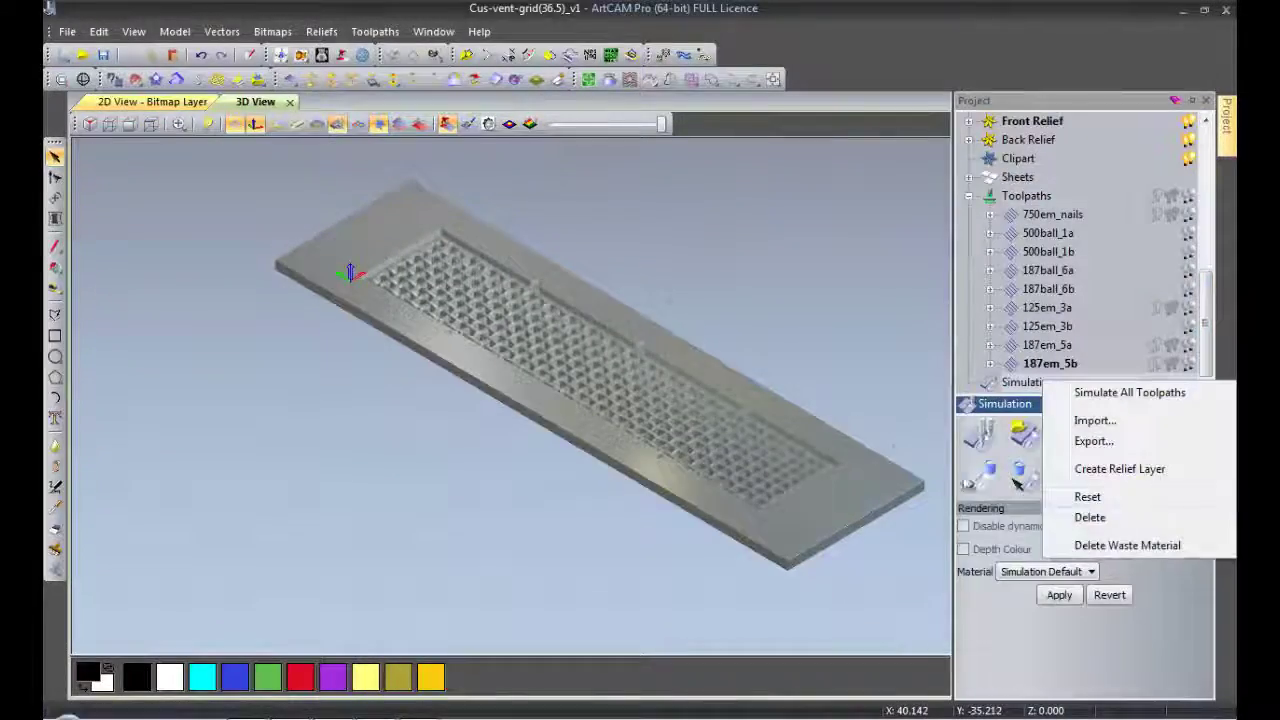
left_click(1090, 517)
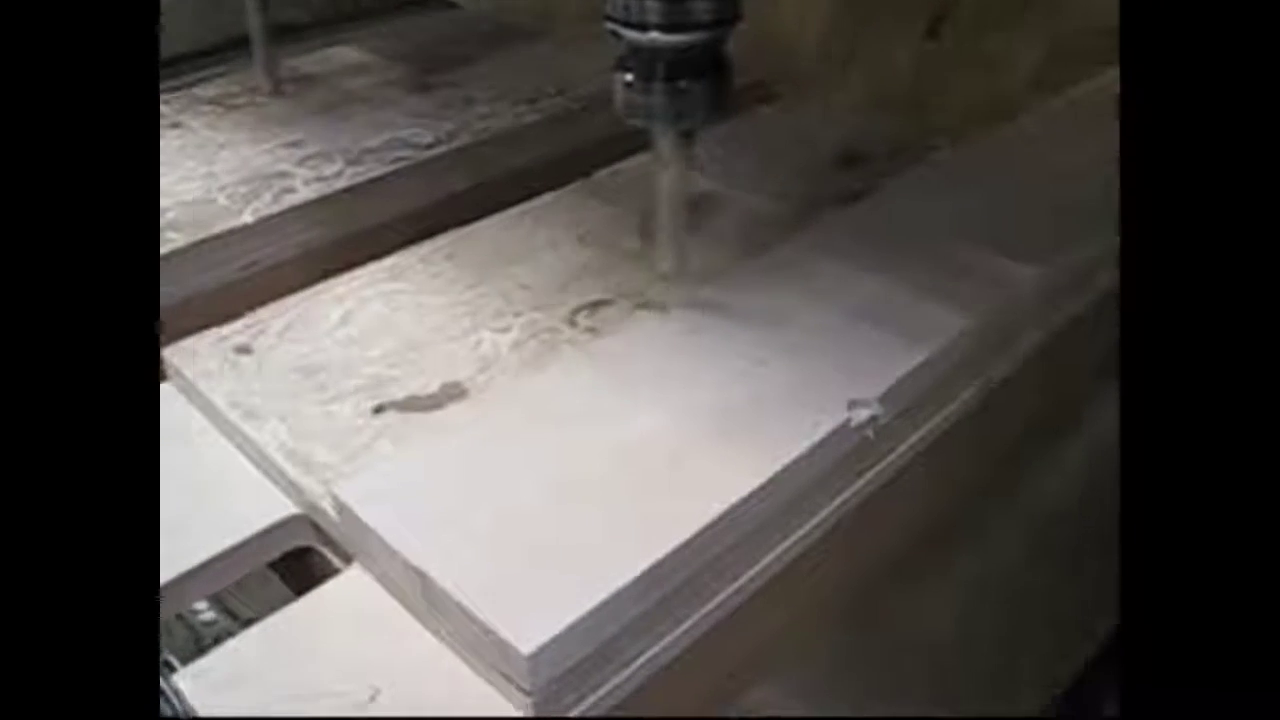